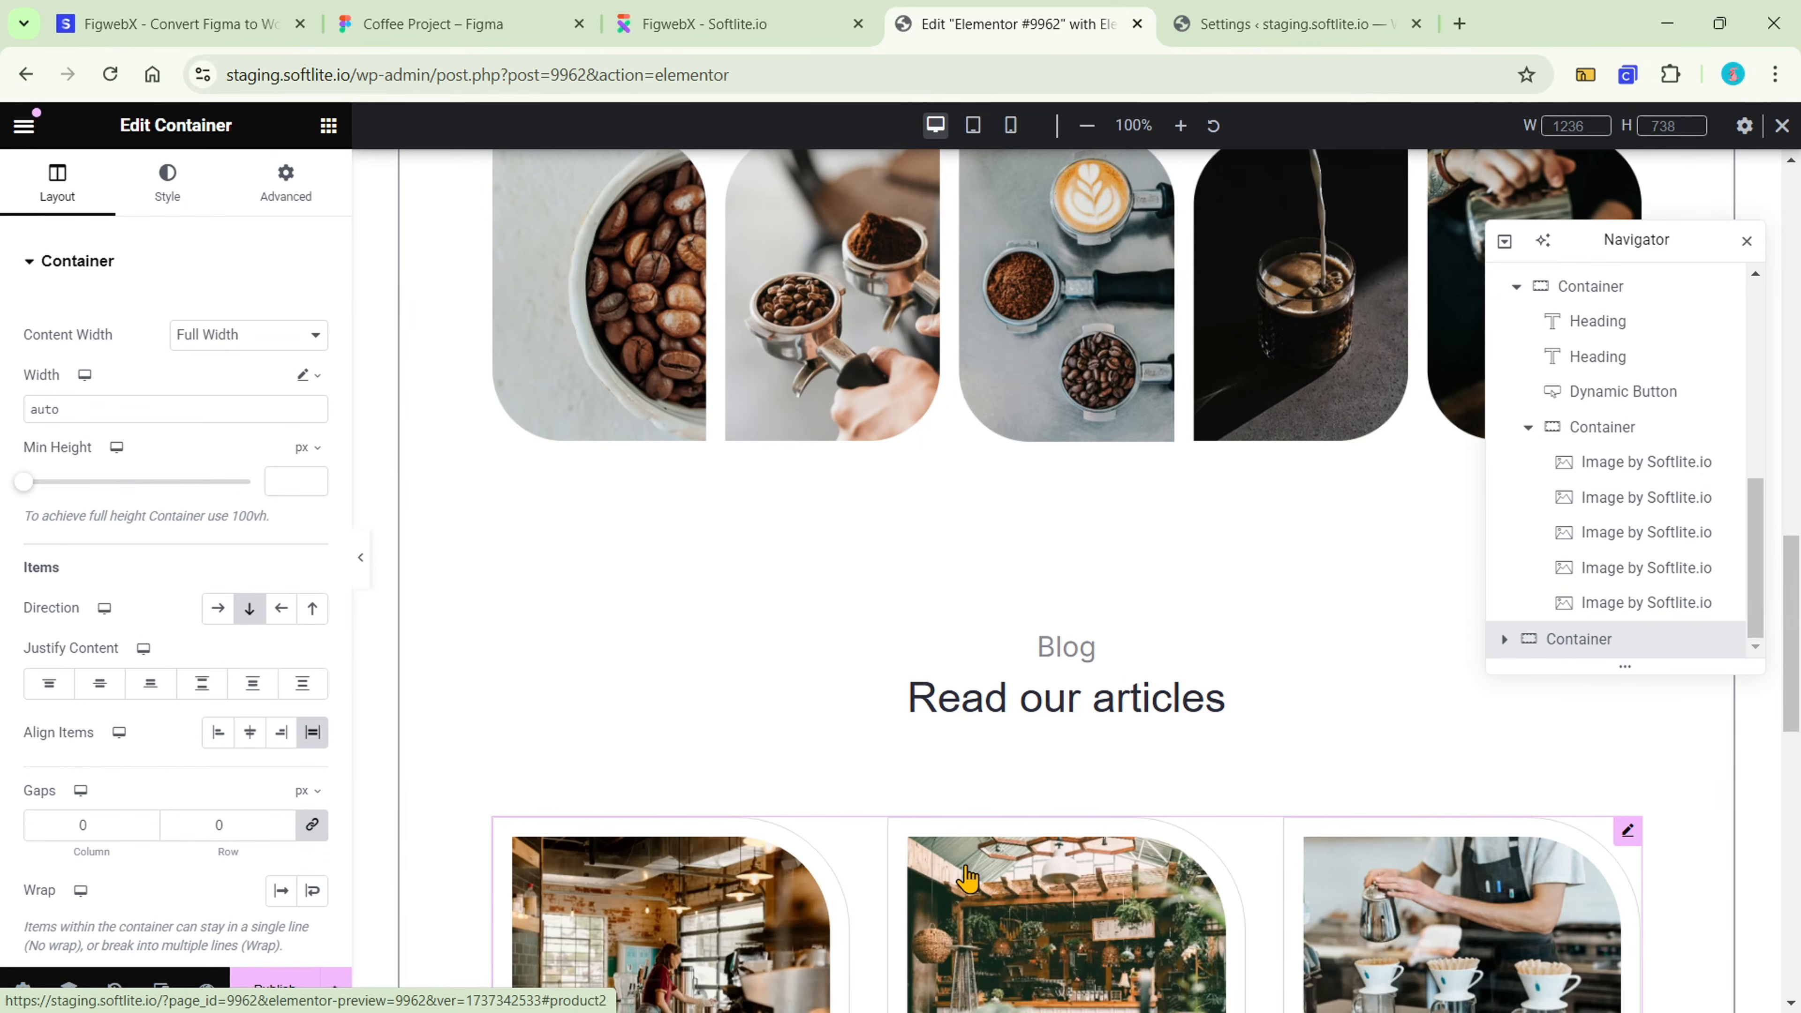
{"action": "scroll", "coordinate": [967, 879], "scroll_direction": "down", "scroll_amount": 8}
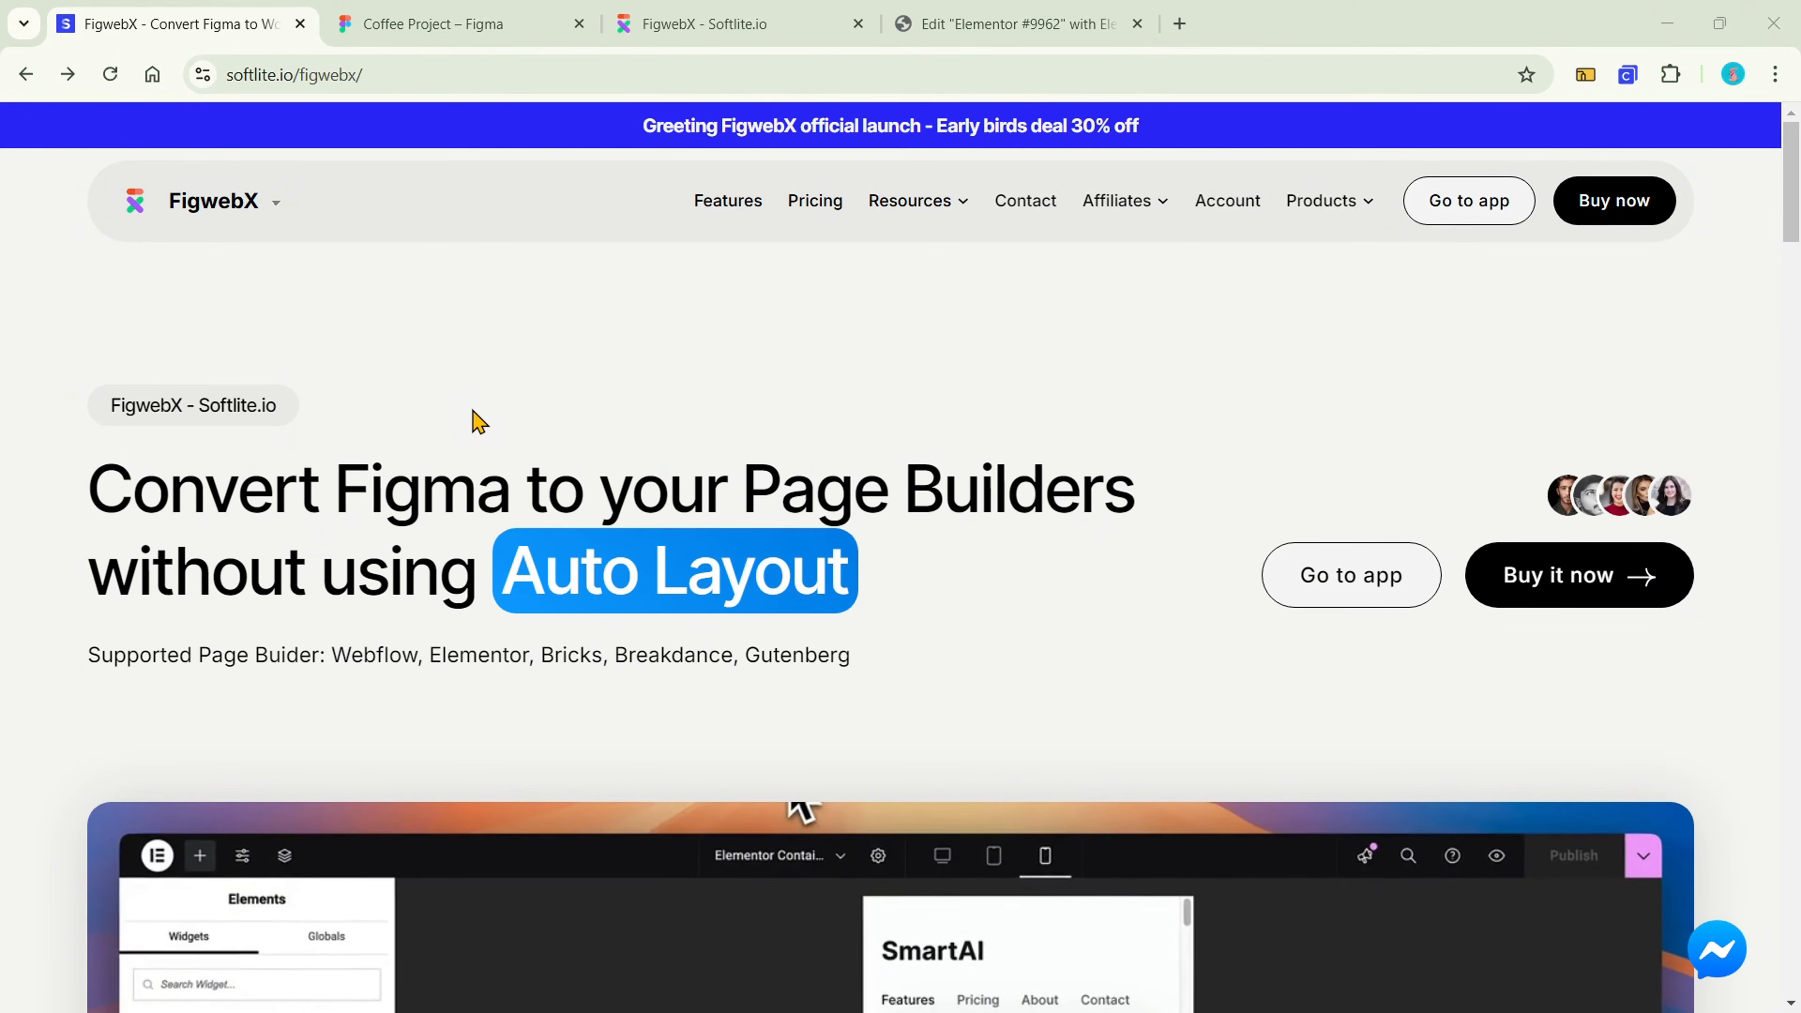
- Switch to the Coffee Project file in Figma and look through the landing page's sections from the hero to the blog
{"action": "left_click", "coordinate": [428, 27]}
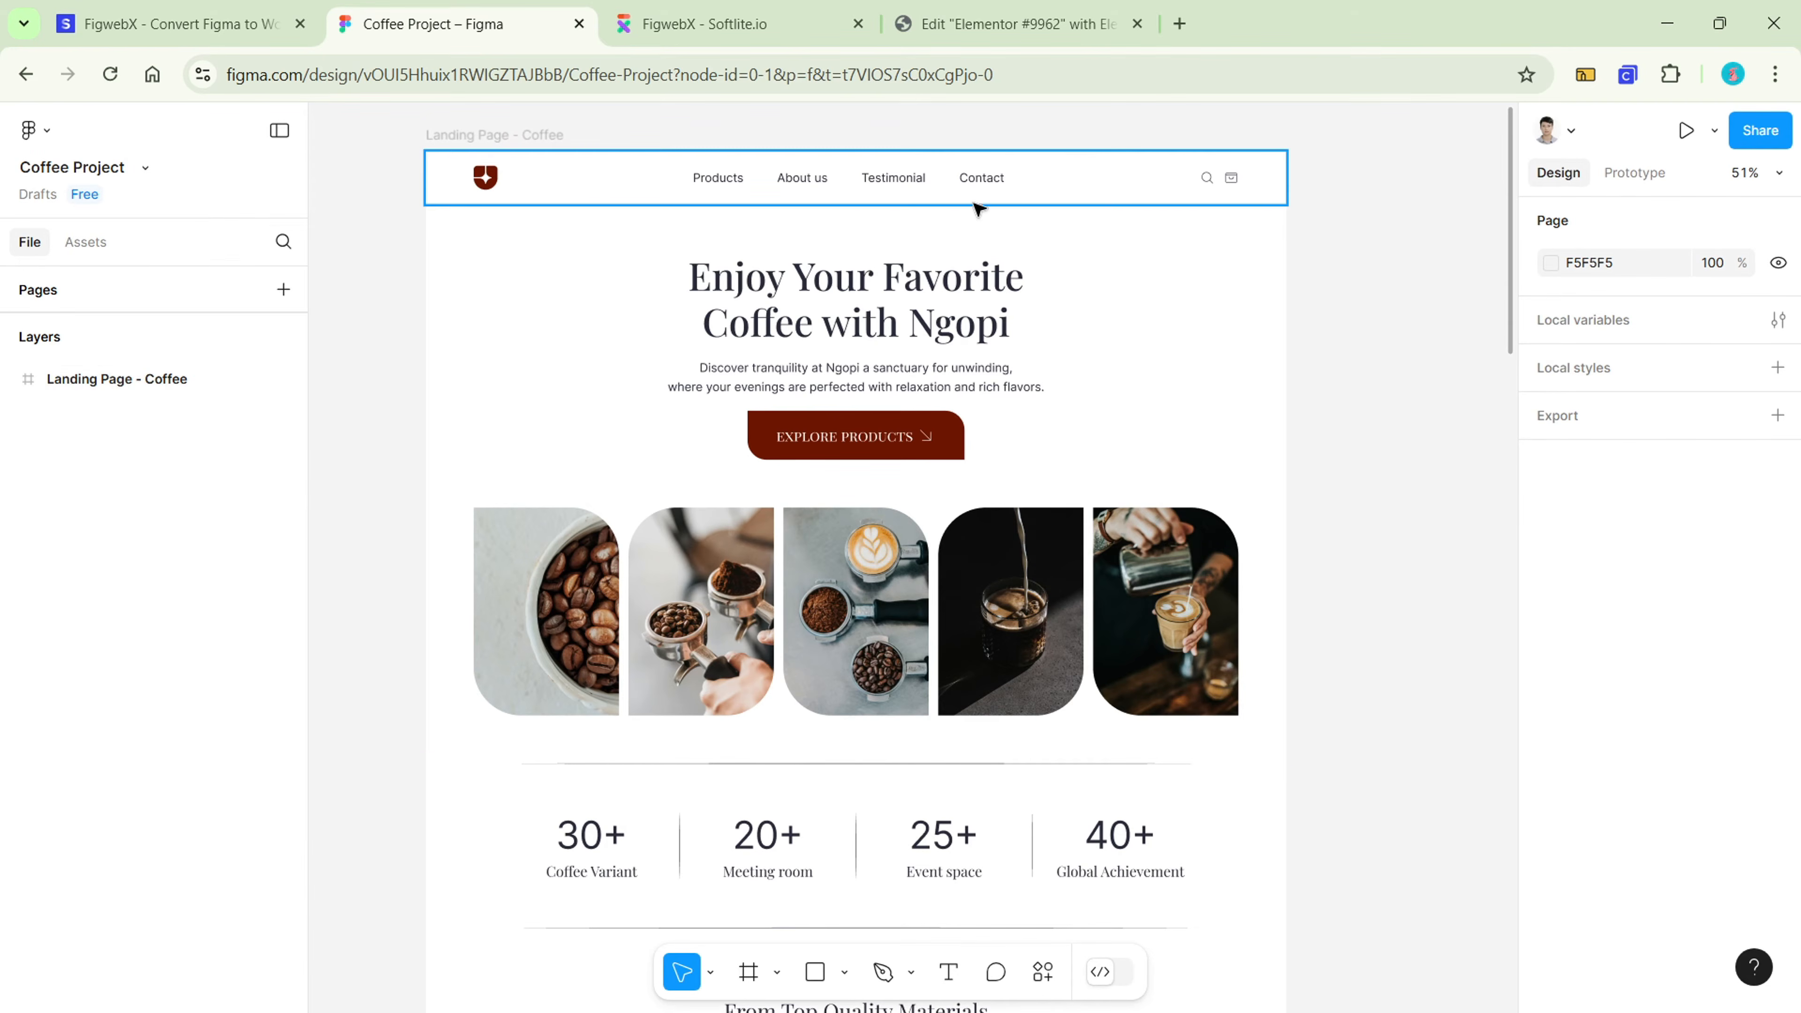
{"action": "left_click", "coordinate": [1286, 345]}
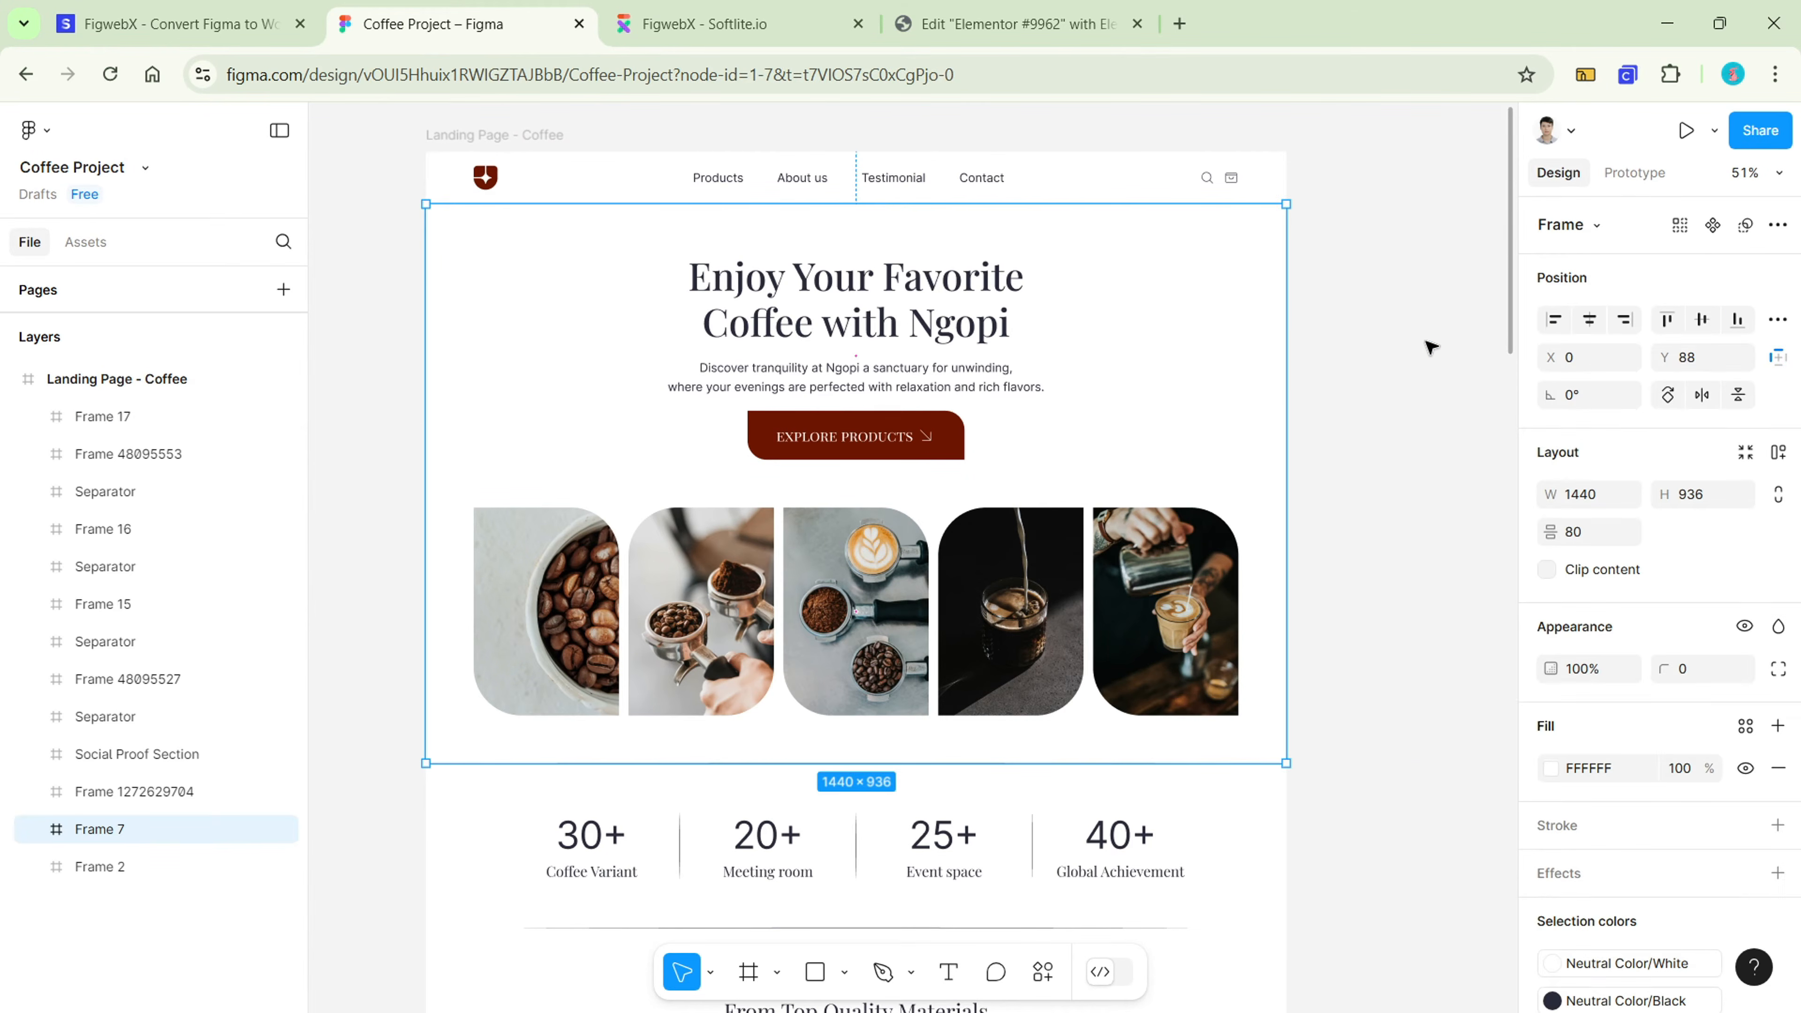
{"action": "scroll", "coordinate": [1439, 357], "scroll_direction": "down", "scroll_amount": 10}
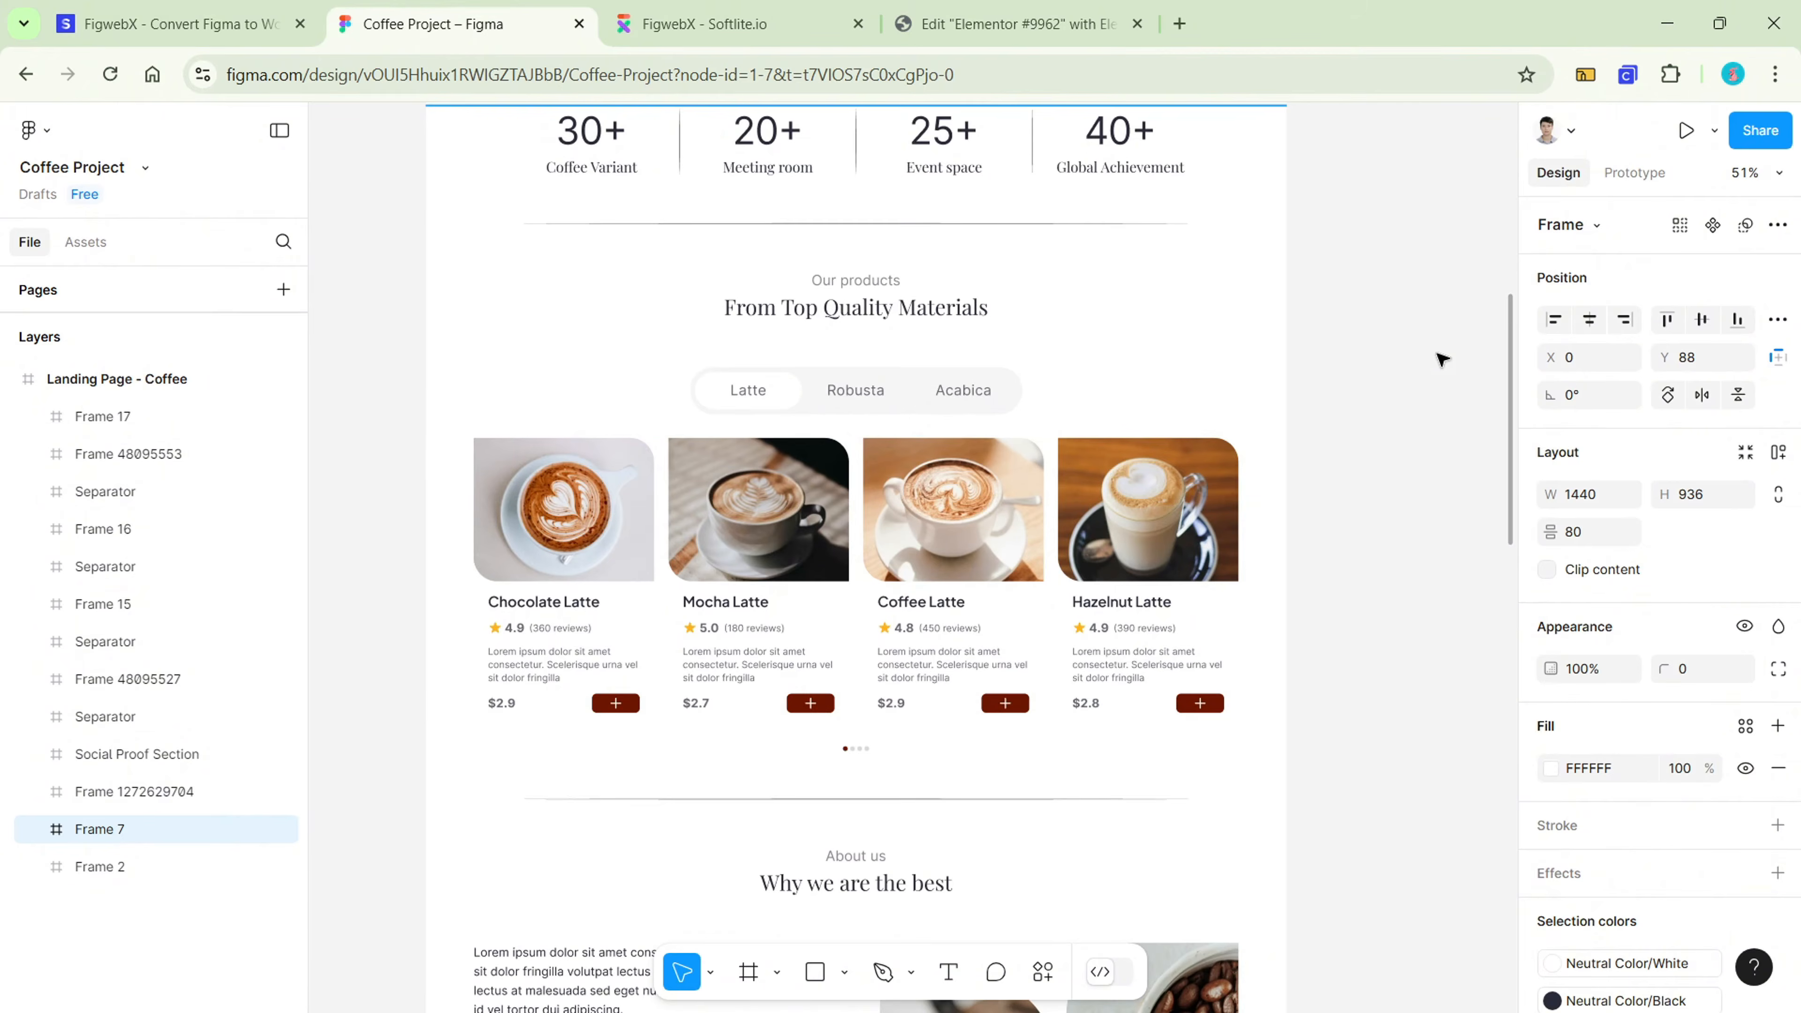
{"action": "scroll", "coordinate": [1439, 357], "scroll_direction": "down", "scroll_amount": 15}
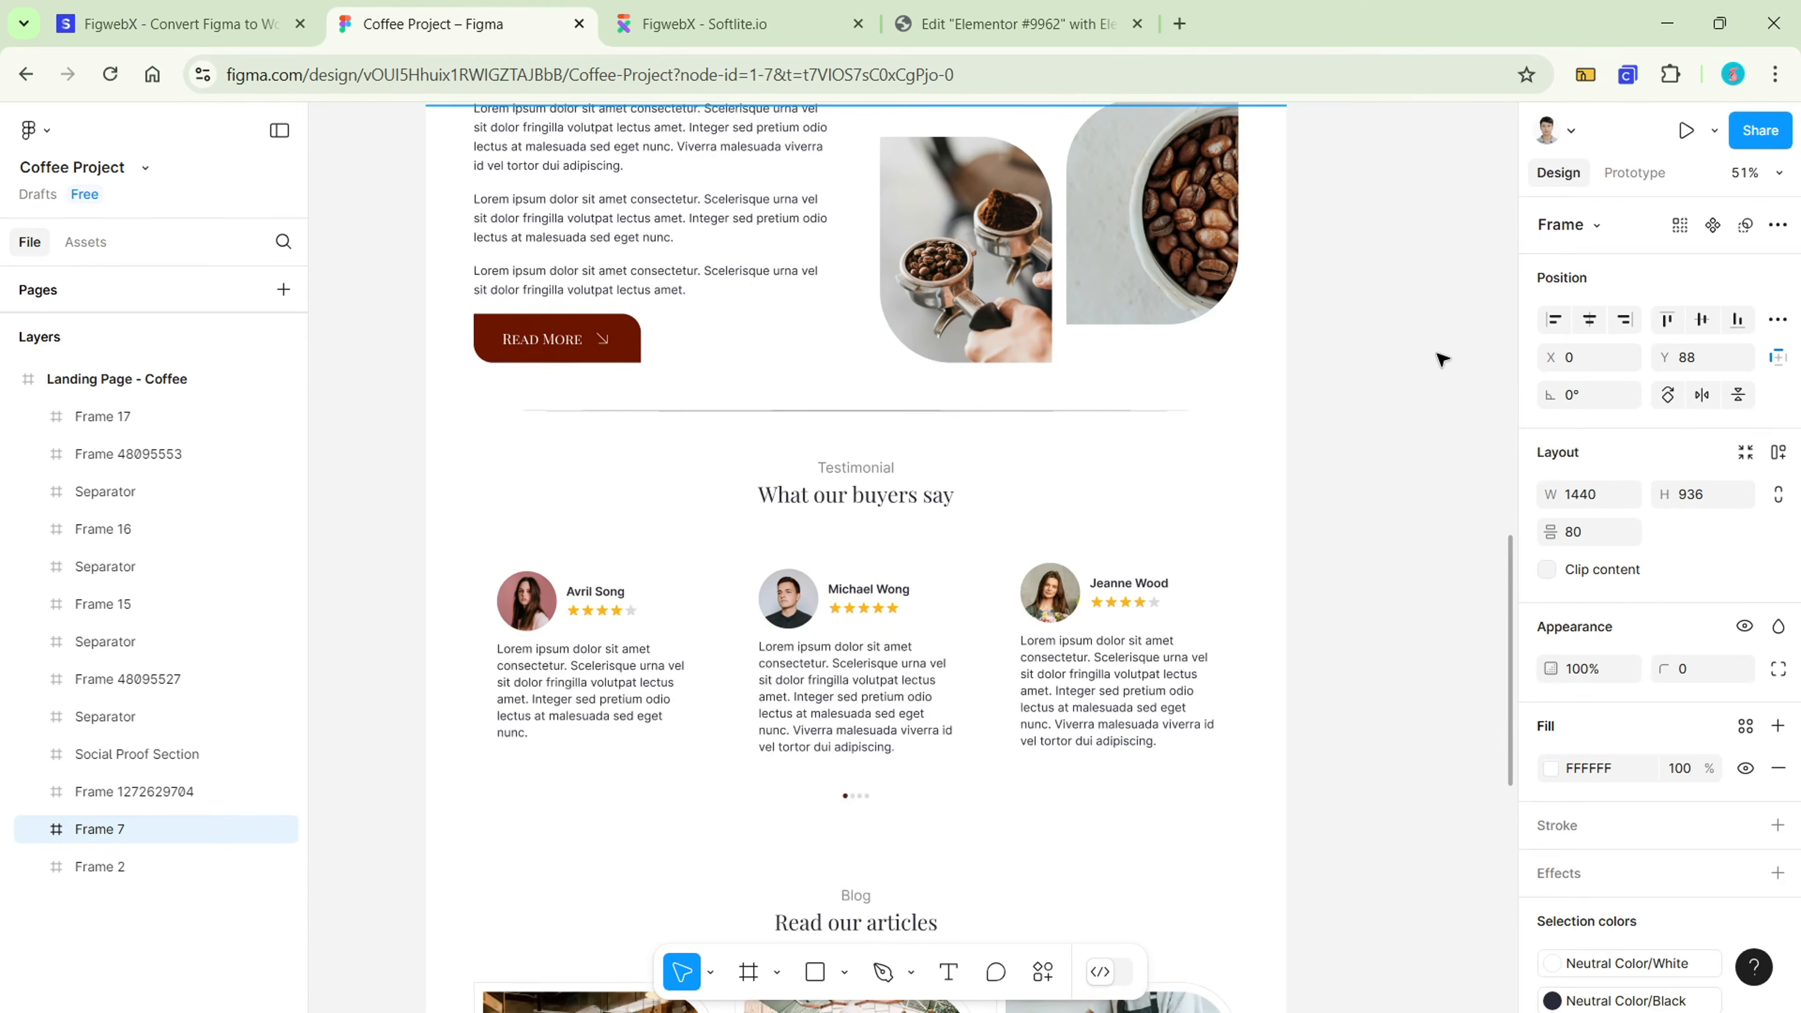
{"action": "scroll", "coordinate": [1402, 367], "scroll_direction": "down", "scroll_amount": 6}
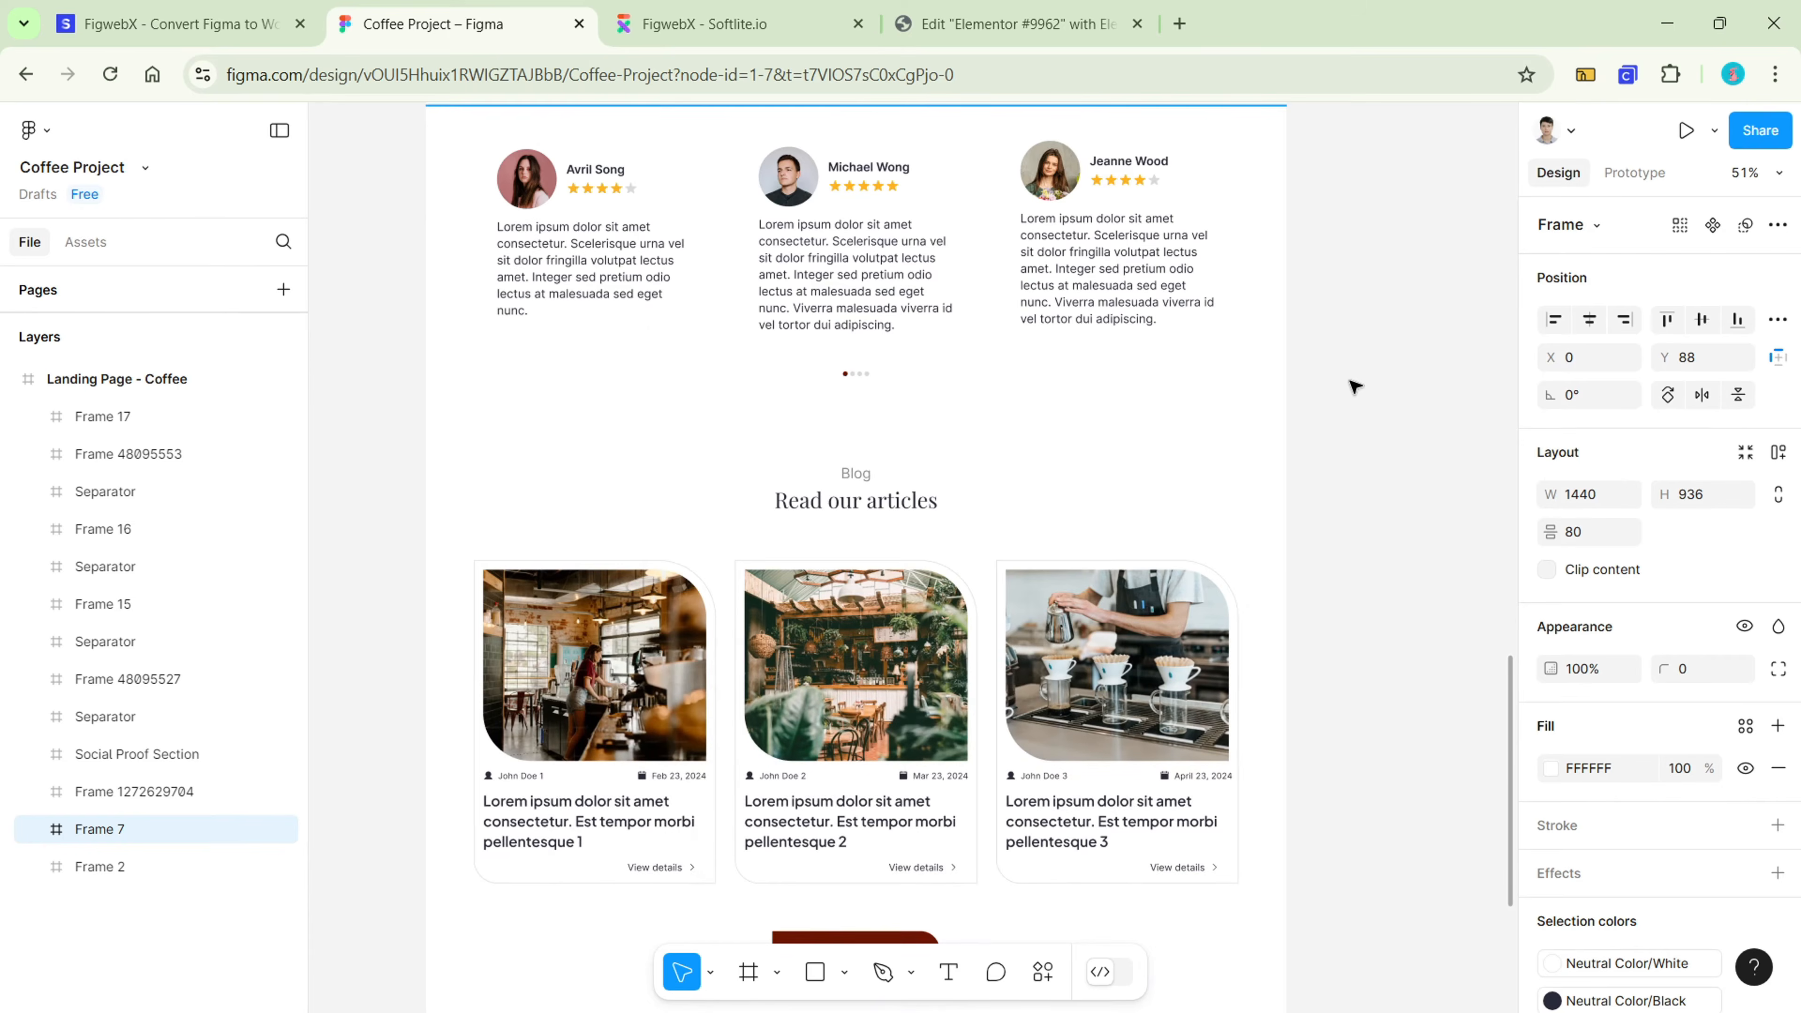
{"action": "left_click", "coordinate": [1234, 364]}
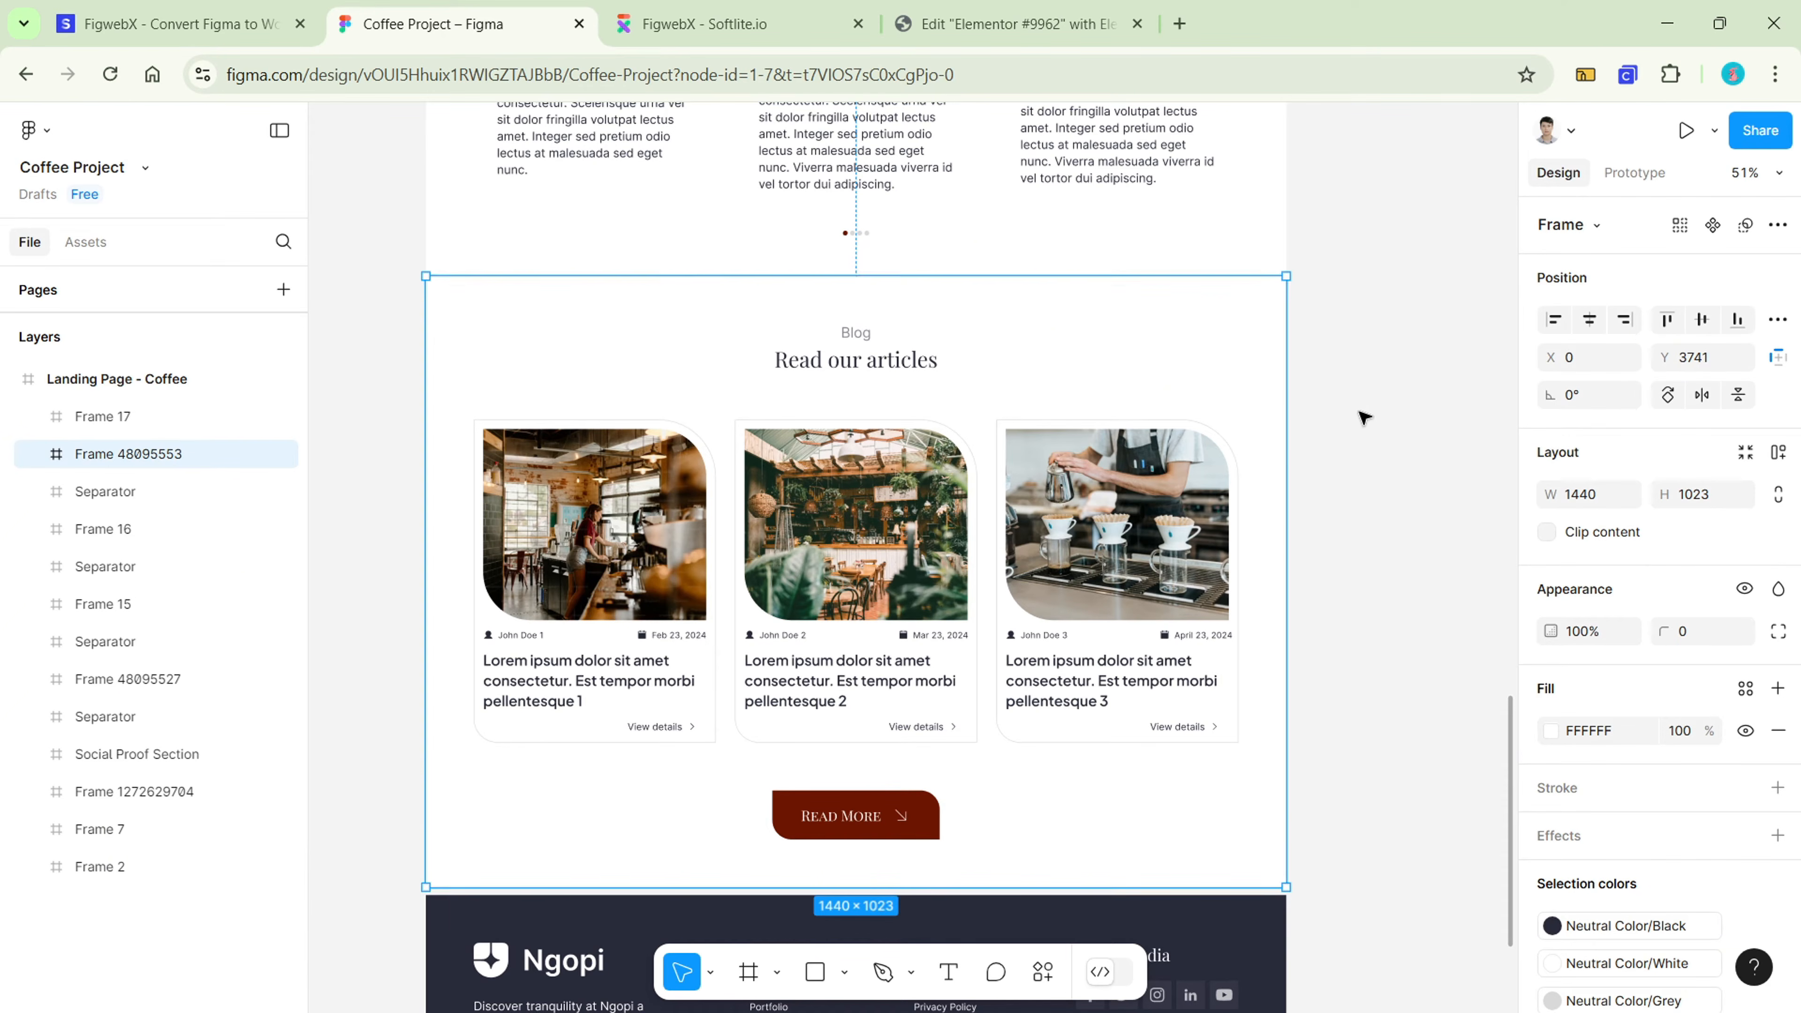
{"action": "scroll", "coordinate": [1364, 417], "scroll_direction": "up", "scroll_amount": 10}
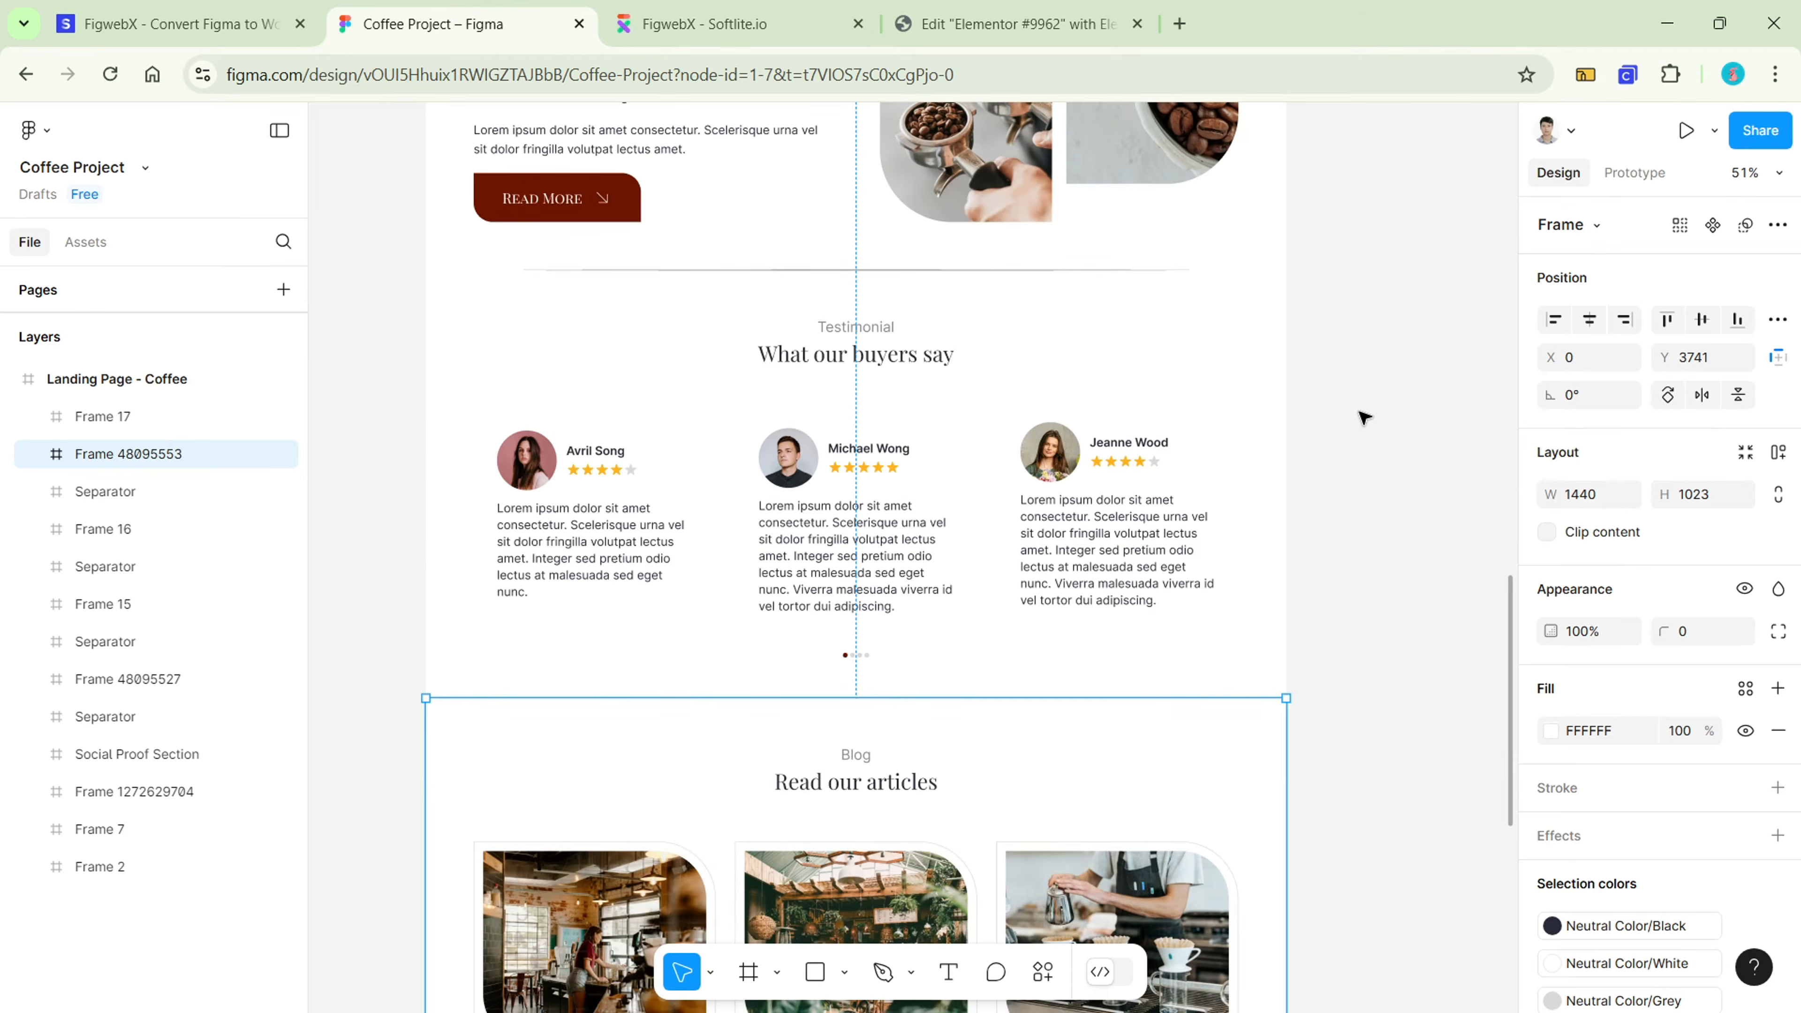
{"action": "scroll", "coordinate": [1363, 416], "scroll_direction": "up", "scroll_amount": 20}
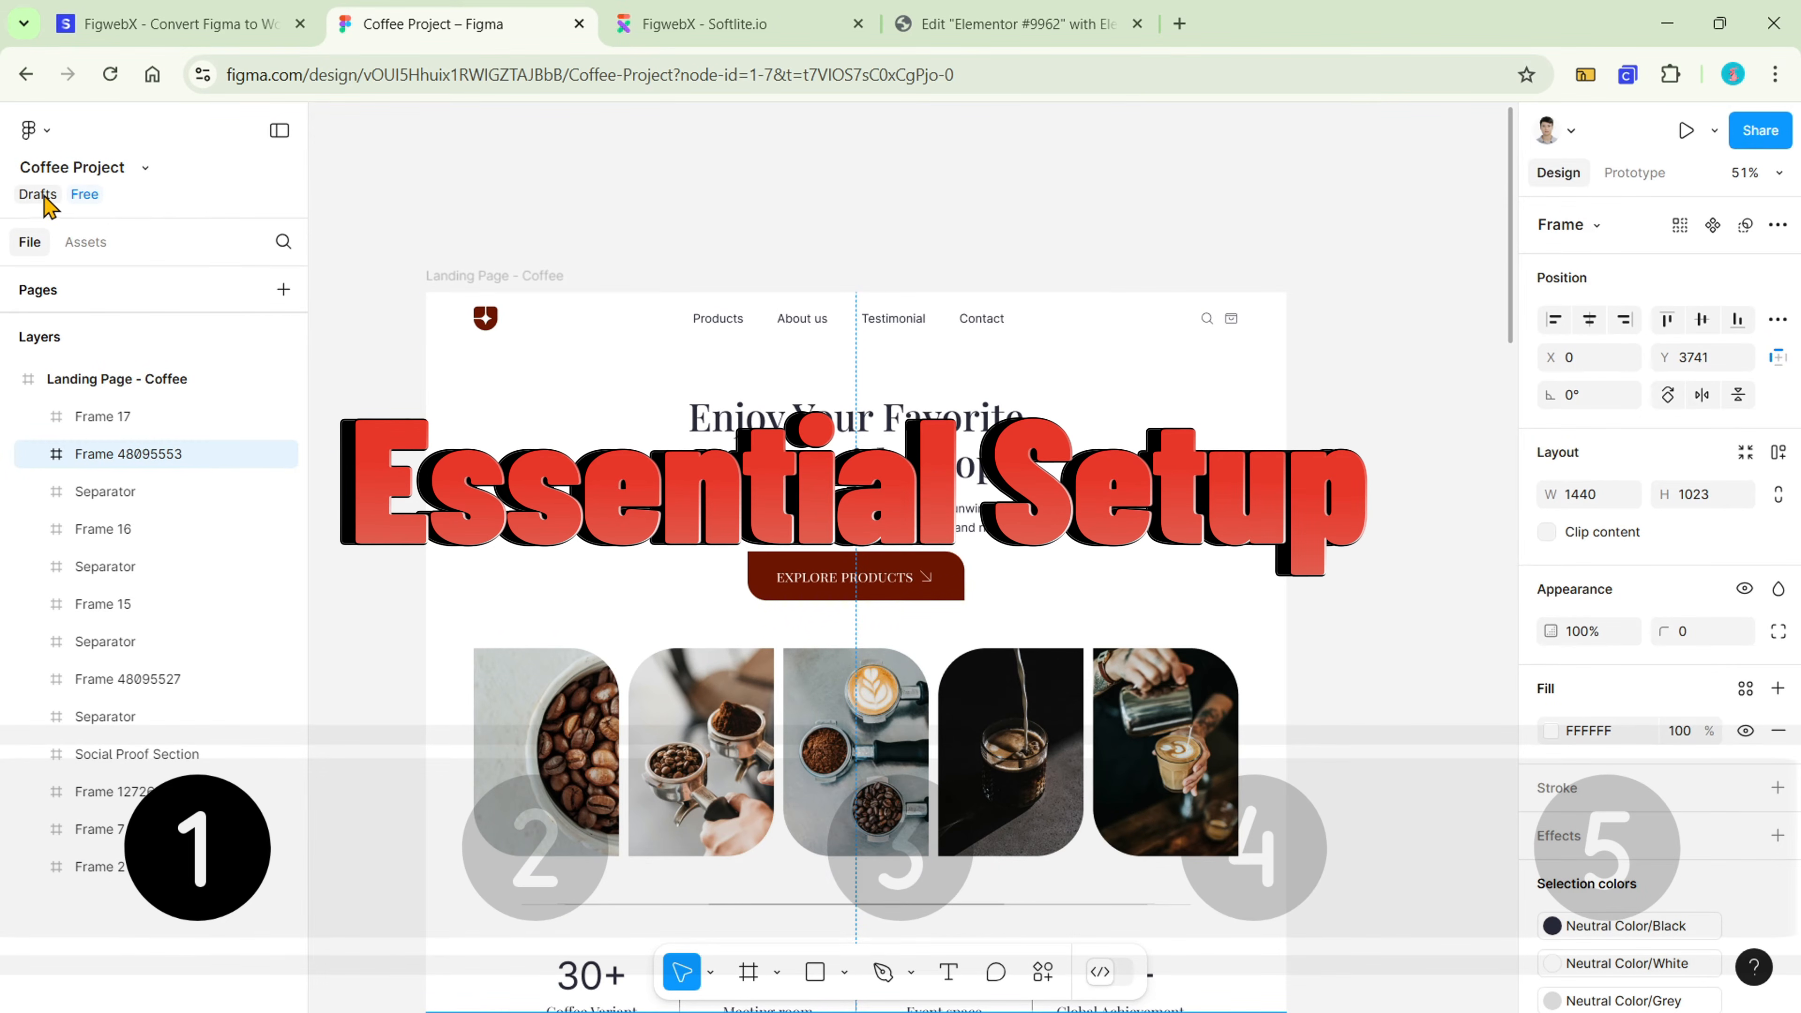
- Move the Coffee Project file from Drafts to the Team project of the Demo team
{"action": "left_click", "coordinate": [145, 169]}
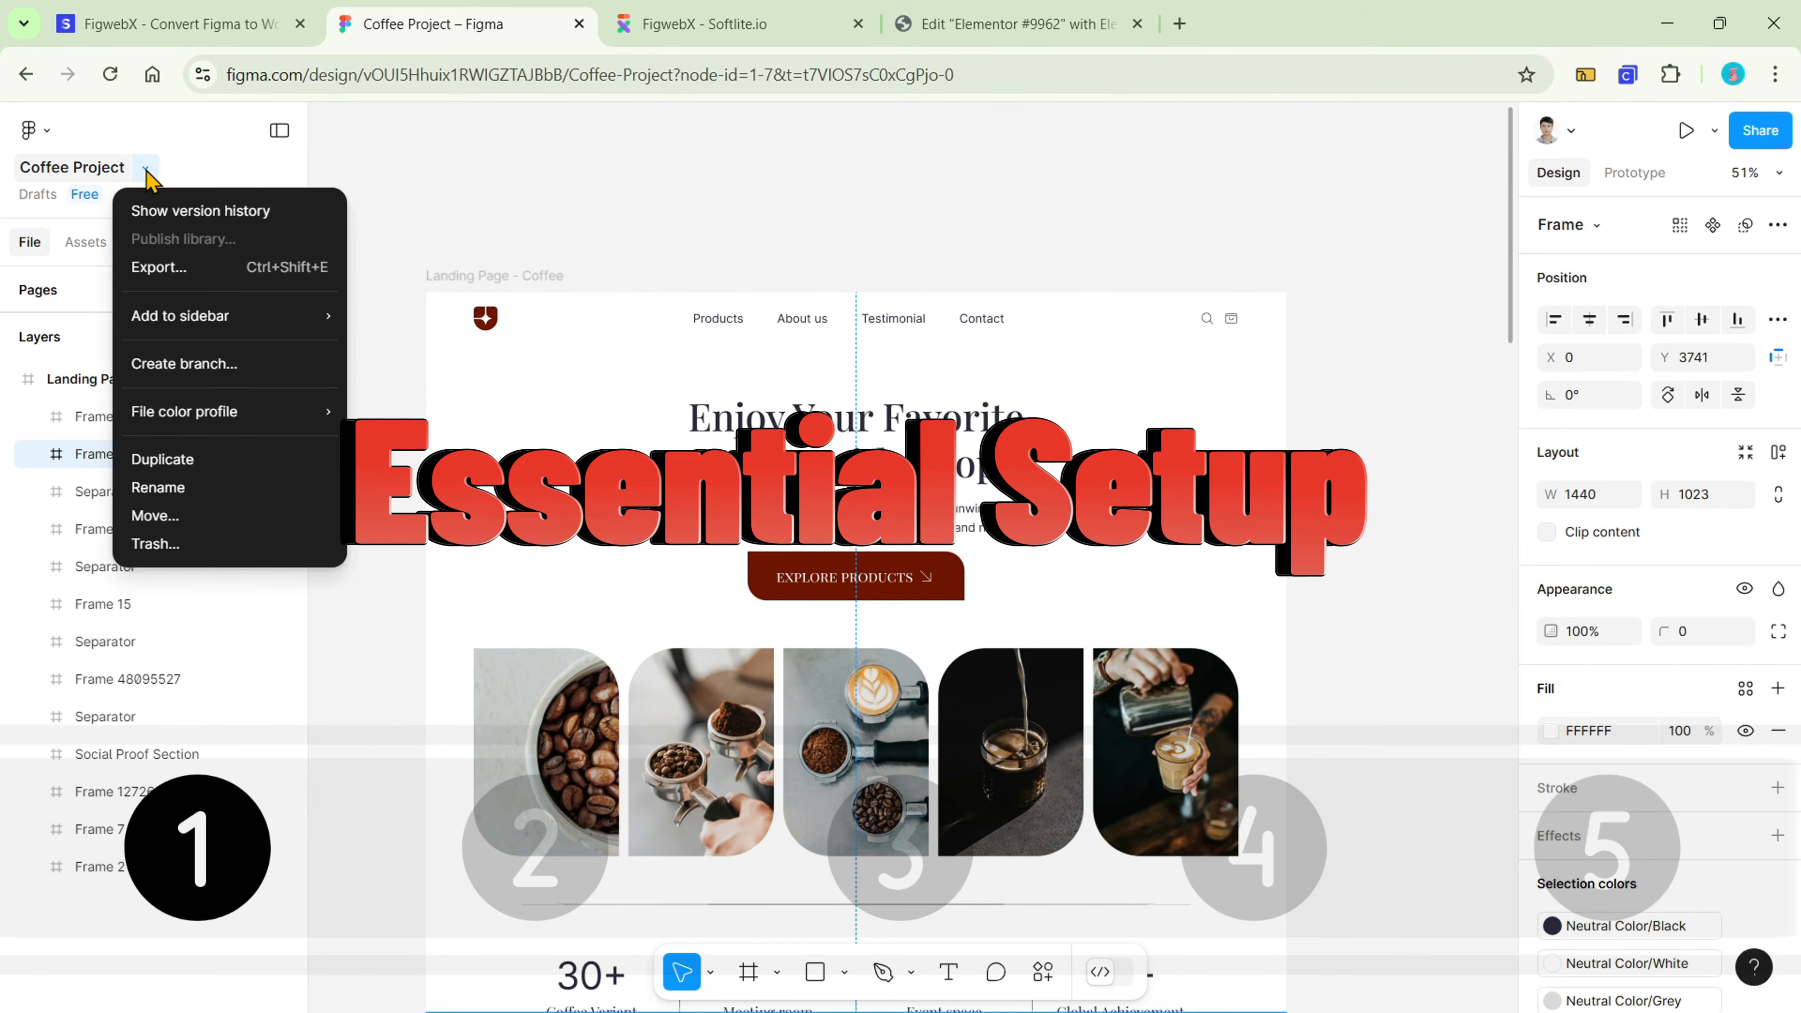
{"action": "left_click", "coordinate": [257, 516]}
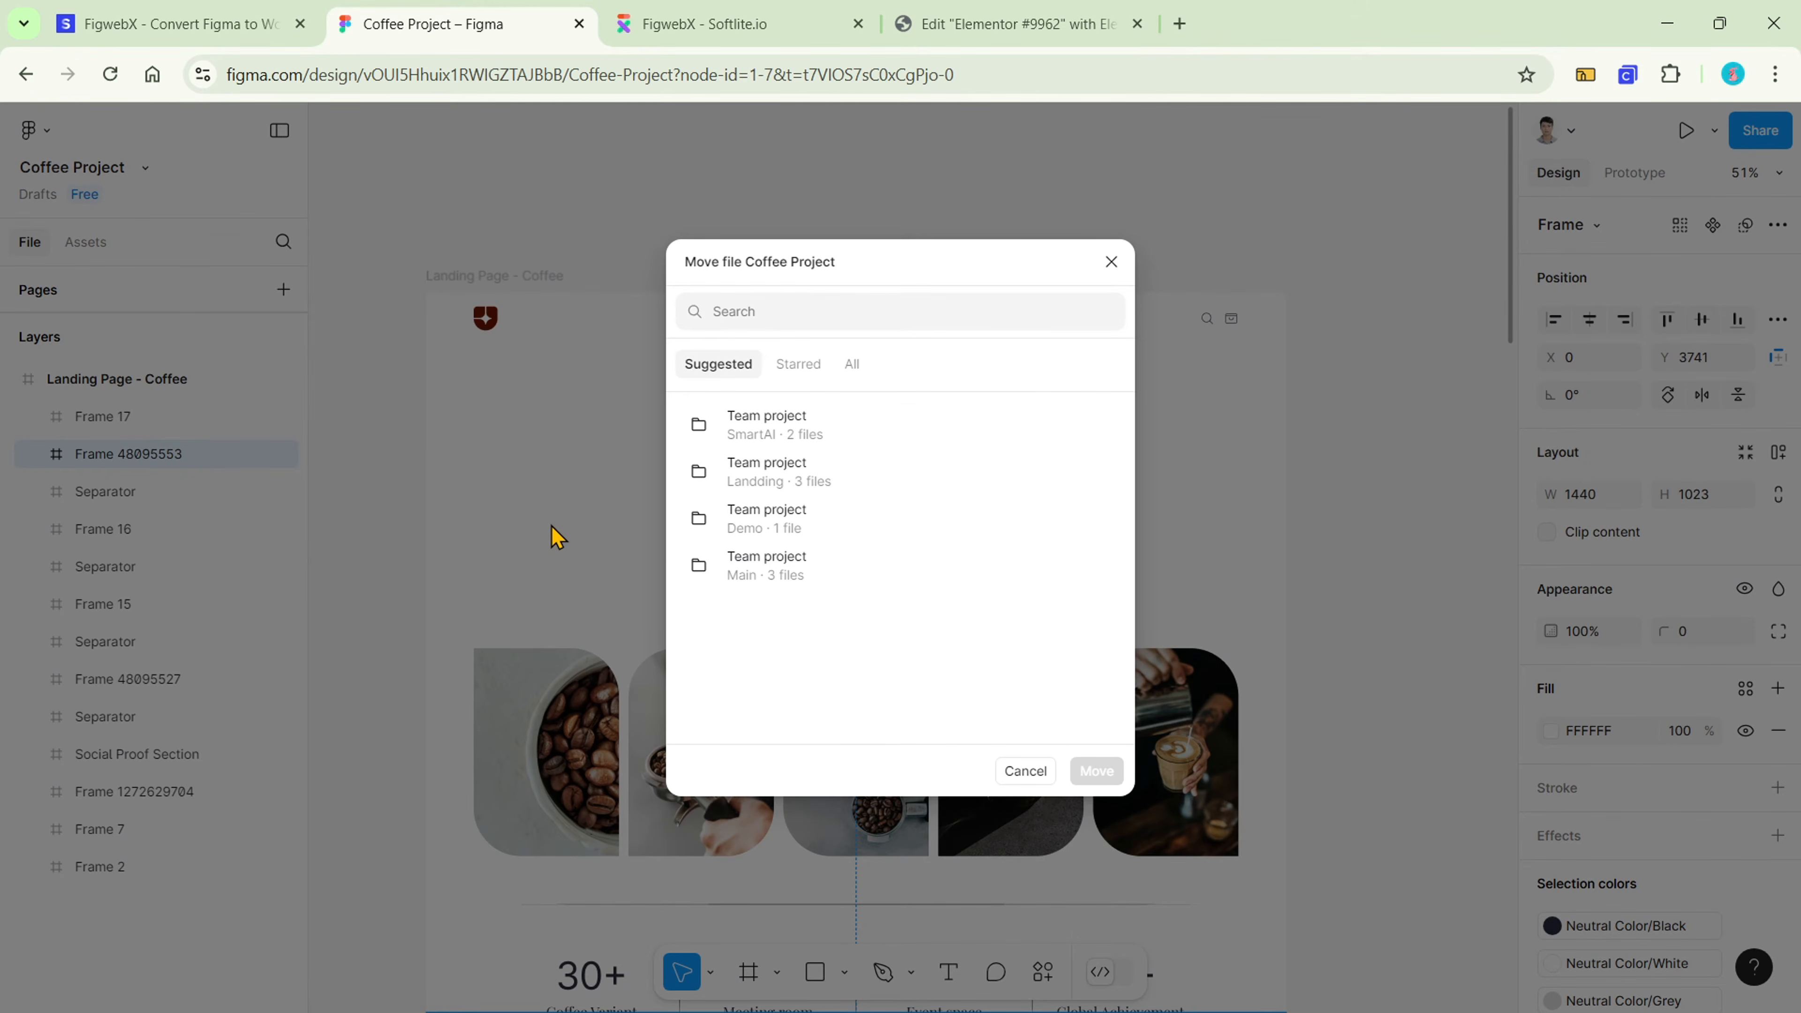
{"action": "left_click", "coordinate": [887, 529]}
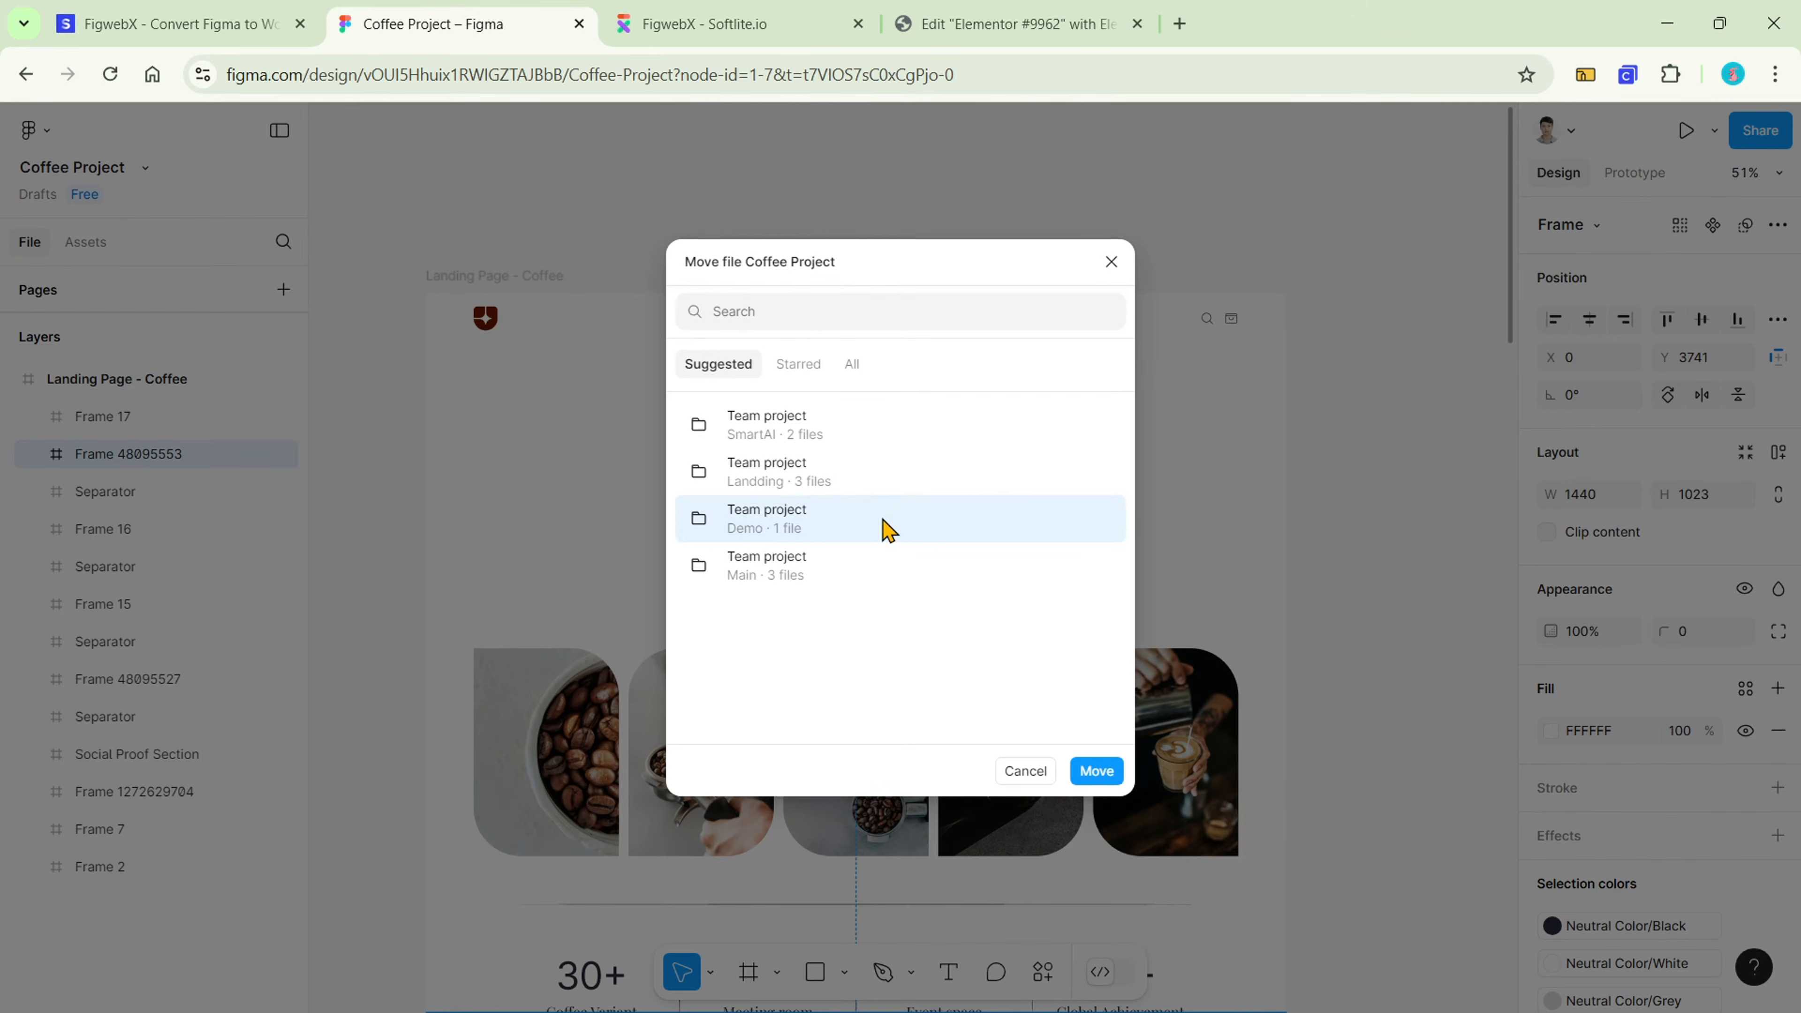
{"action": "left_click", "coordinate": [1099, 772]}
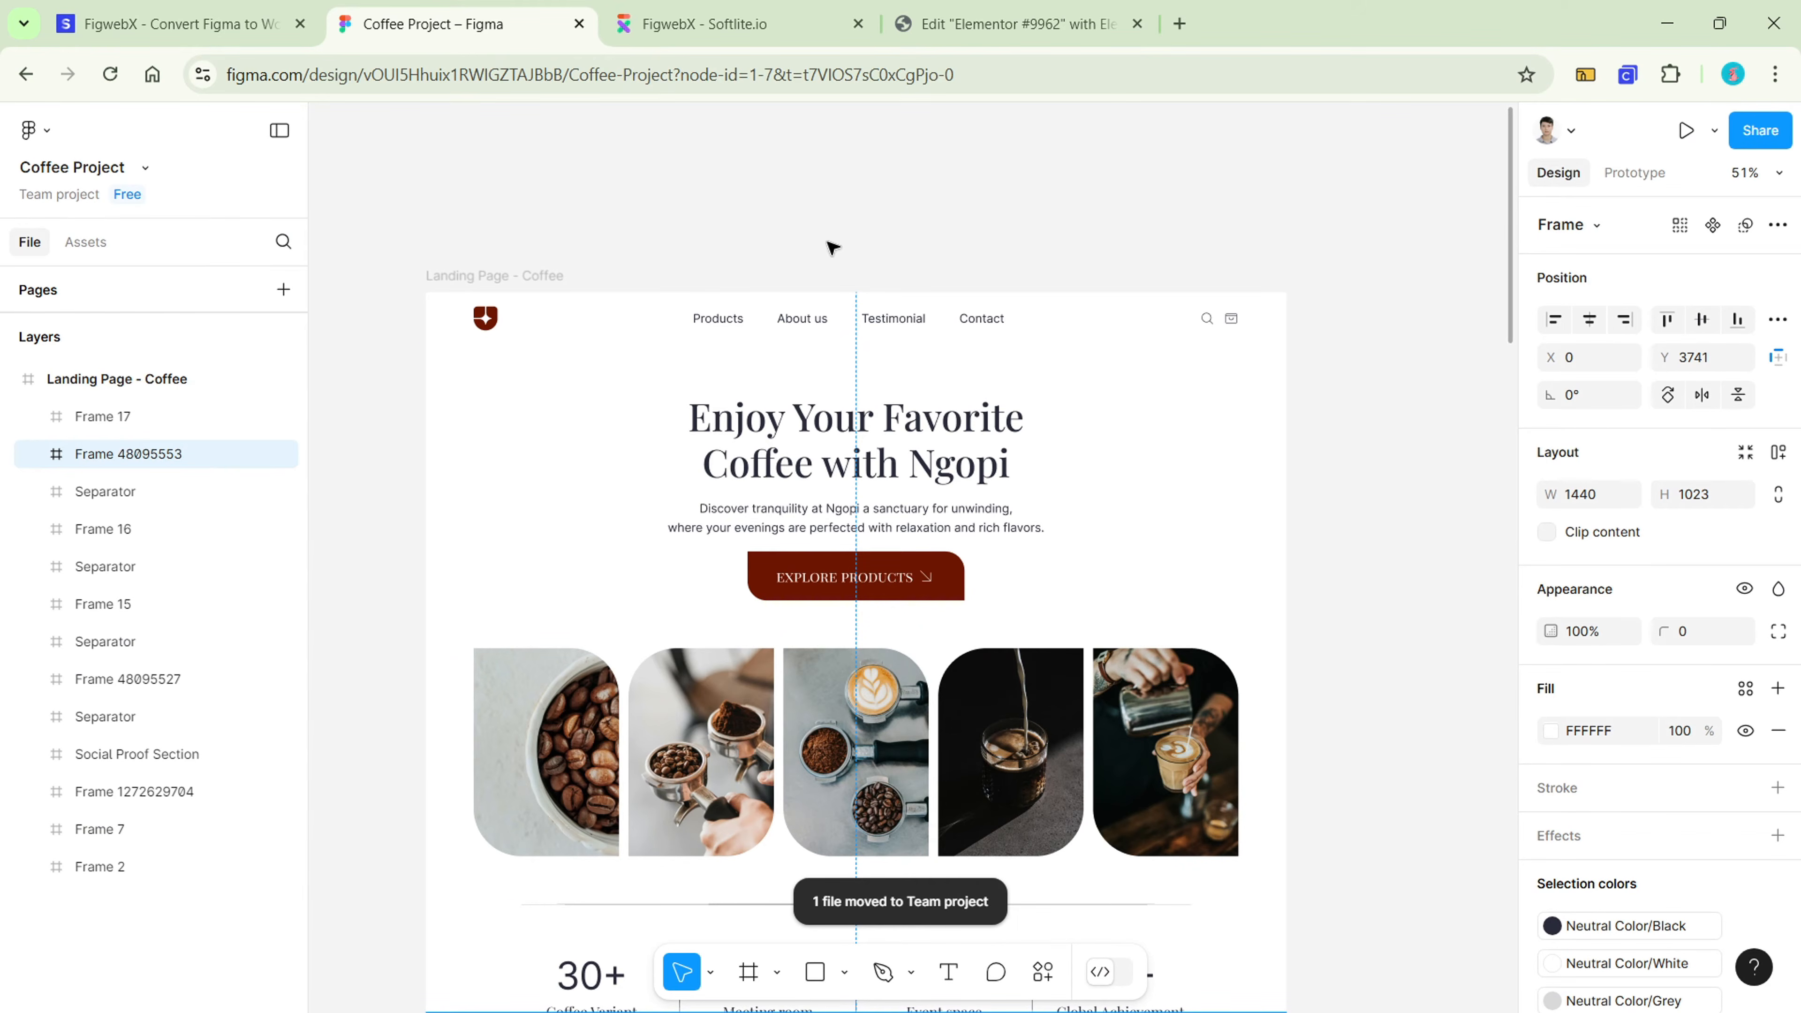
- Change the file's share settings so that Anyone can Edit, save them and close the sharing dialog
{"action": "left_click", "coordinate": [1759, 130]}
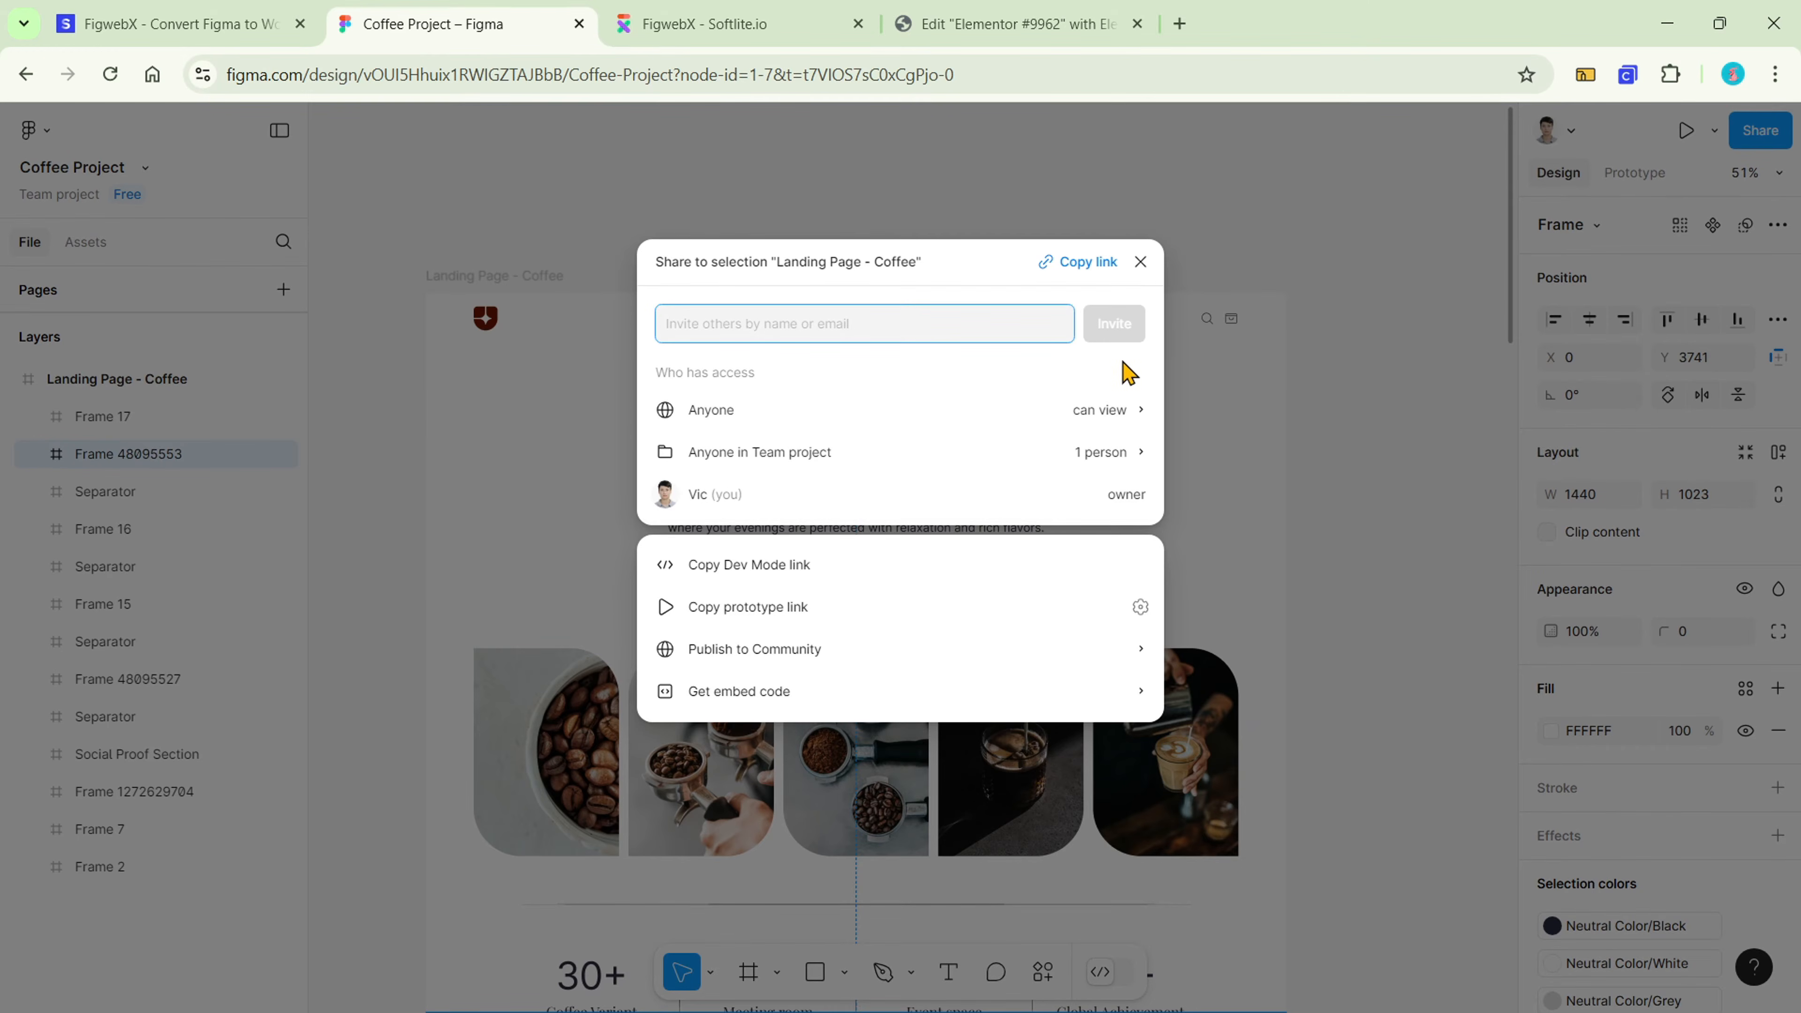
{"action": "left_click", "coordinate": [1114, 426]}
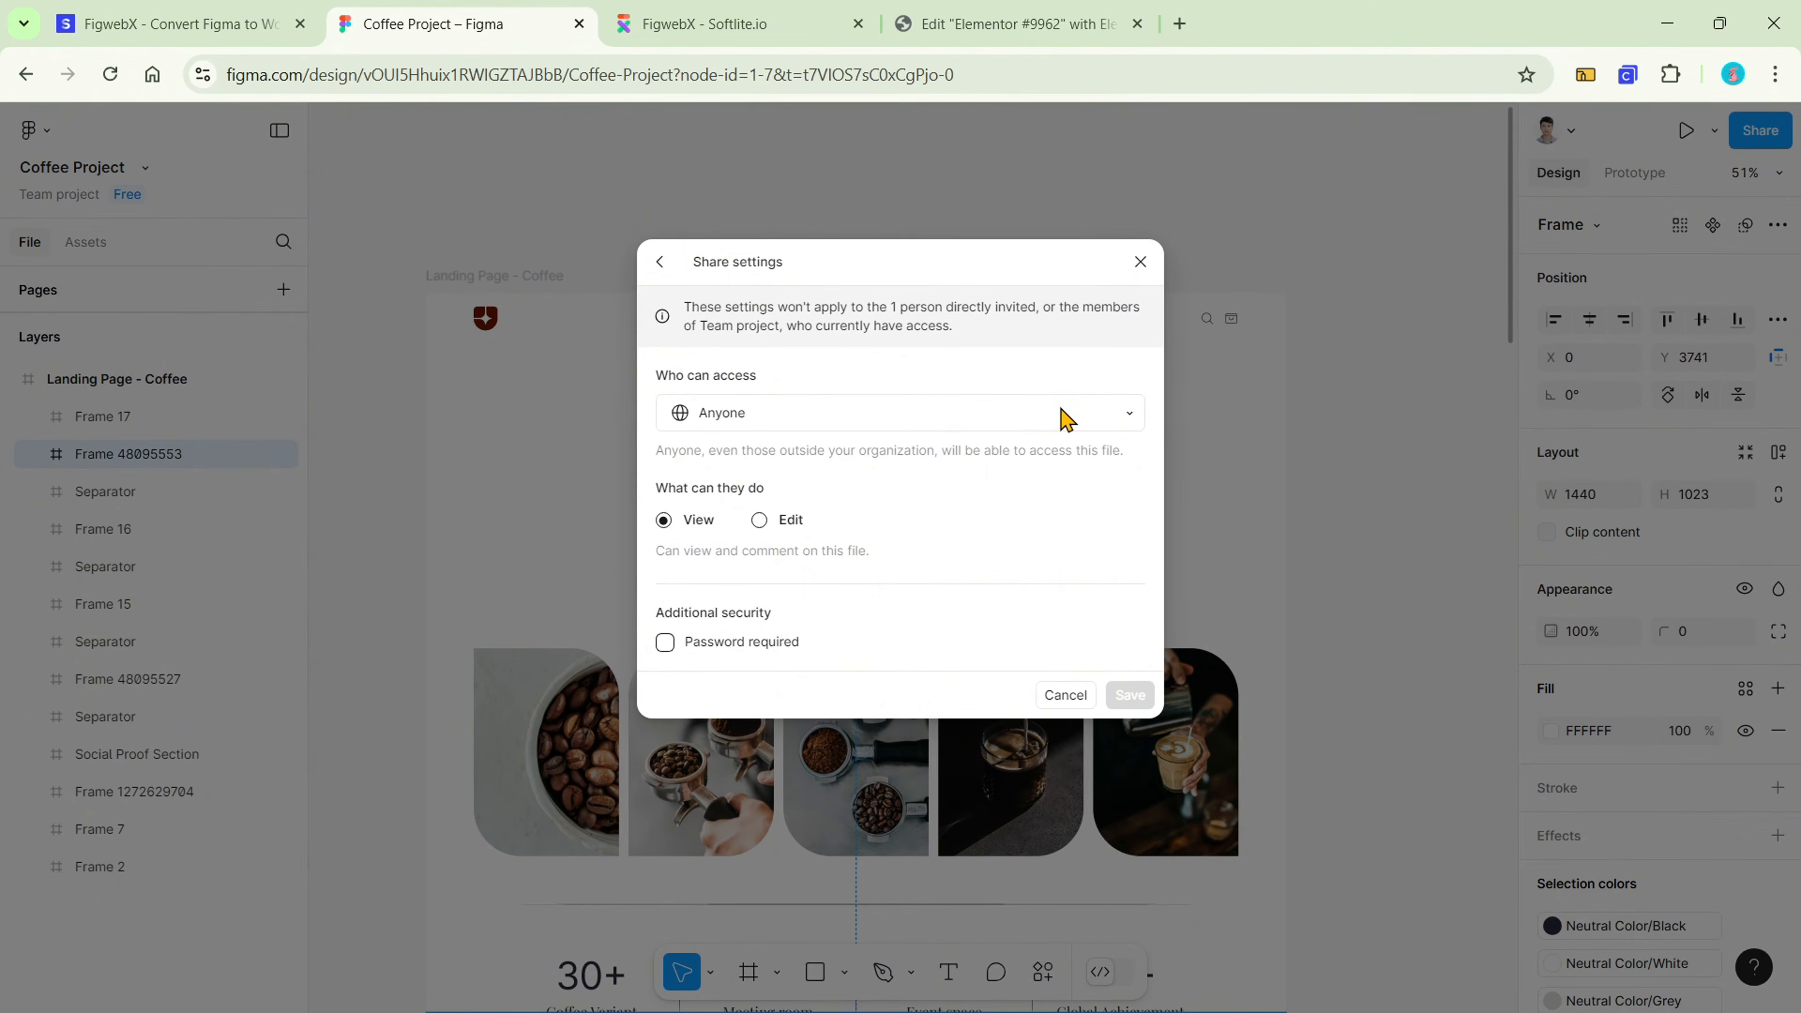
{"action": "left_click", "coordinate": [759, 520]}
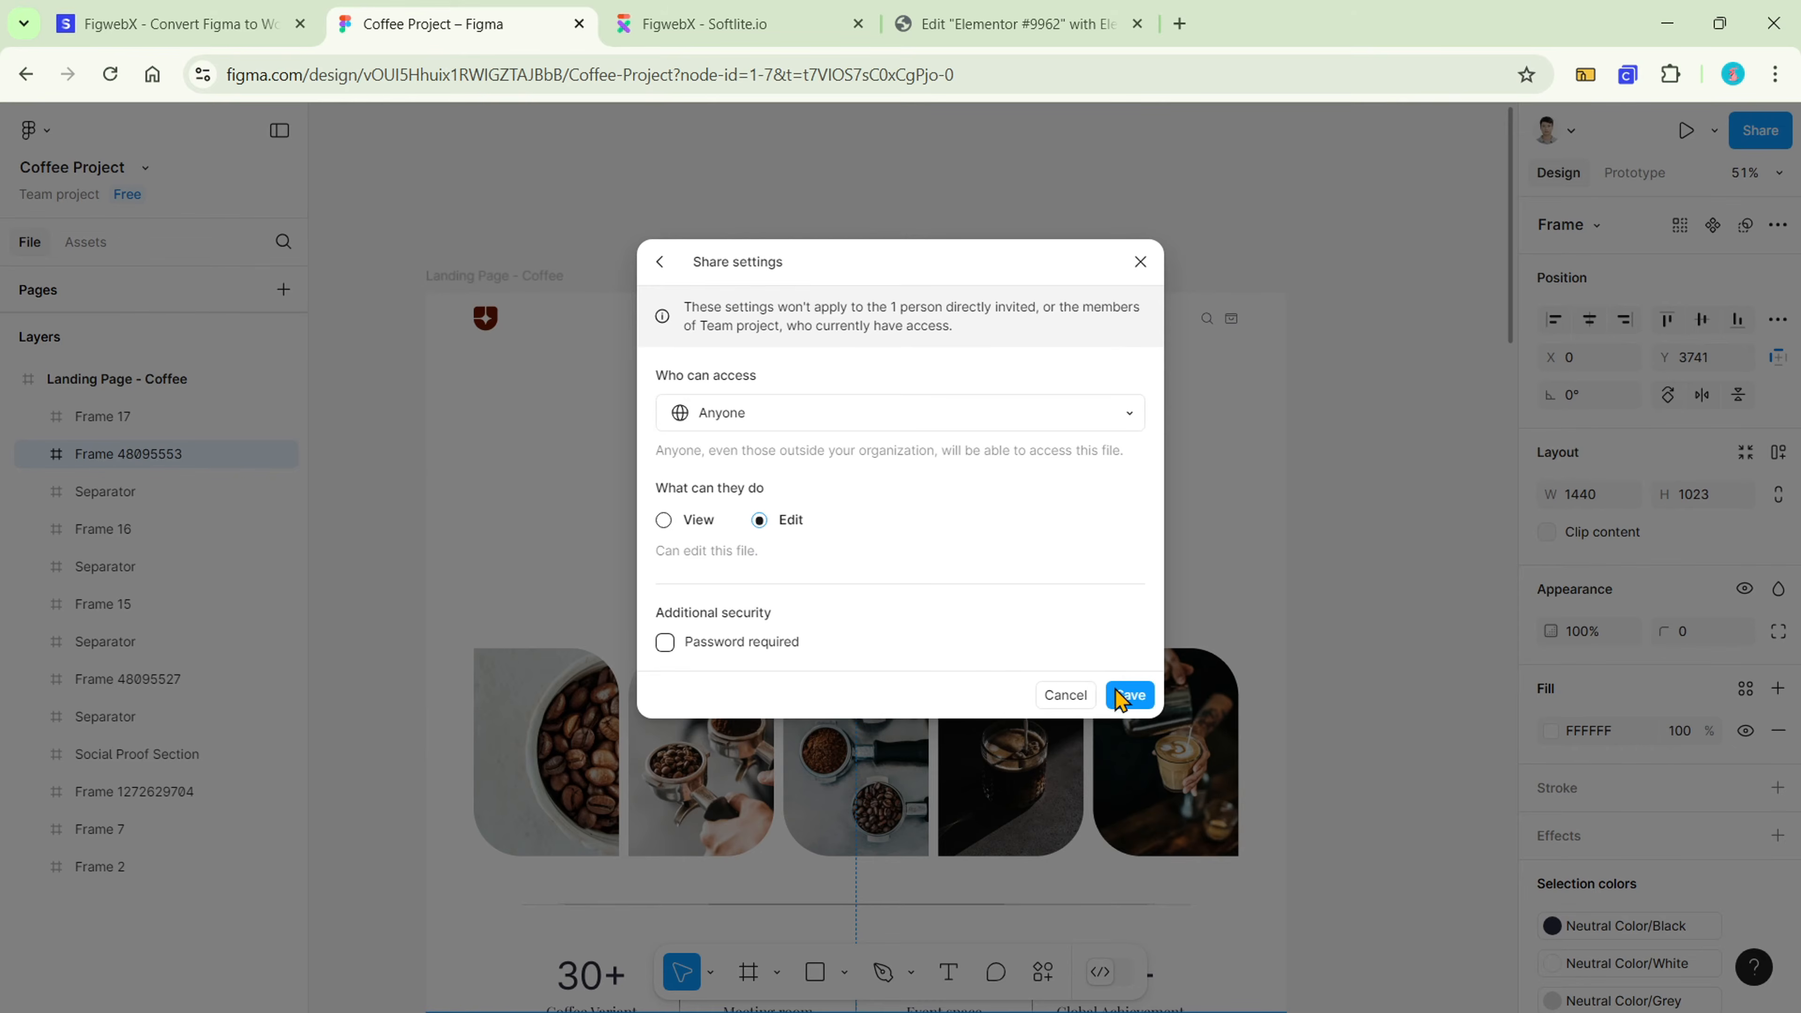
{"action": "left_click", "coordinate": [1131, 708]}
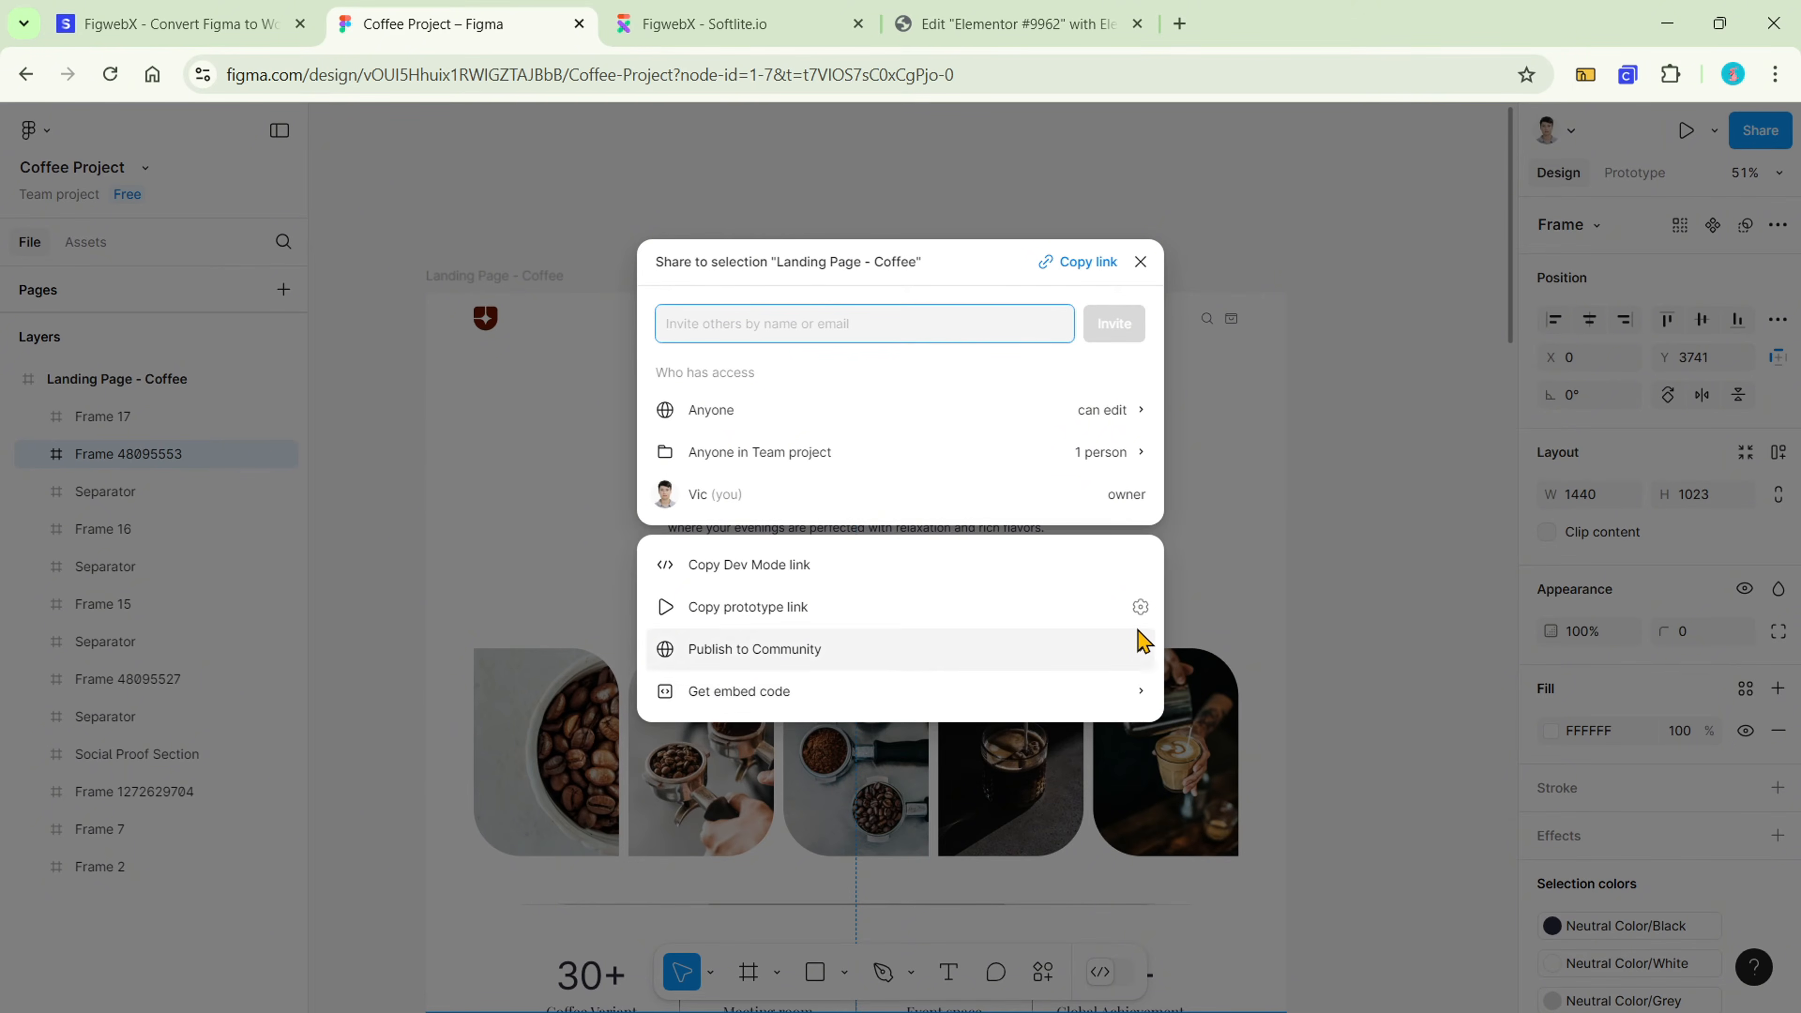
{"action": "left_click", "coordinate": [1426, 348]}
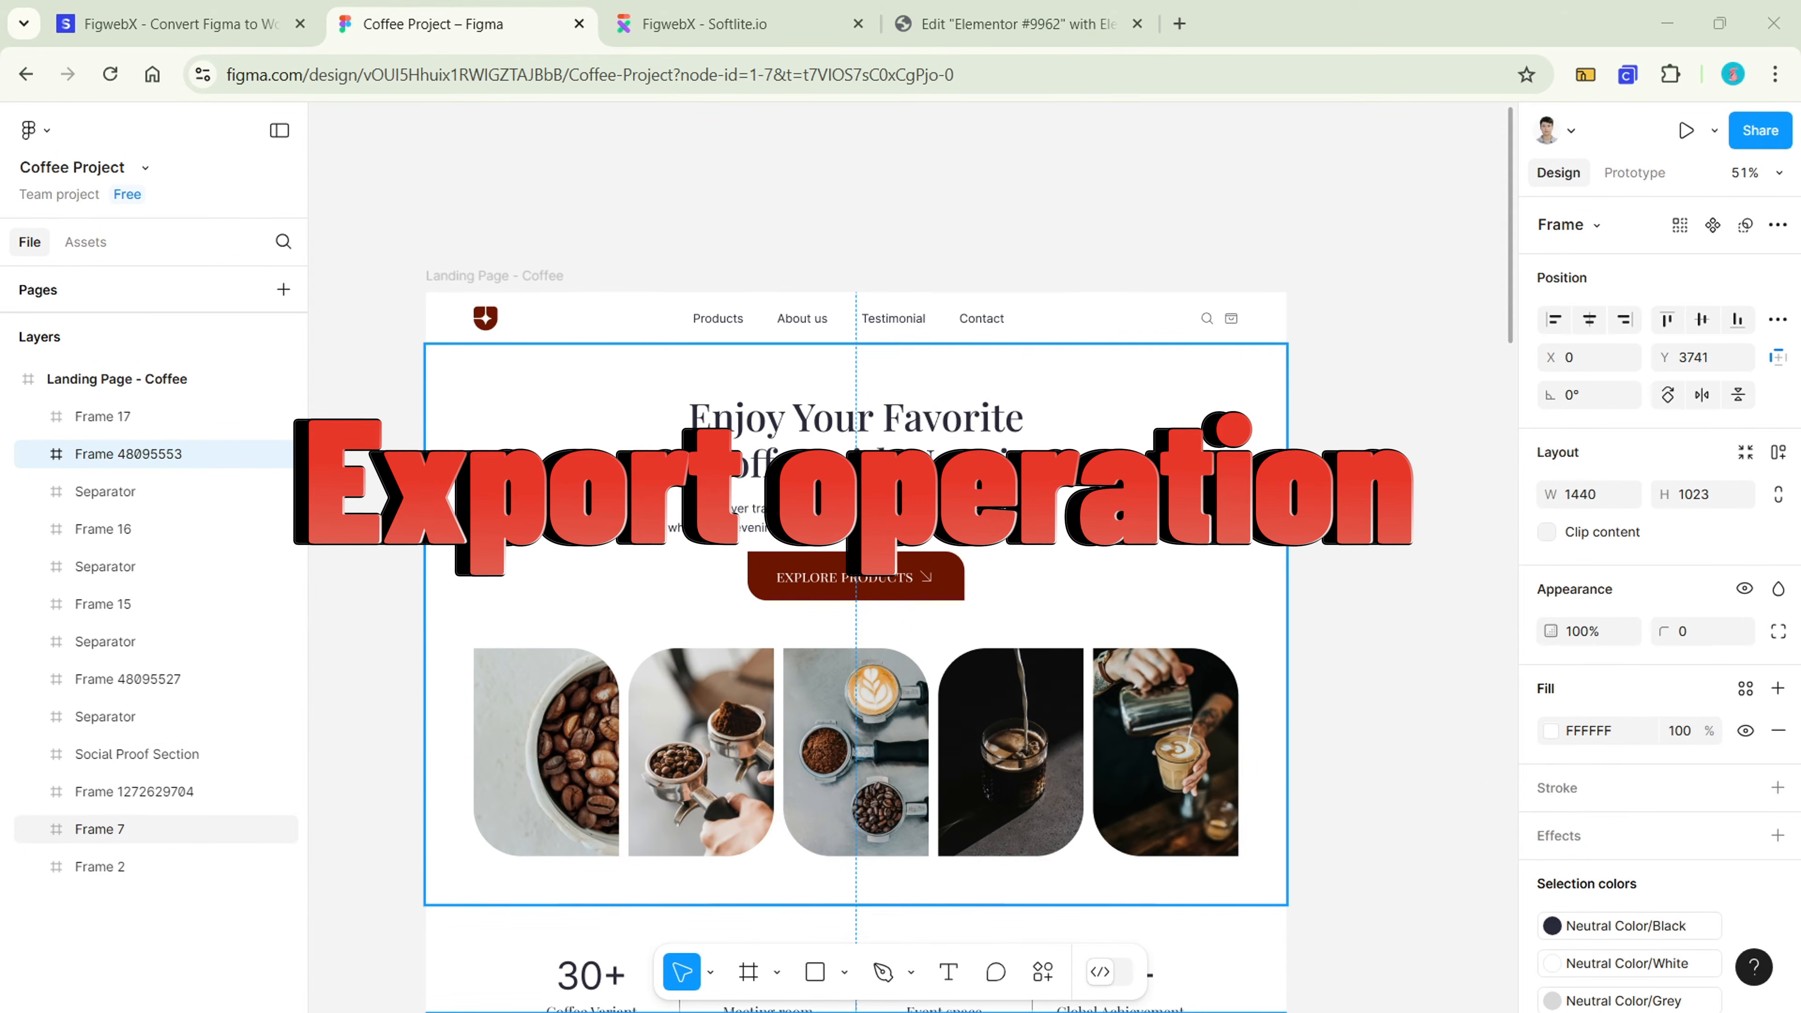
- Select the "Enjoy Your Favorite Coffee with Ngopi" hero frame (Frame 7) and copy the link to the selection
{"action": "left_click", "coordinate": [1358, 401]}
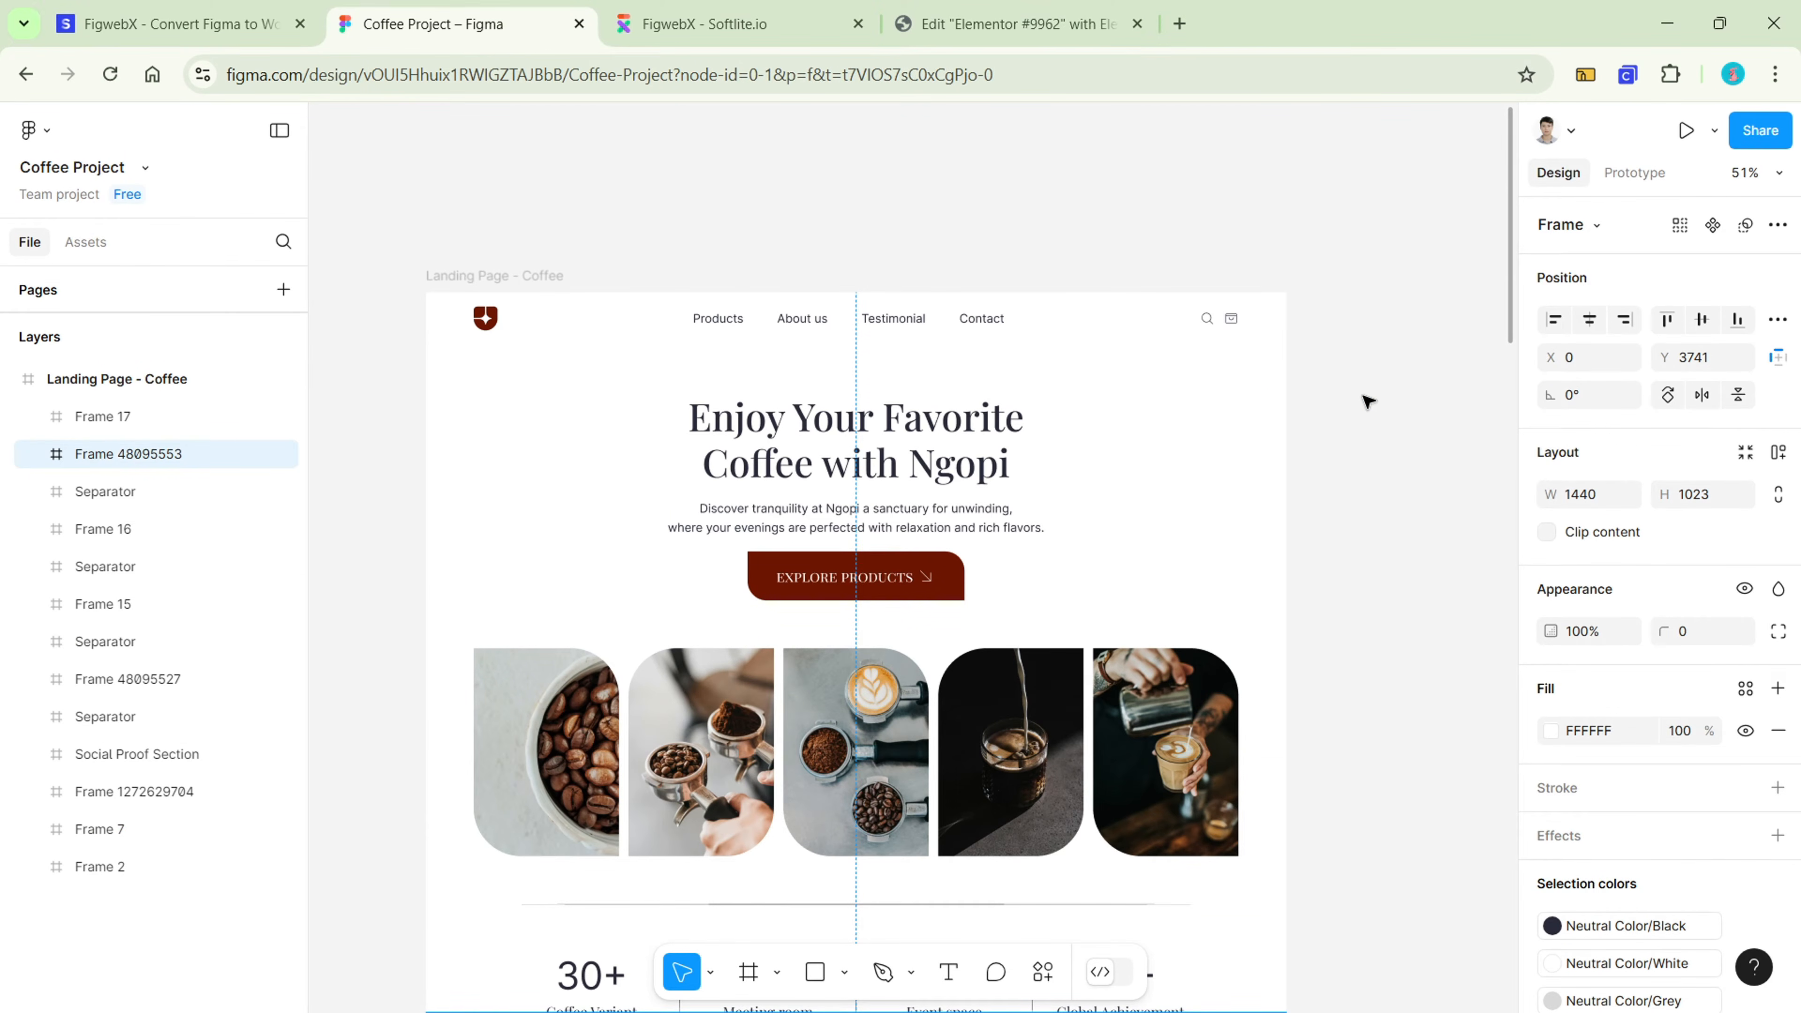
{"action": "left_click", "coordinate": [1231, 413]}
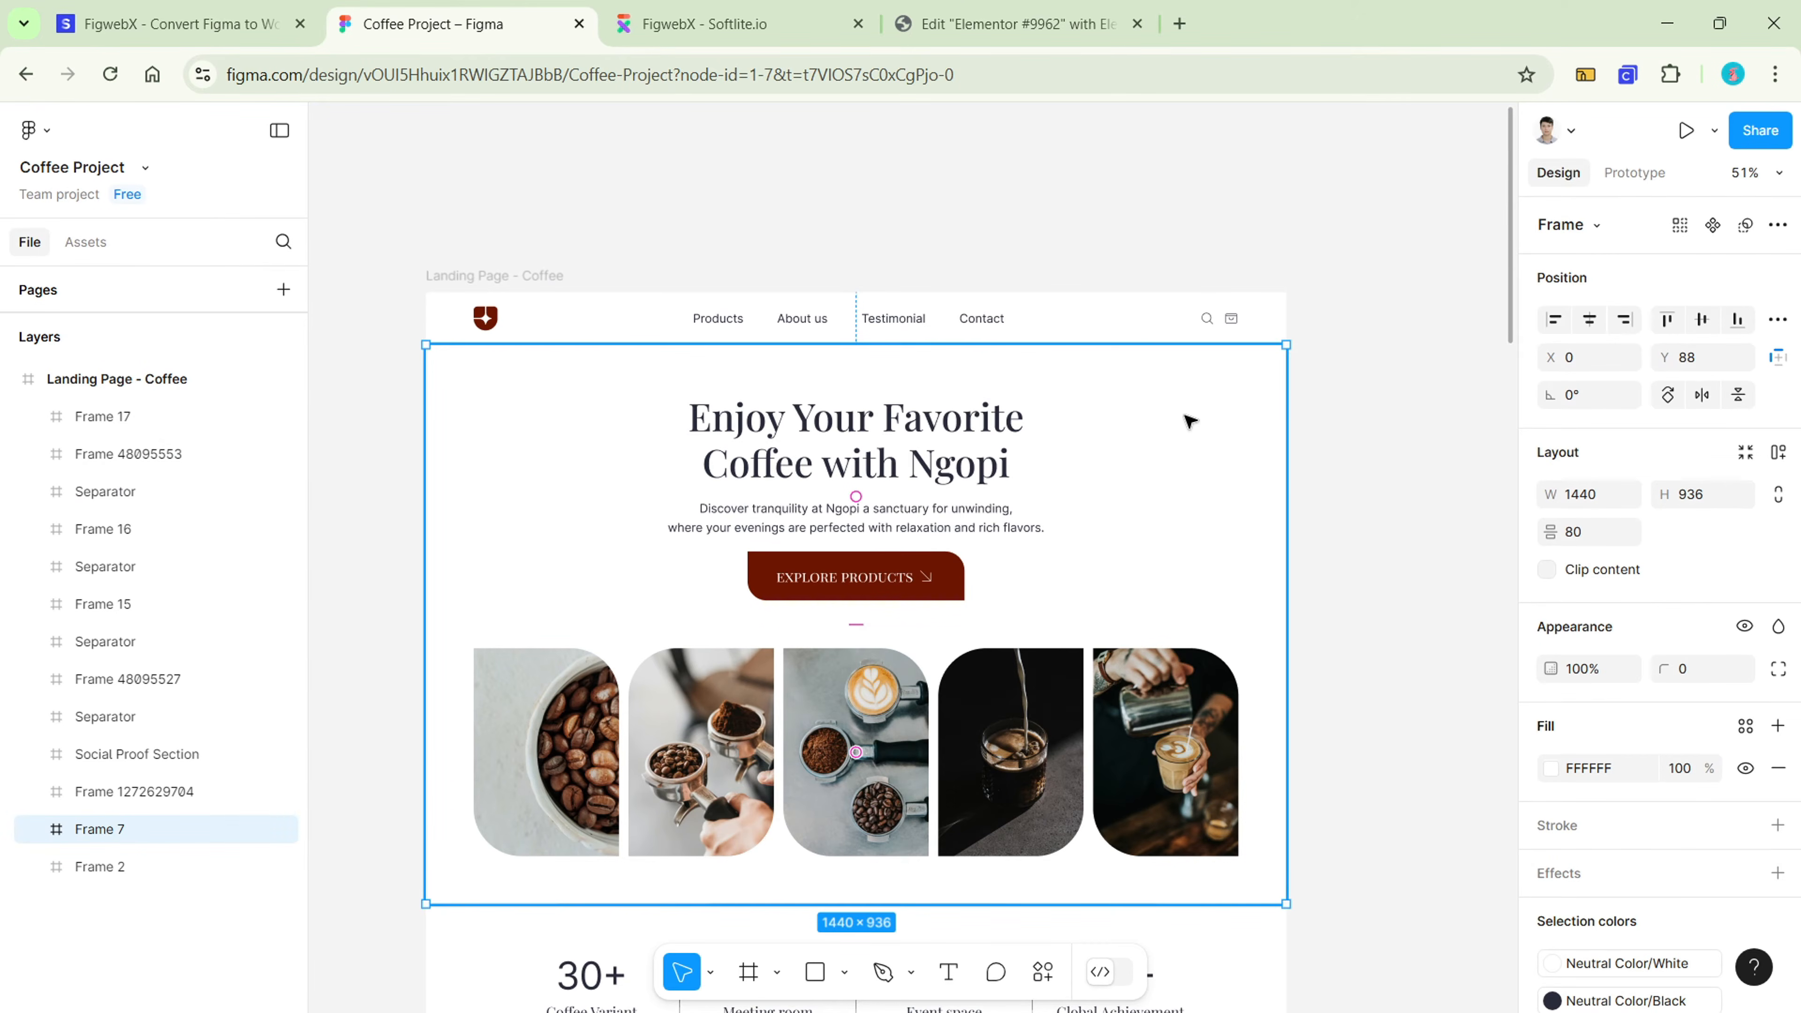
{"action": "right_click", "coordinate": [1222, 397]}
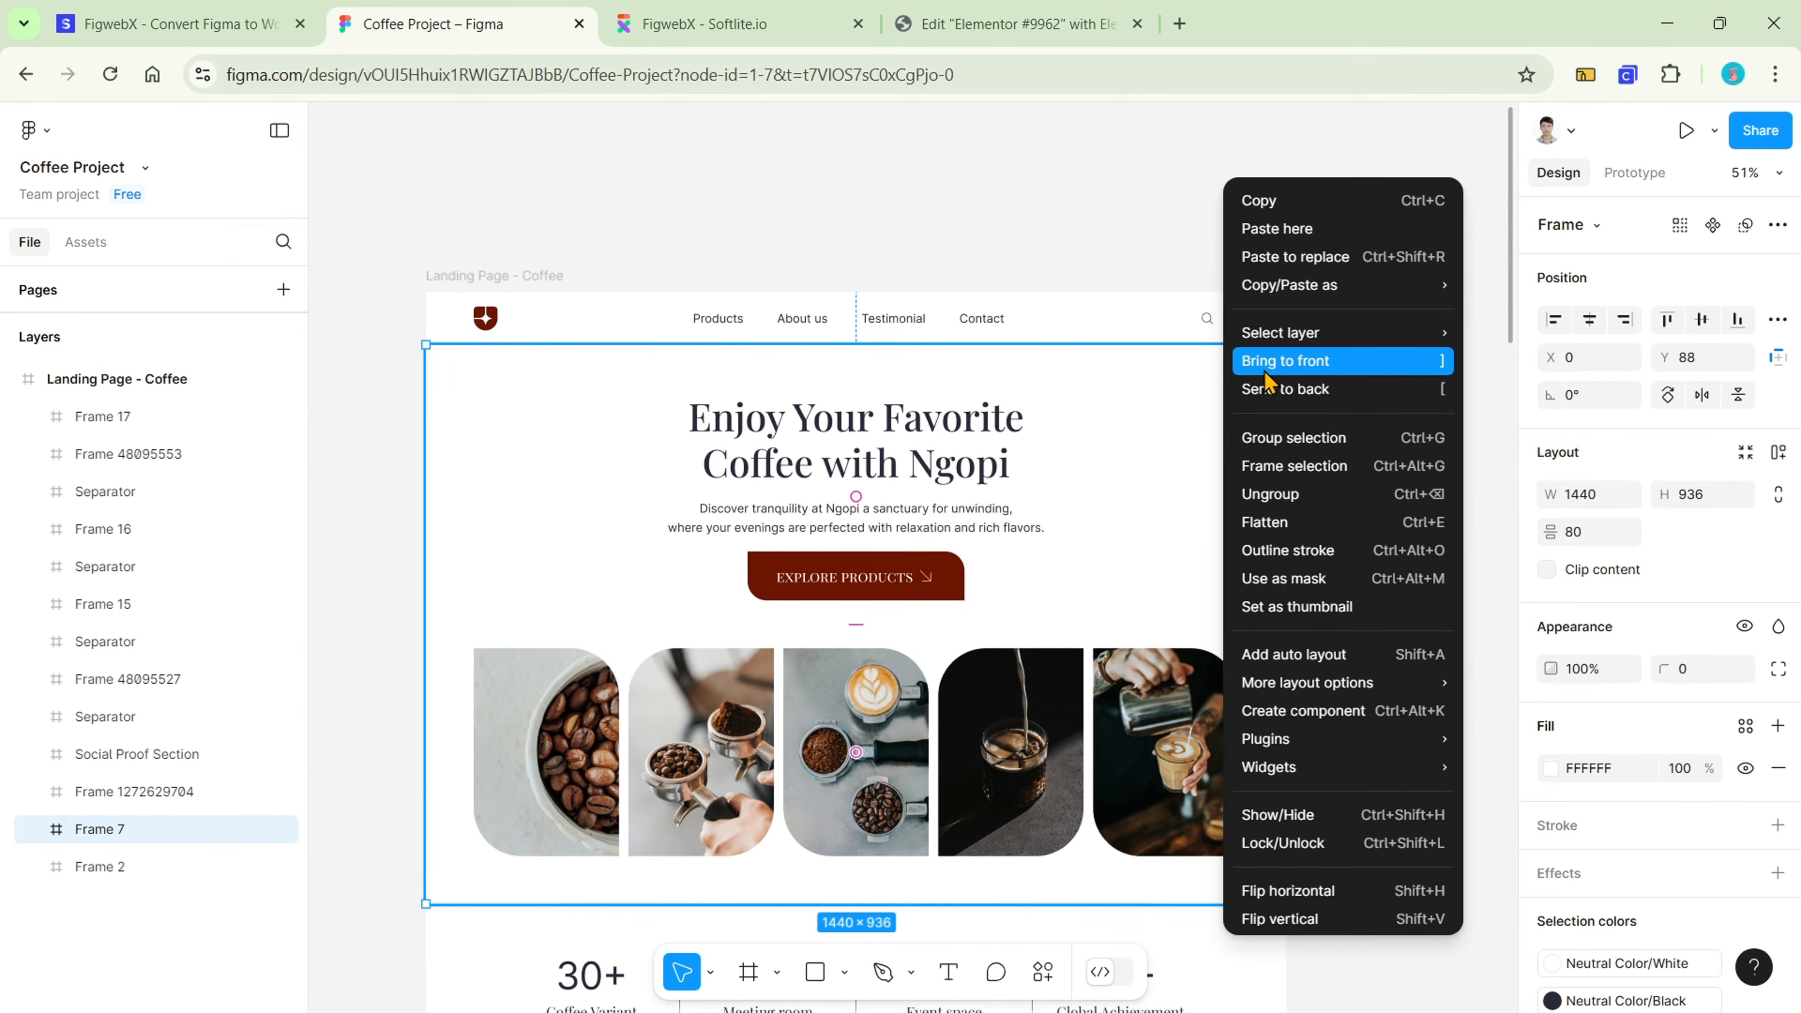
{"action": "mouse_move", "coordinate": [1402, 287]}
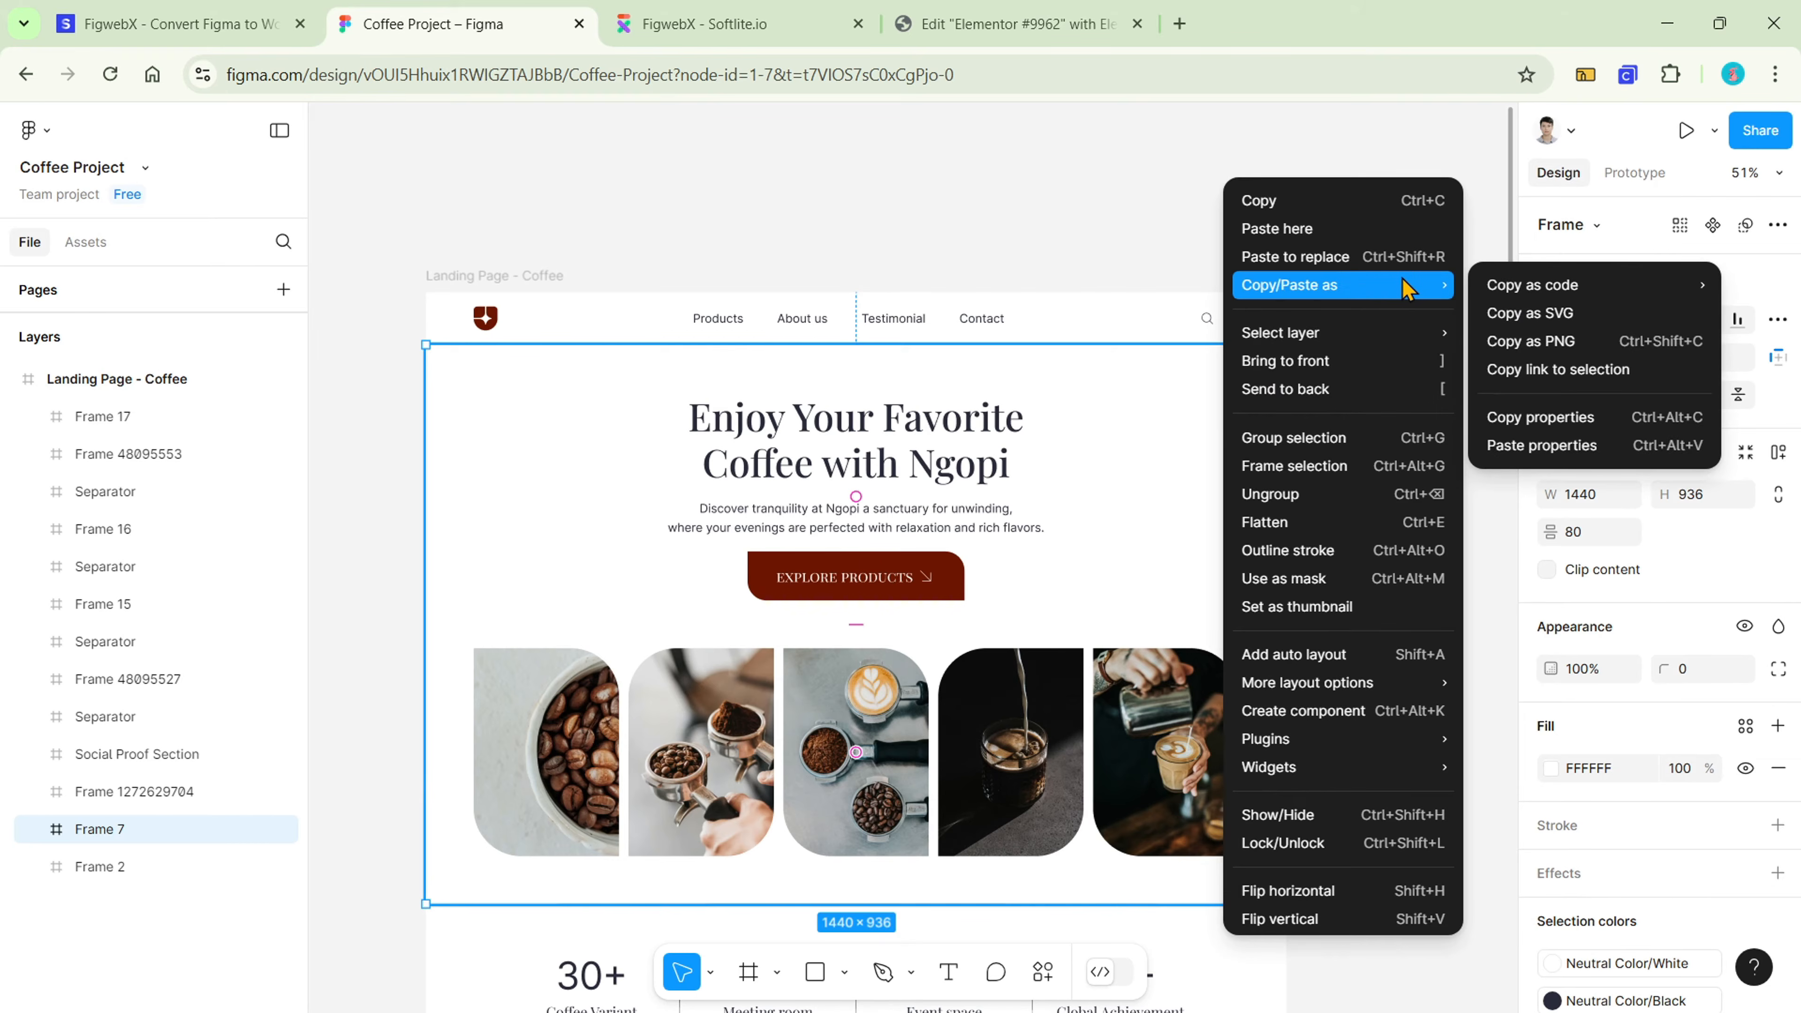
{"action": "left_click", "coordinate": [1536, 374]}
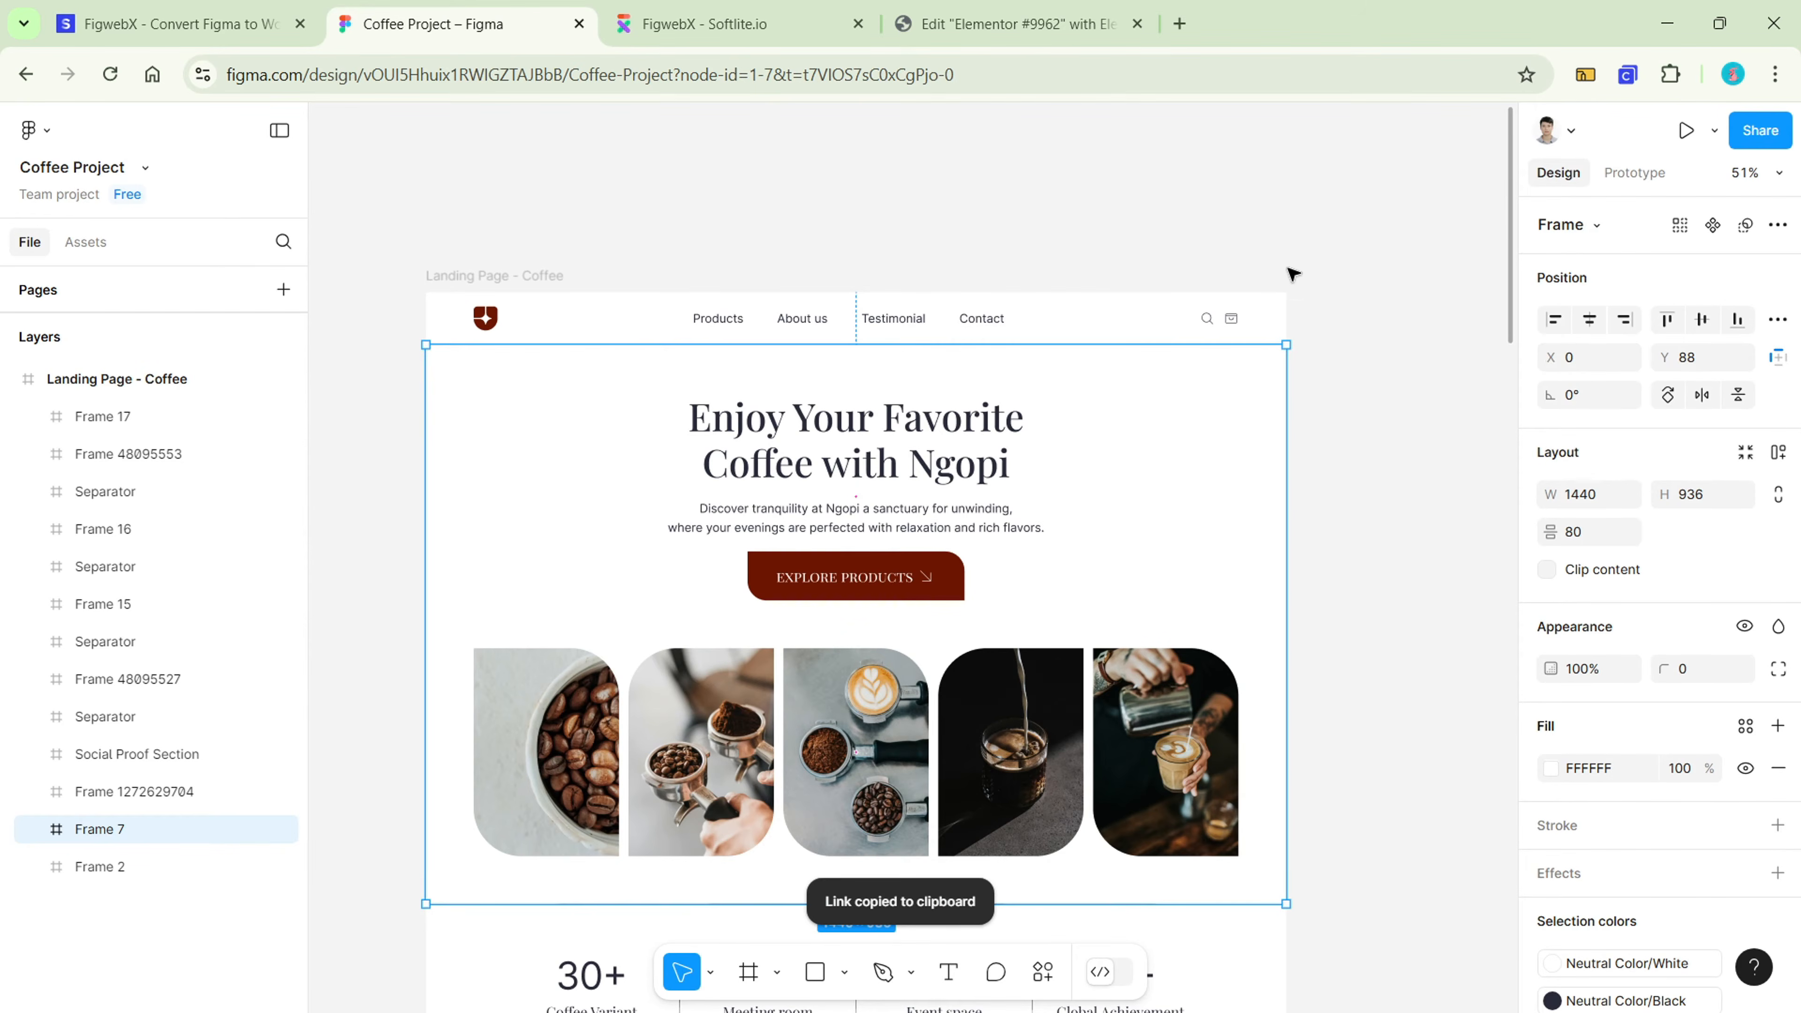
- Switch to FigwebX and create a new project named Coffee
{"action": "left_click", "coordinate": [773, 29]}
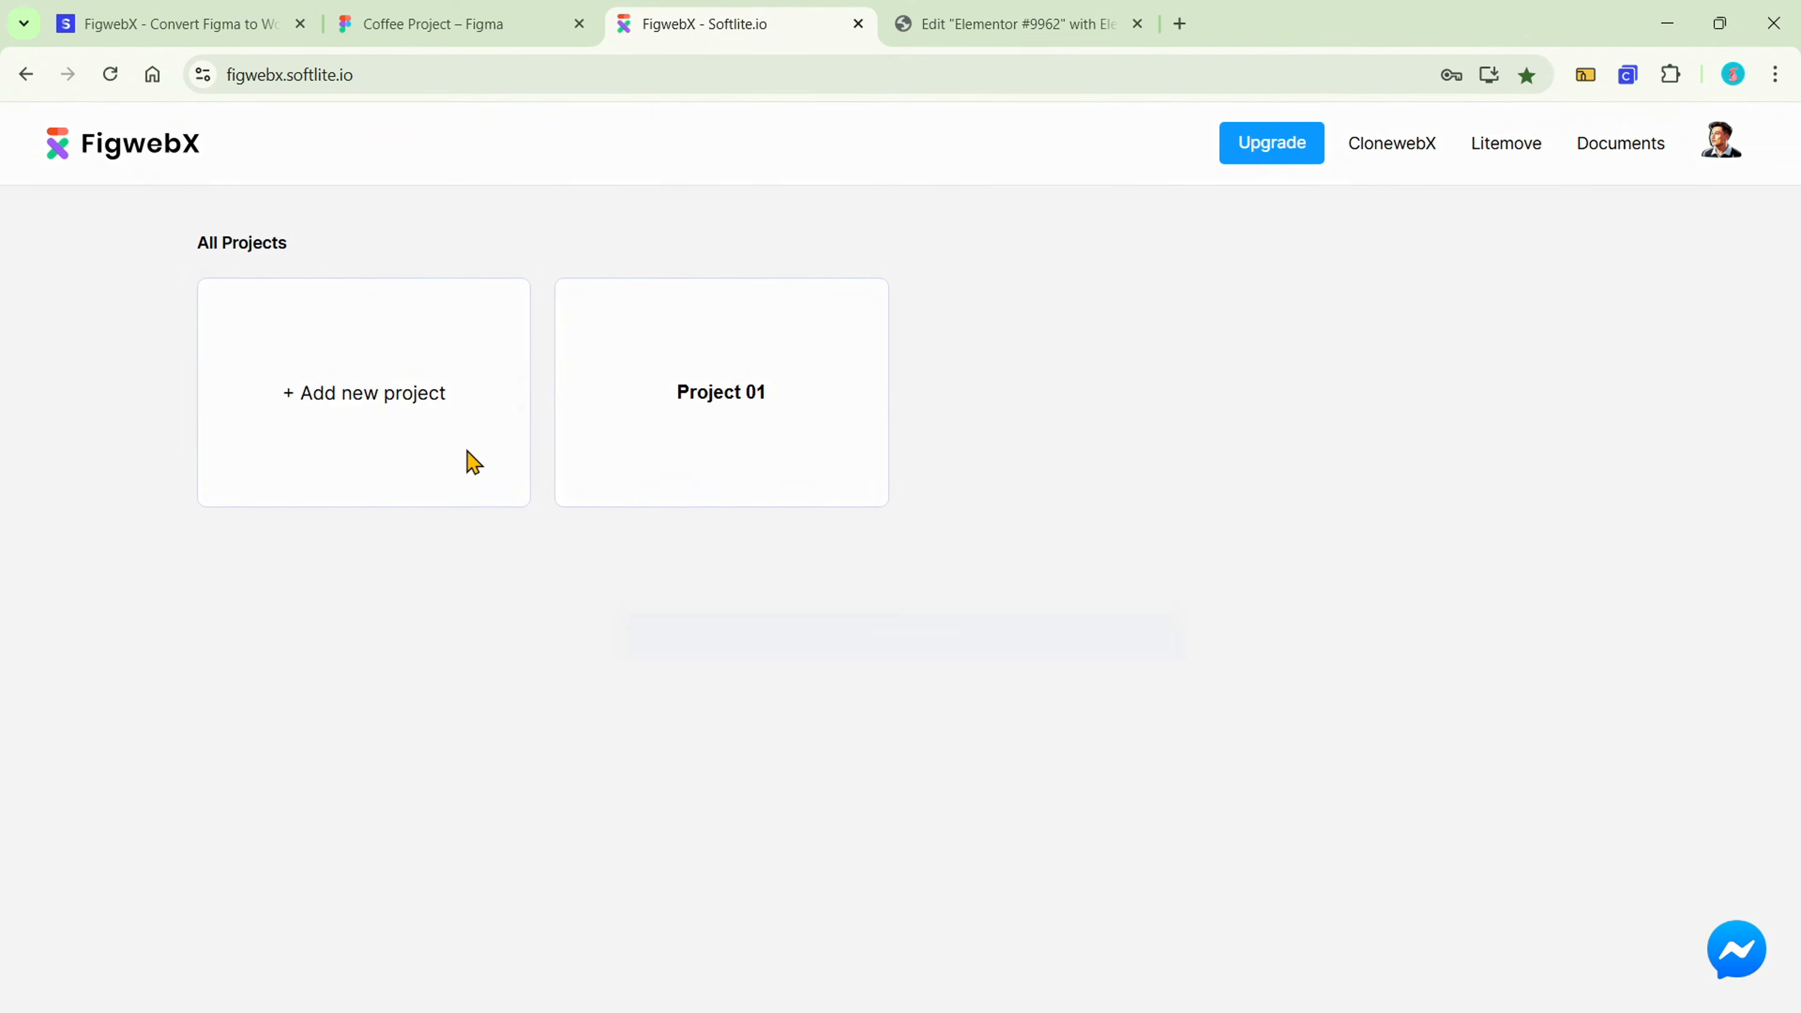
{"action": "left_click", "coordinate": [473, 462]}
{"action": "left_click", "coordinate": [752, 558]}
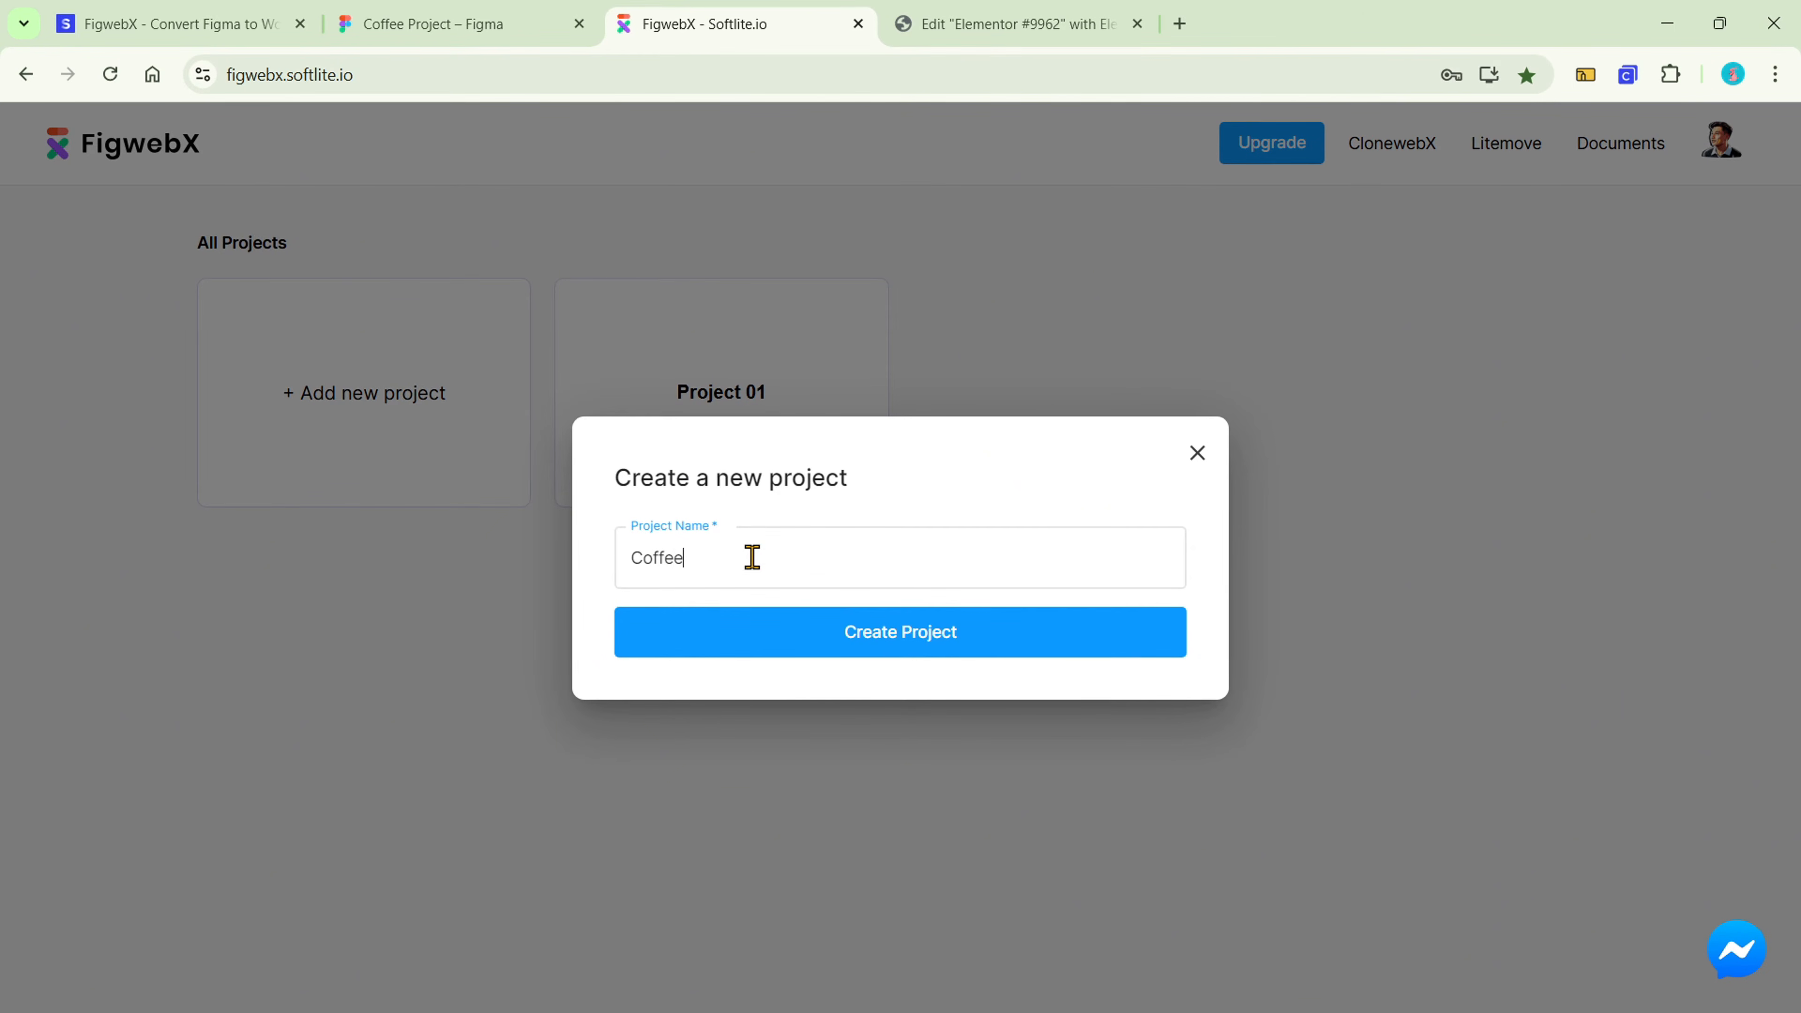
{"action": "left_click", "coordinate": [923, 655]}
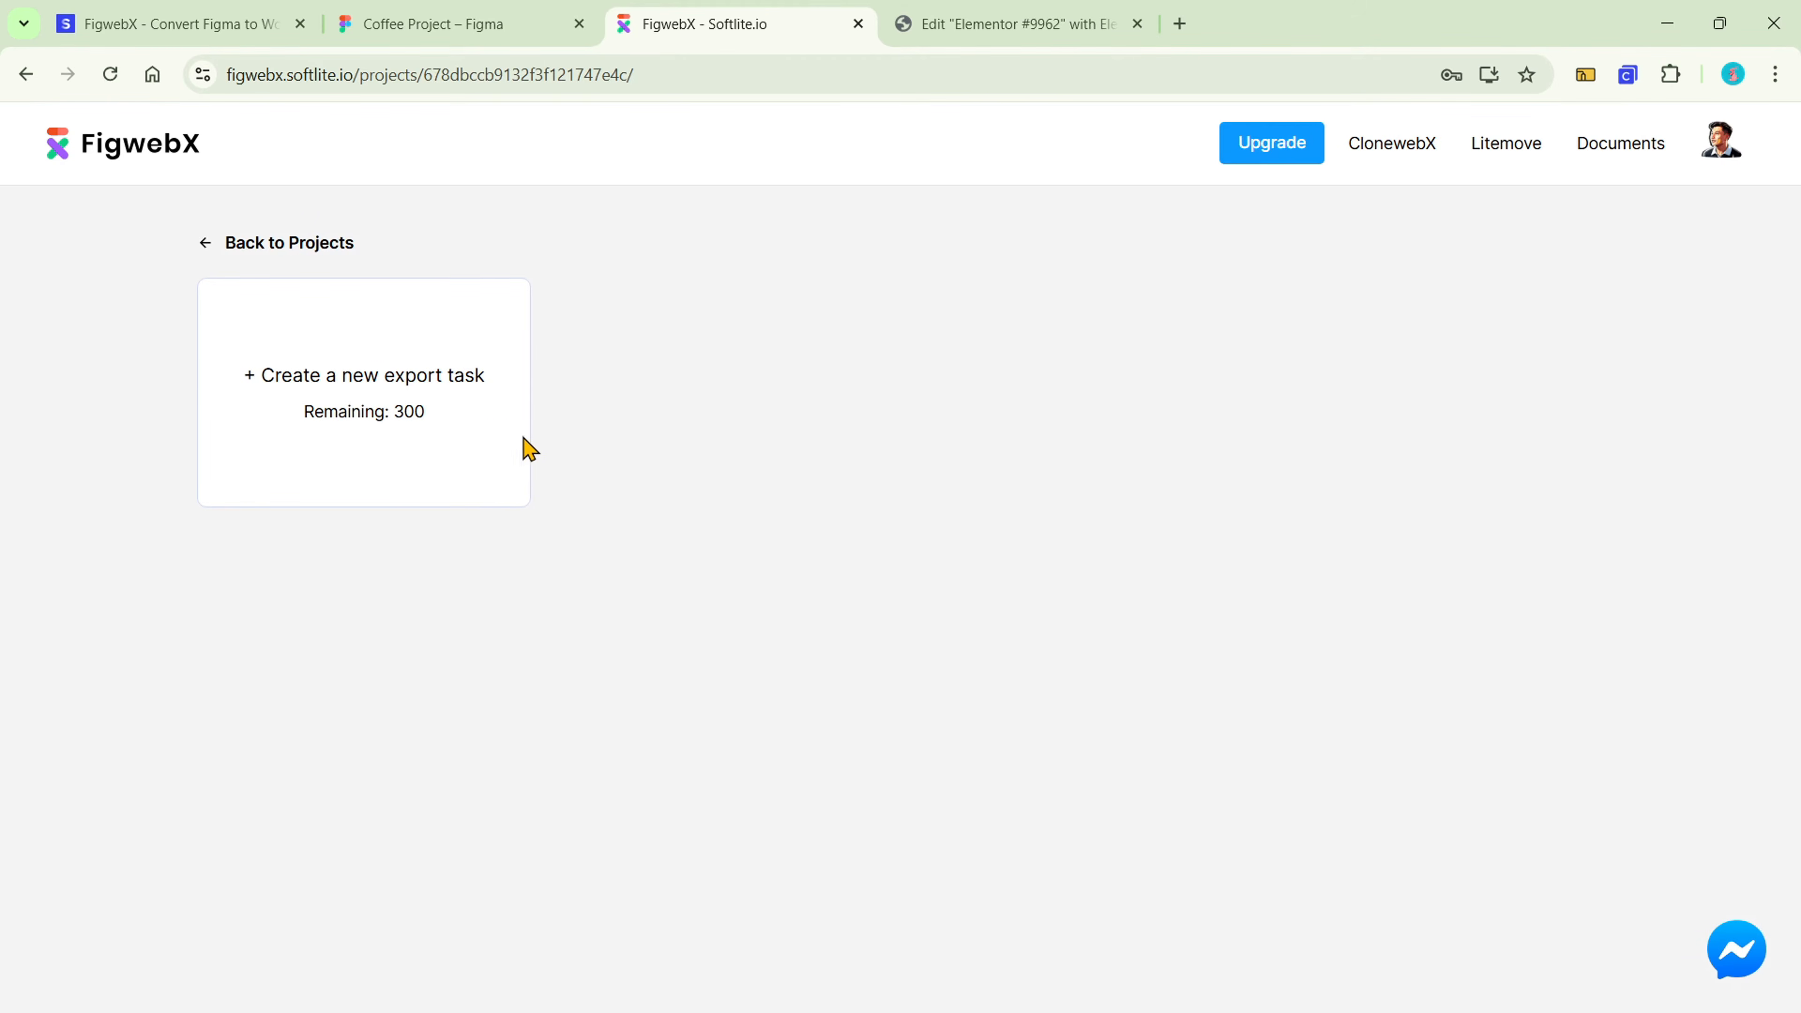
- Create an export task from the copied Figma link with Elementor (3.10 or higher + Flex Container) as the page builder
{"action": "left_click", "coordinate": [470, 429]}
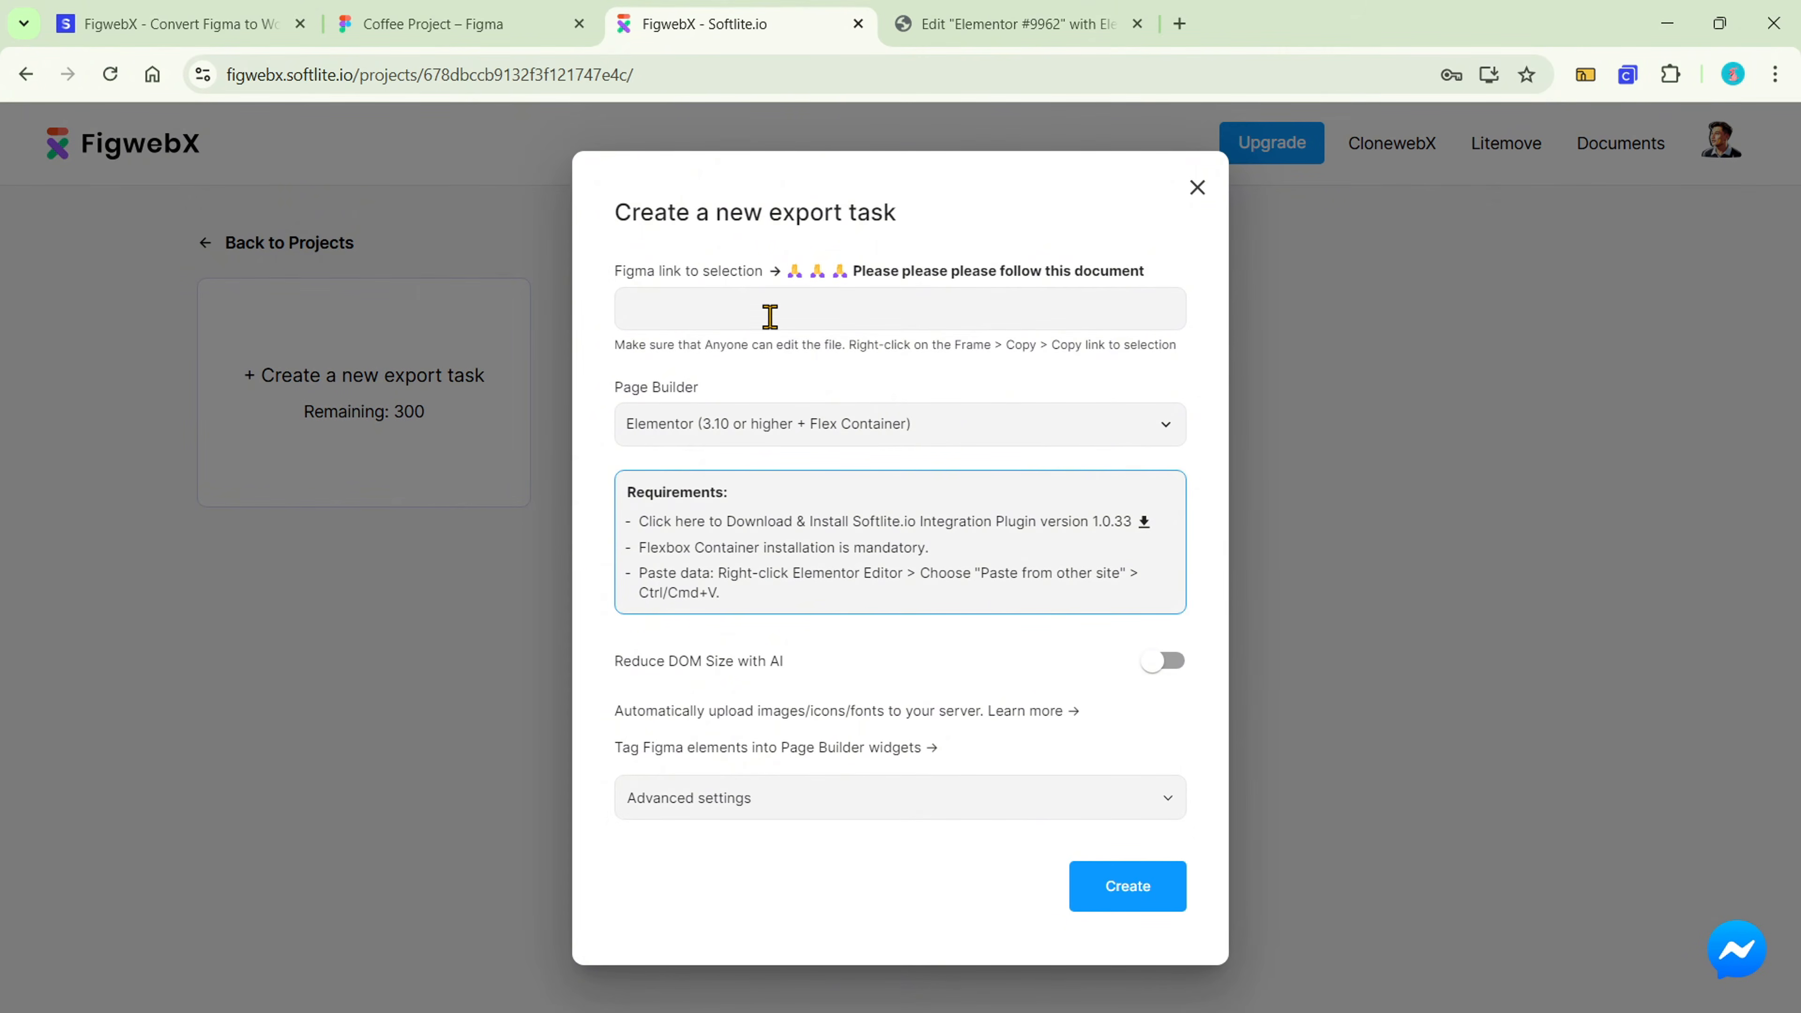
{"action": "key", "text": "ctrl+v"}
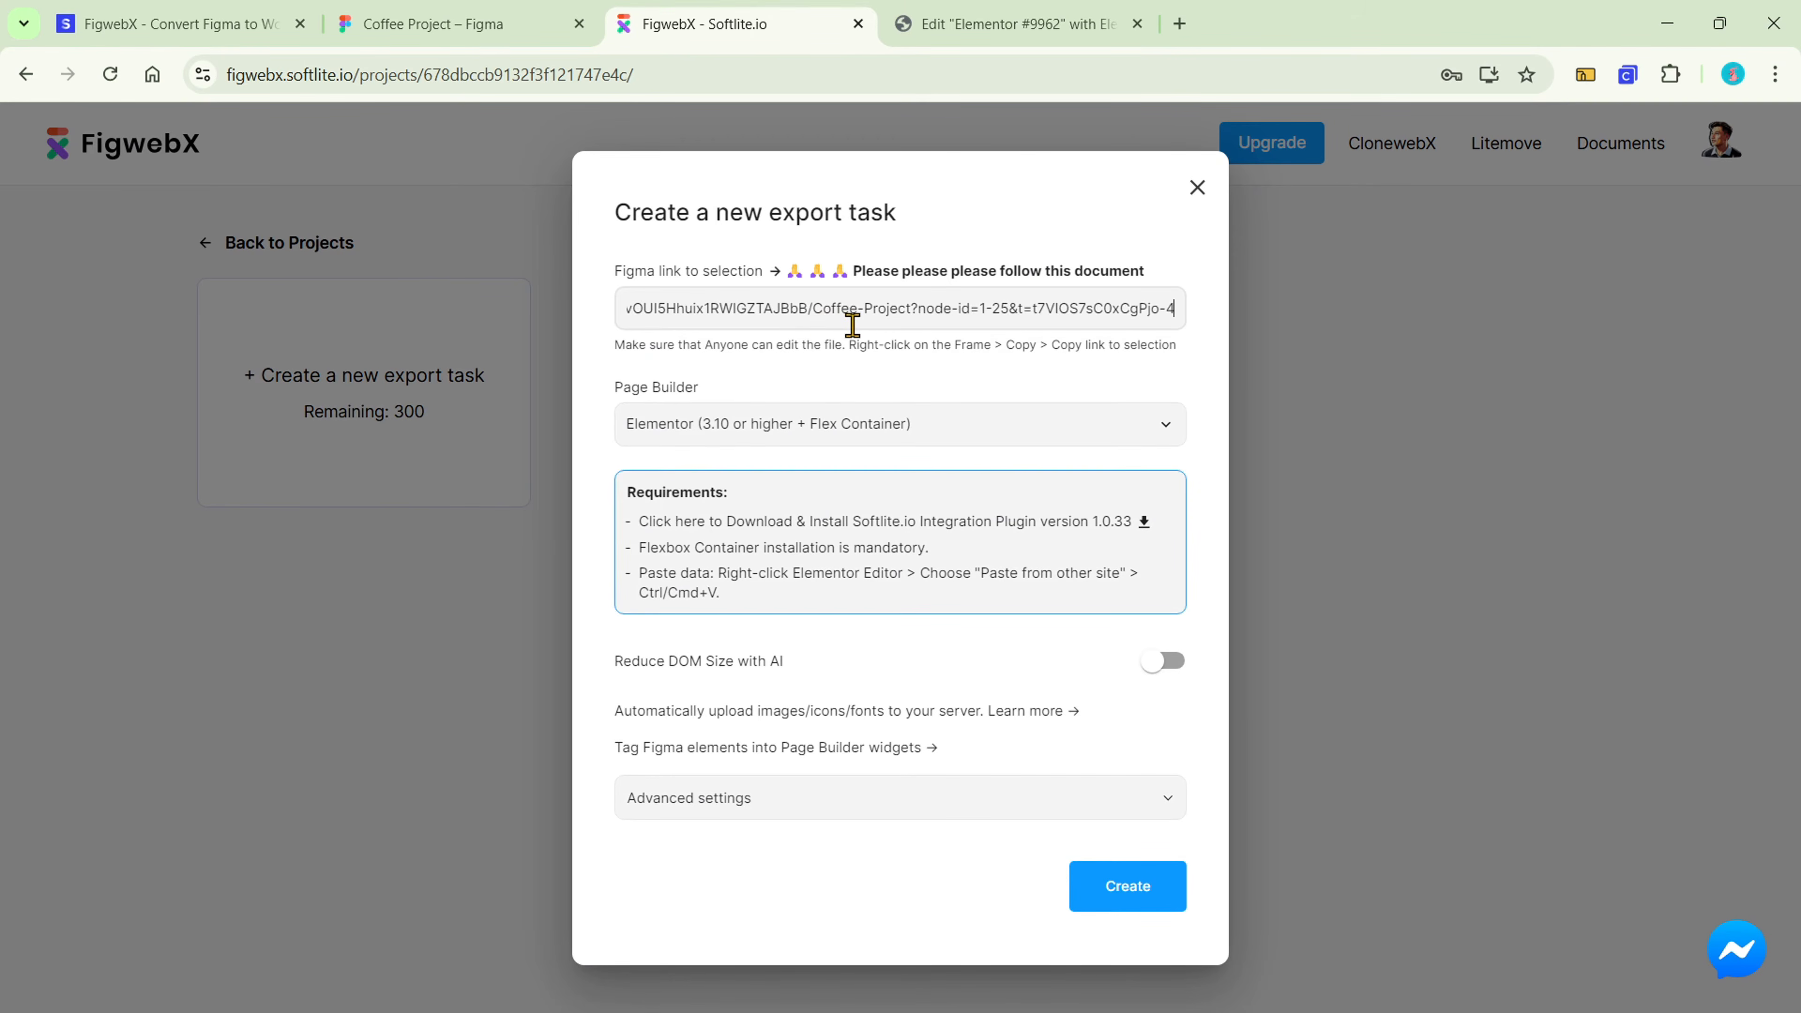
{"action": "left_click", "coordinate": [1054, 429]}
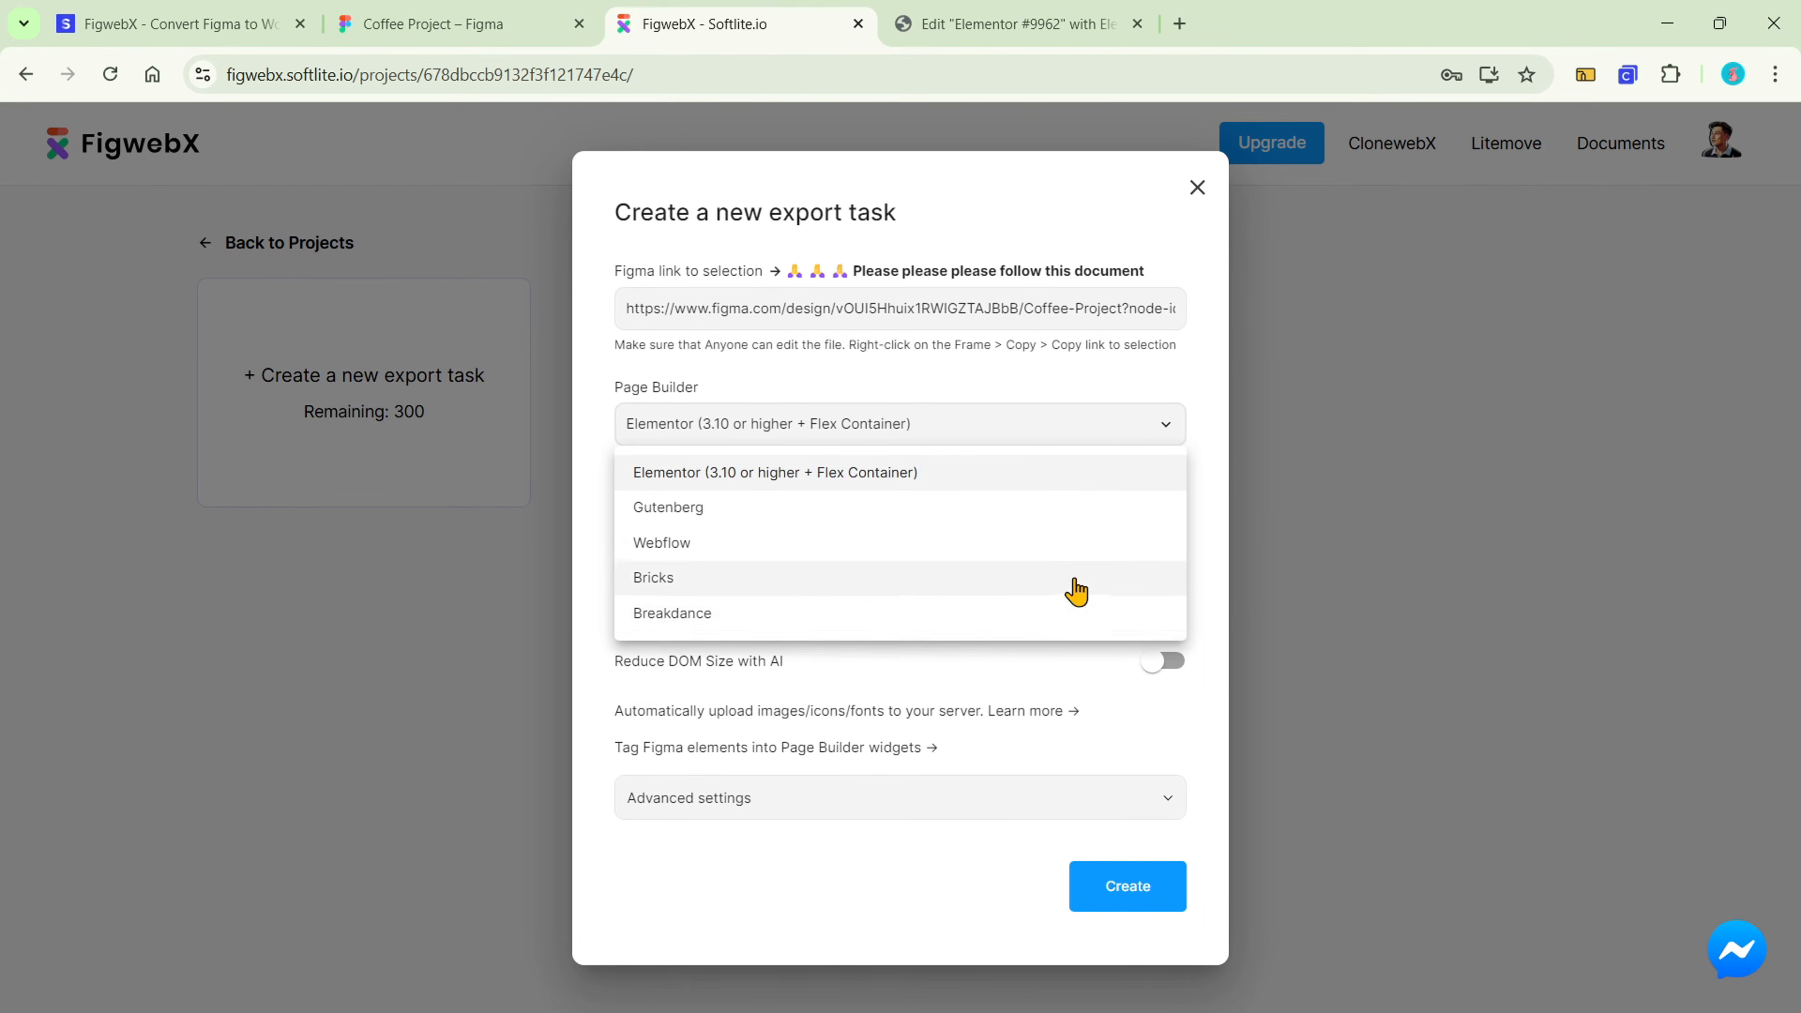
{"action": "left_click", "coordinate": [1087, 474]}
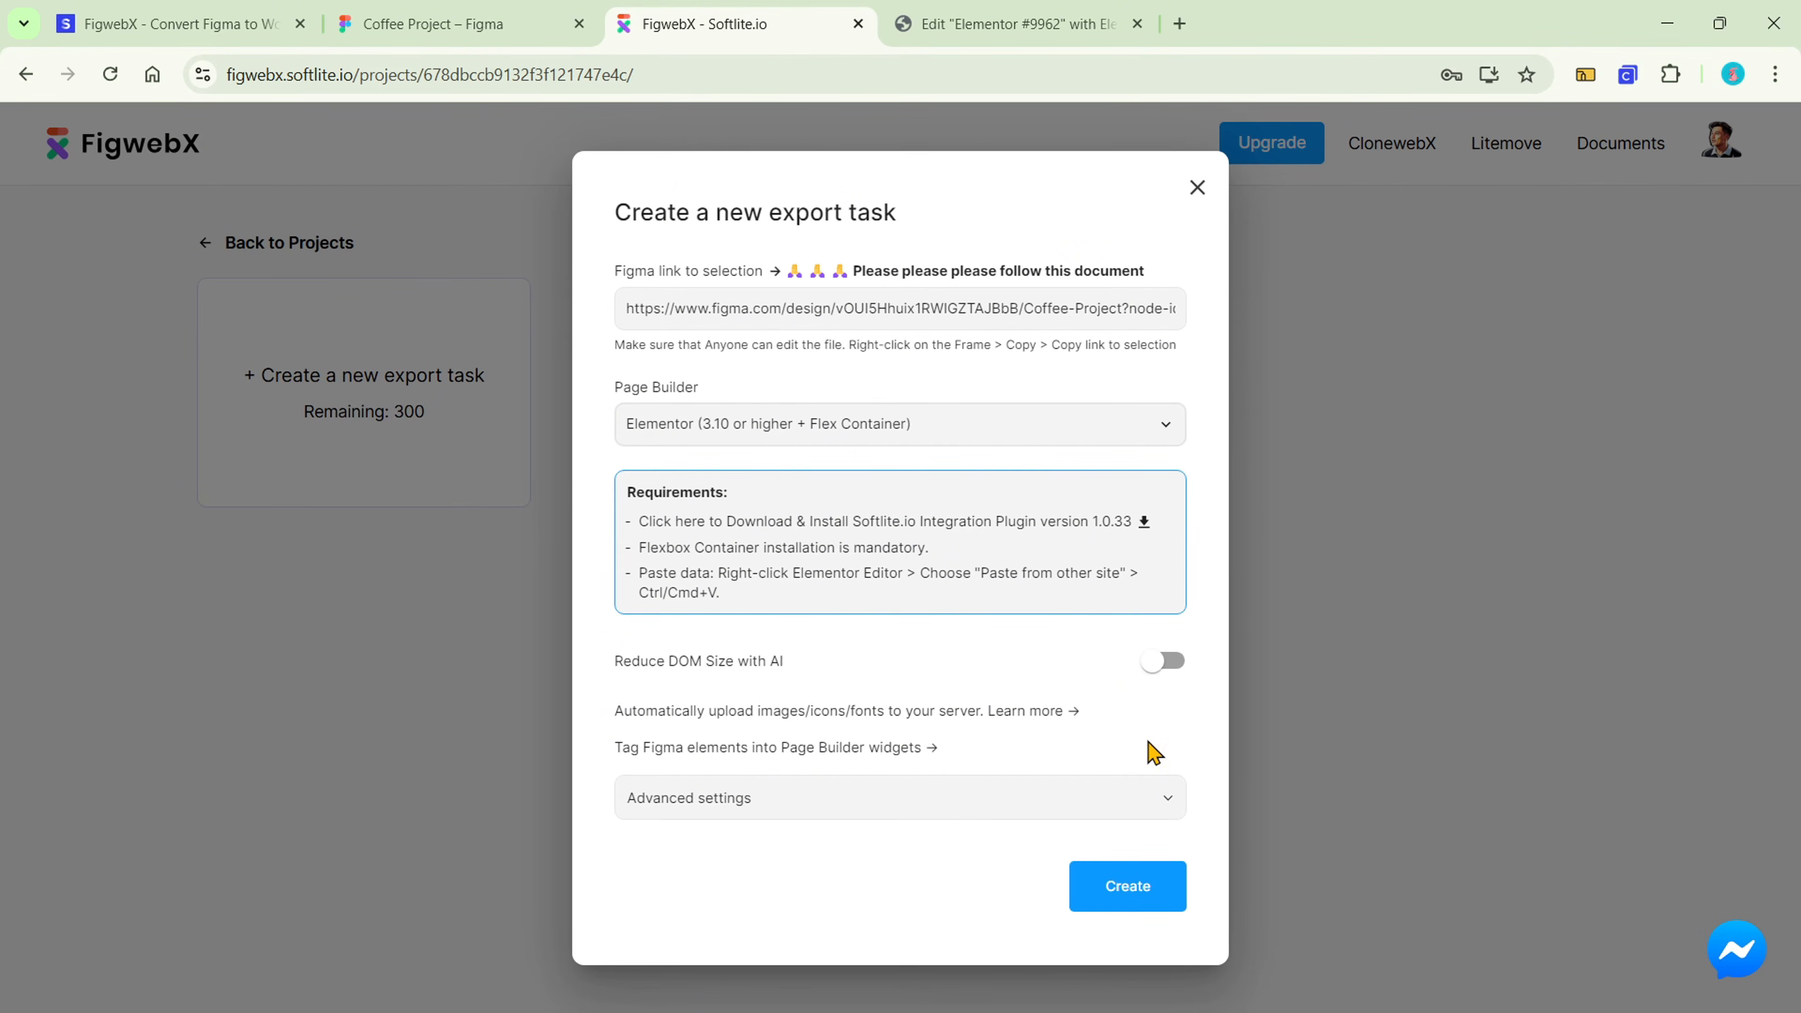
{"action": "left_click", "coordinate": [1151, 887]}
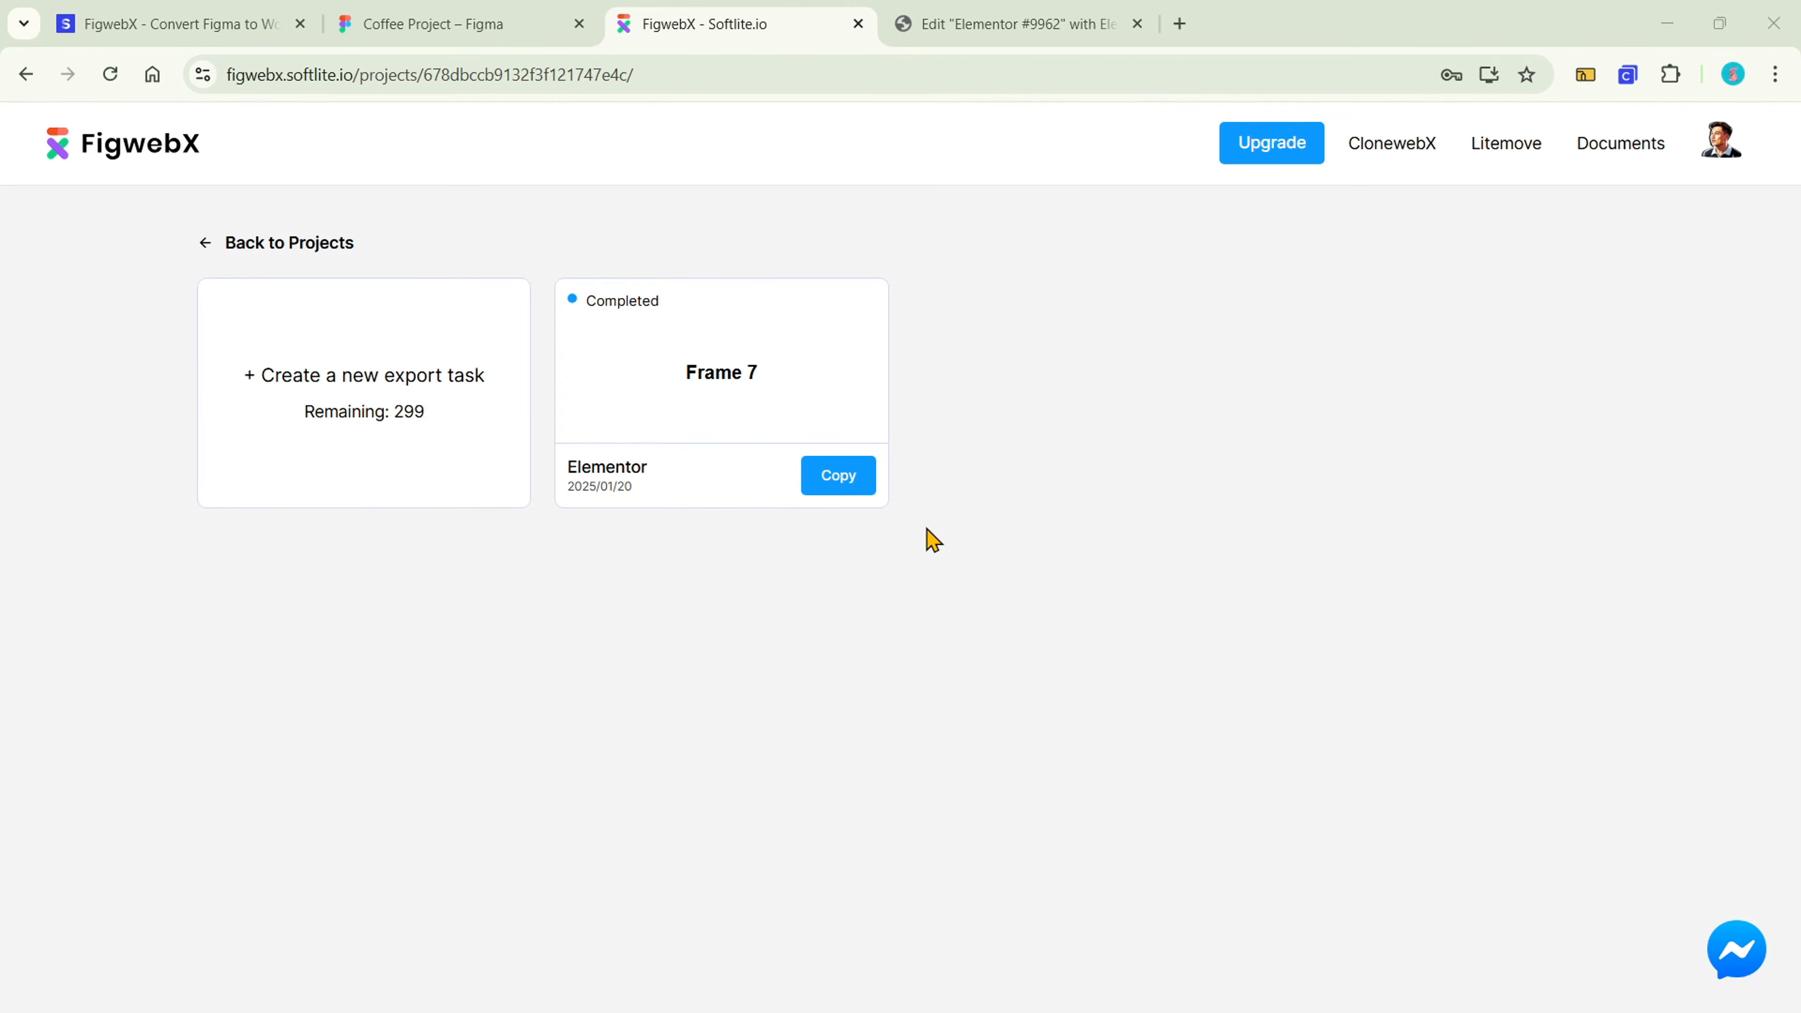
- Copy the Frame 7 export and paste it from the other site into the empty page in the Elementor editor
{"action": "left_click", "coordinate": [855, 486]}
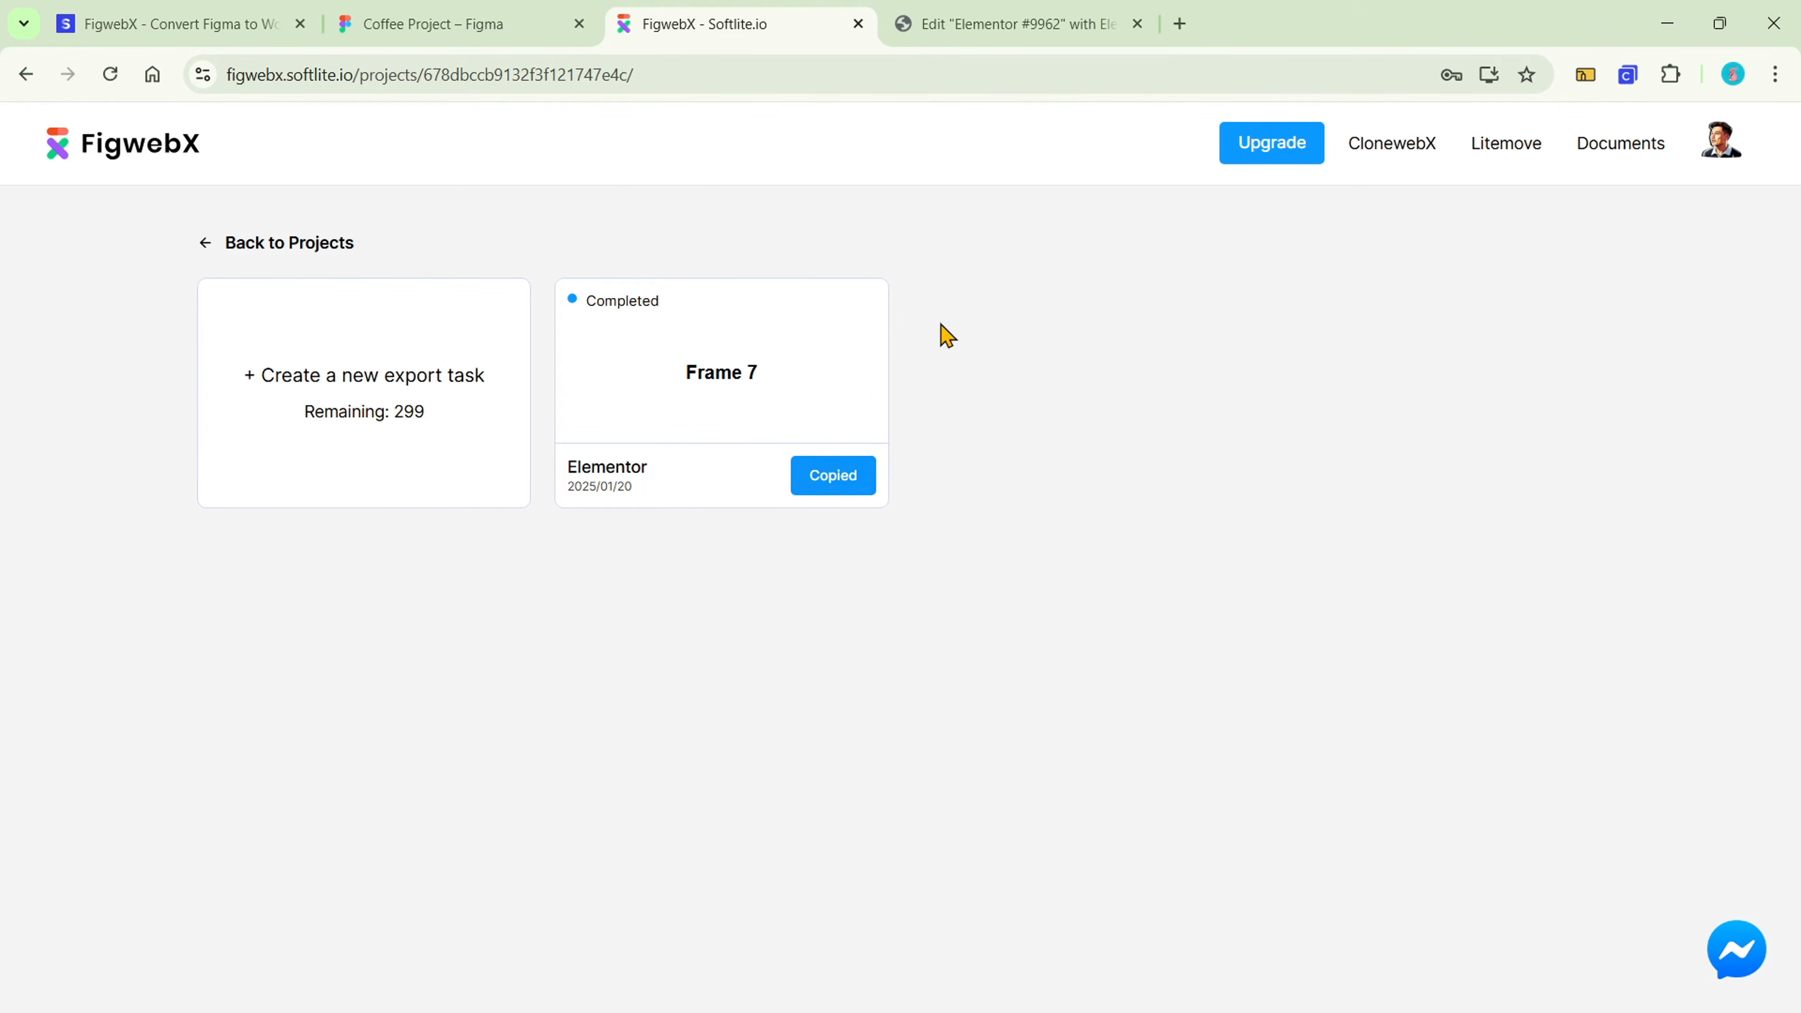
{"action": "left_click", "coordinate": [1066, 24]}
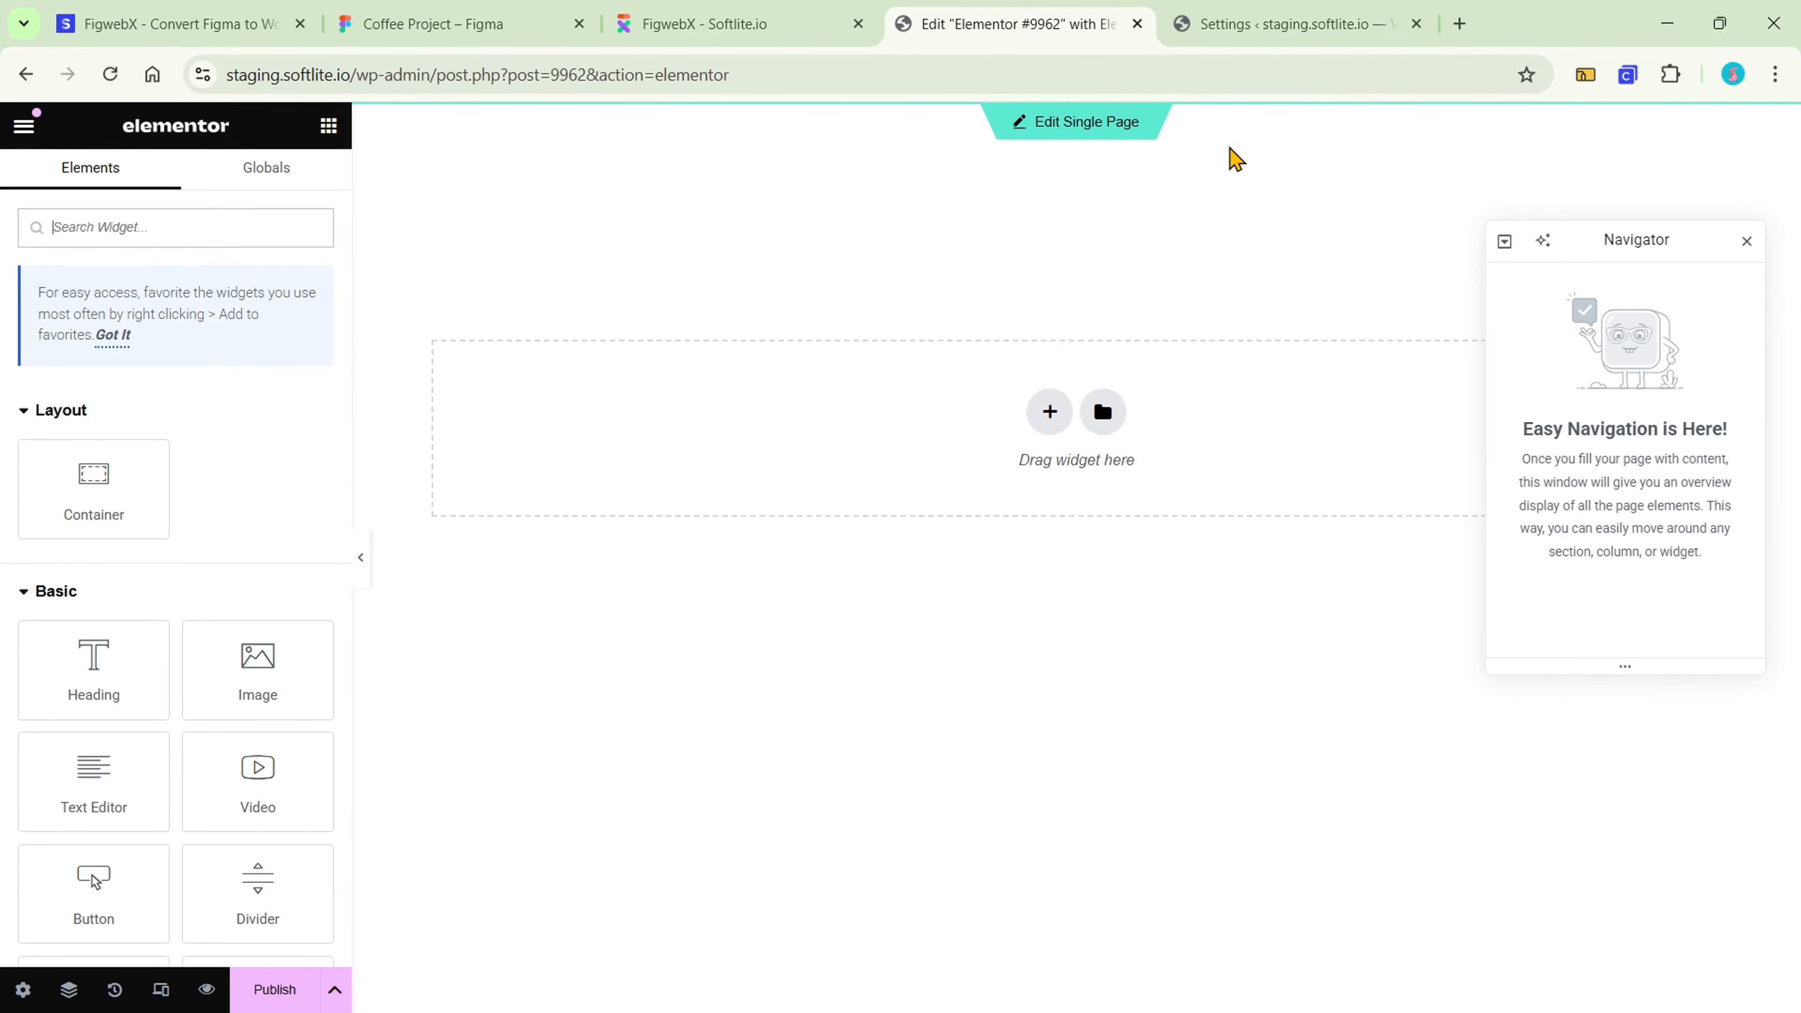
{"action": "right_click", "coordinate": [874, 446]}
{"action": "left_click", "coordinate": [920, 509]}
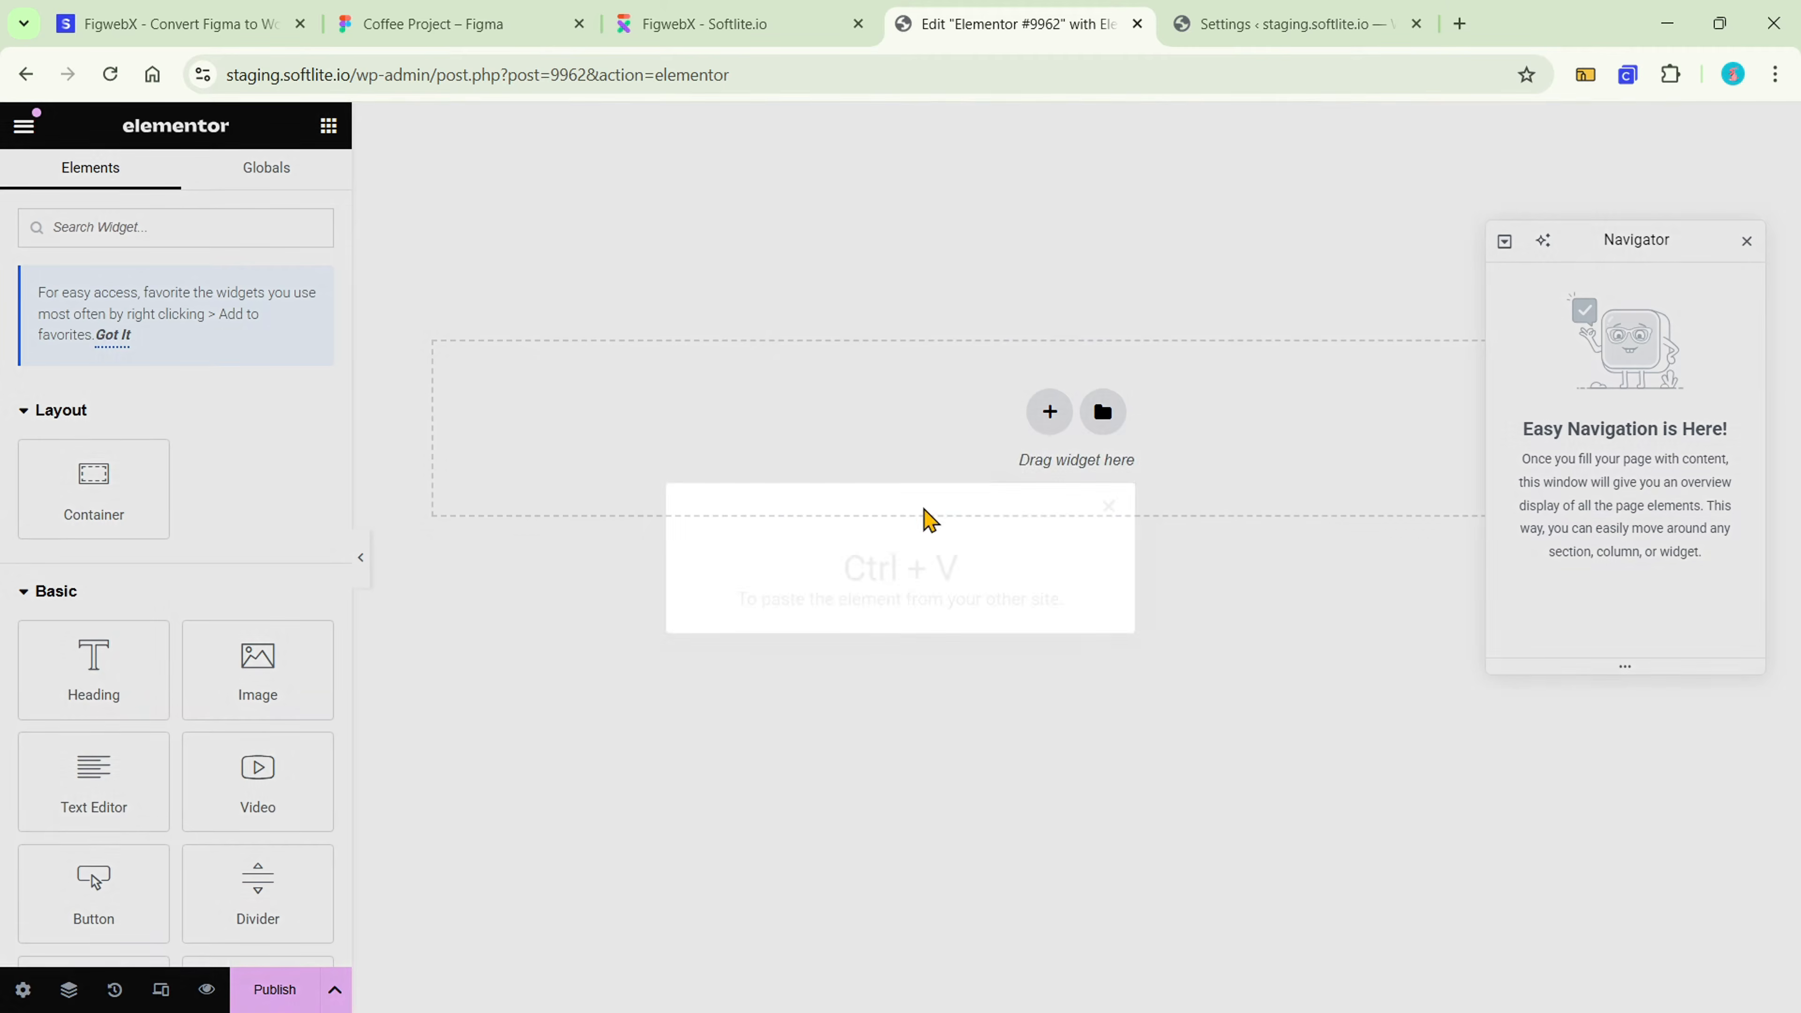
{"action": "key", "text": "ctrl+v"}
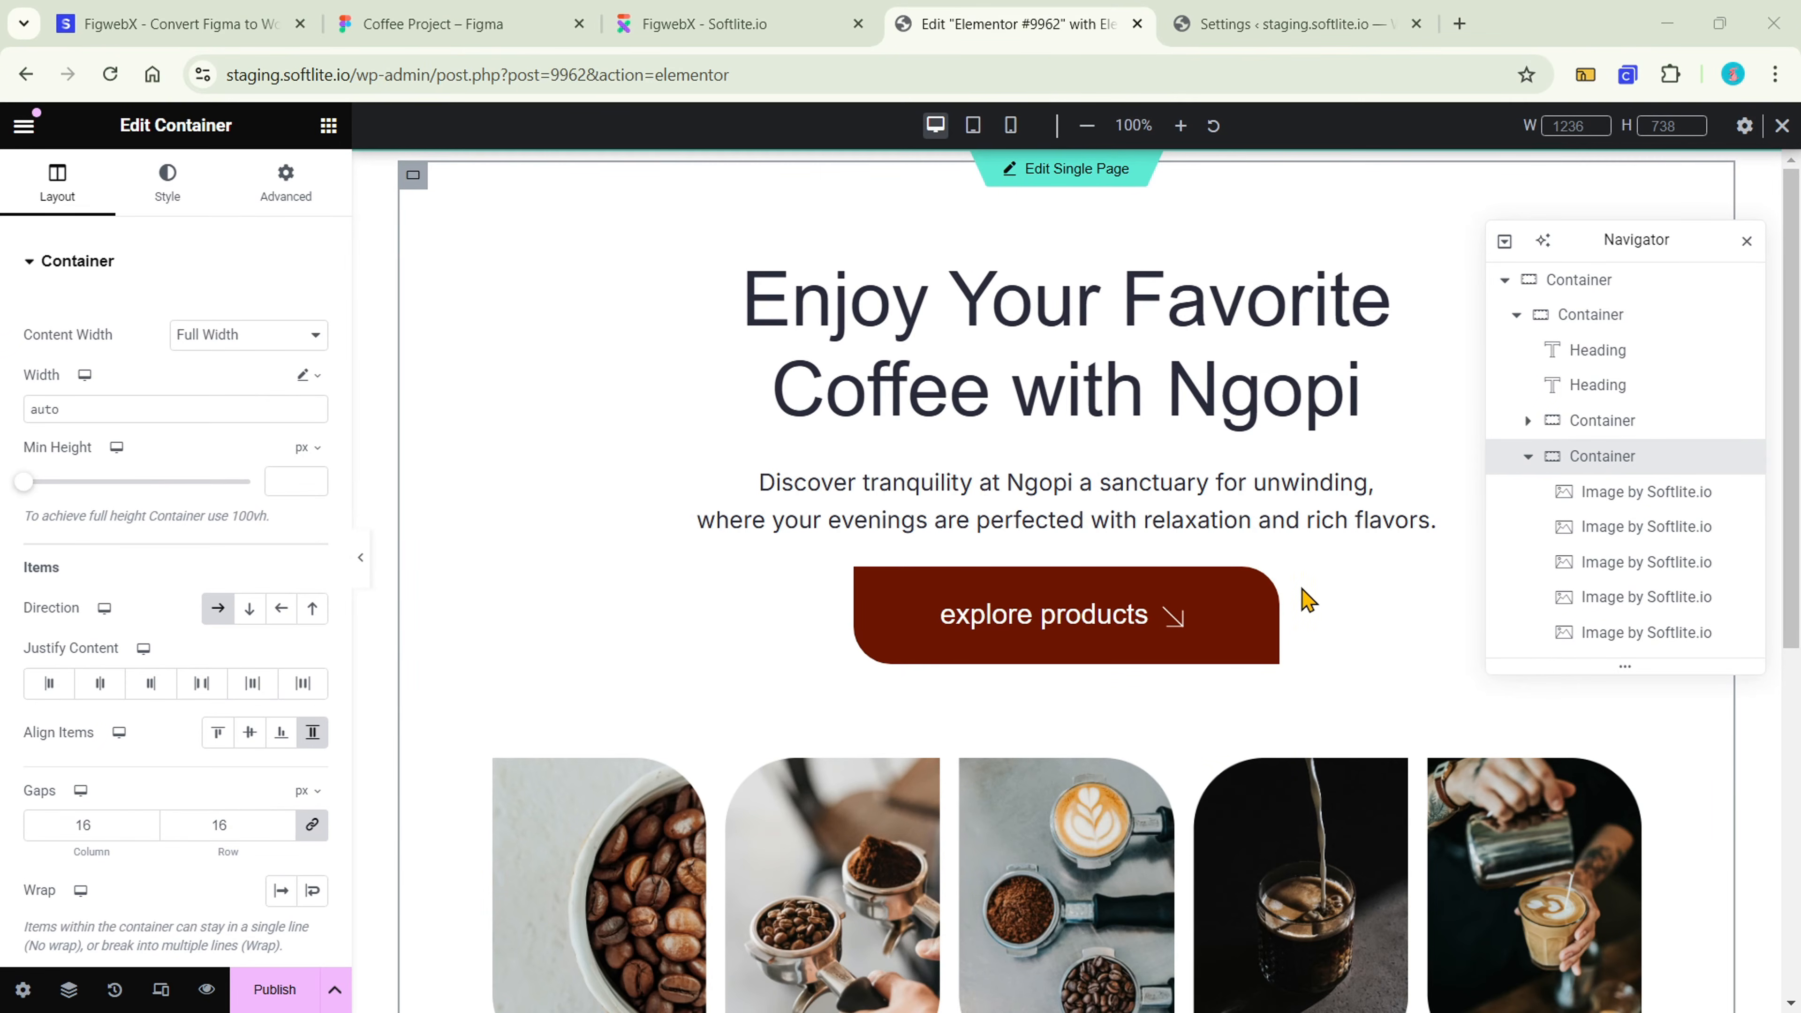
- Preview the pasted hero section at full desktop width, then in the tablet portrait and mobile portrait views, and return to desktop editing
{"action": "left_click", "coordinate": [362, 560]}
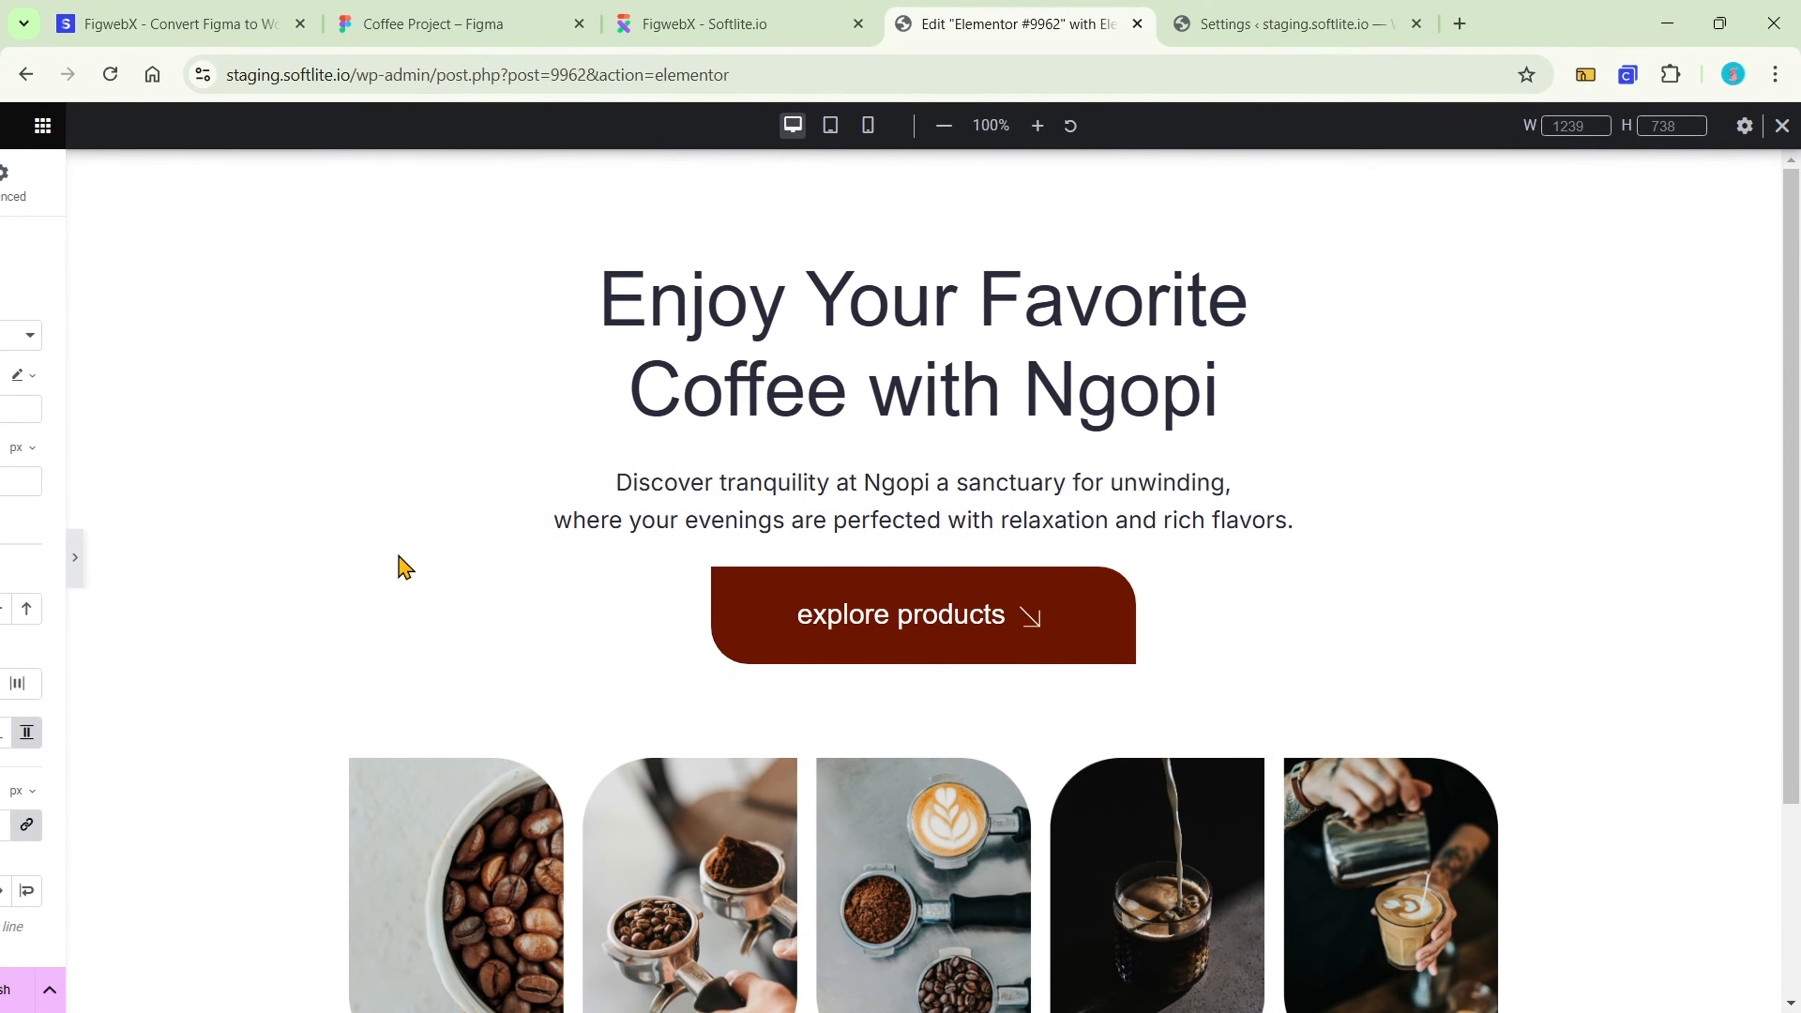
{"action": "scroll", "coordinate": [1267, 455], "scroll_direction": "down", "scroll_amount": 3}
{"action": "scroll", "coordinate": [1362, 436], "scroll_direction": "up", "scroll_amount": 3}
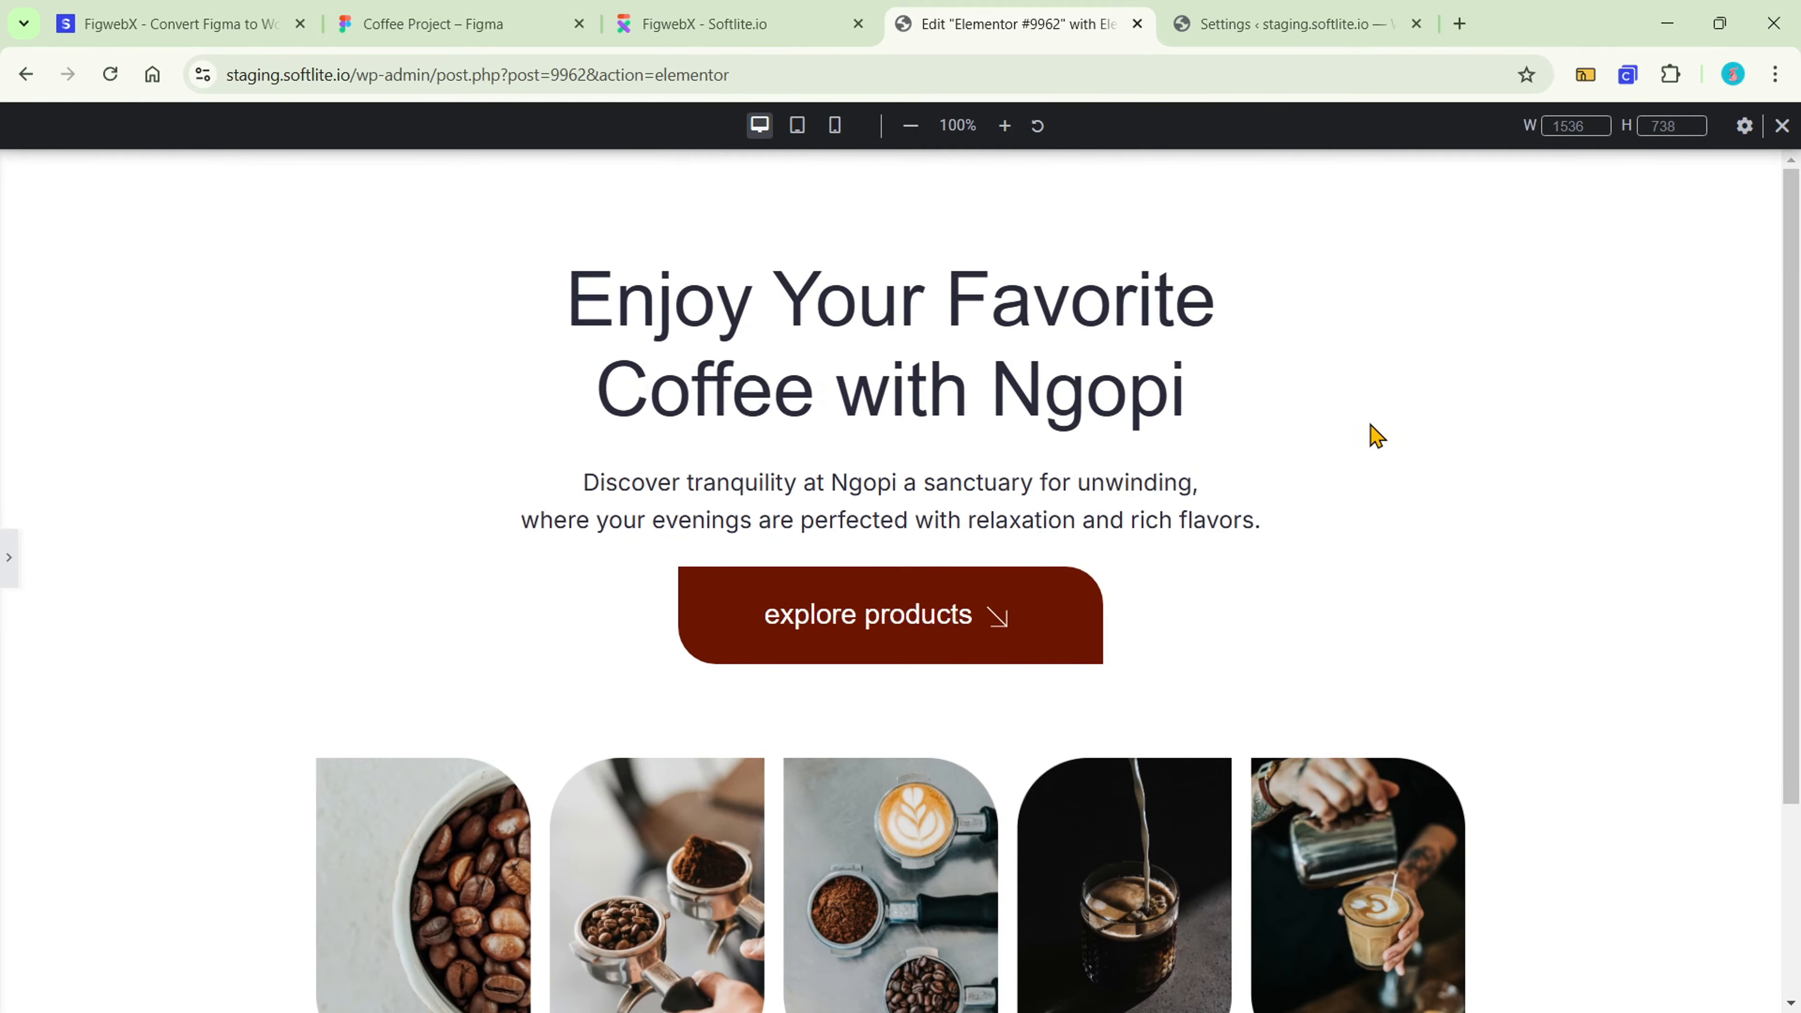
{"action": "left_click", "coordinate": [798, 127]}
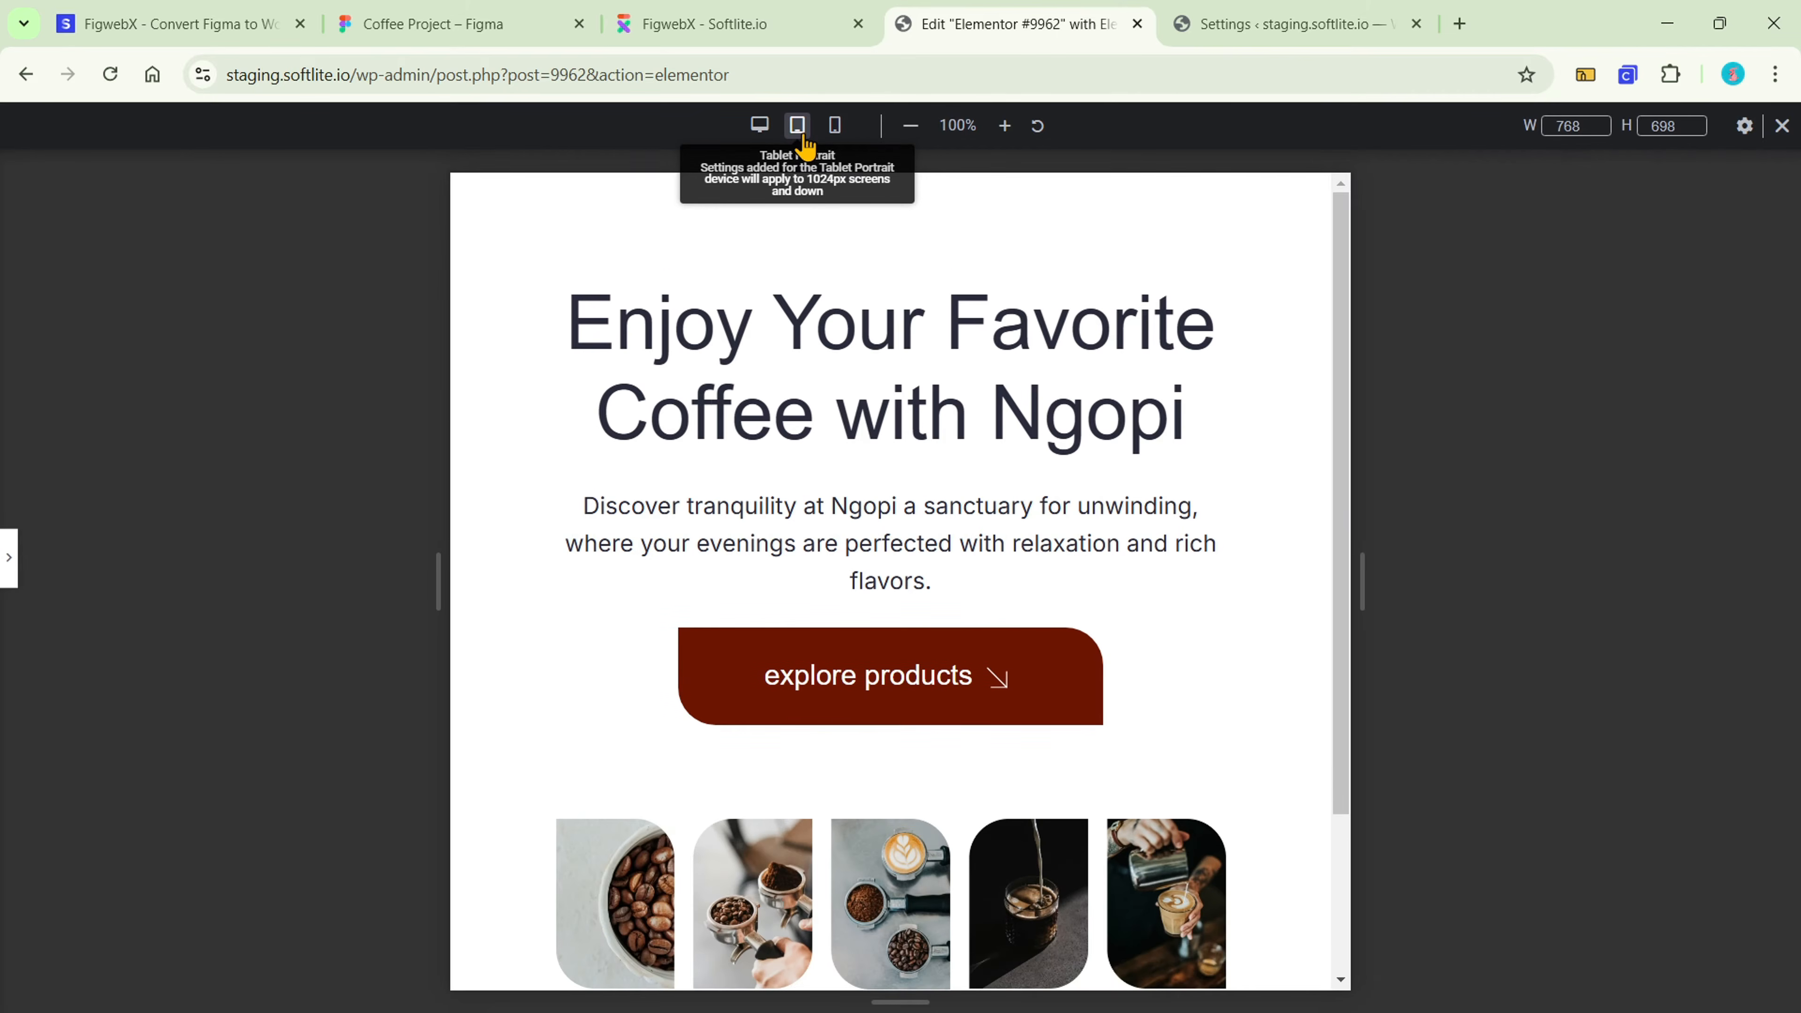
{"action": "scroll", "coordinate": [1290, 402], "scroll_direction": "down", "scroll_amount": 2}
{"action": "scroll", "coordinate": [1169, 354], "scroll_direction": "up", "scroll_amount": 3}
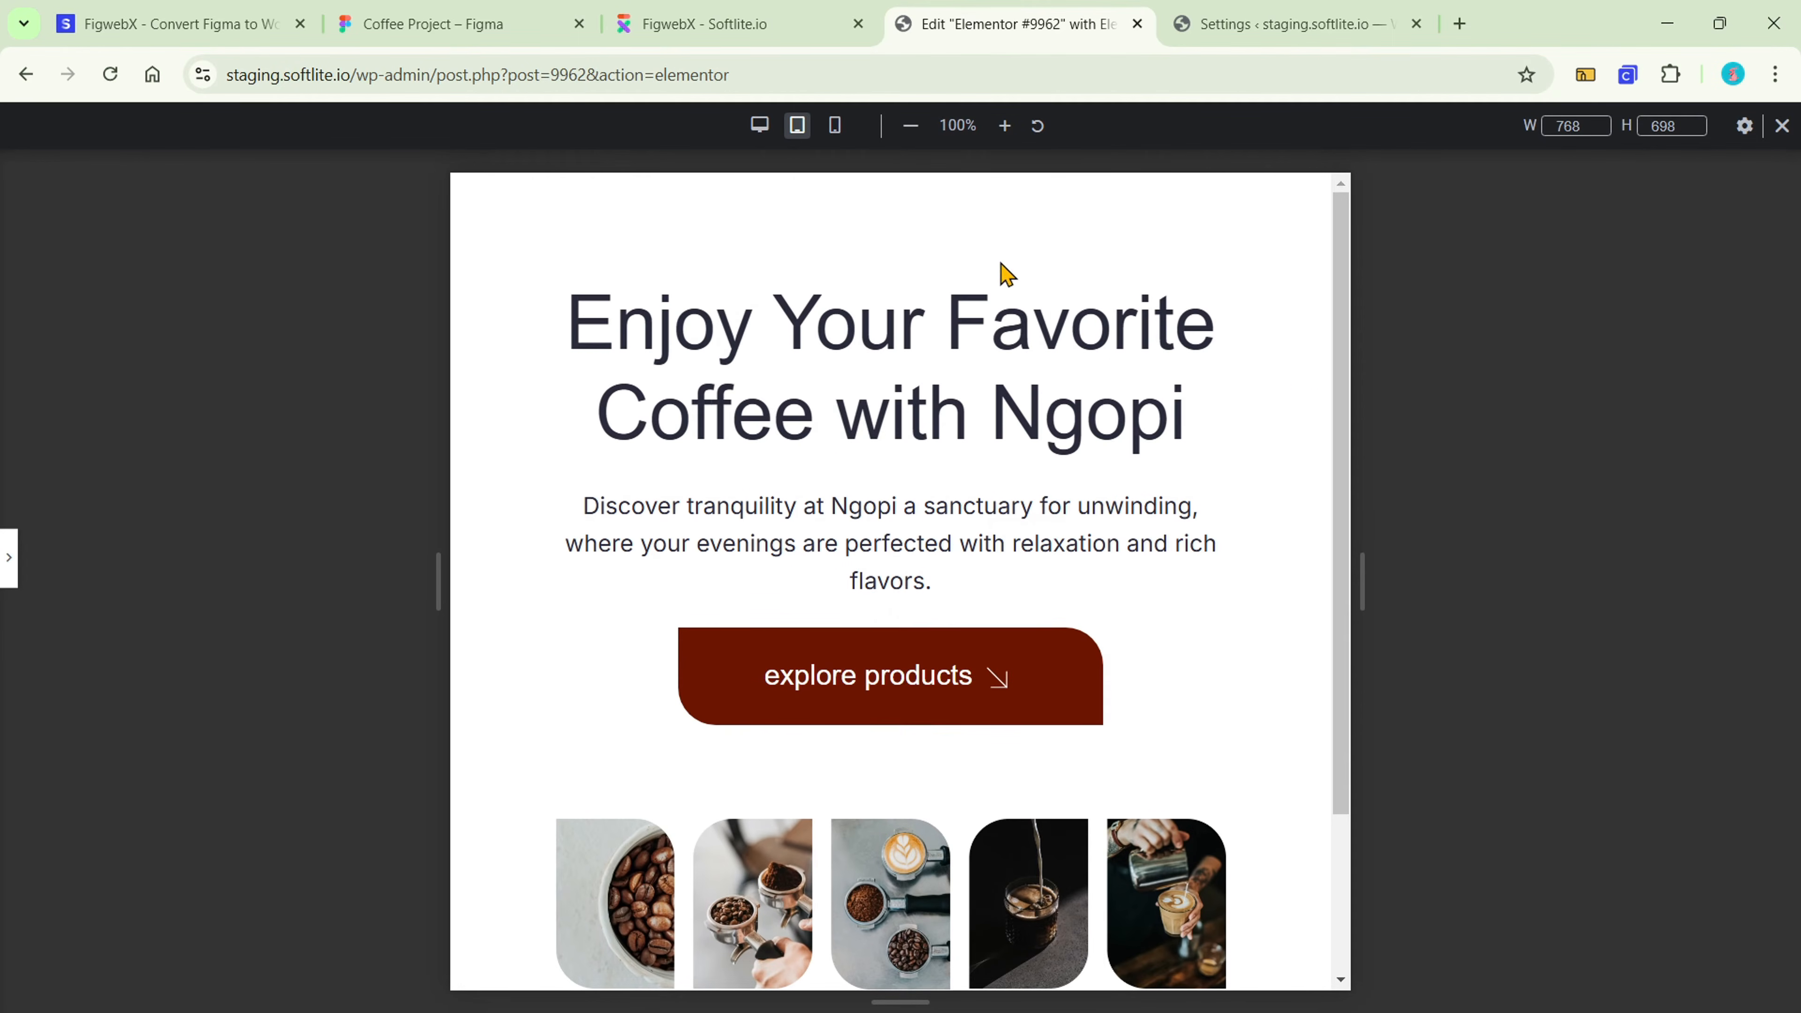
{"action": "left_click", "coordinate": [836, 128]}
{"action": "scroll", "coordinate": [1099, 373], "scroll_direction": "down", "scroll_amount": 10}
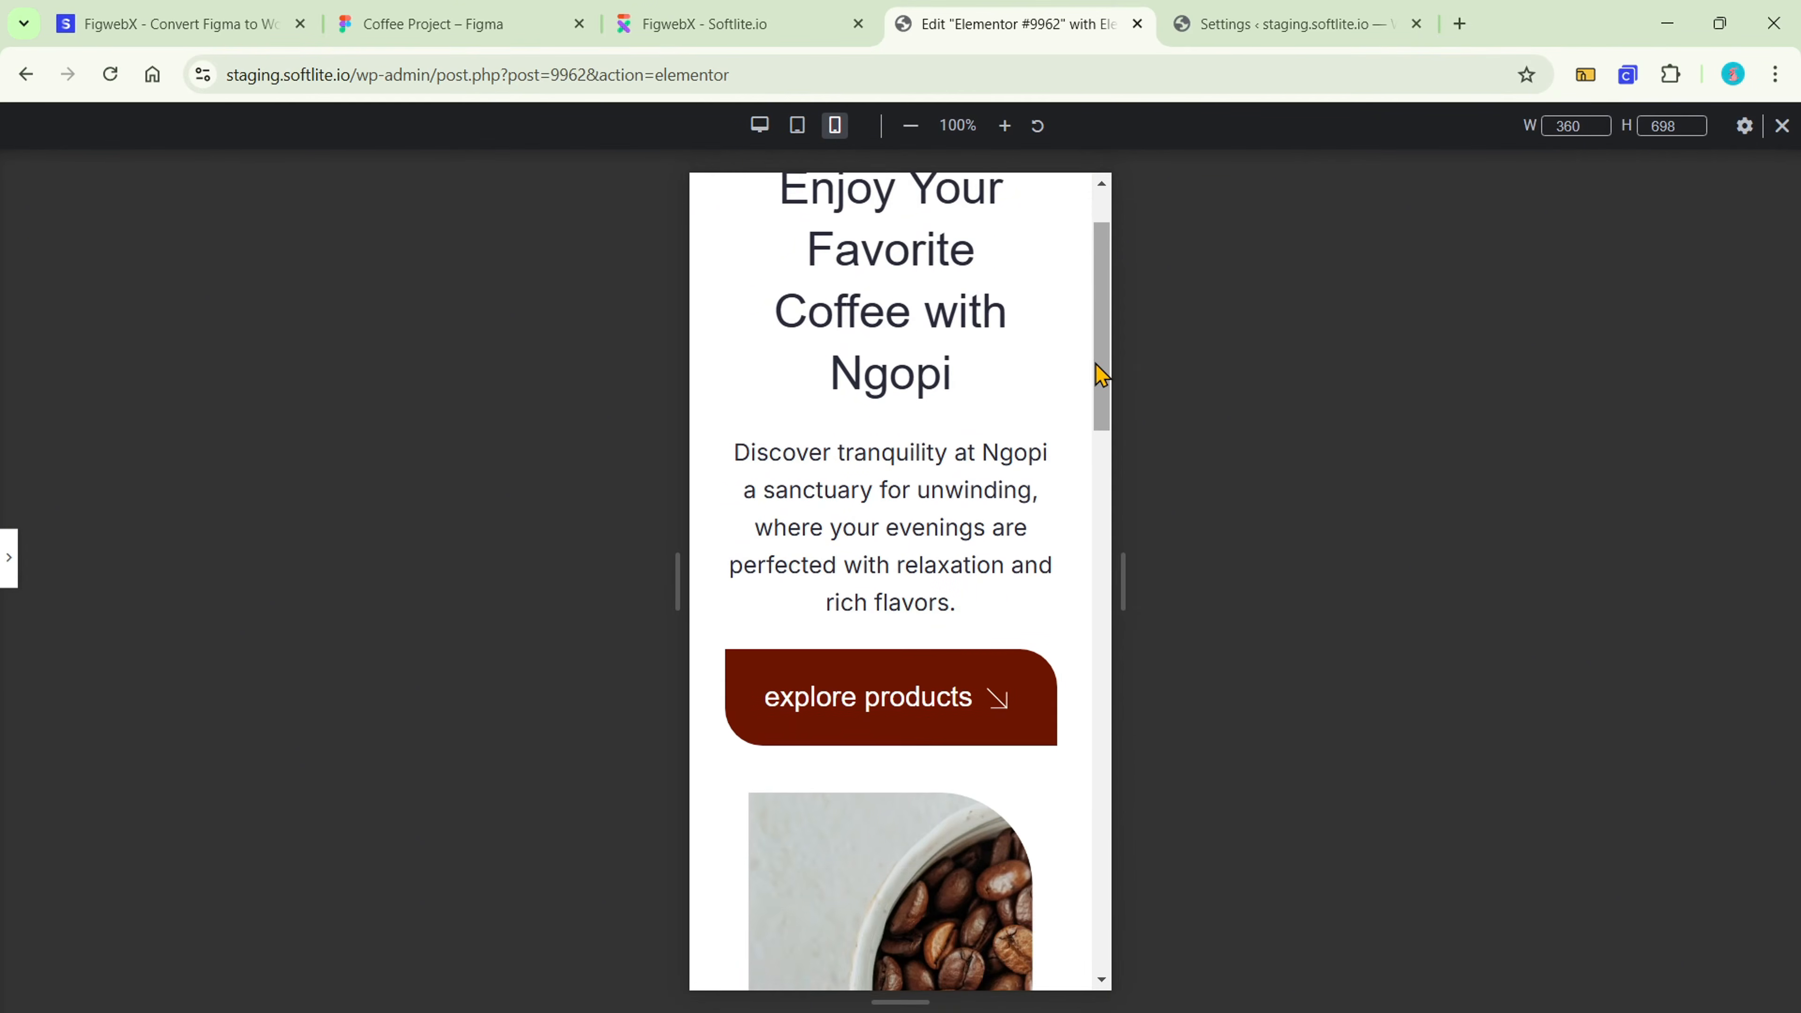
{"action": "scroll", "coordinate": [1101, 379], "scroll_direction": "down", "scroll_amount": 15}
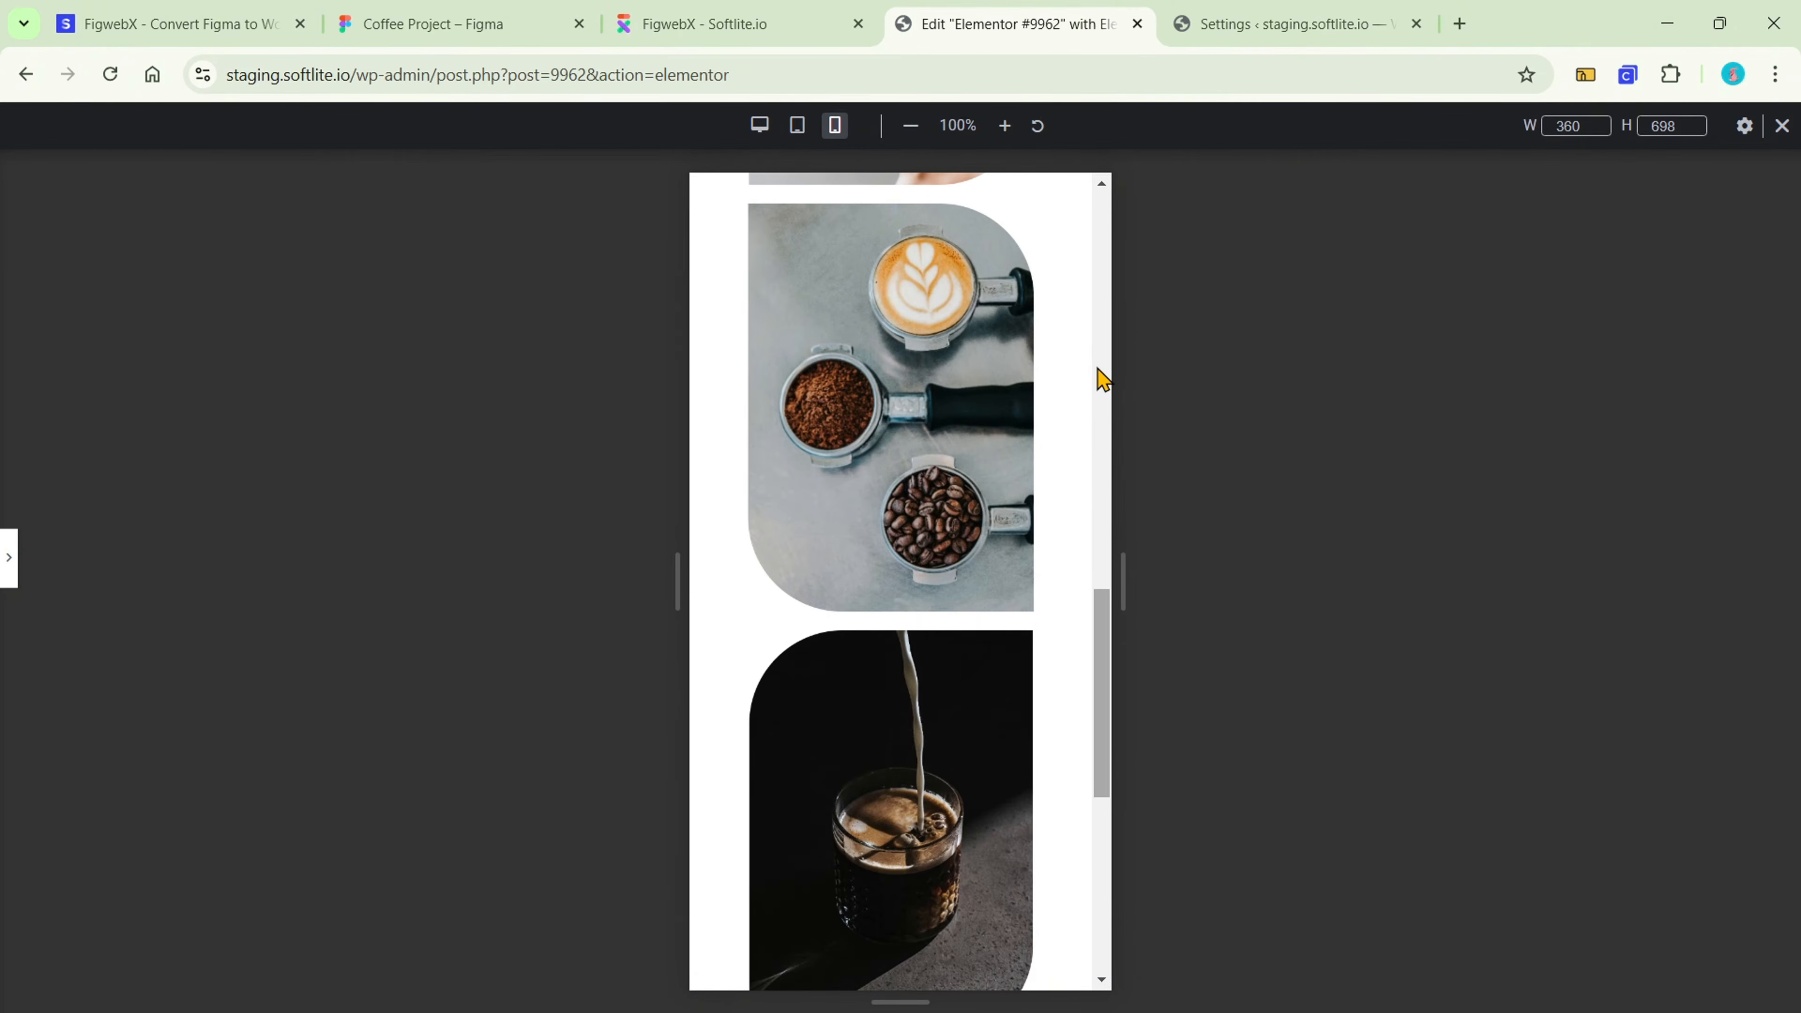
{"action": "scroll", "coordinate": [1097, 373], "scroll_direction": "up", "scroll_amount": 20}
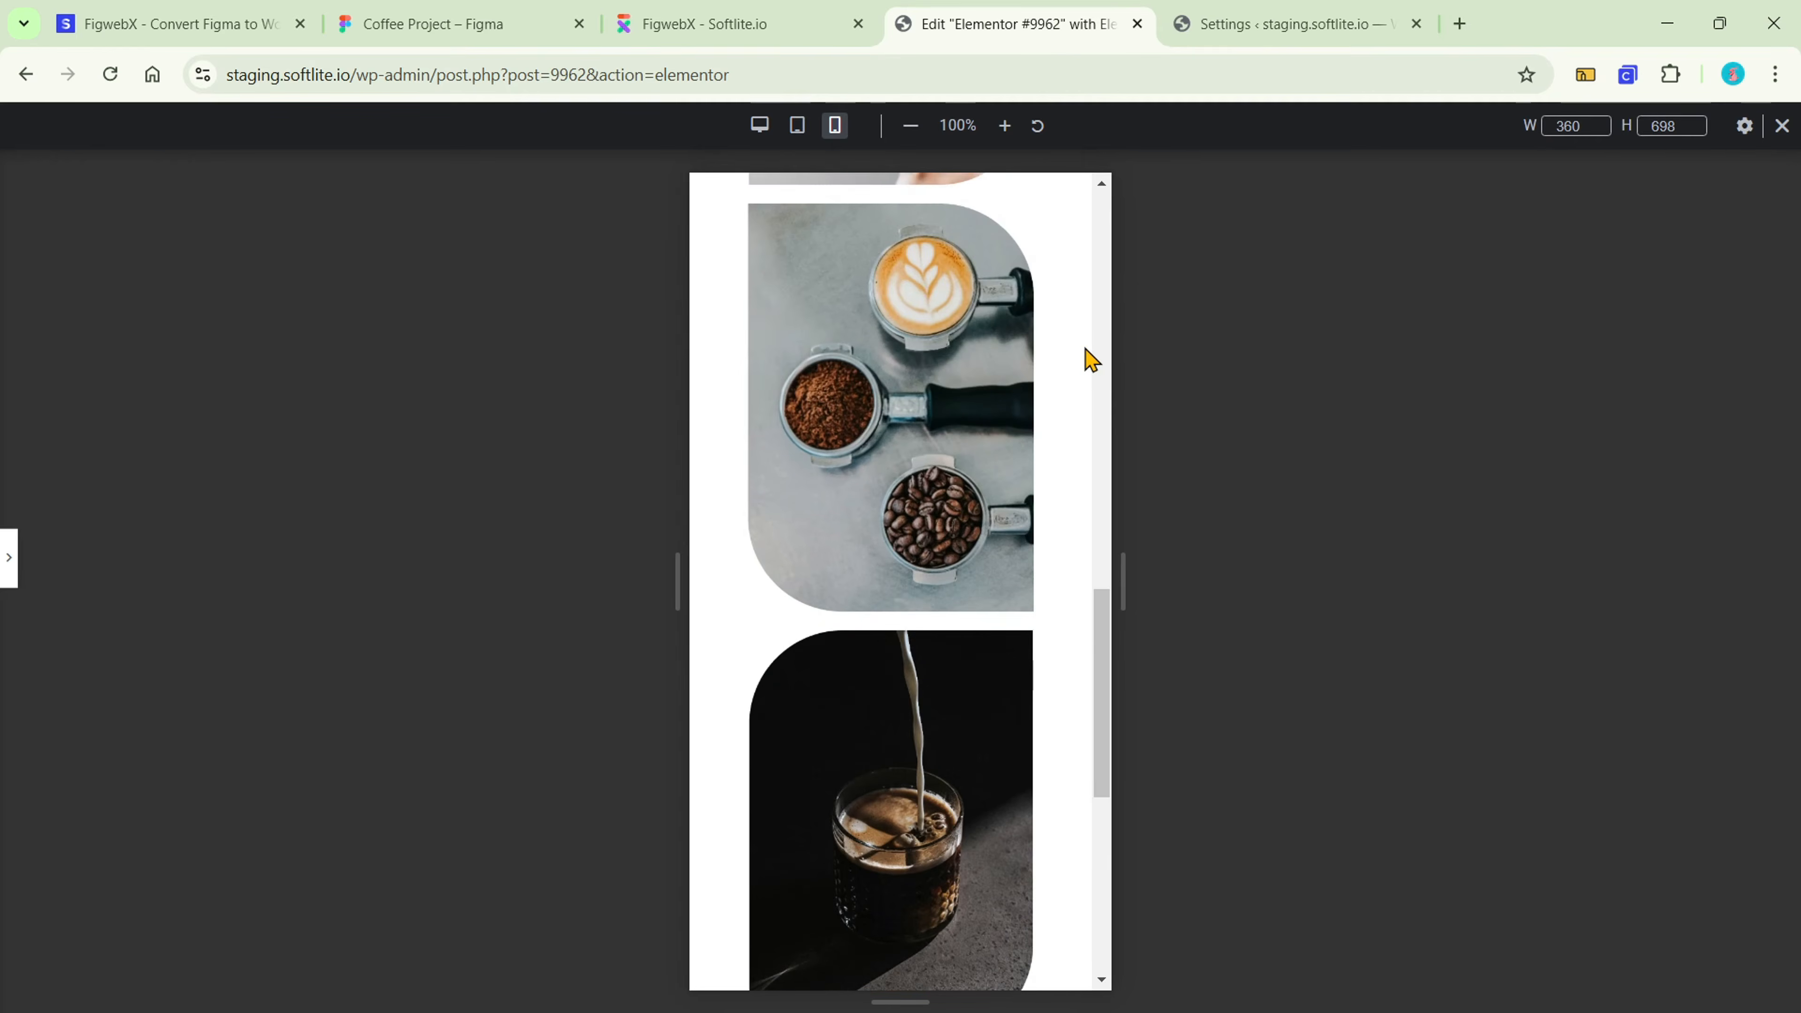
{"action": "left_click", "coordinate": [759, 126]}
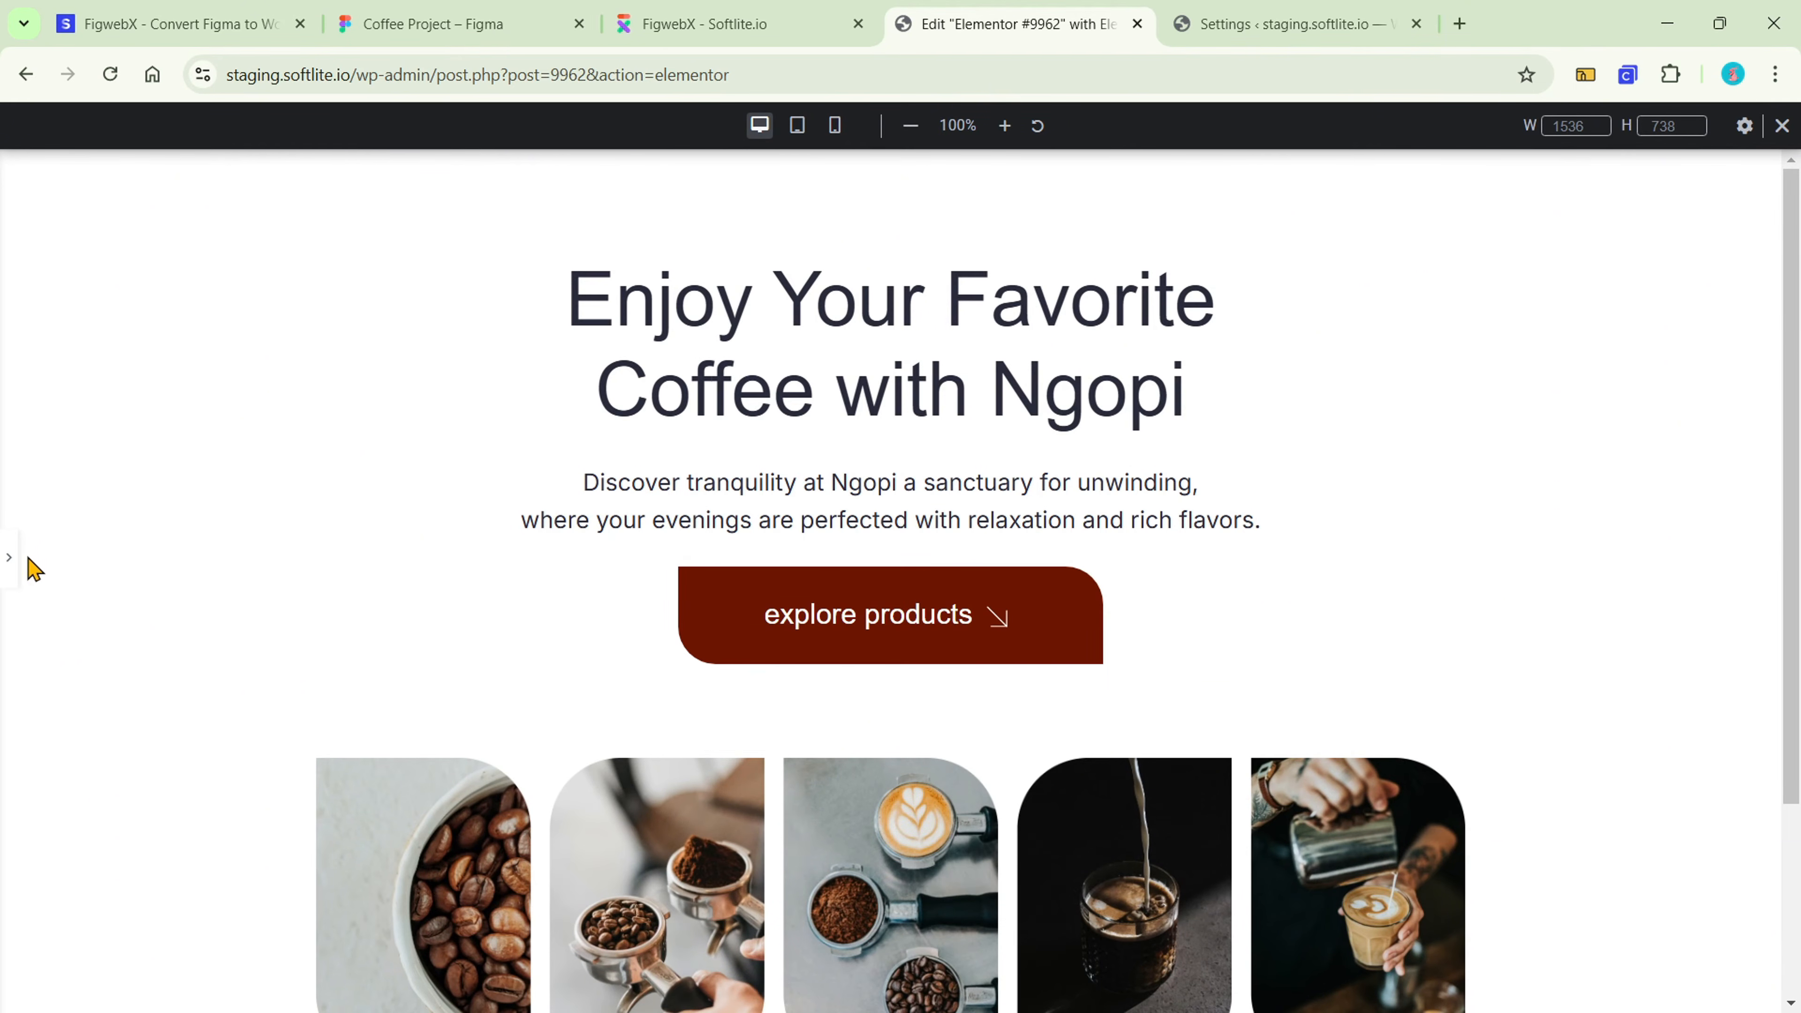
{"action": "left_click", "coordinate": [9, 559]}
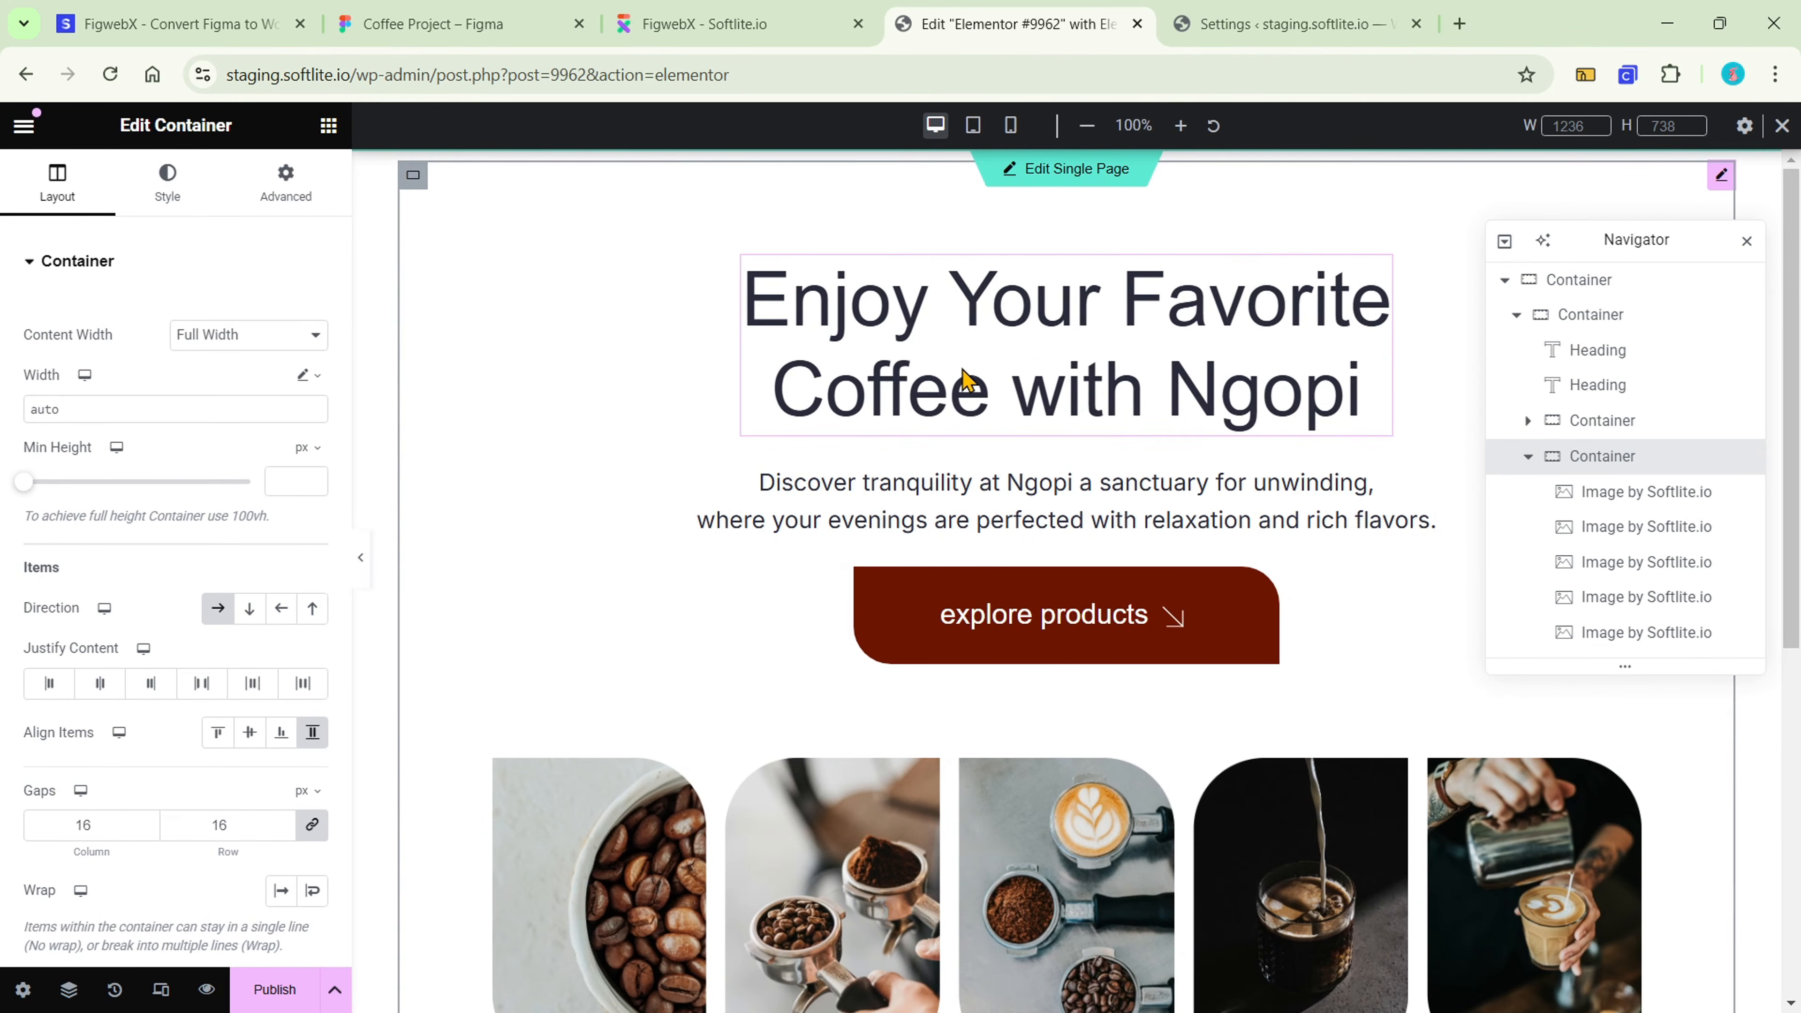
- Examine which widgets make up the title, the description and the explore products container with its text and arrow image
{"action": "left_click", "coordinate": [965, 382]}
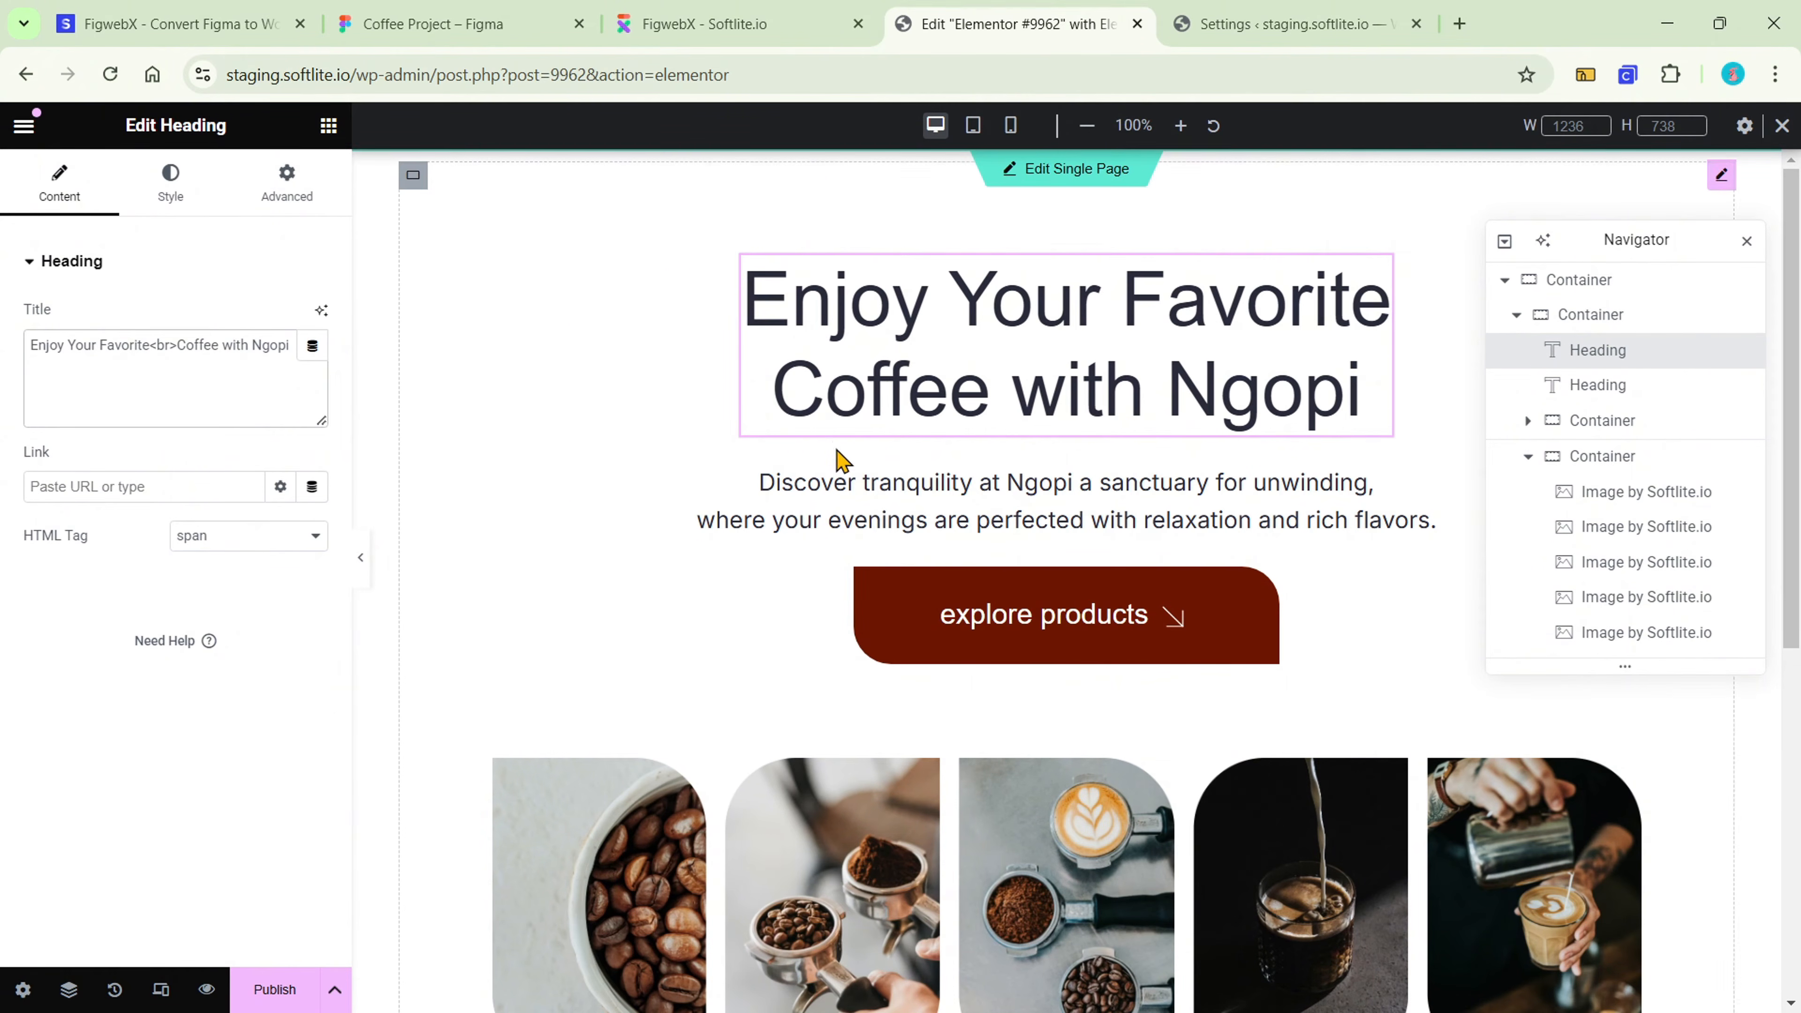
{"action": "left_click", "coordinate": [848, 490]}
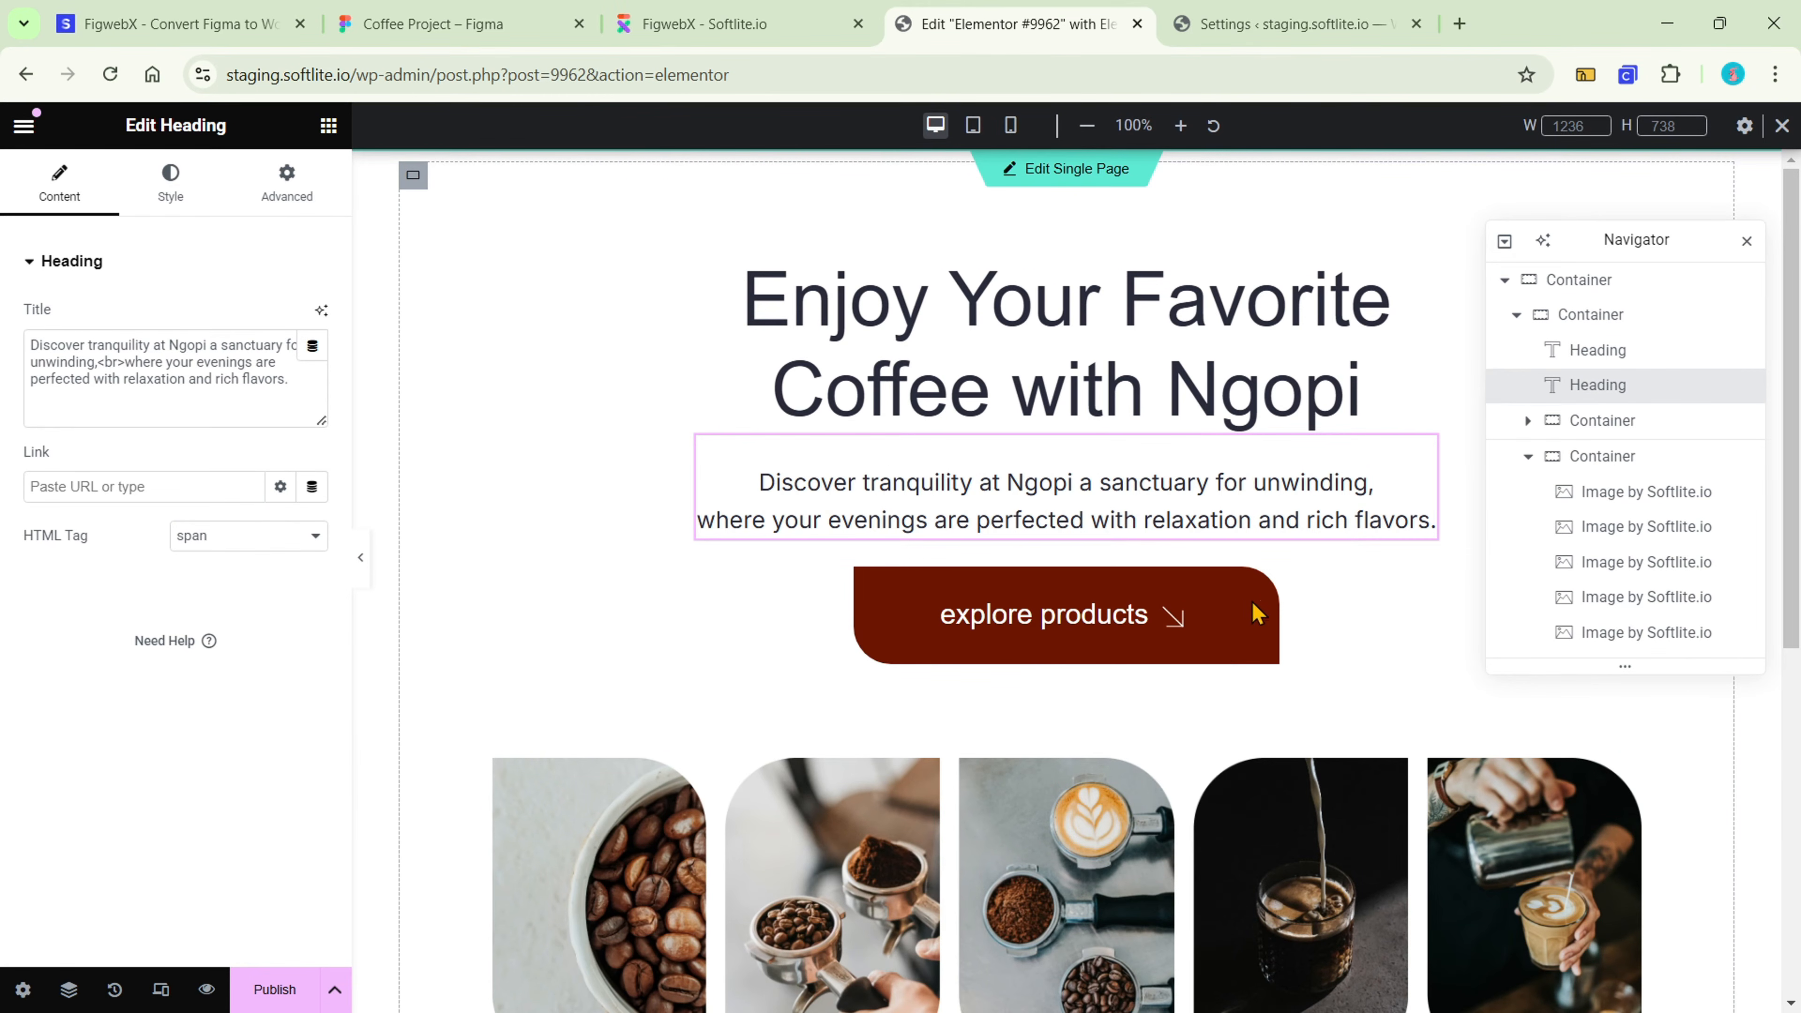
{"action": "left_click", "coordinate": [1549, 425]}
{"action": "left_click", "coordinate": [1527, 423]}
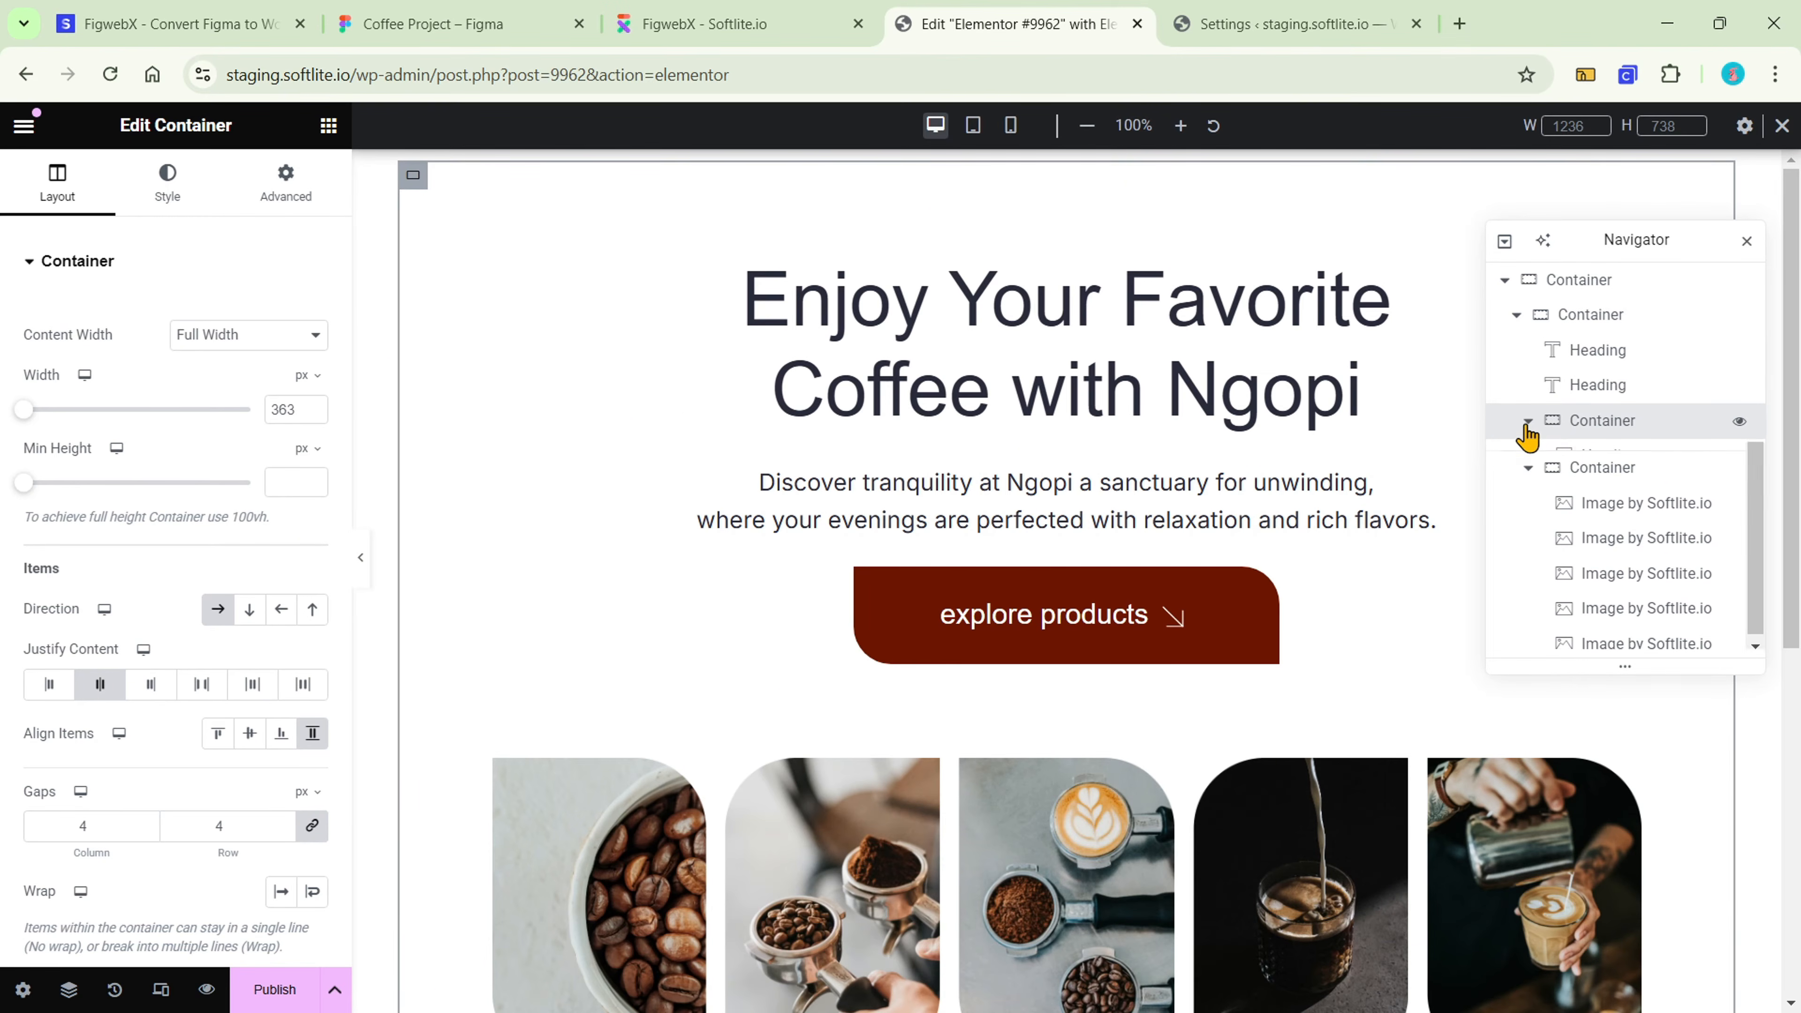
{"action": "left_click", "coordinate": [1597, 458]}
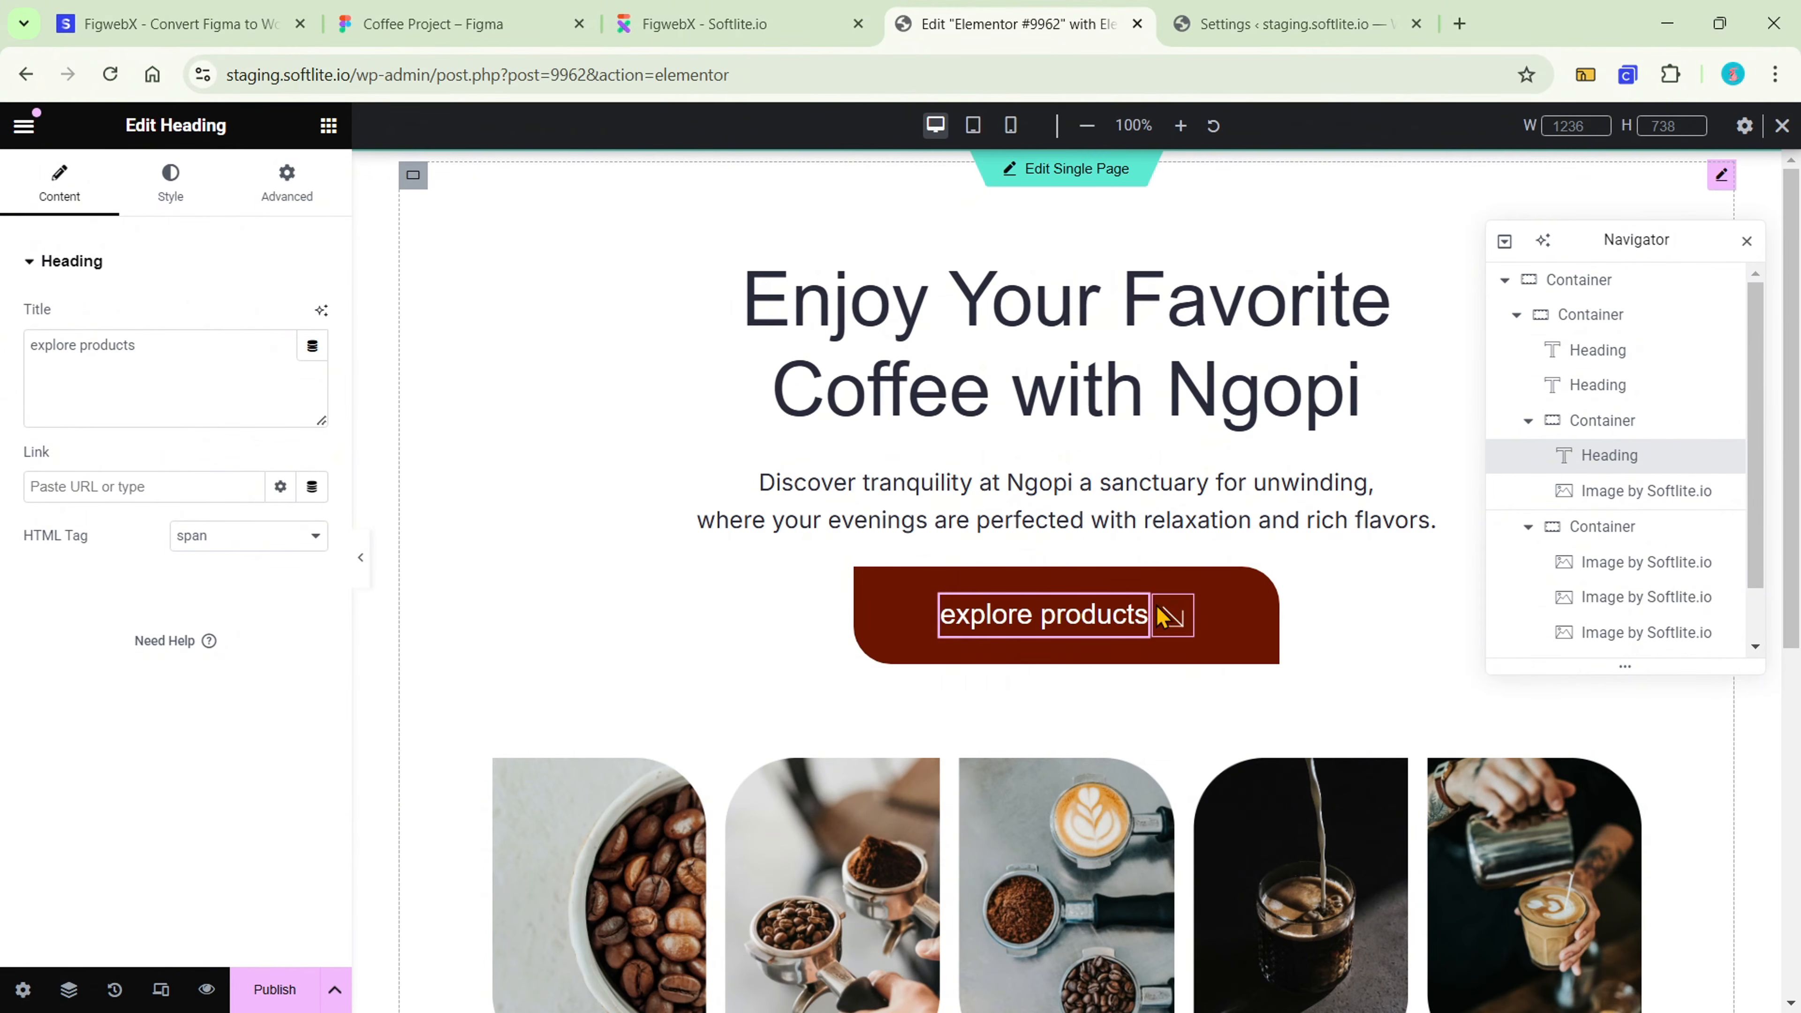
{"action": "left_click", "coordinate": [1668, 497]}
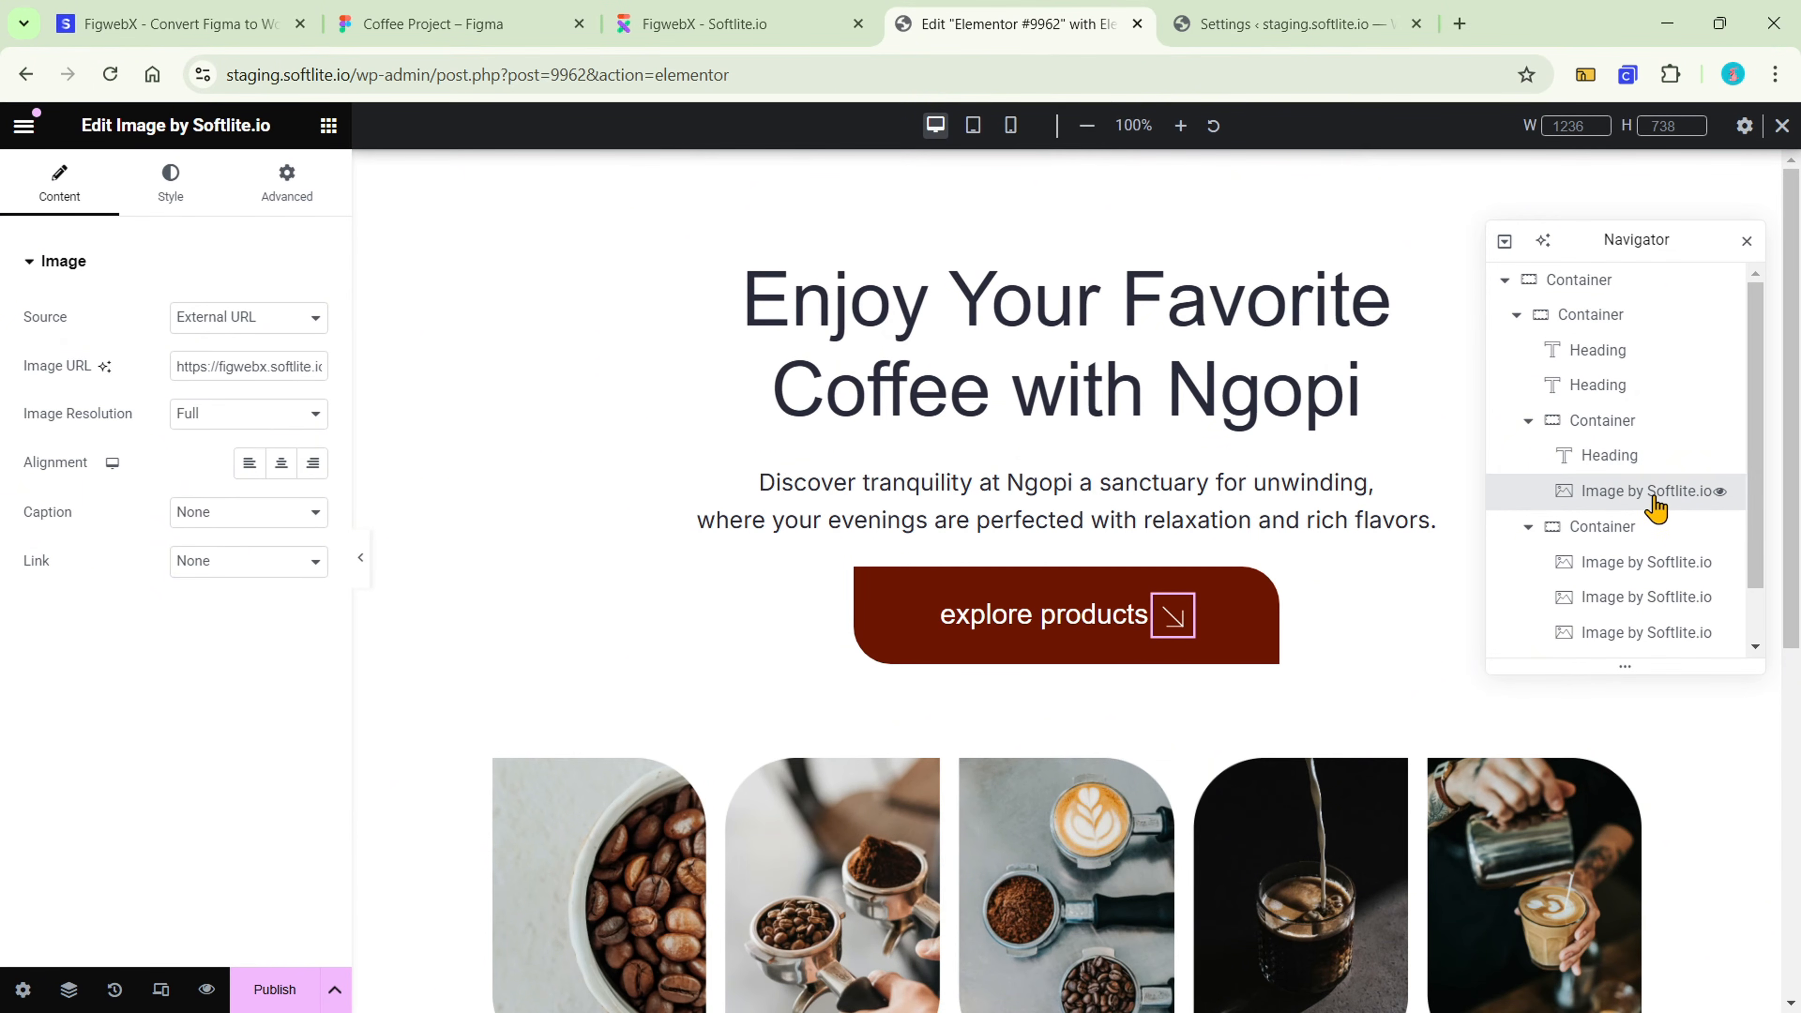
{"action": "left_click", "coordinate": [1649, 461]}
{"action": "left_click", "coordinate": [1592, 420]}
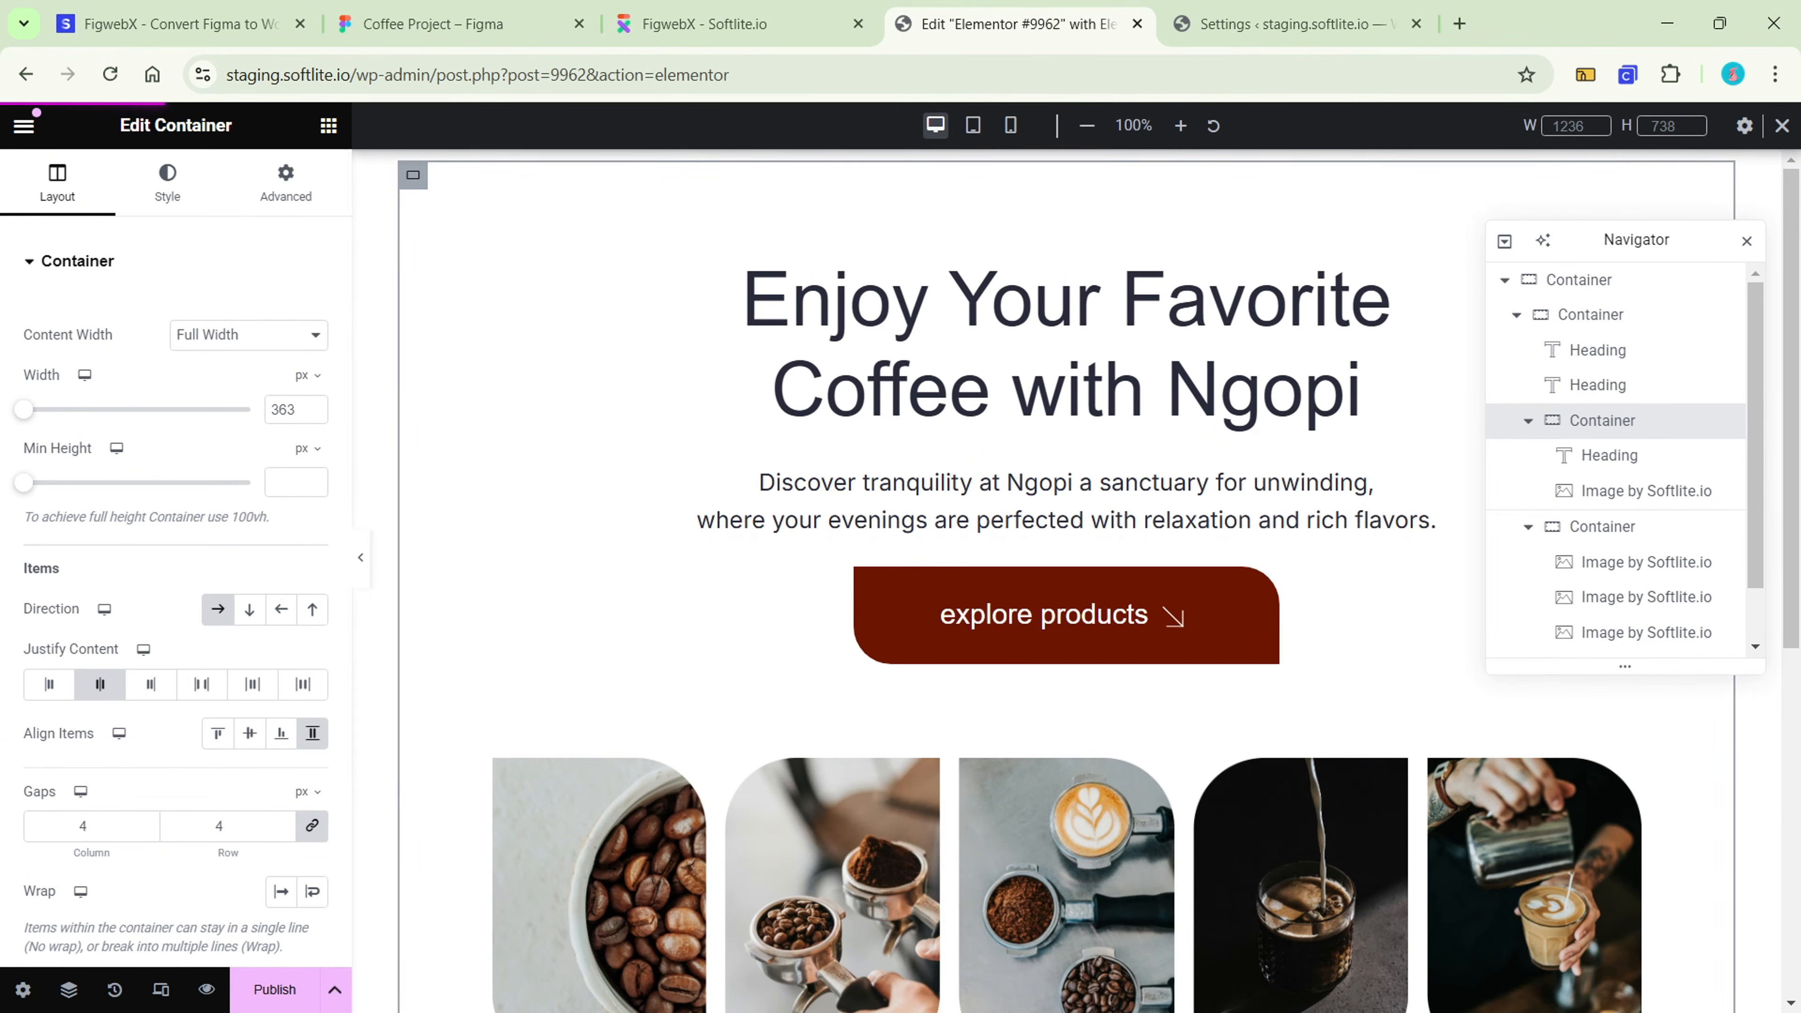
- Switch to the Coffee Project in Figma, search the plugins for Figwebx and run FigwebX Optimization Design
{"action": "left_click", "coordinate": [432, 24]}
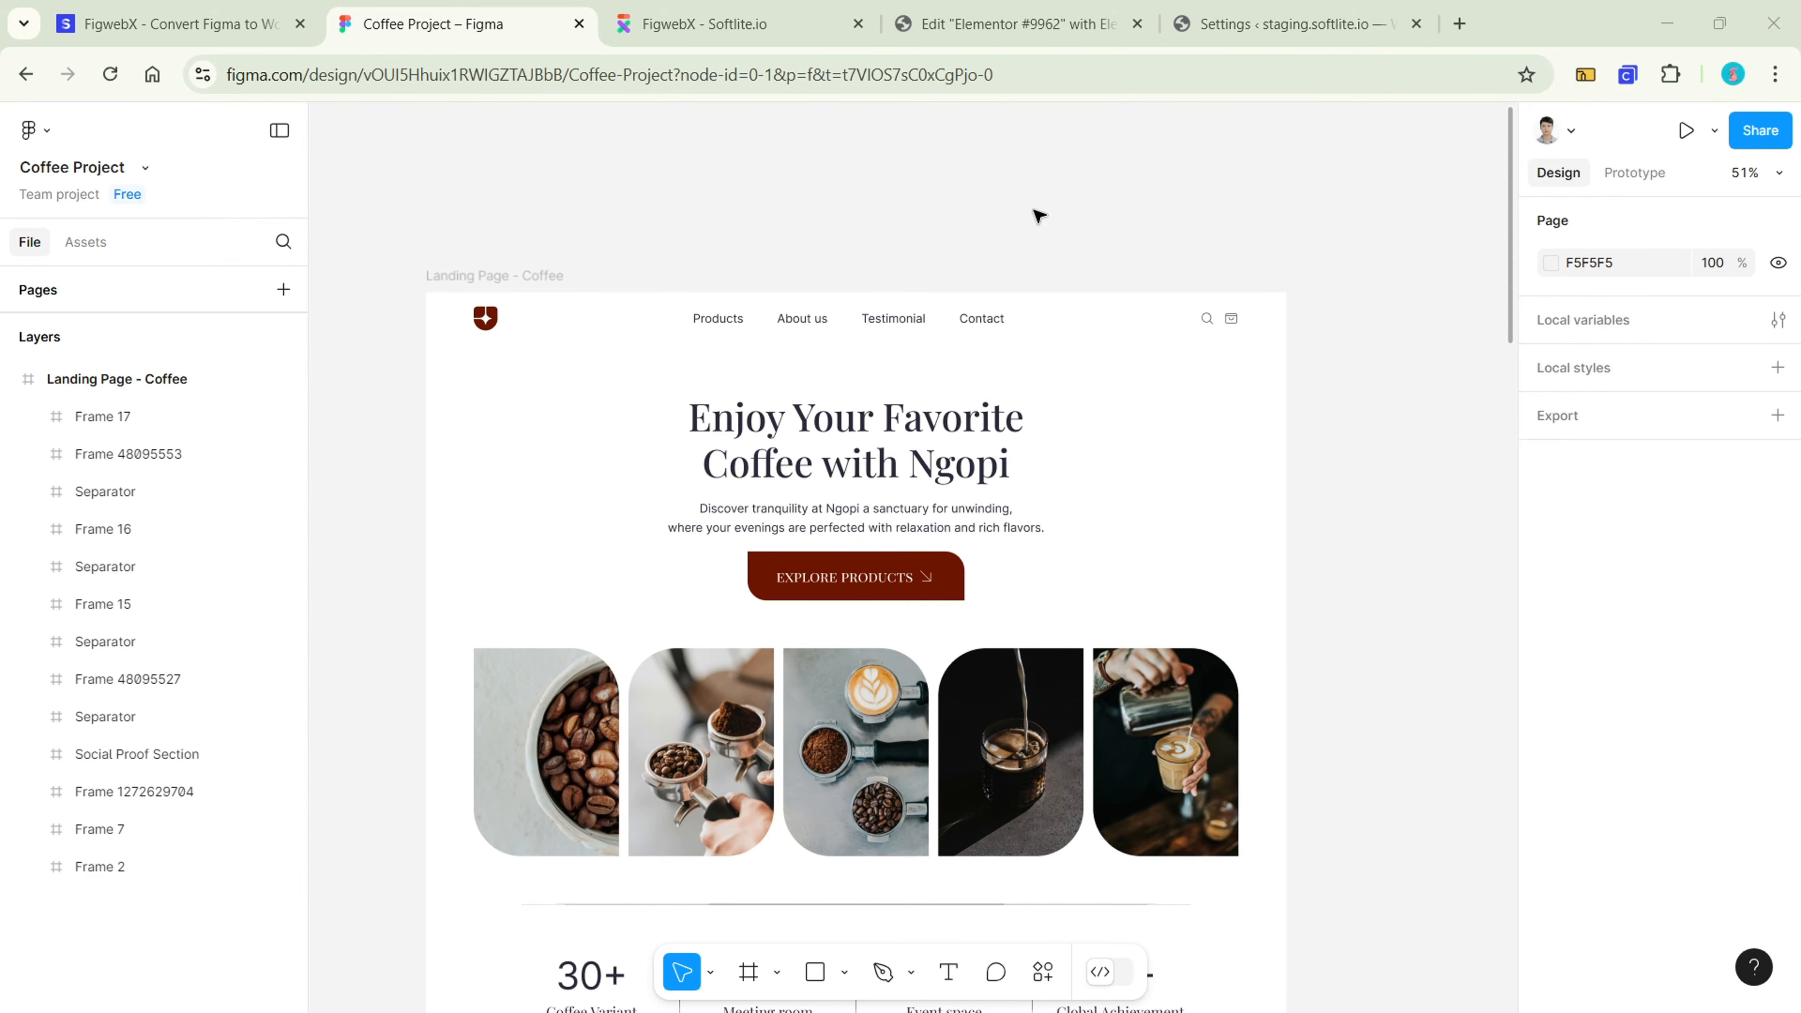
{"action": "right_click", "coordinate": [1036, 212]}
{"action": "mouse_move", "coordinate": [1107, 417]}
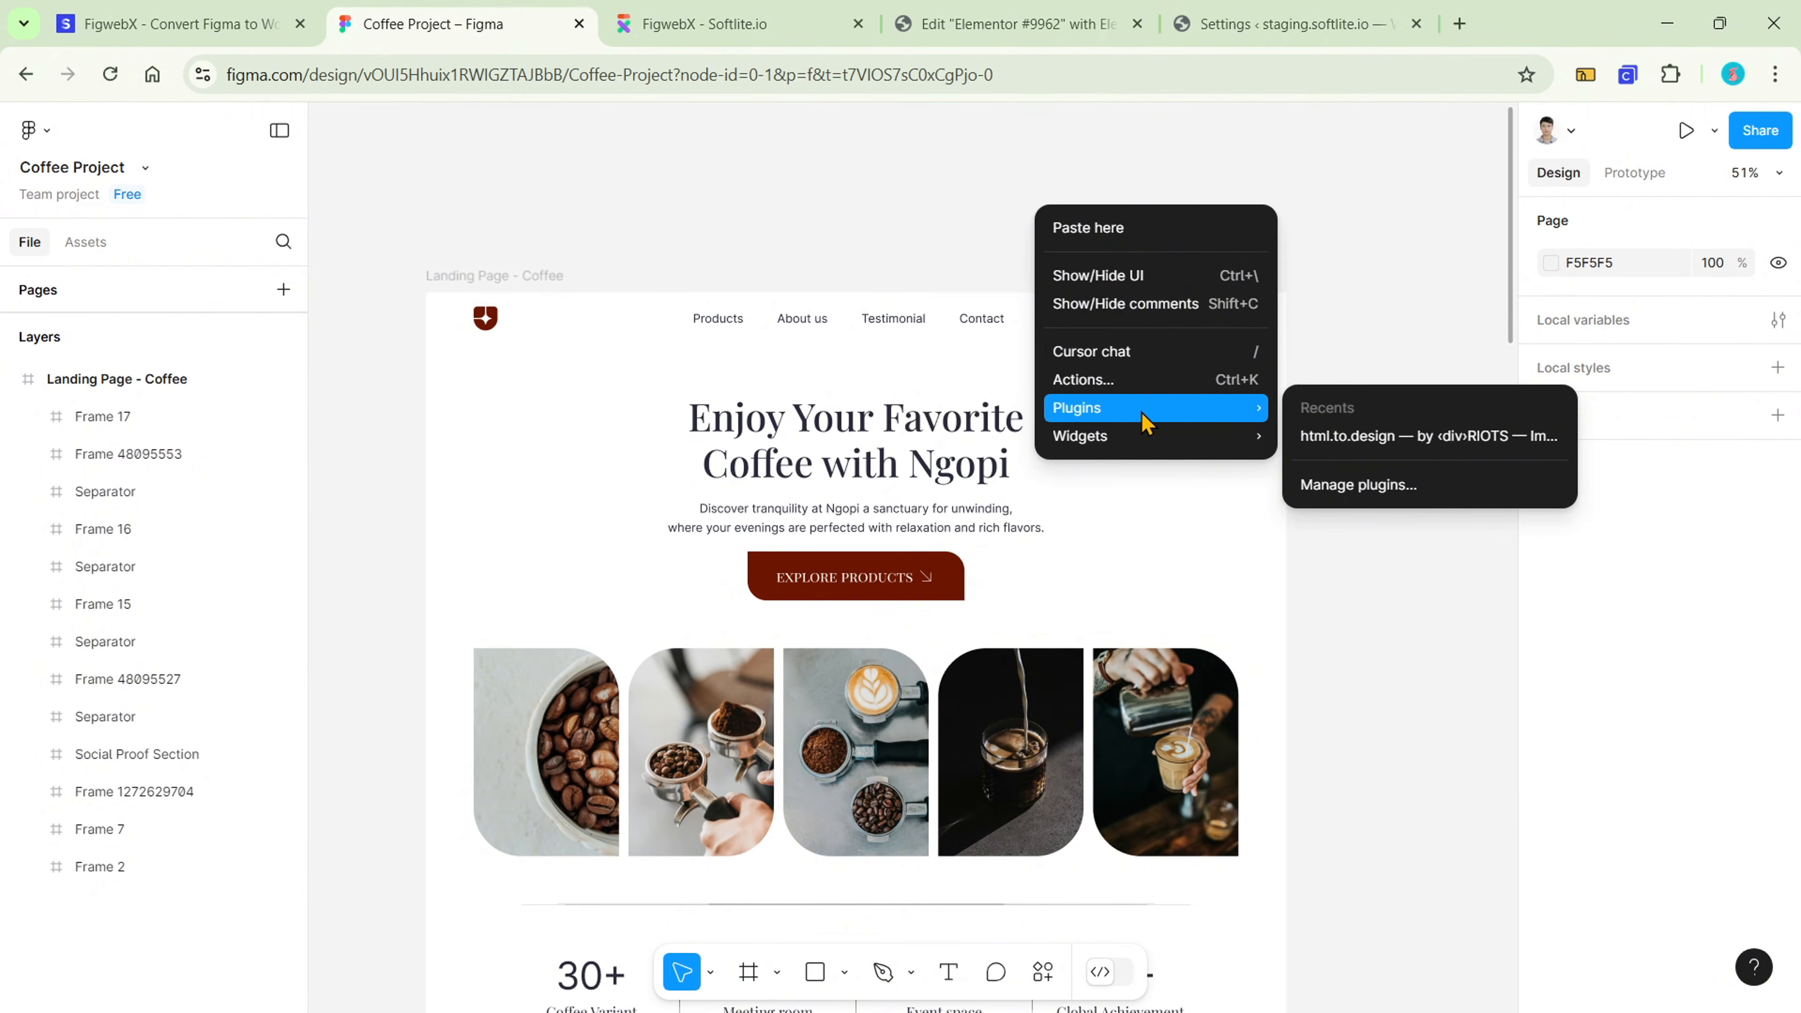
{"action": "left_click", "coordinate": [1324, 495]}
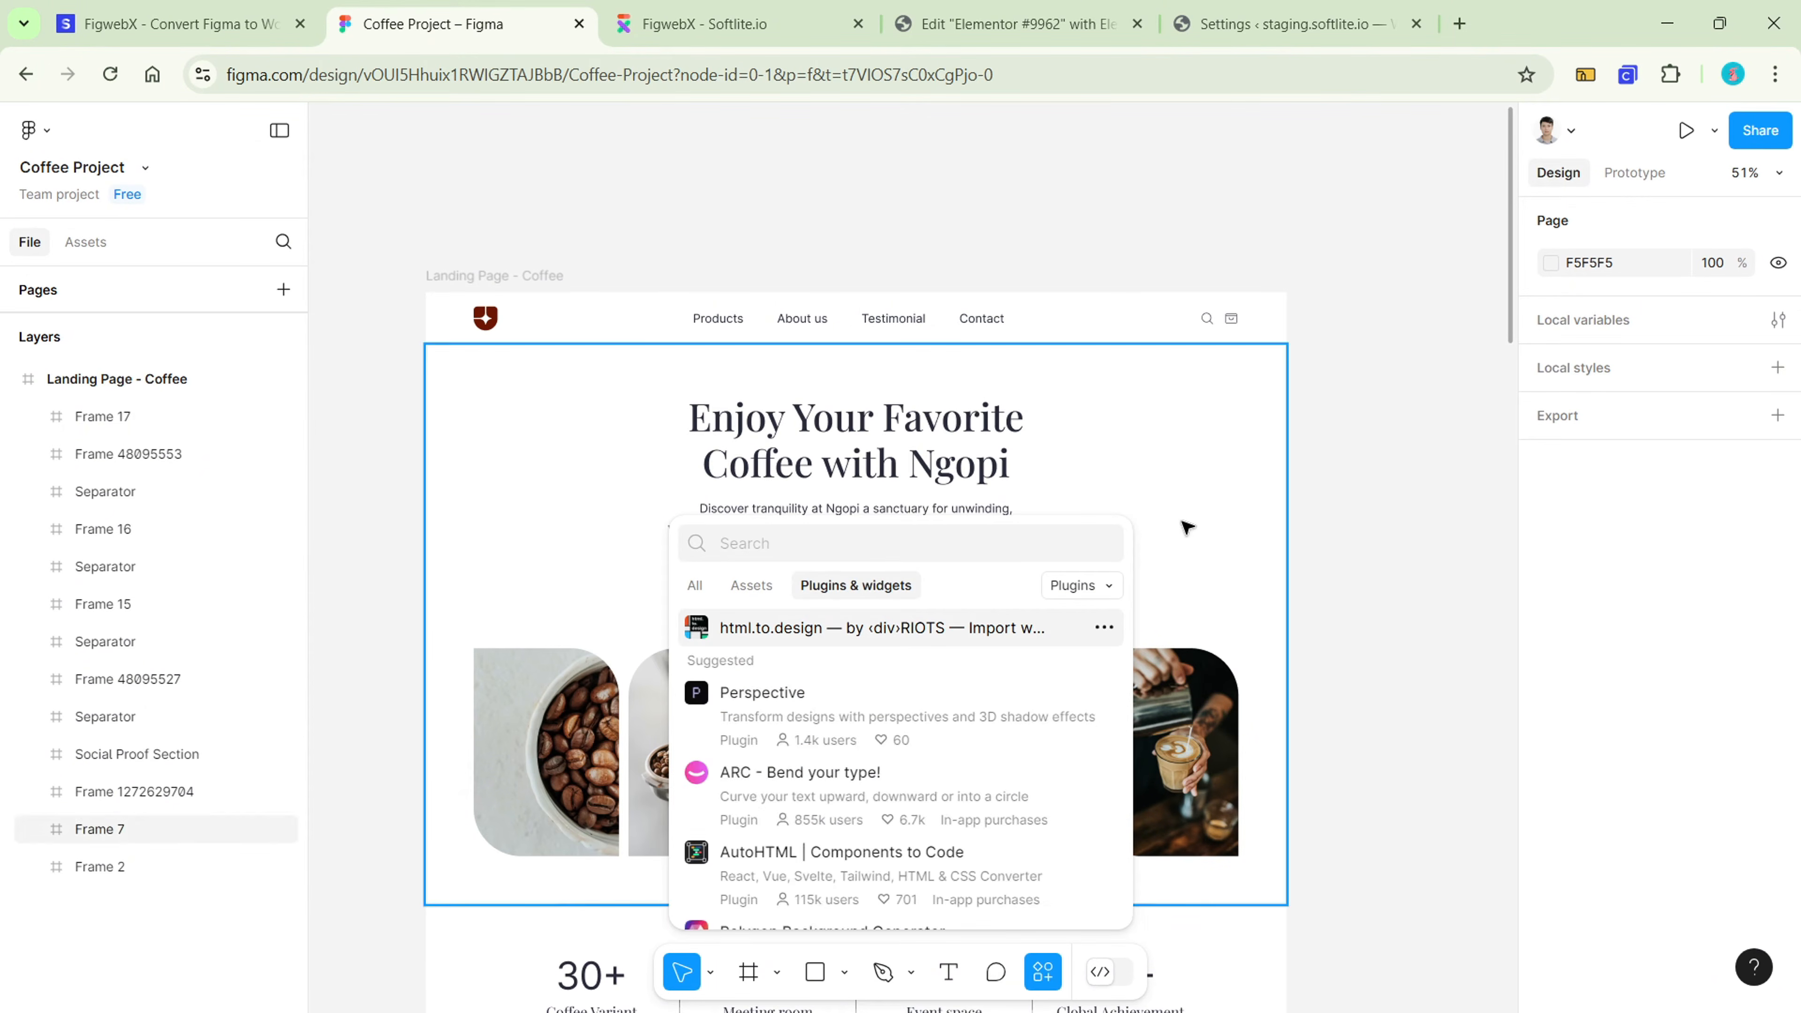
{"action": "type", "text": "Figwebx"}
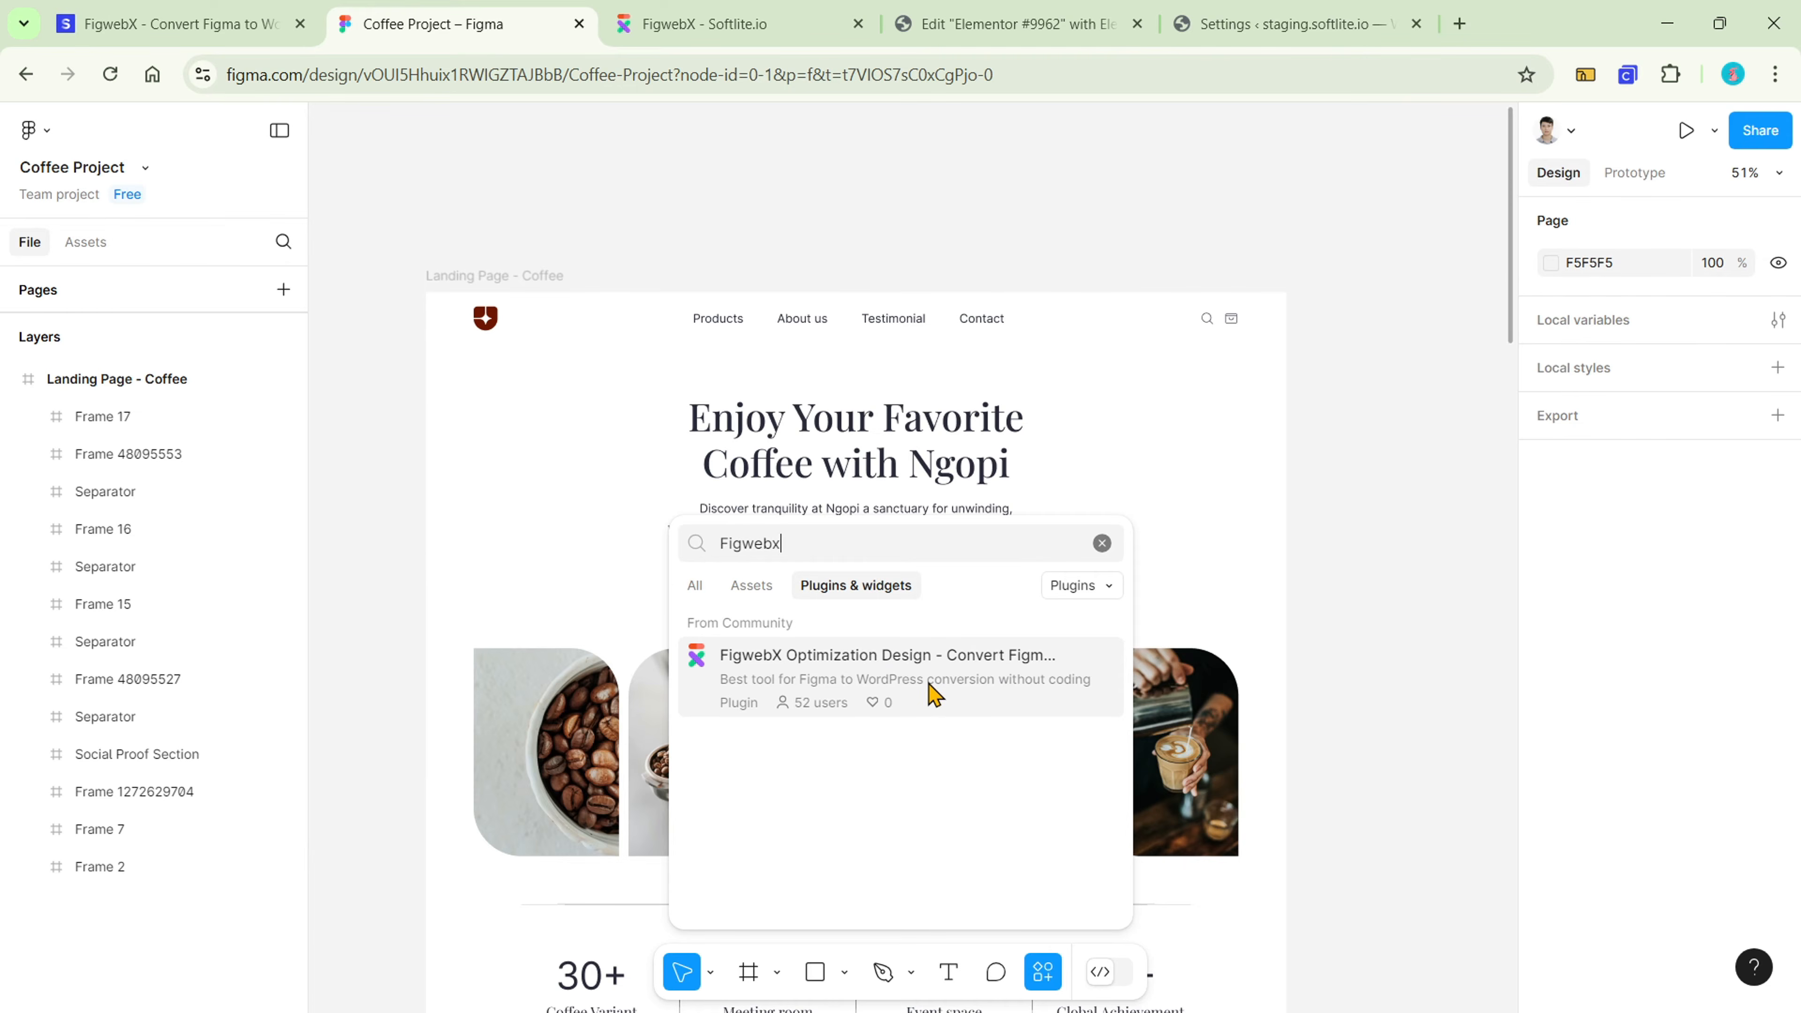
{"action": "left_click", "coordinate": [934, 694]}
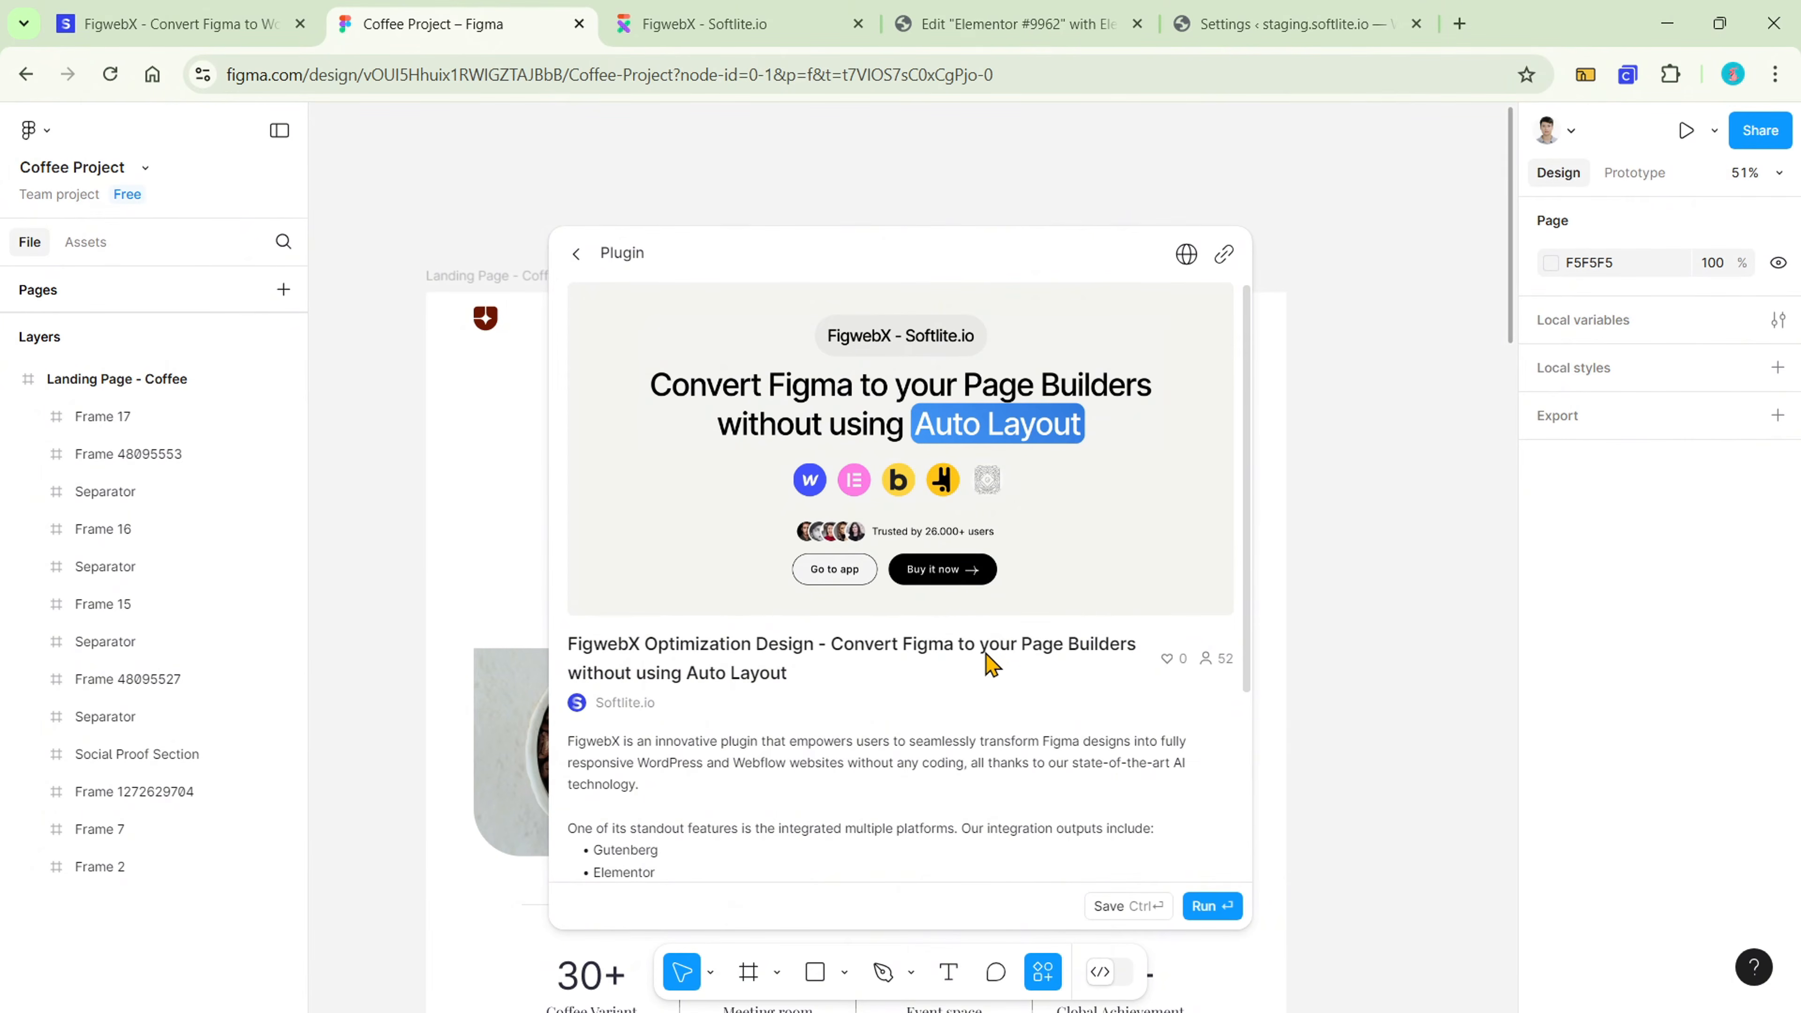
{"action": "left_click", "coordinate": [1206, 909]}
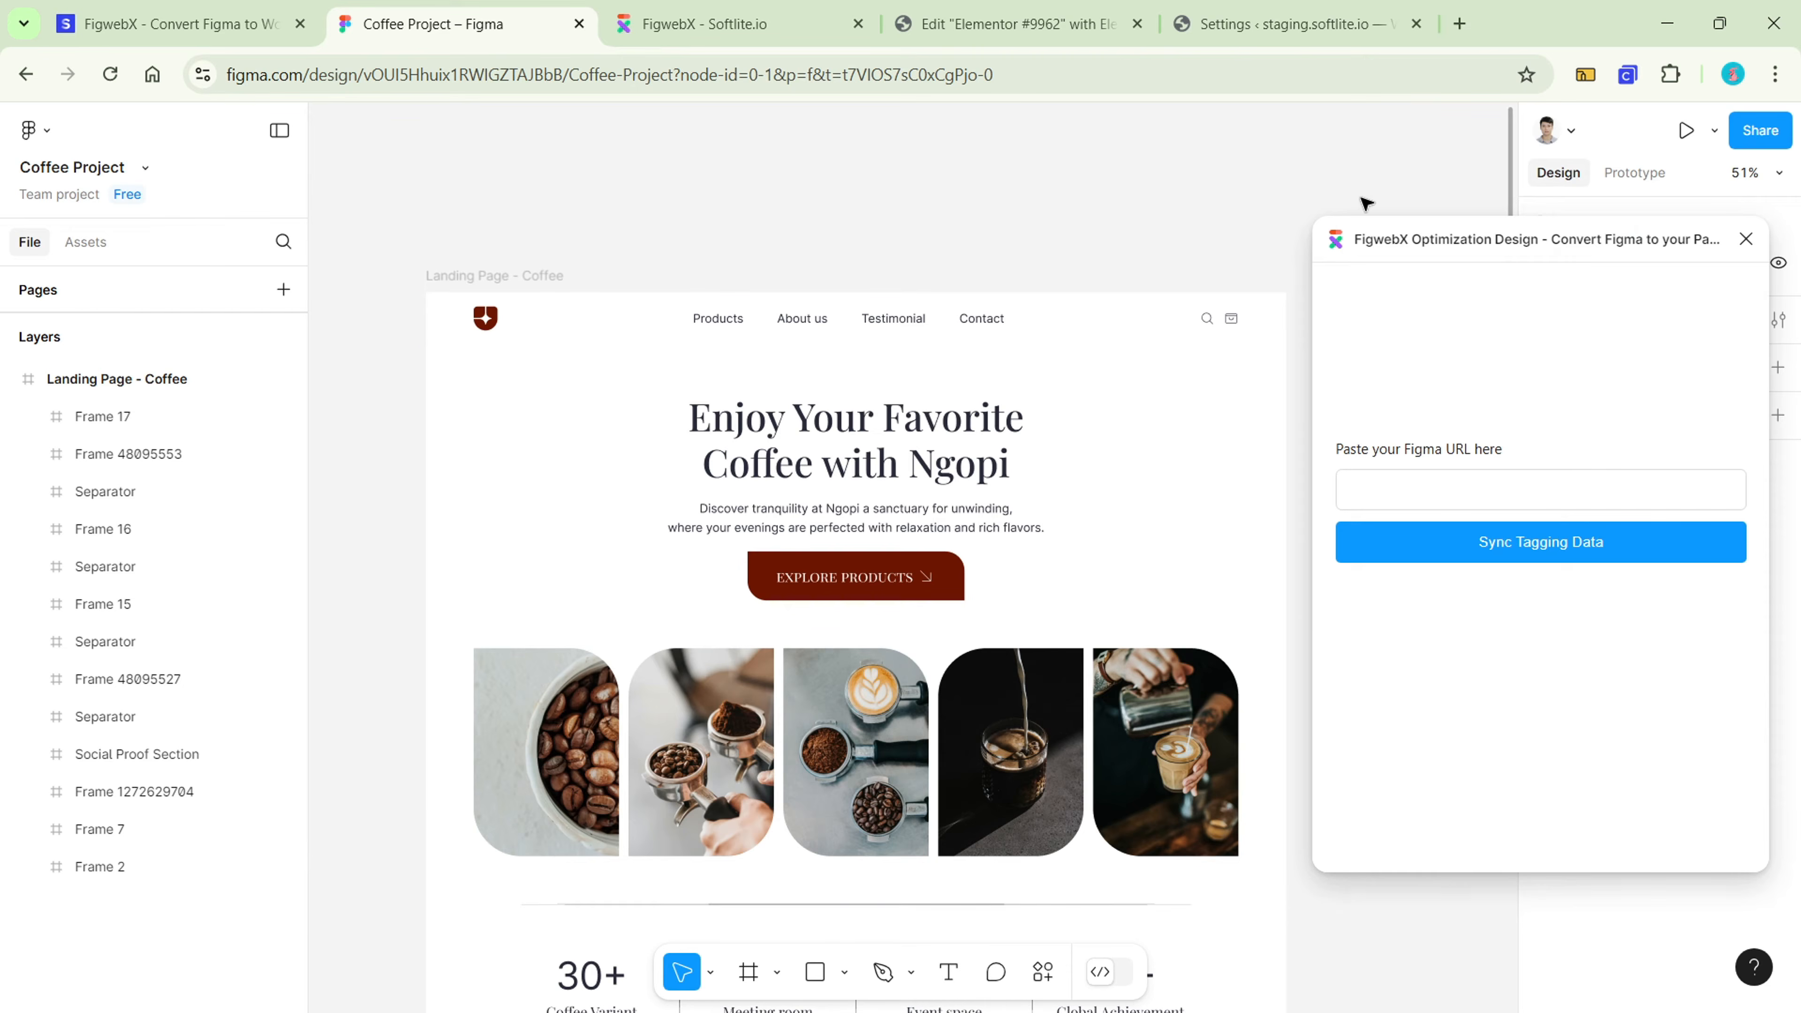
- Close the FigwebX Optimization Design plugin and run it again from the recent plugins
{"action": "left_click", "coordinate": [1746, 238]}
{"action": "right_click", "coordinate": [753, 201]}
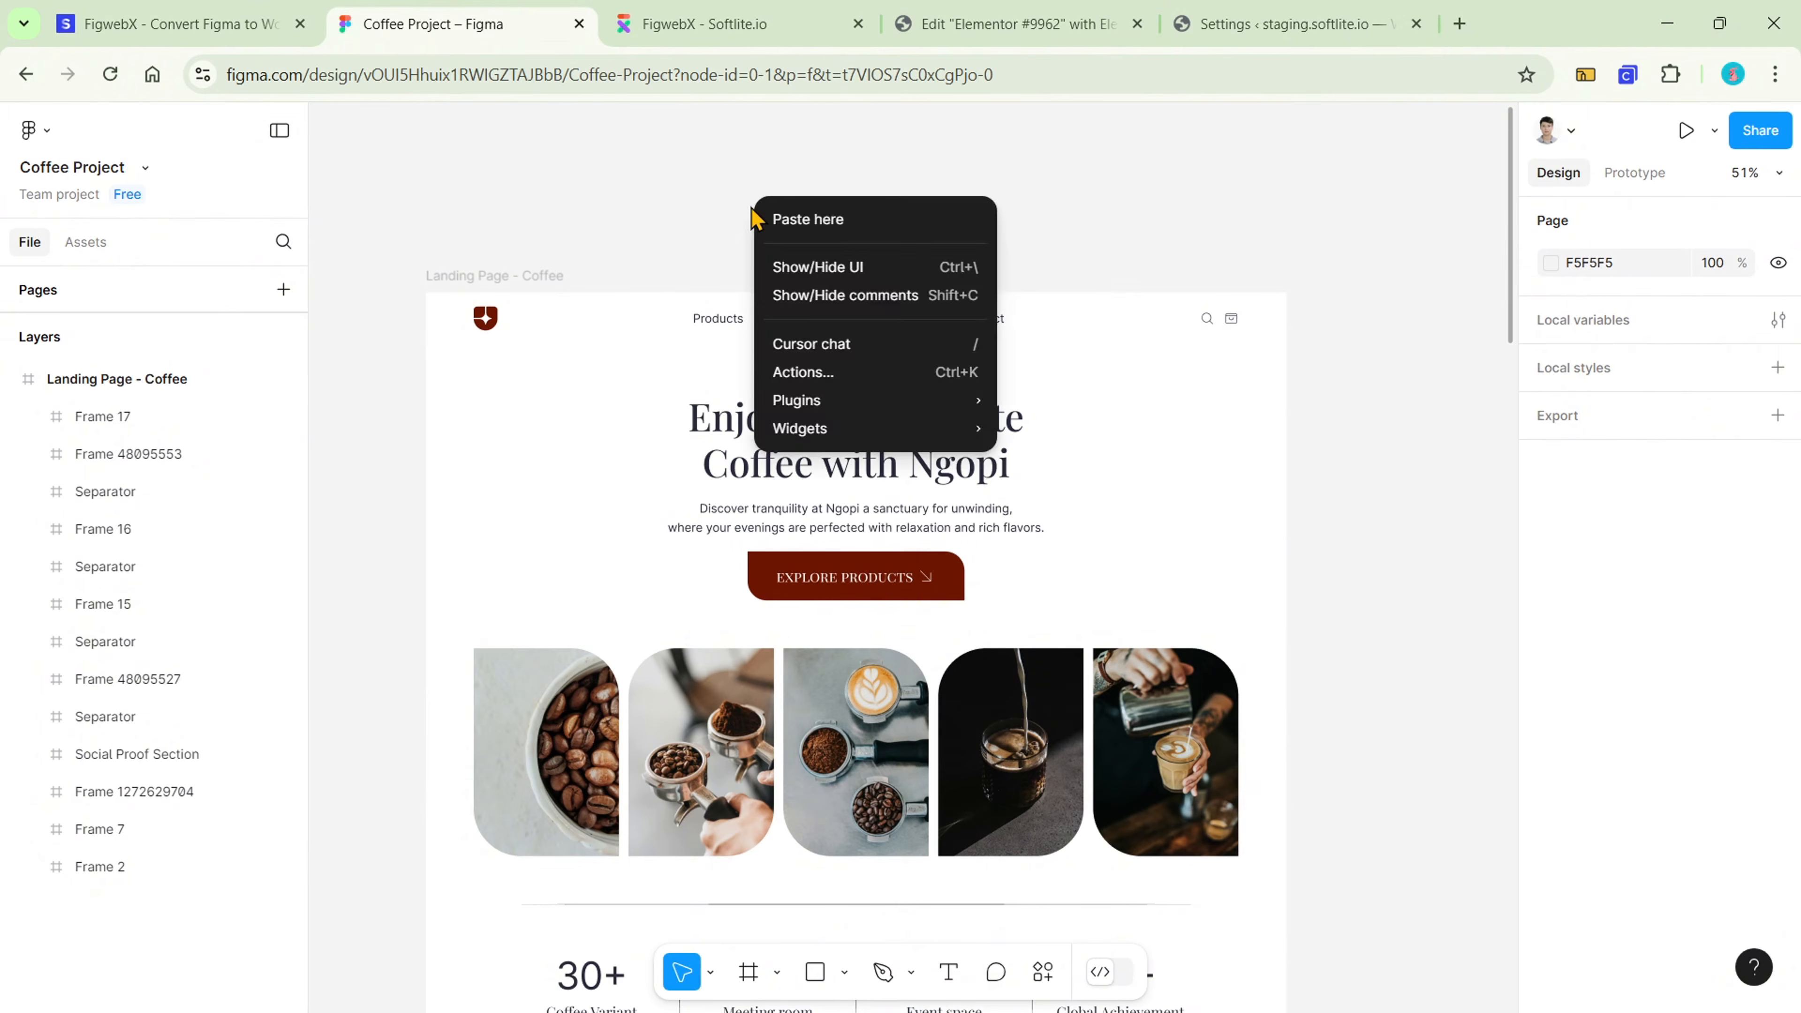
{"action": "mouse_move", "coordinate": [836, 409]}
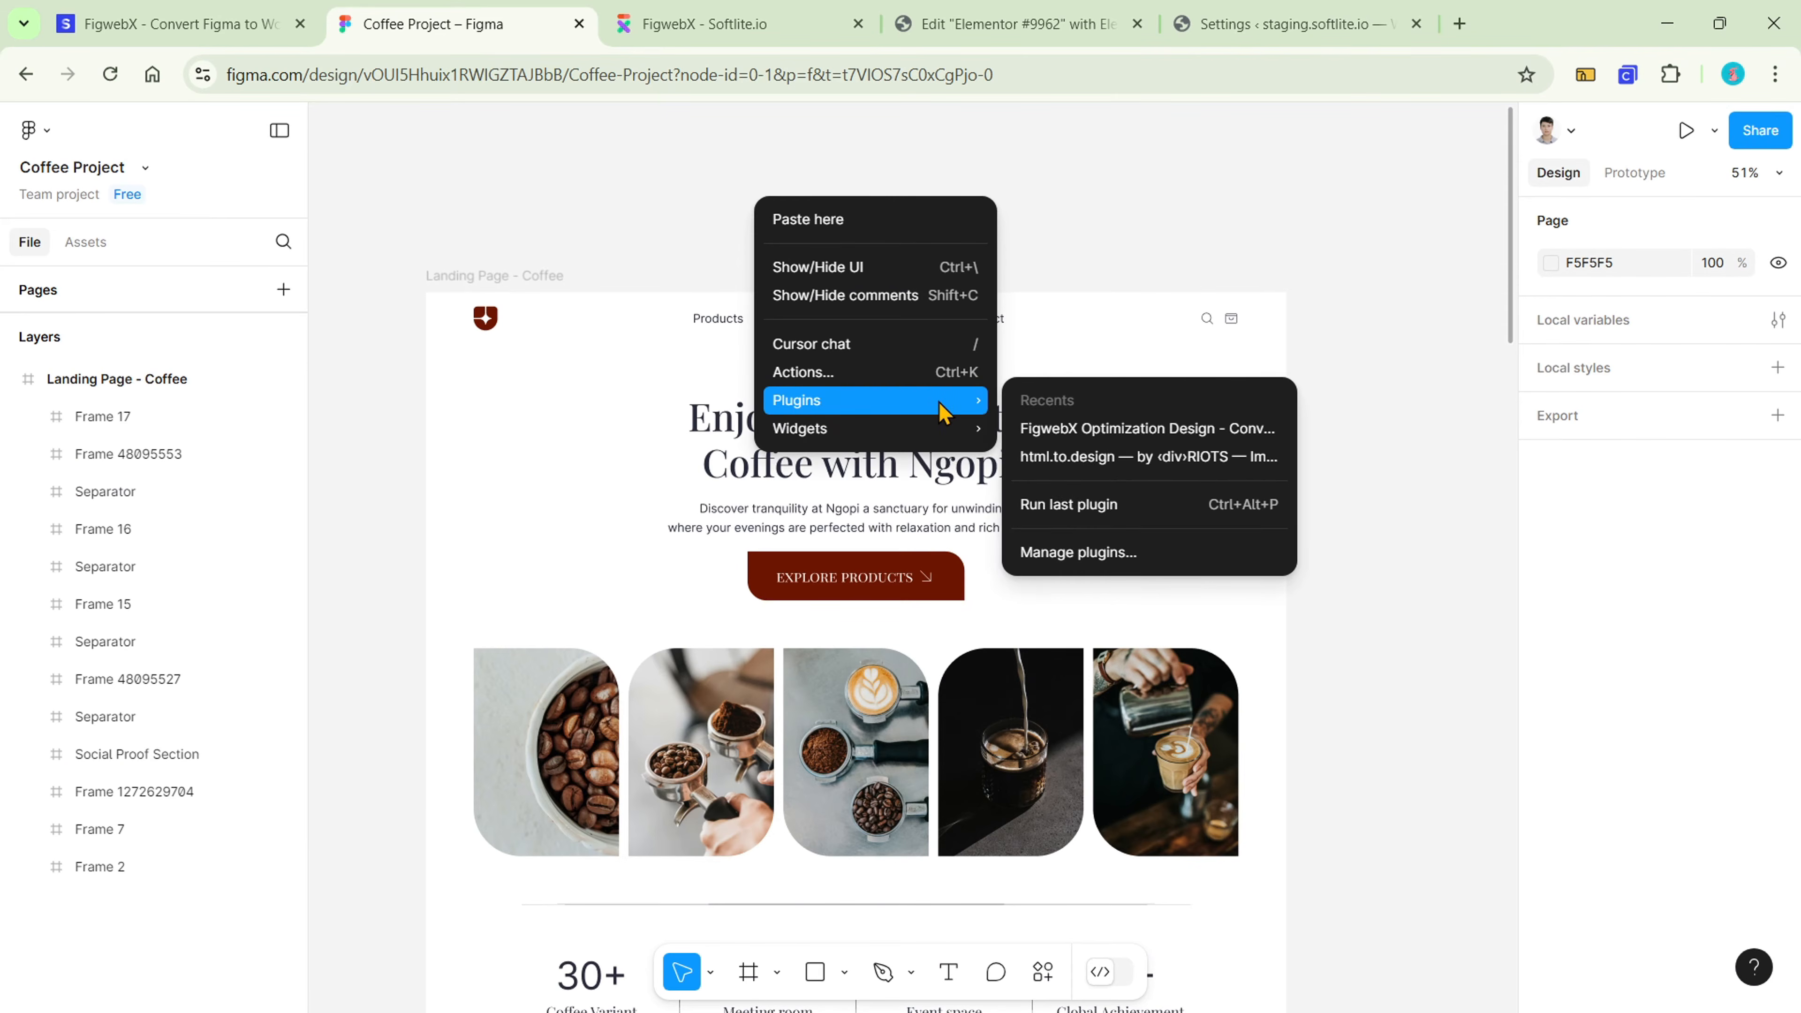
{"action": "left_click", "coordinate": [1106, 428]}
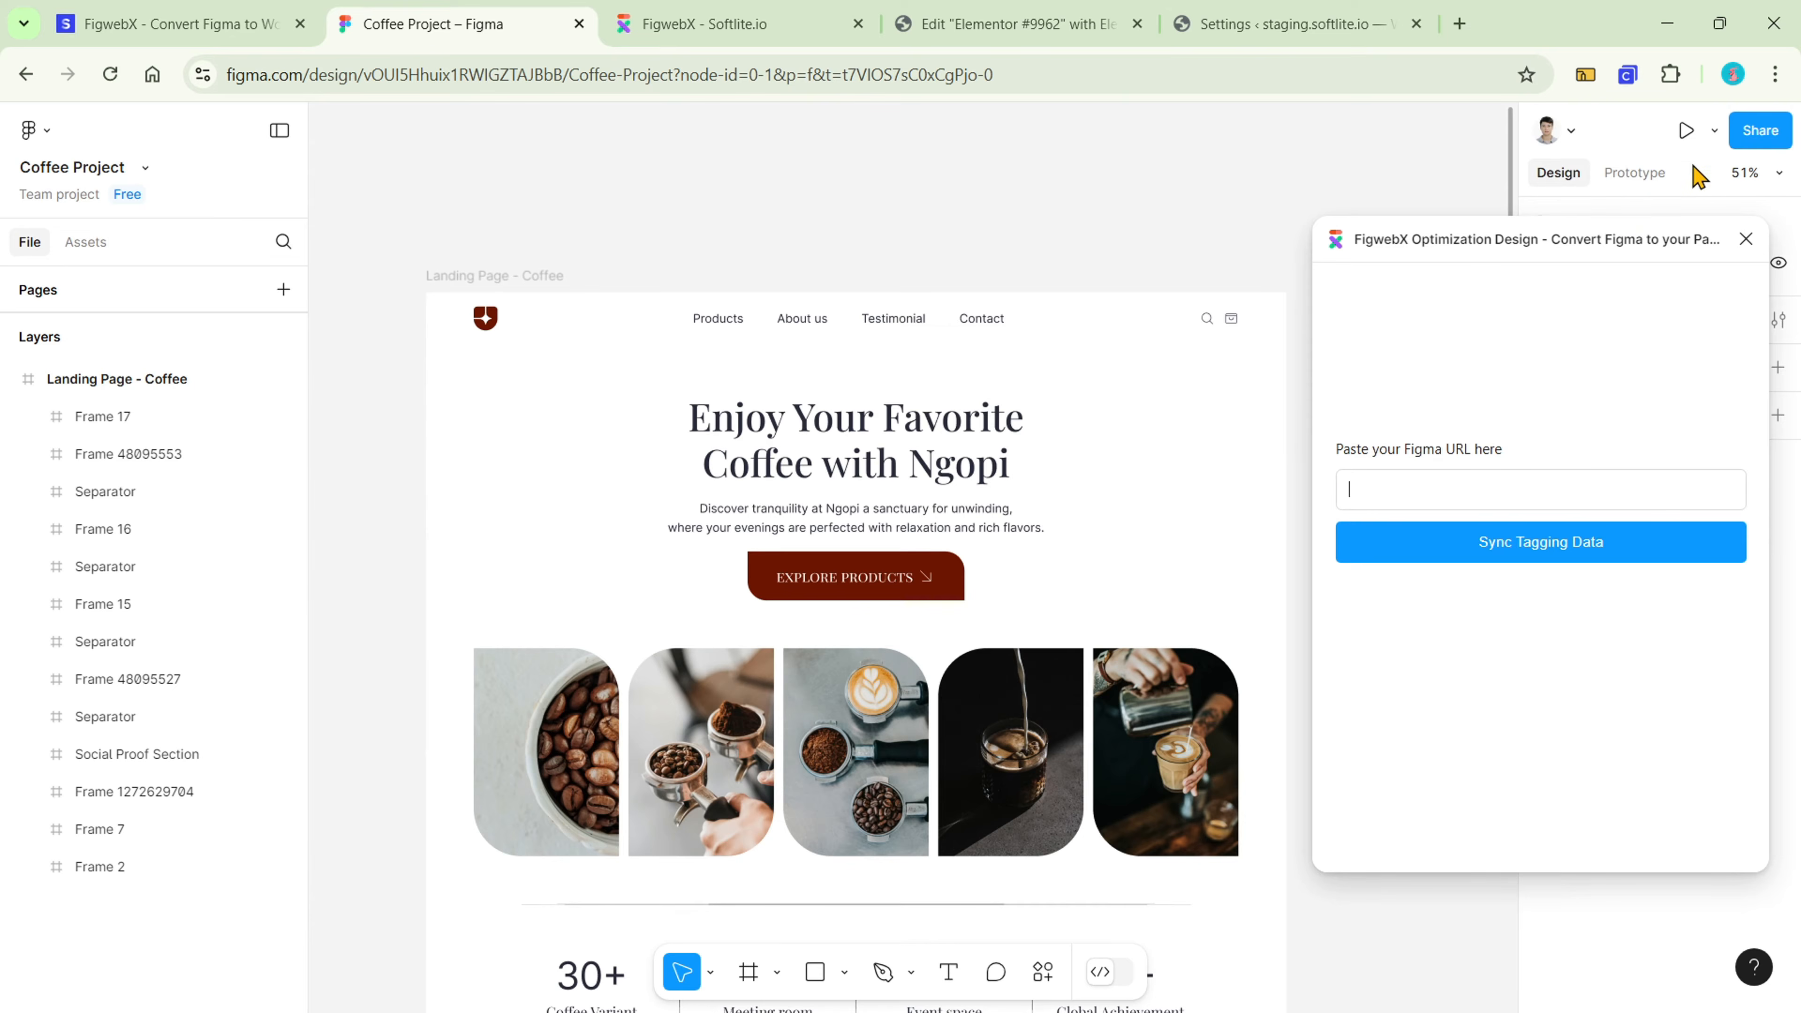
- Copy the Coffee Project's share link, paste it as the plugin's Figma URL and sync the tagging data
{"action": "left_click", "coordinate": [1755, 132]}
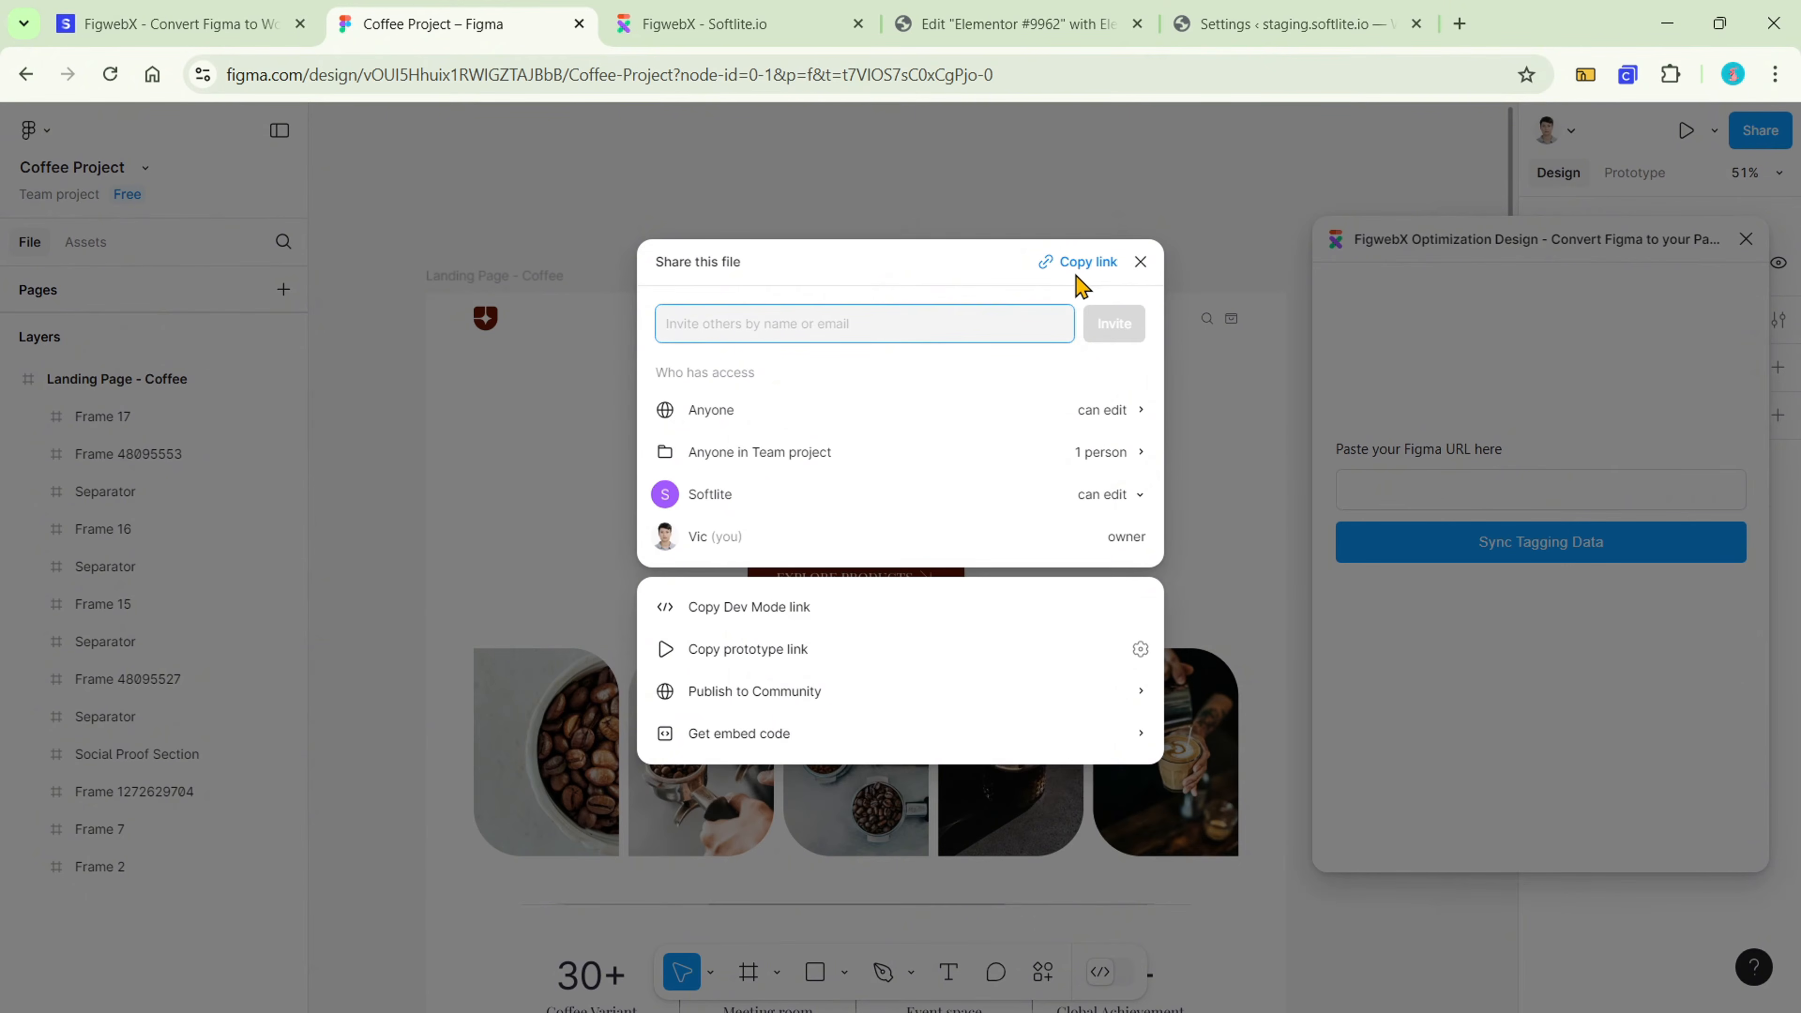
{"action": "left_click", "coordinate": [1083, 264]}
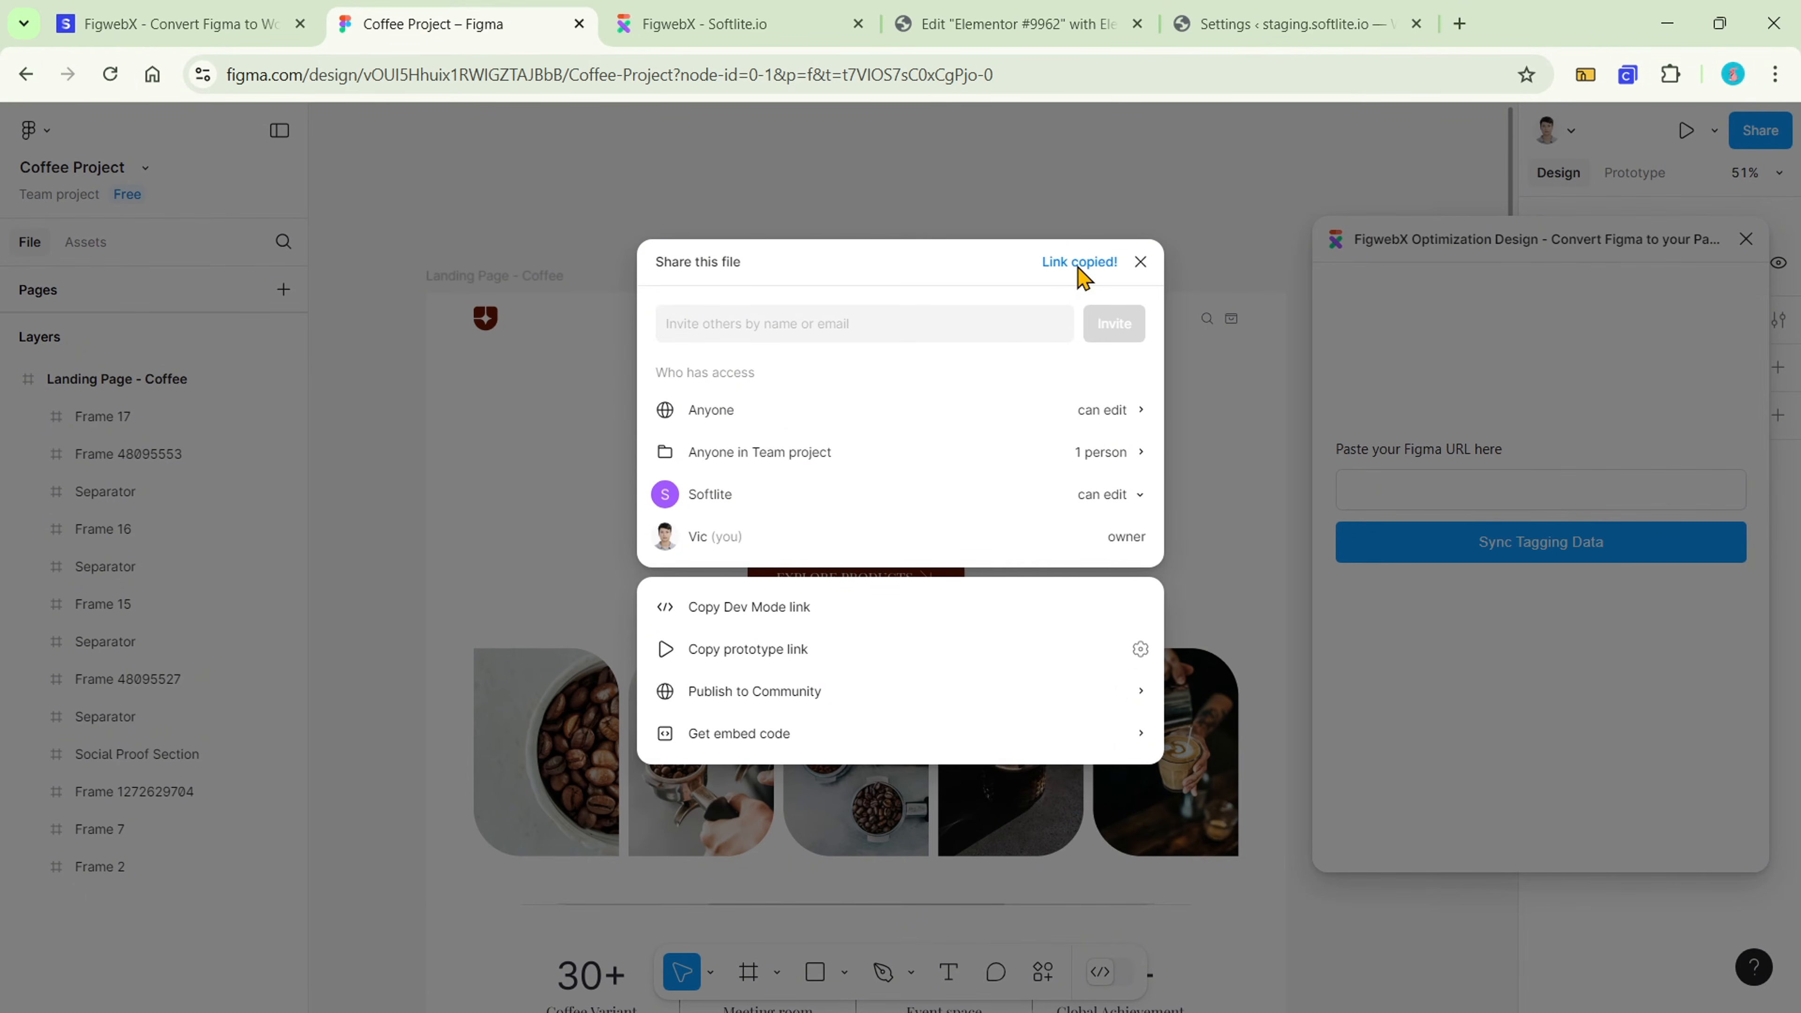
{"action": "left_click", "coordinate": [1440, 506]}
{"action": "key", "text": "ctrl+v"}
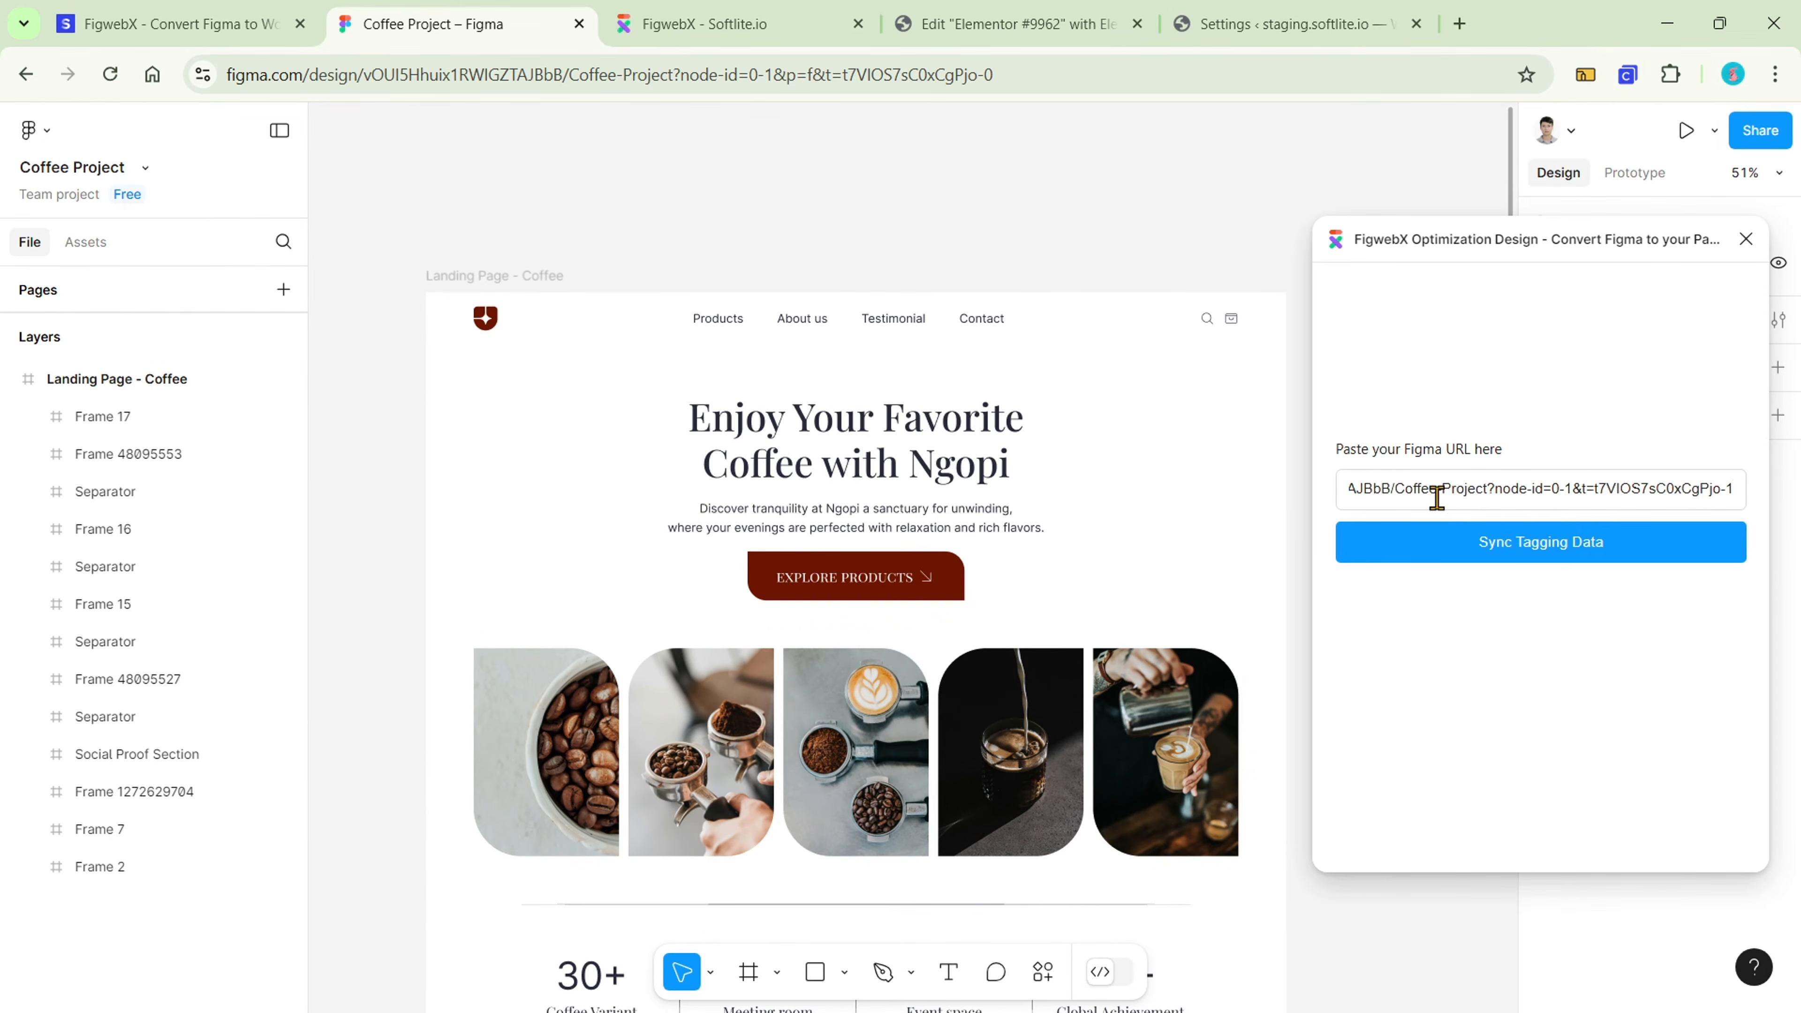
{"action": "left_click", "coordinate": [1501, 561]}
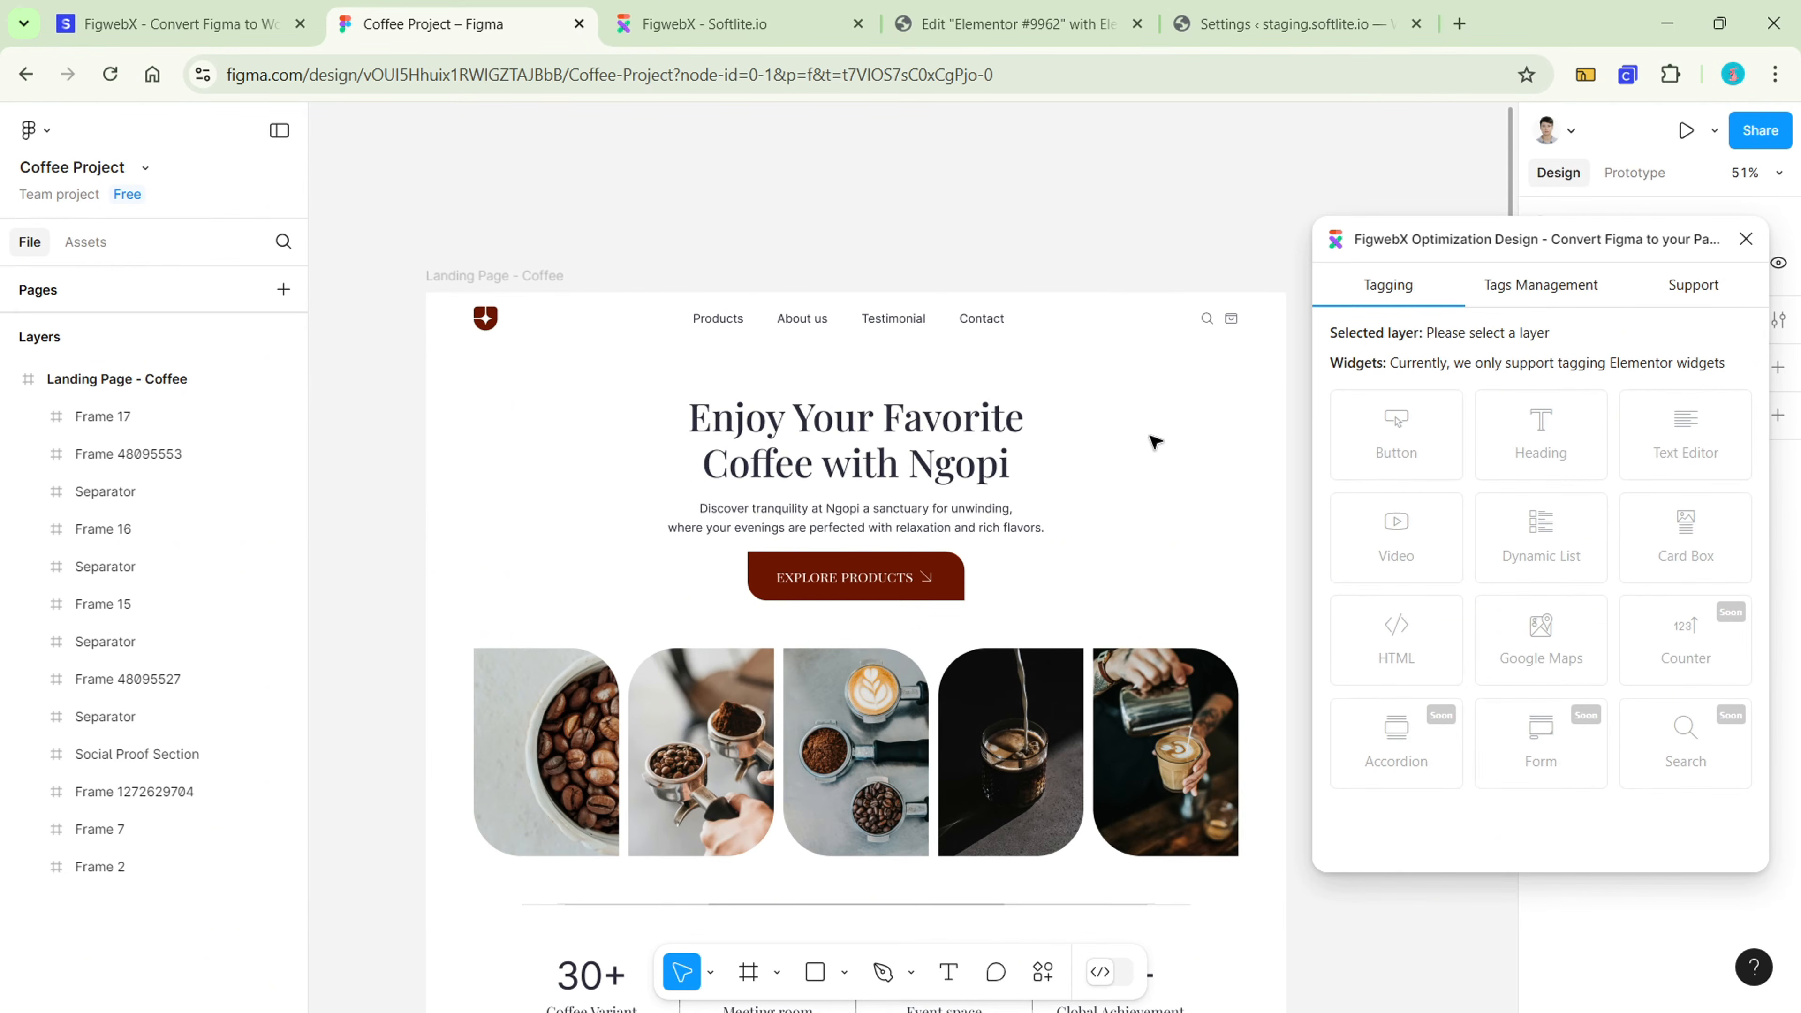
- Tag the "Enjoy Your Favorite Coffee with Ngopi" text layer as a Heading widget with HTML tag H1 and save it
{"action": "left_click", "coordinate": [884, 426]}
{"action": "left_click", "coordinate": [886, 437]}
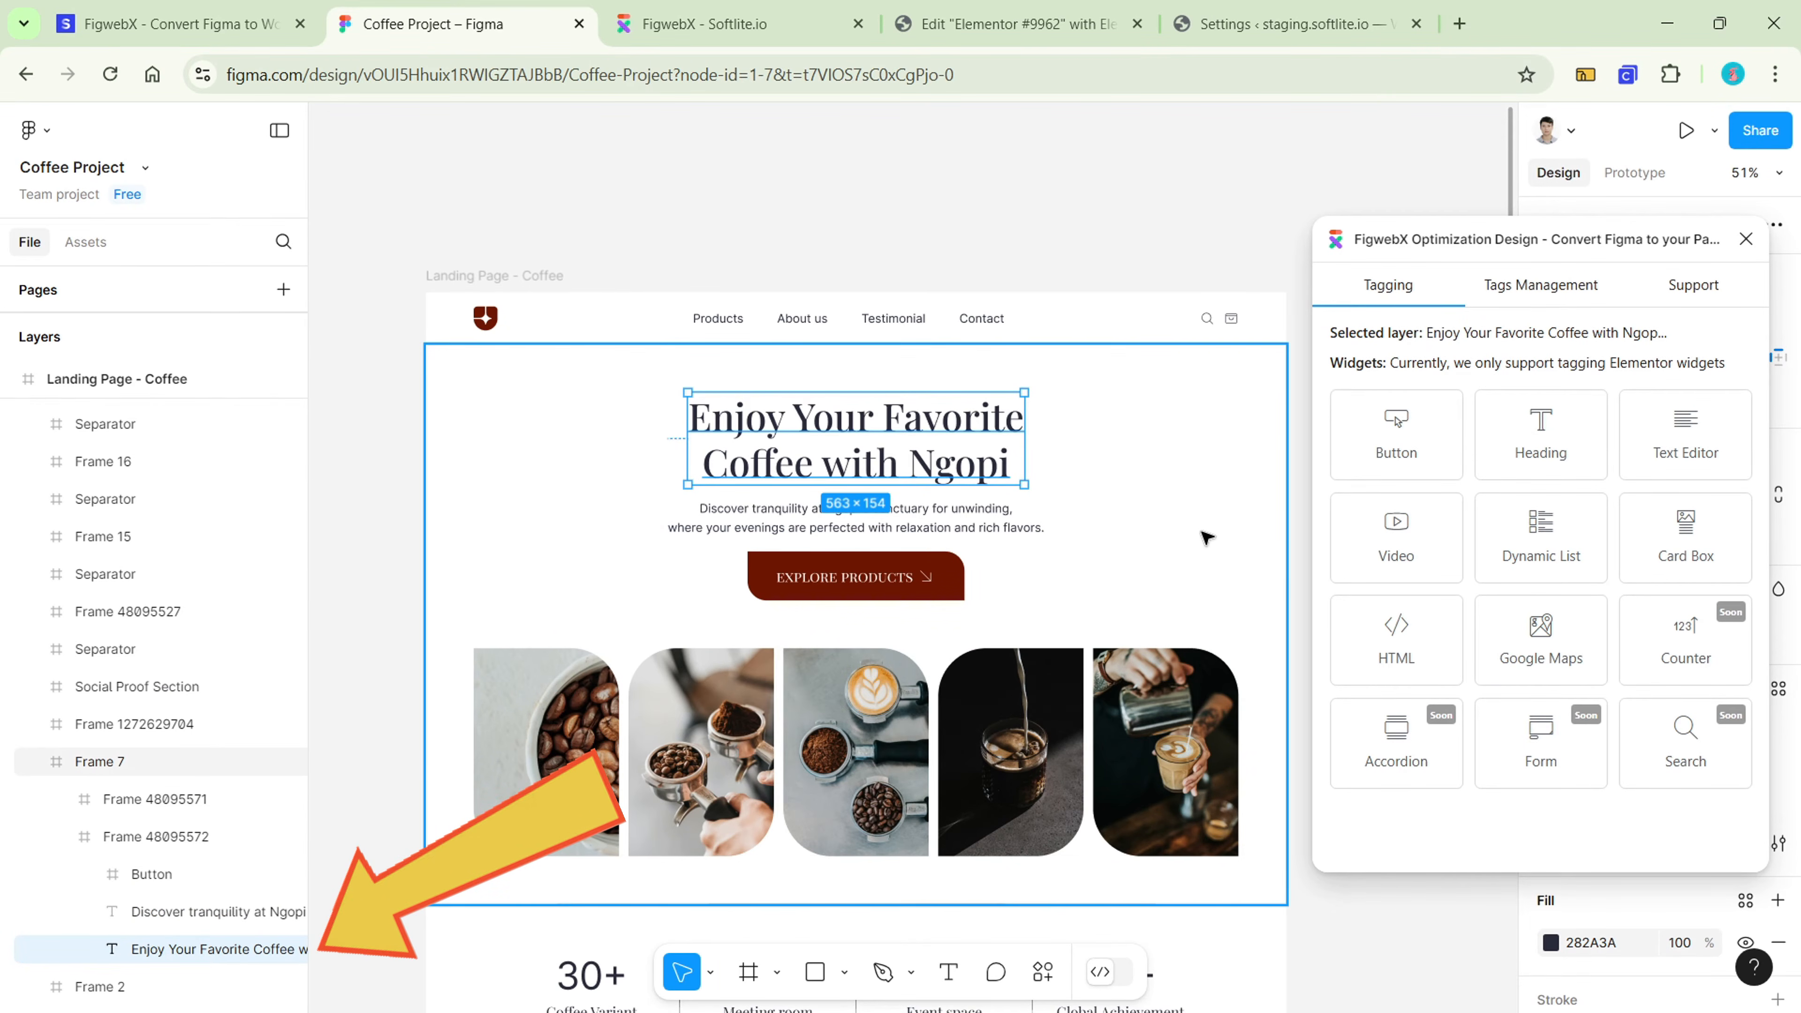
{"action": "left_click", "coordinate": [1581, 451]}
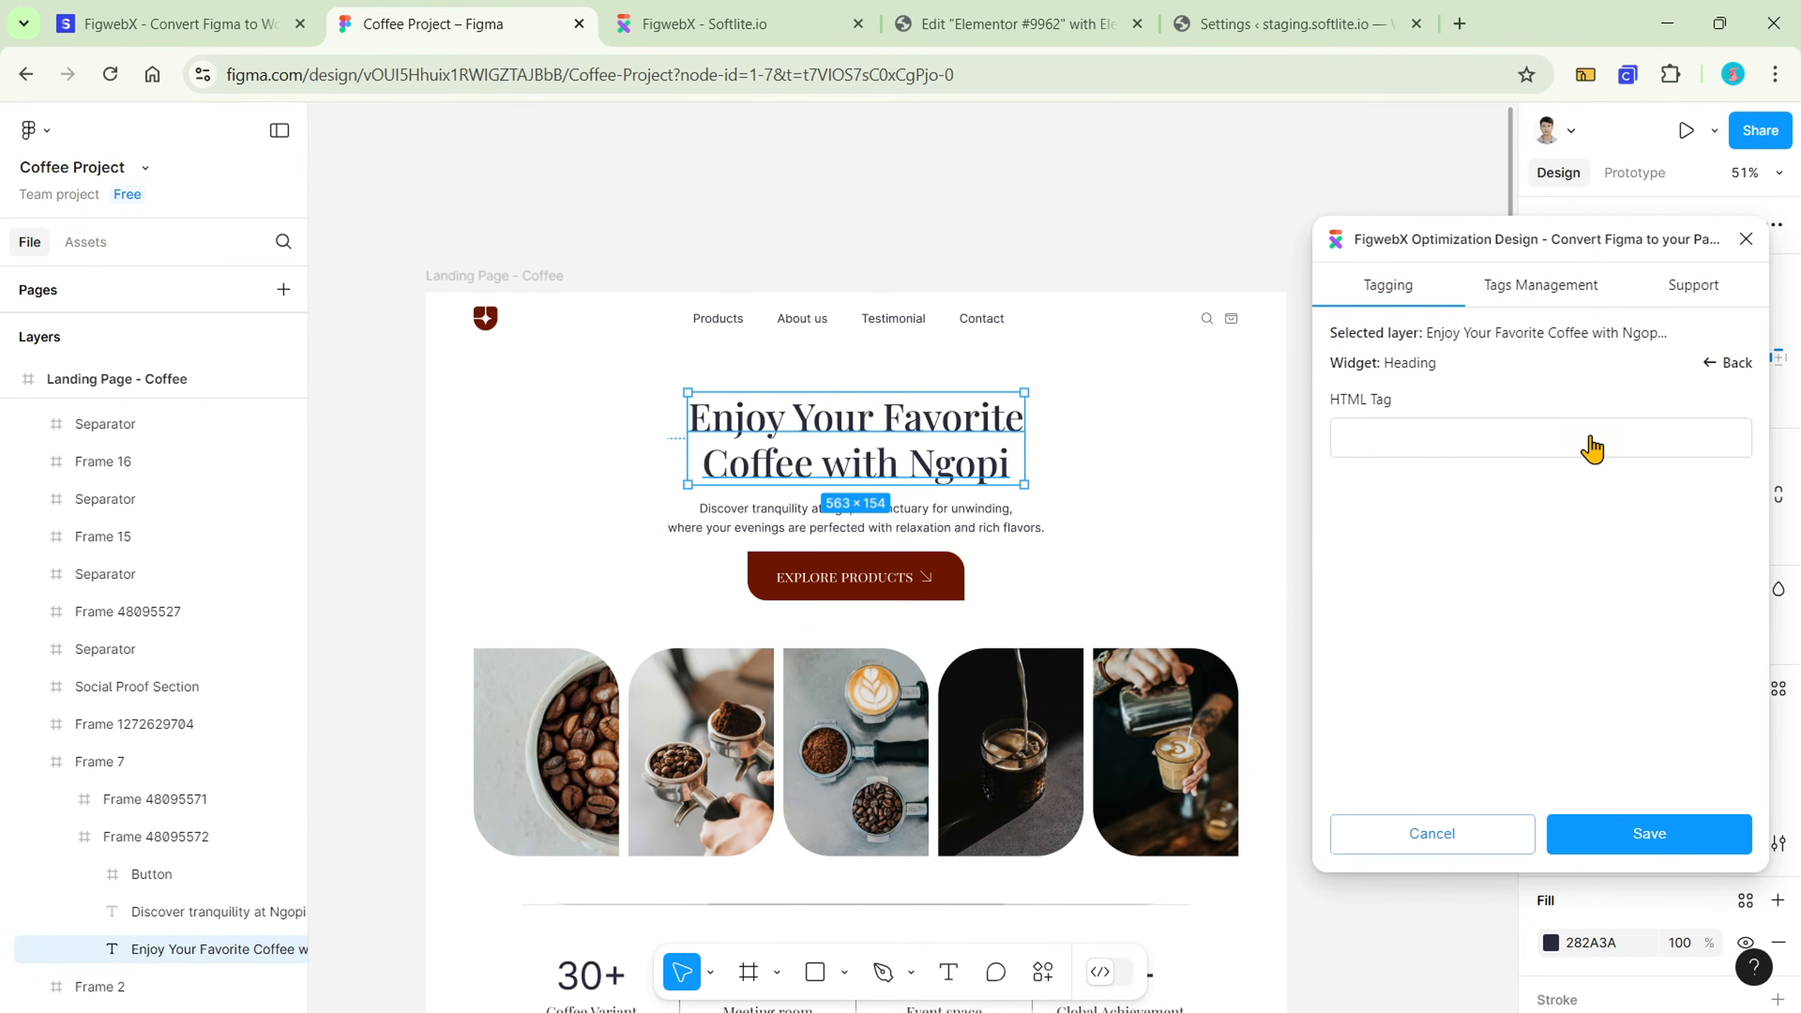
{"action": "left_click", "coordinate": [1638, 444]}
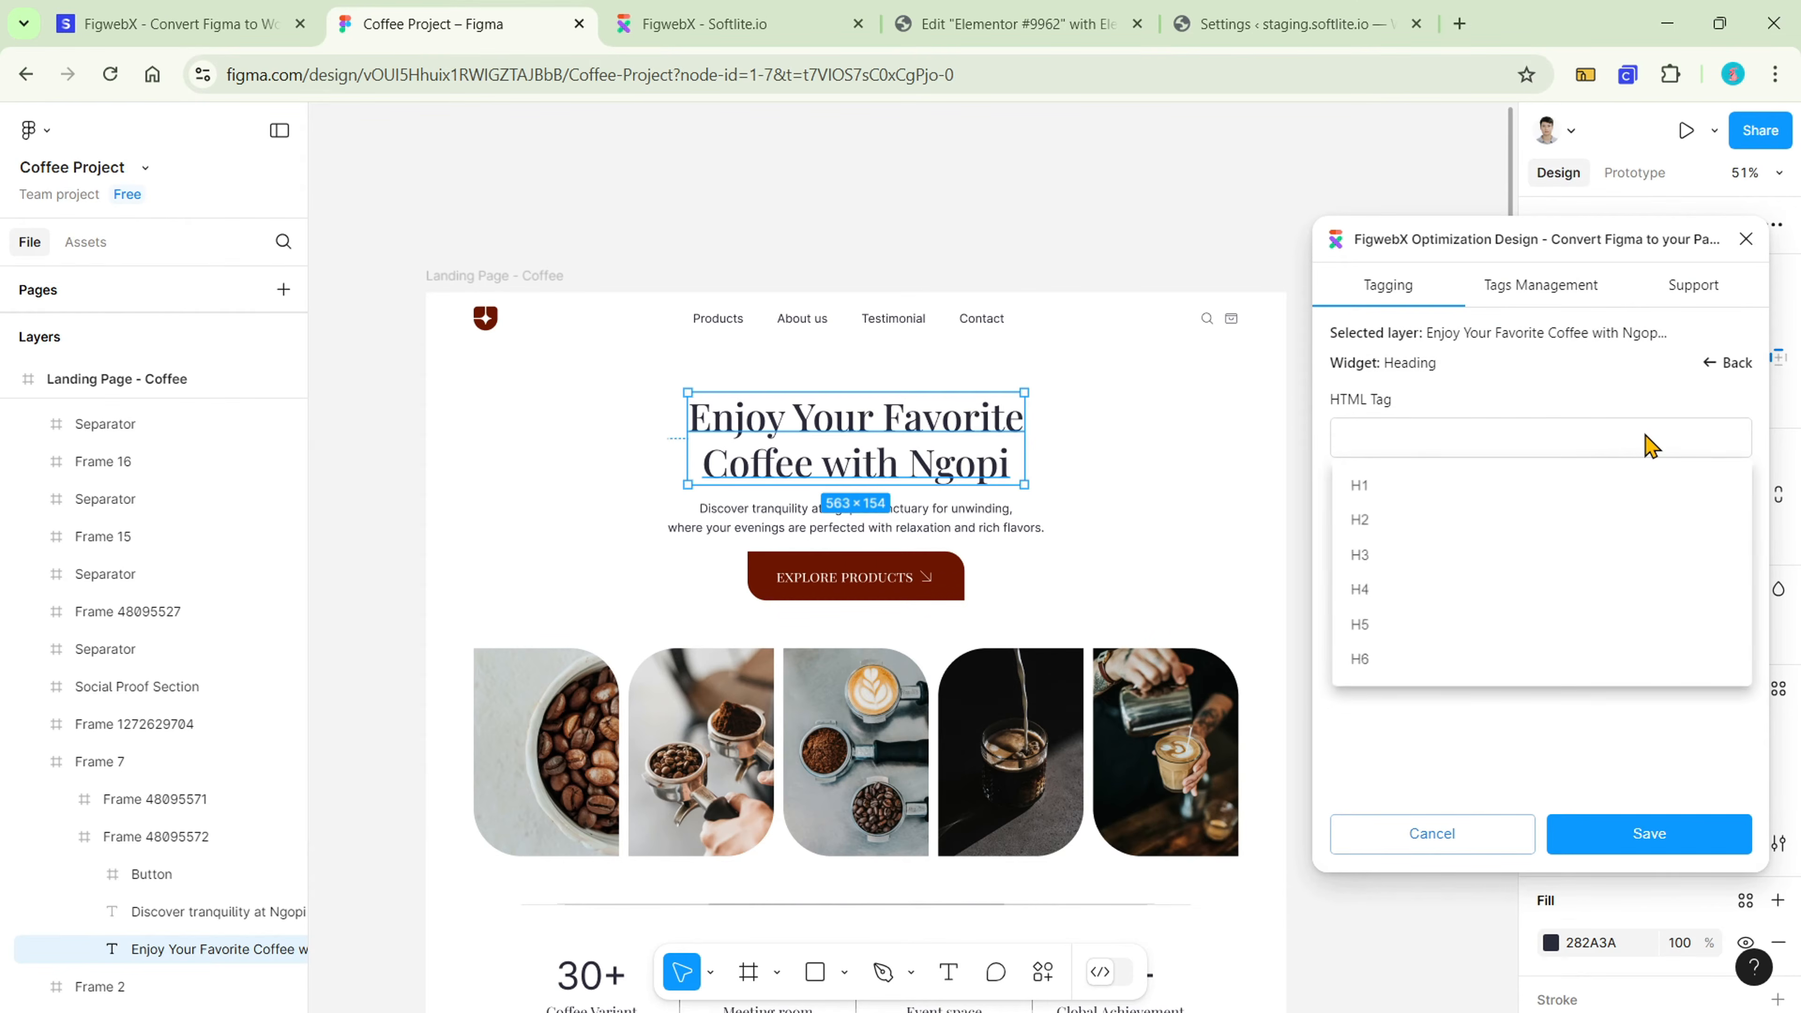
{"action": "left_click", "coordinate": [1654, 500]}
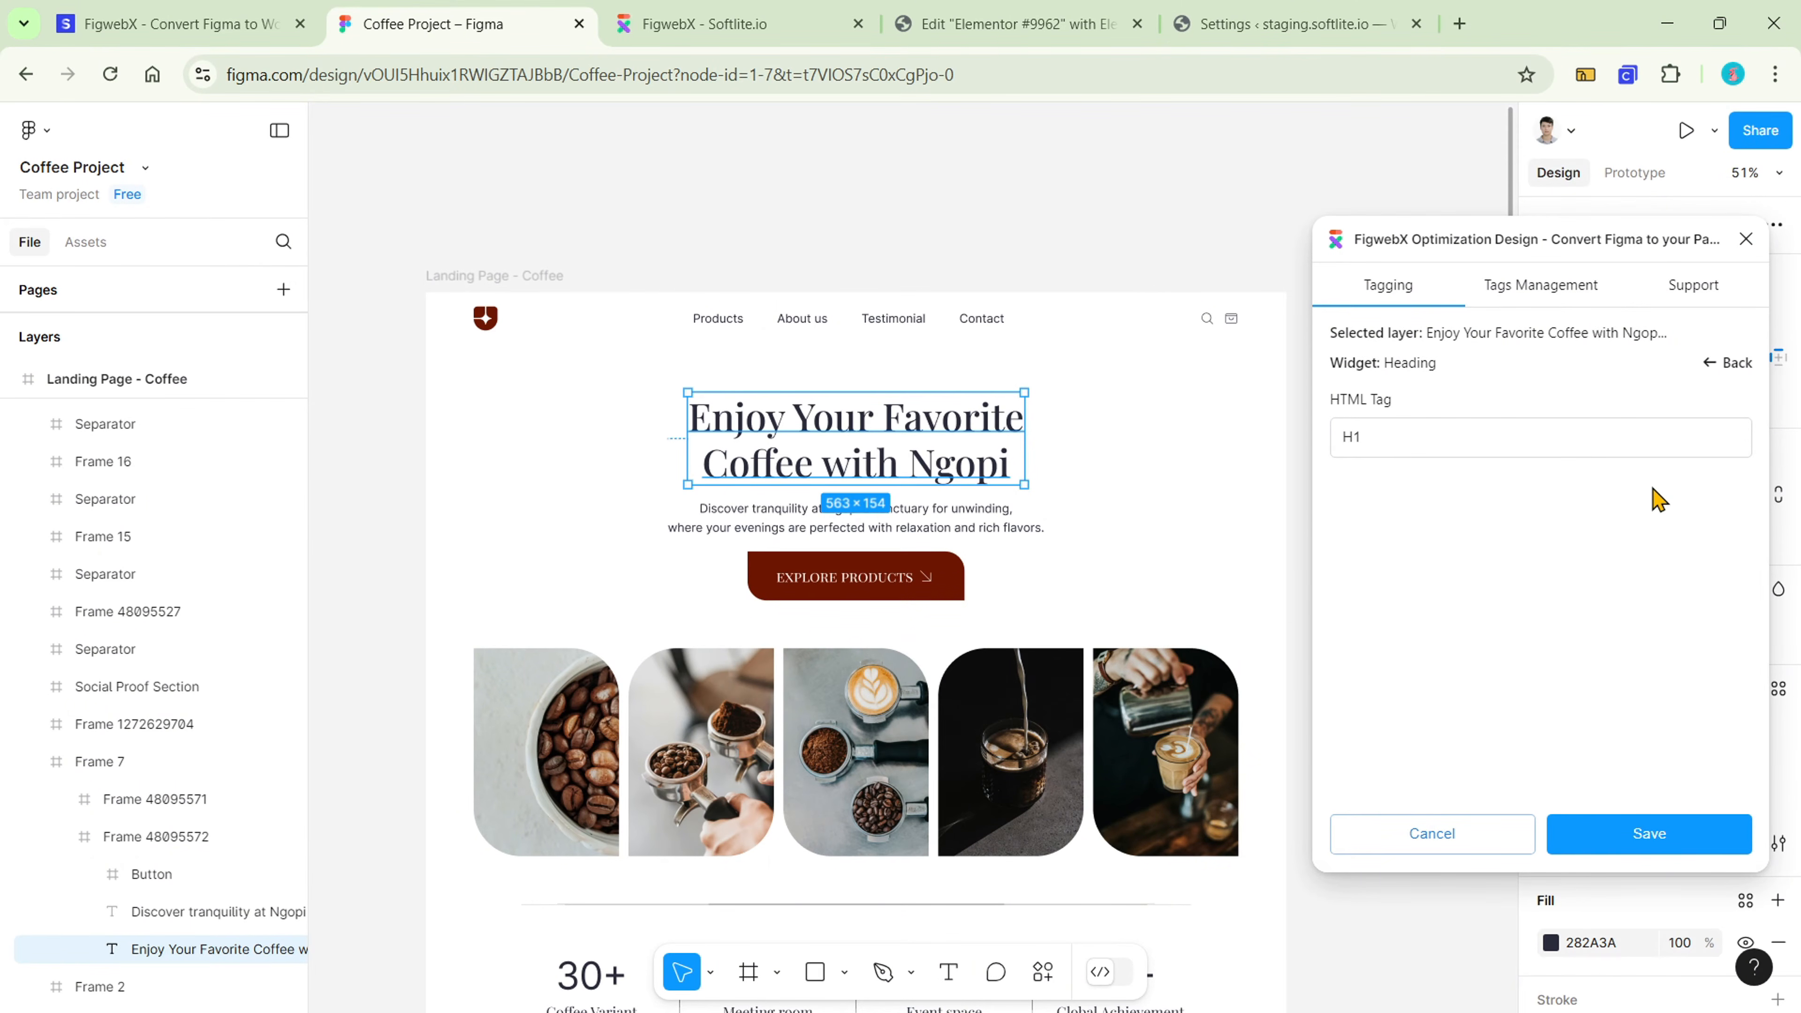
{"action": "left_click", "coordinate": [1648, 836]}
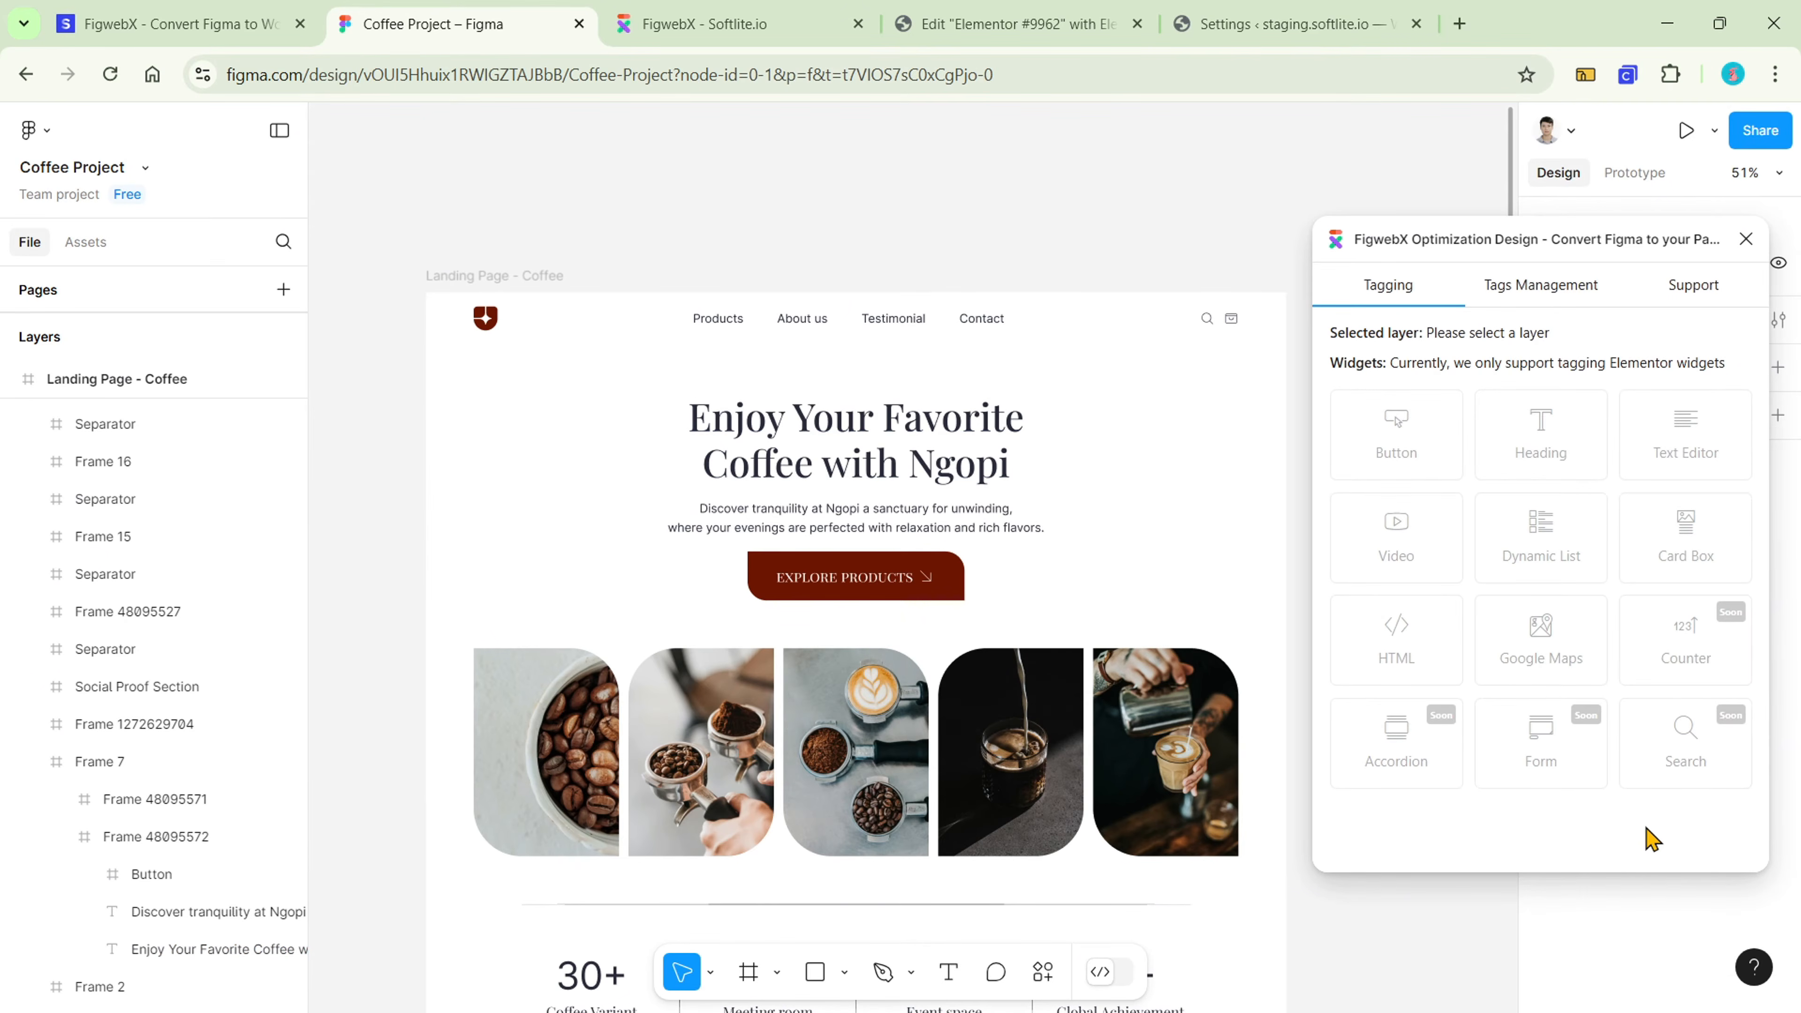
- Reopen the "Enjoy Your Favorite Coffee" heading tag from the list of saved tags and save it again with HTML tag H1
{"action": "left_click", "coordinate": [1540, 285]}
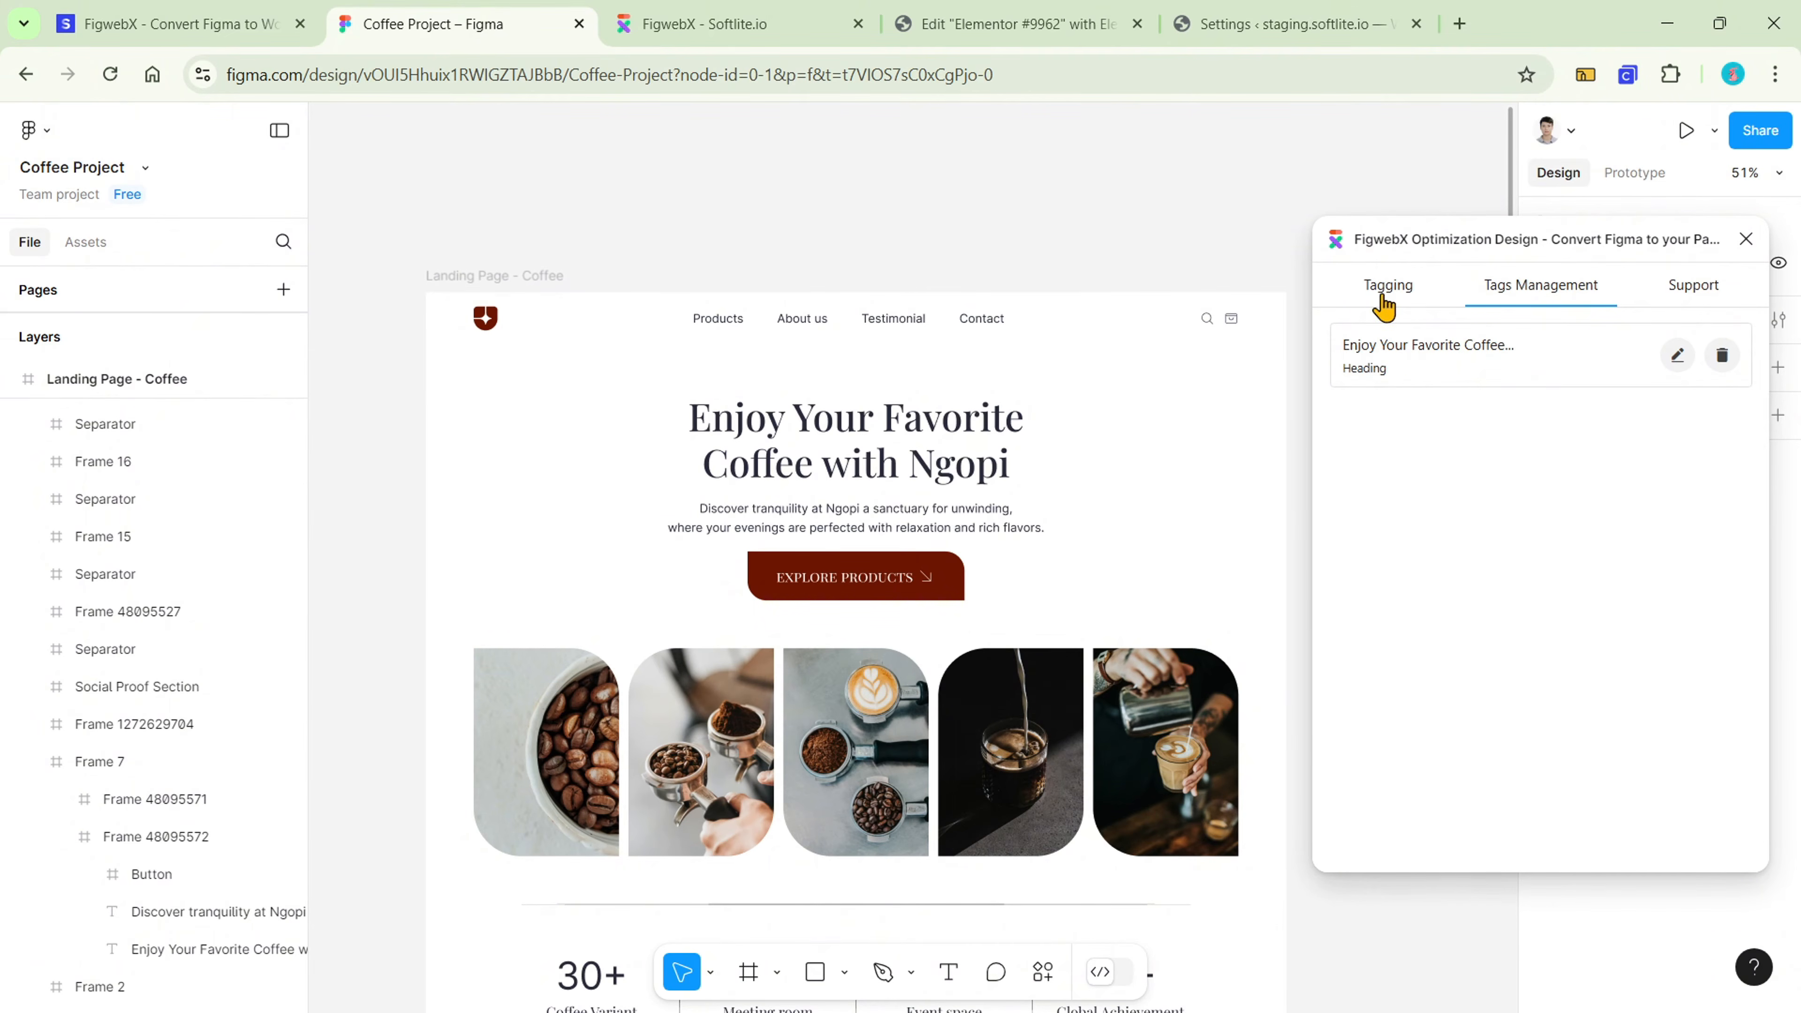
{"action": "left_click", "coordinate": [1675, 356]}
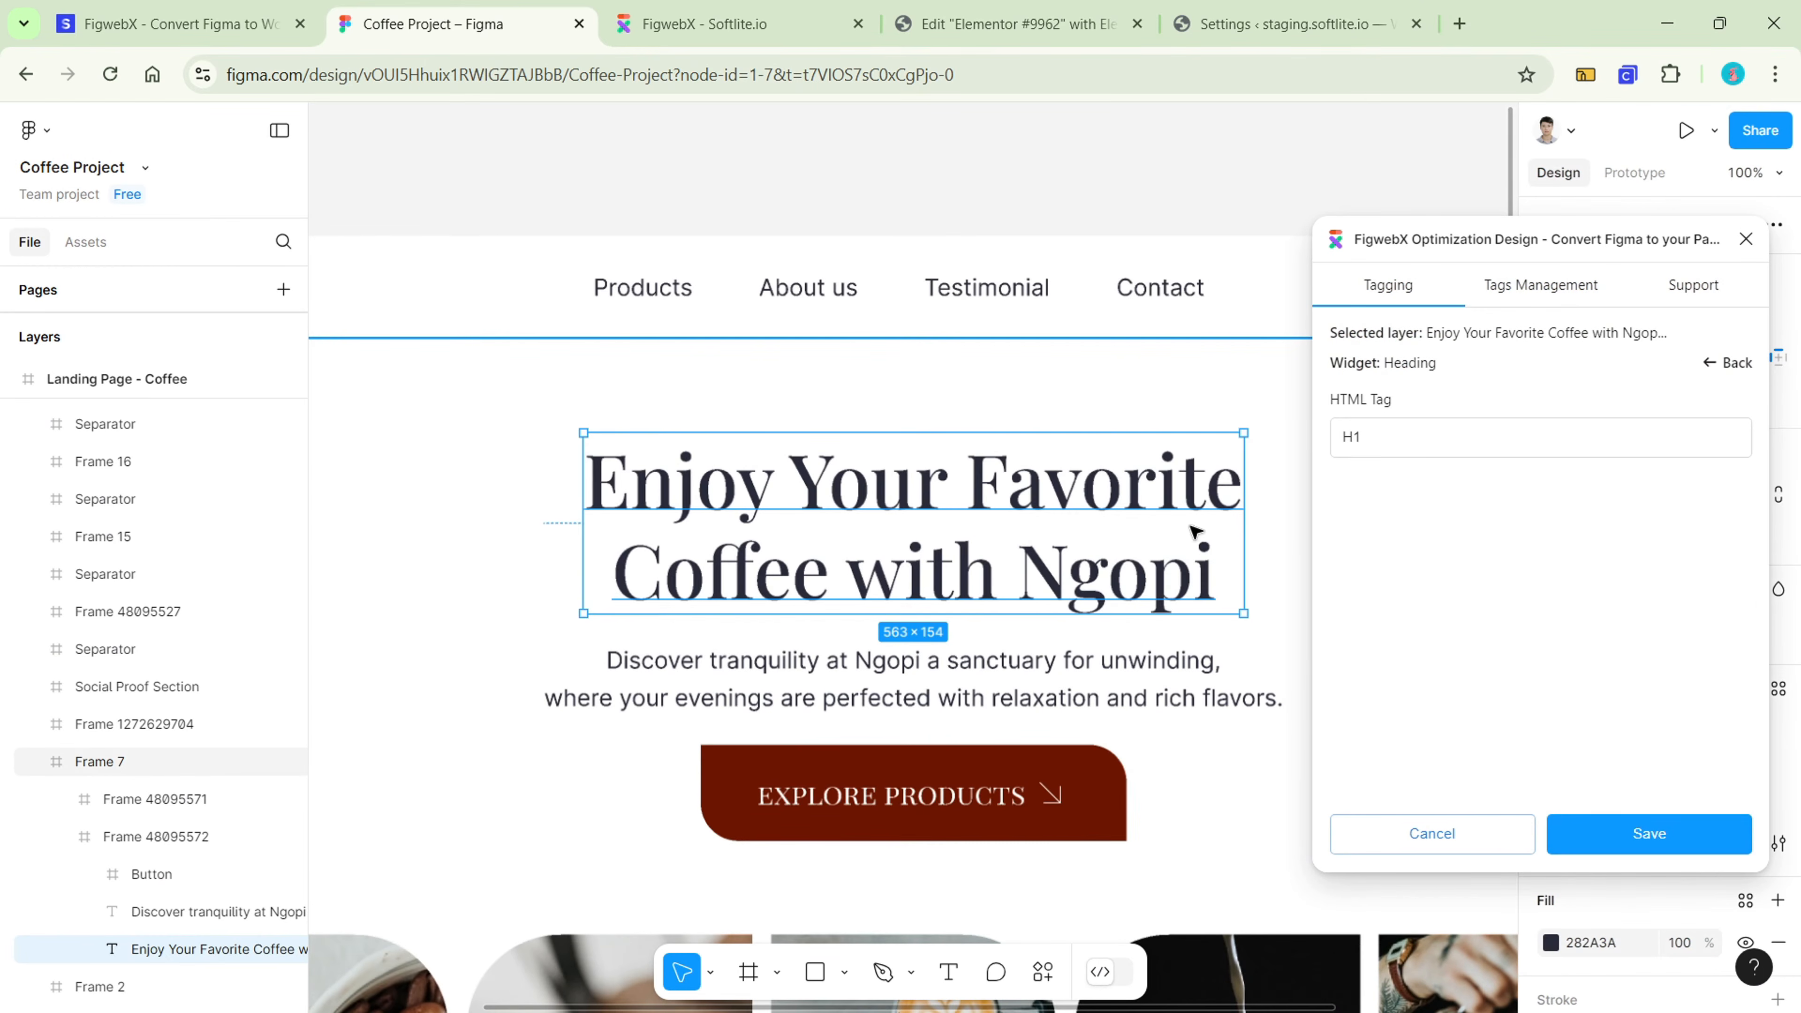
{"action": "left_click", "coordinate": [1620, 850]}
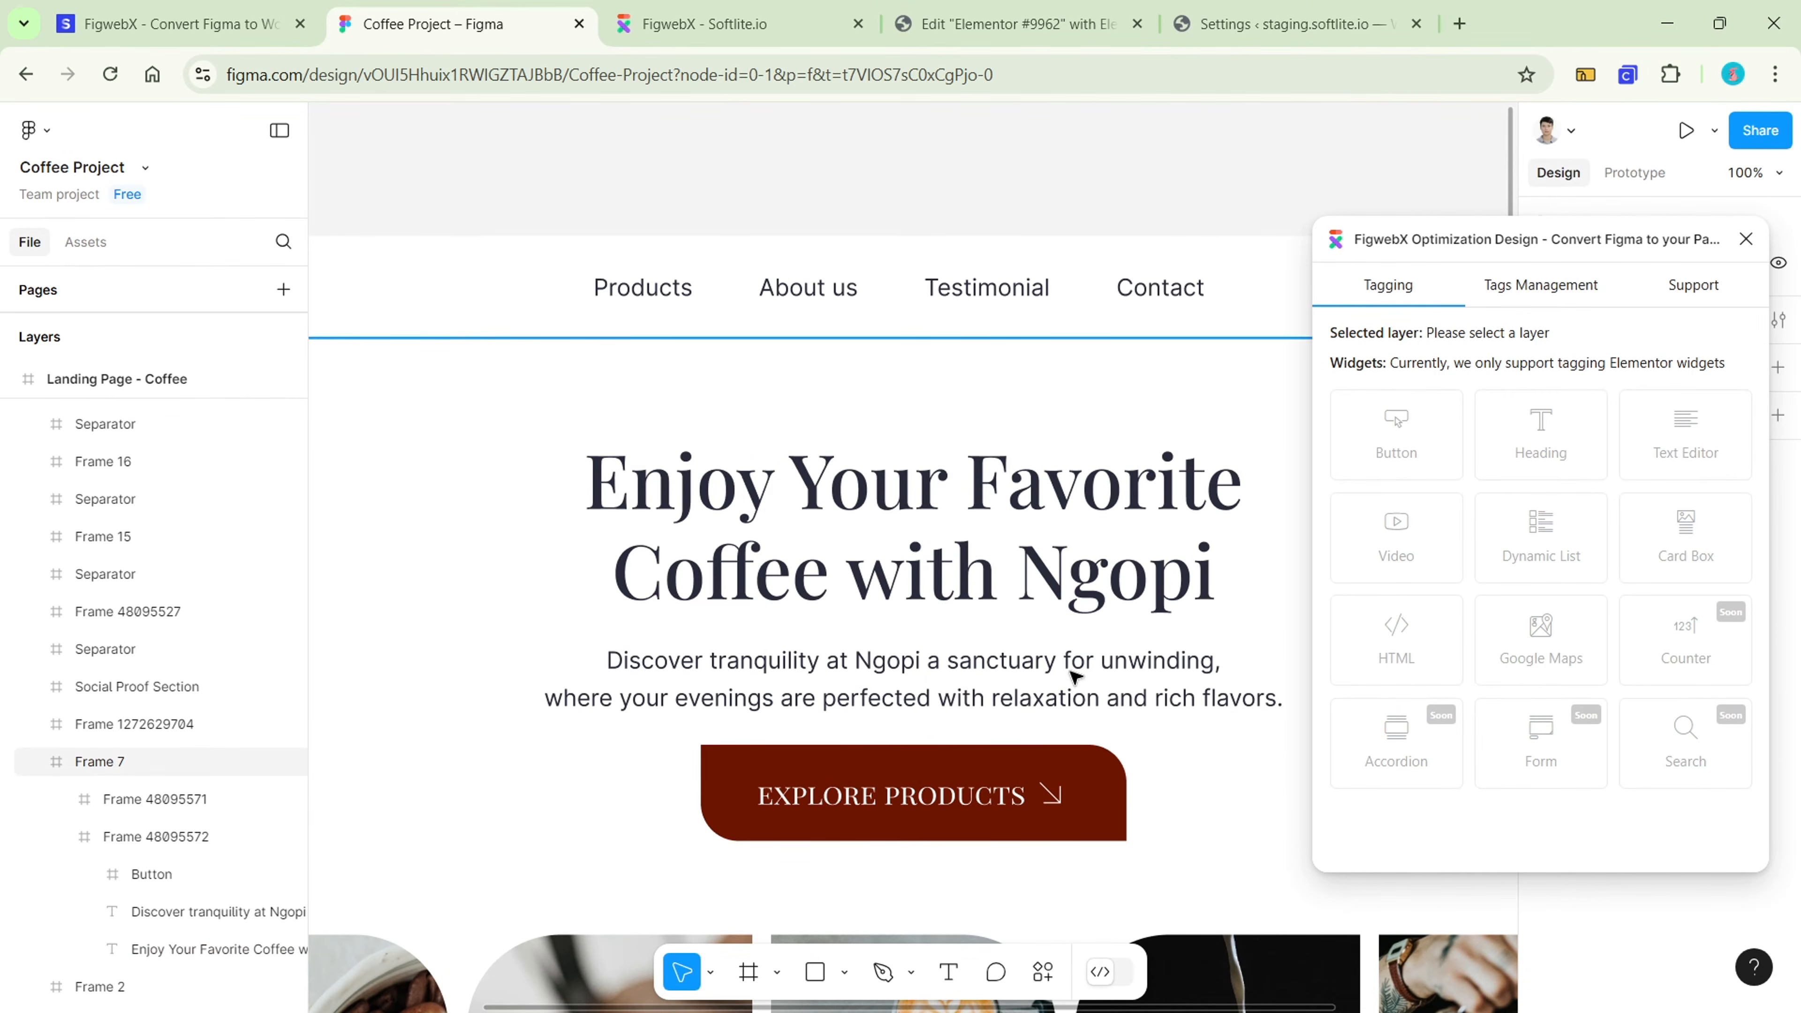
- Select the Explore Products "Button" layer inside Frame 48095572 and assign it the Button widget
{"action": "scroll", "coordinate": [1074, 675], "scroll_direction": "down", "scroll_amount": 2}
{"action": "left_click", "coordinate": [1074, 558]}
{"action": "scroll", "coordinate": [1074, 558], "scroll_direction": "down", "scroll_amount": 2}
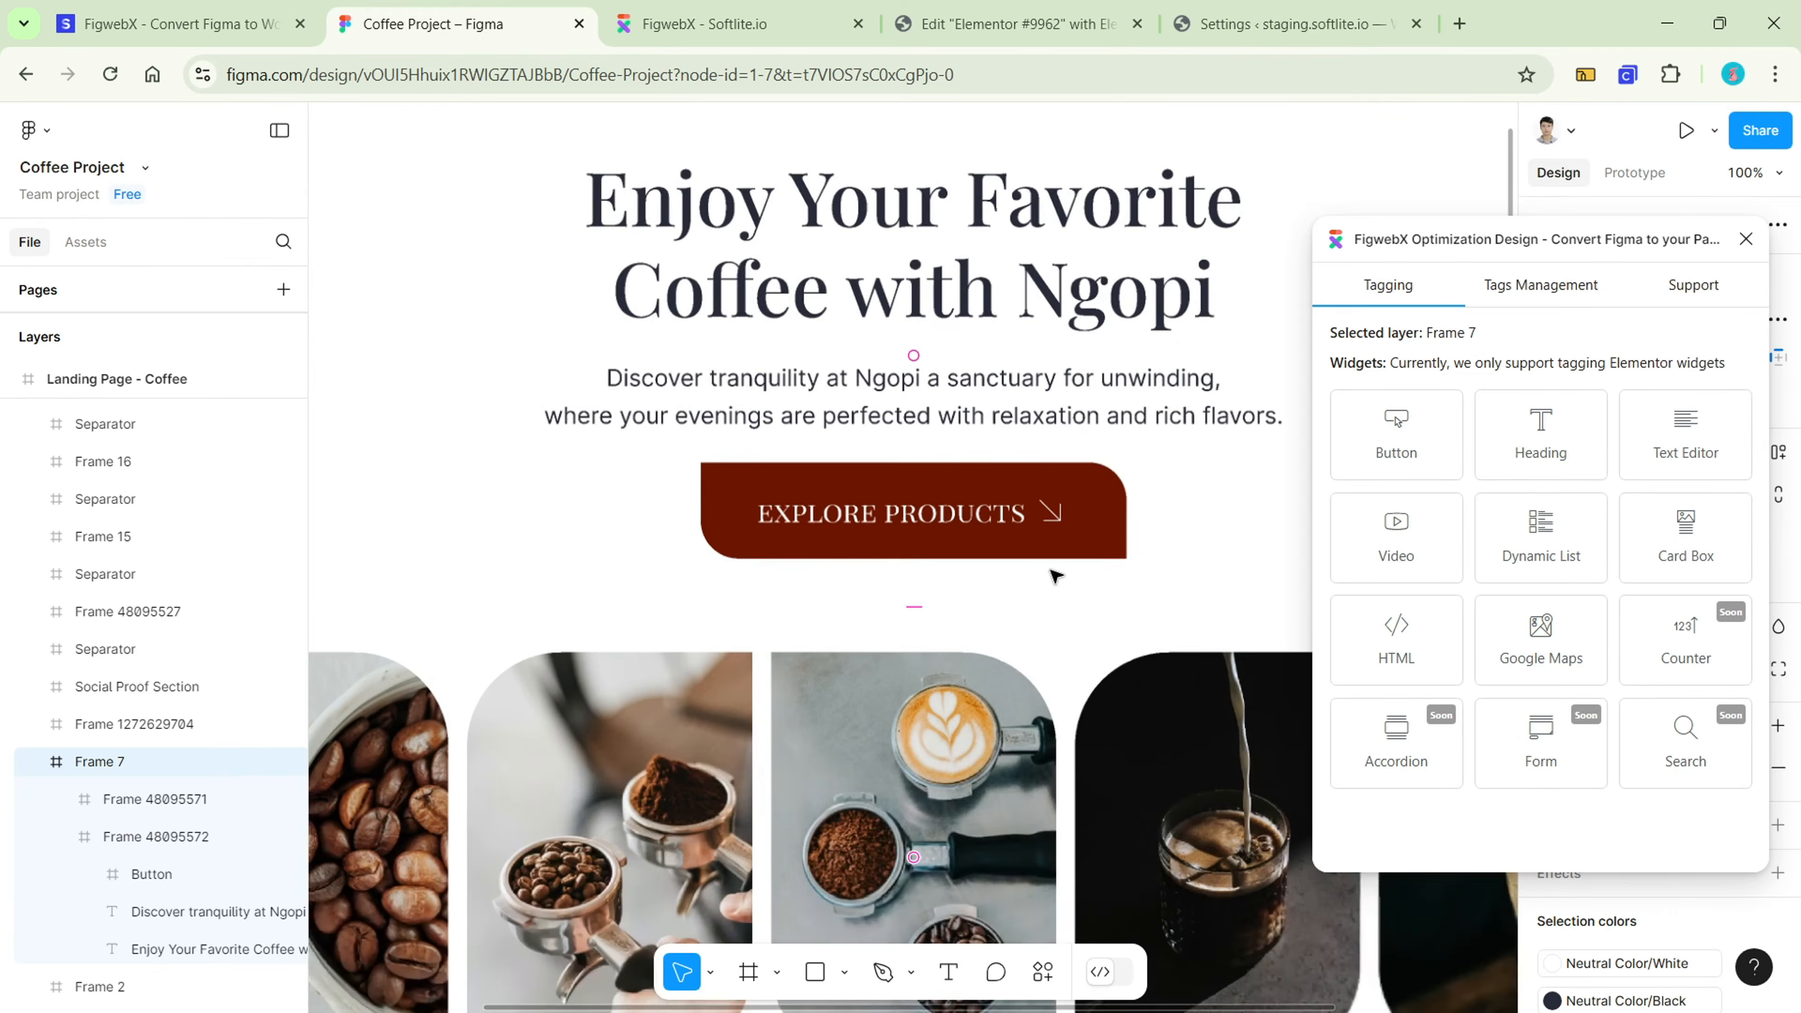
{"action": "left_click", "coordinate": [1110, 513]}
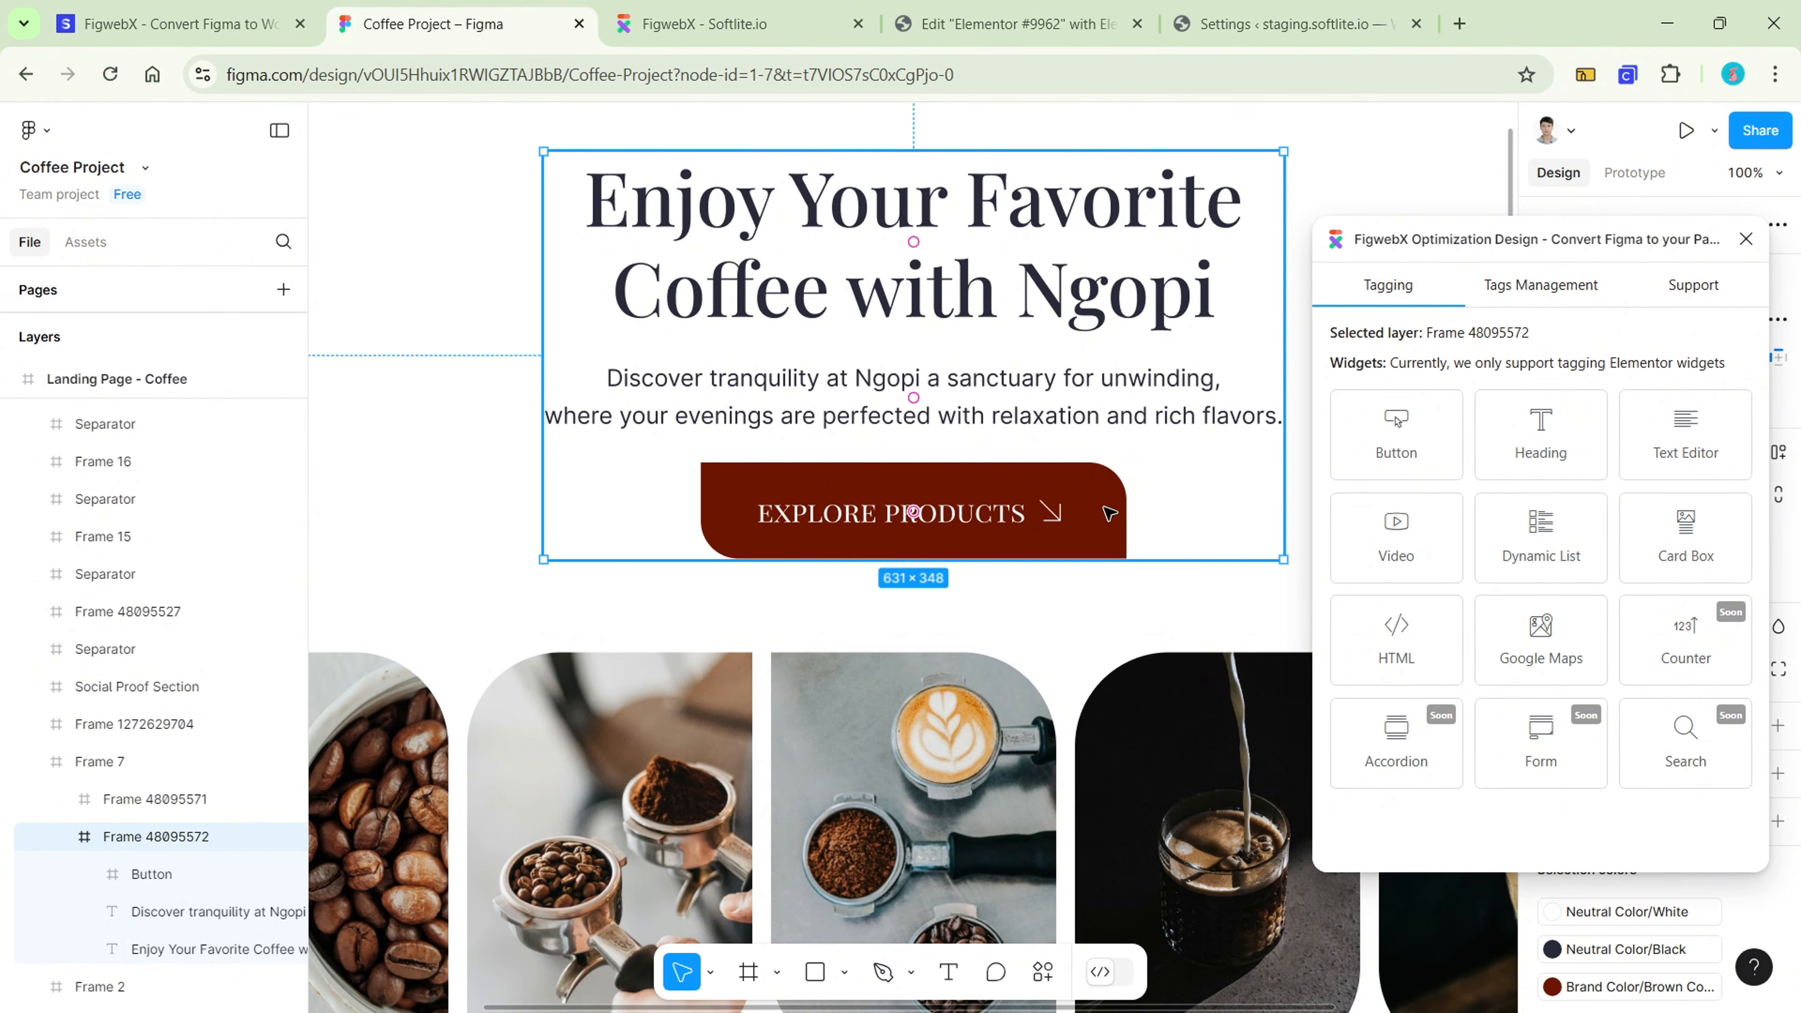
{"action": "left_click", "coordinate": [1110, 513]}
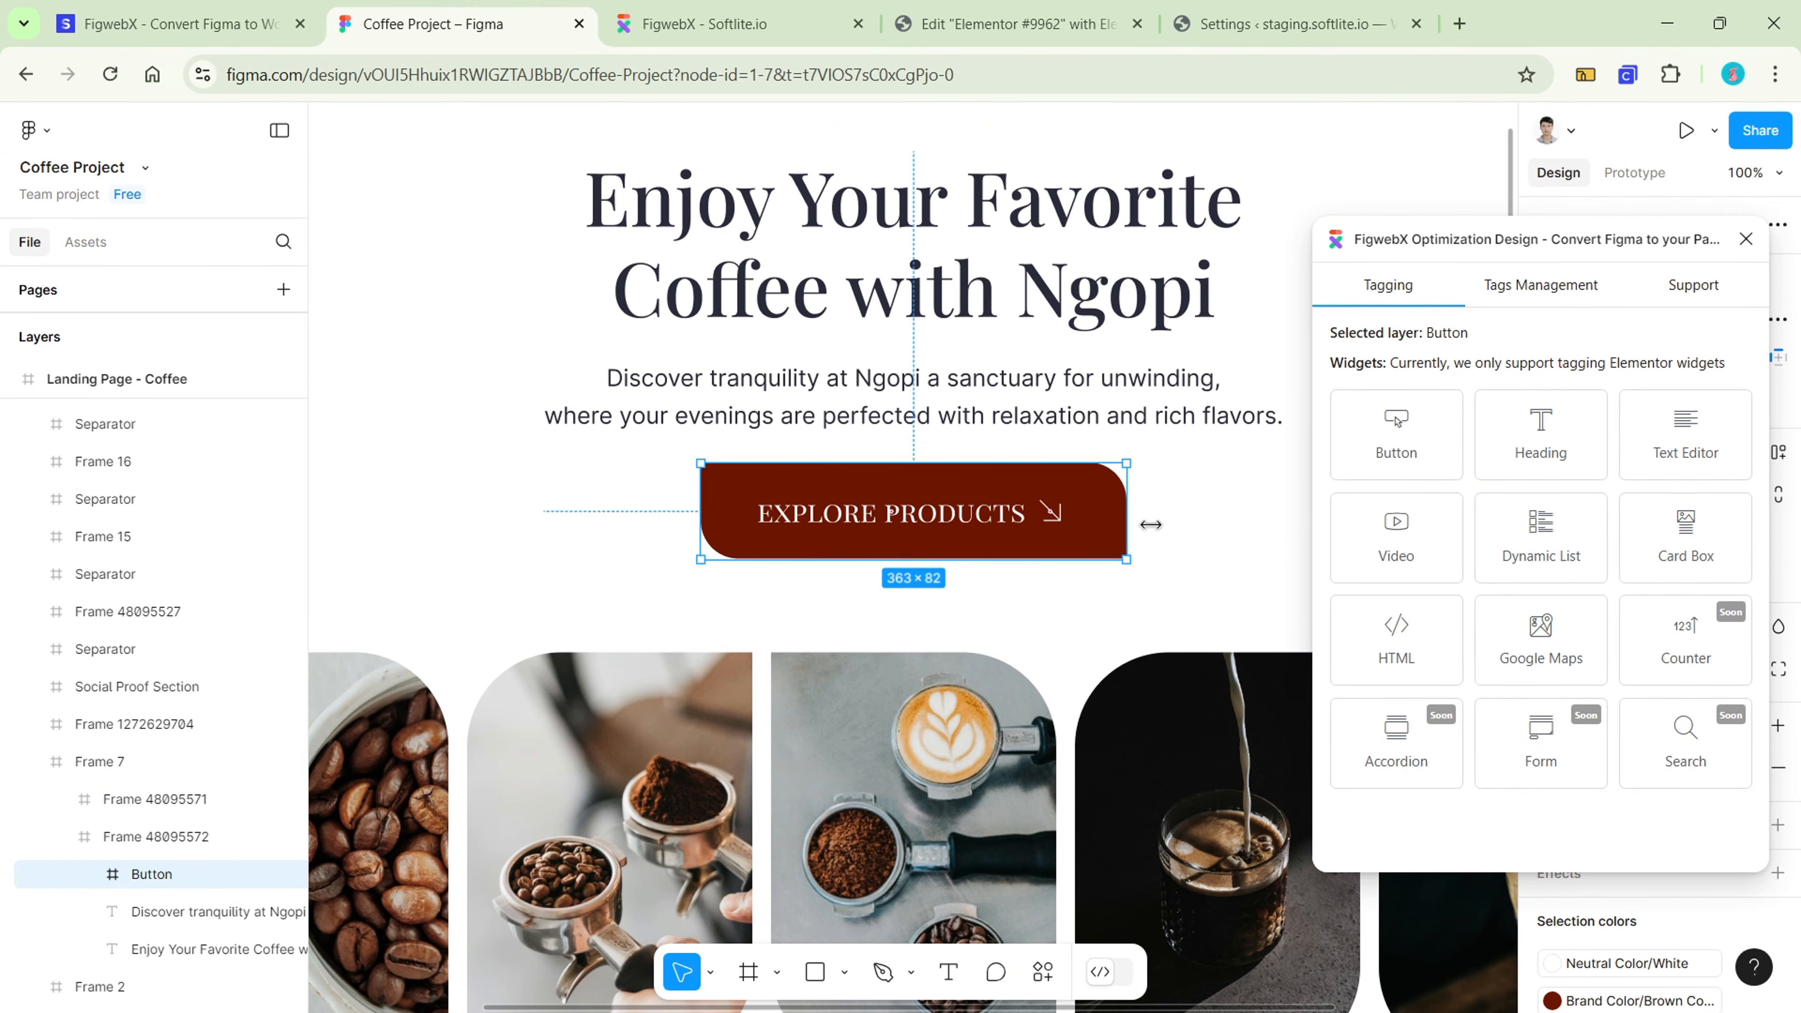
{"action": "left_click", "coordinate": [1394, 454]}
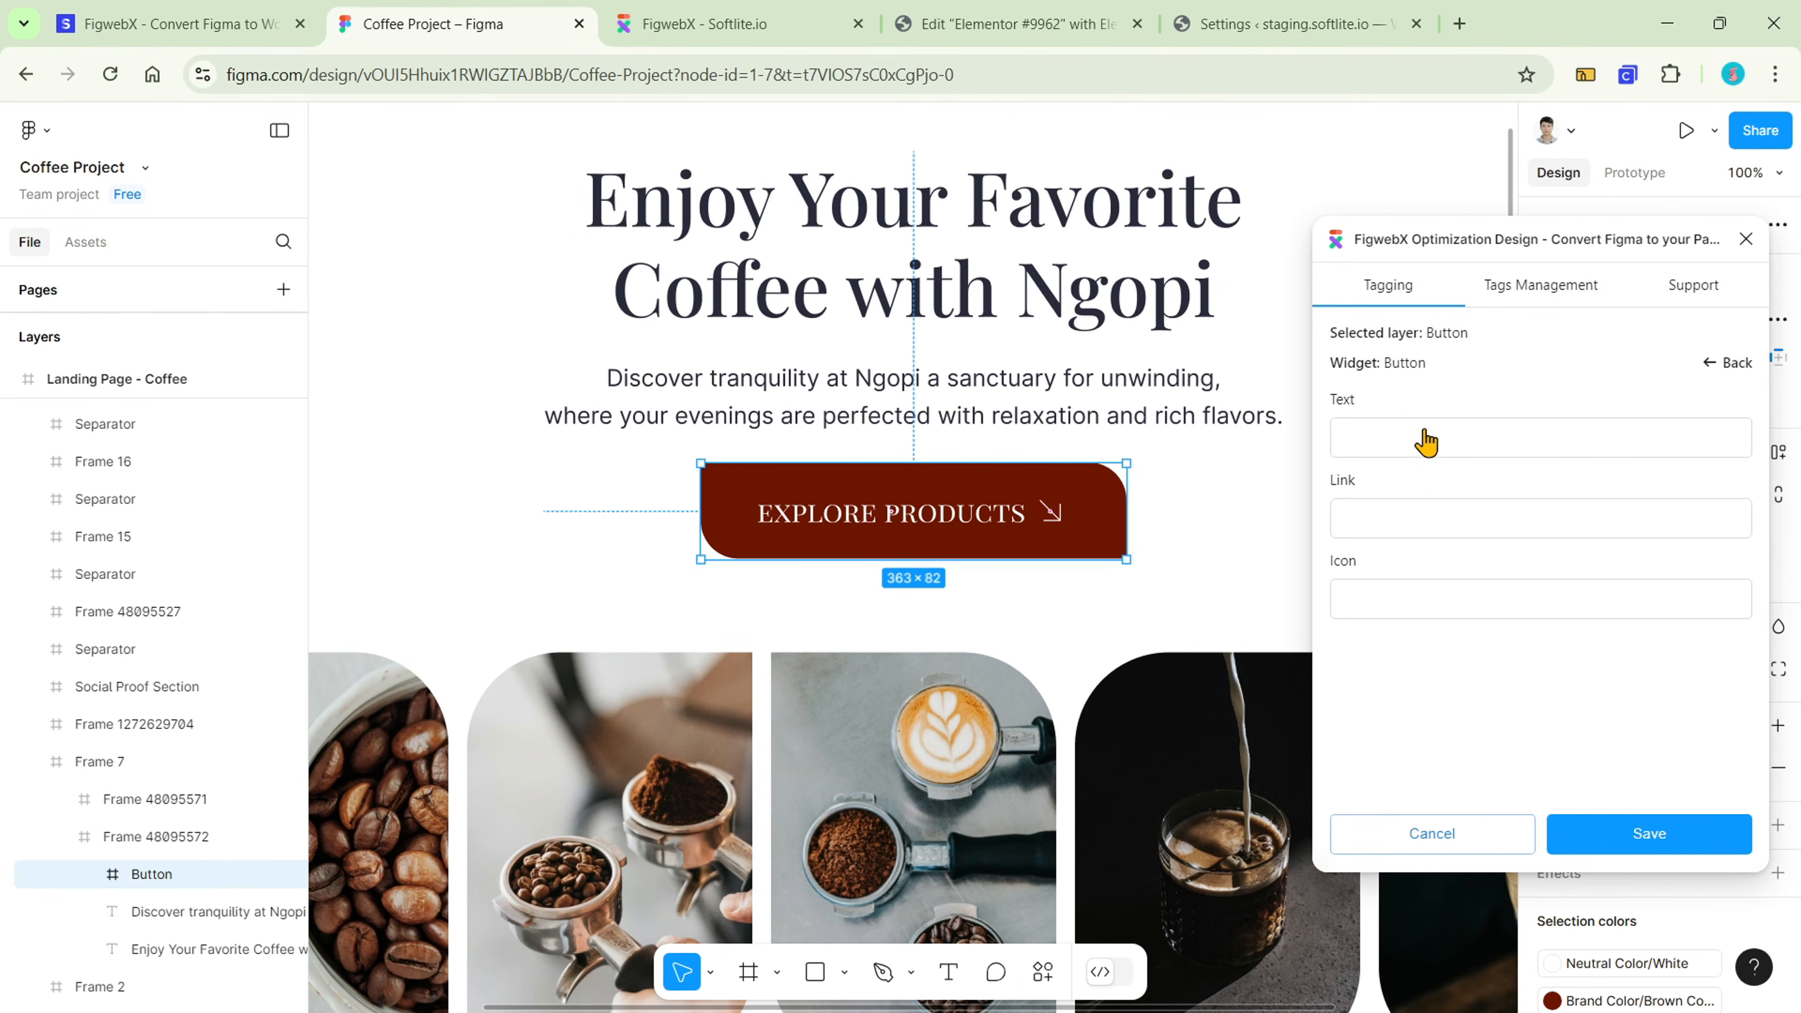
- Set the button tag's text to "explore products", link to #products and icon to ArrowDownRight, save it and check the saved tags
{"action": "left_click", "coordinate": [1459, 440]}
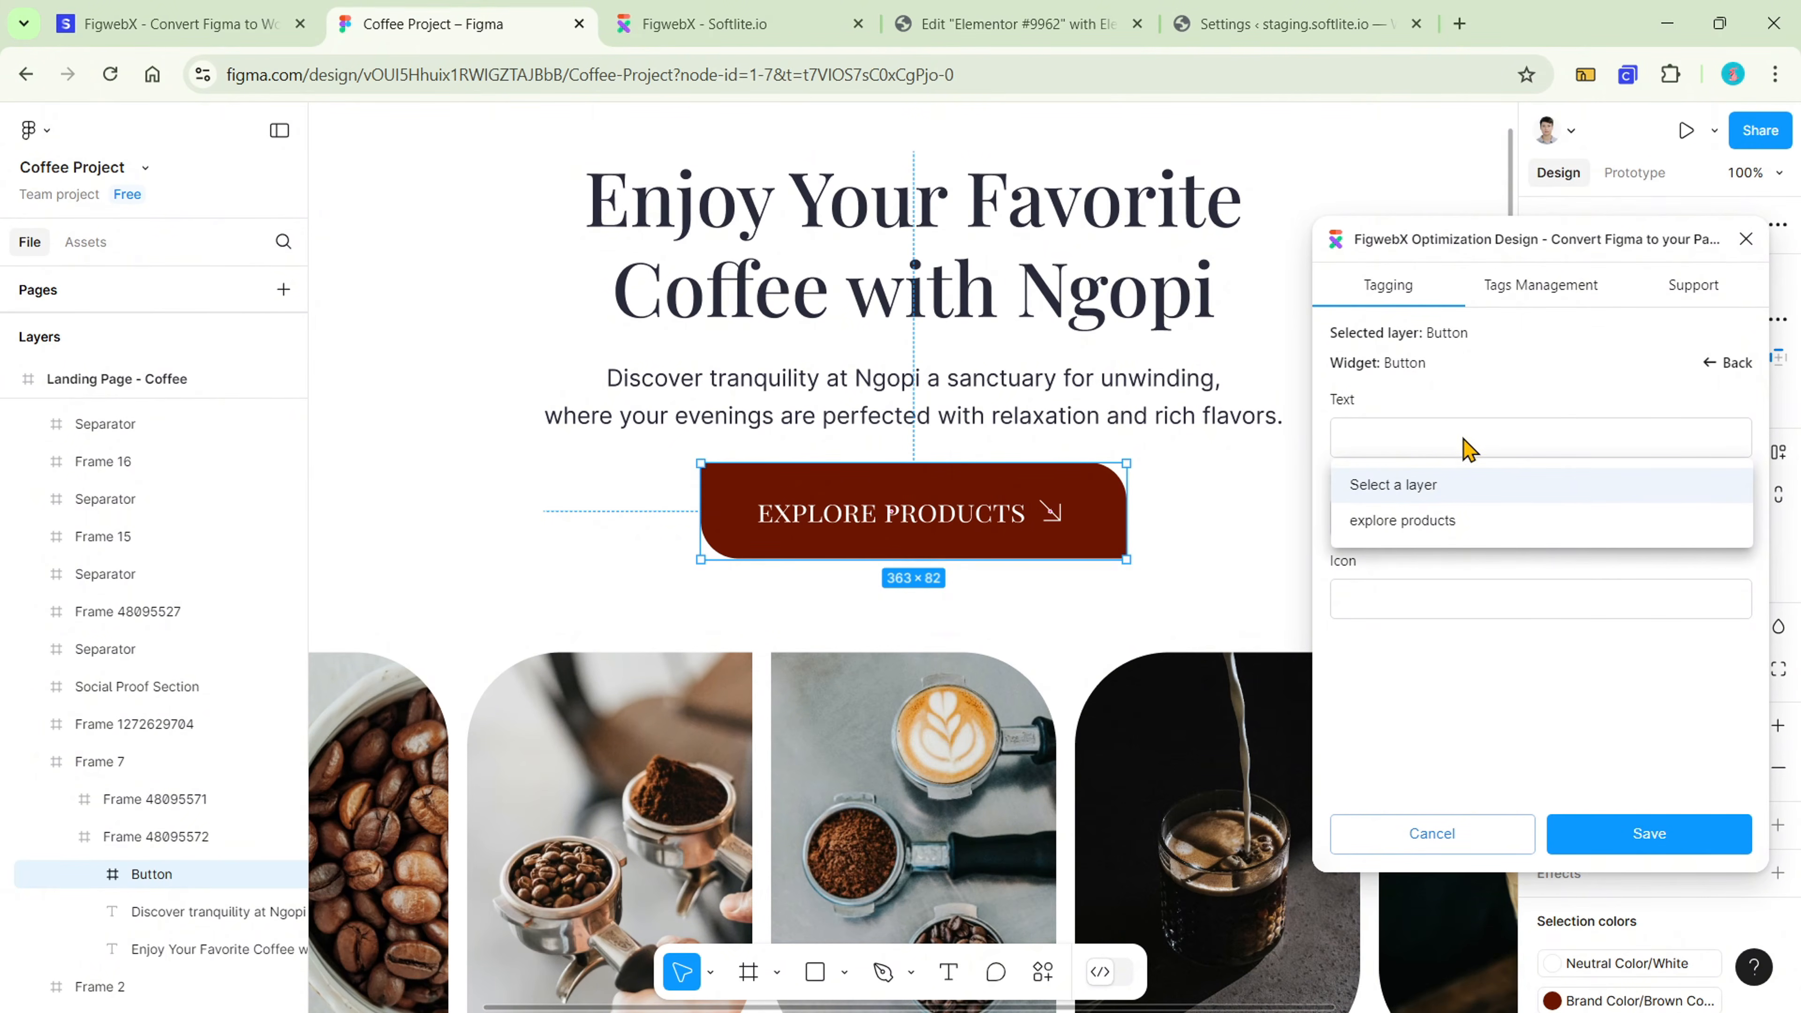
{"action": "left_click", "coordinate": [1516, 522]}
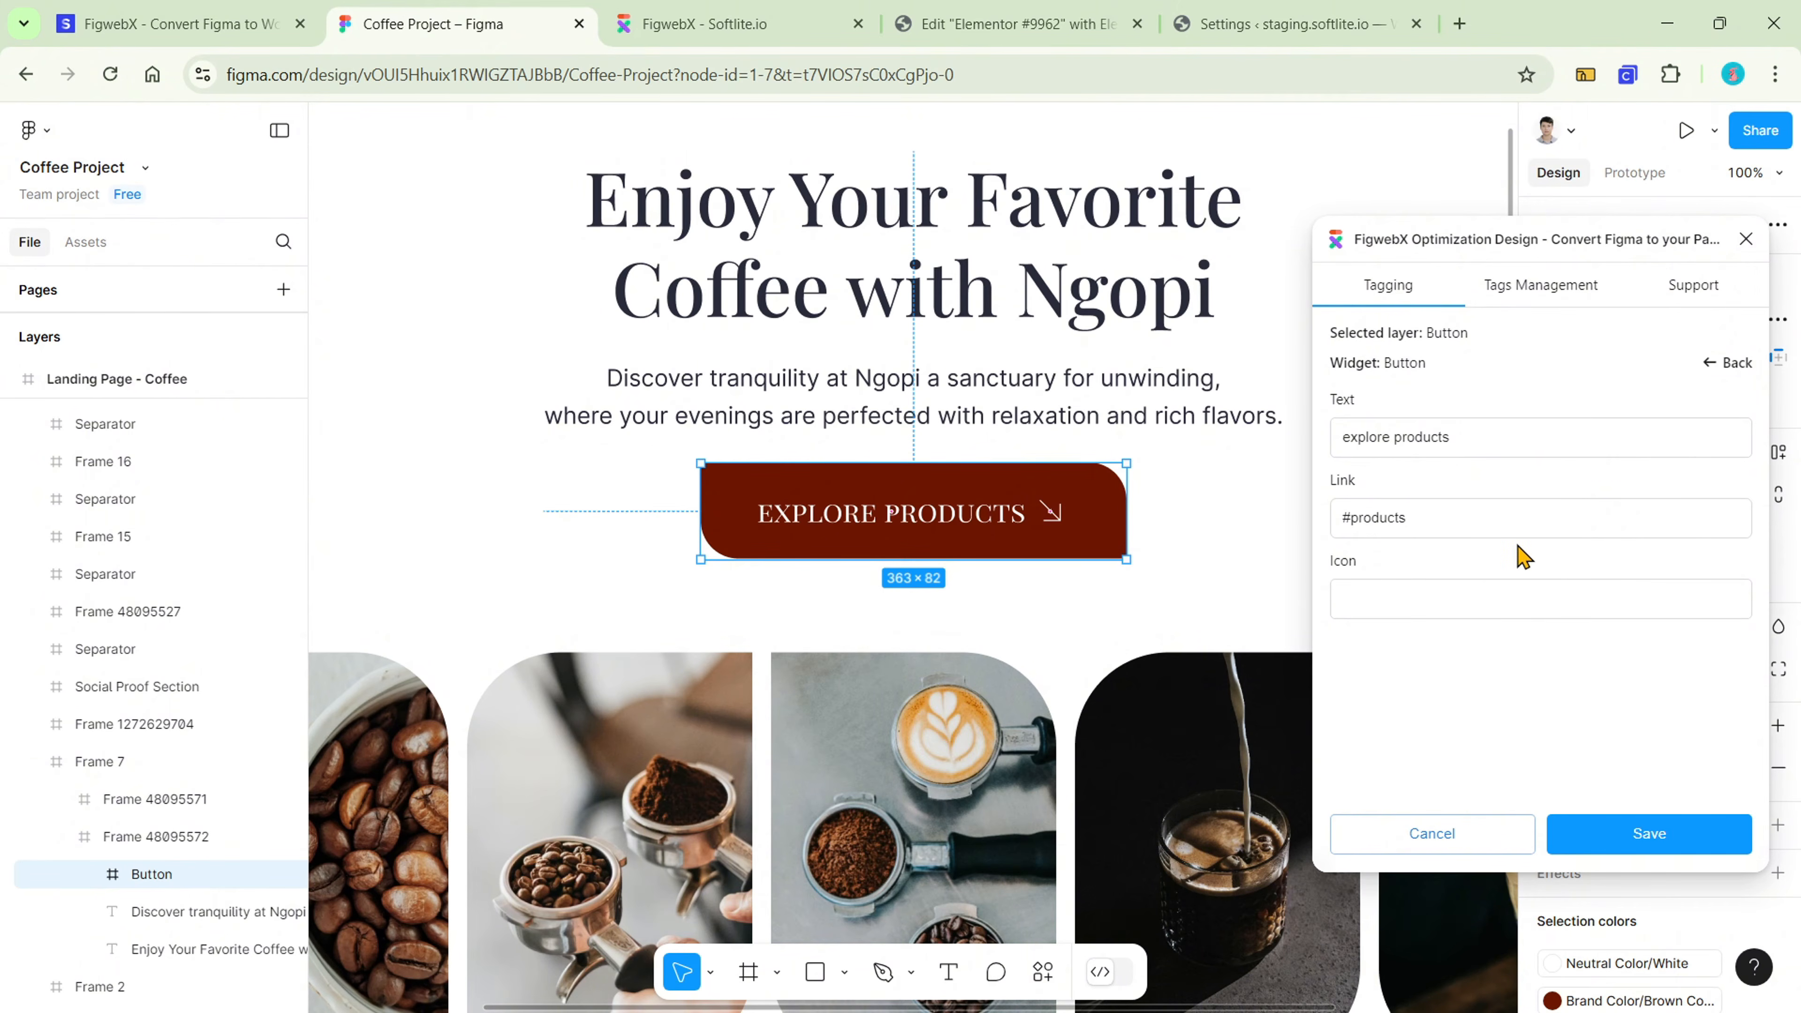
{"action": "left_click", "coordinate": [1439, 601]}
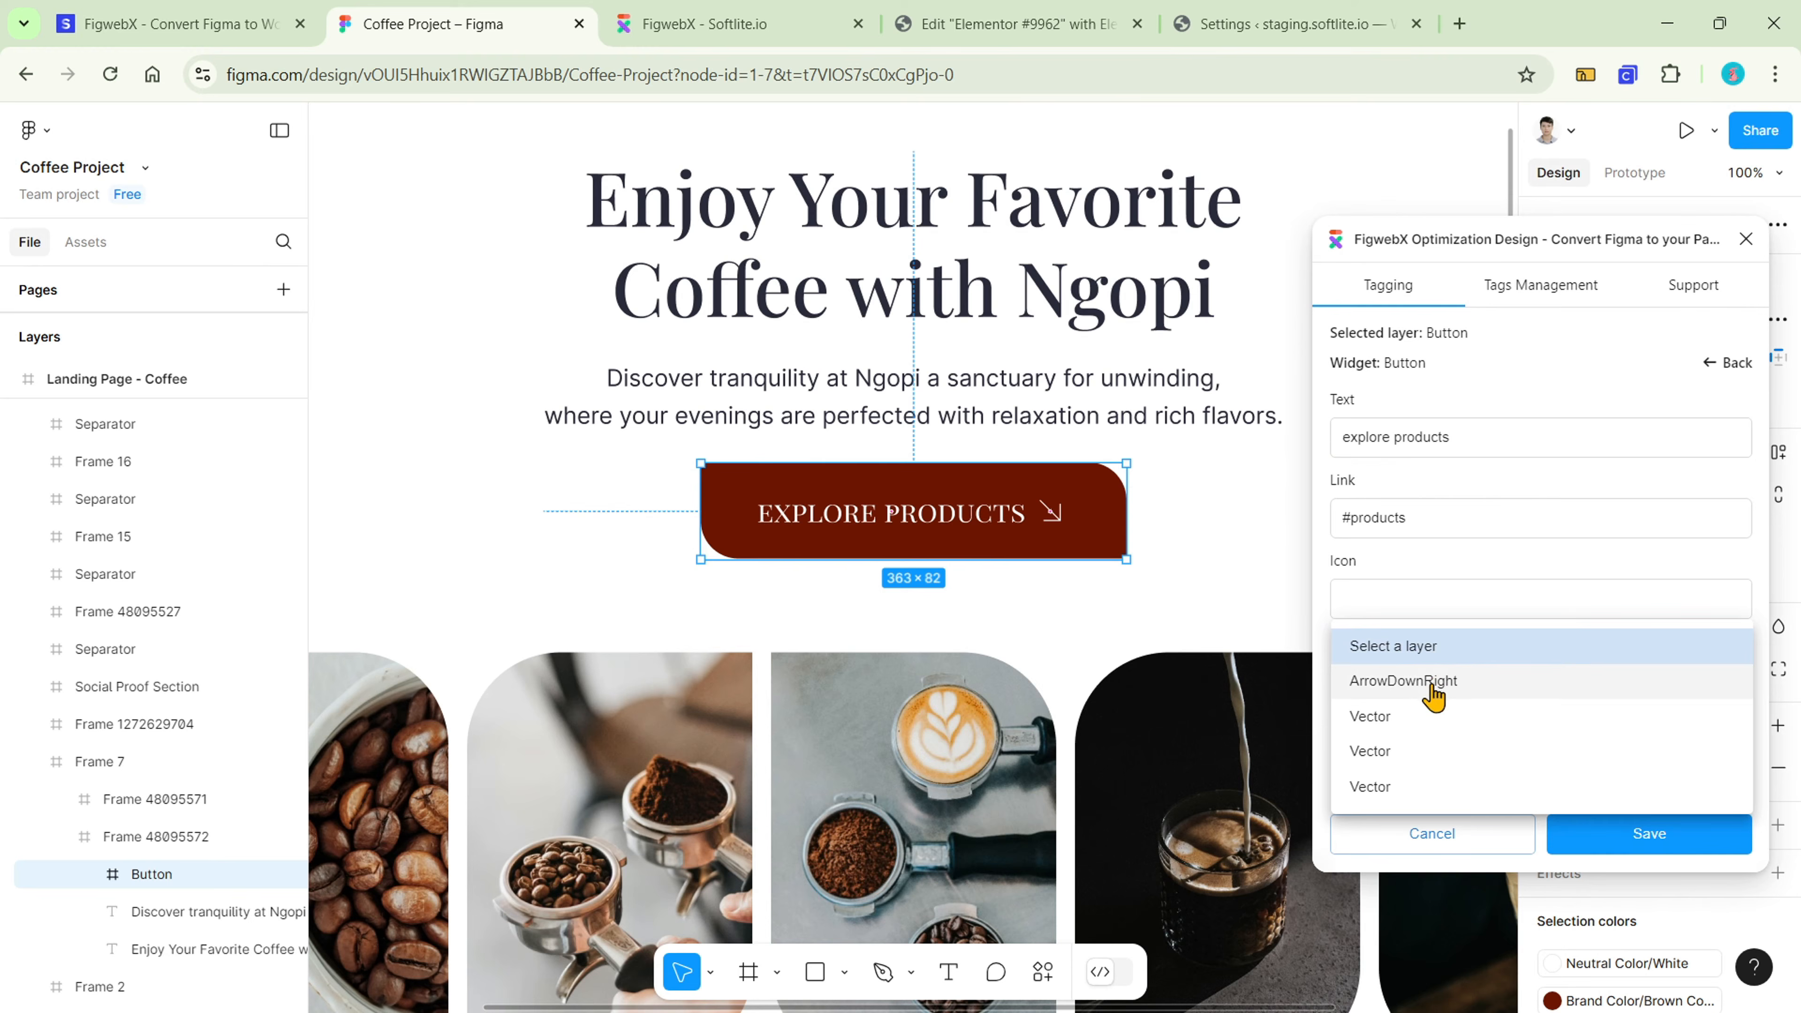
{"action": "left_click", "coordinate": [1447, 681]}
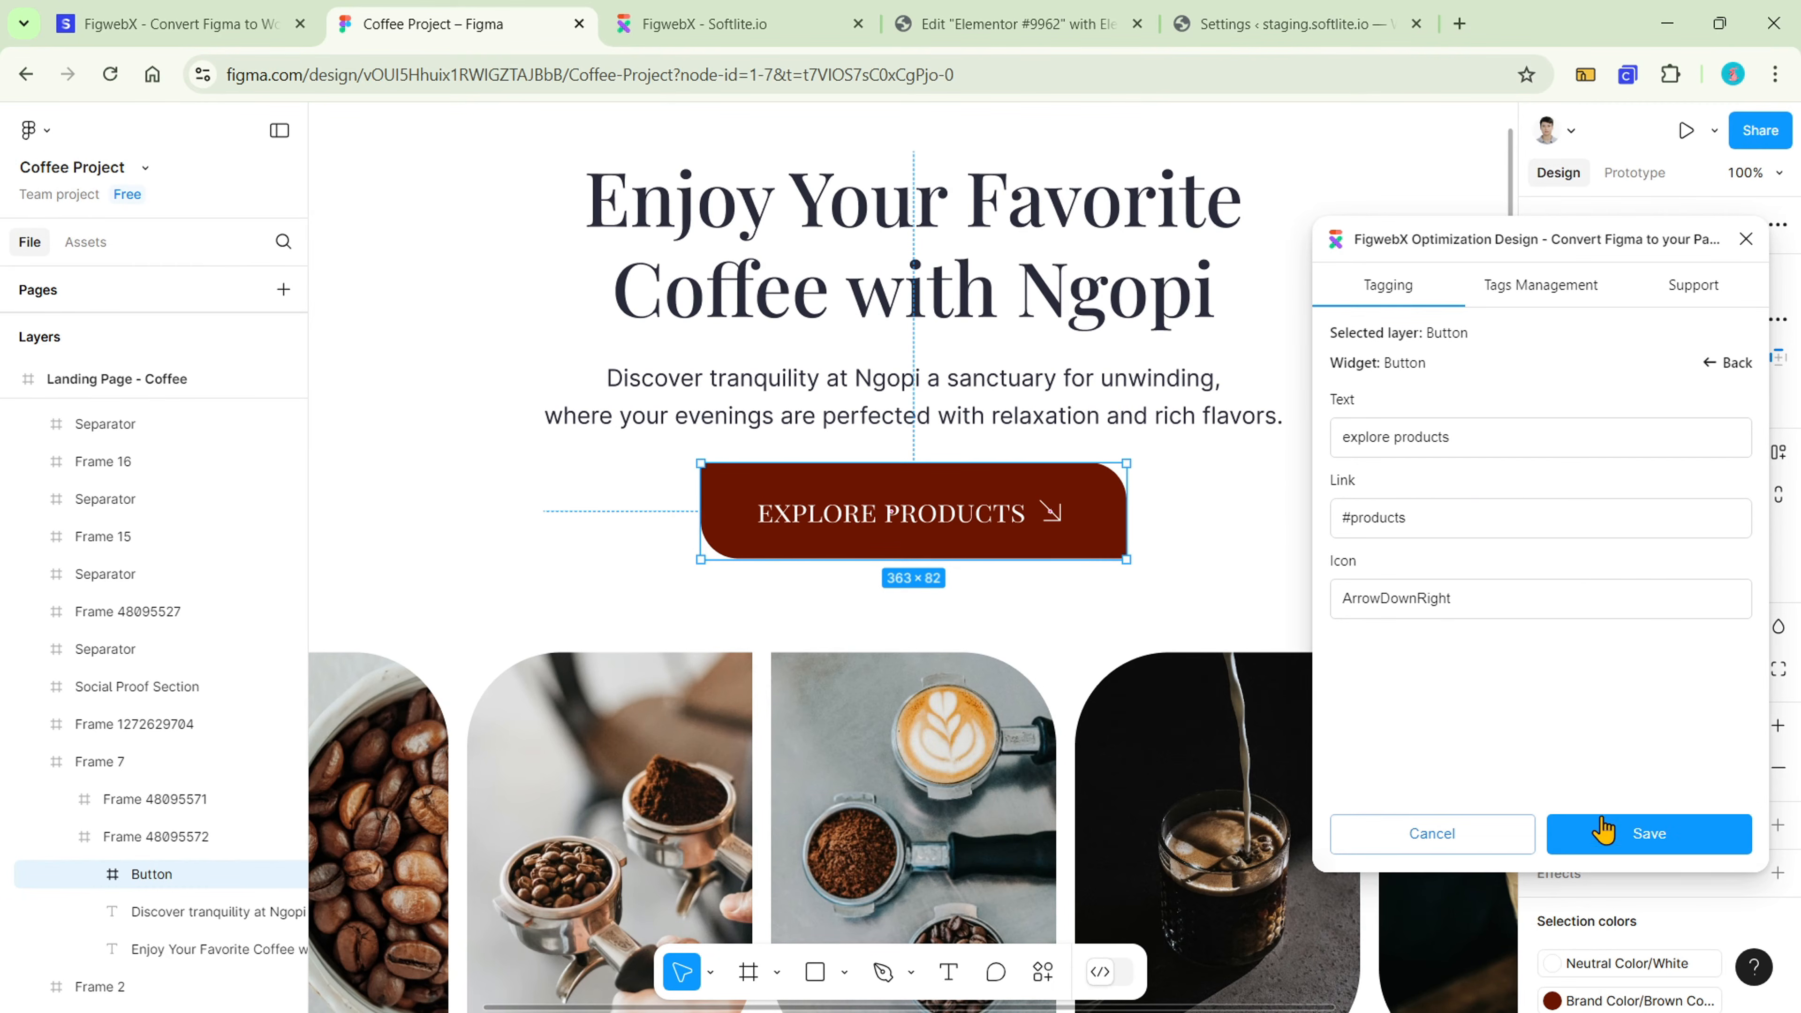
{"action": "left_click", "coordinate": [1607, 843]}
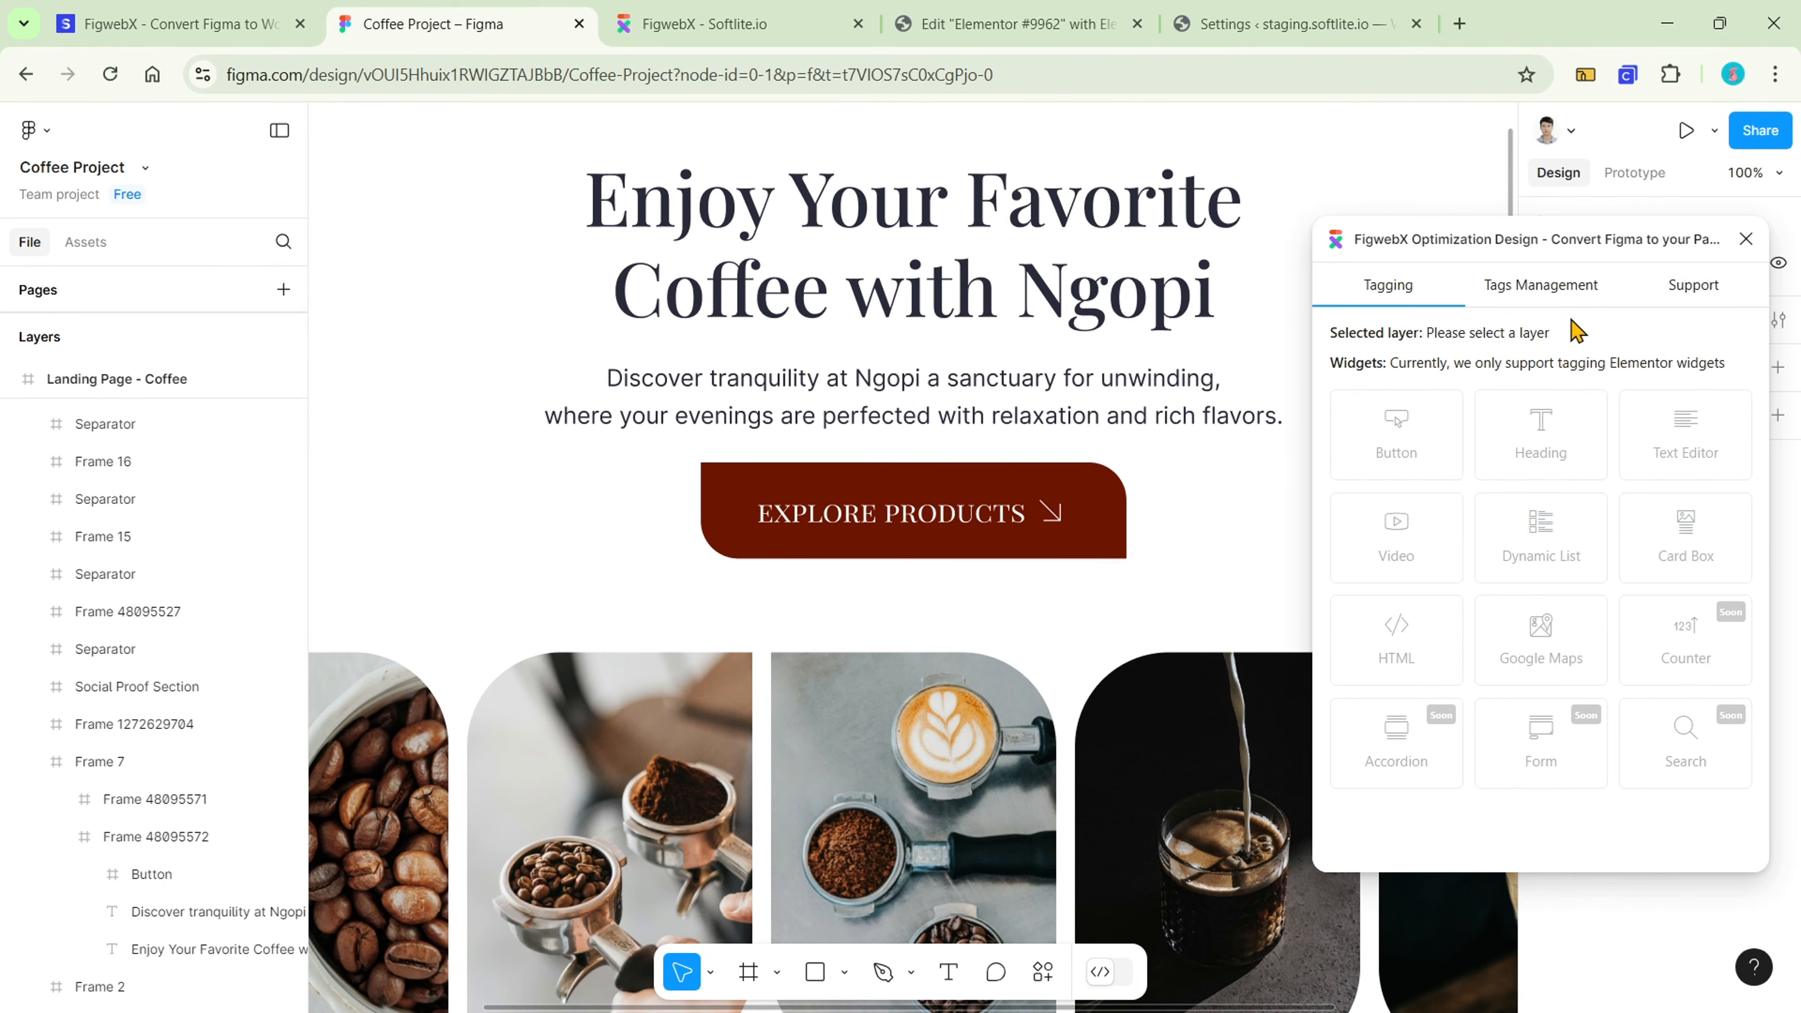
{"action": "left_click", "coordinate": [1570, 298]}
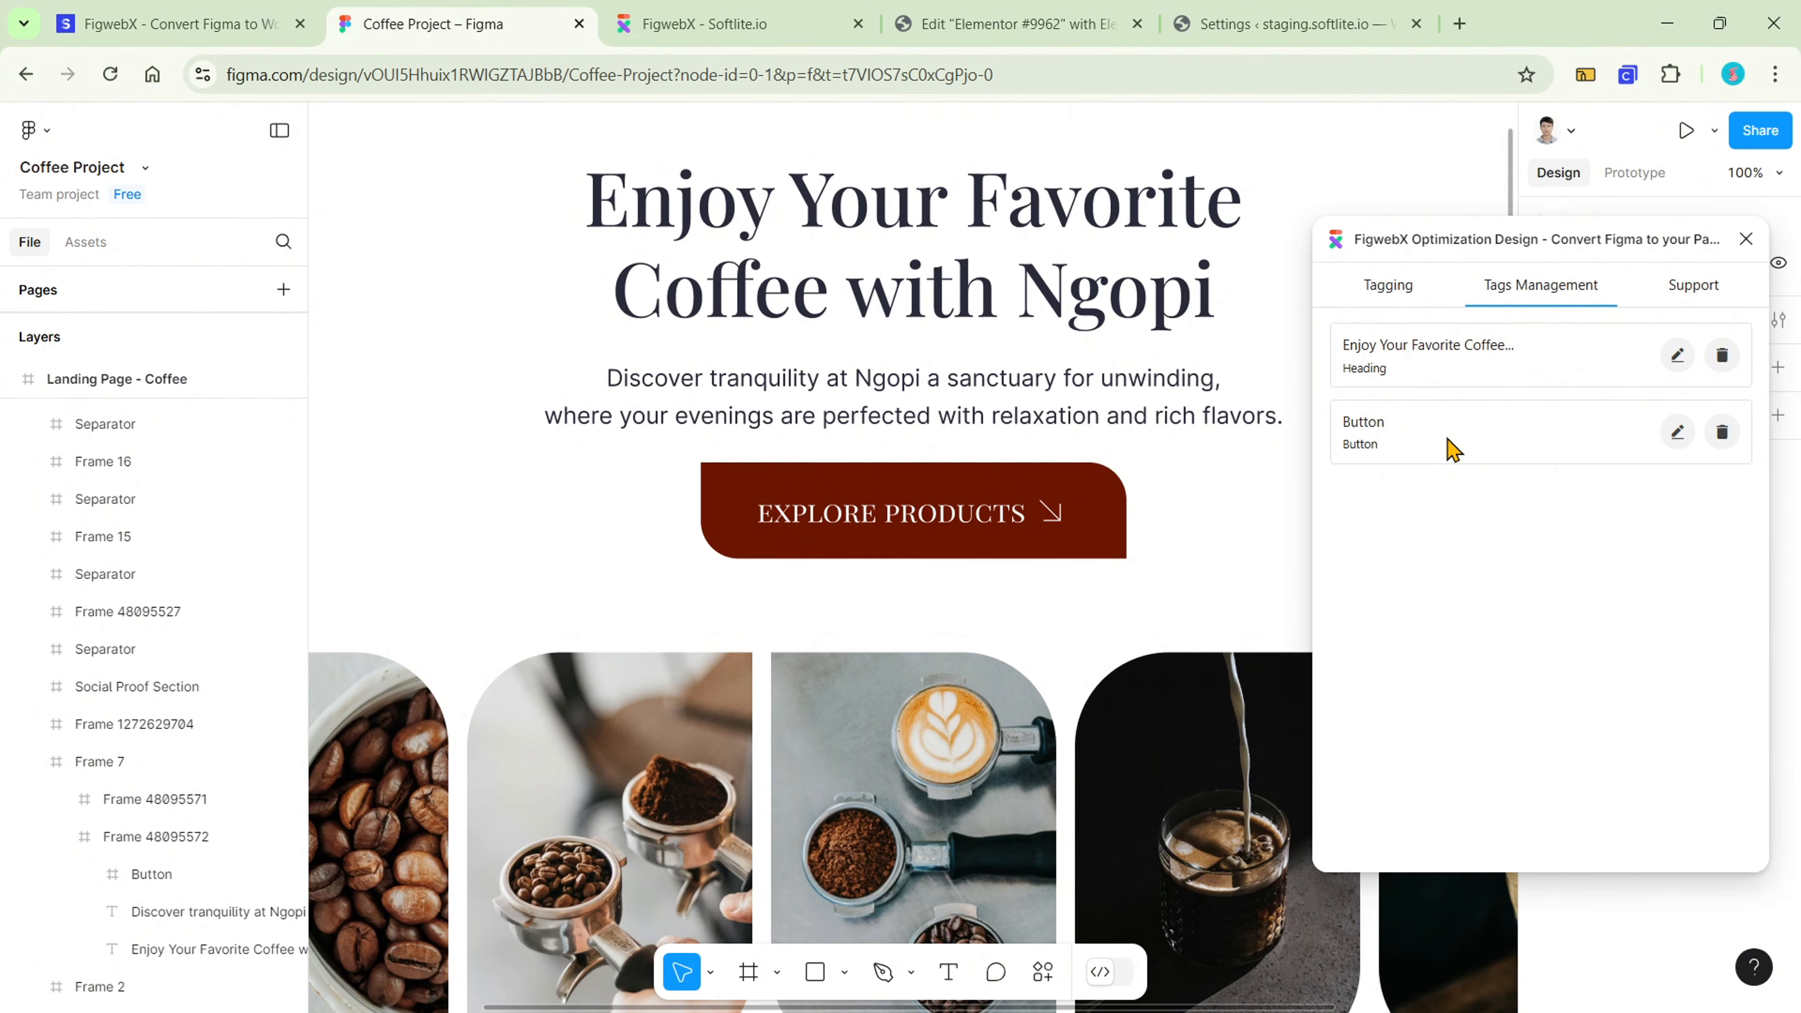
{"action": "left_click", "coordinate": [1391, 292]}
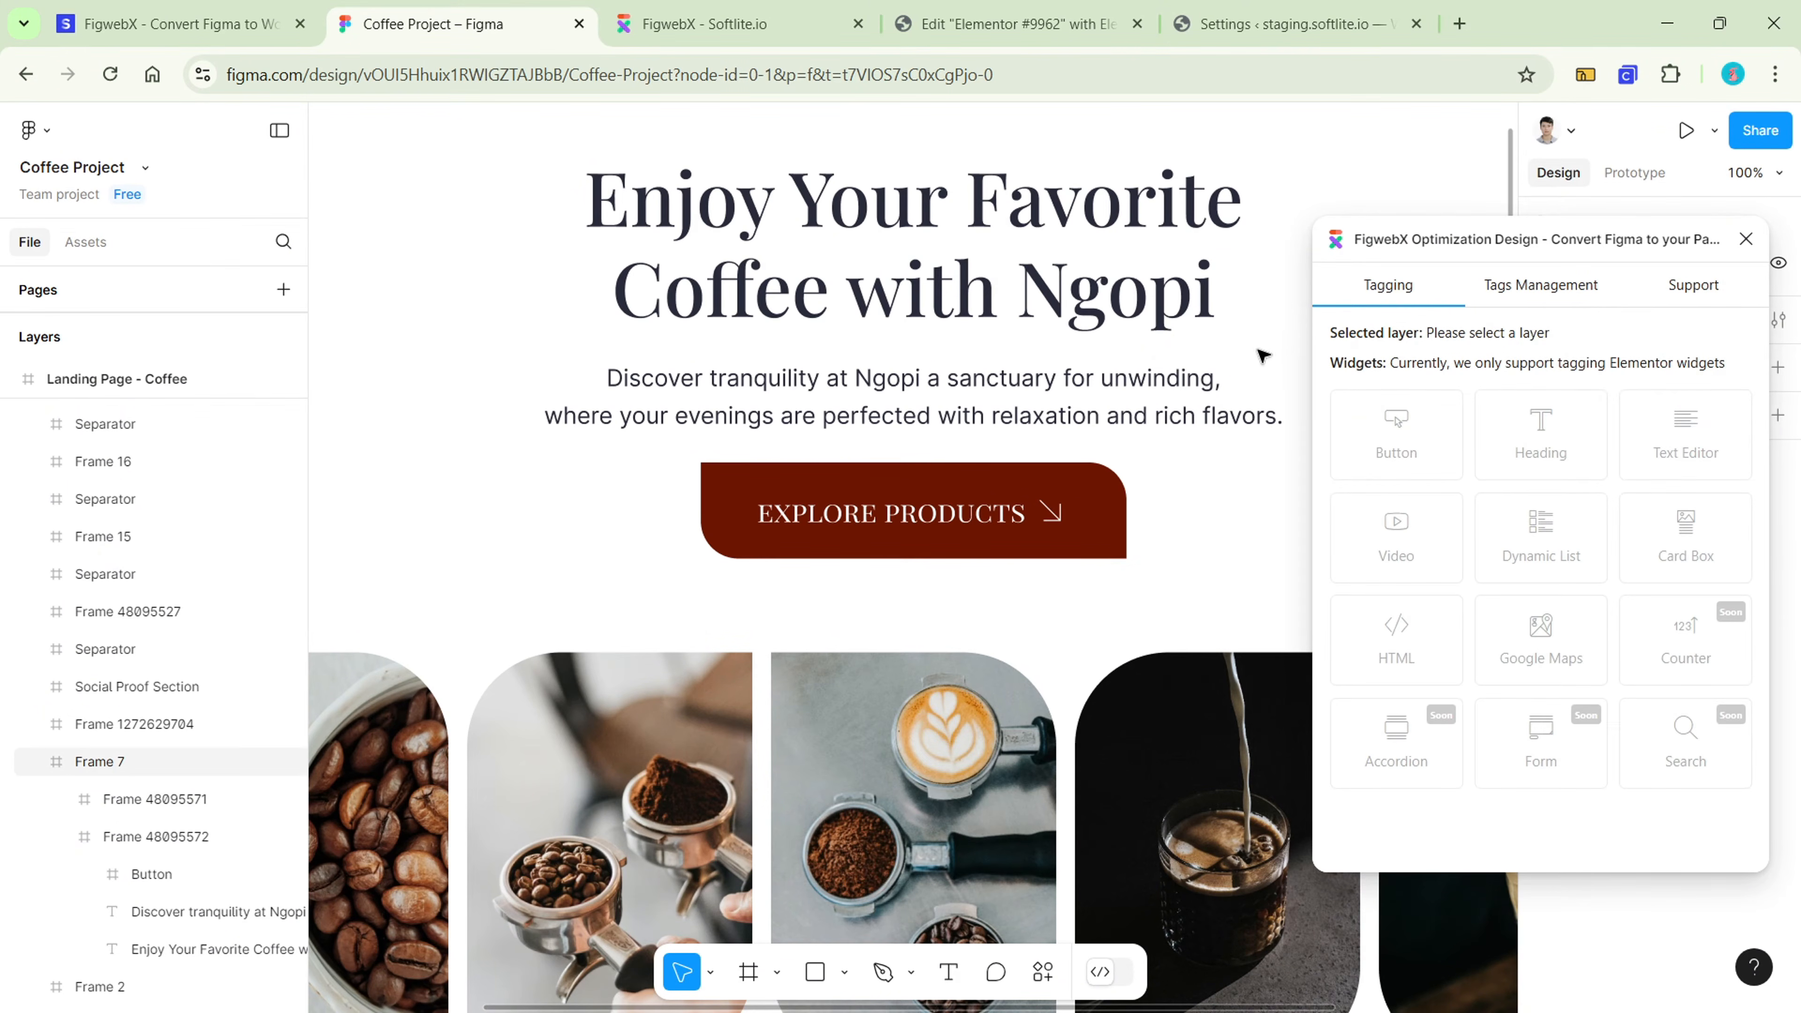
- Select the hero section's Frame 7 and copy its link to selection
{"action": "left_click", "coordinate": [1264, 508]}
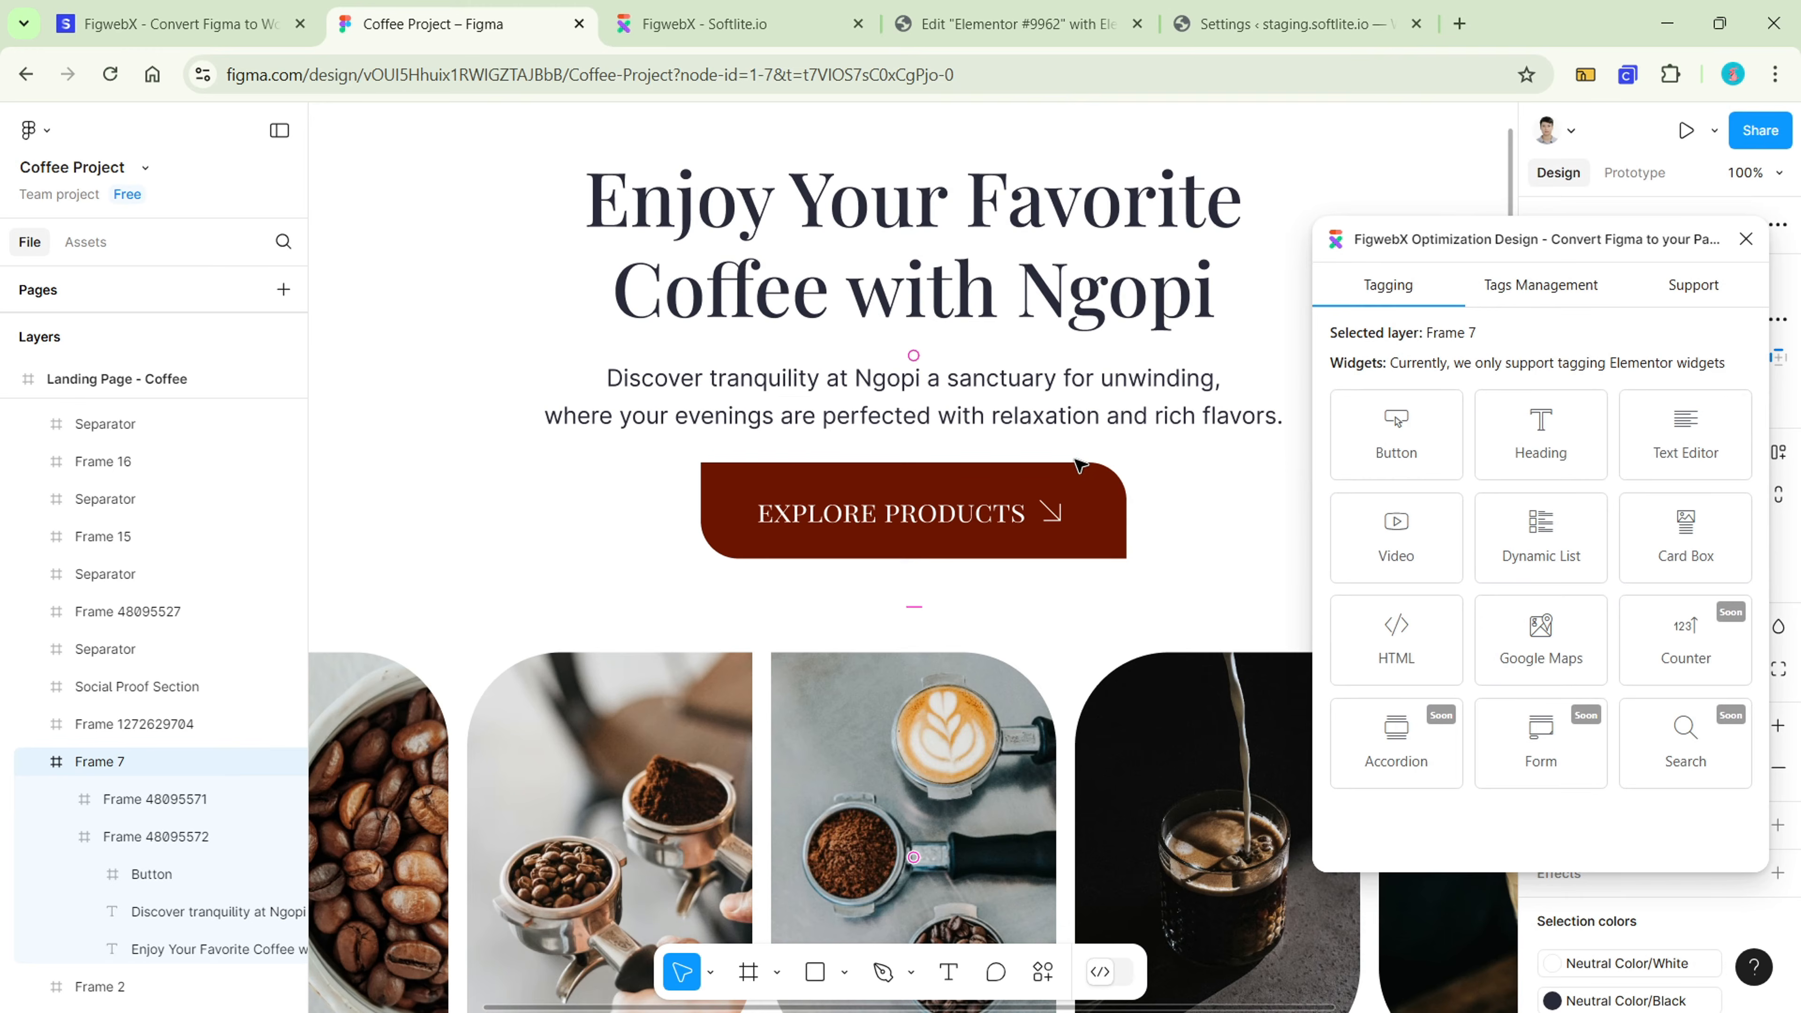
{"action": "scroll", "coordinate": [1074, 465], "scroll_direction": "down", "scroll_amount": 3}
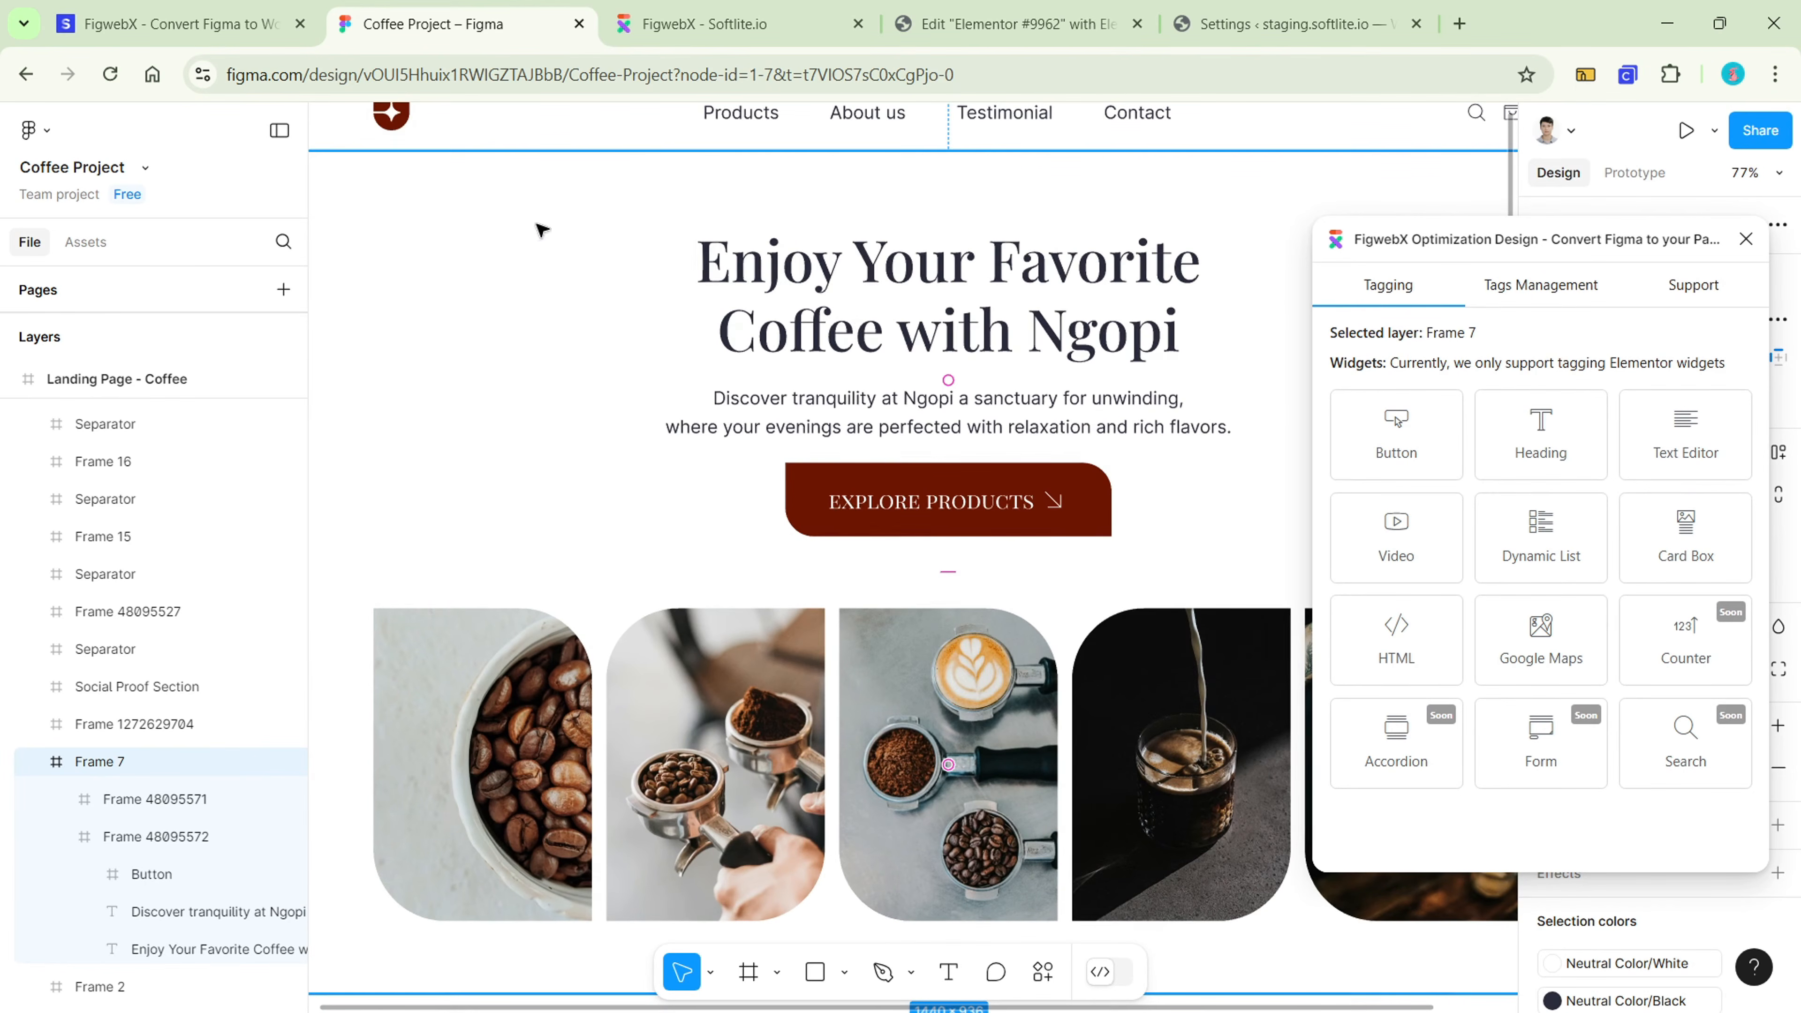
{"action": "scroll", "coordinate": [540, 230], "scroll_direction": "down", "scroll_amount": 2}
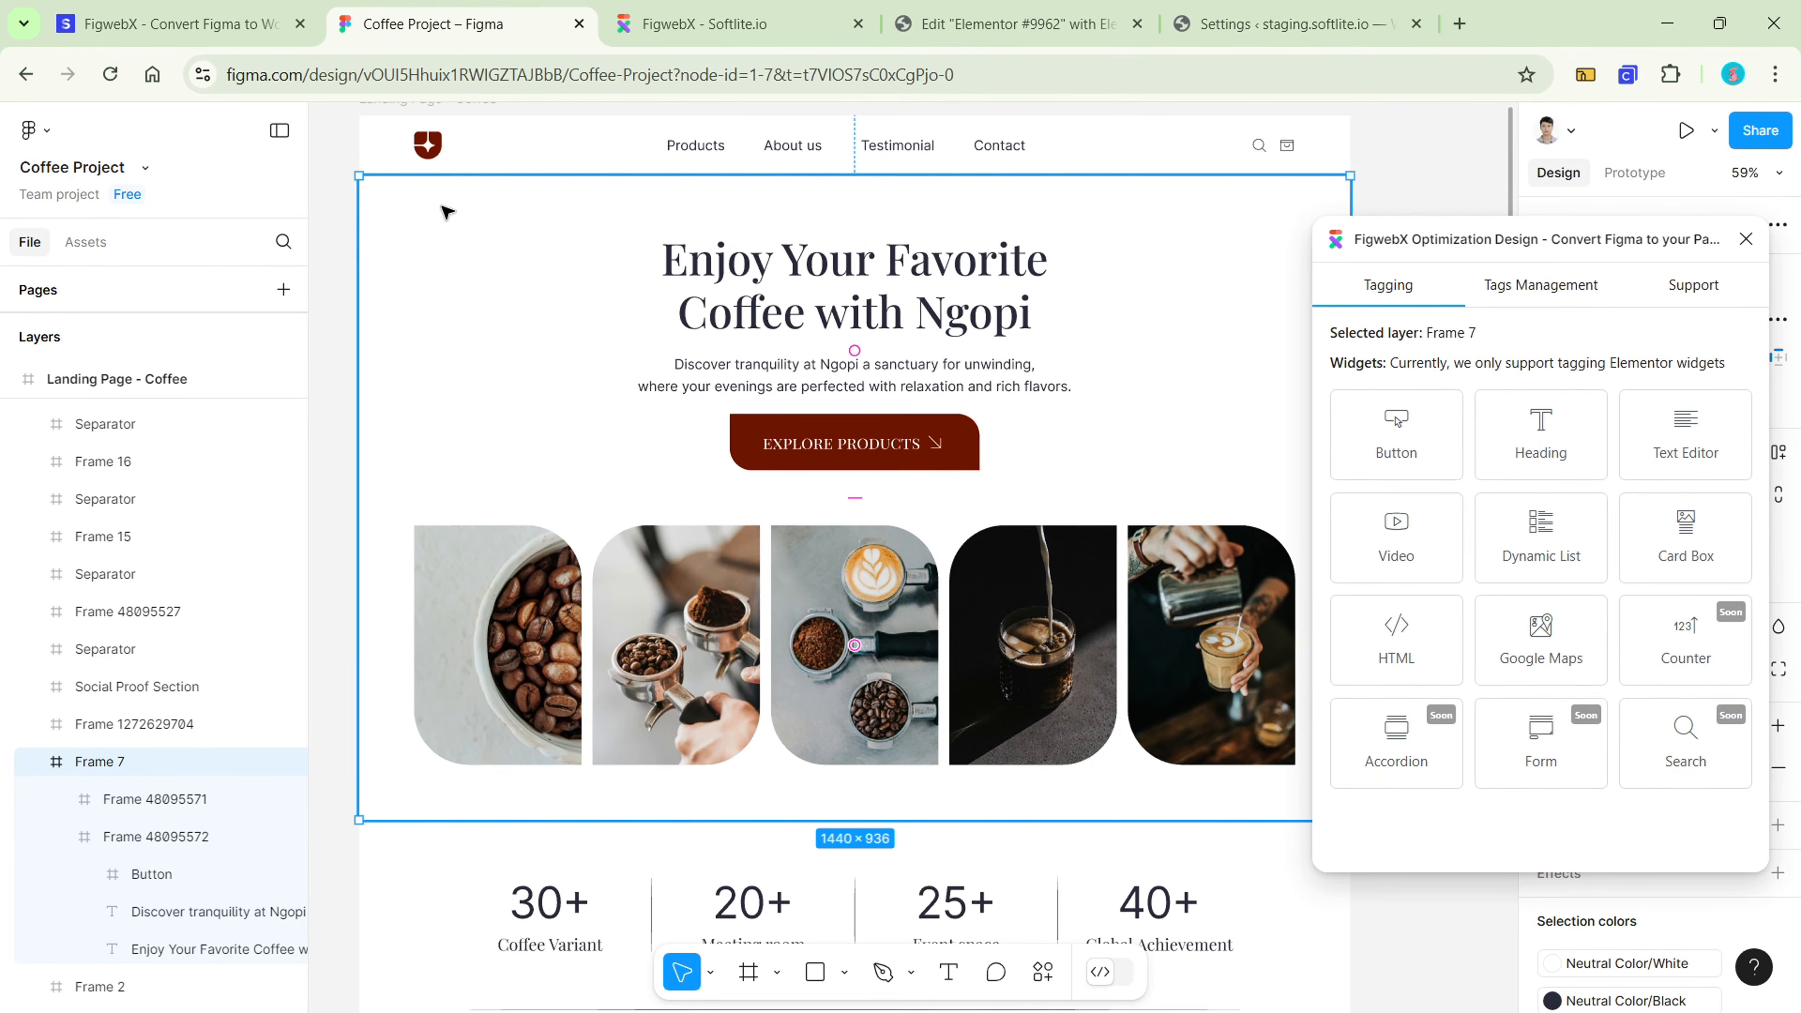
{"action": "right_click", "coordinate": [446, 212]}
{"action": "mouse_move", "coordinate": [521, 298]}
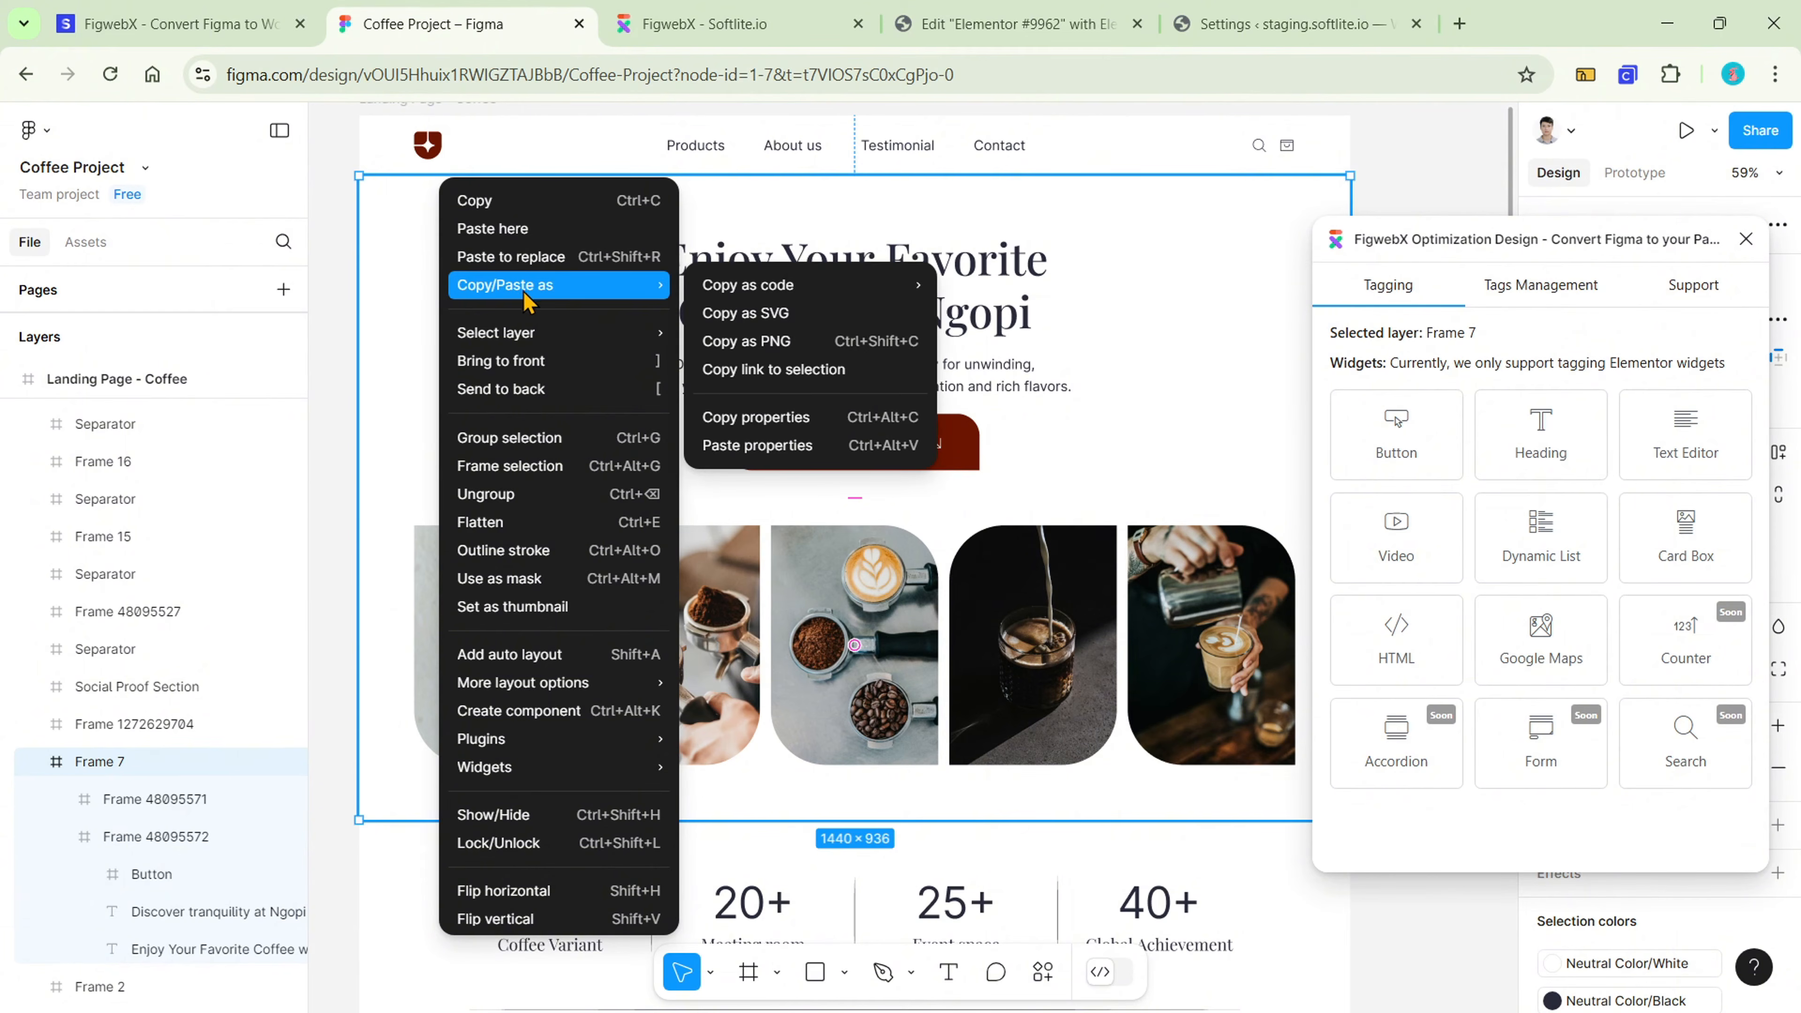
{"action": "left_click", "coordinate": [800, 377]}
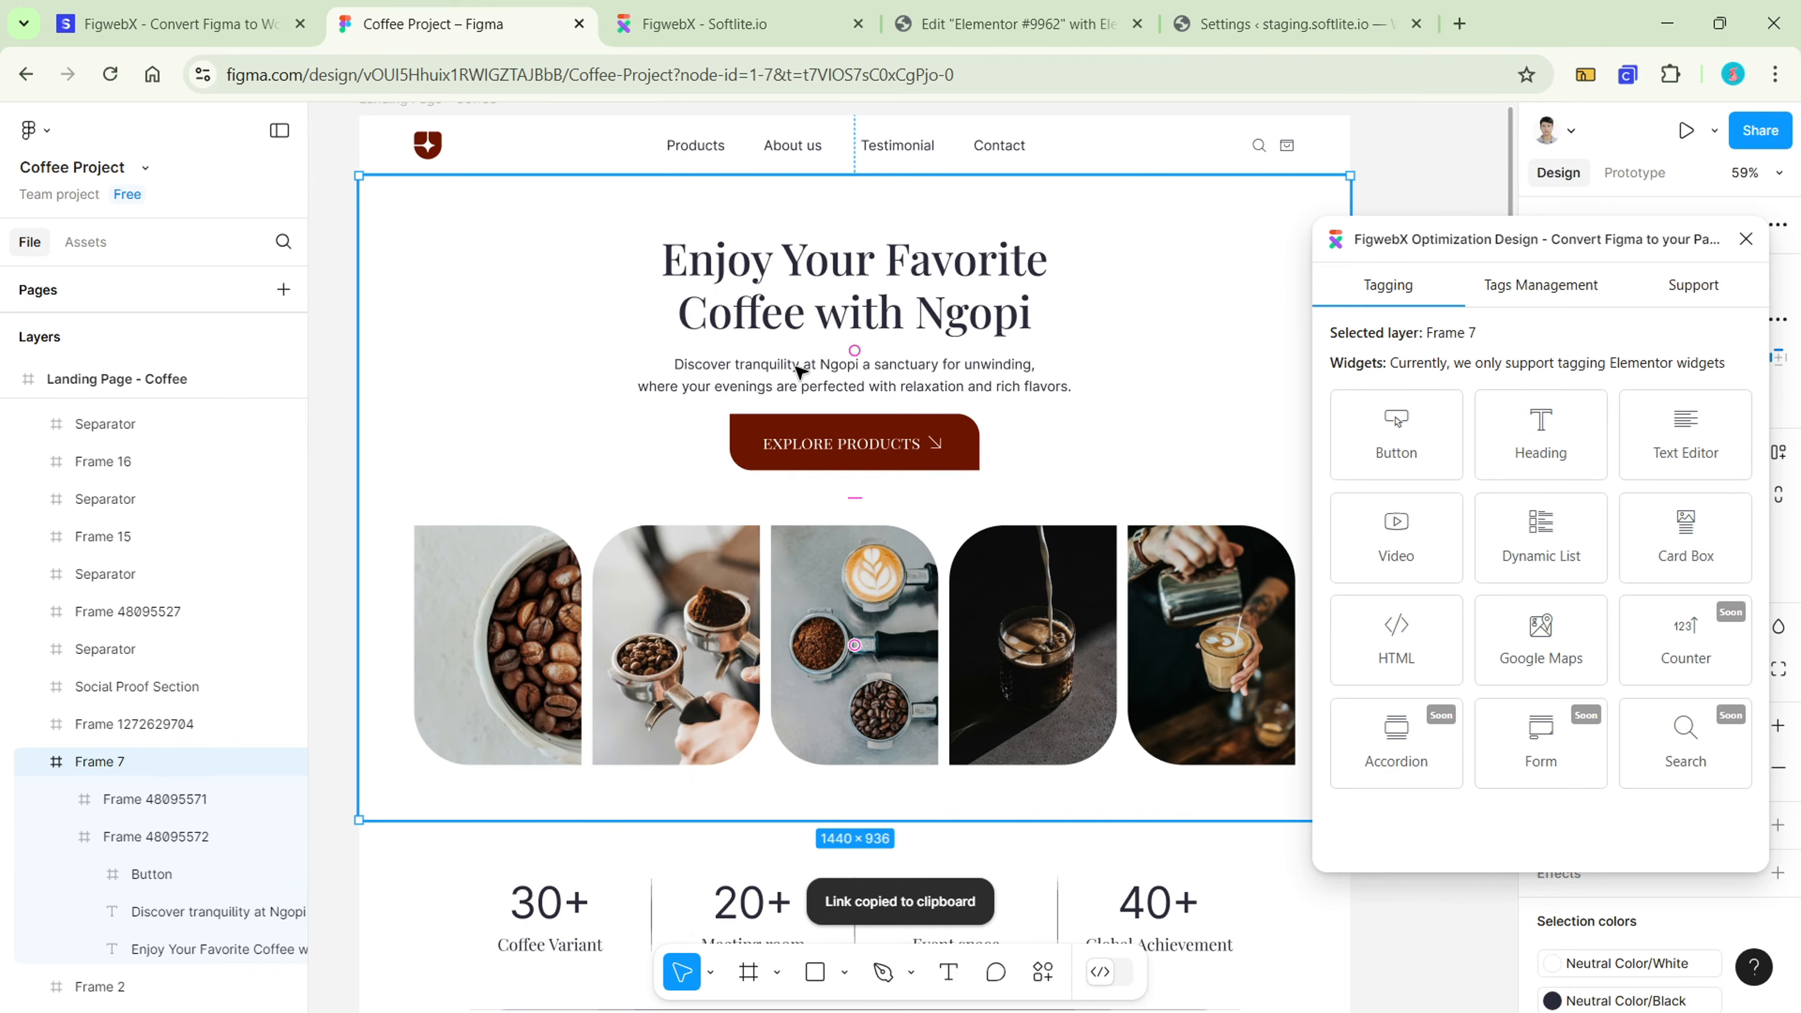
- Switch to FigwebX and create a new Elementor export task from the copied Frame 7 link
{"action": "left_click", "coordinate": [805, 32]}
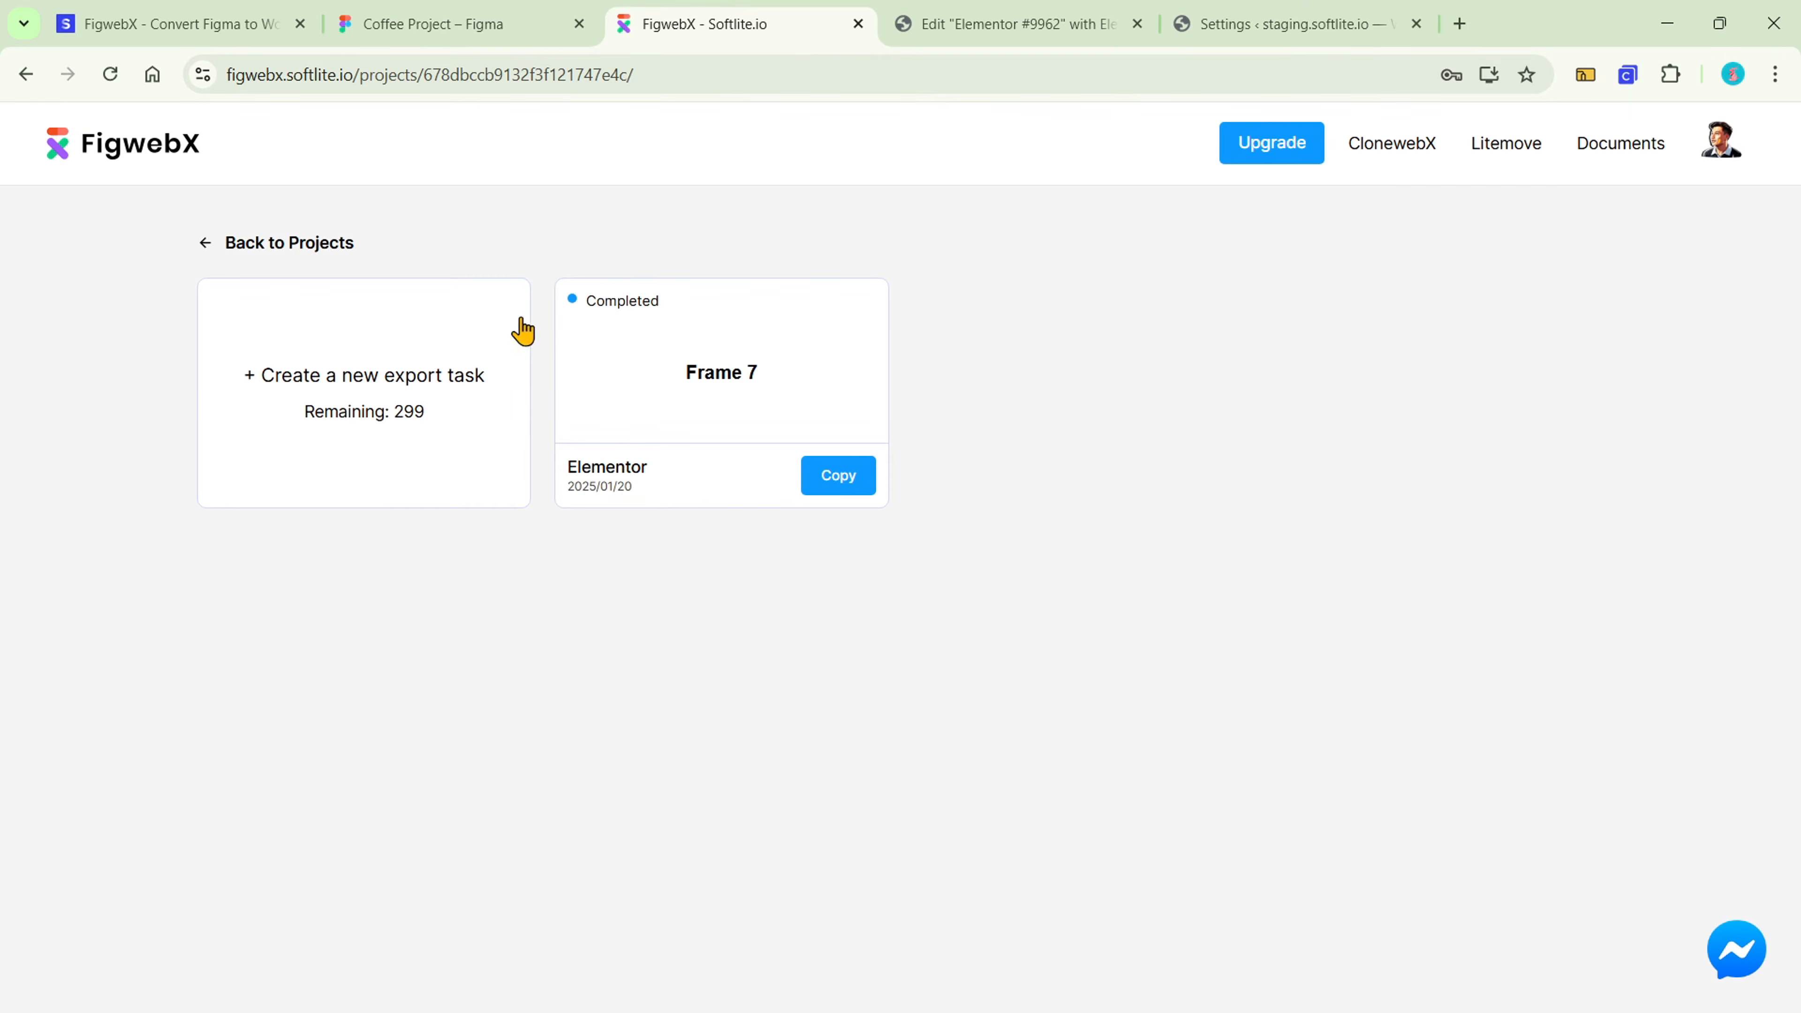
{"action": "left_click", "coordinate": [492, 343]}
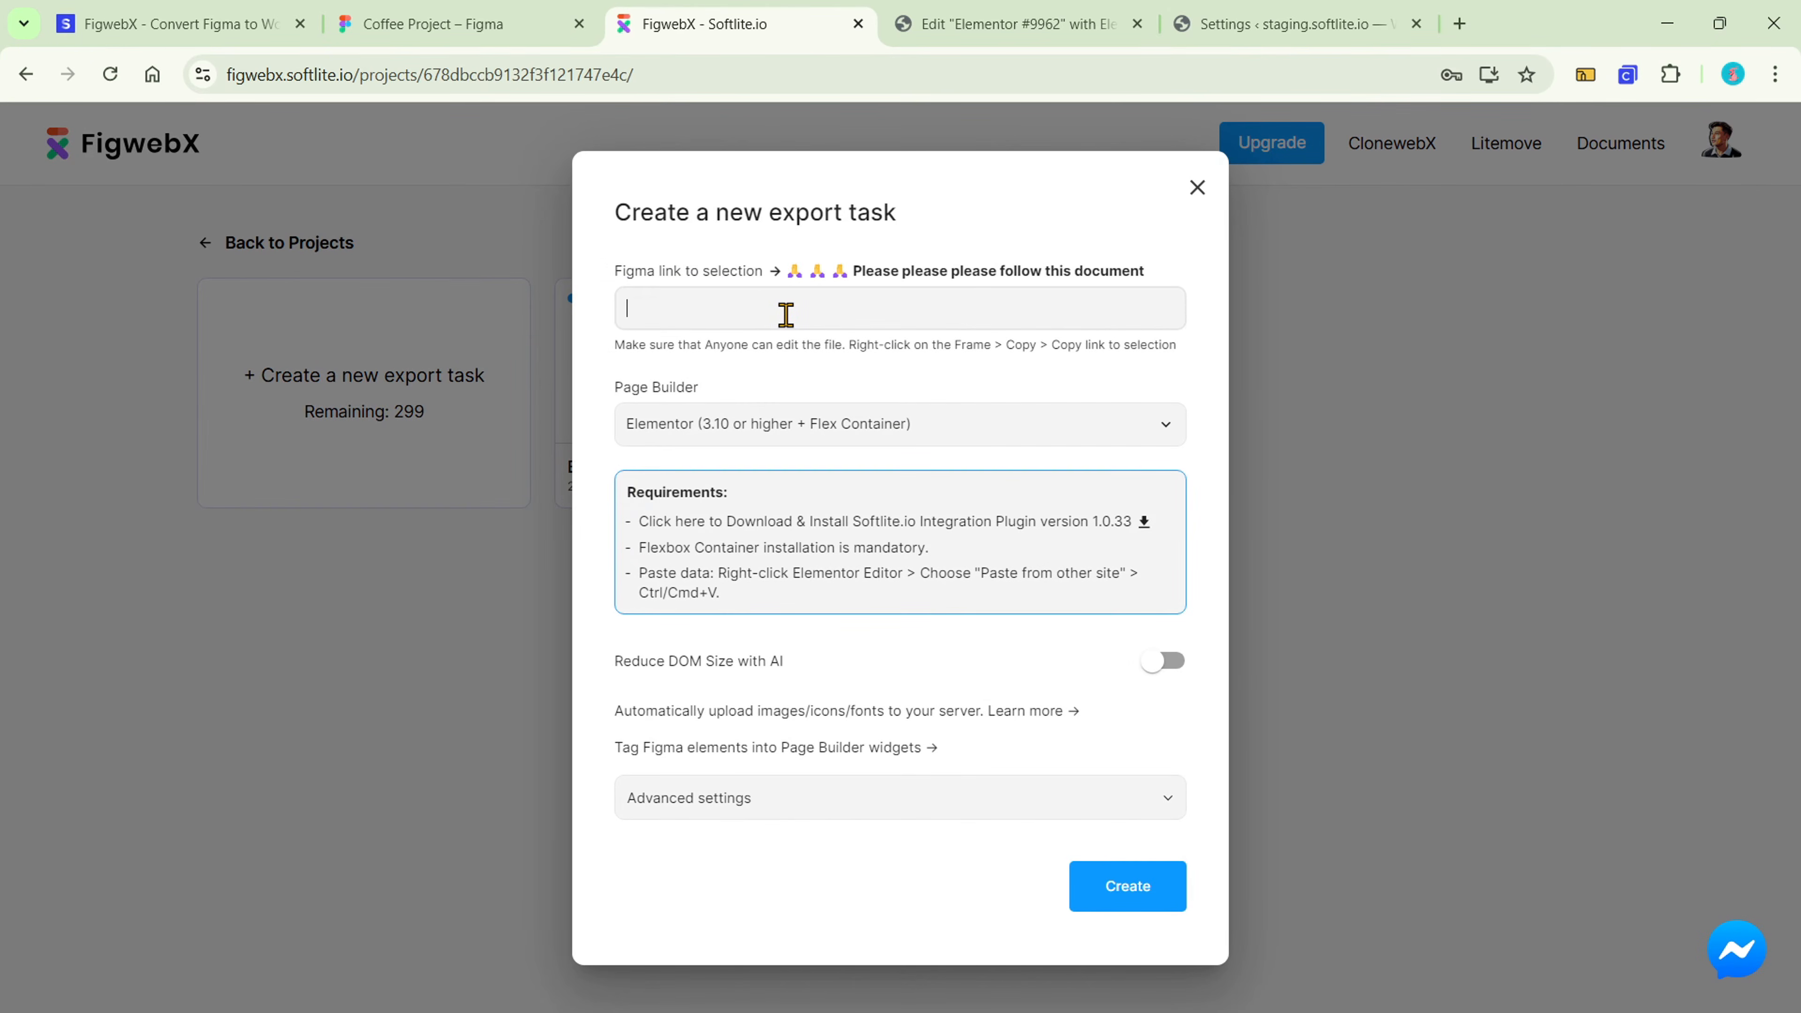
{"action": "key", "text": "ctrl+v"}
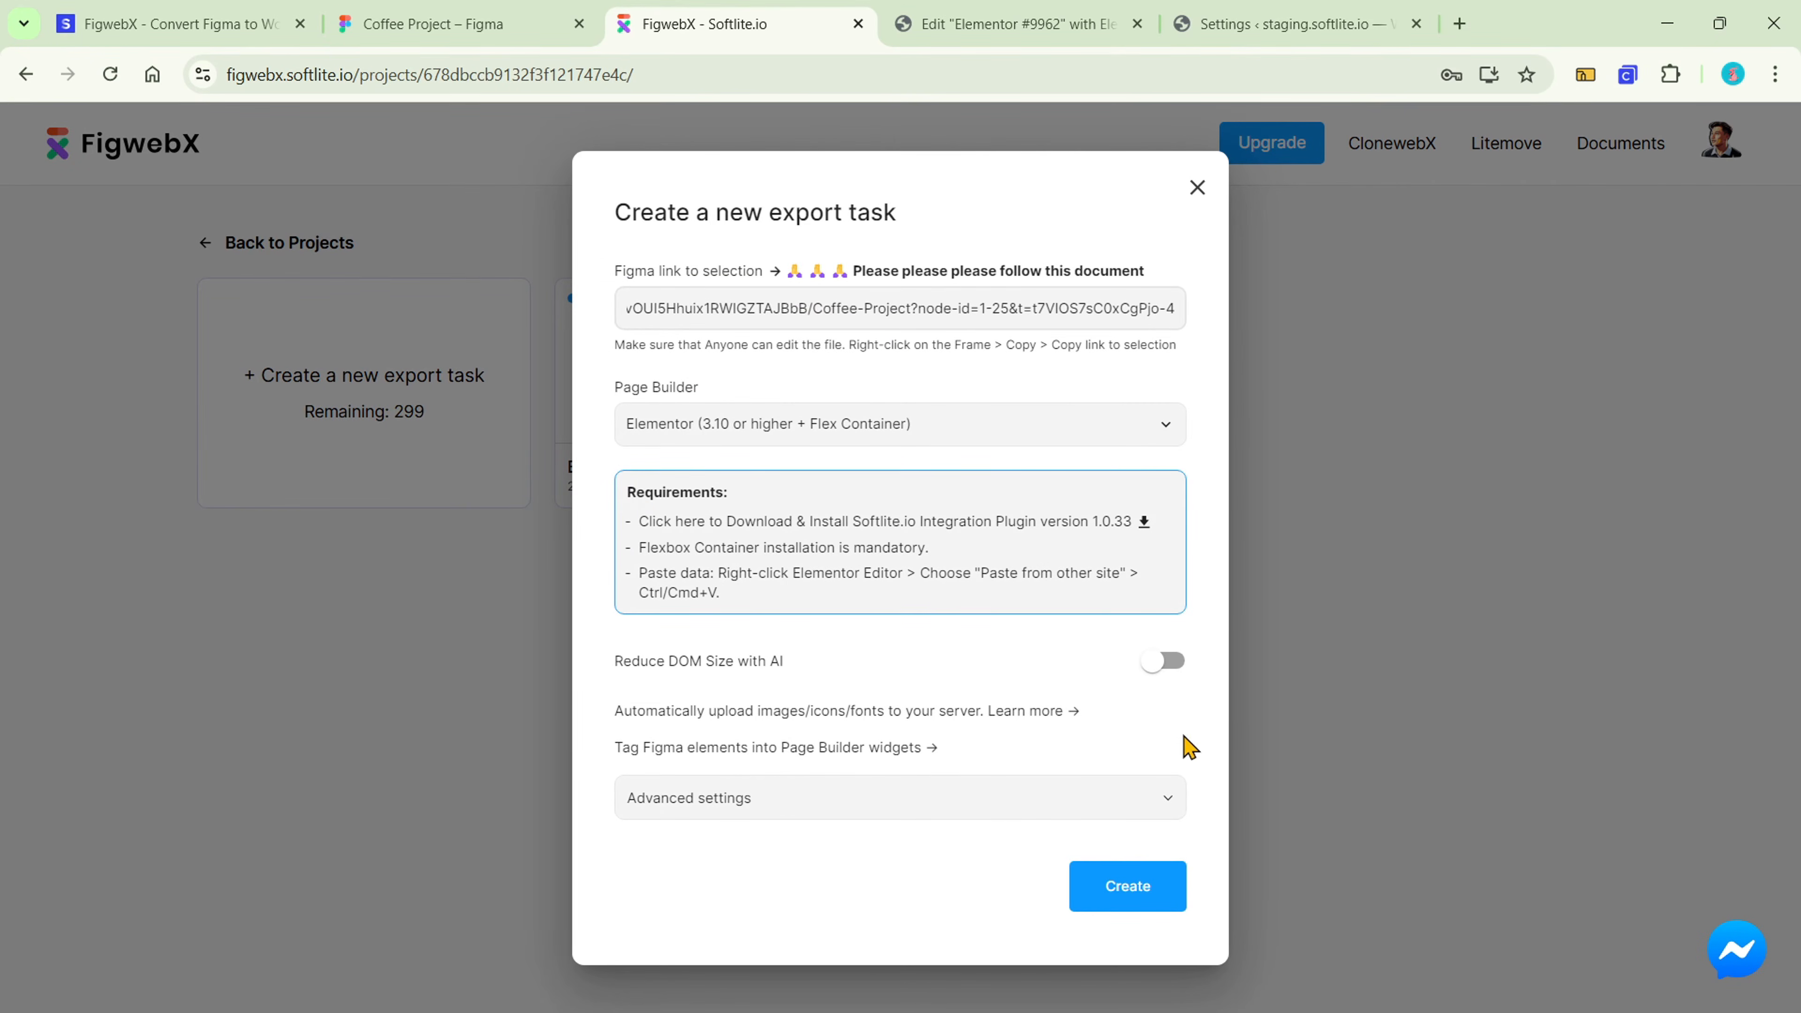
{"action": "left_click", "coordinate": [1168, 906]}
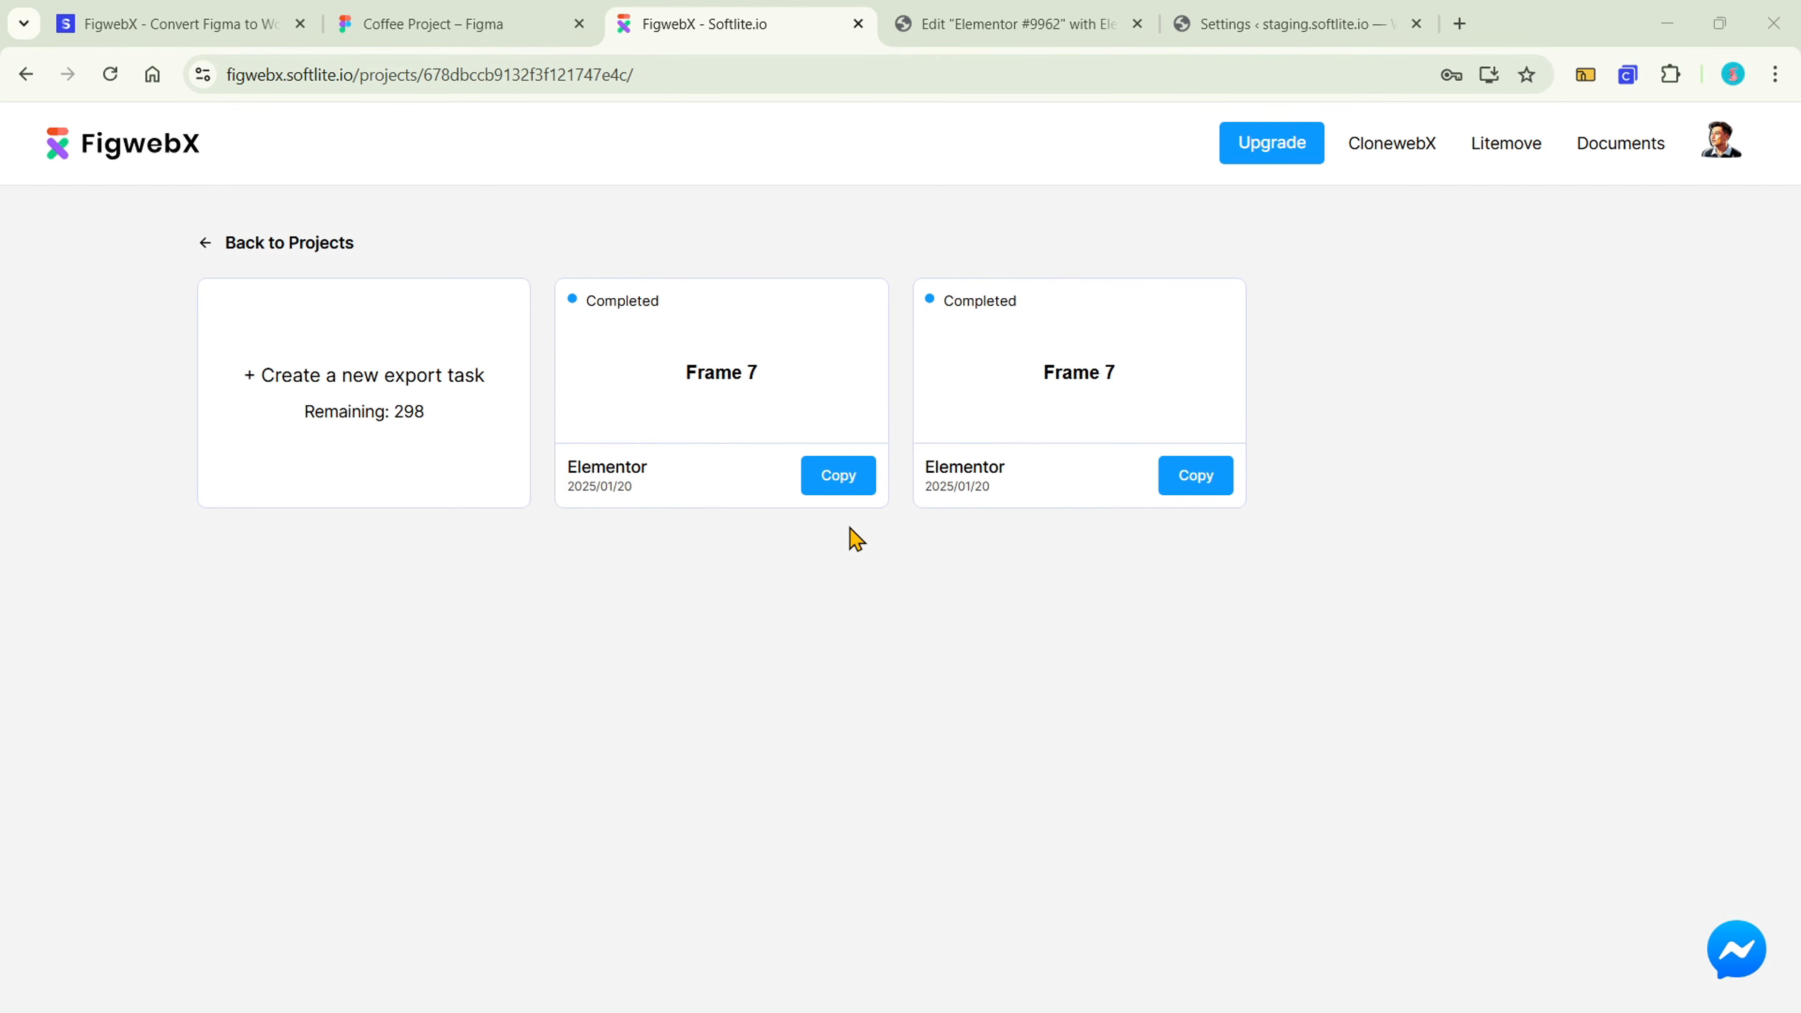
- Copy the newest Frame 7 export and paste it from the other site below the existing container in the Elementor page
{"action": "left_click", "coordinate": [855, 490]}
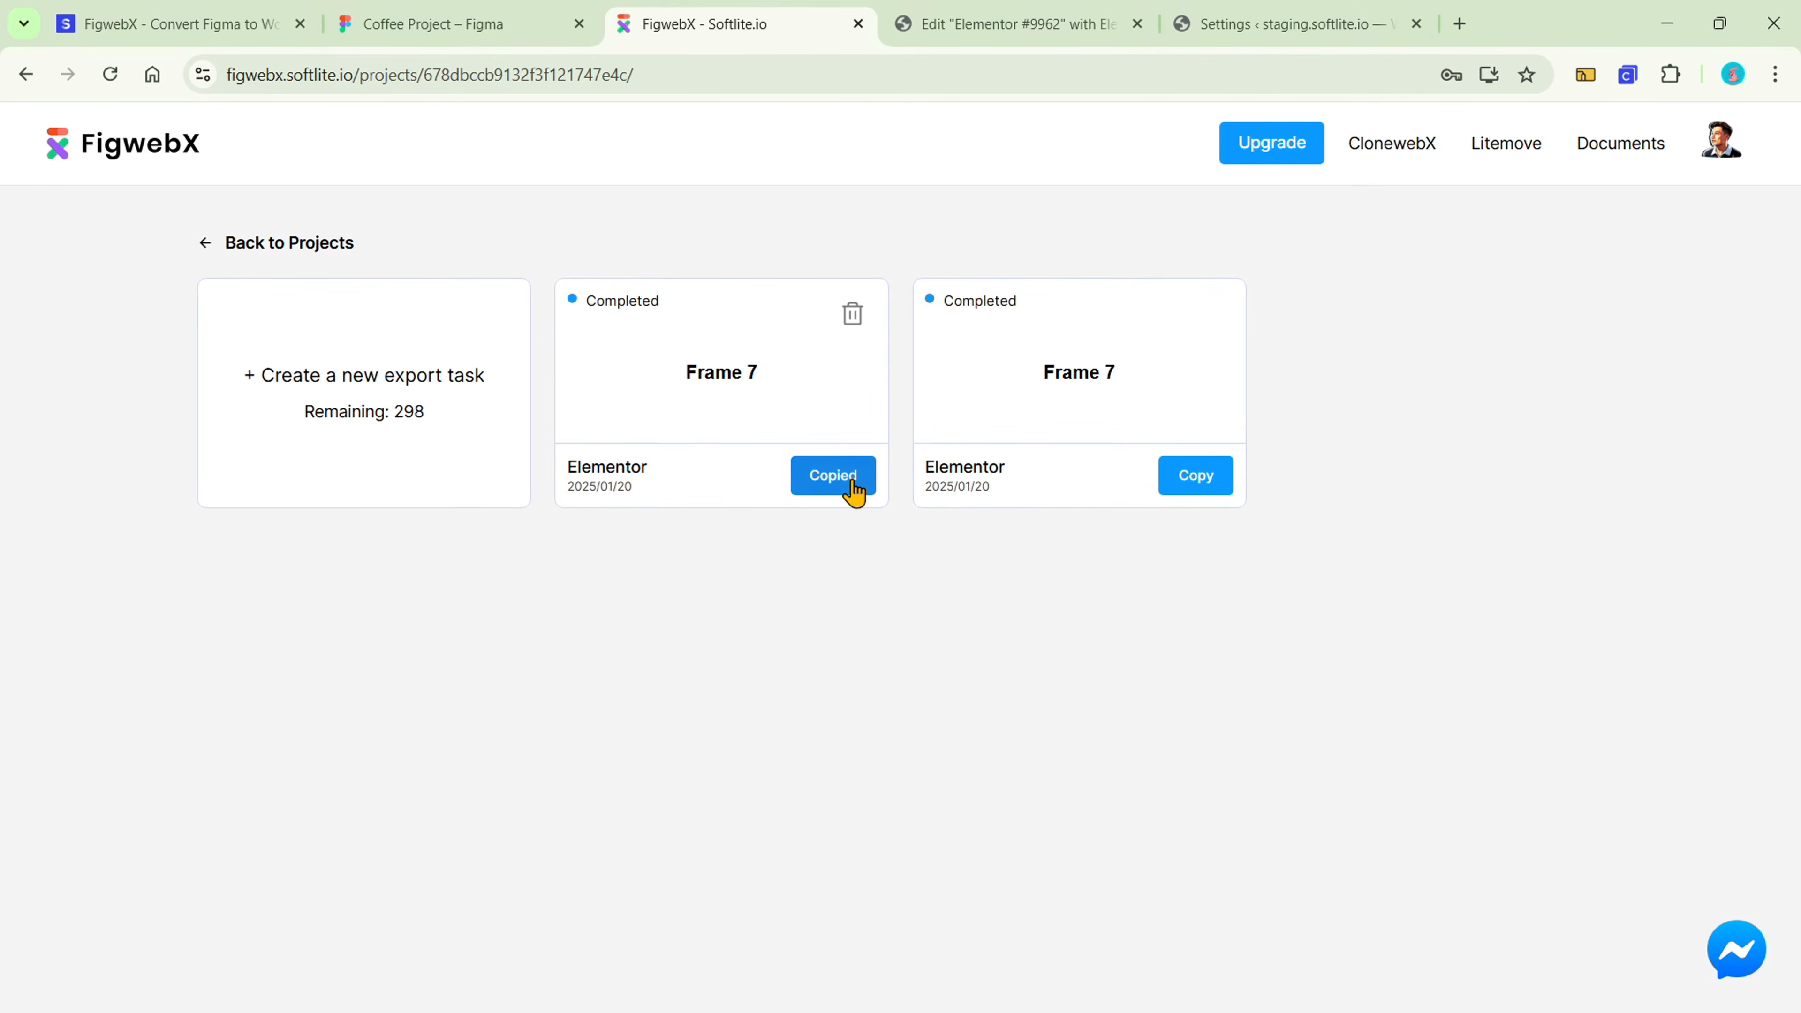
{"action": "left_click", "coordinate": [1070, 36]}
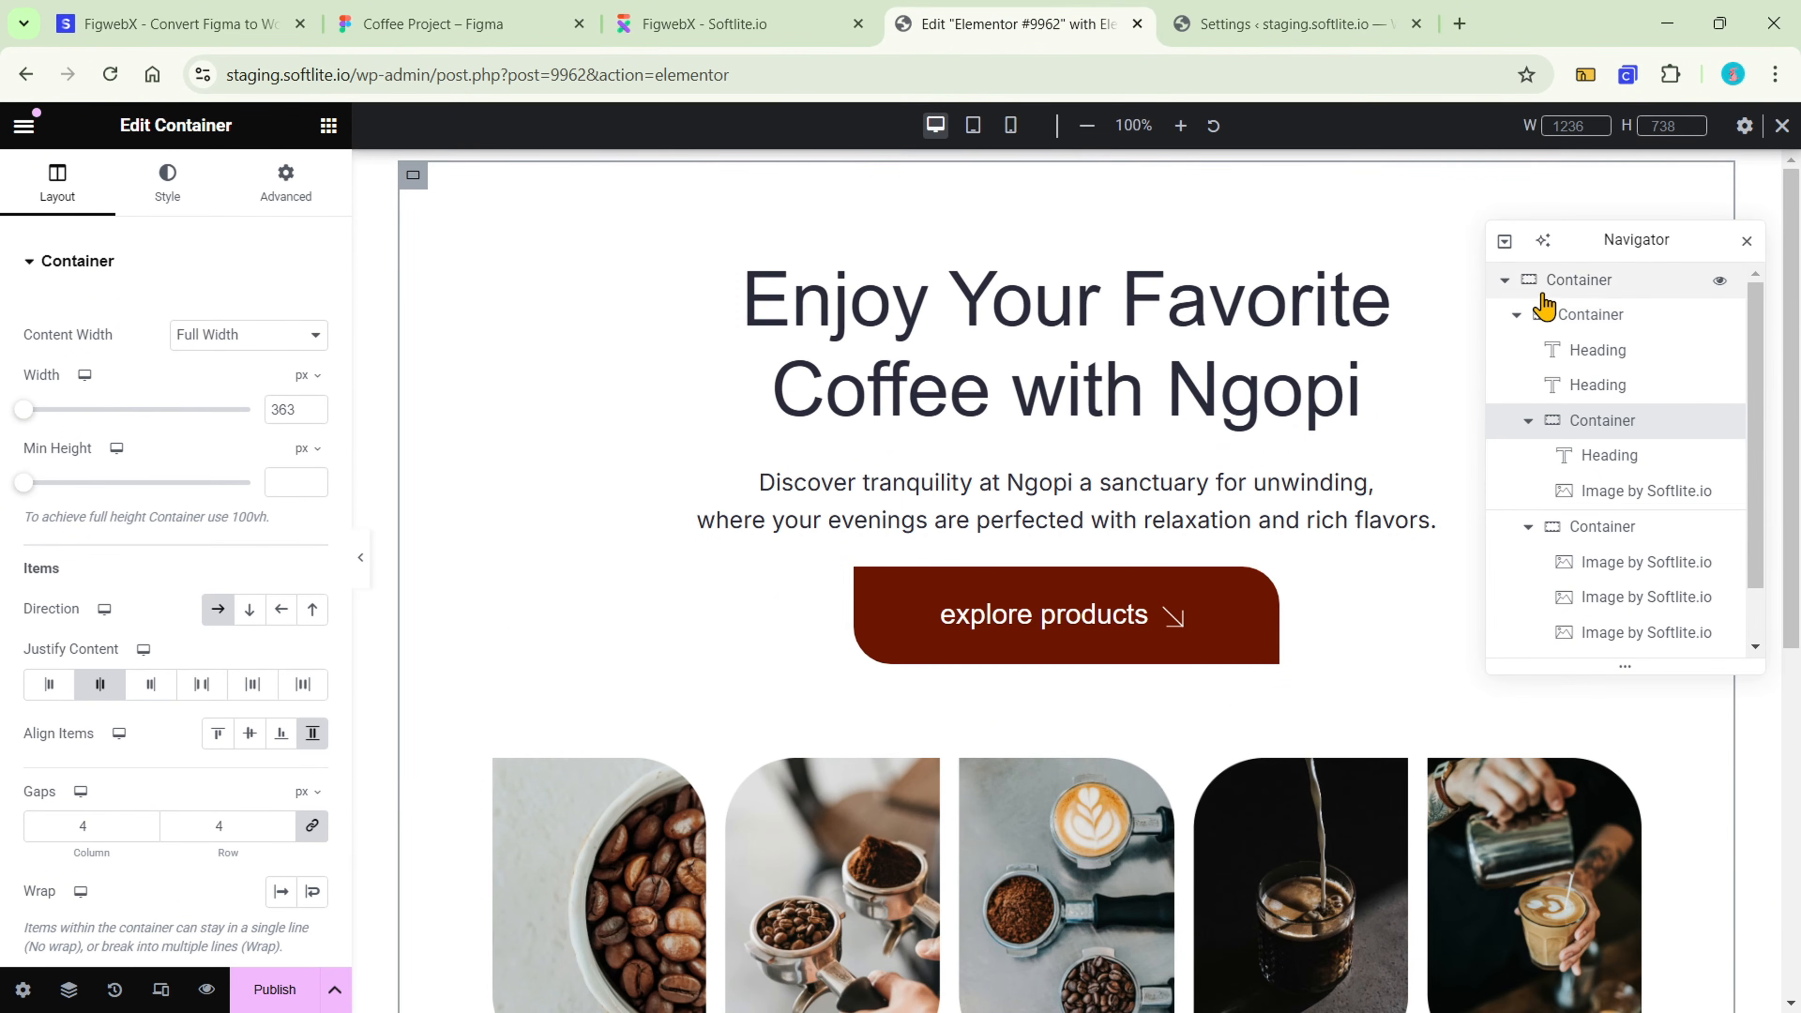
{"action": "left_click", "coordinate": [1504, 281]}
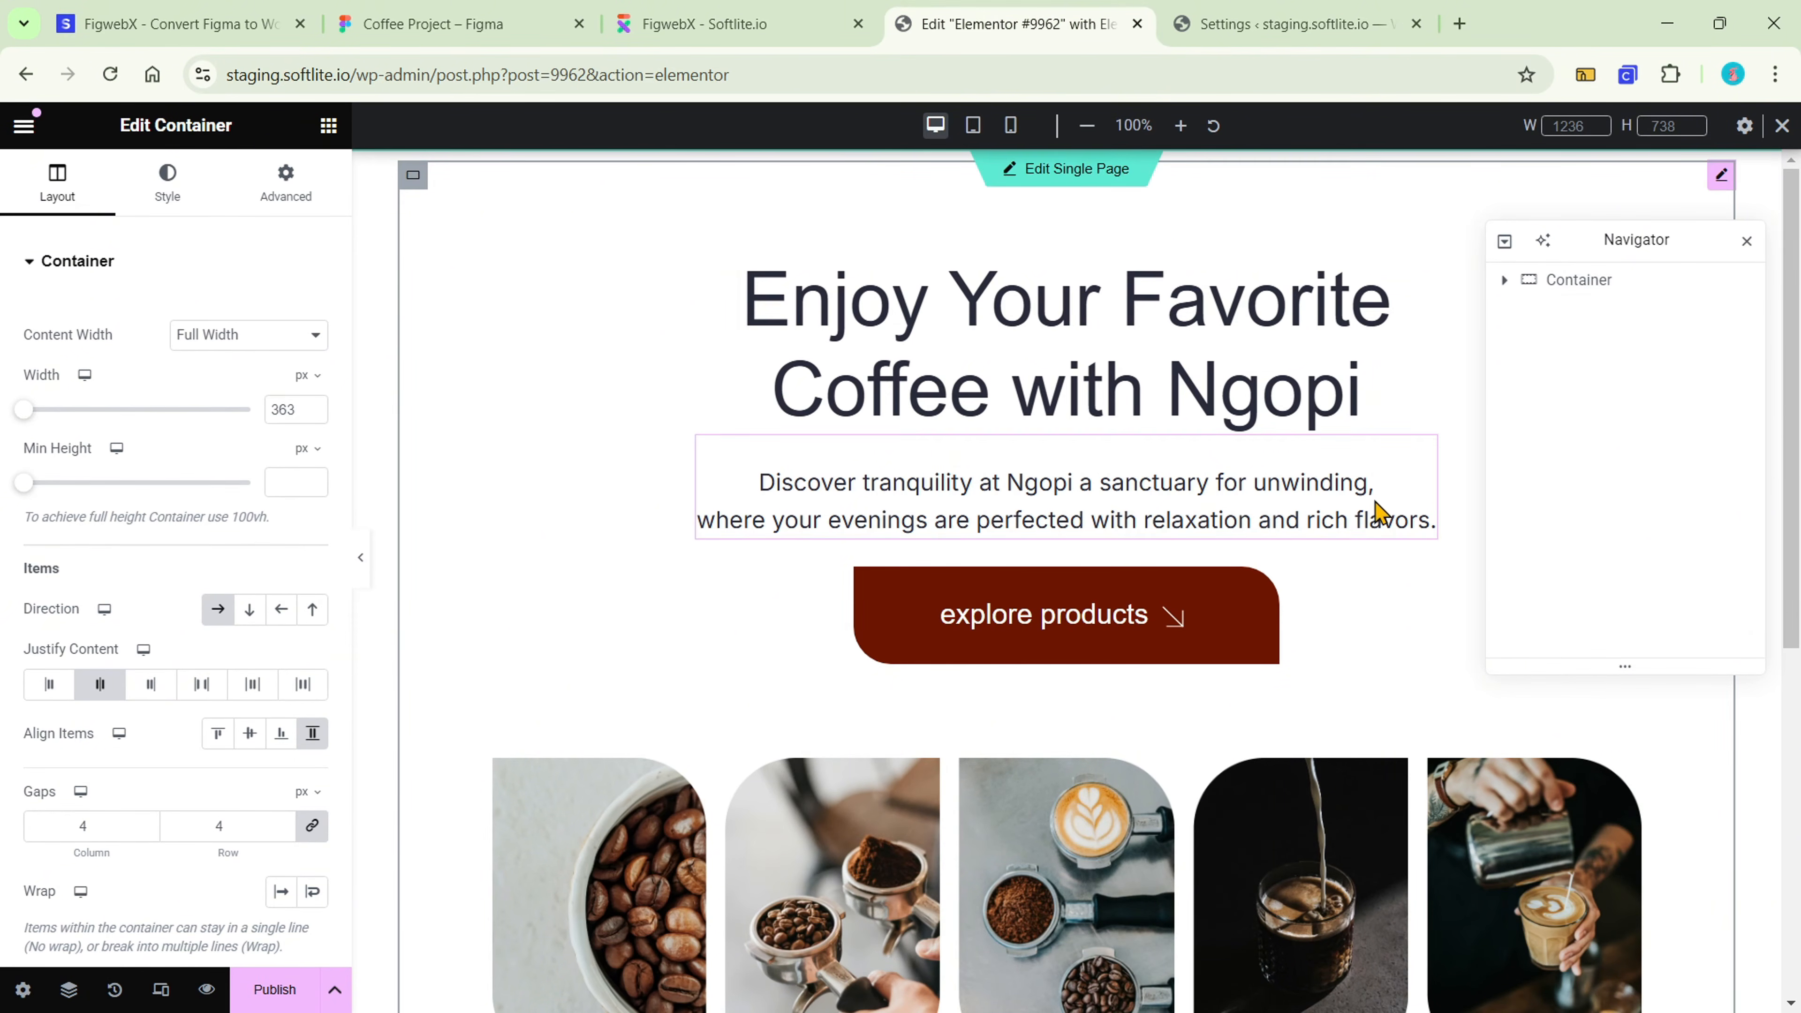
{"action": "scroll", "coordinate": [1375, 516], "scroll_direction": "down", "scroll_amount": 8}
{"action": "right_click", "coordinate": [1248, 806]}
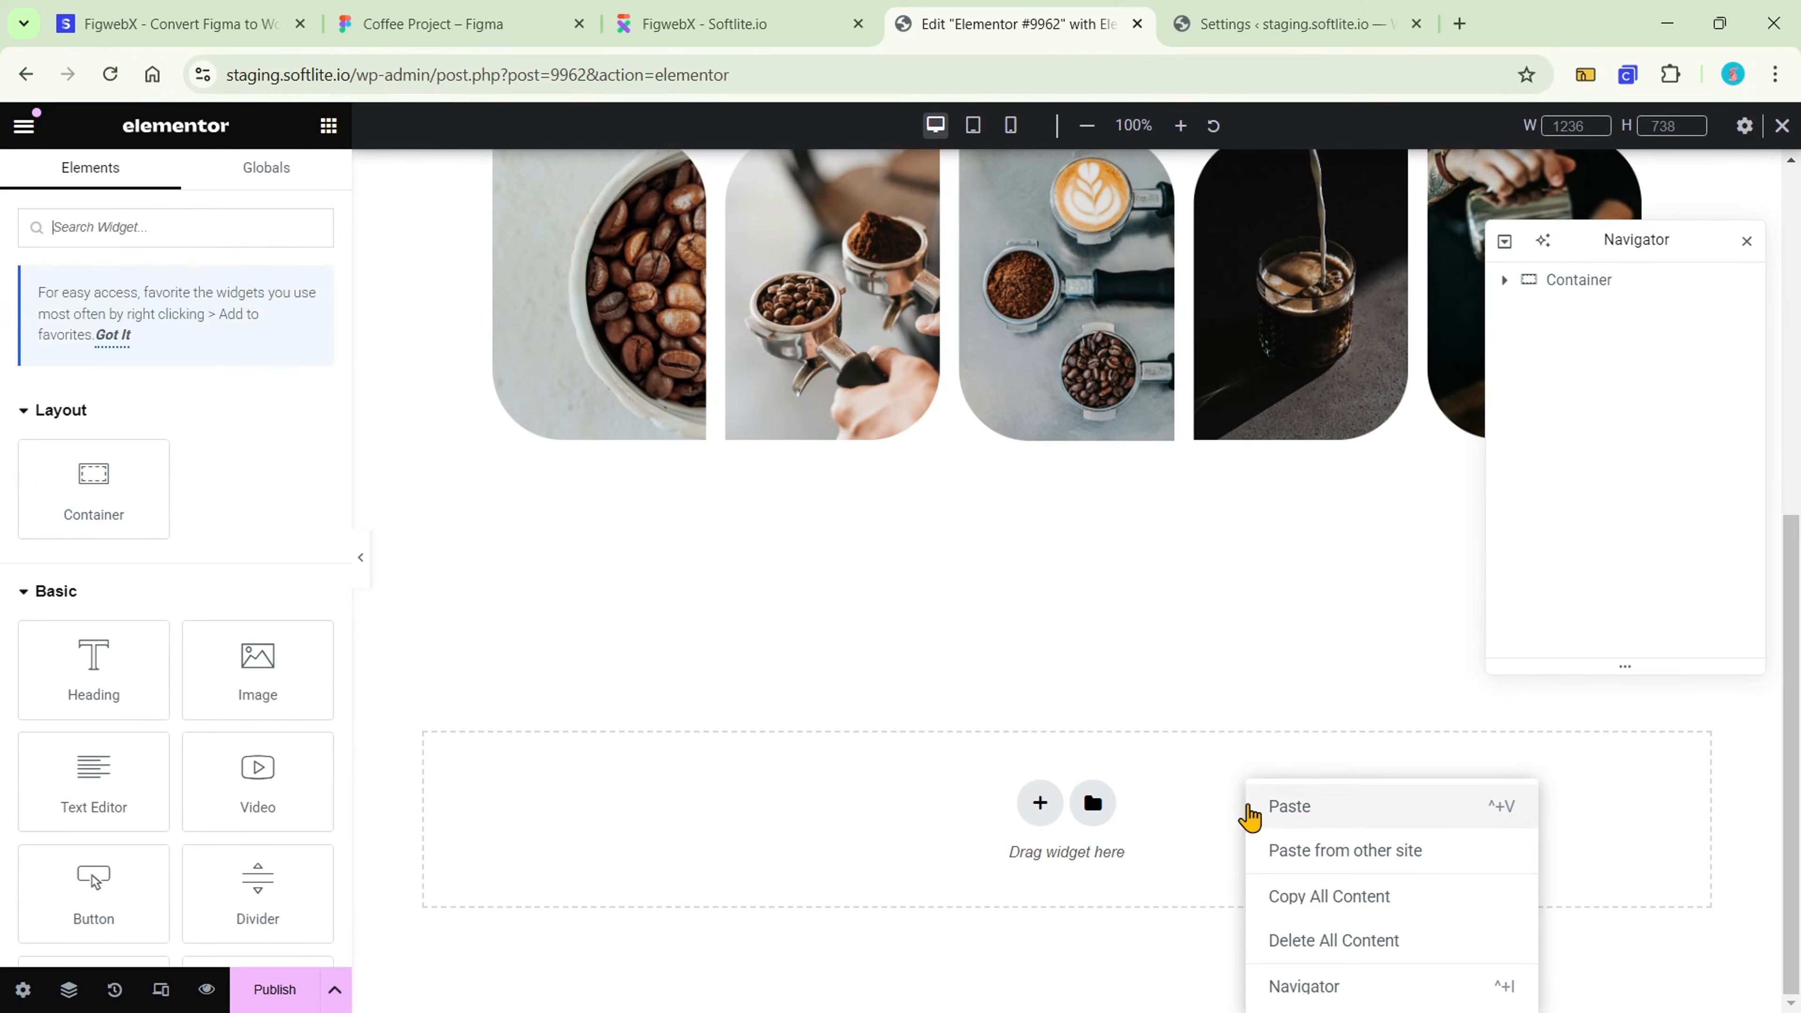
{"action": "left_click", "coordinate": [1293, 871]}
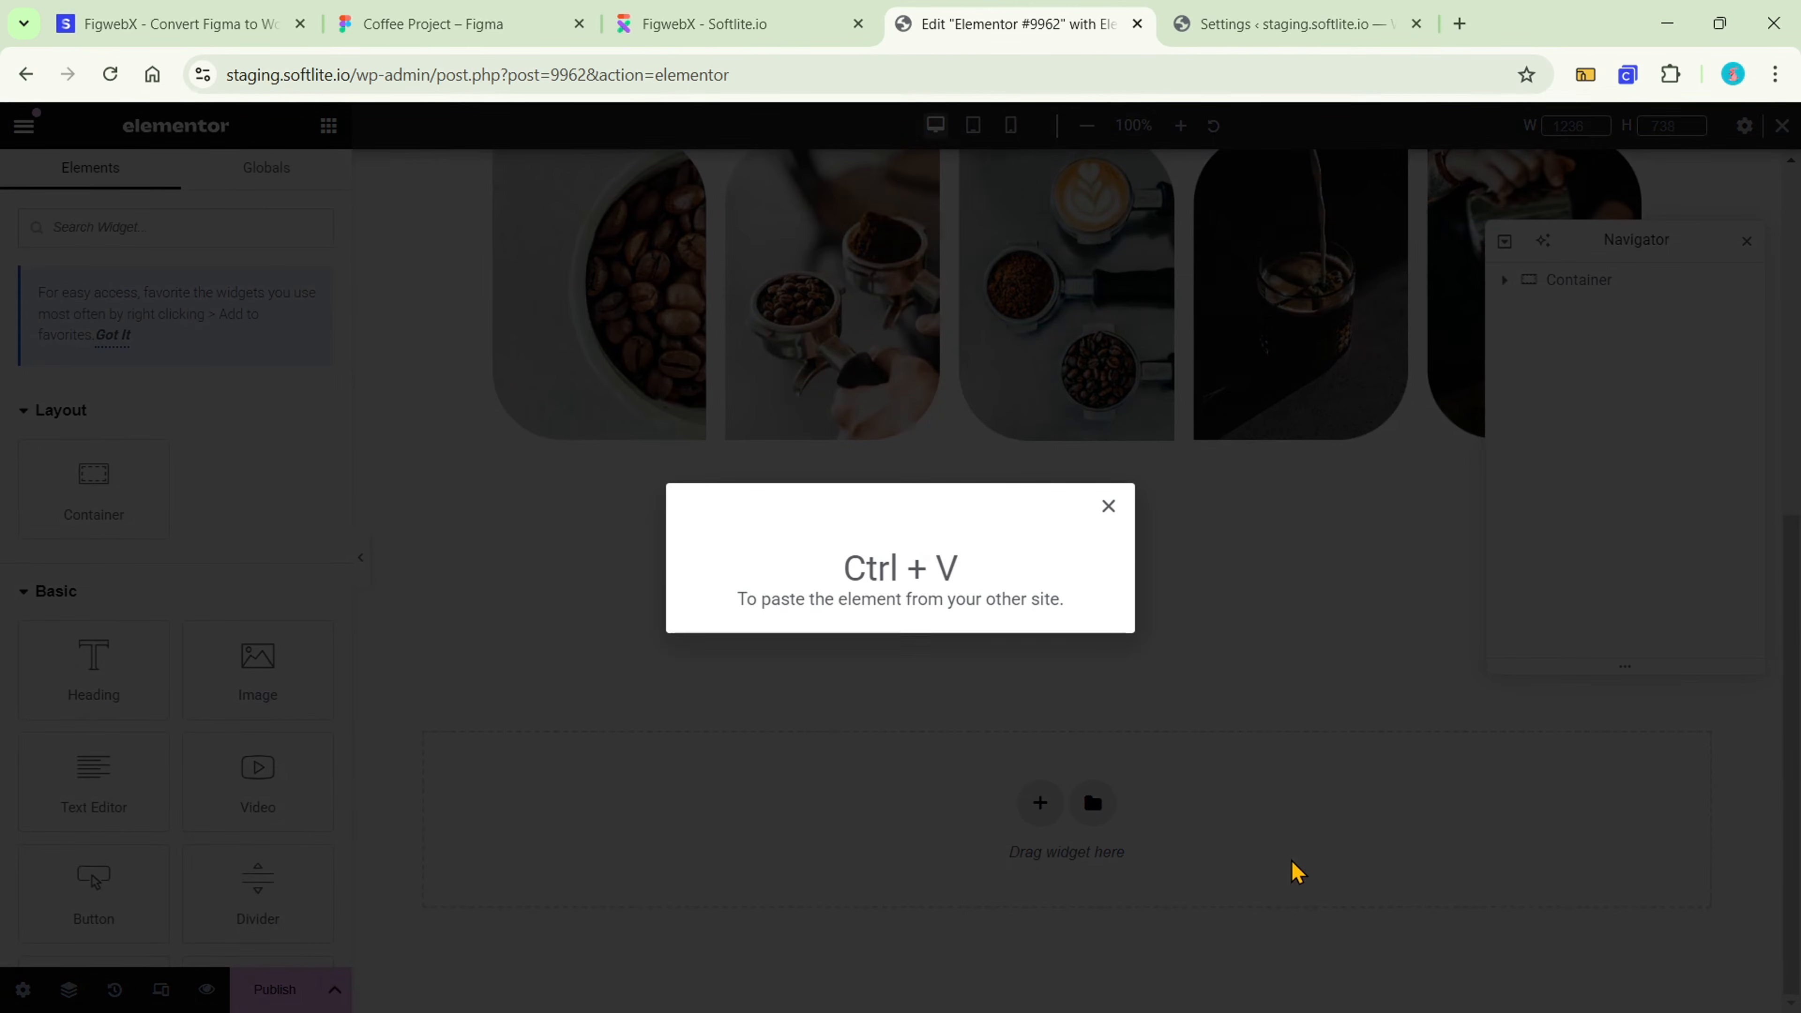
{"action": "key", "text": "ctrl+v"}
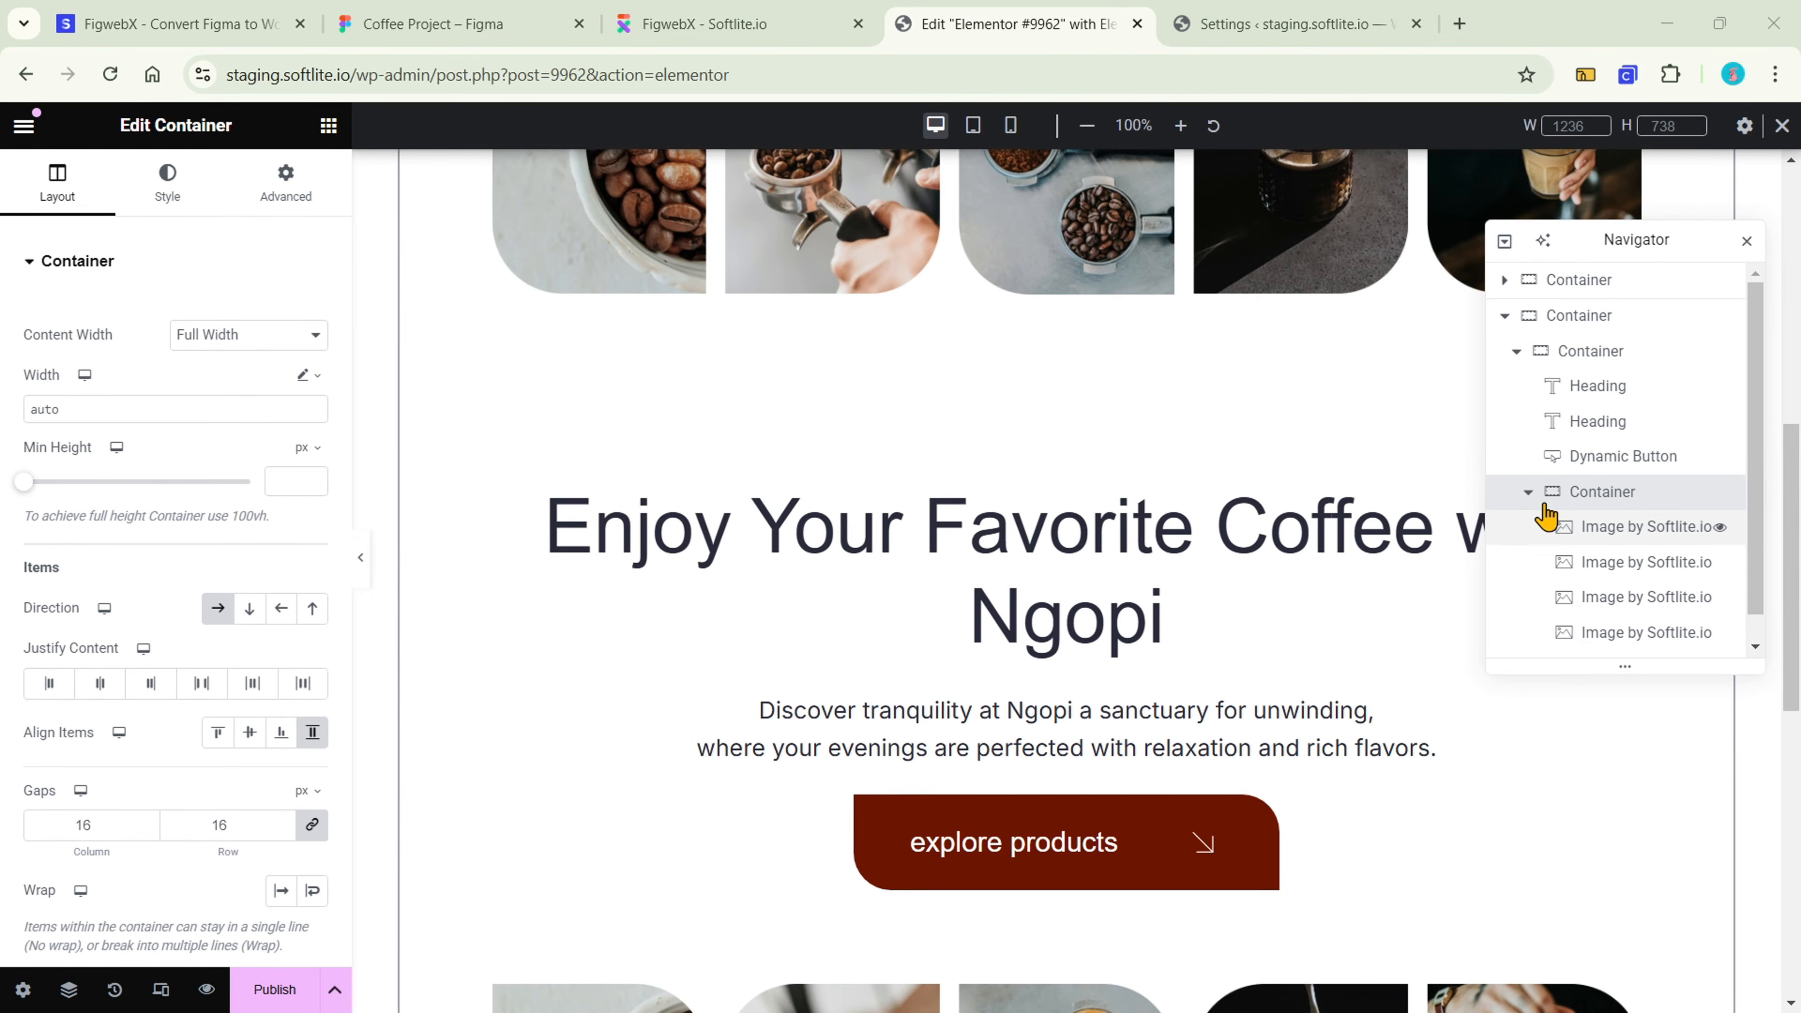
- Examine the pasted container's structure and the Dynamic Button's text, link, icon and style settings
{"action": "left_click", "coordinate": [1507, 325]}
{"action": "left_click", "coordinate": [1506, 321]}
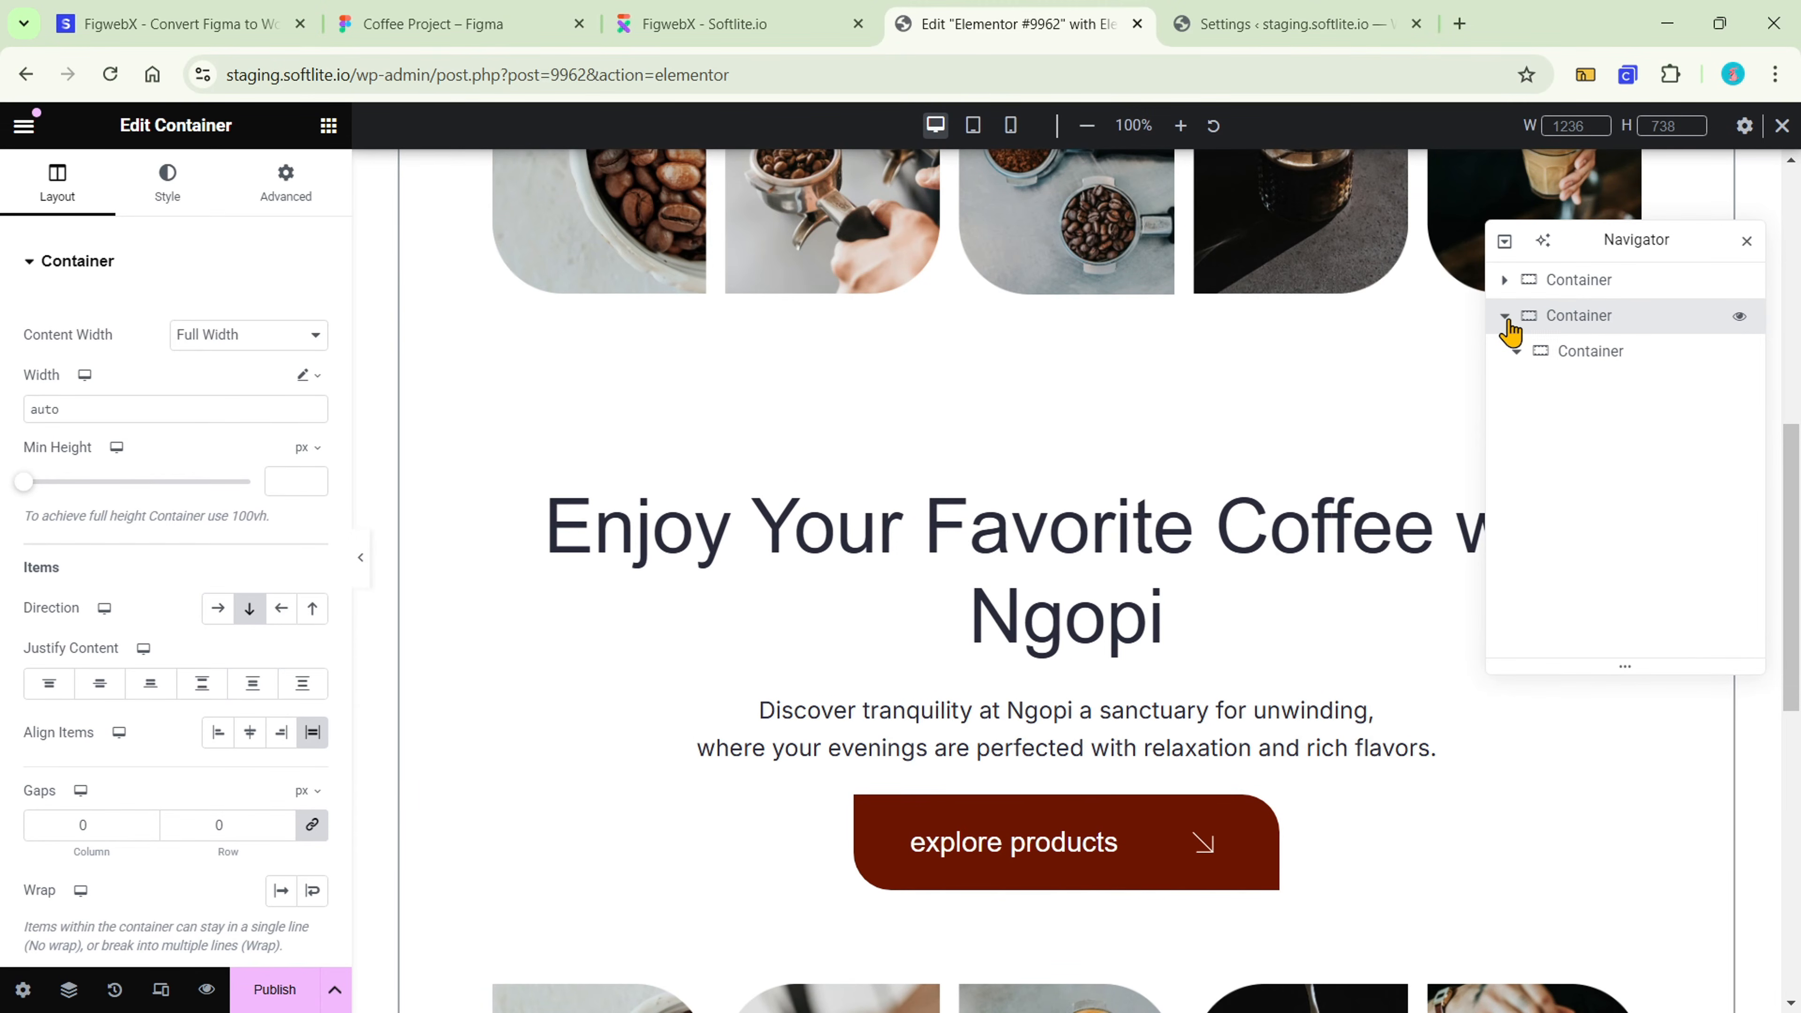
{"action": "scroll", "coordinate": [1645, 525], "scroll_direction": "down", "scroll_amount": 1}
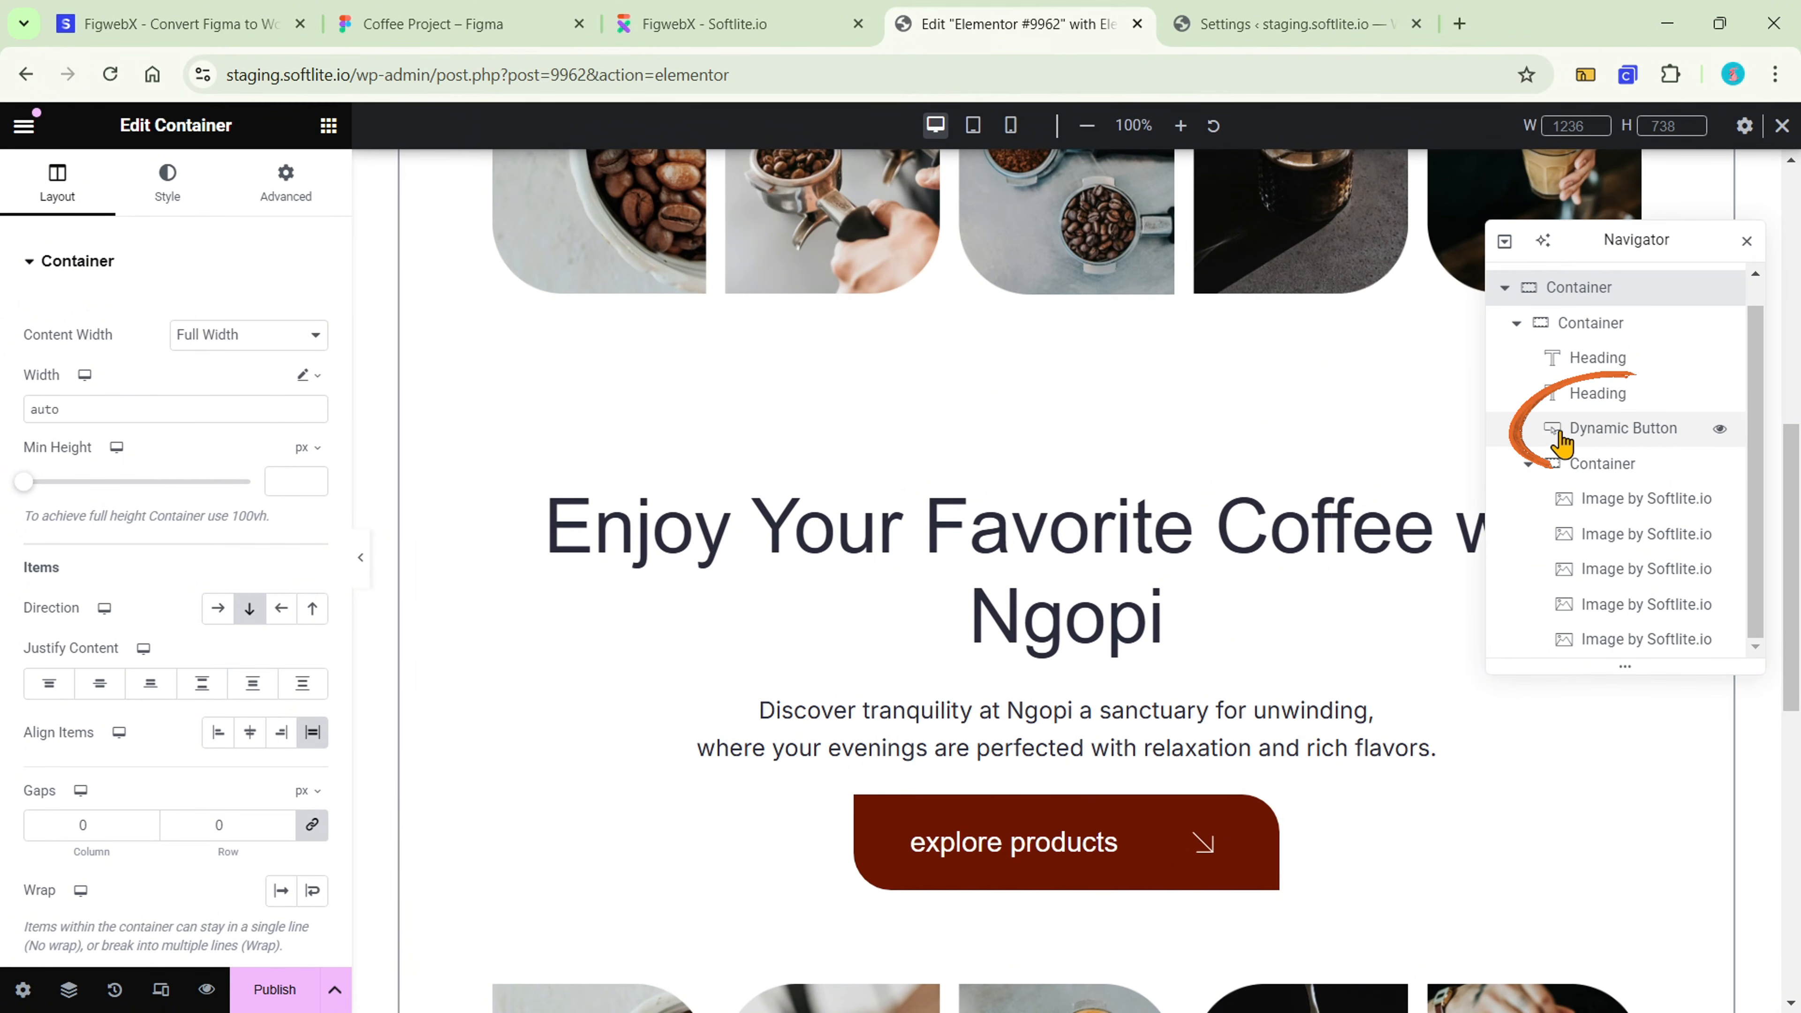
{"action": "left_click", "coordinate": [1212, 818]}
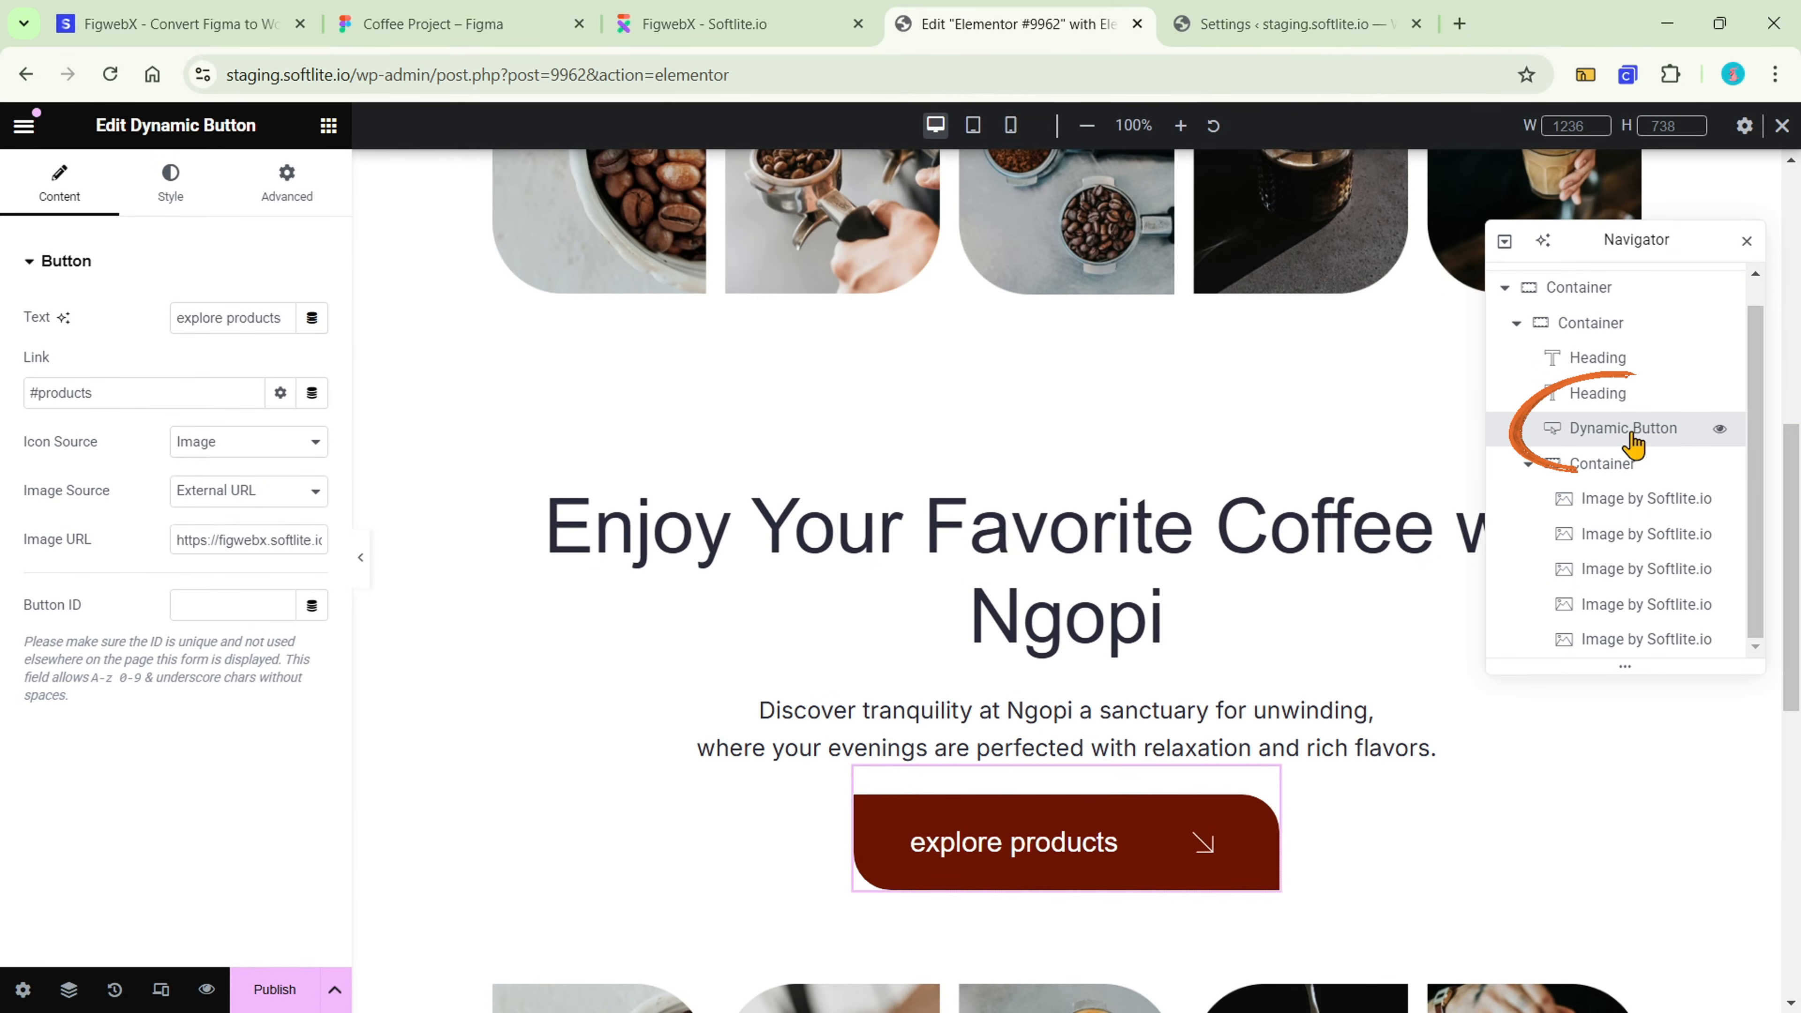
{"action": "scroll", "coordinate": [1552, 350], "scroll_direction": "up", "scroll_amount": 1}
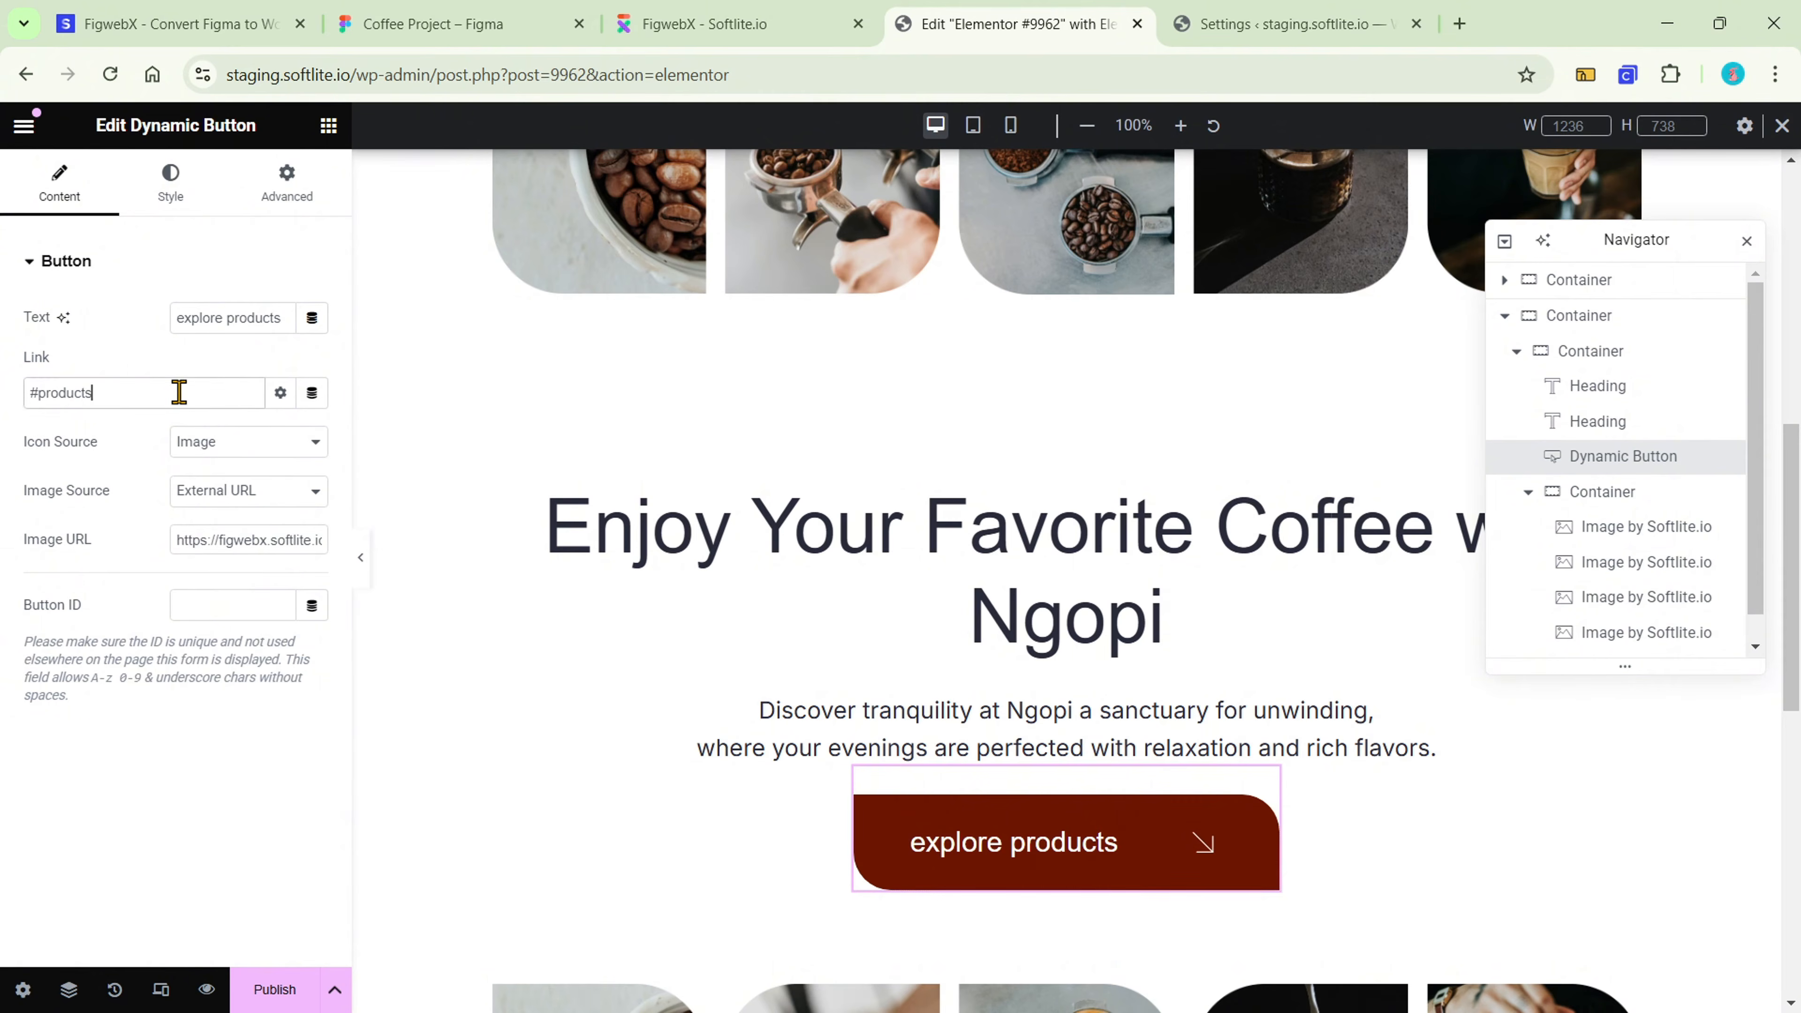
{"action": "left_click", "coordinate": [230, 443]}
{"action": "left_click", "coordinate": [233, 448]}
{"action": "left_click", "coordinate": [169, 202]}
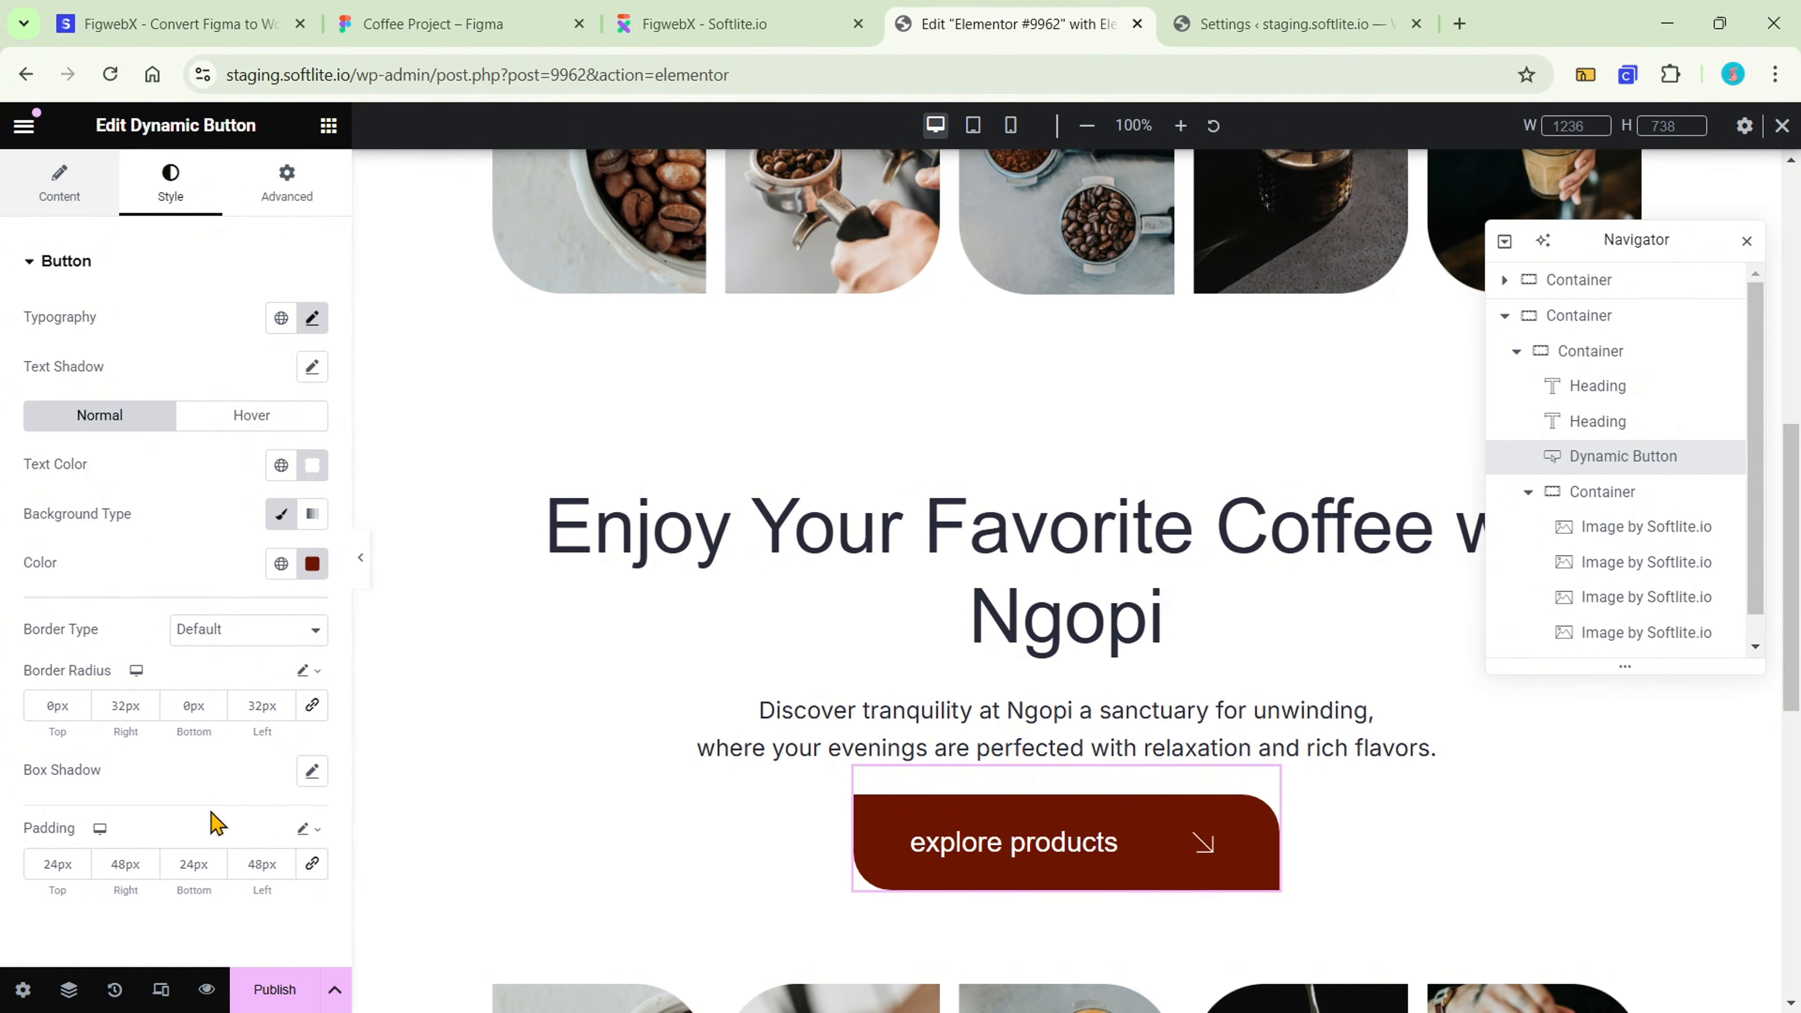
{"action": "left_click", "coordinate": [81, 206]}
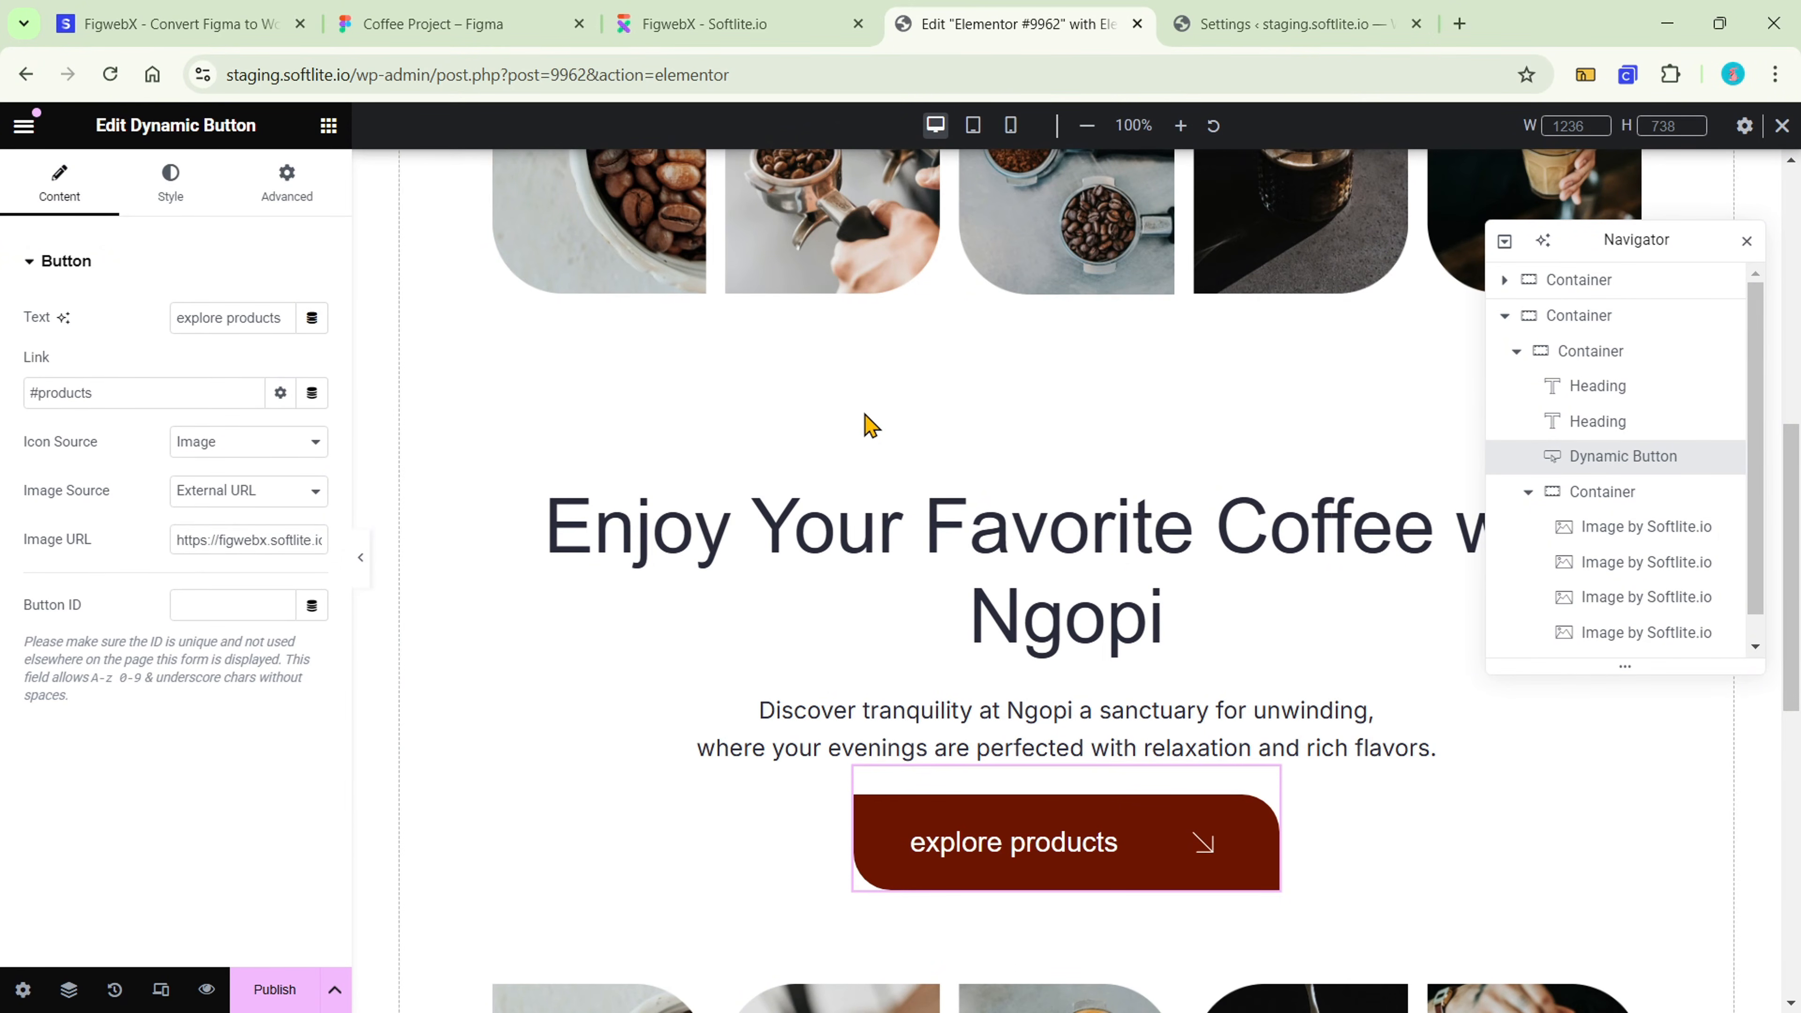
- Compare the first export's button container with the tagged export's Dynamic Button and heading in the Elementor page structure
{"action": "scroll", "coordinate": [865, 414], "scroll_direction": "up", "scroll_amount": 7}
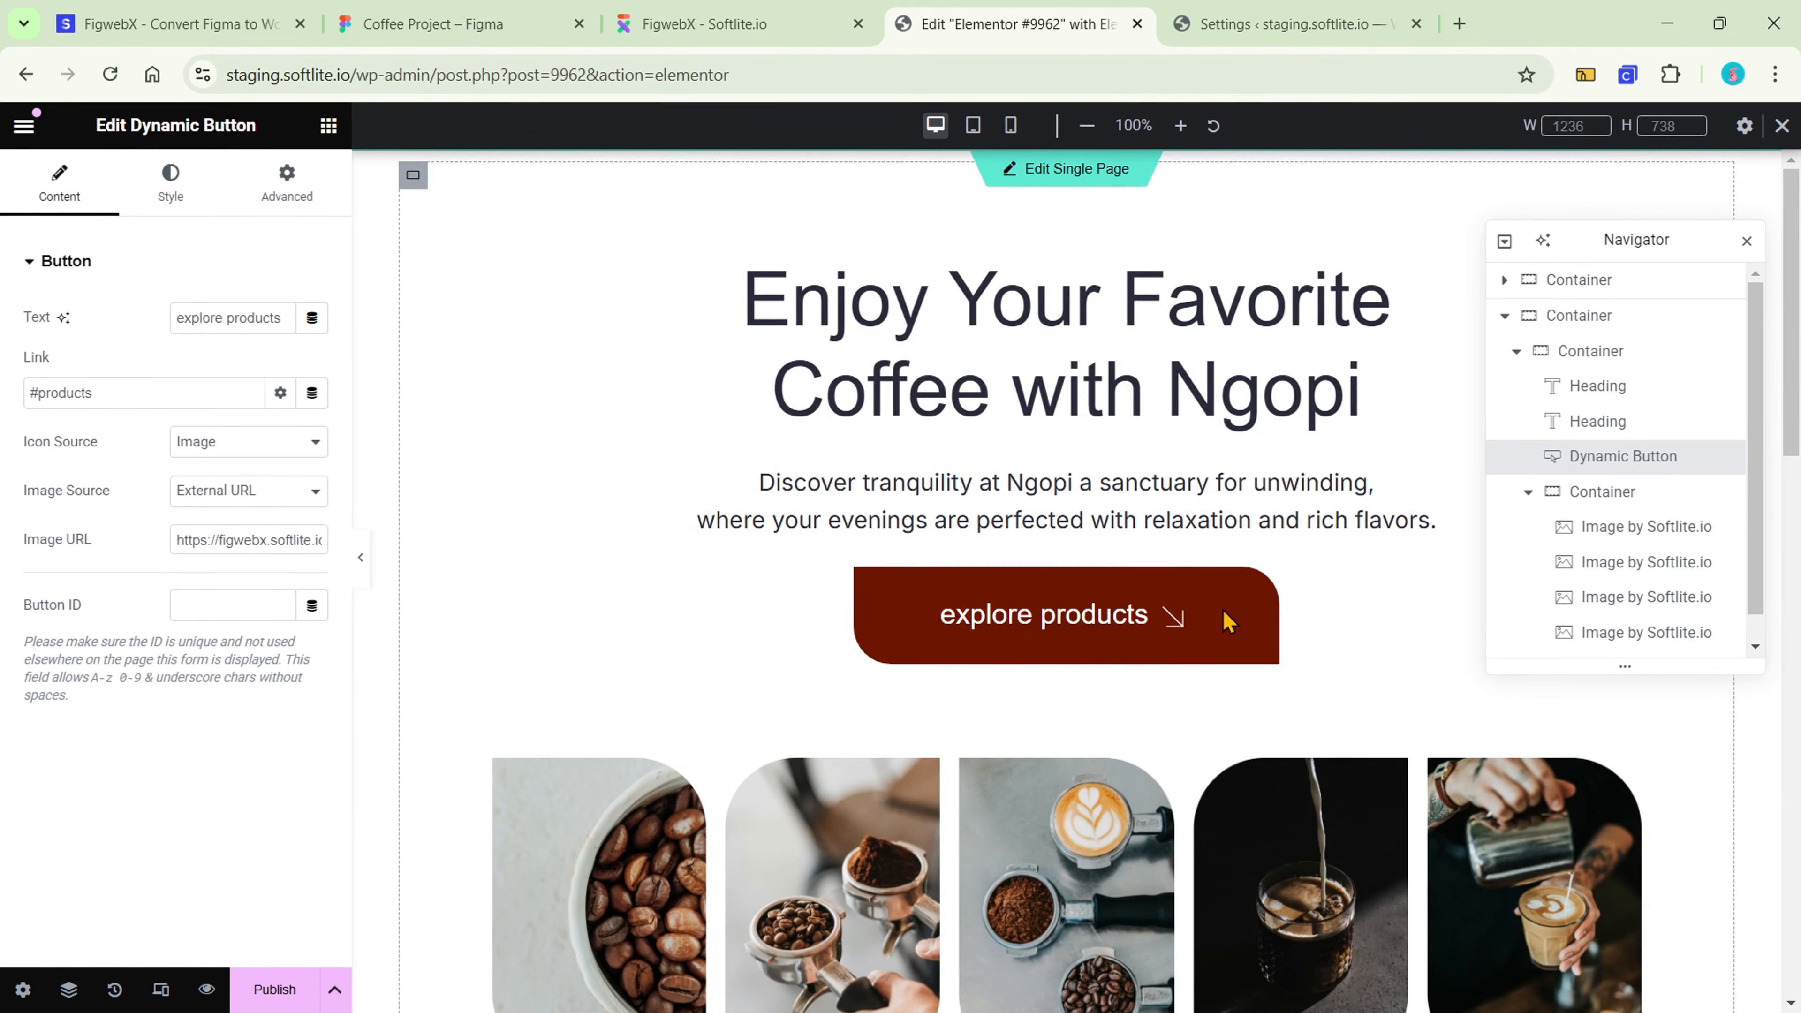
{"action": "left_click", "coordinate": [1142, 615]}
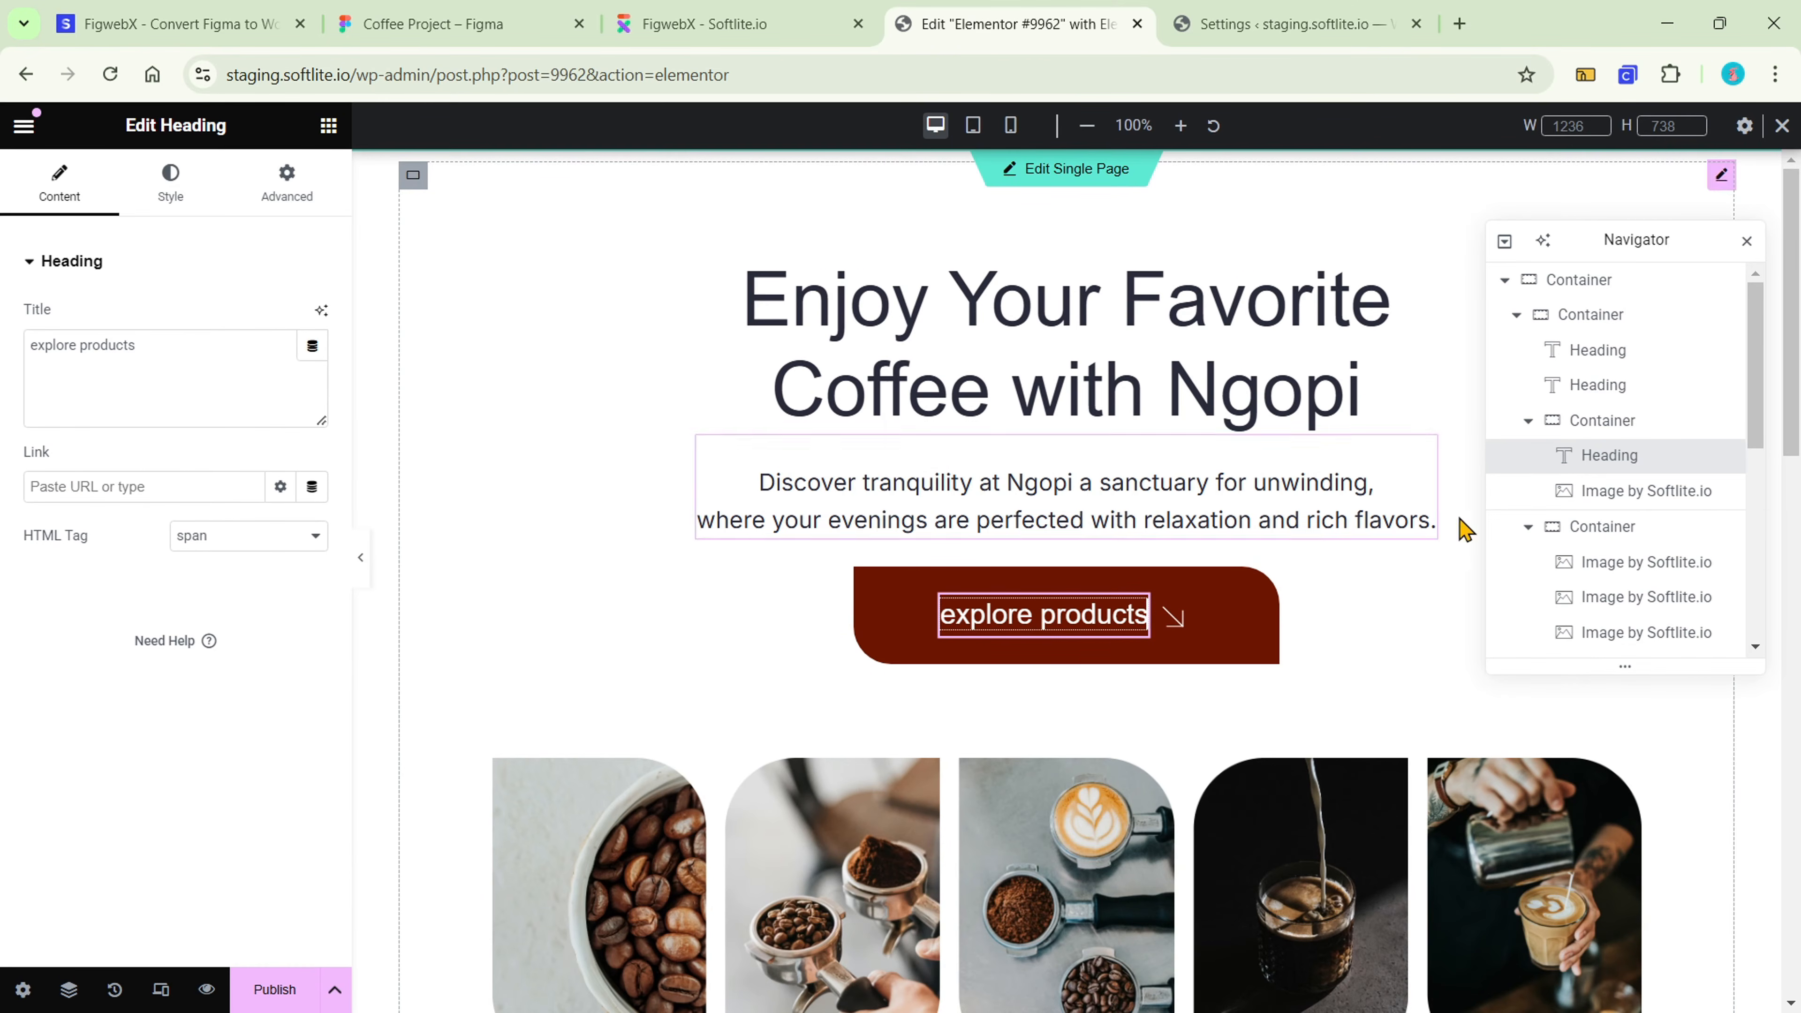
{"action": "left_click", "coordinate": [1604, 426]}
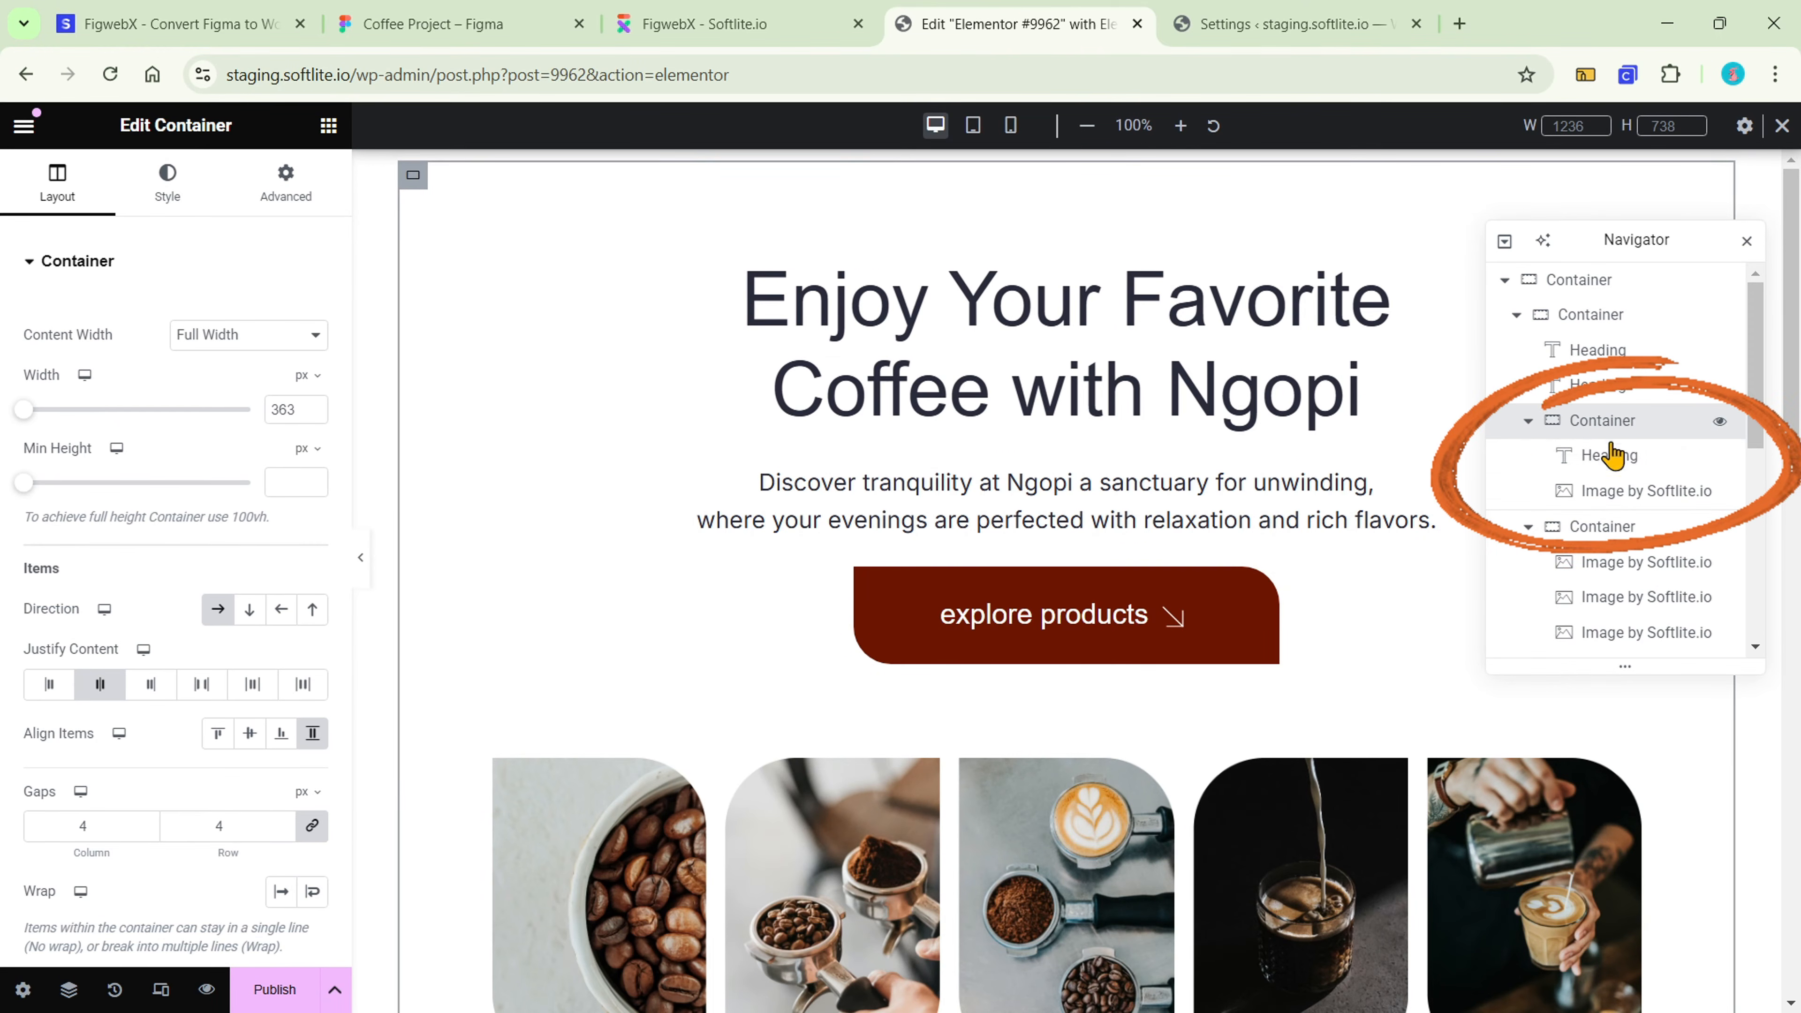
{"action": "scroll", "coordinate": [1612, 528], "scroll_direction": "up", "scroll_amount": 2}
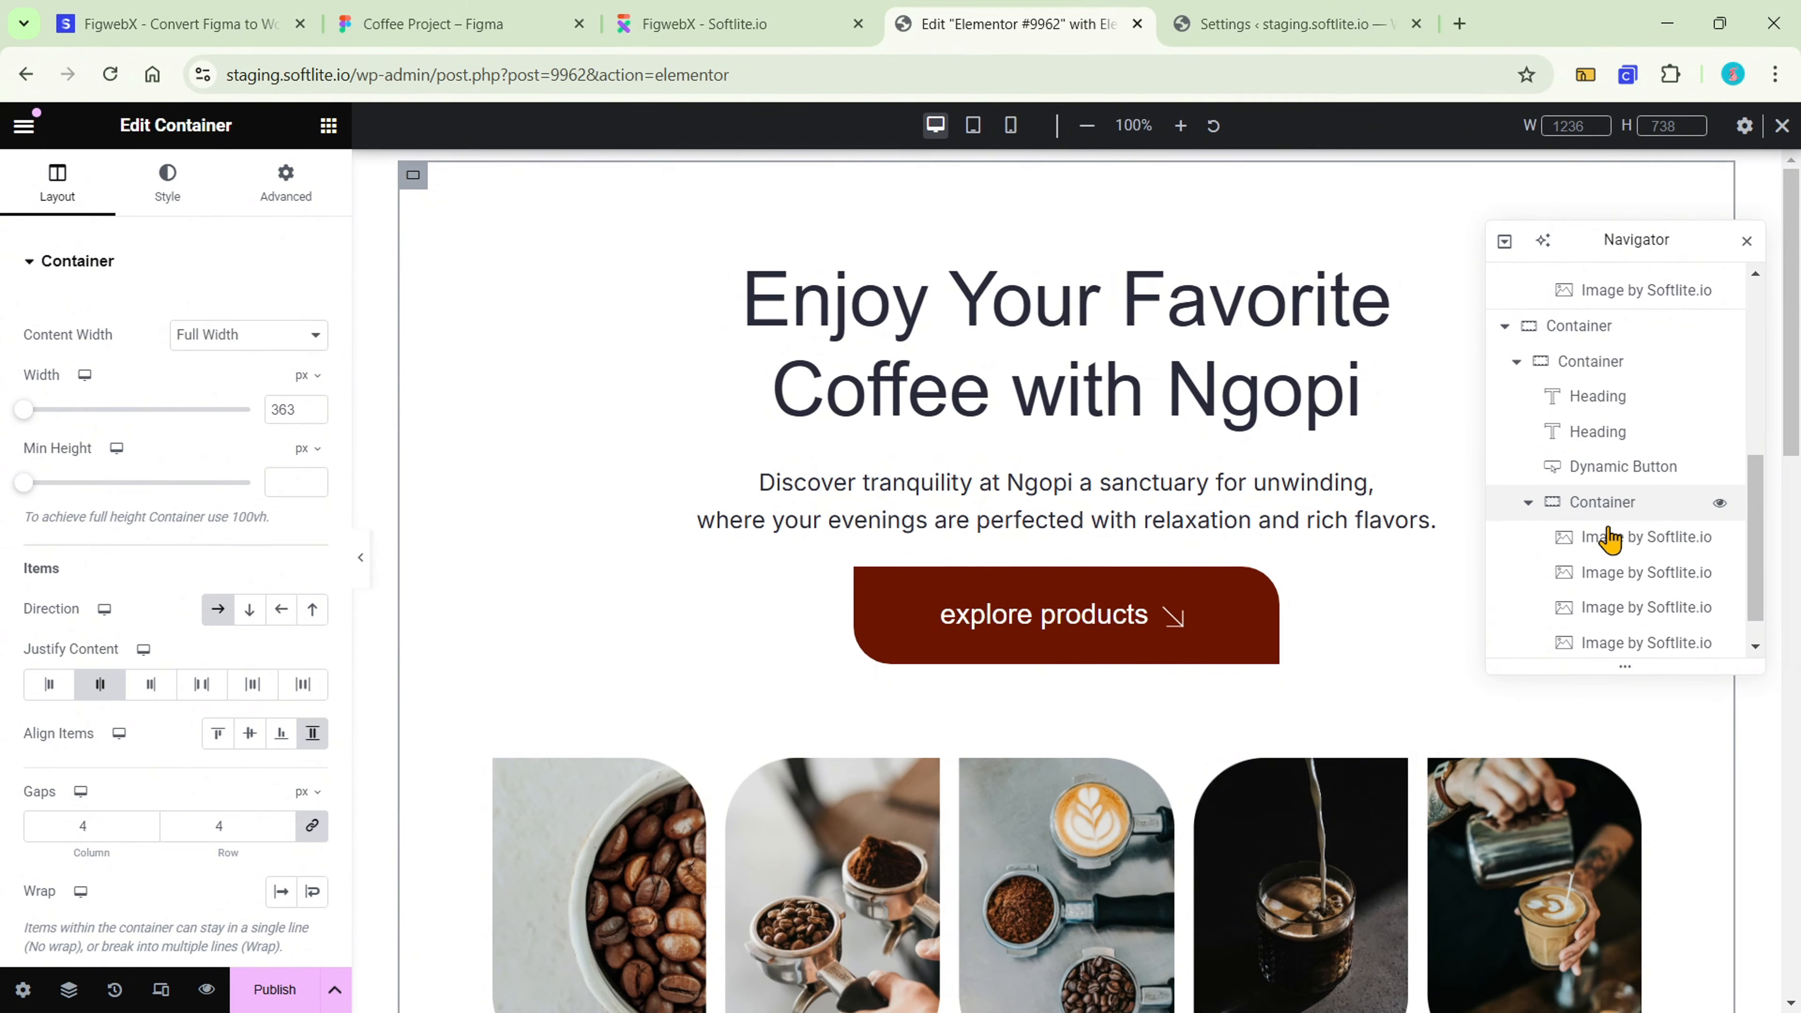
{"action": "scroll", "coordinate": [1596, 475], "scroll_direction": "down", "scroll_amount": 2}
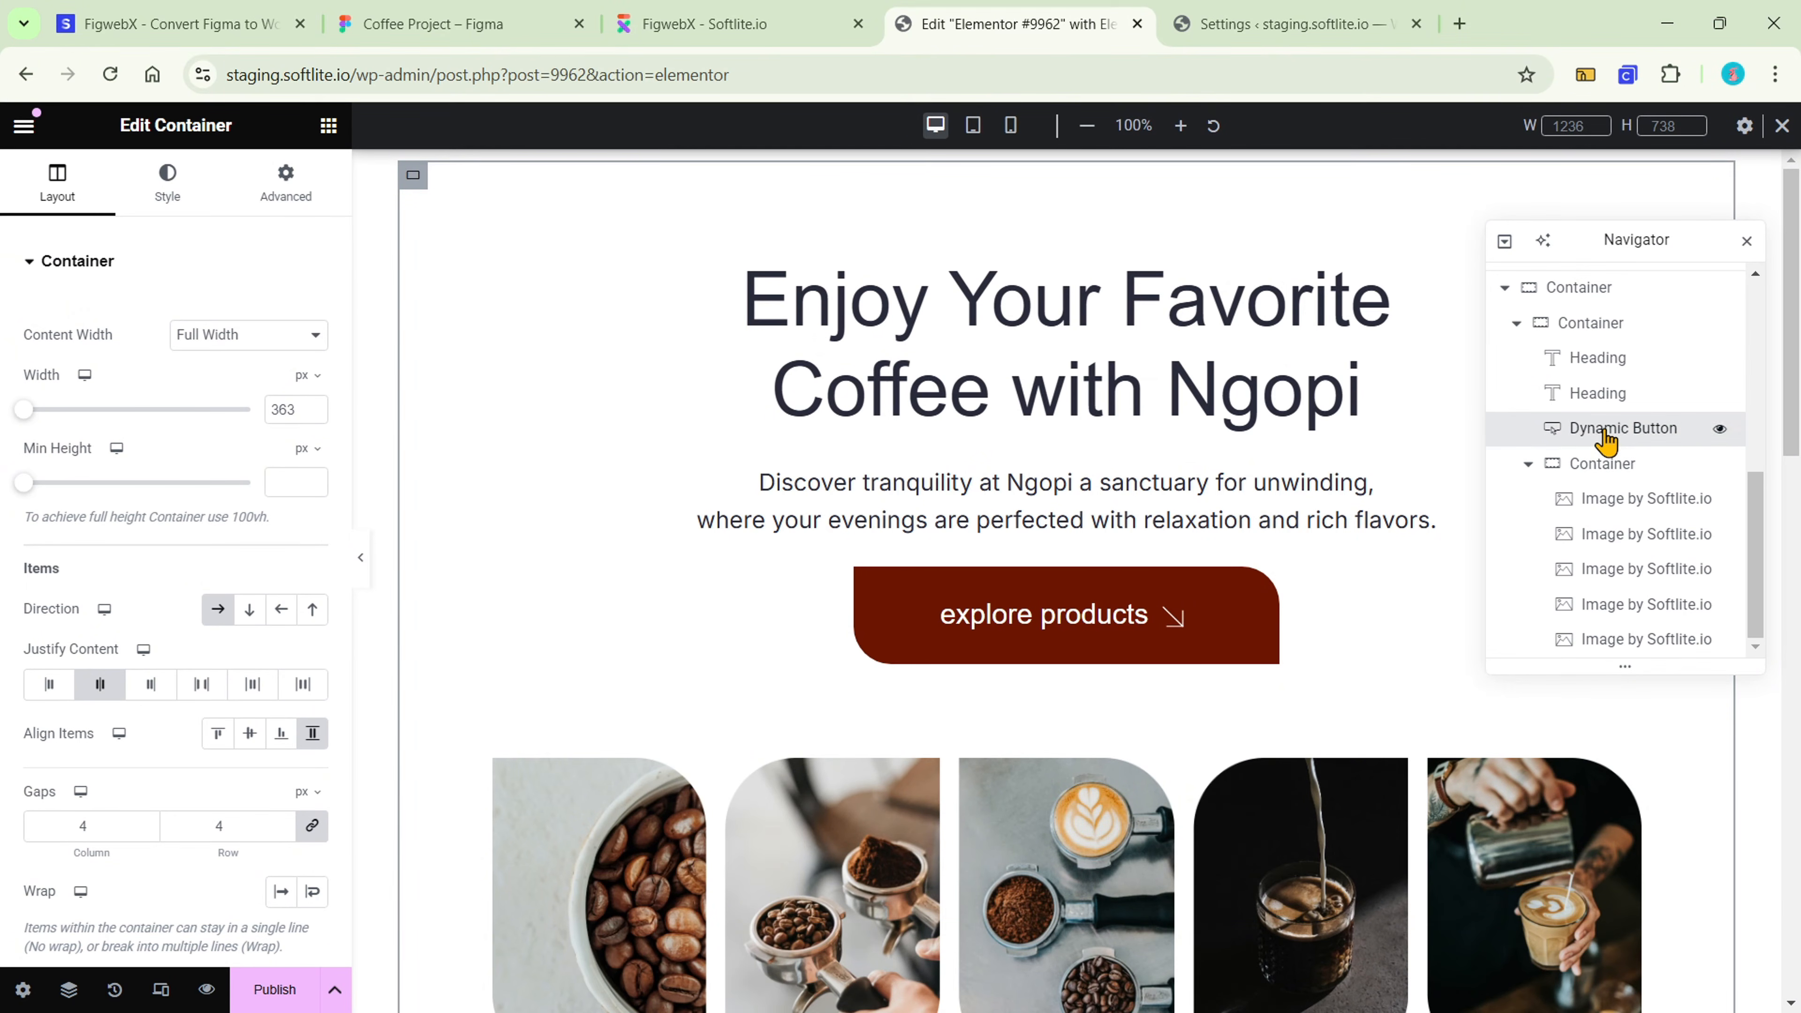
{"action": "left_click", "coordinate": [1607, 430]}
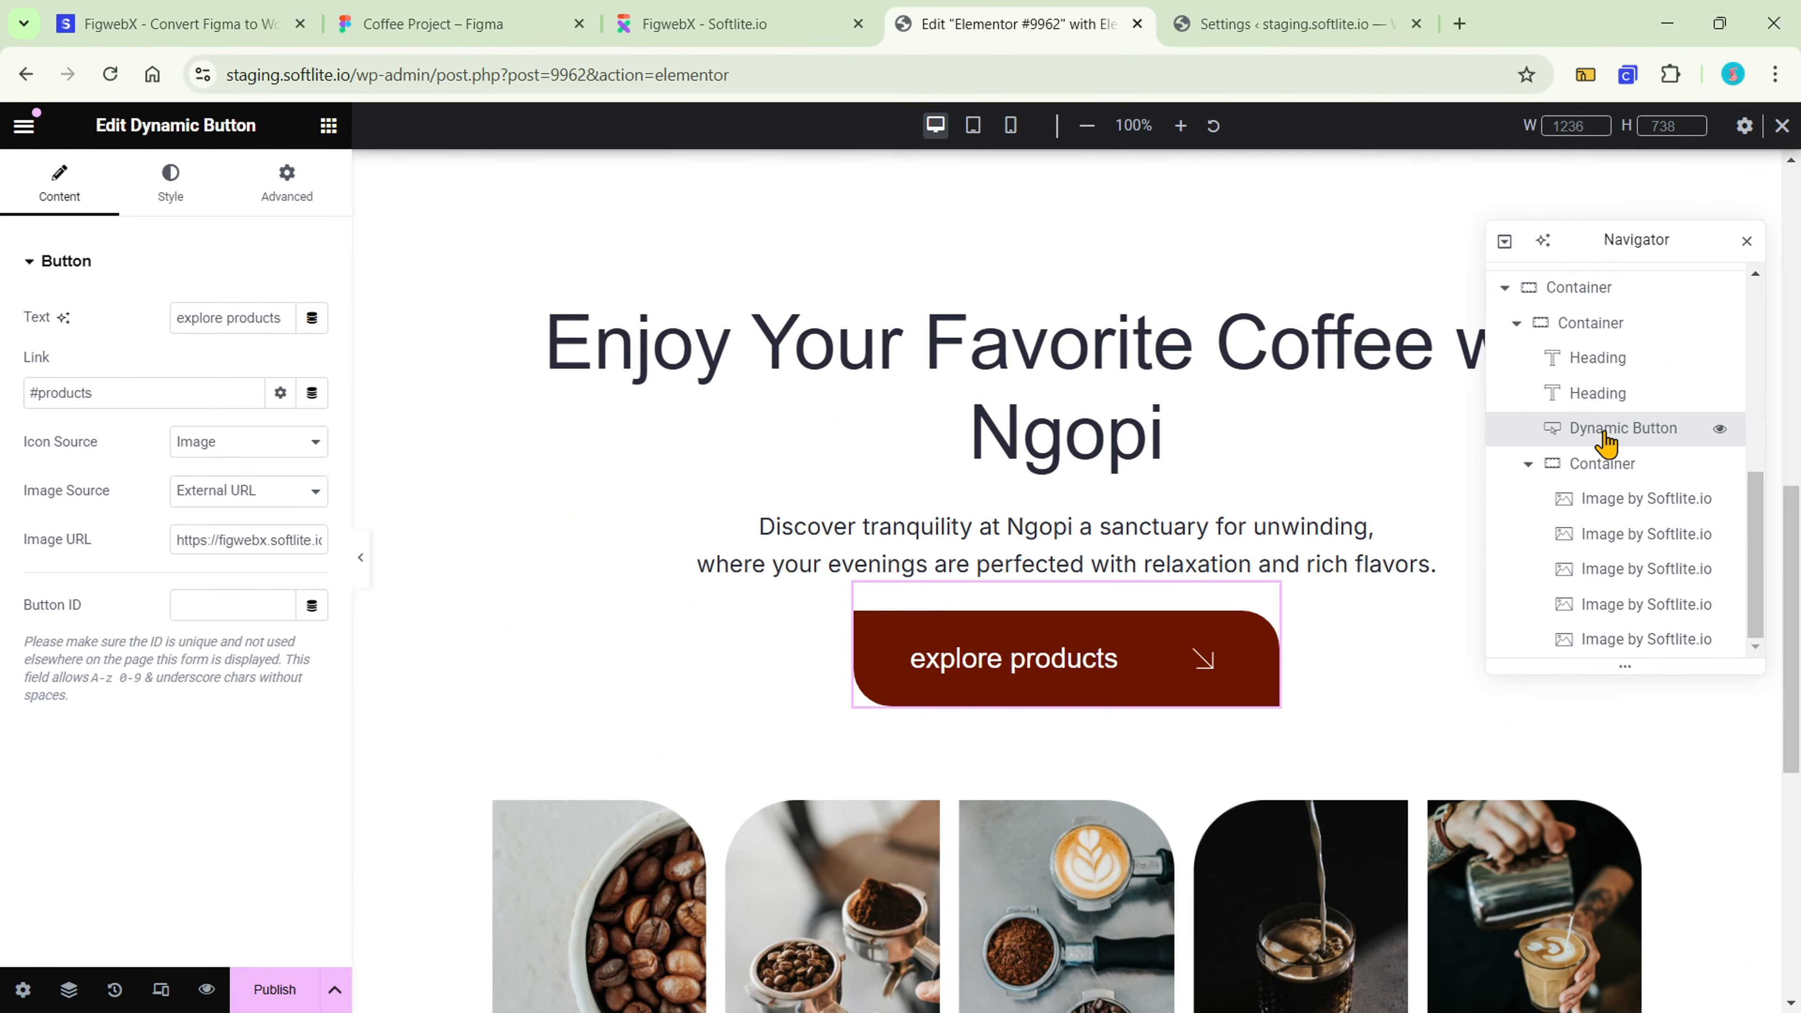
{"action": "left_click", "coordinate": [1320, 389]}
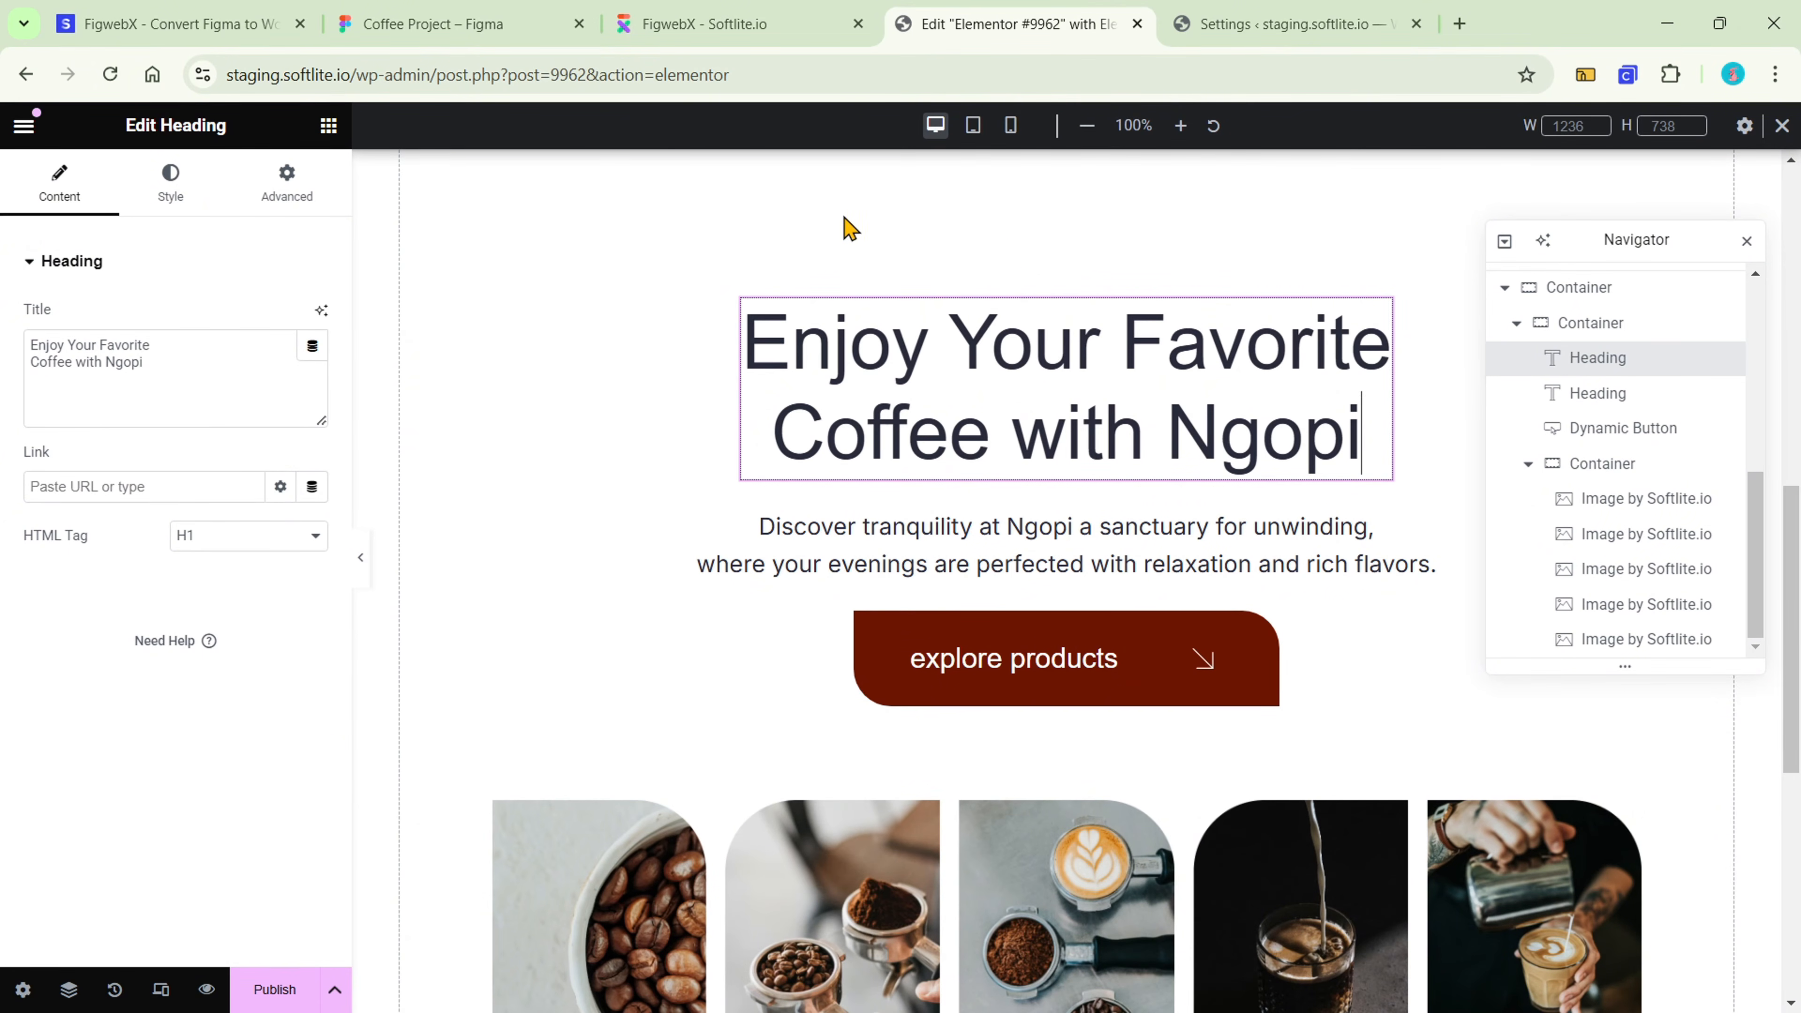
- Switch to the Figma coffee design and select the "Read our articles" blog section frame
{"action": "left_click", "coordinate": [467, 42]}
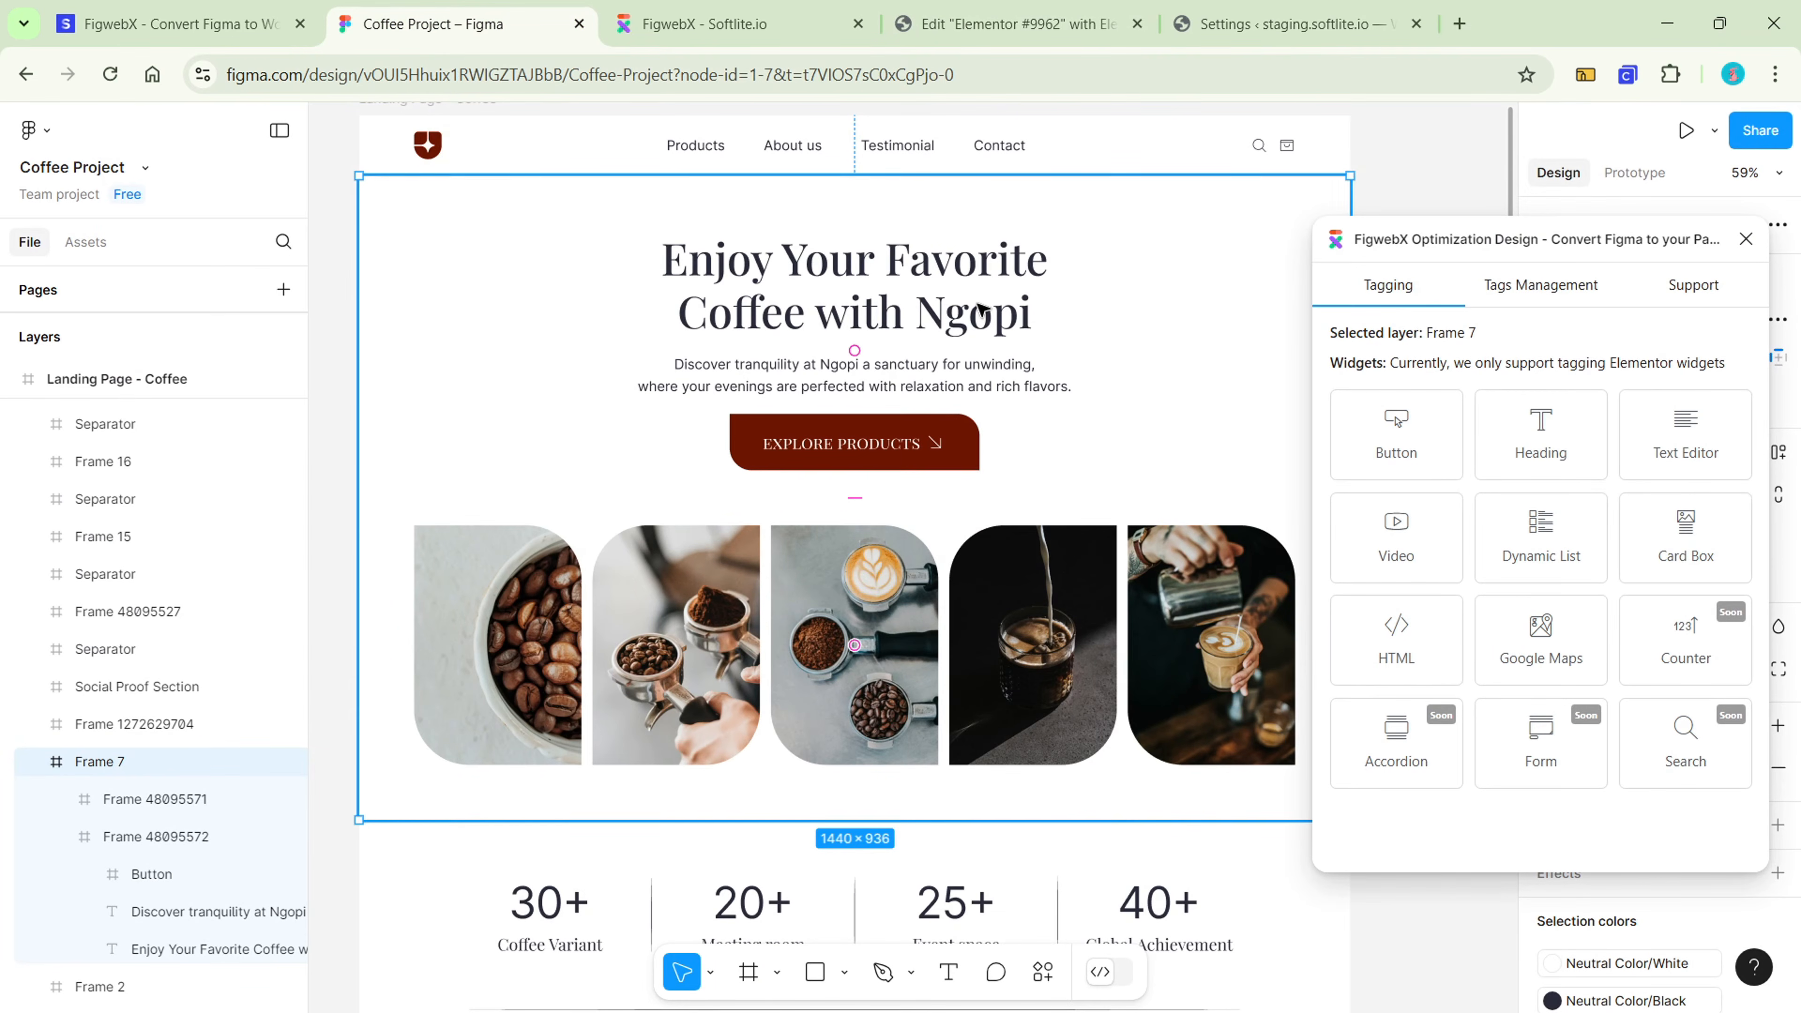
{"action": "scroll", "coordinate": [1273, 412], "scroll_direction": "down", "scroll_amount": 10}
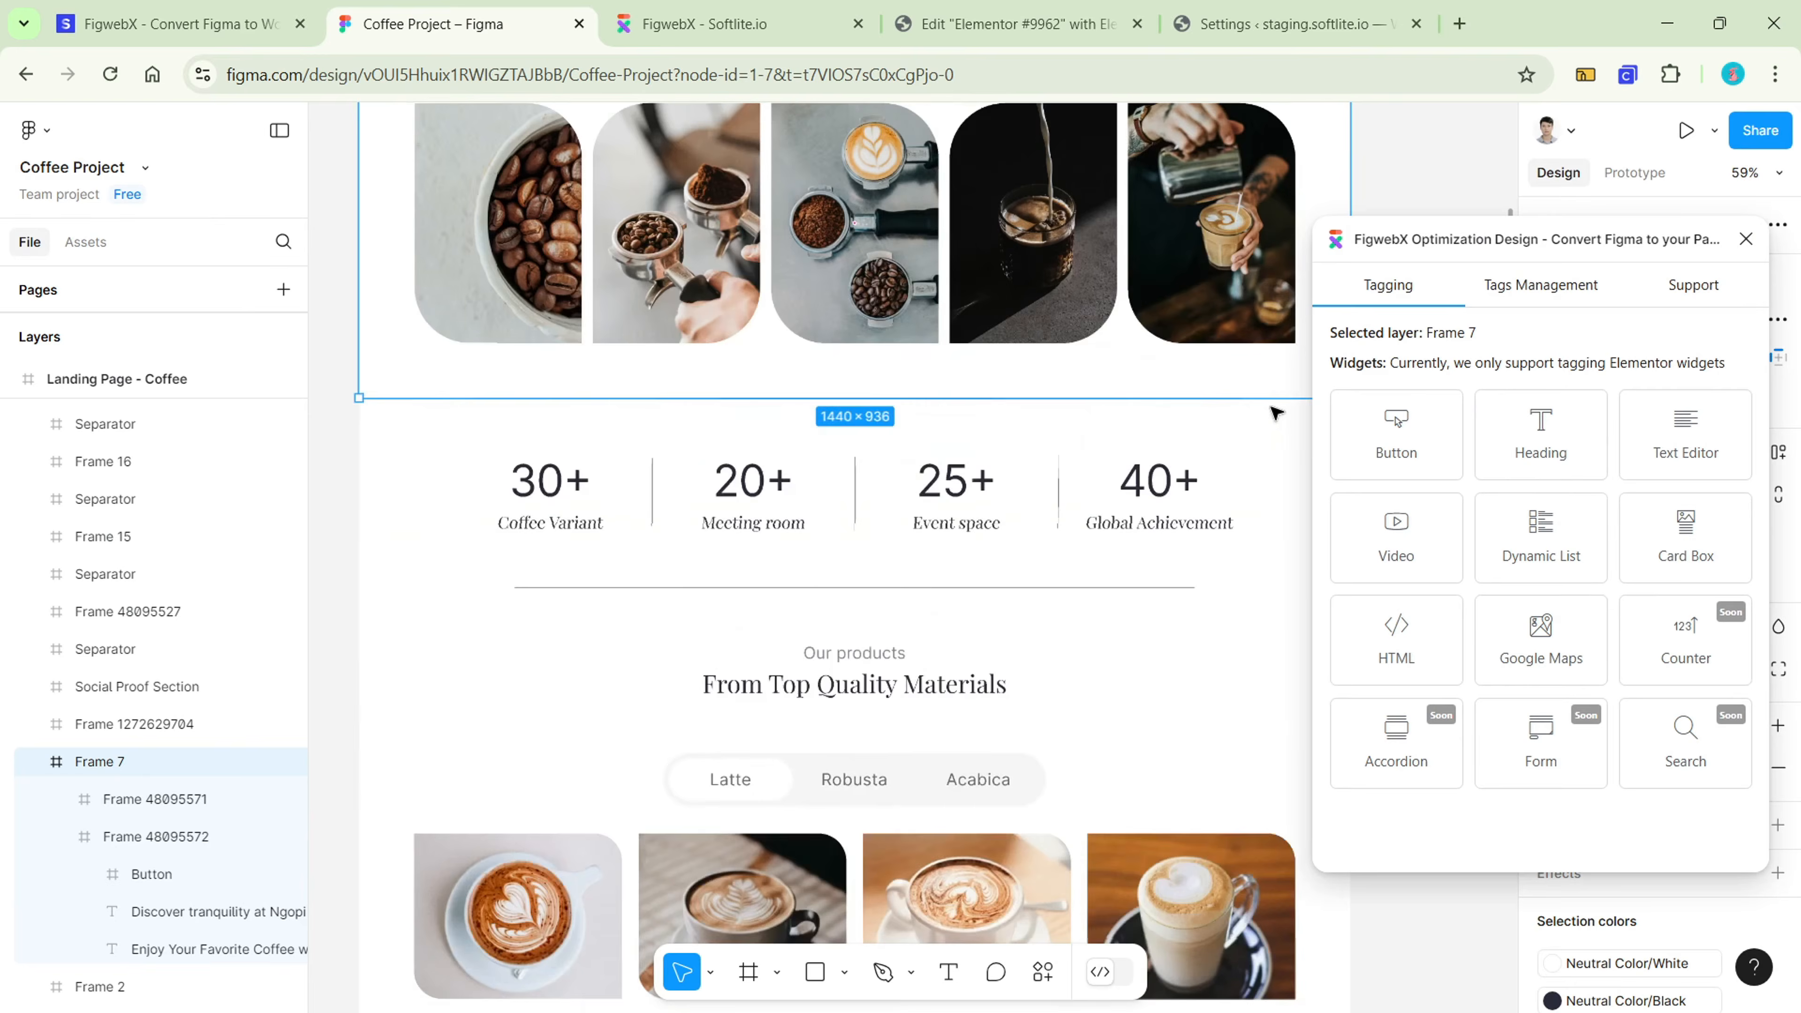
{"action": "scroll", "coordinate": [1273, 414], "scroll_direction": "down", "scroll_amount": 10}
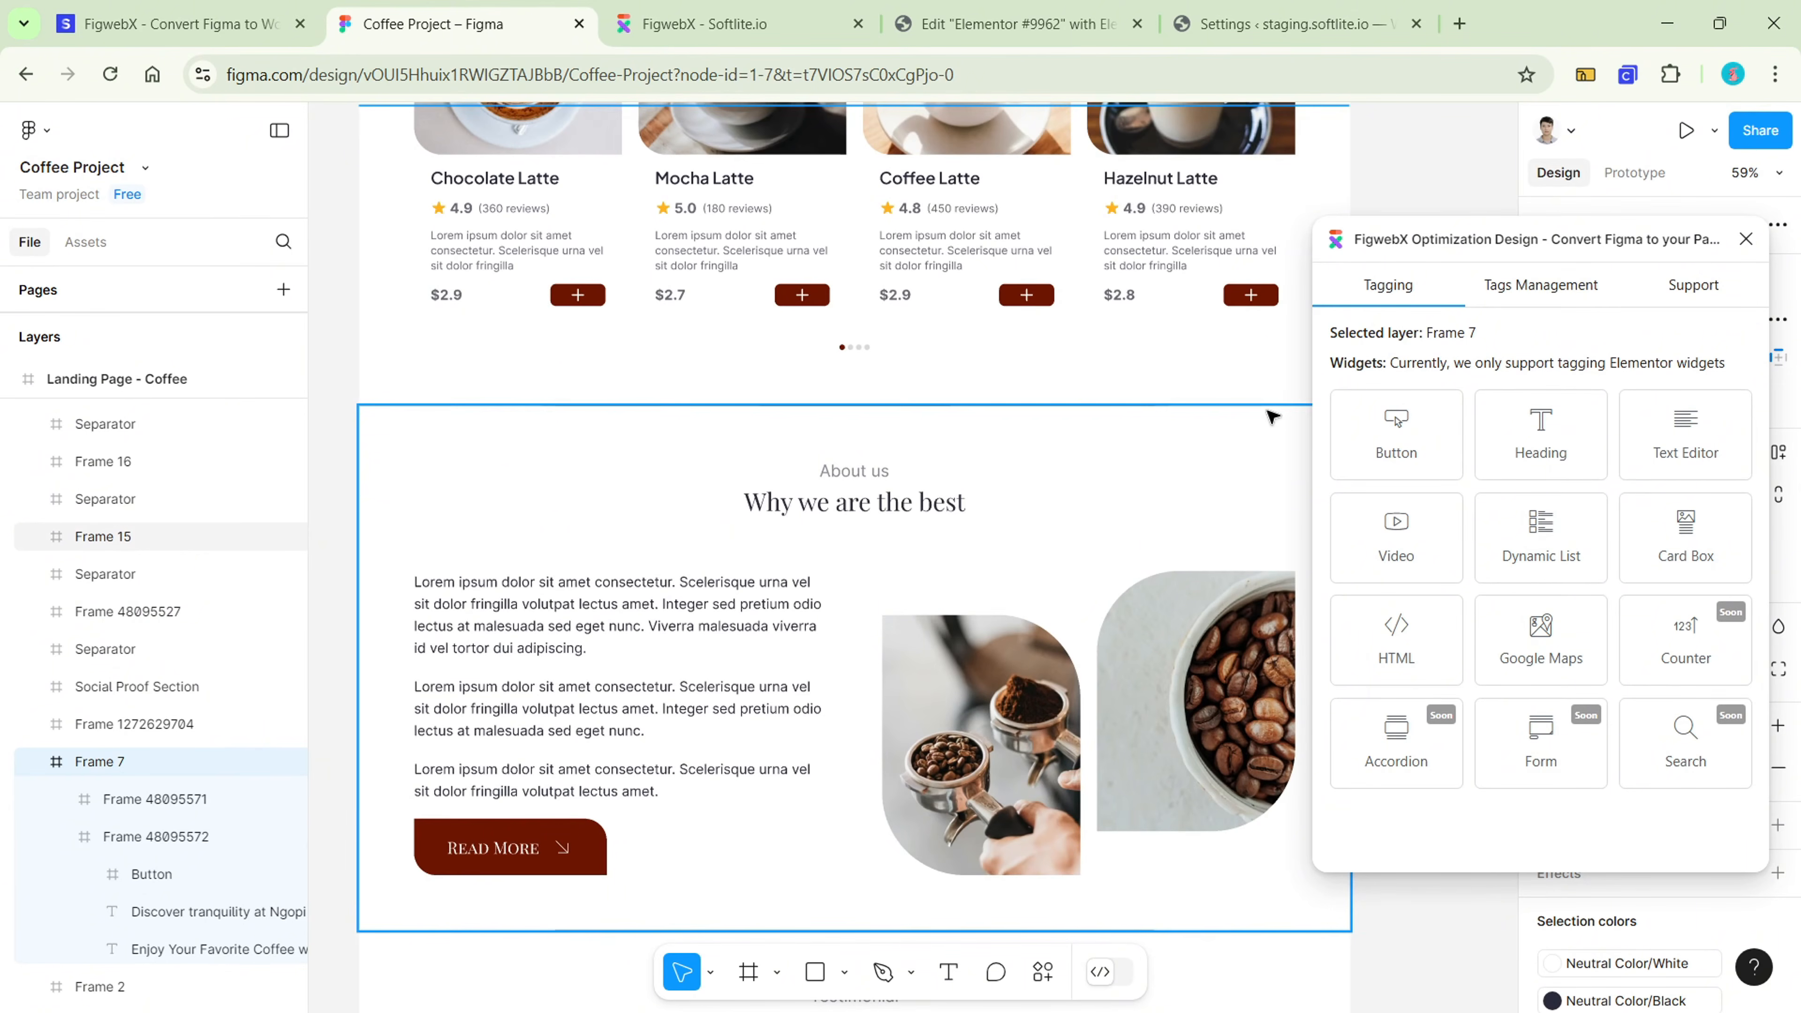
{"action": "scroll", "coordinate": [1273, 417], "scroll_direction": "down", "scroll_amount": 10}
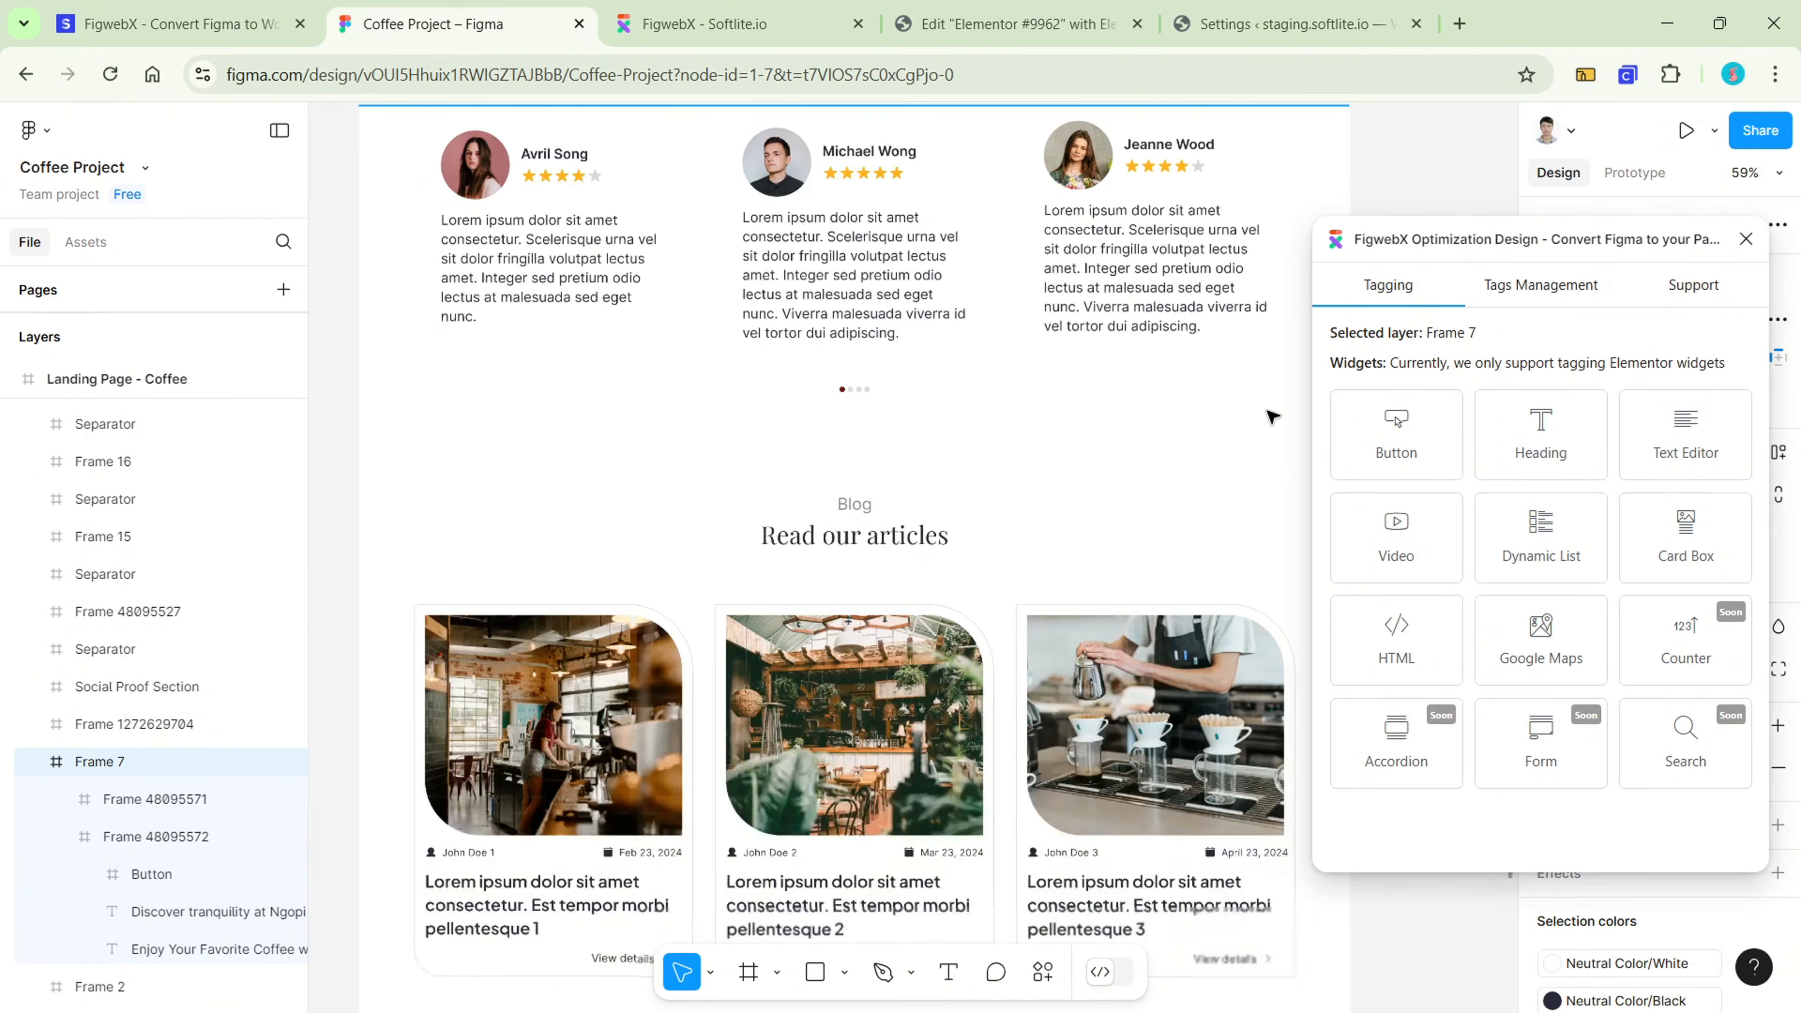
{"action": "left_click", "coordinate": [1218, 282]}
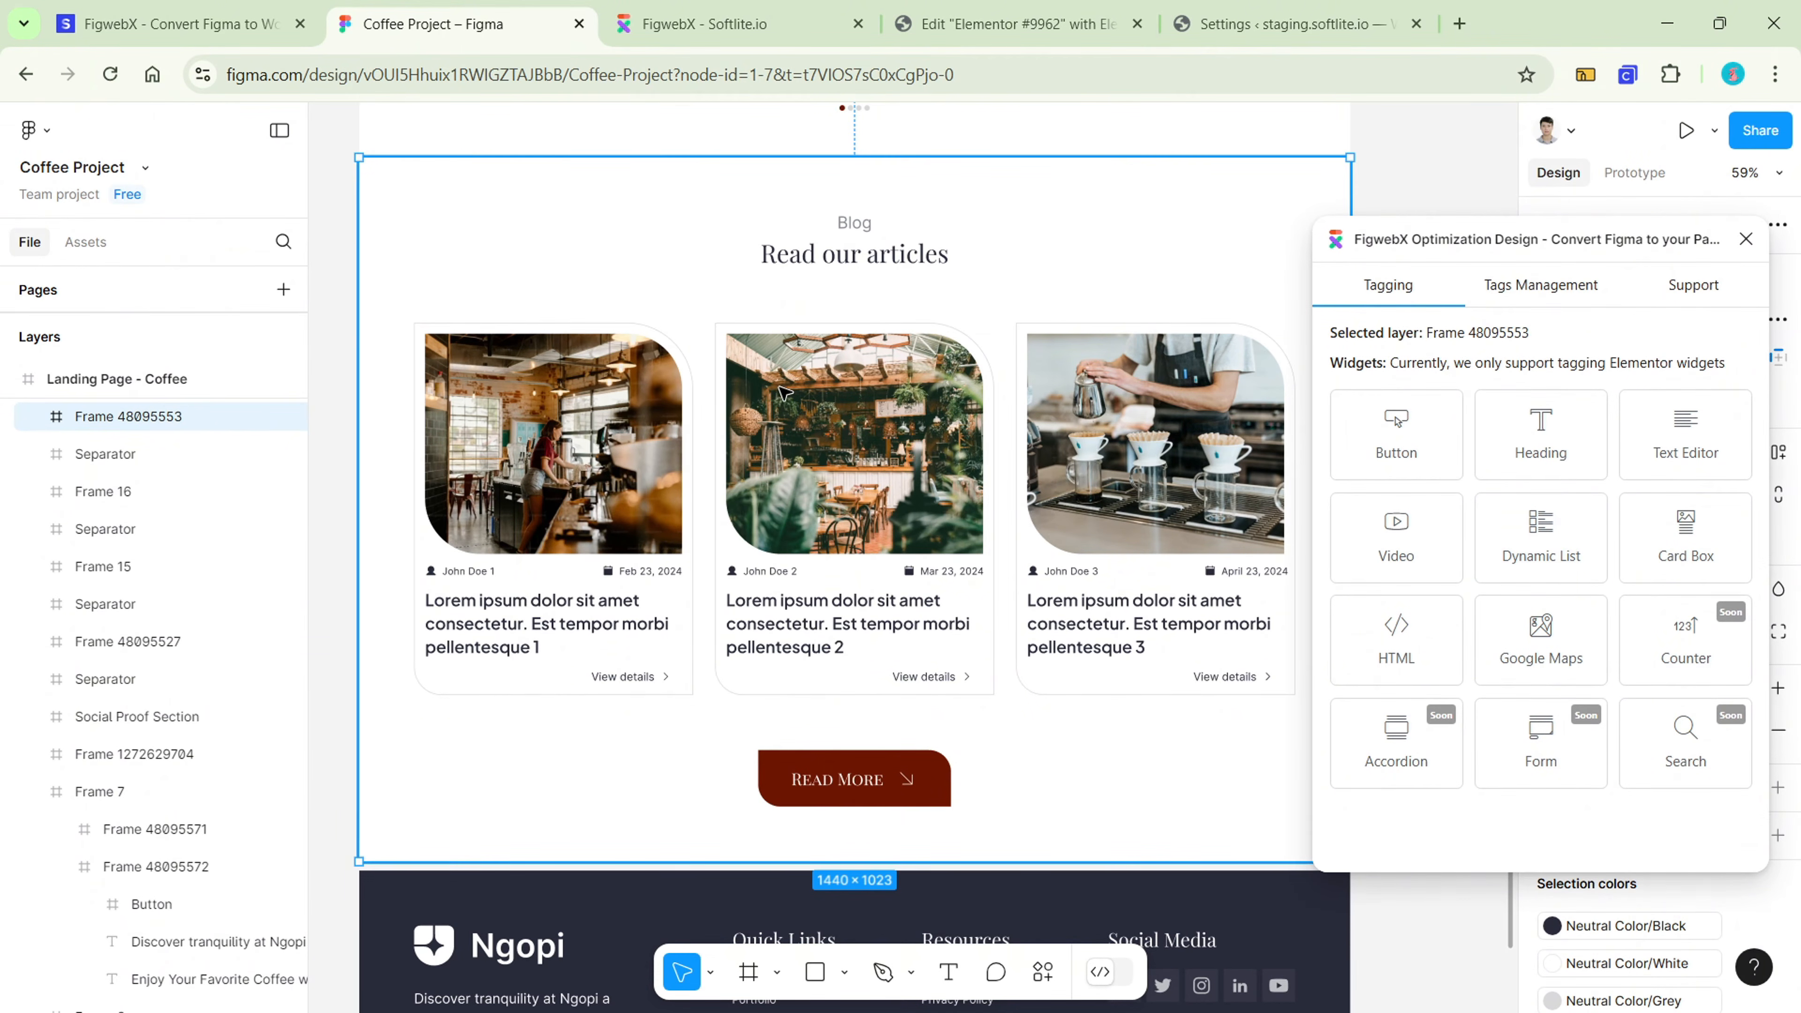
- Wrap the blog section's three article card frames, 48095521, 48095561 and 48095562, together in a new frame
{"action": "left_click", "coordinate": [38, 417]}
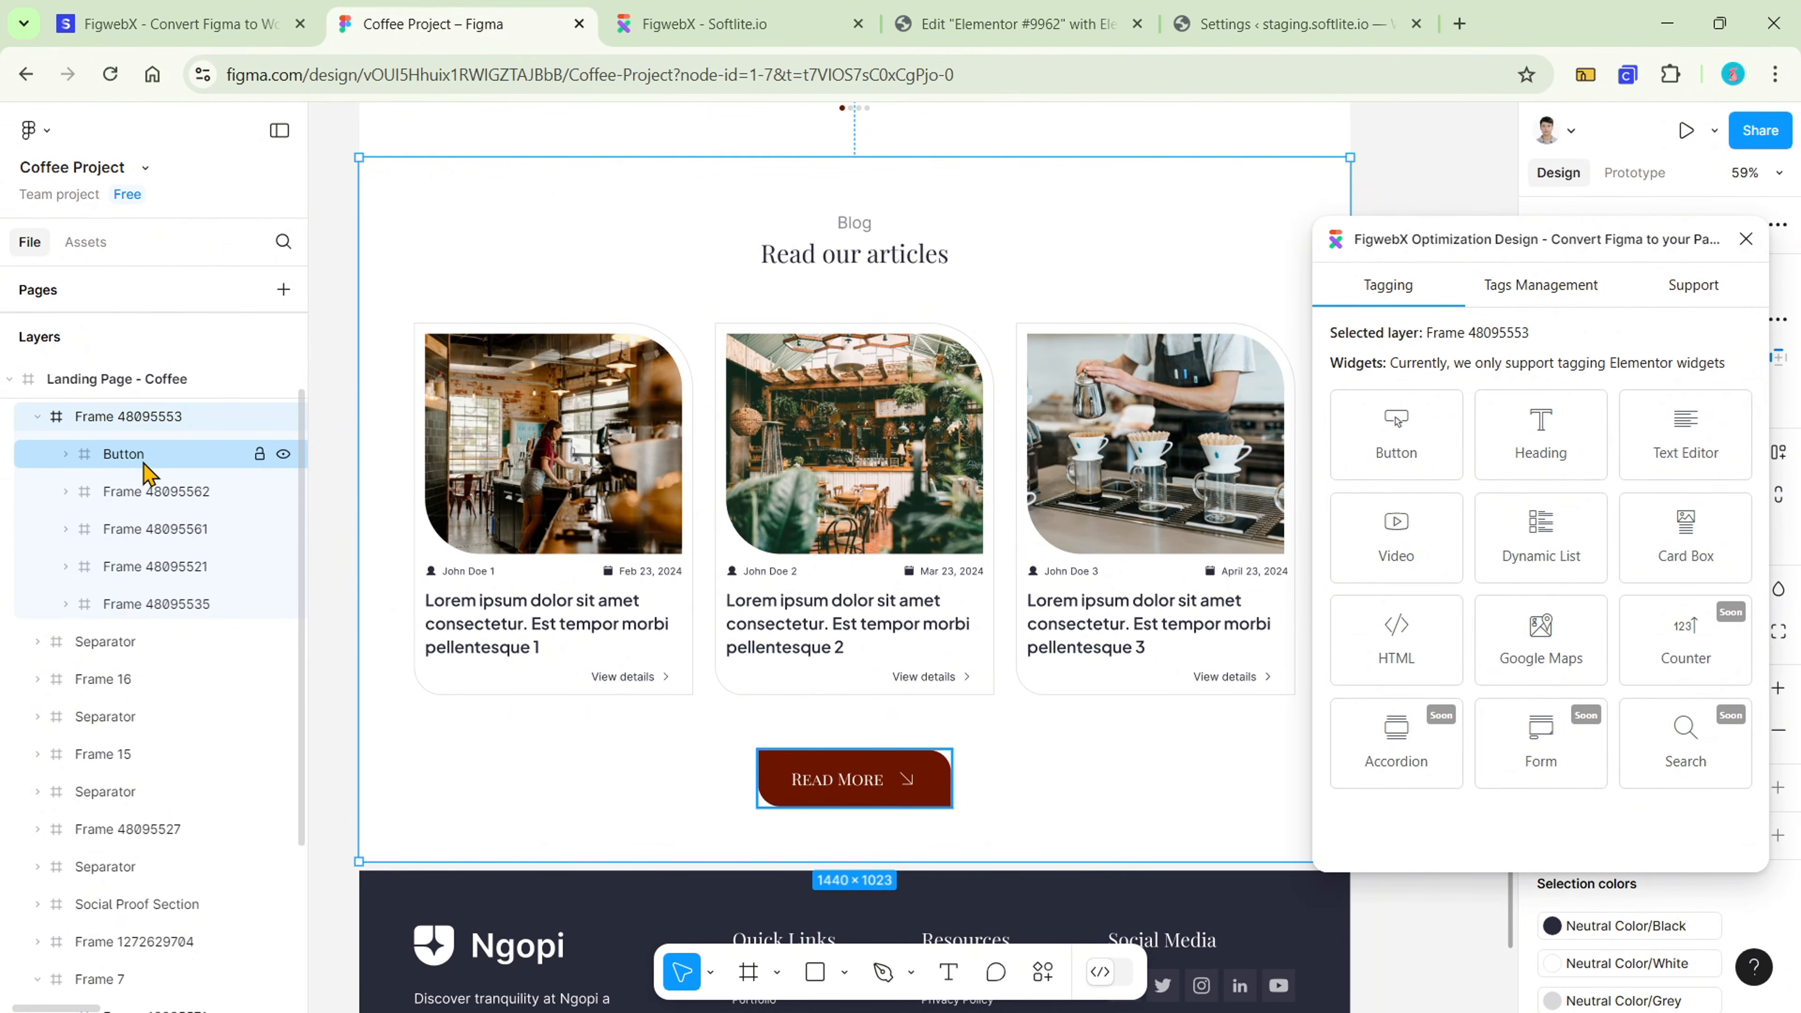
{"action": "left_click", "coordinate": [117, 571]}
{"action": "left_click", "coordinate": [131, 531], "text": "shift"}
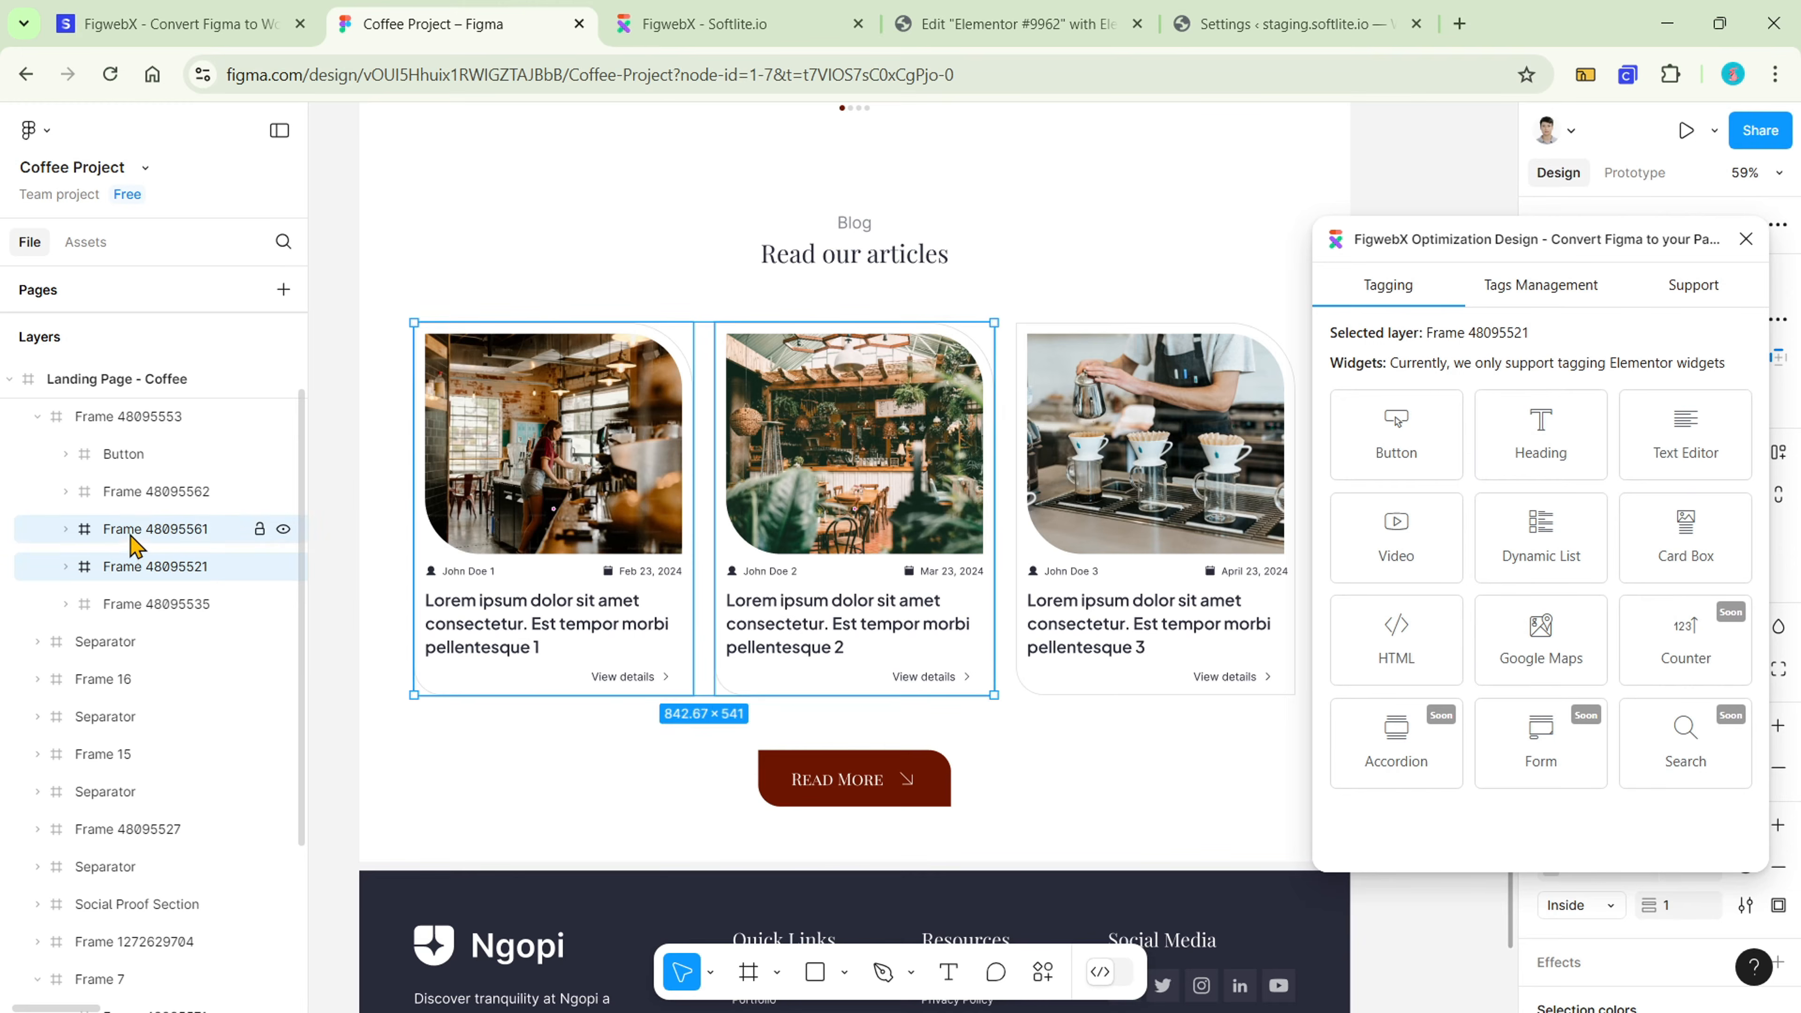
{"action": "left_click", "coordinate": [138, 506], "text": "shift"}
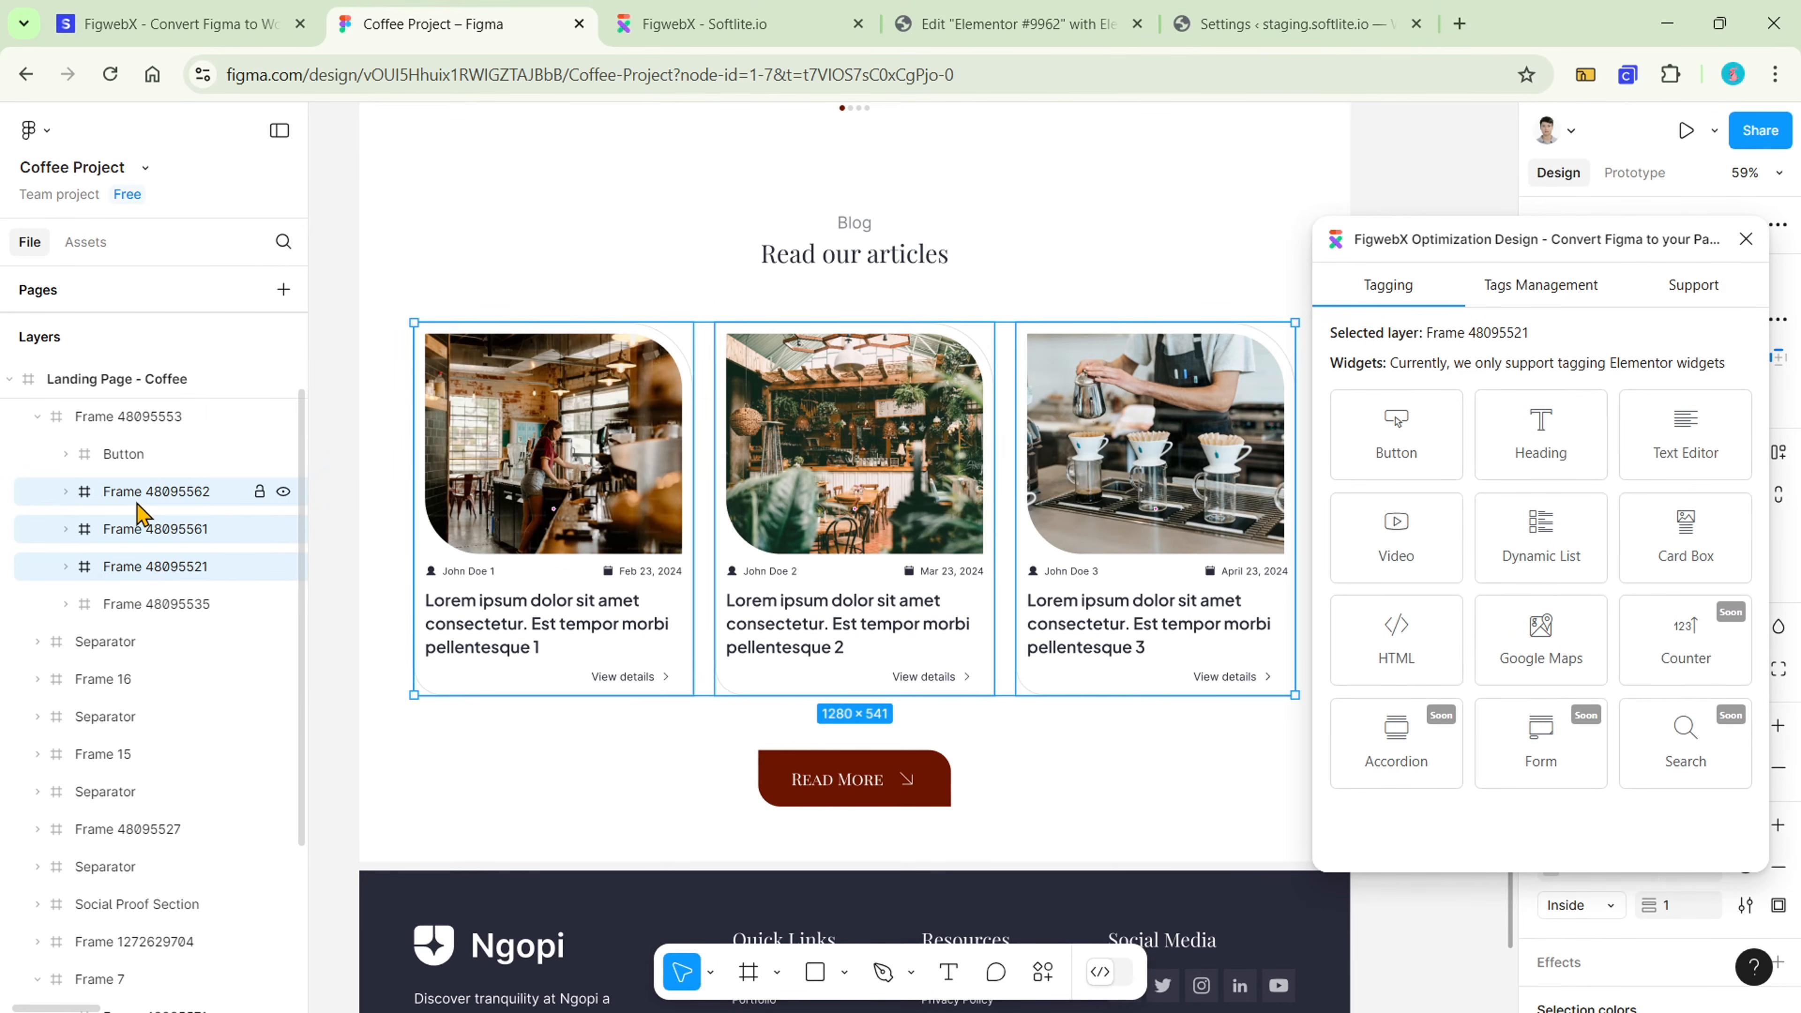
{"action": "right_click", "coordinate": [140, 512]}
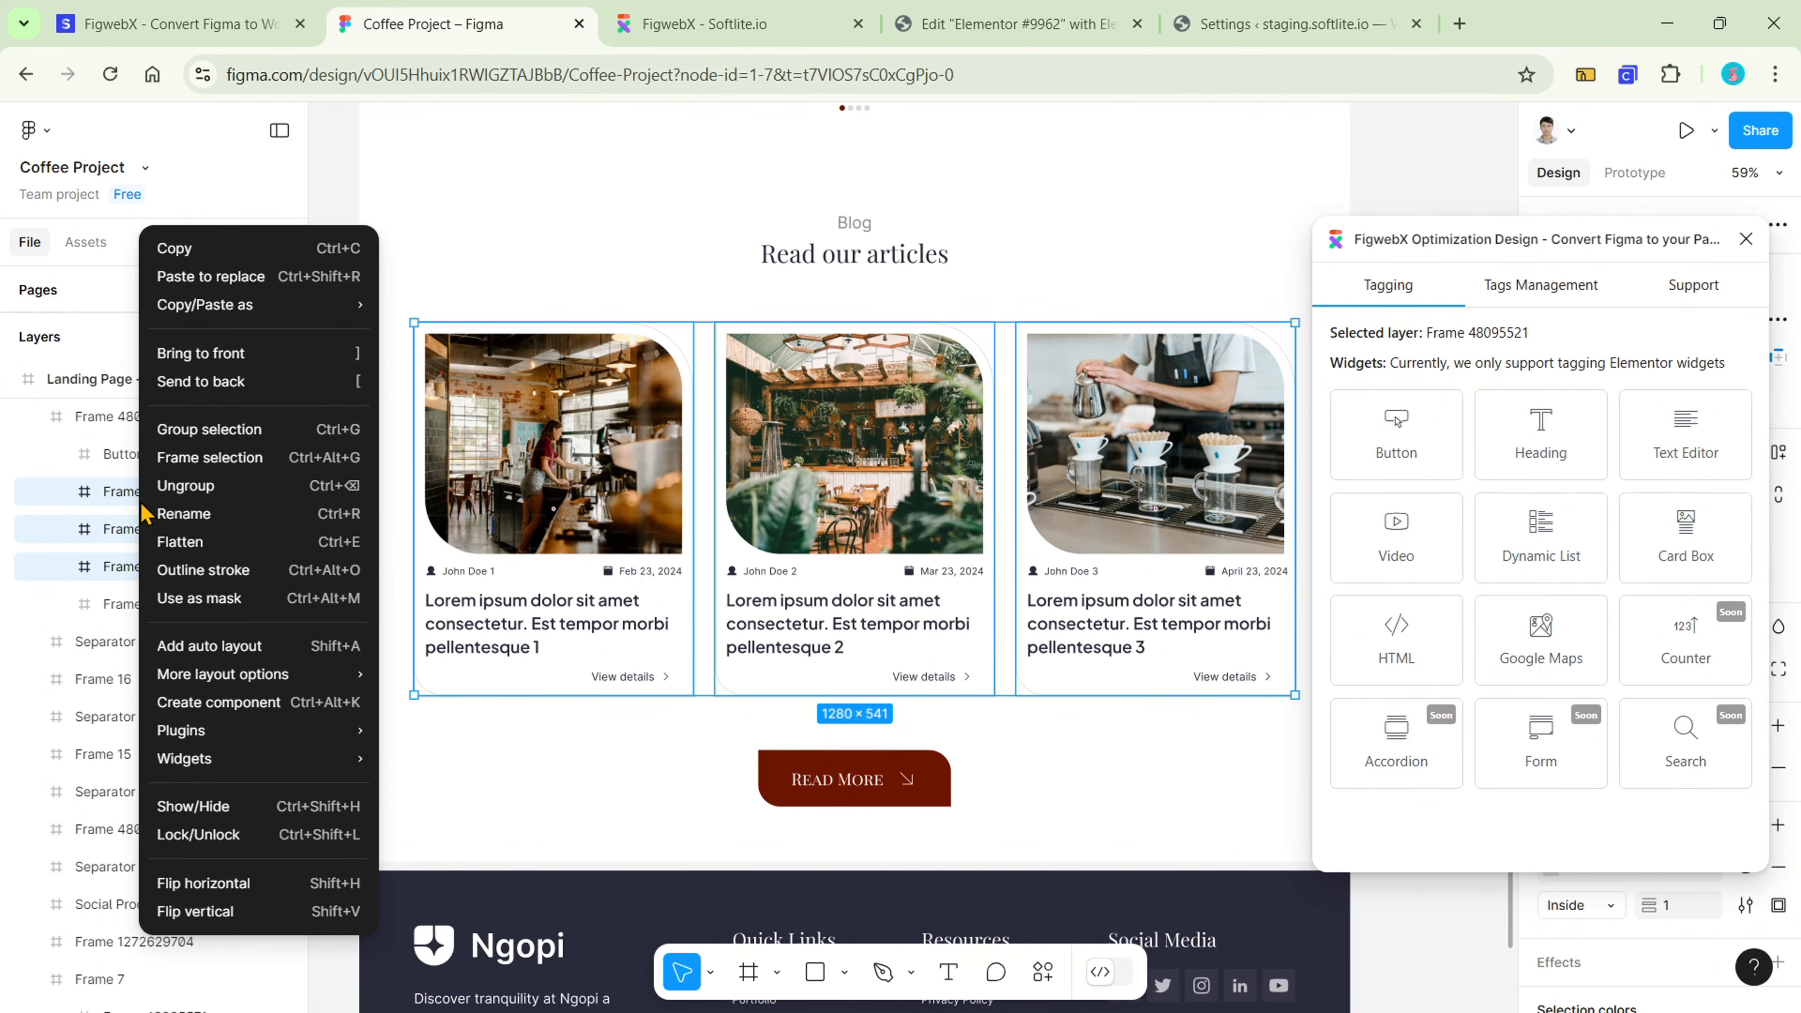
{"action": "left_click", "coordinate": [228, 457]}
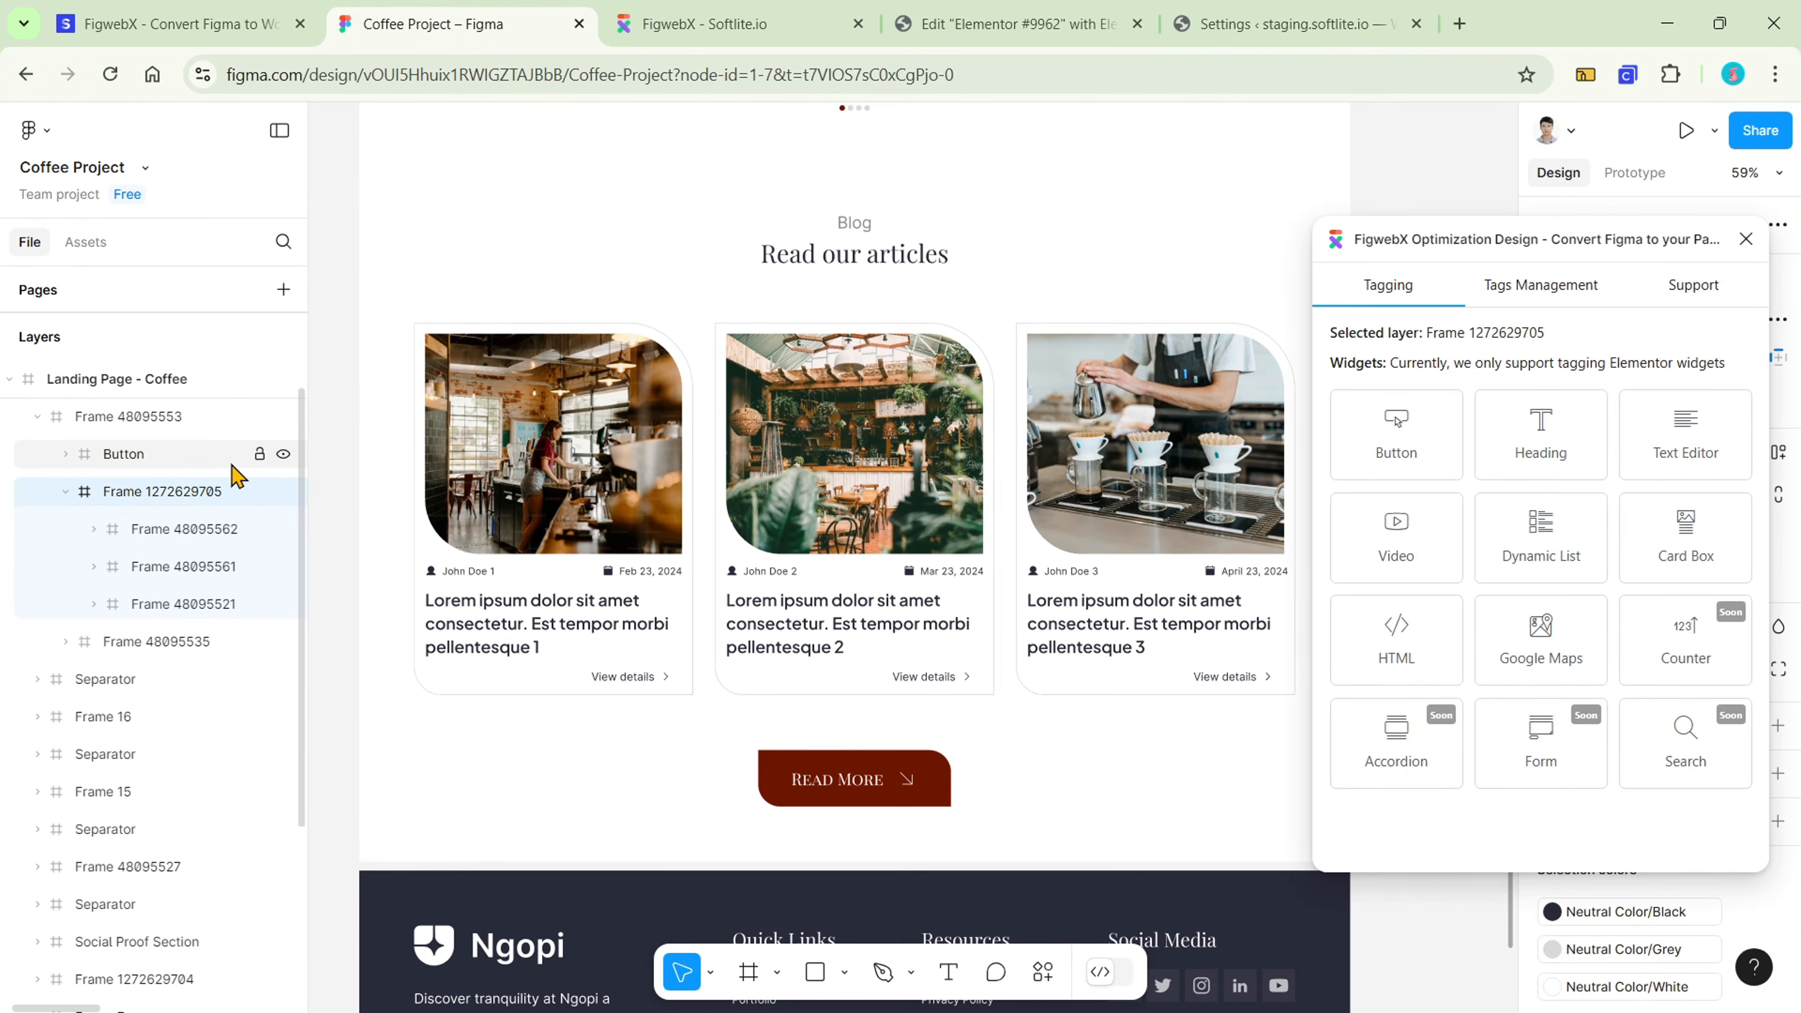
{"action": "left_click", "coordinate": [64, 493]}
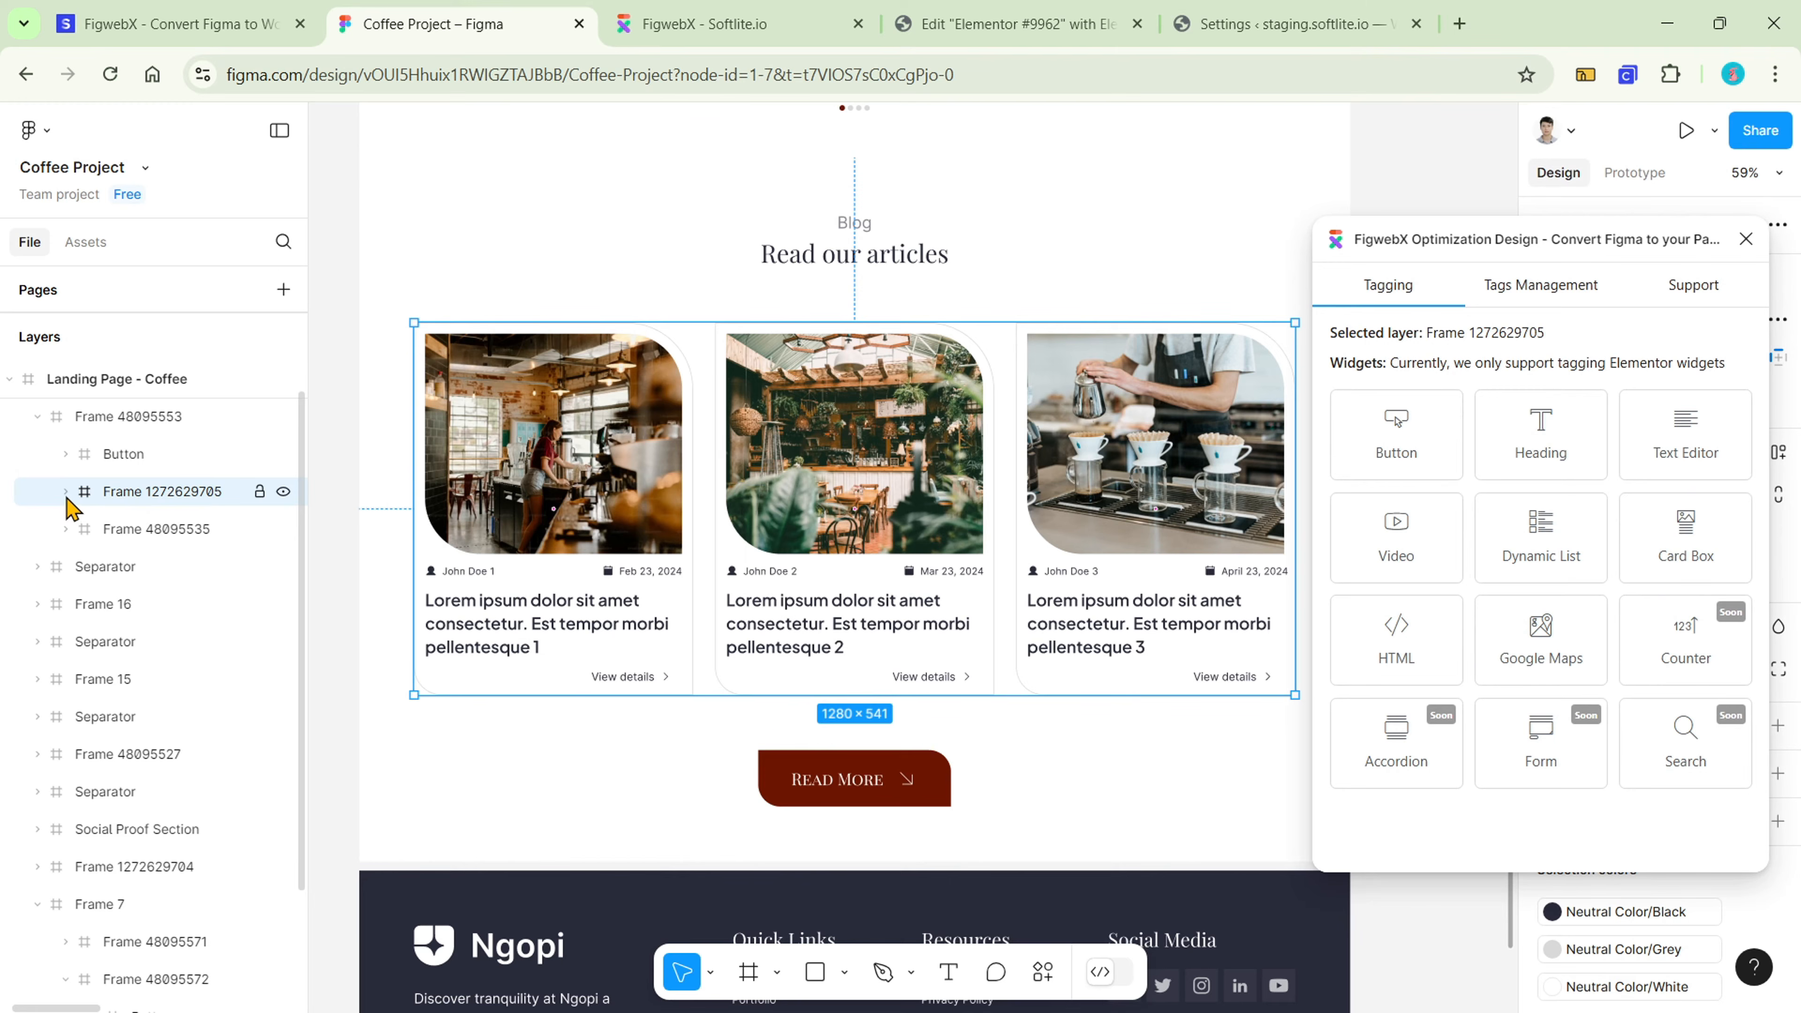
{"action": "left_click", "coordinate": [66, 493]}
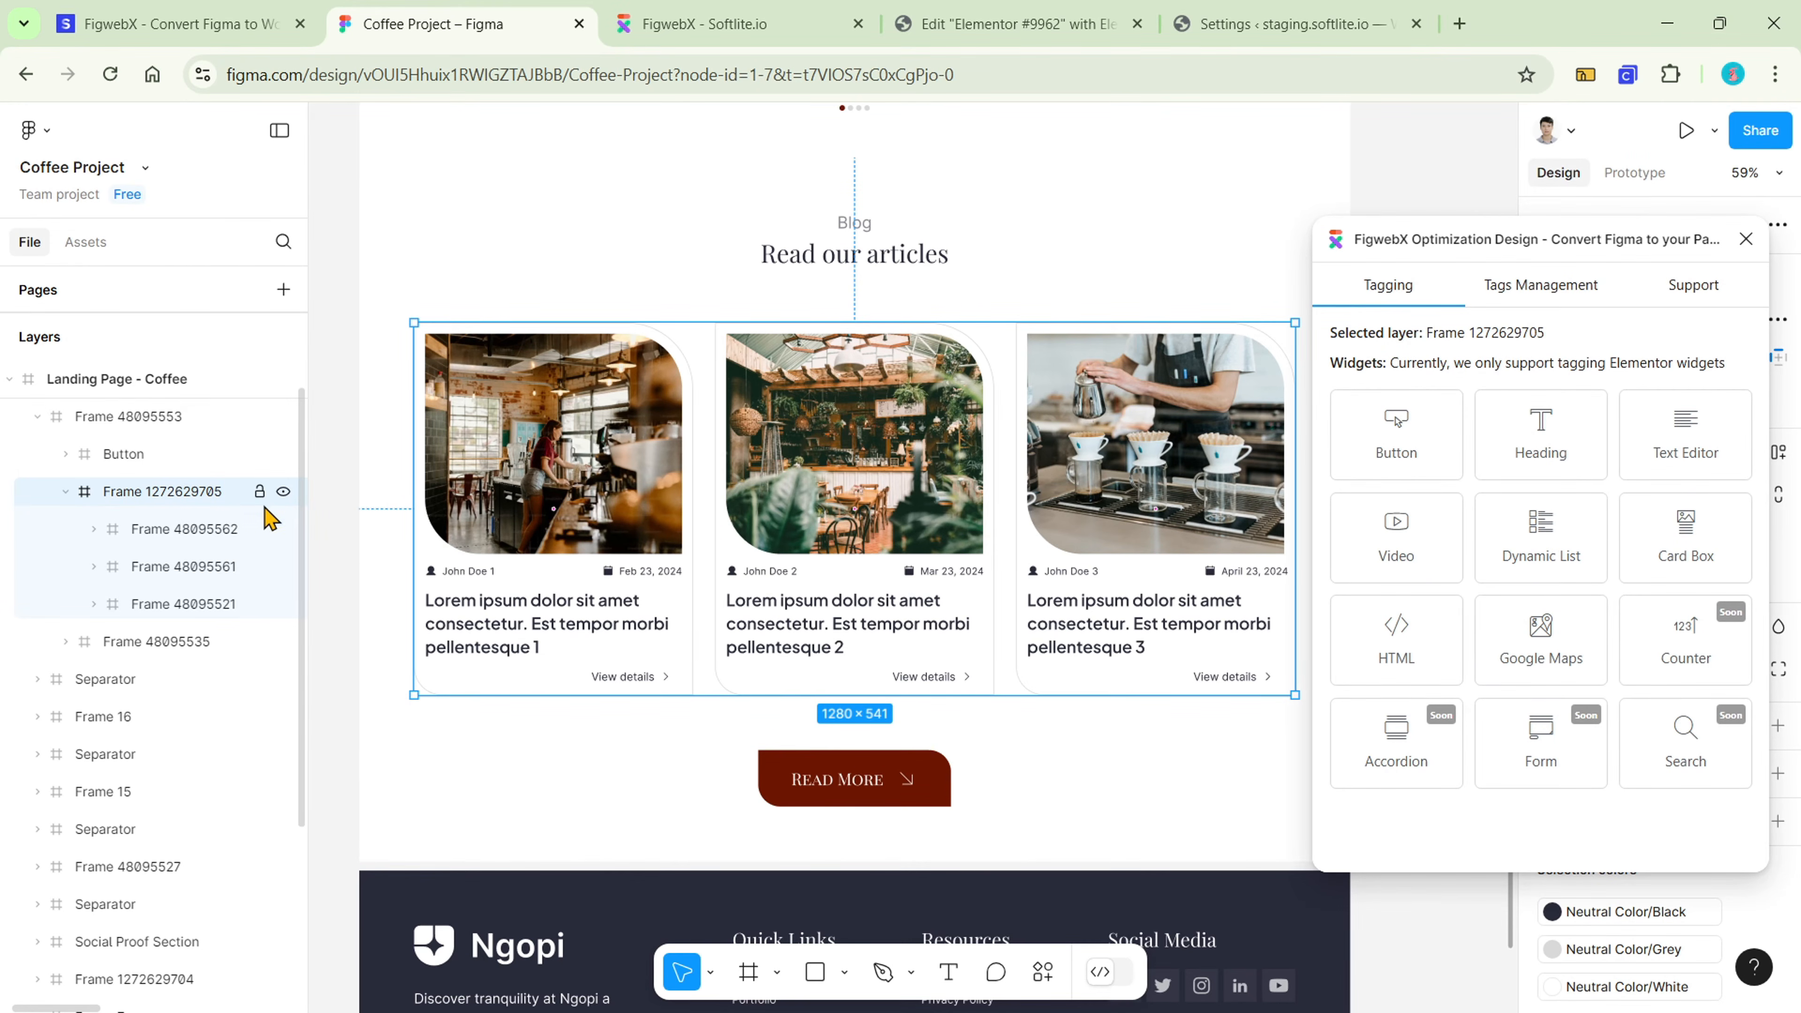
{"action": "left_click", "coordinate": [279, 612]}
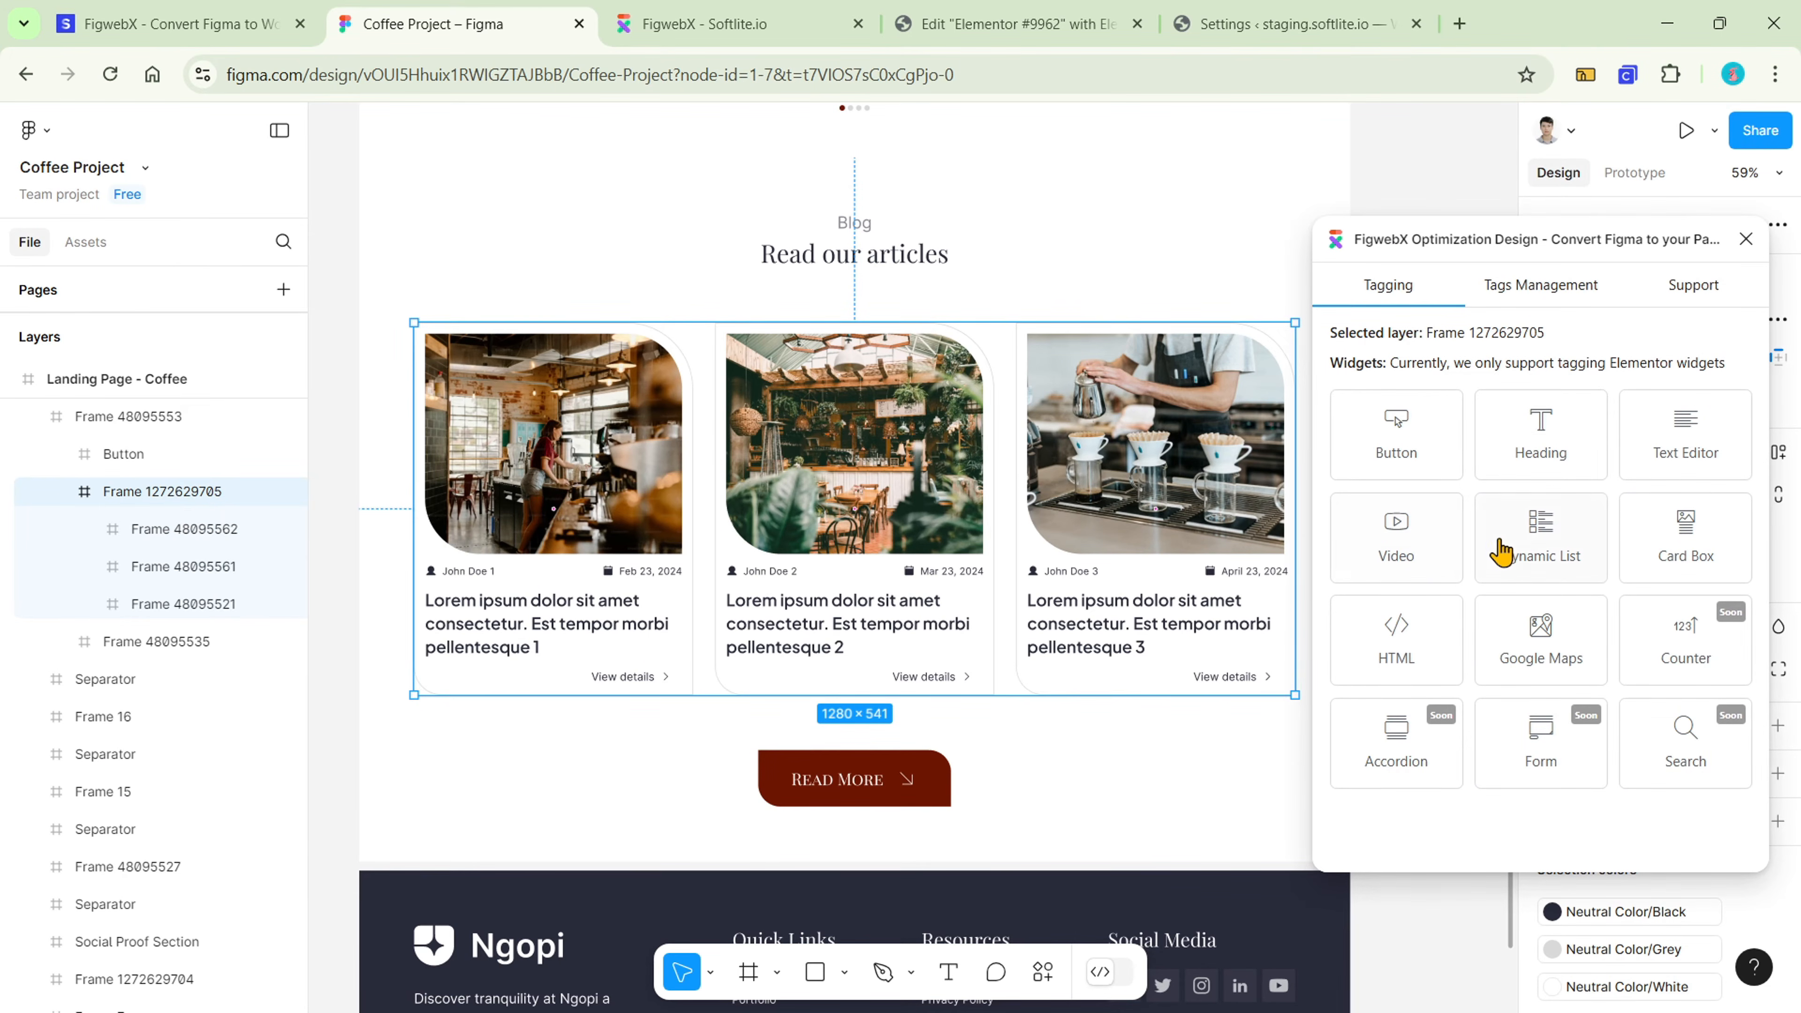
- Start a Dynamic List tag on the new cards frame and set the first item's wrapper to Frame 48095521
{"action": "left_click", "coordinate": [1527, 551]}
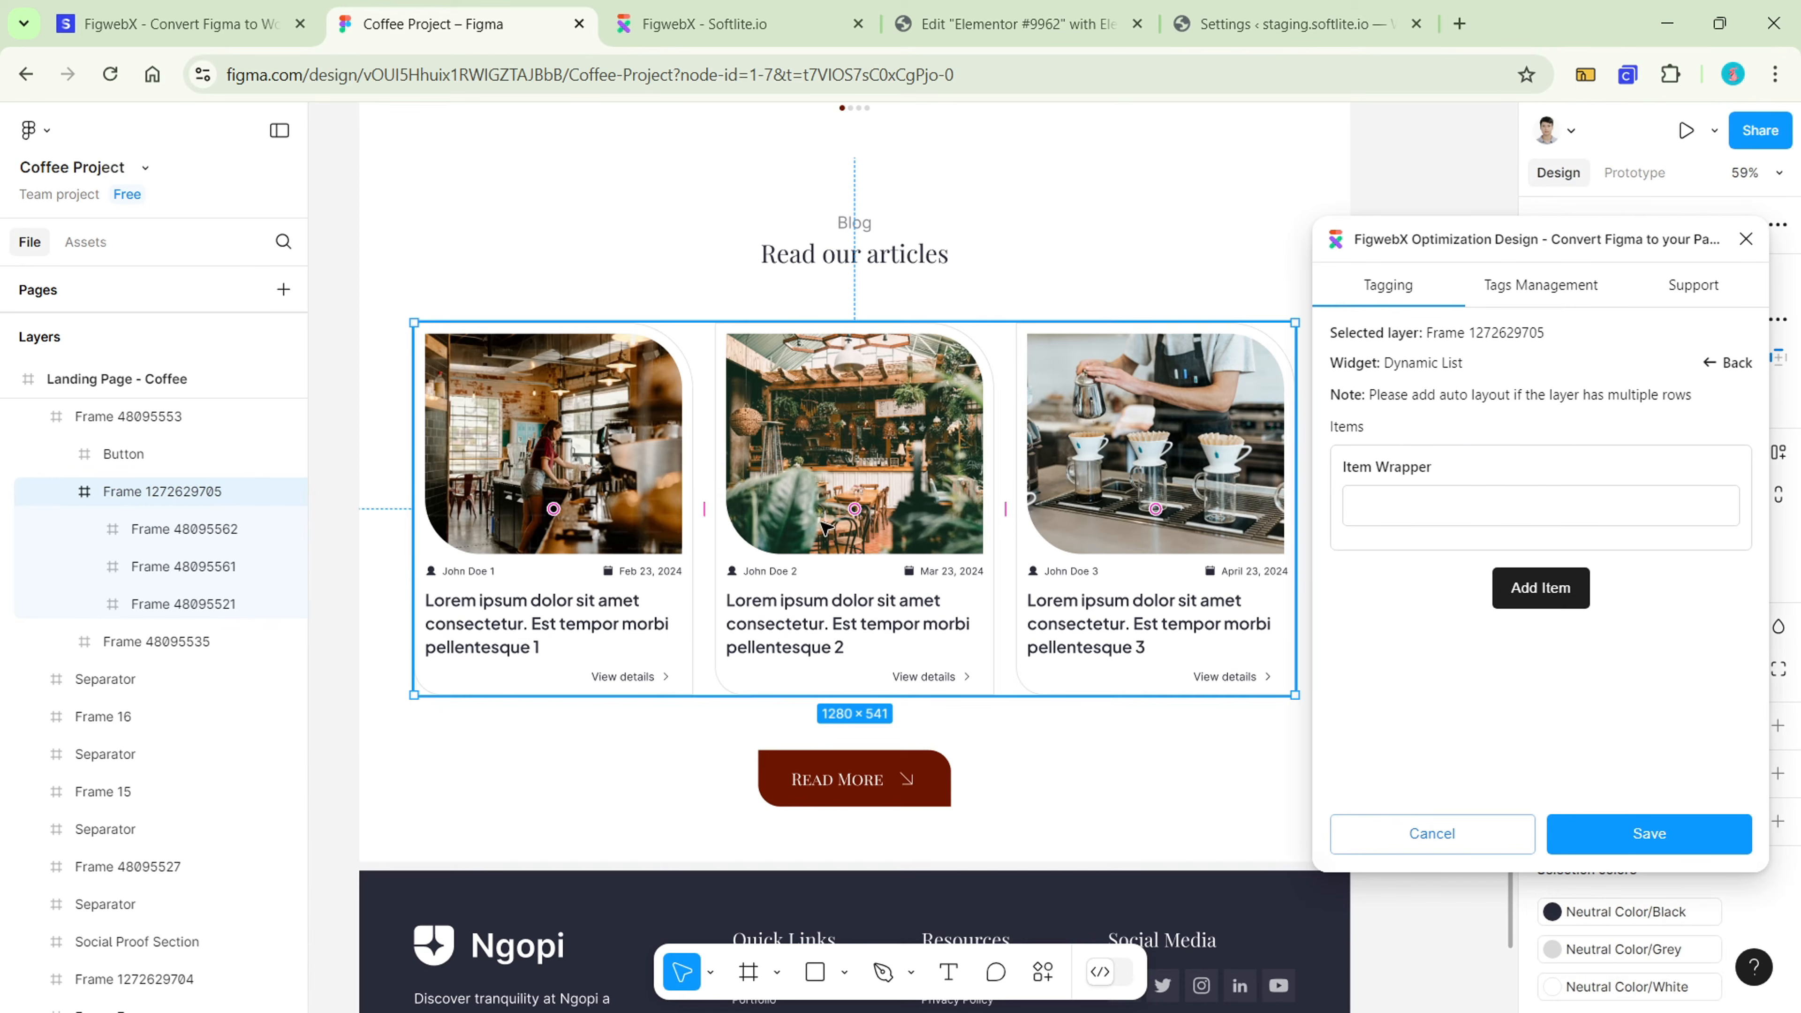
{"action": "left_click", "coordinate": [1419, 516]}
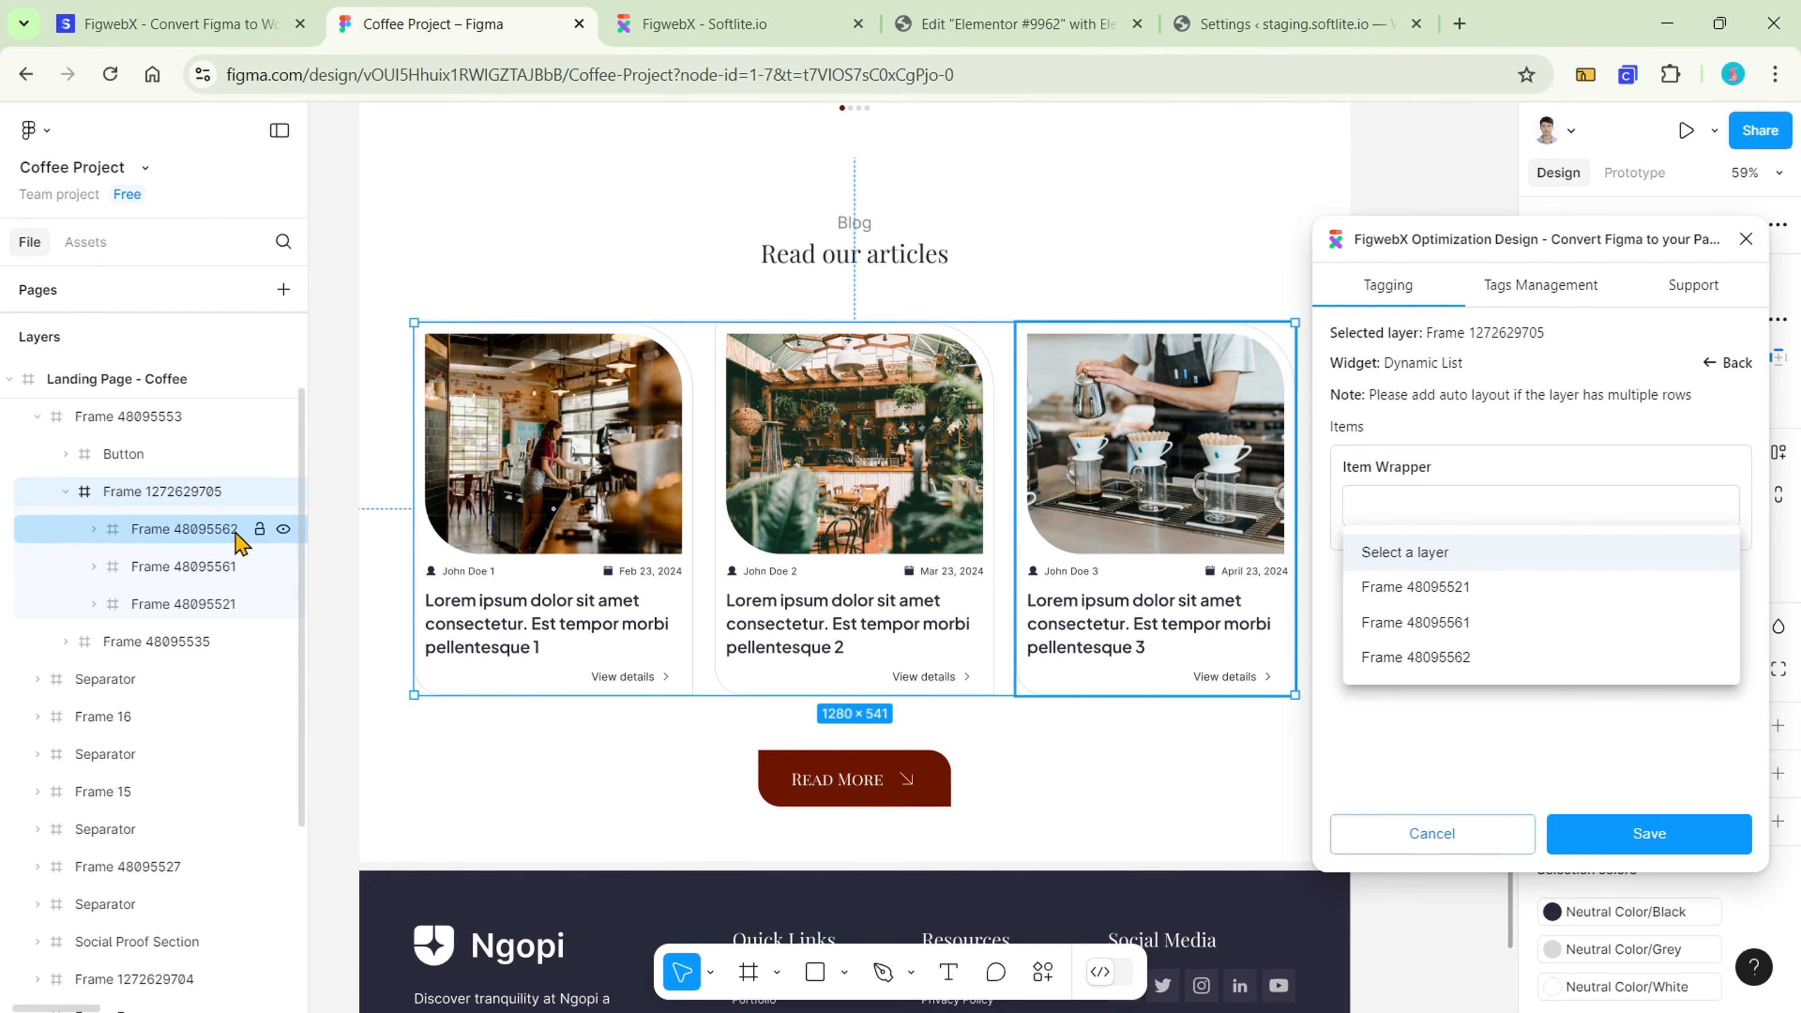
{"action": "left_click", "coordinate": [207, 613]}
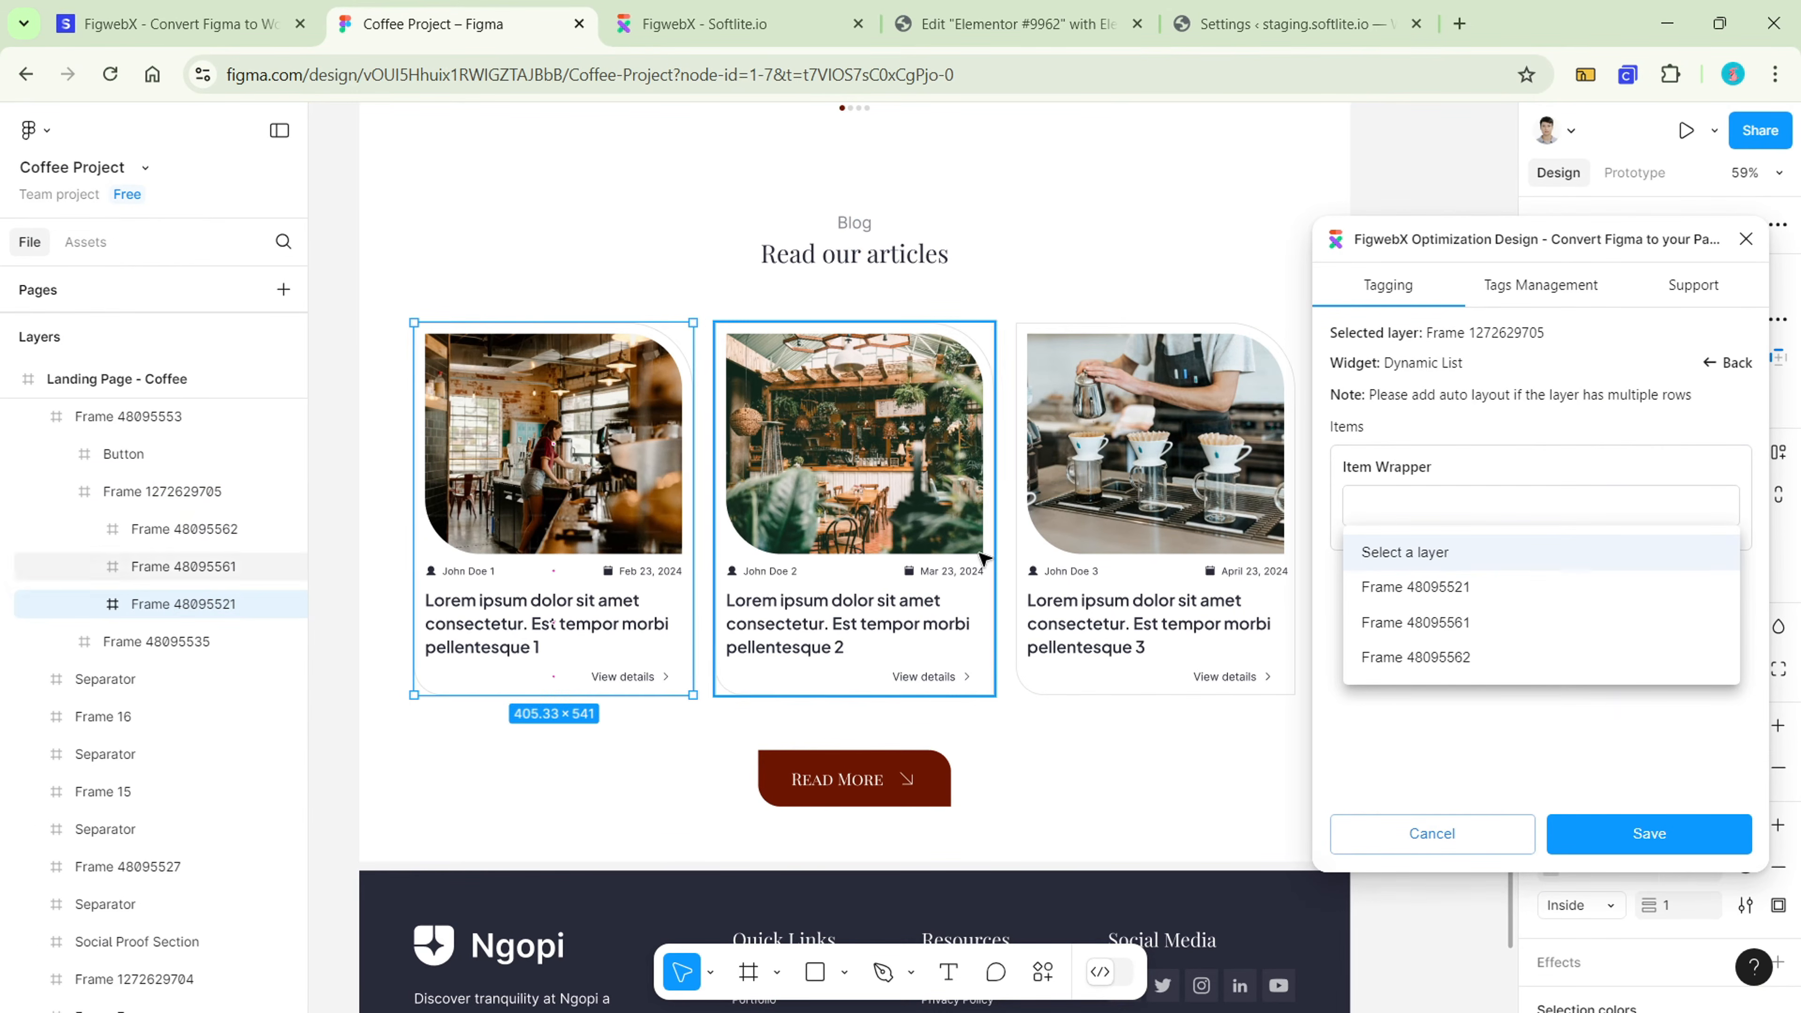
{"action": "left_click", "coordinate": [1461, 595]}
- Map the first list item's Image/Icon to Rectangle 1461, Text 1 to the author name layer and Text 2 to "Feb 23, 2024"
{"action": "scroll", "coordinate": [1576, 591], "scroll_direction": "down", "scroll_amount": 3}
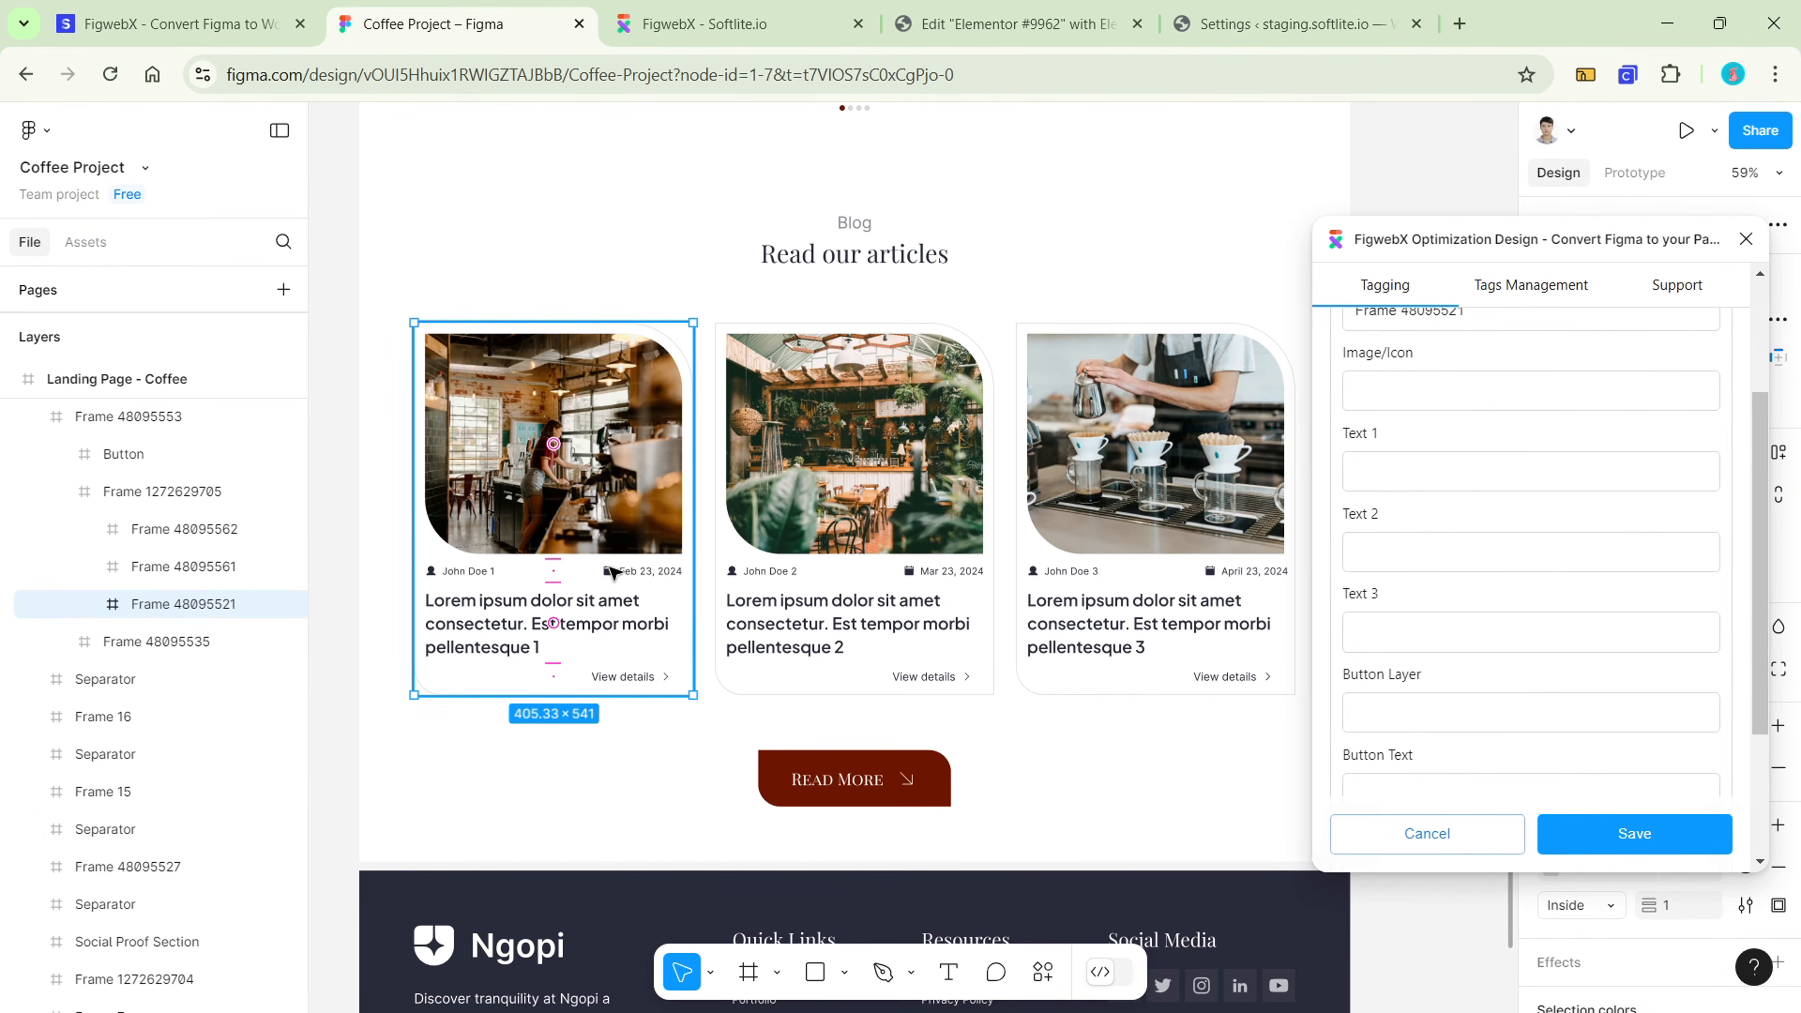
{"action": "left_click", "coordinate": [94, 604]}
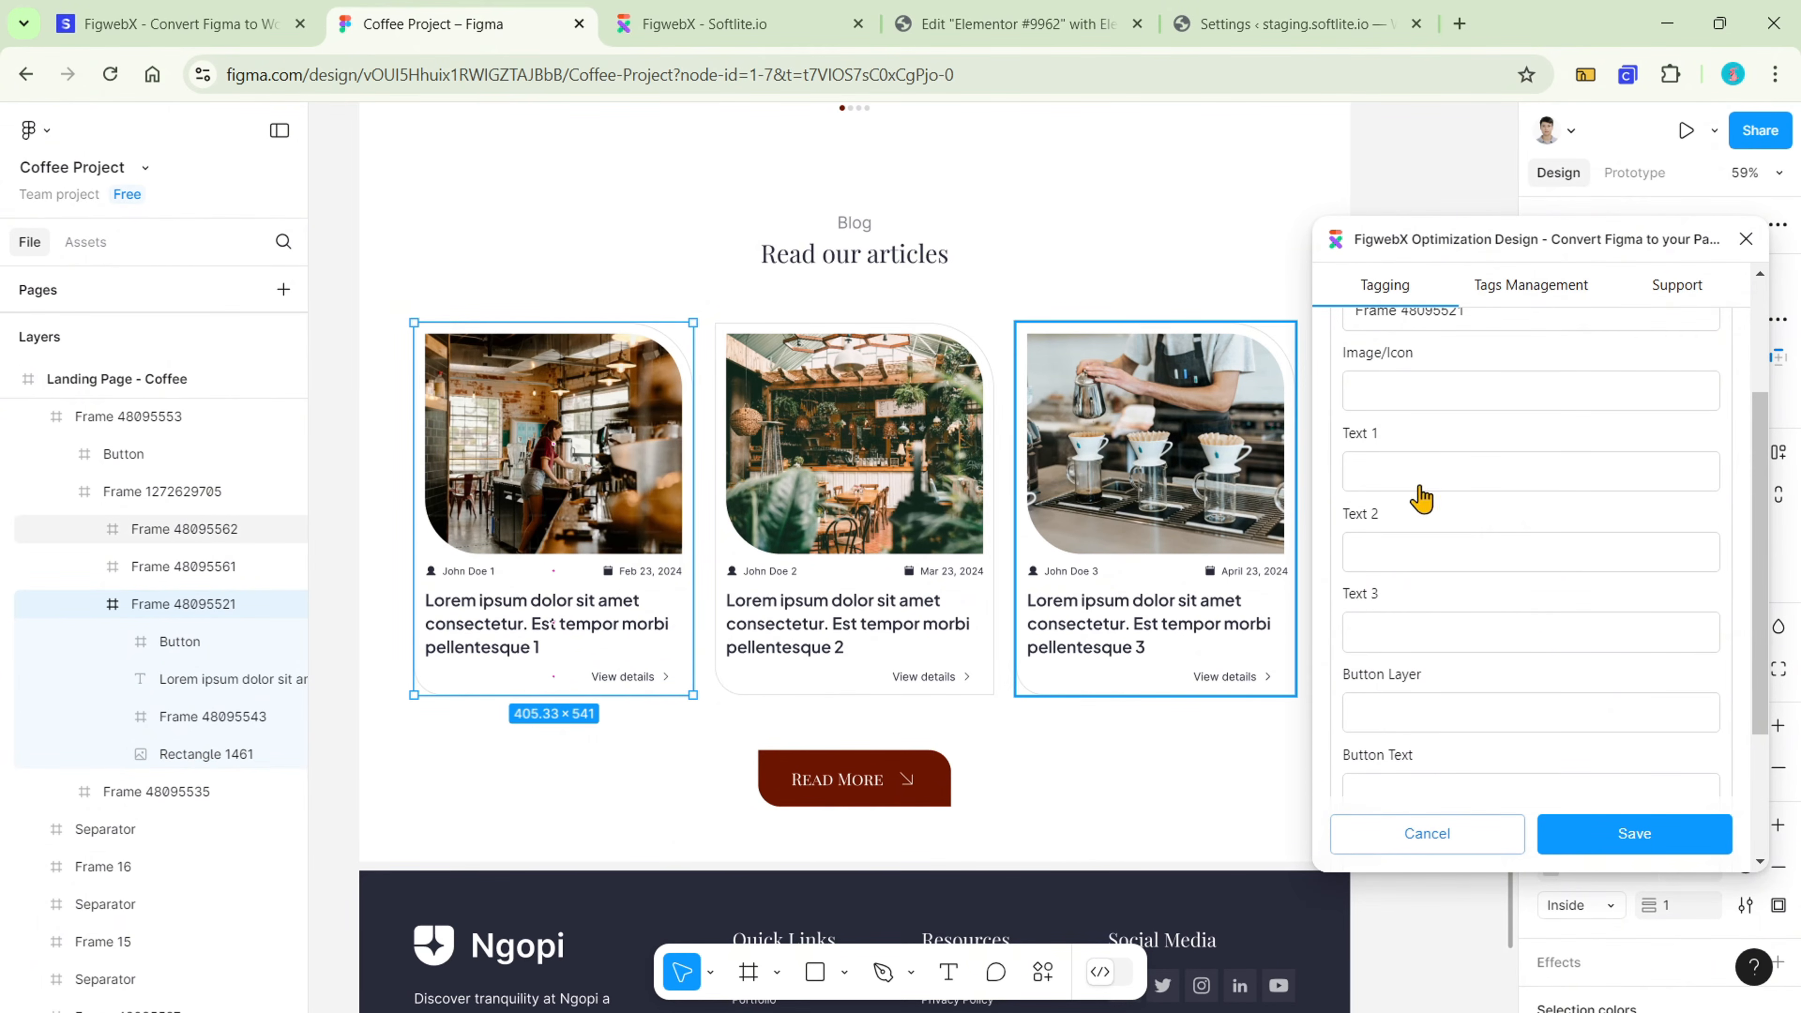
{"action": "left_click", "coordinate": [1504, 403]}
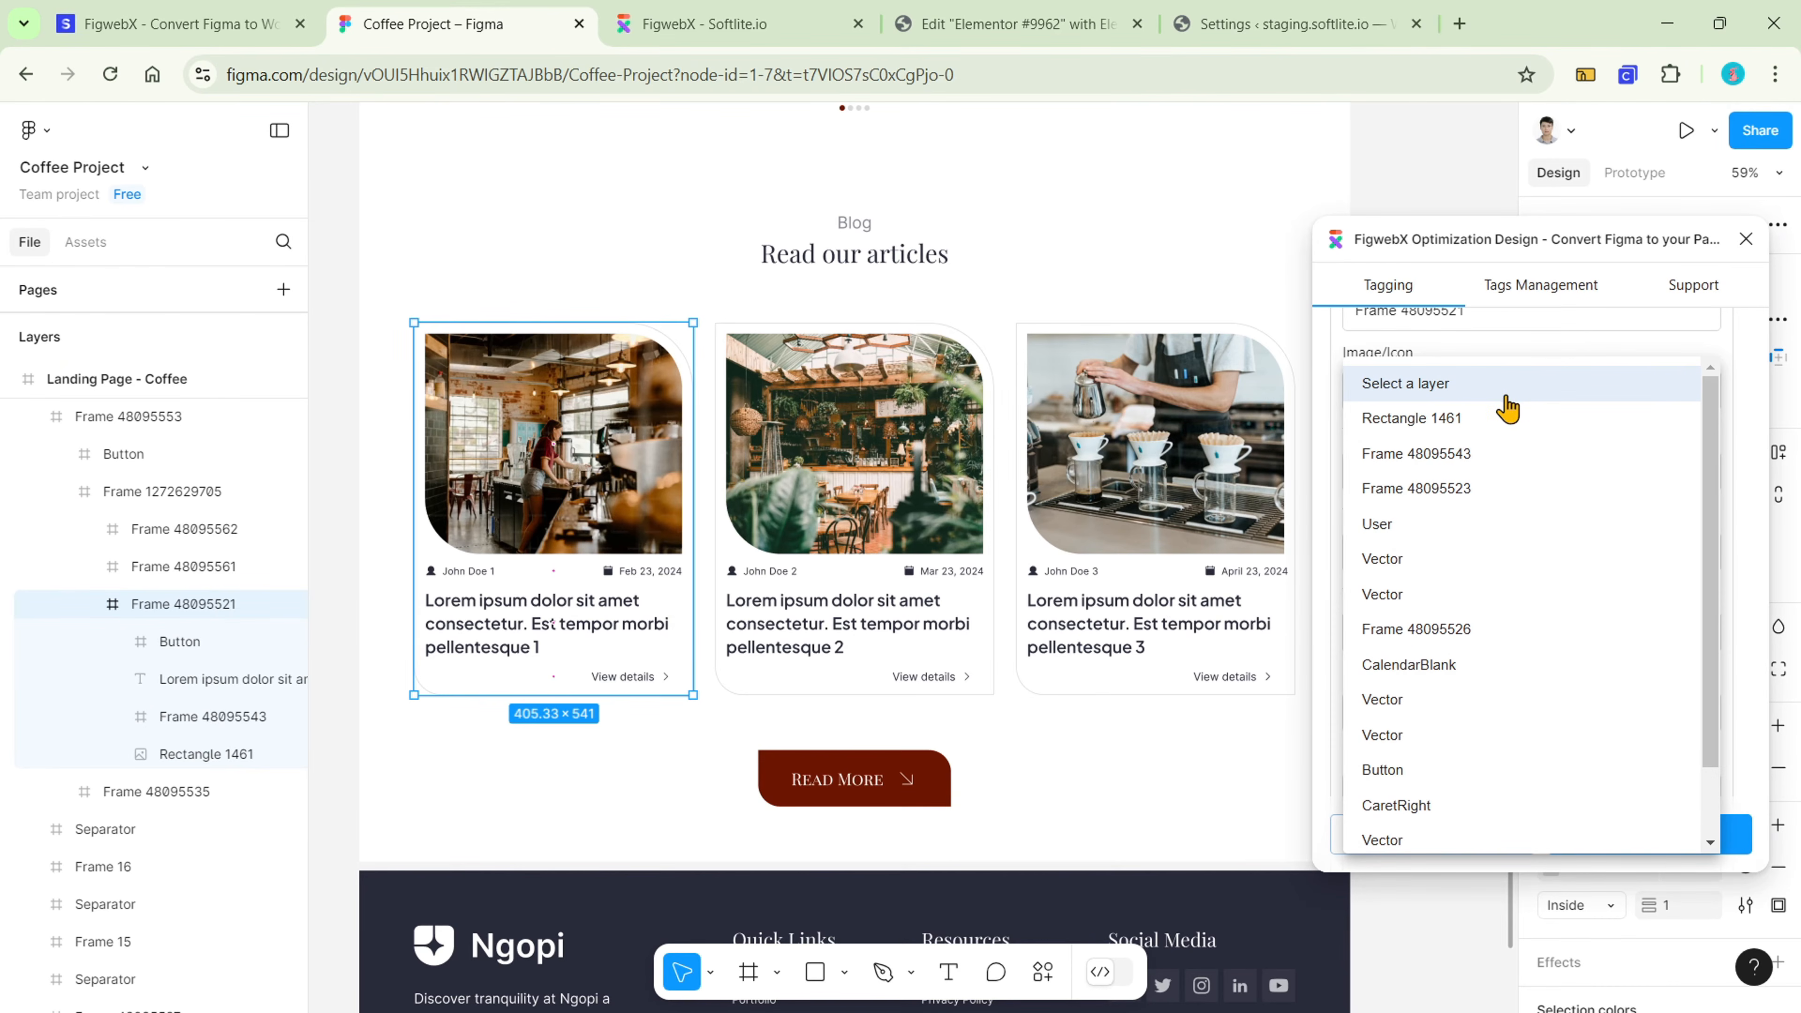
{"action": "left_click", "coordinate": [1518, 423]}
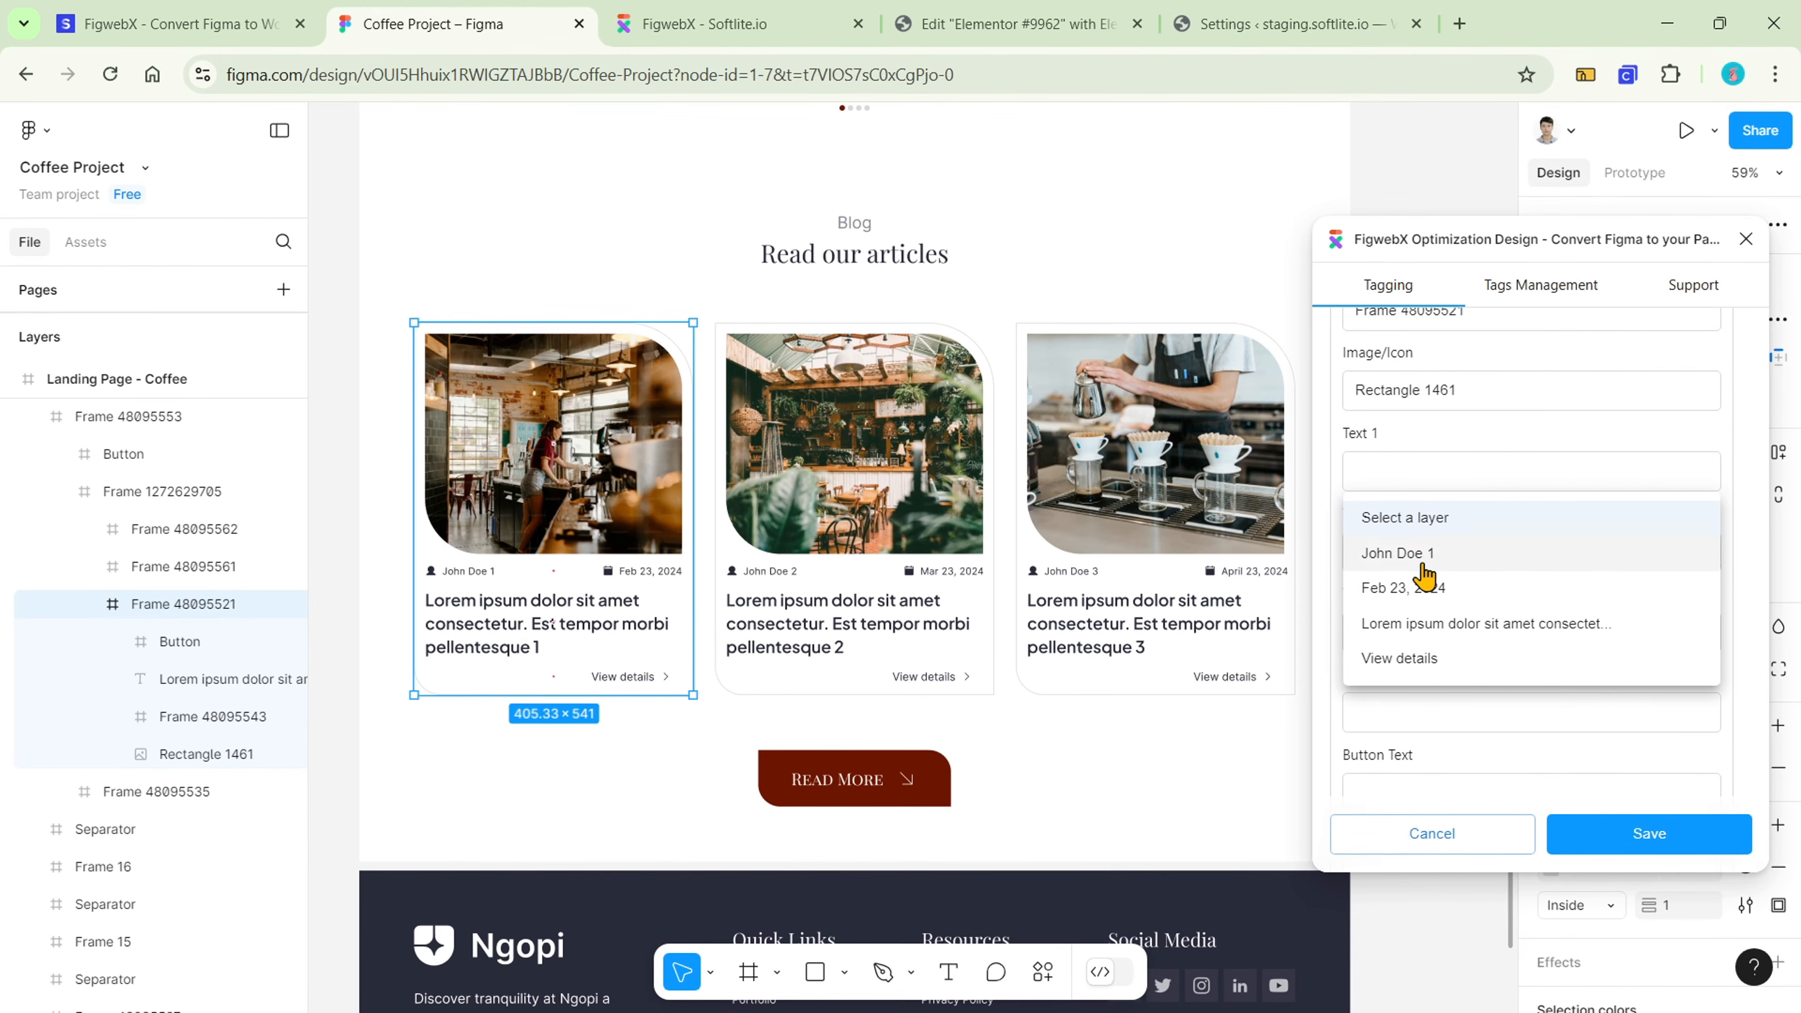
{"action": "left_click", "coordinate": [1423, 565]}
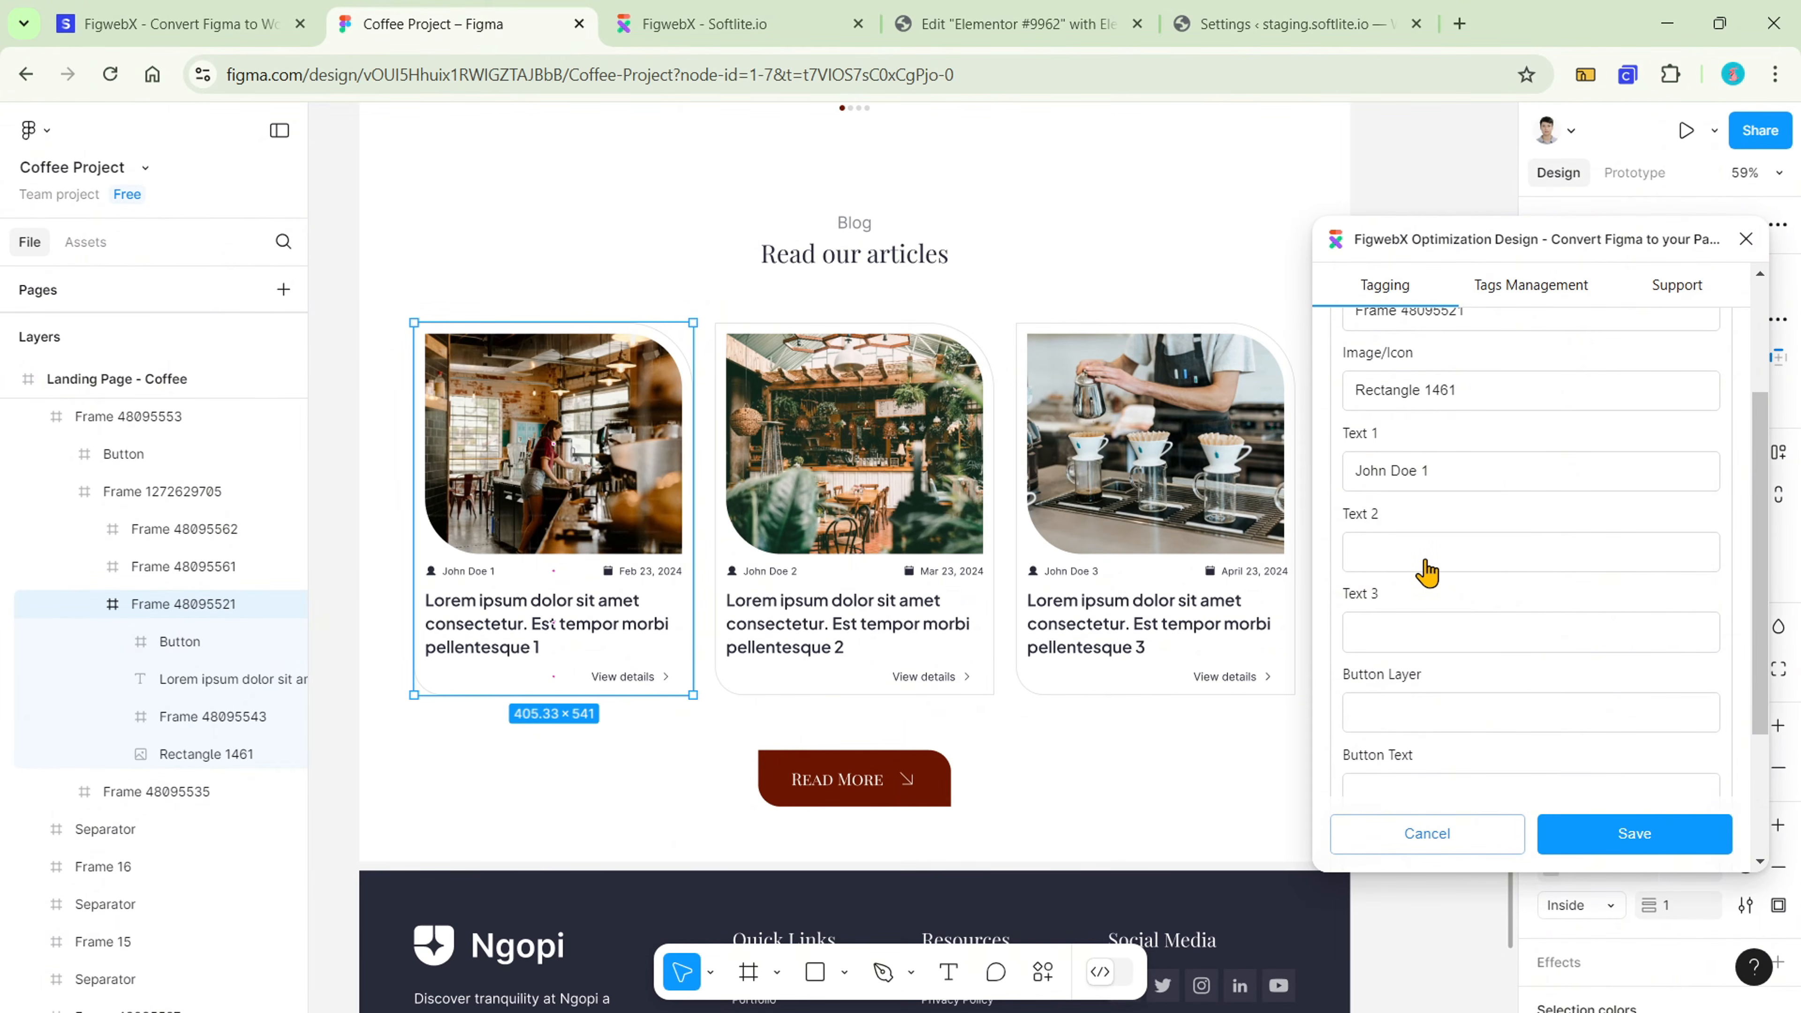
{"action": "left_click", "coordinate": [1415, 560]}
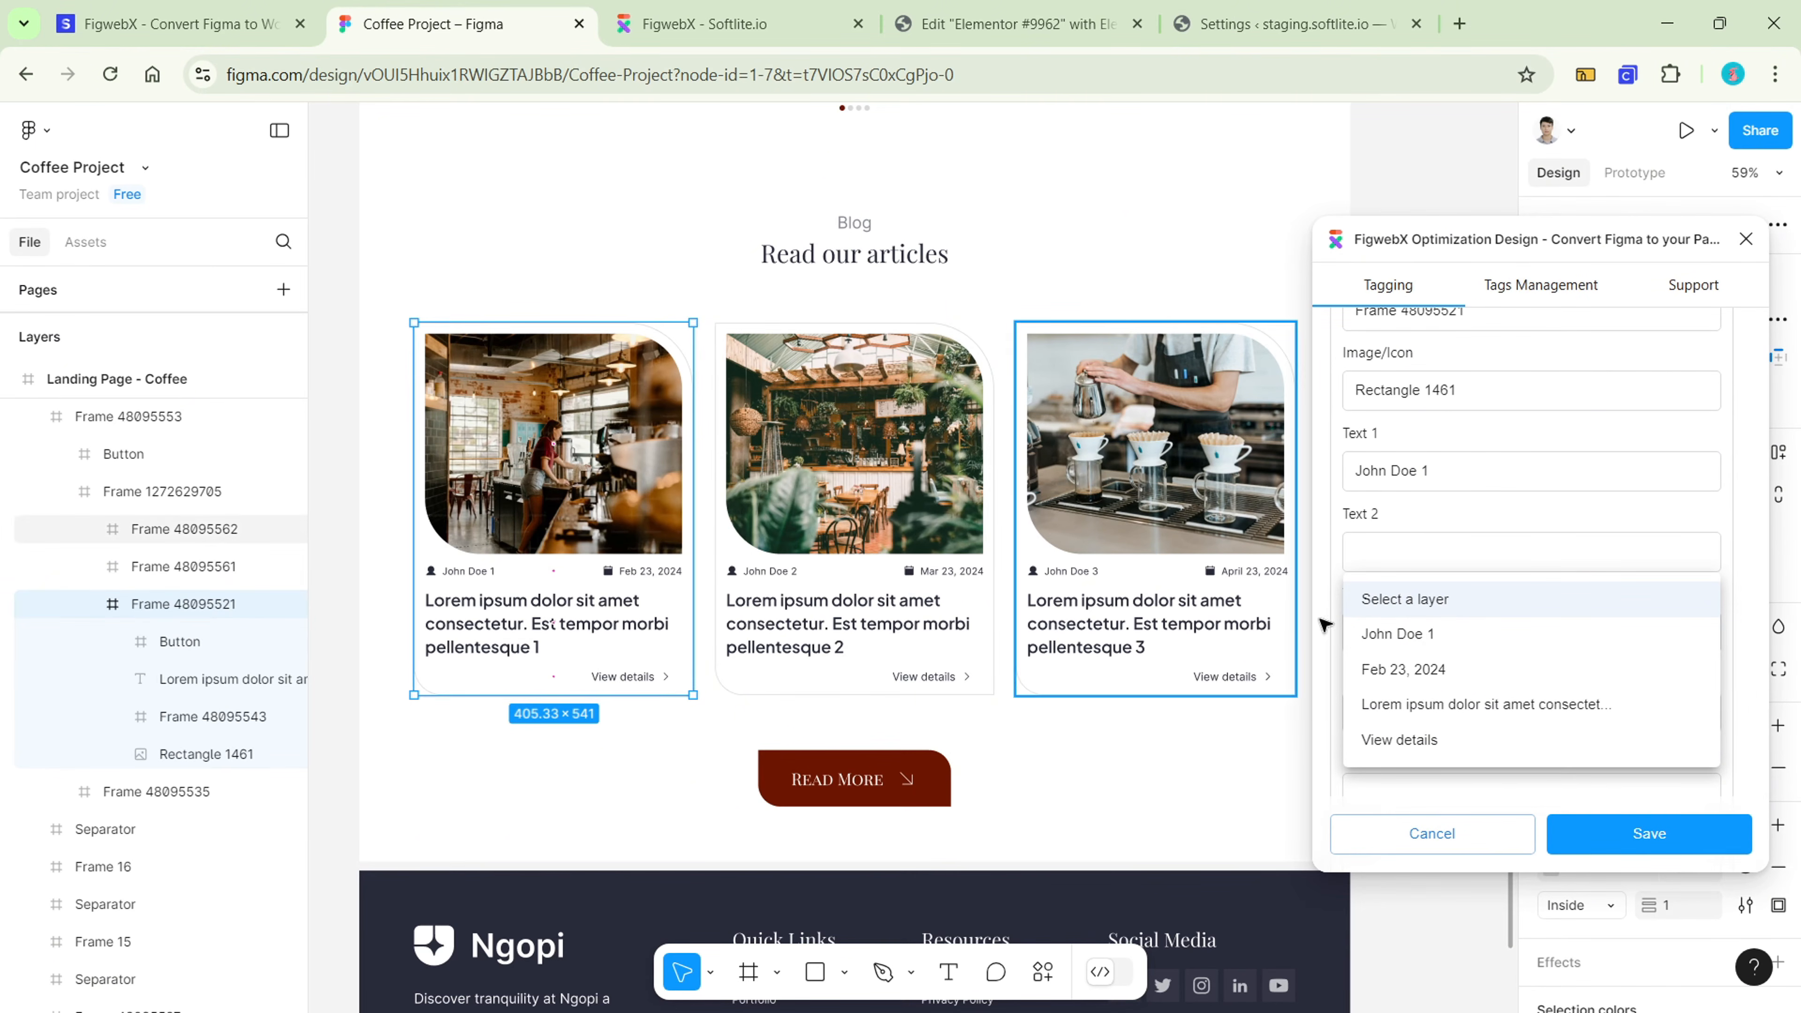
{"action": "left_click", "coordinate": [1437, 684]}
- Map the first list item's Text 3 to the "Lorem ipsum dolor sit amet" title and its Button Text to "View details"
{"action": "left_click", "coordinate": [1485, 637]}
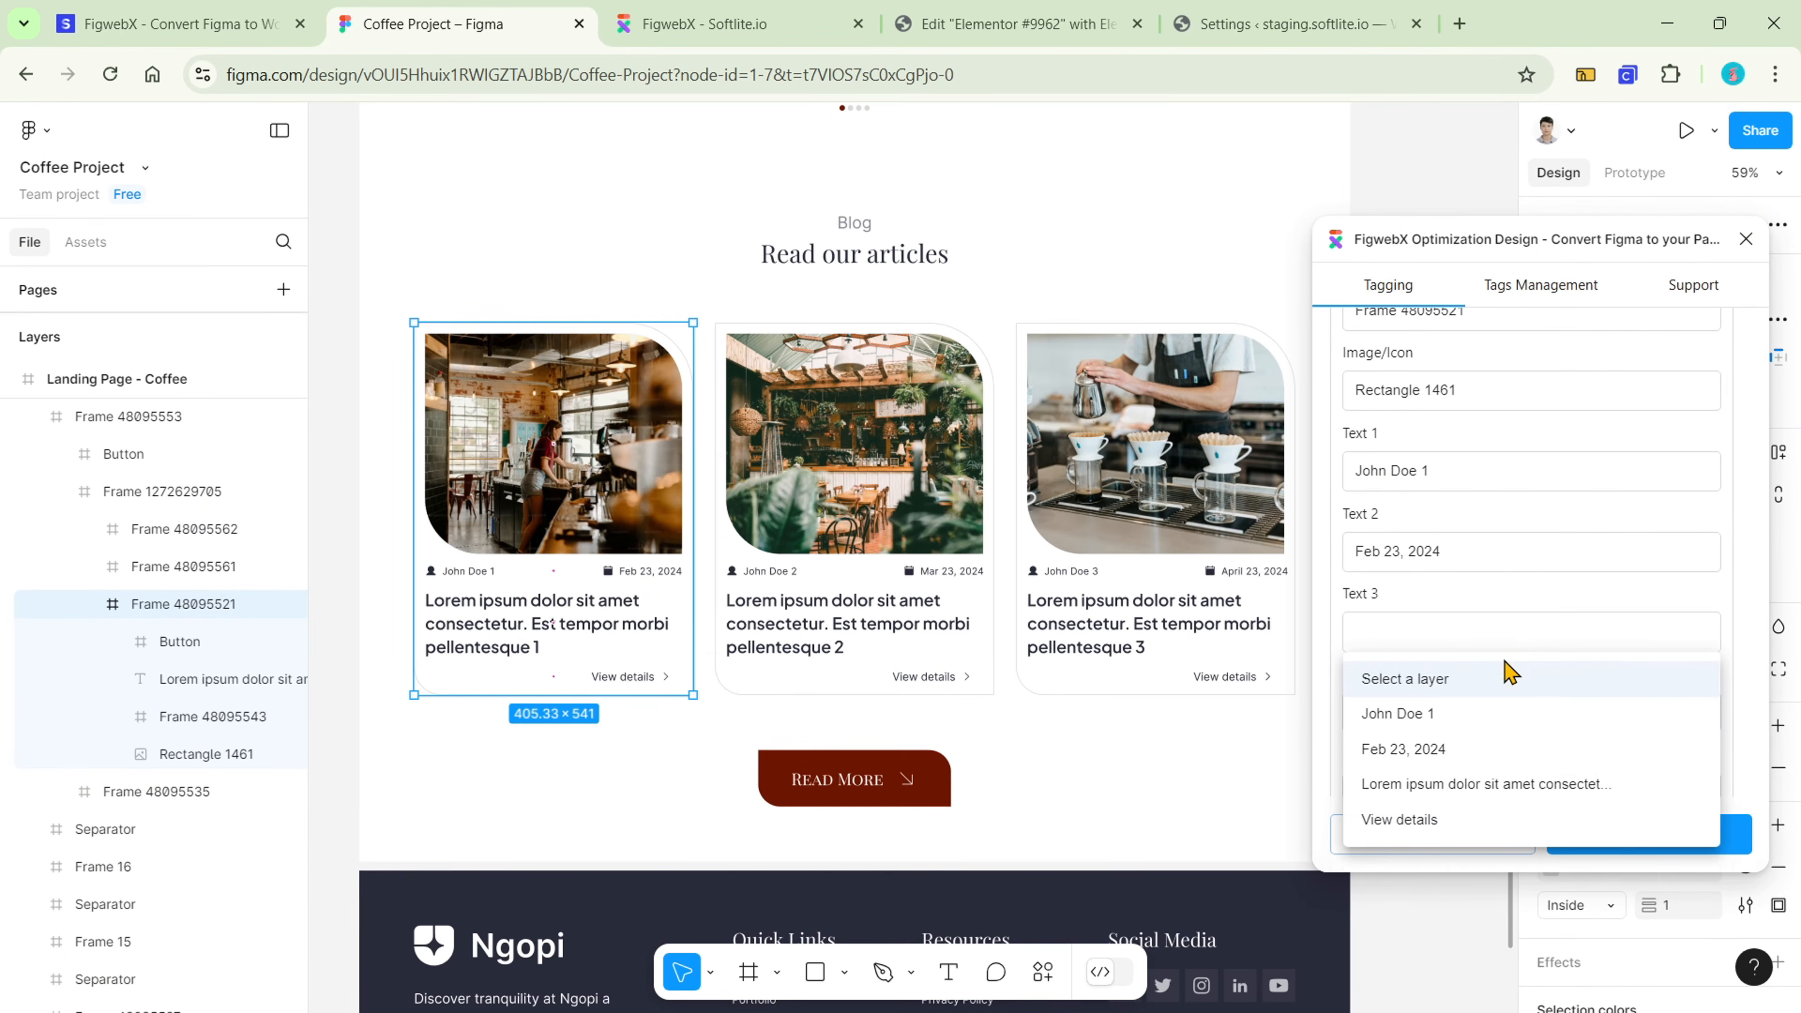
{"action": "left_click", "coordinate": [1511, 783]}
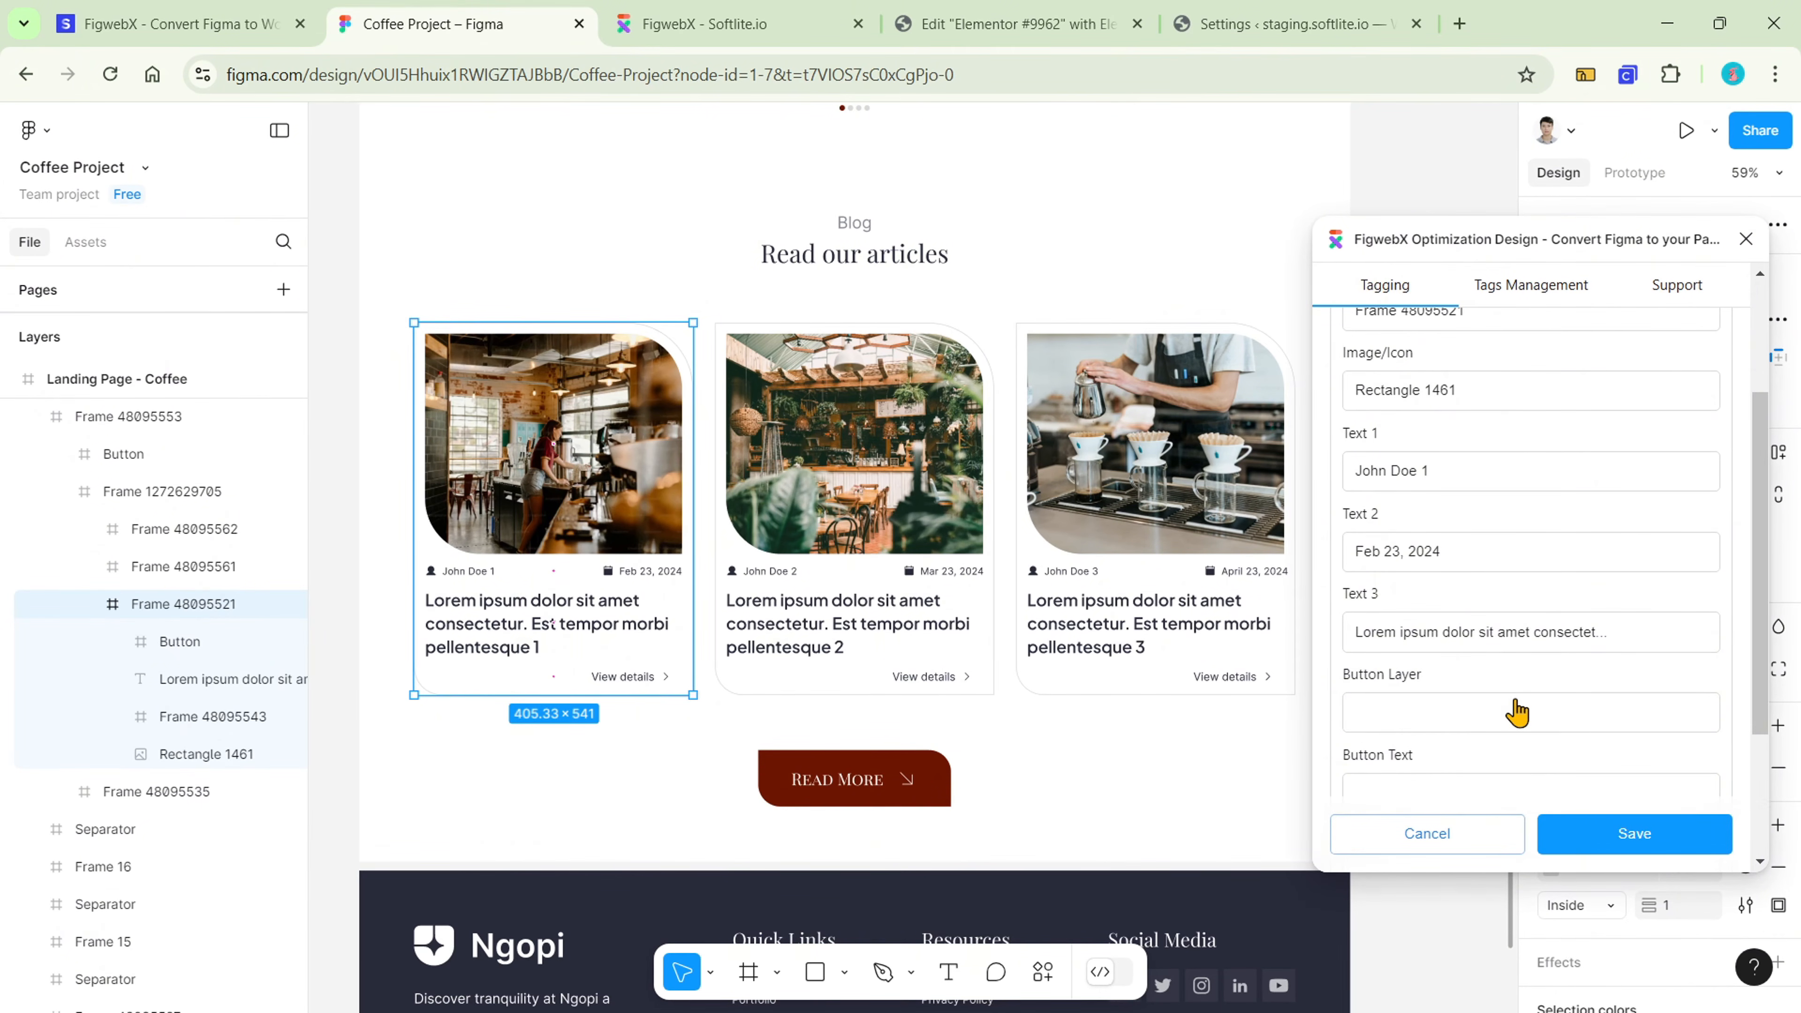
{"action": "scroll", "coordinate": [1516, 702], "scroll_direction": "down", "scroll_amount": 3}
{"action": "left_click", "coordinate": [1555, 607]}
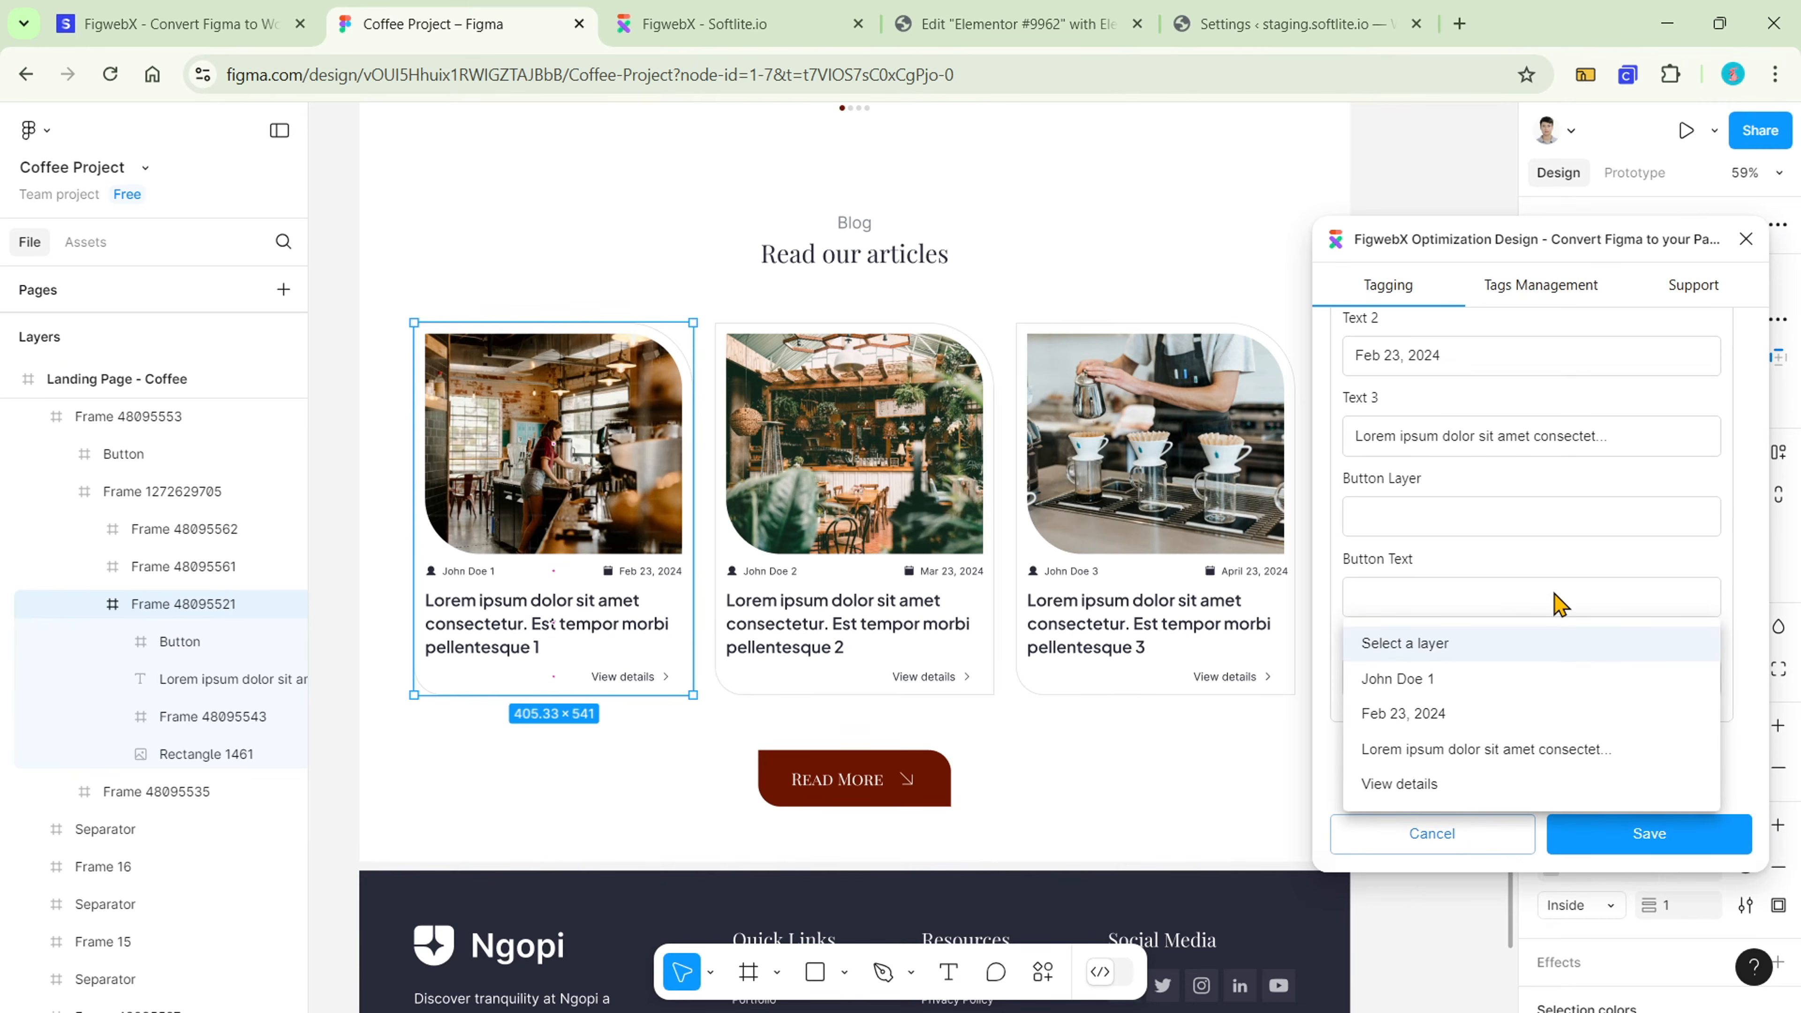
{"action": "left_click", "coordinate": [1374, 785]}
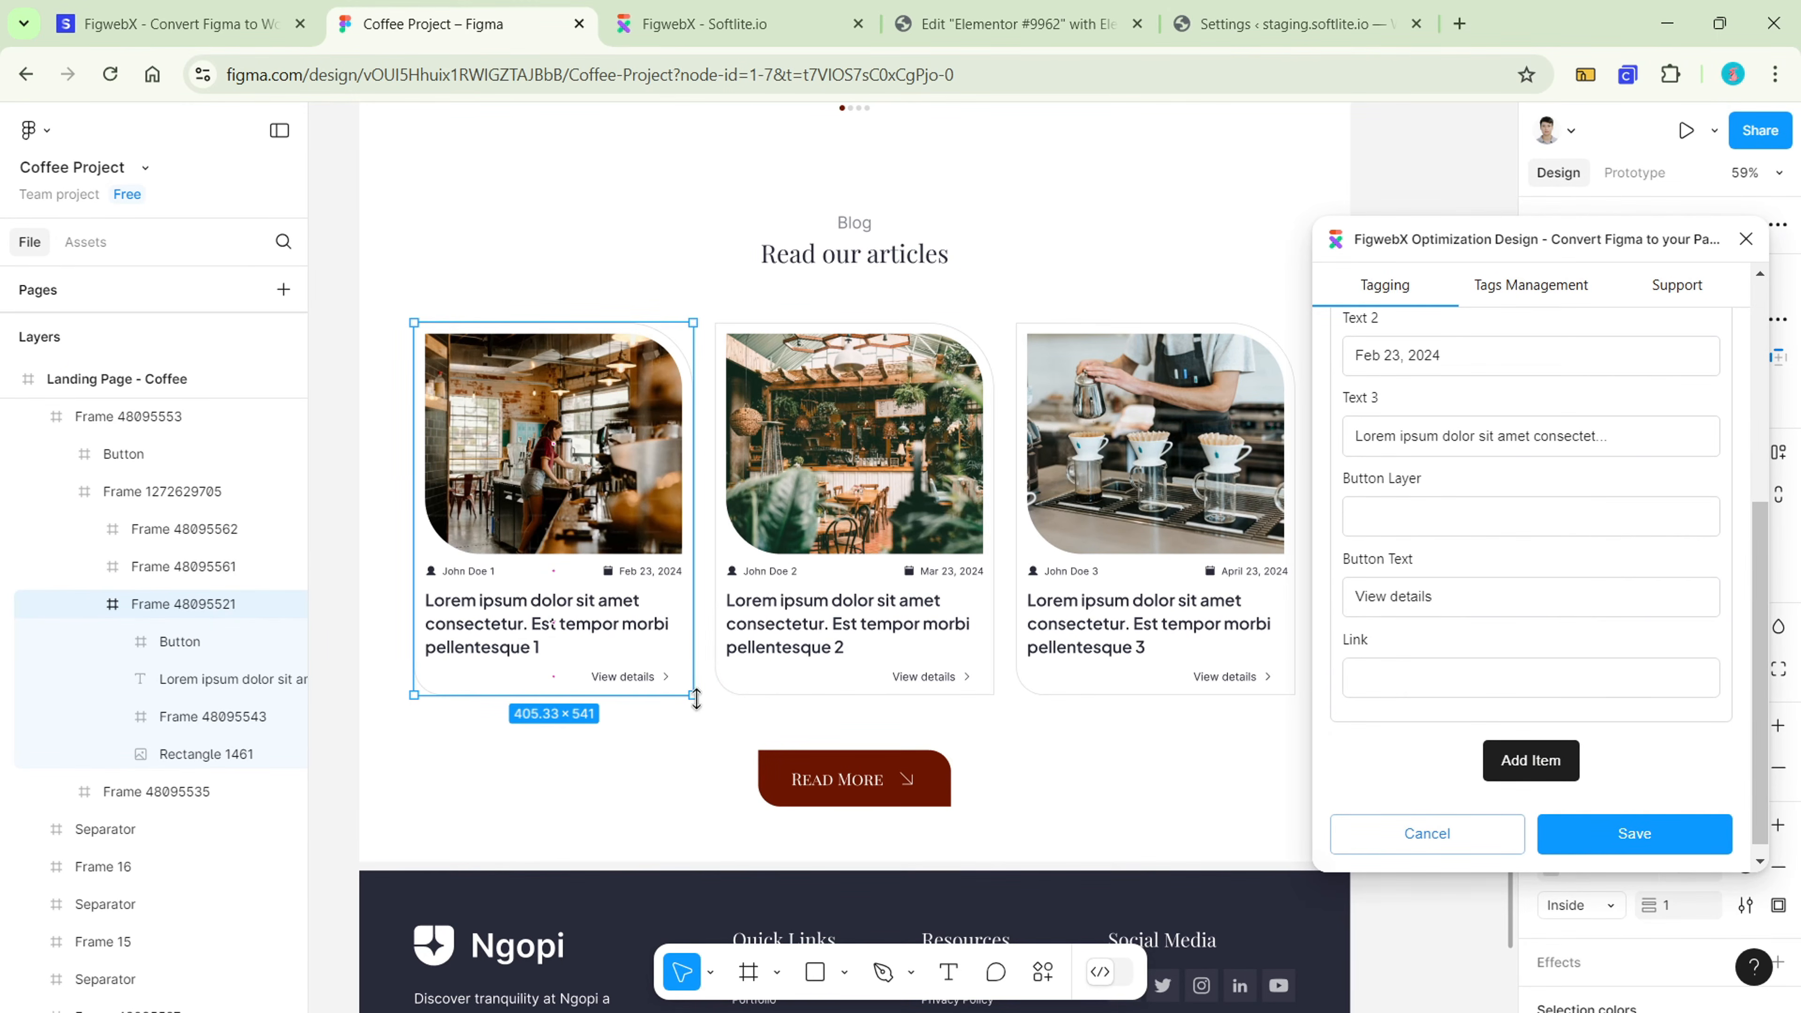
- Set the first list item's link to #product1 and add a second item to the Dynamic List
{"action": "left_click", "coordinate": [1419, 683]}
{"action": "scroll", "coordinate": [1572, 643], "scroll_direction": "up", "scroll_amount": 5}
{"action": "scroll", "coordinate": [1572, 645], "scroll_direction": "down", "scroll_amount": 3}
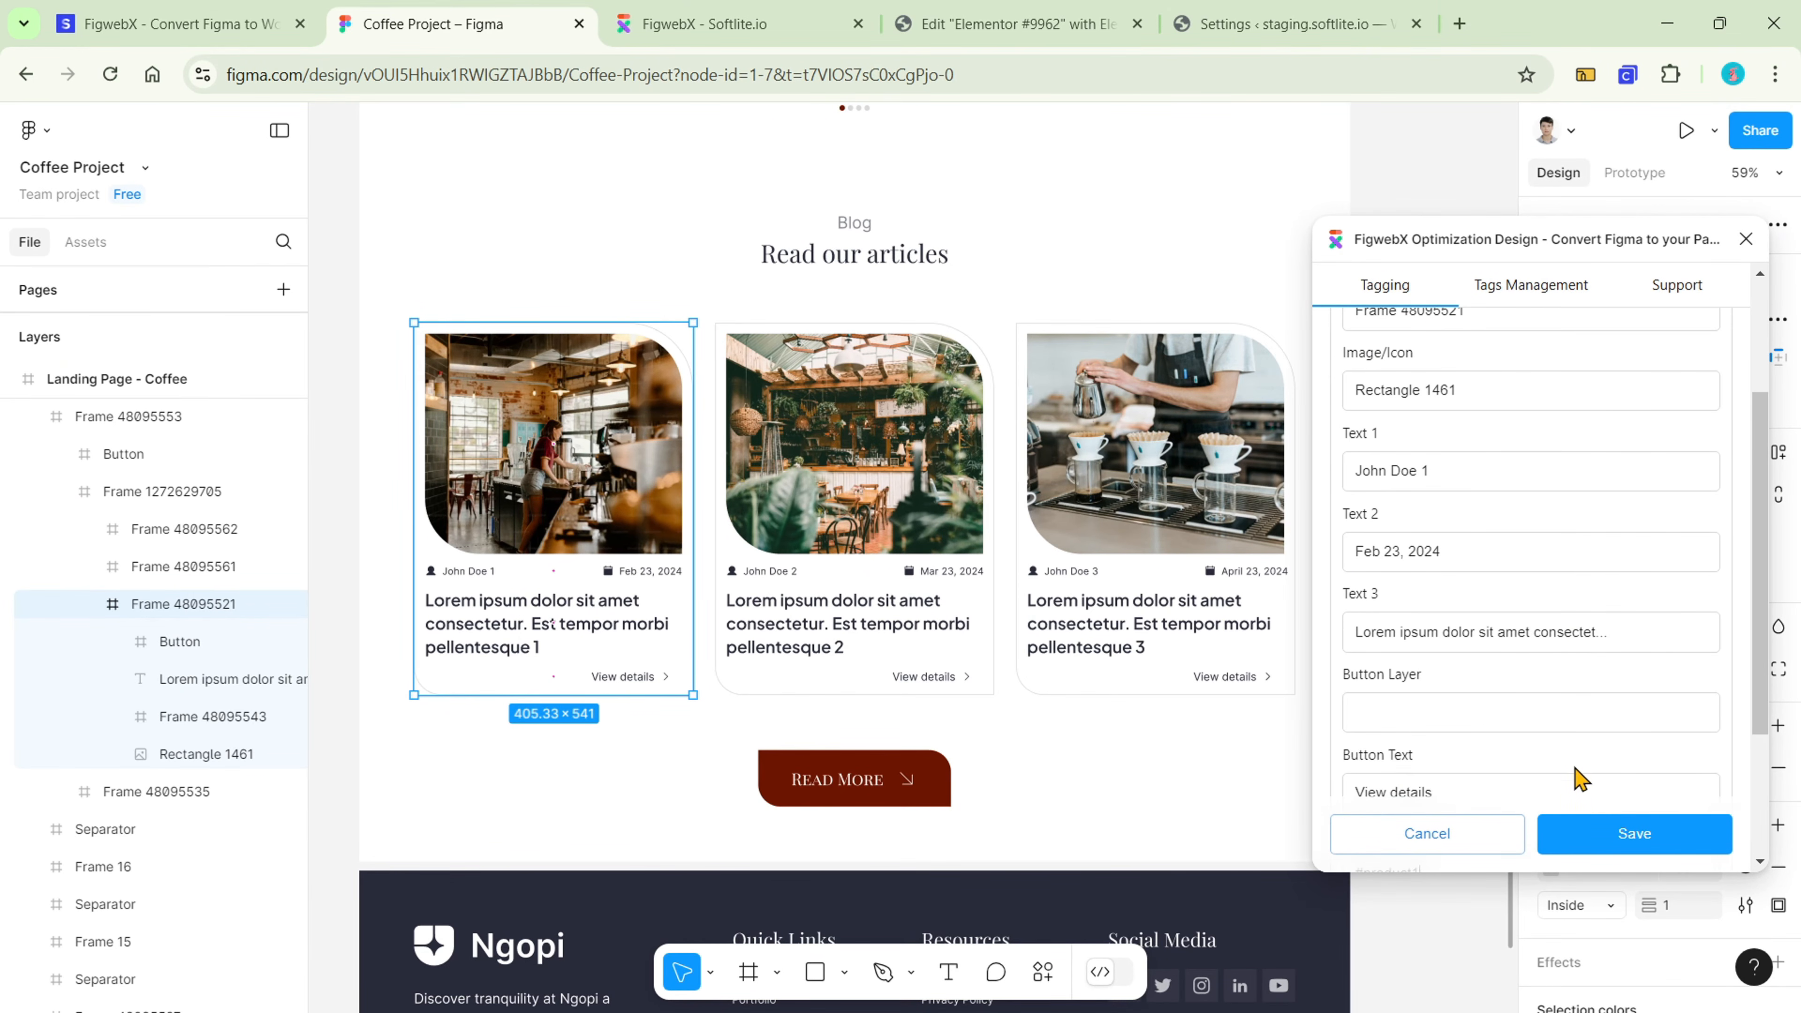
{"action": "scroll", "coordinate": [1580, 756], "scroll_direction": "down", "scroll_amount": 3}
{"action": "left_click", "coordinate": [1553, 765]}
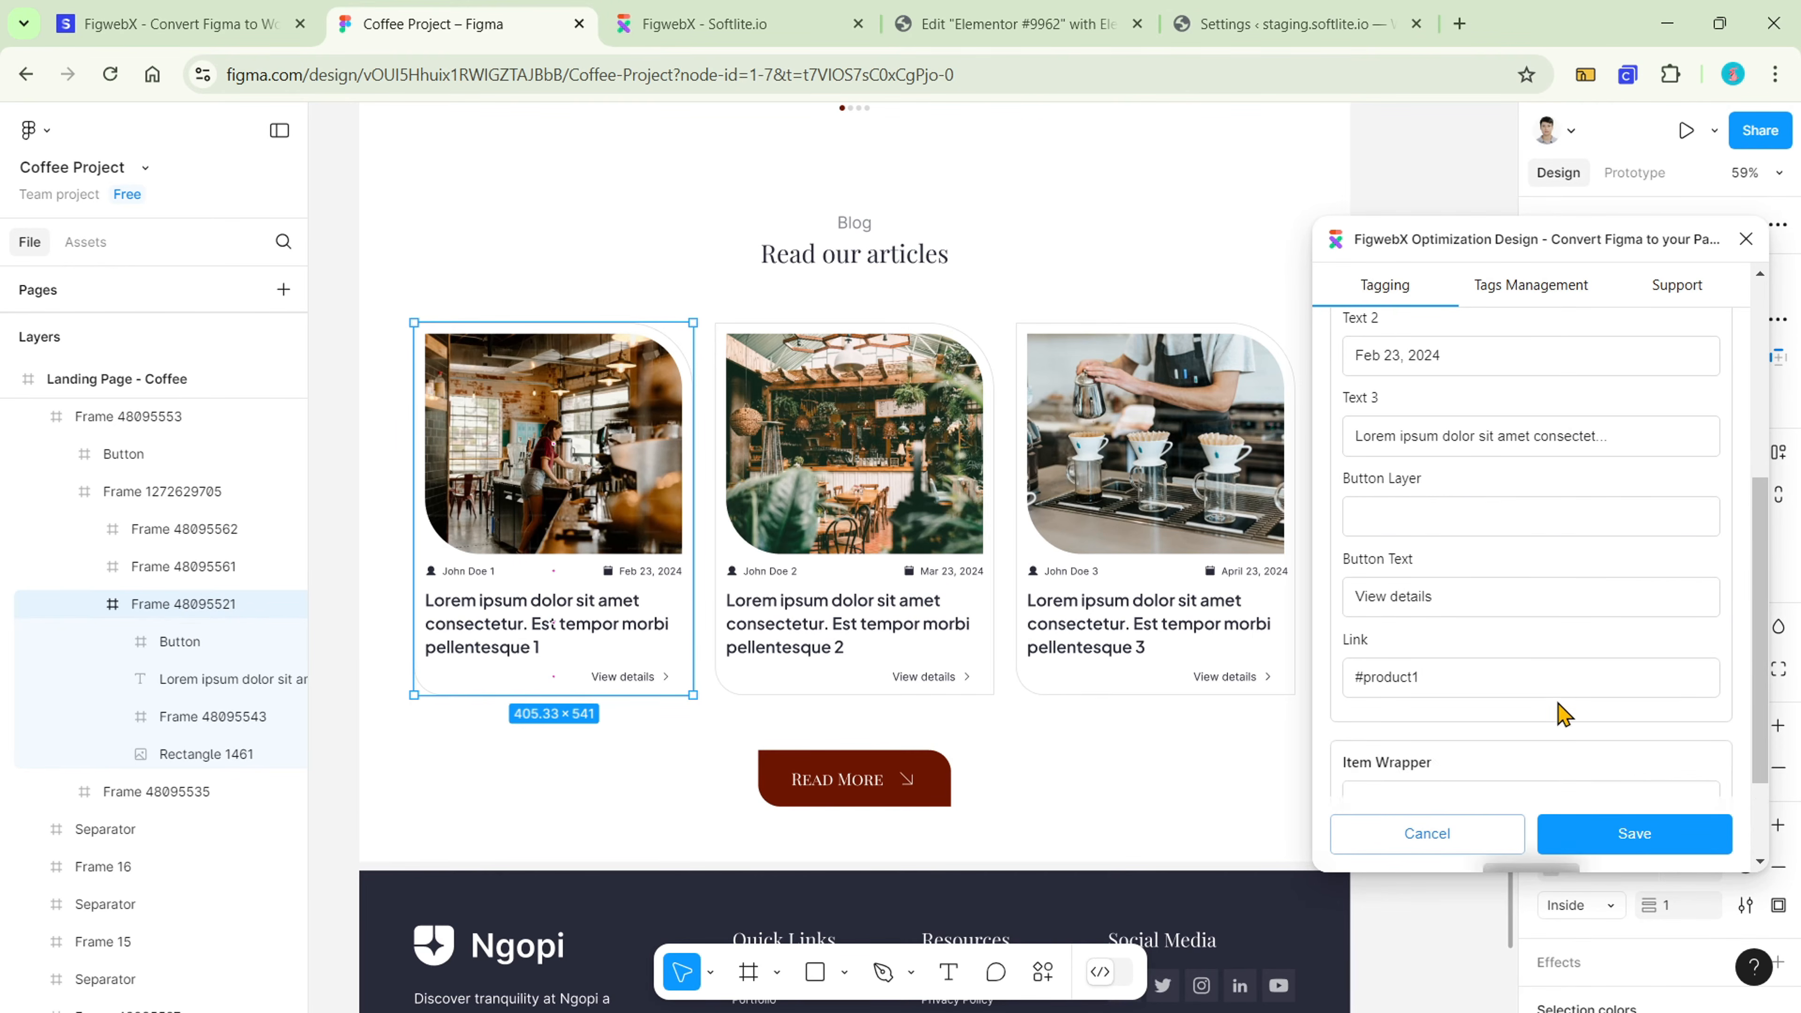
- Set the second Dynamic List item's wrapper to the middle blog card, Frame 48095561
{"action": "scroll", "coordinate": [1559, 696], "scroll_direction": "down", "scroll_amount": 2}
{"action": "left_click", "coordinate": [1553, 683]}
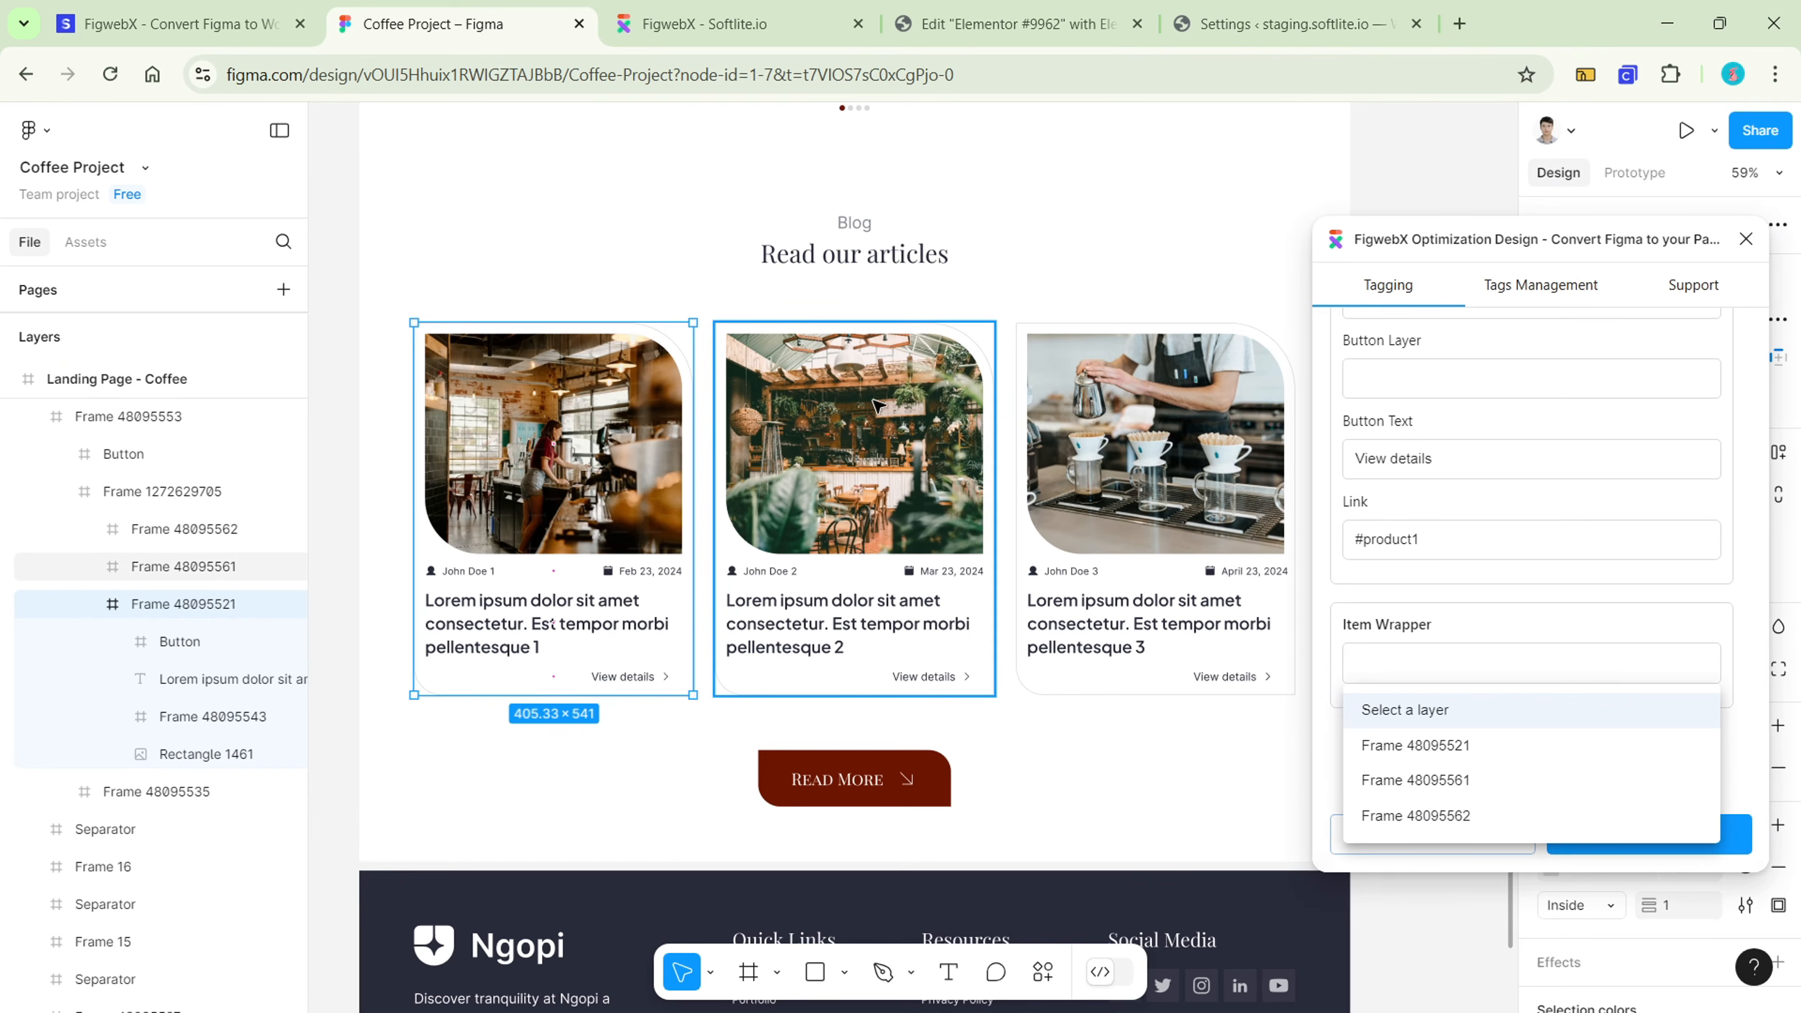
{"action": "left_click", "coordinate": [873, 347]}
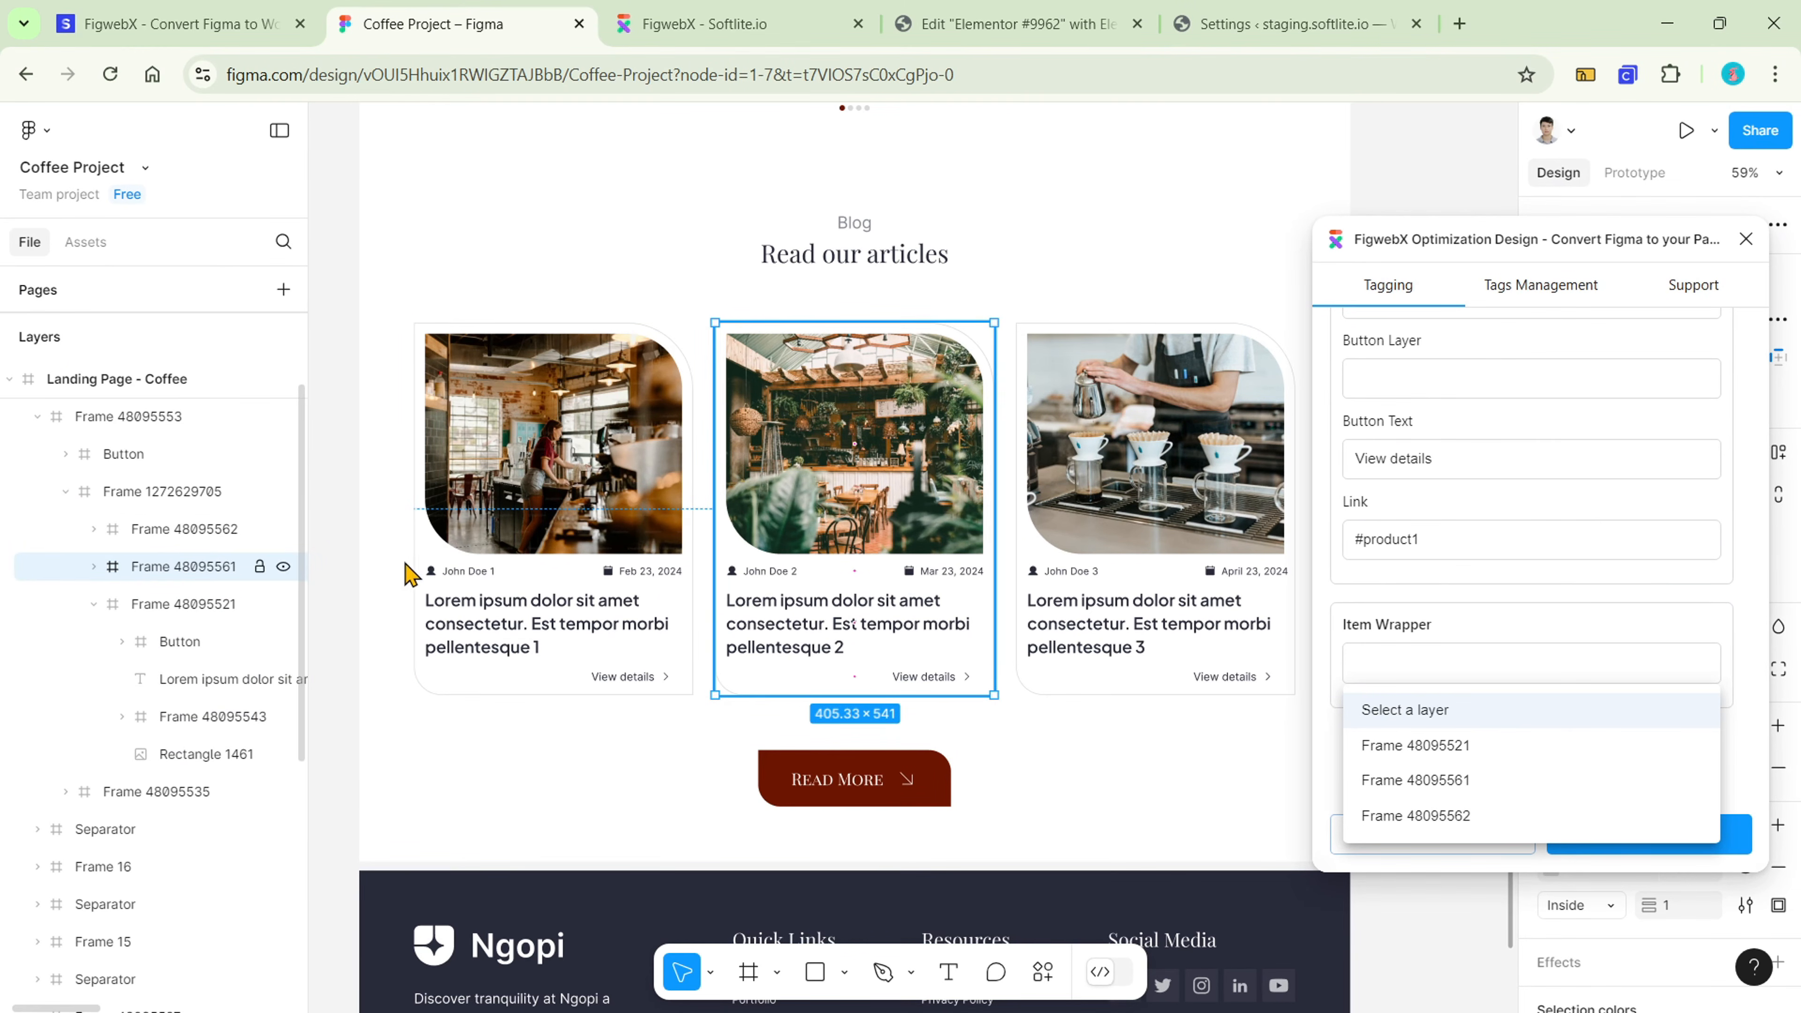
{"action": "left_click", "coordinate": [95, 567]}
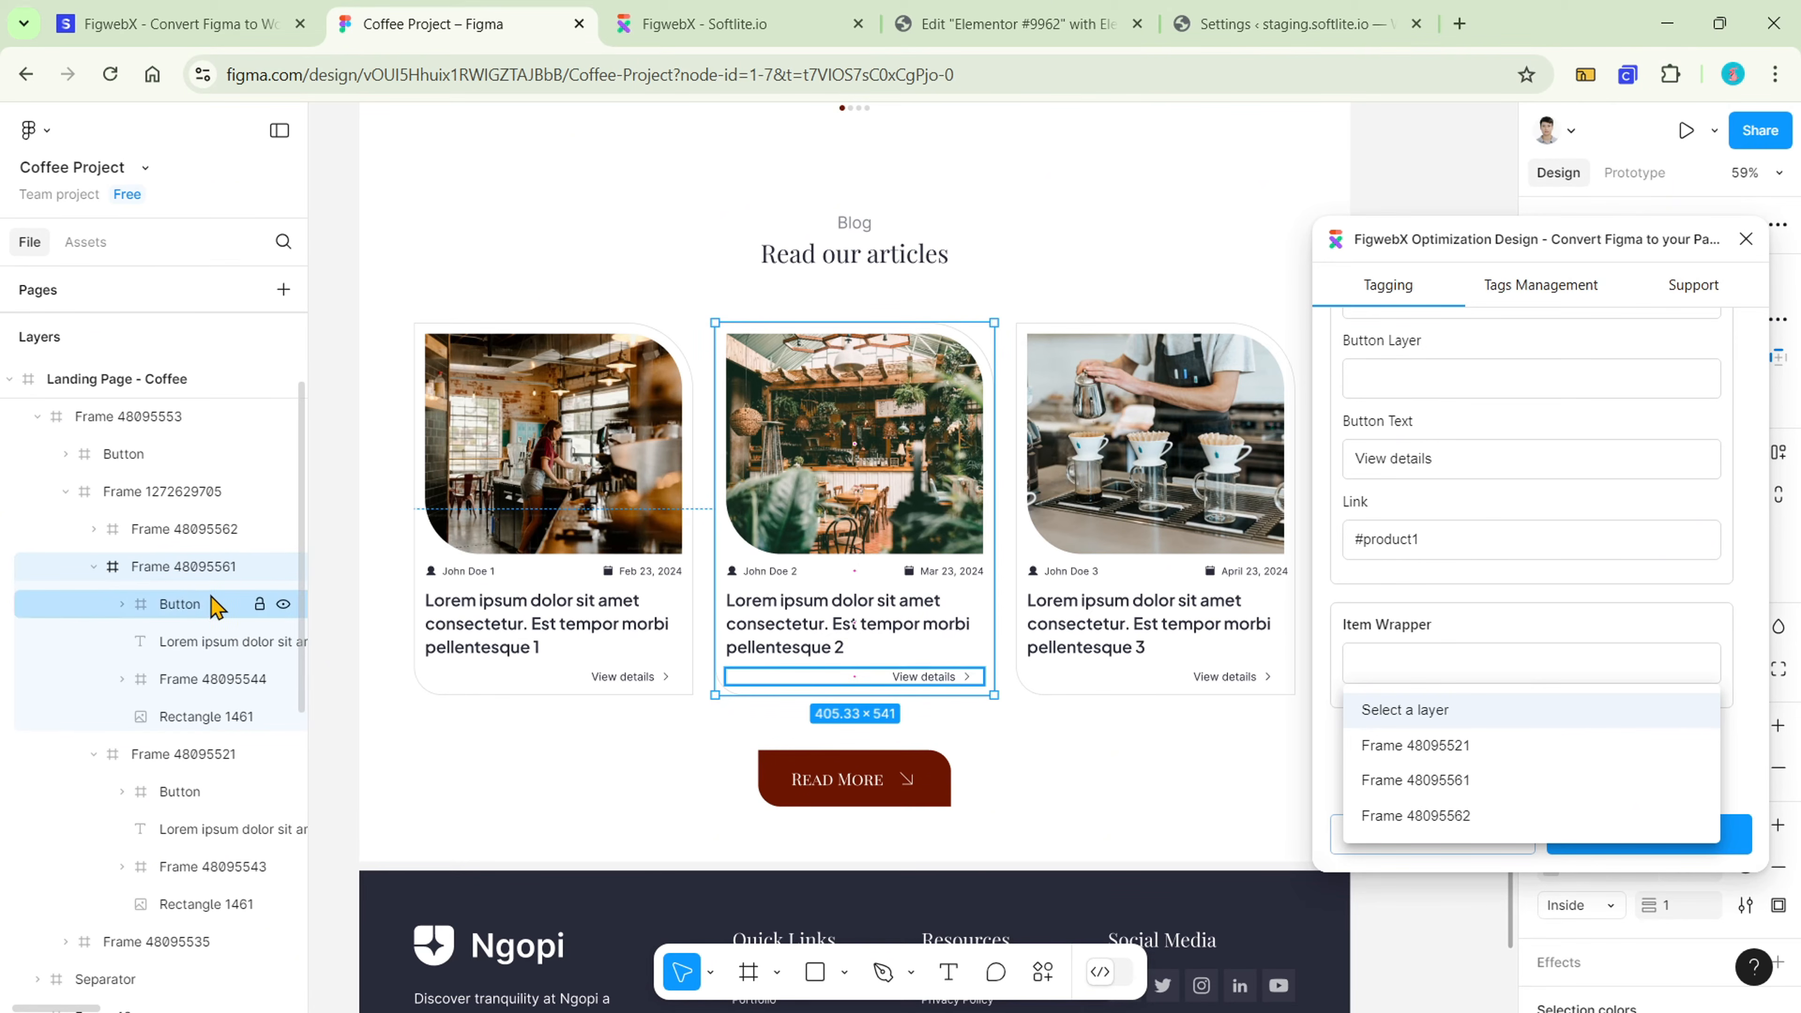
{"action": "left_click", "coordinate": [95, 753]}
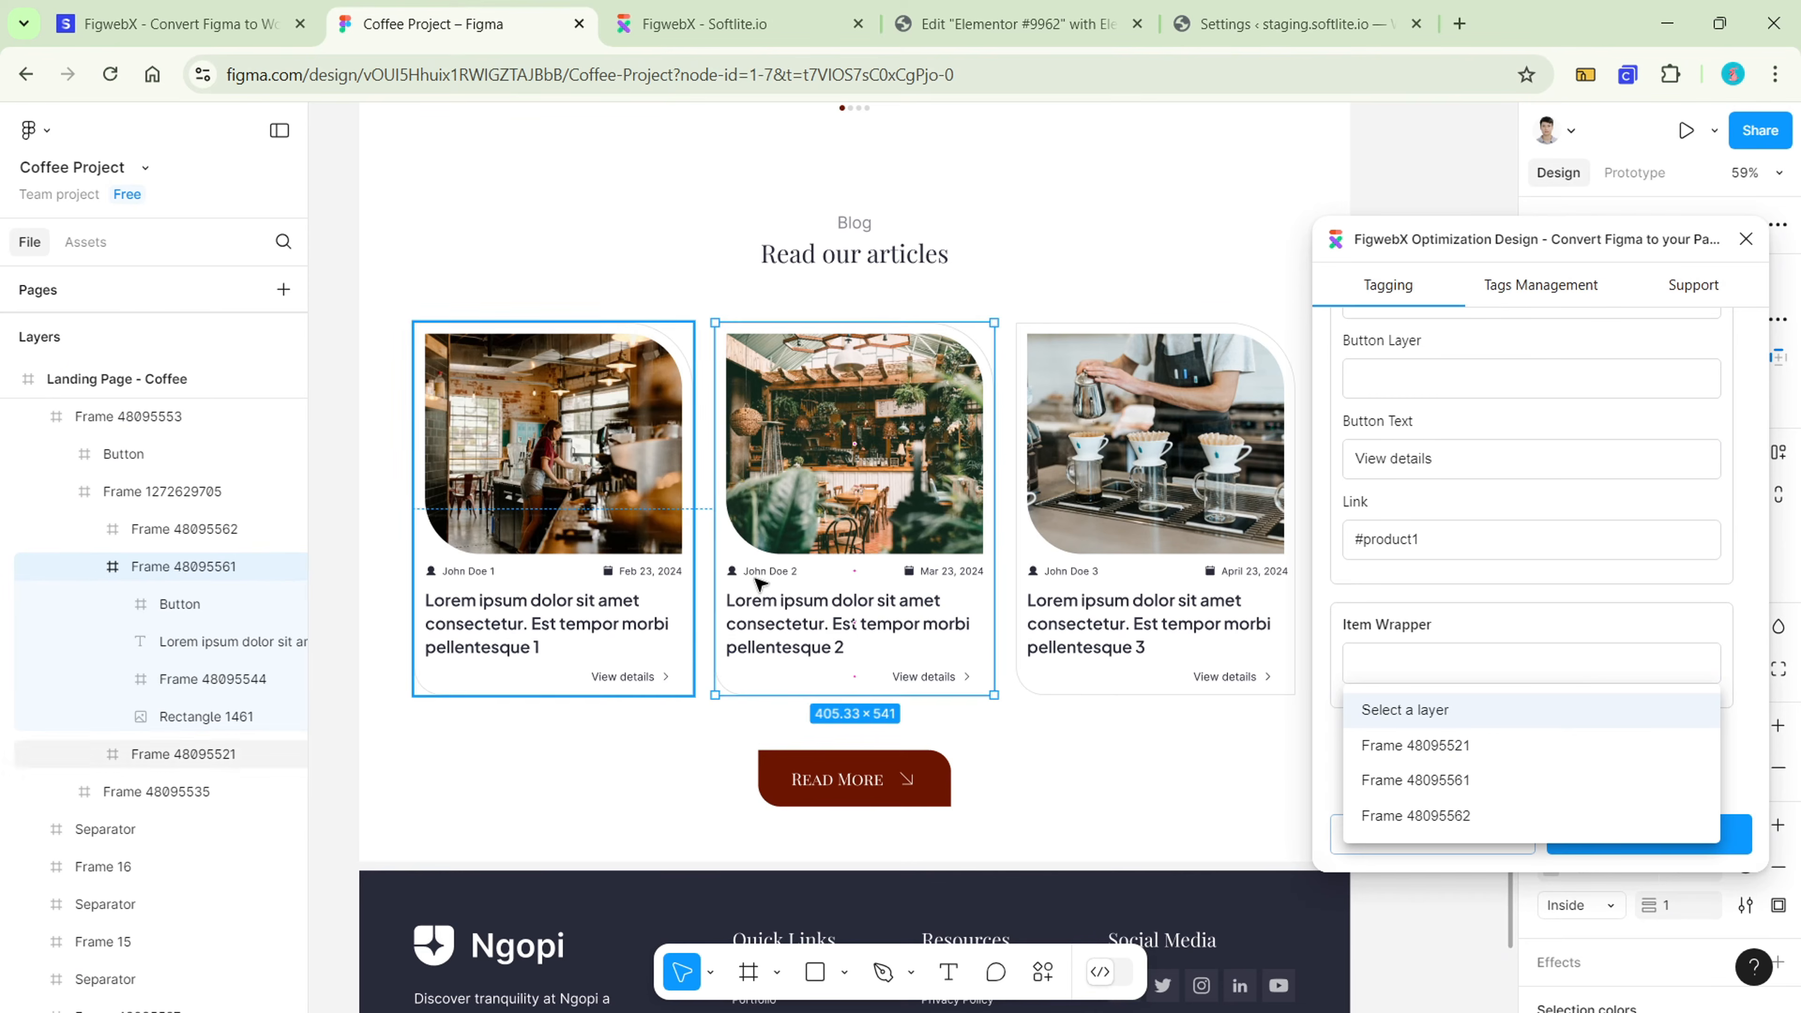
{"action": "left_click", "coordinate": [1478, 782]}
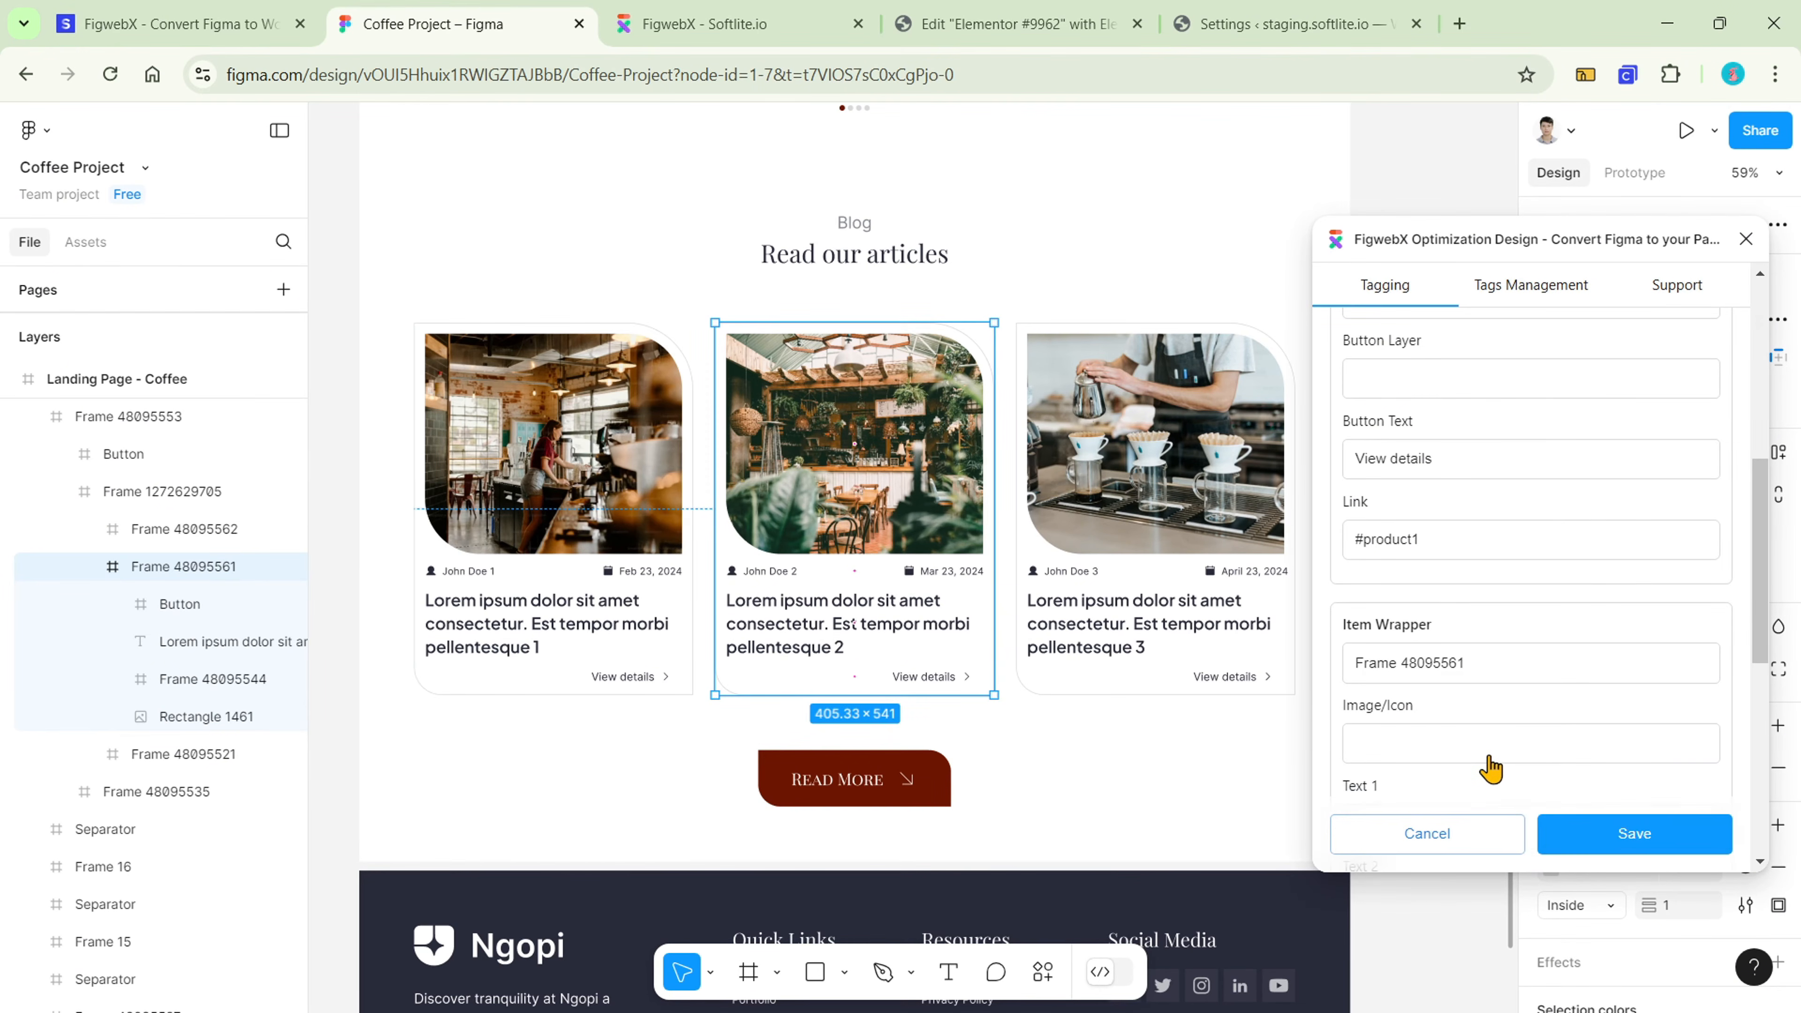
- Map the second list item's Image/Icon to Rectangle 1461
{"action": "scroll", "coordinate": [1492, 752], "scroll_direction": "down", "scroll_amount": 5}
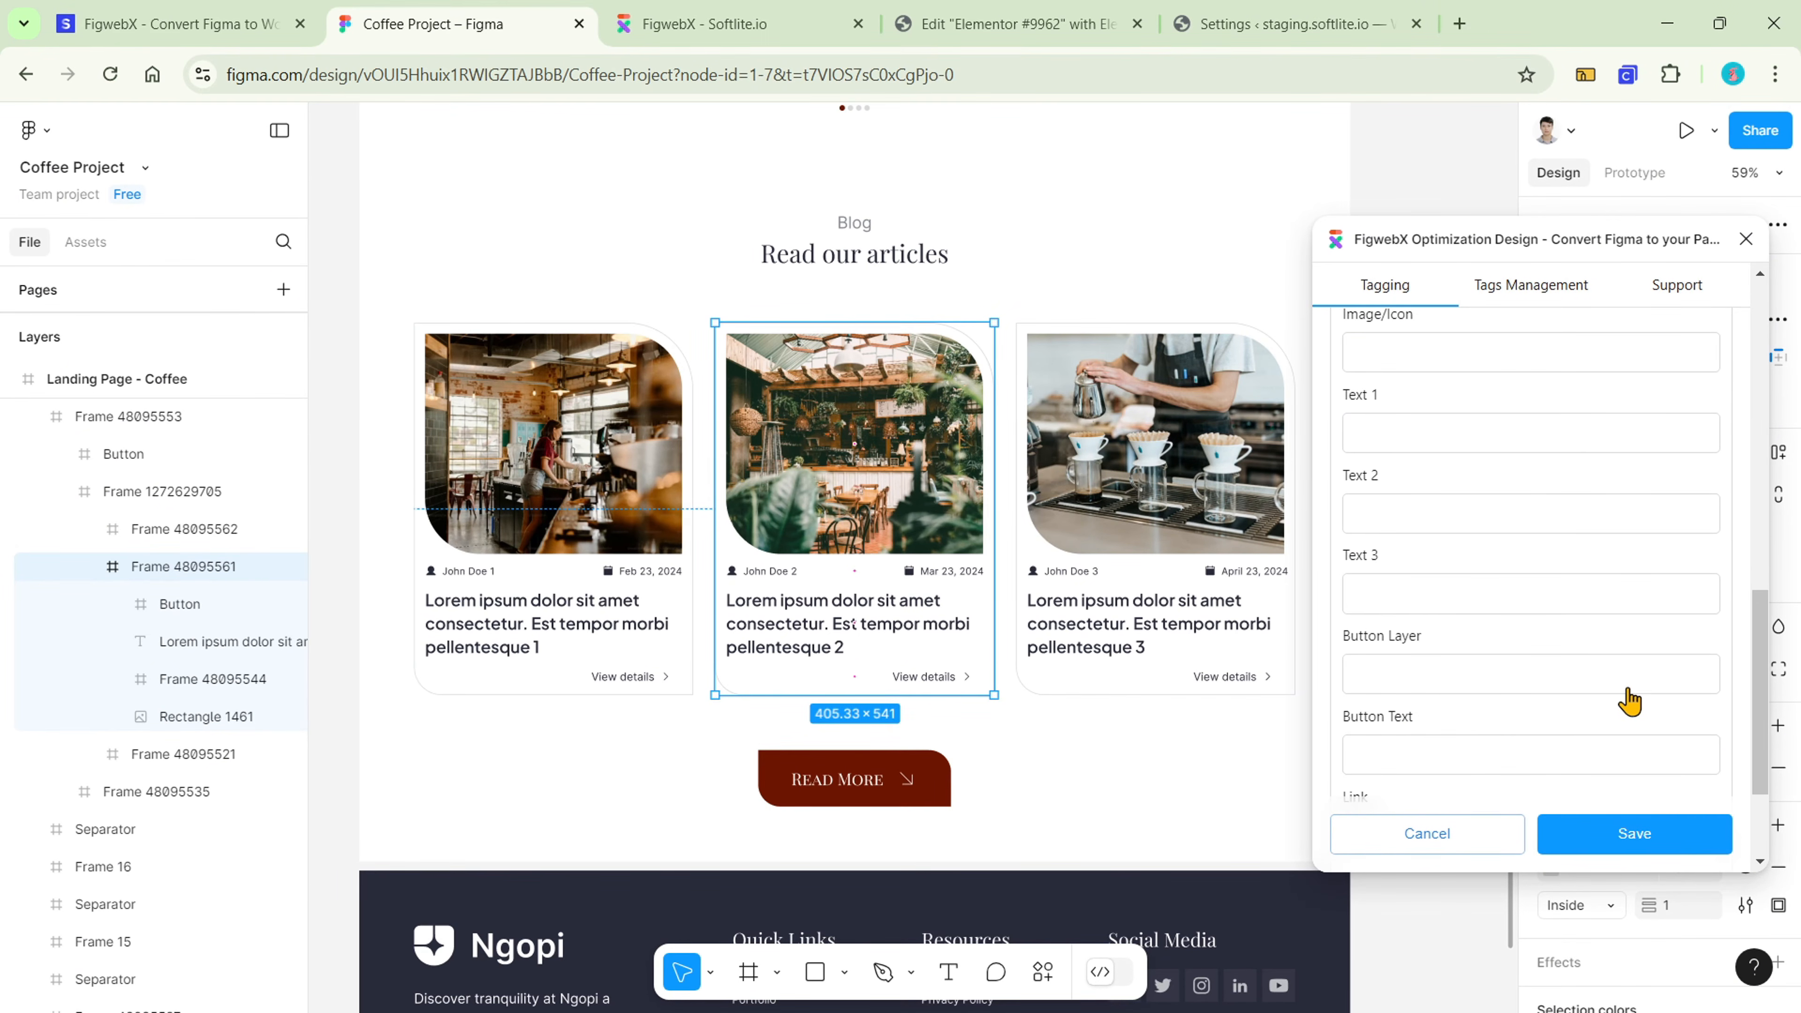
{"action": "left_click_drag", "start_coordinate": [1761, 638], "coordinate": [1767, 616]}
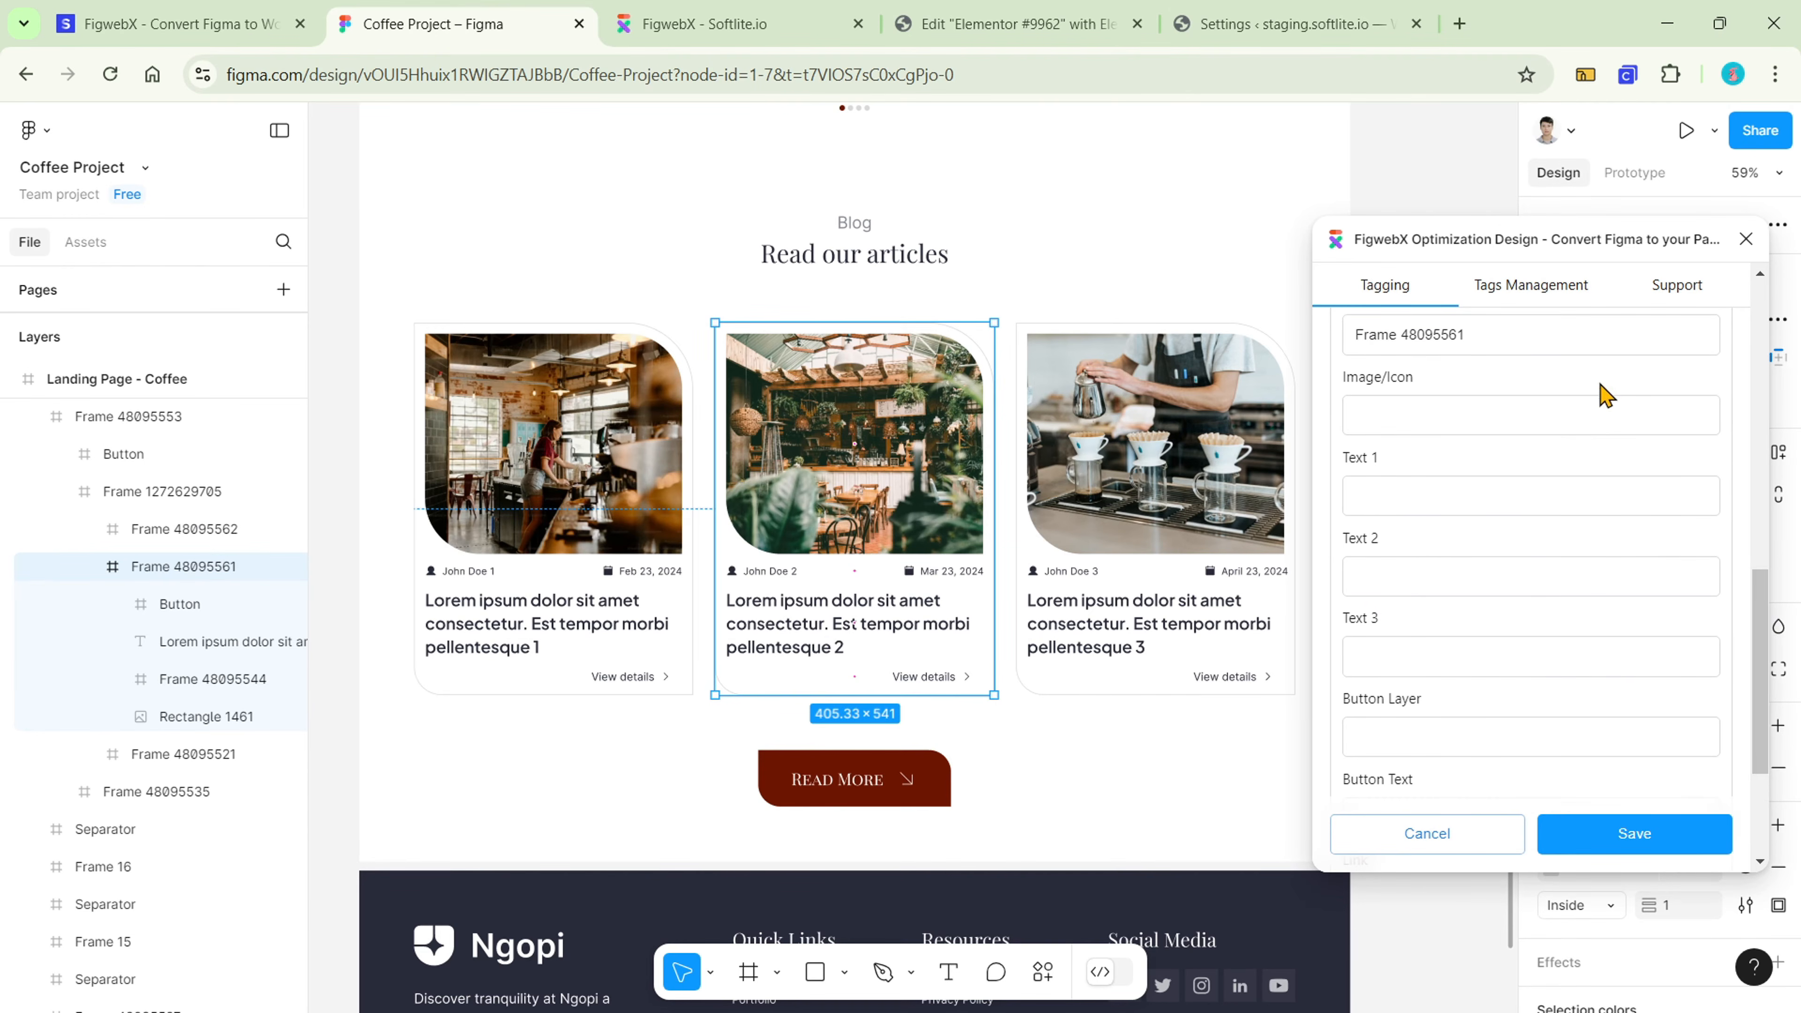
{"action": "left_click", "coordinate": [1600, 418]}
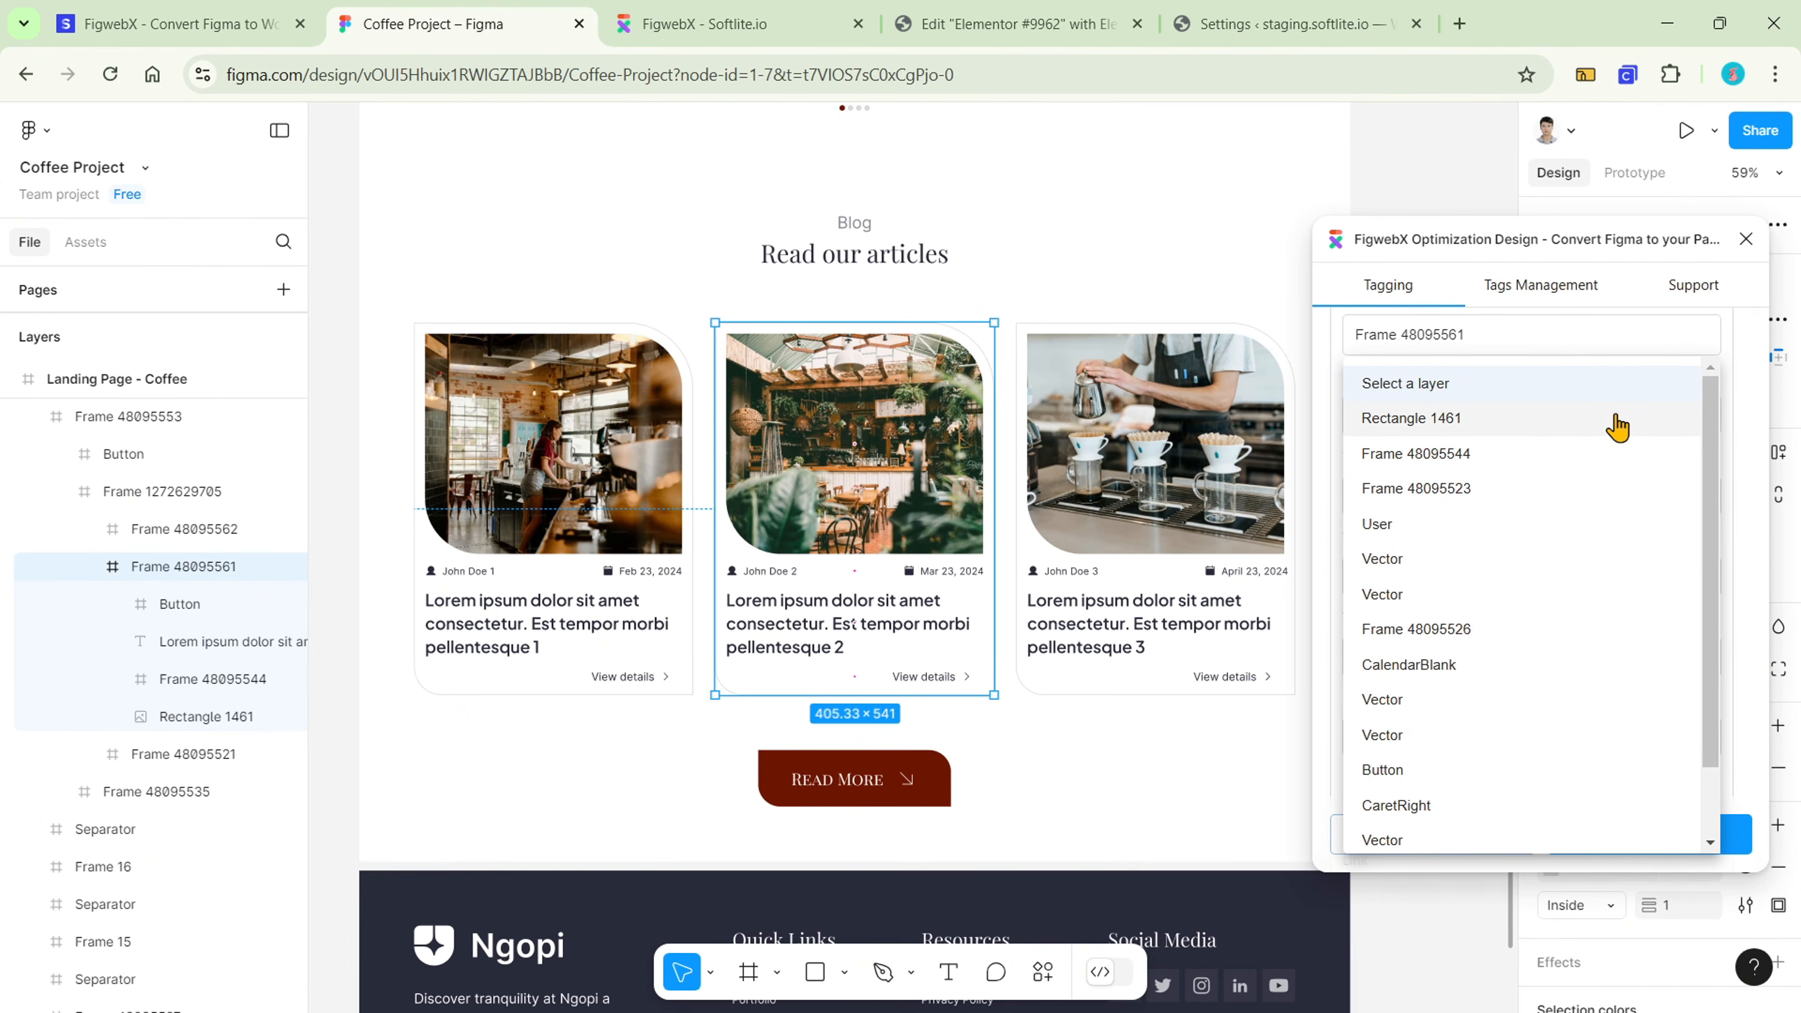
{"action": "left_click", "coordinate": [1616, 420]}
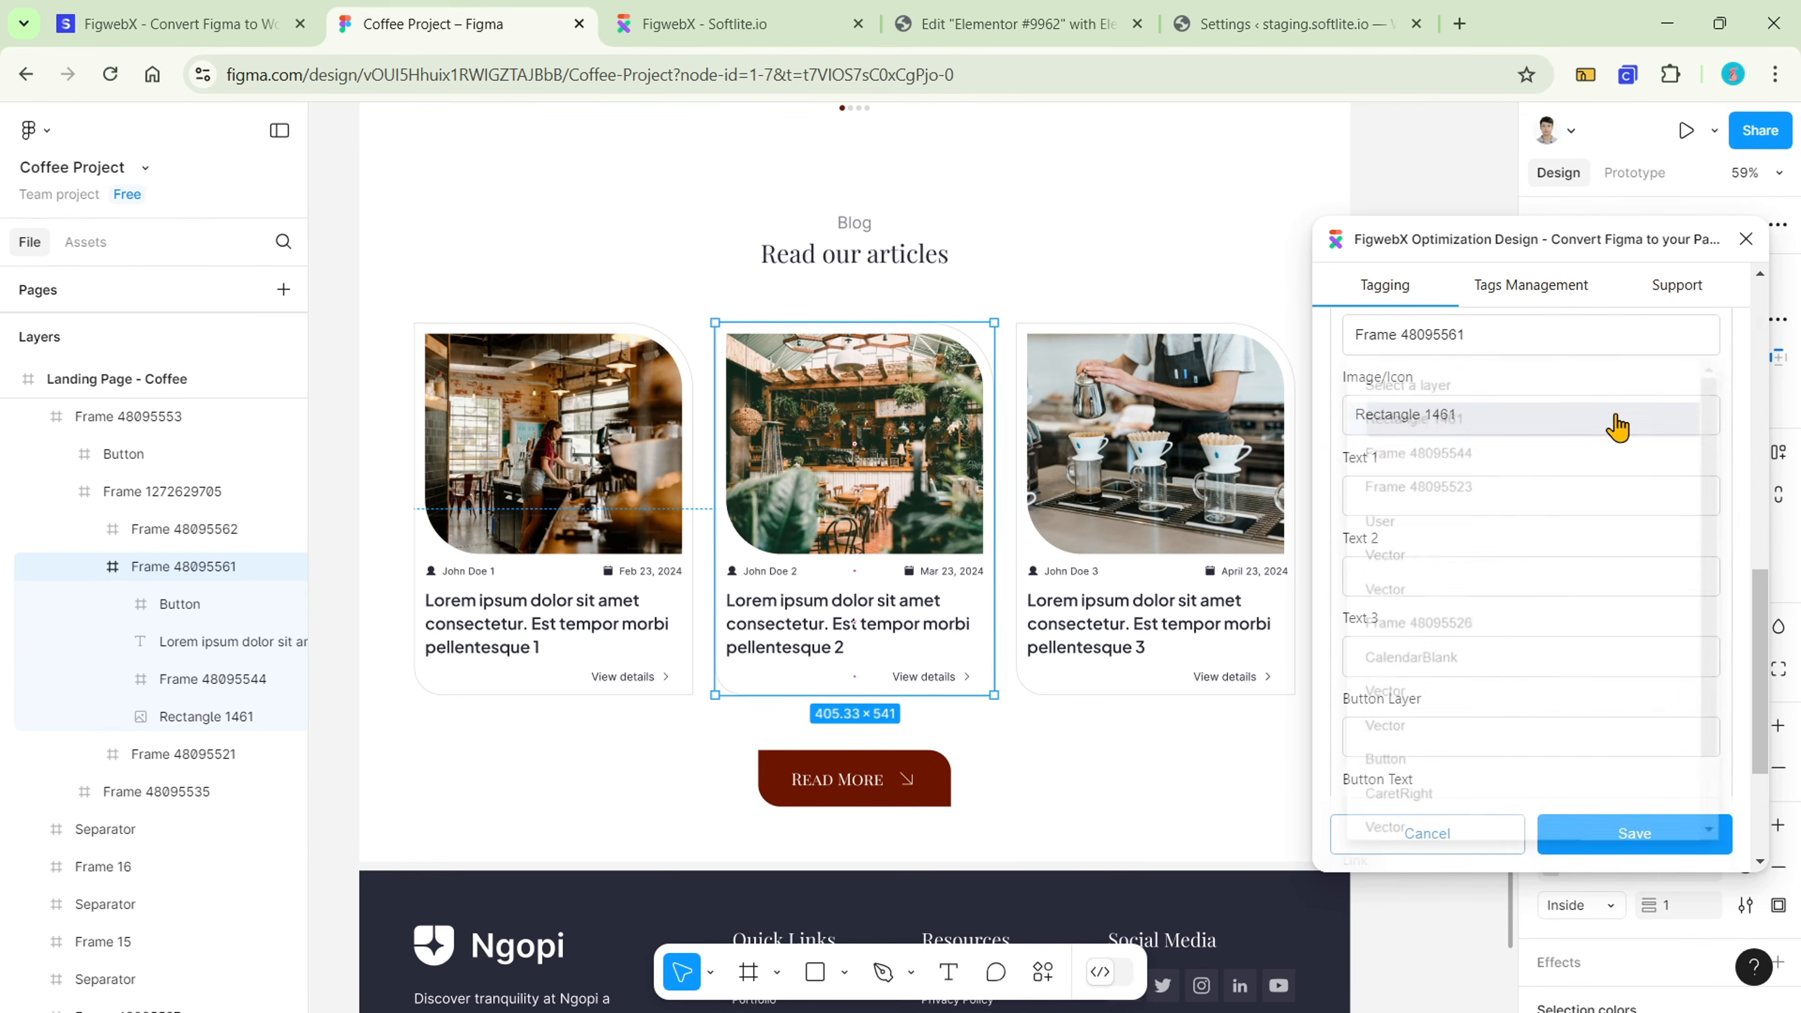
- Map the second list item's Text 1 to the author name layer, Text 2 to "Mar 23, 2024" and Text 3 to the "Lorem ipsum dolor sit amet" title
{"action": "left_click", "coordinate": [1534, 510]}
{"action": "left_click", "coordinate": [1490, 585]}
{"action": "left_click", "coordinate": [1483, 578]}
{"action": "left_click", "coordinate": [1457, 692]}
{"action": "left_click", "coordinate": [1466, 666]}
{"action": "left_click", "coordinate": [1457, 793]}
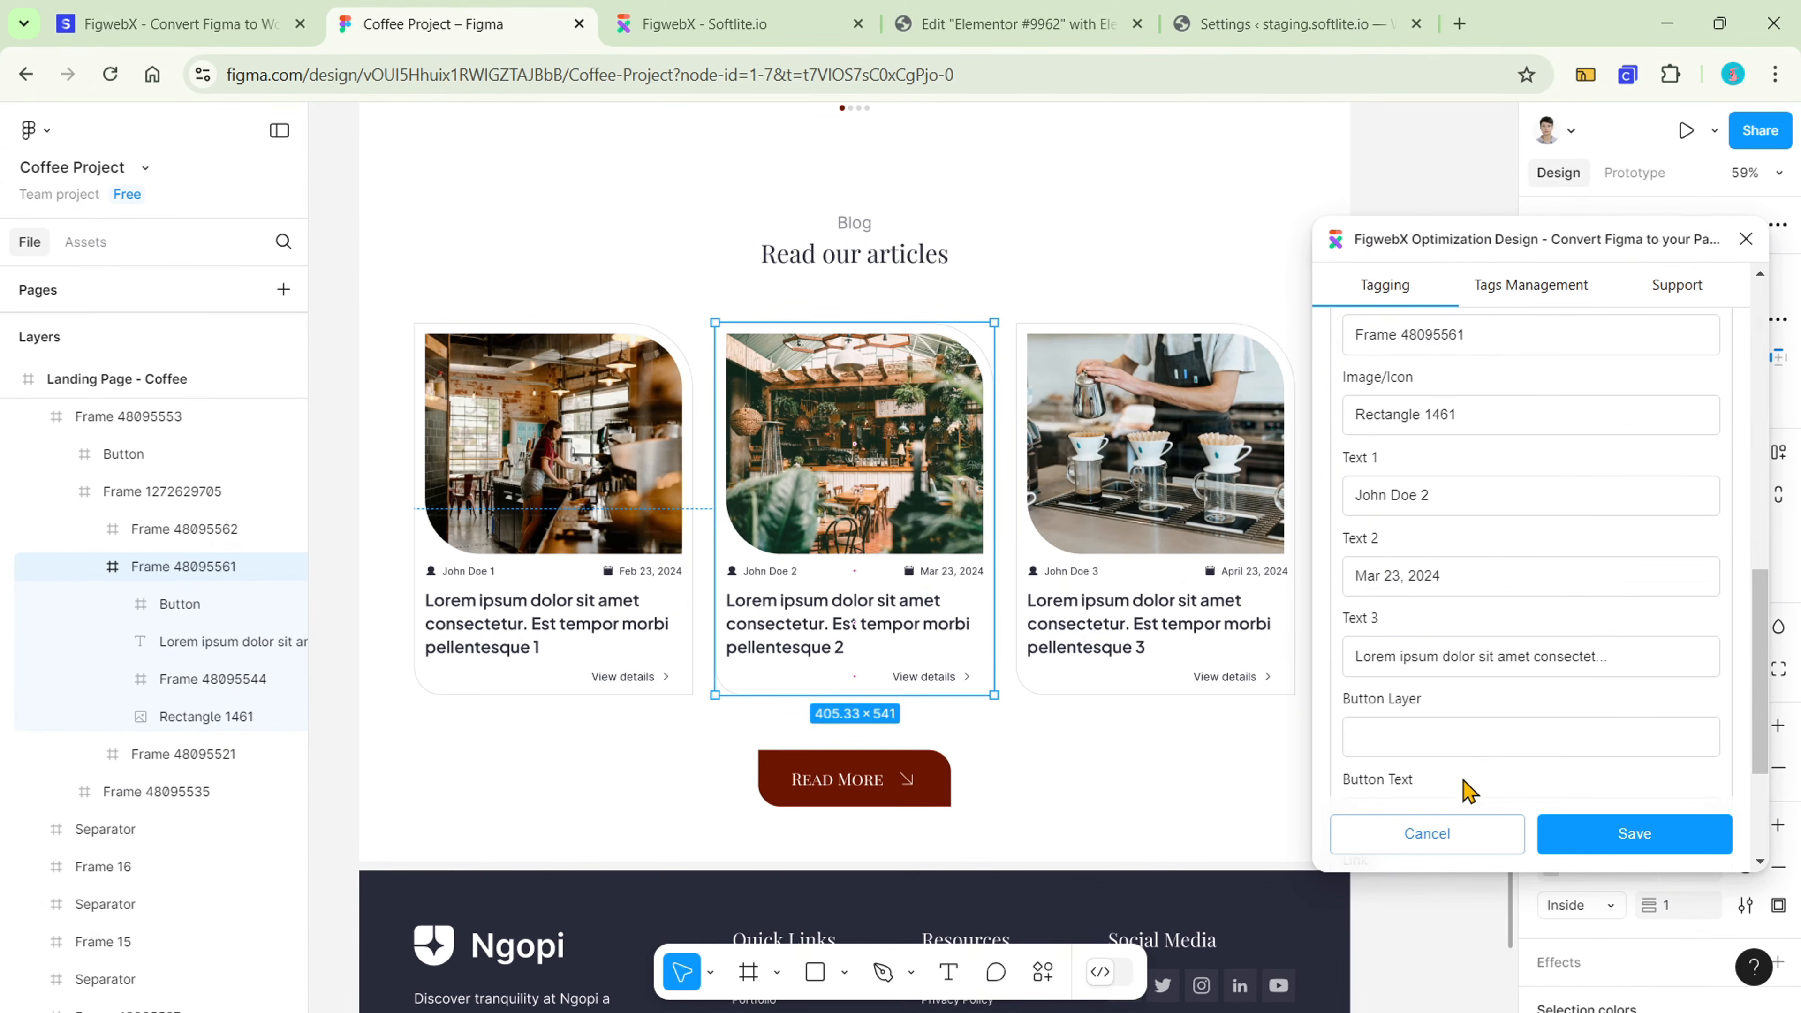
- Set the second list item's Button Text to "View details" and its link to #product2
{"action": "scroll", "coordinate": [1470, 763], "scroll_direction": "down", "scroll_amount": 3}
{"action": "left_click", "coordinate": [1465, 632]}
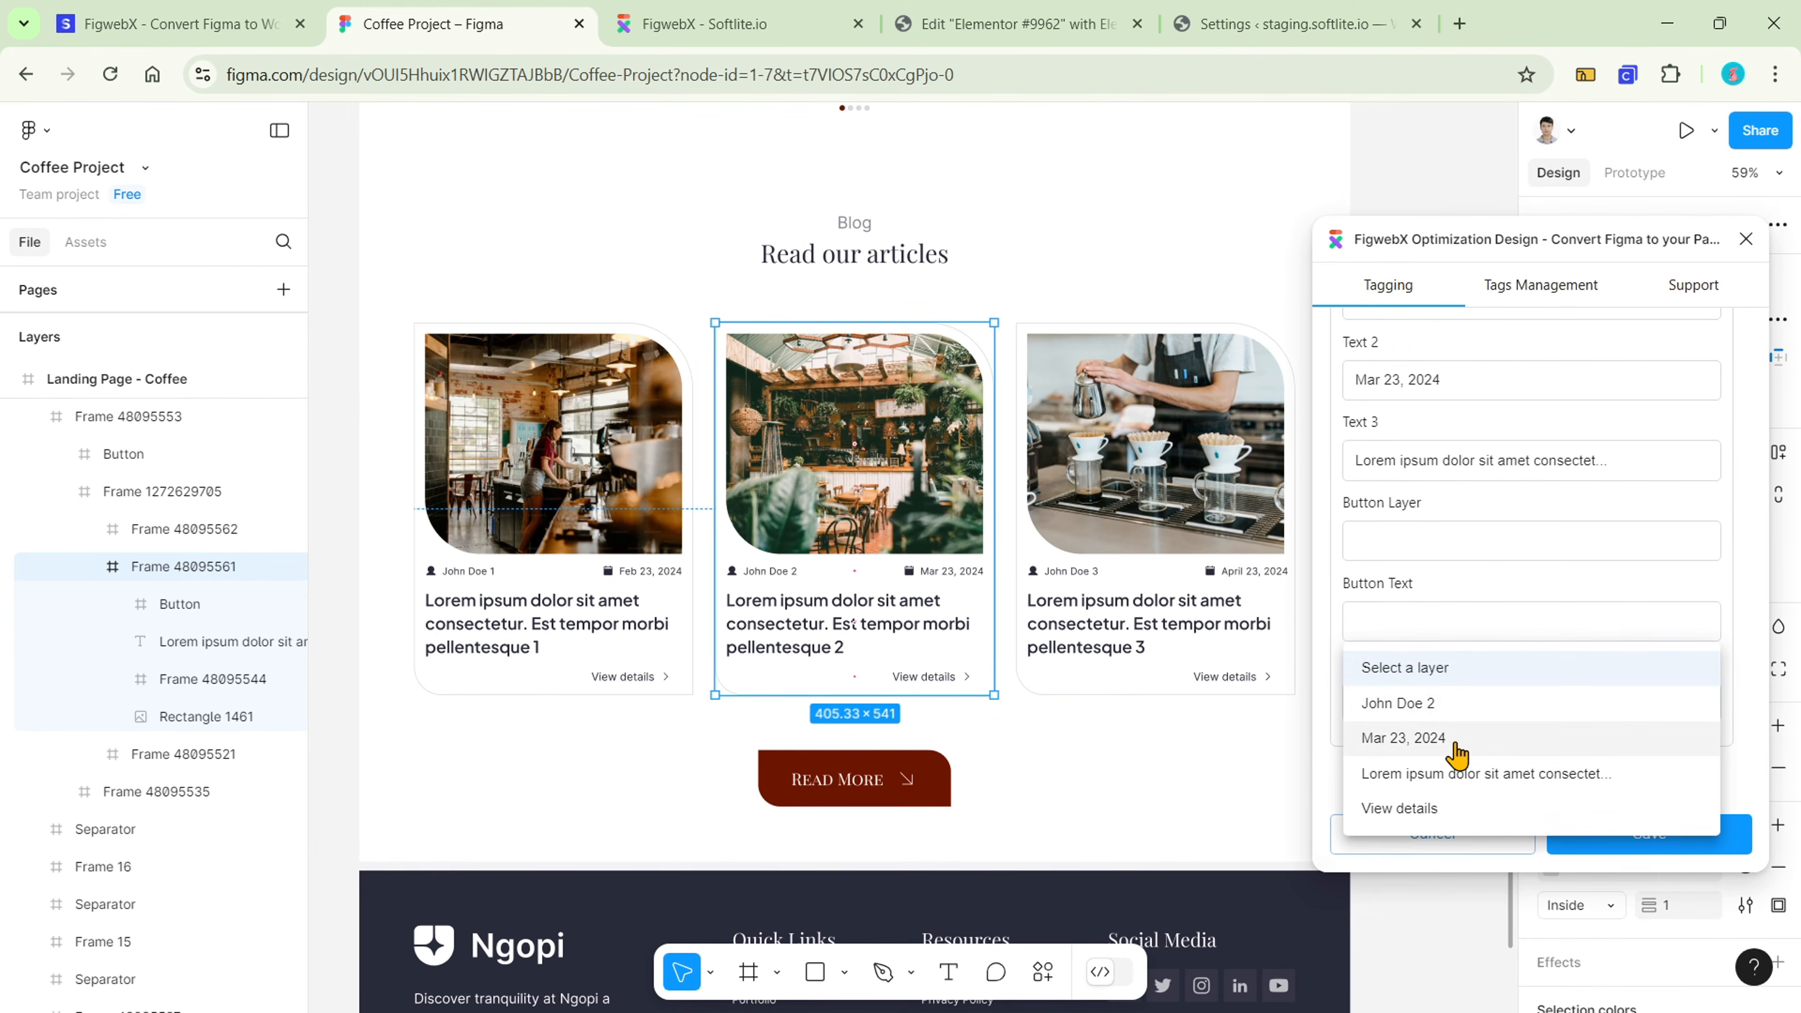
{"action": "left_click", "coordinate": [1449, 816]}
{"action": "left_click", "coordinate": [1452, 696]}
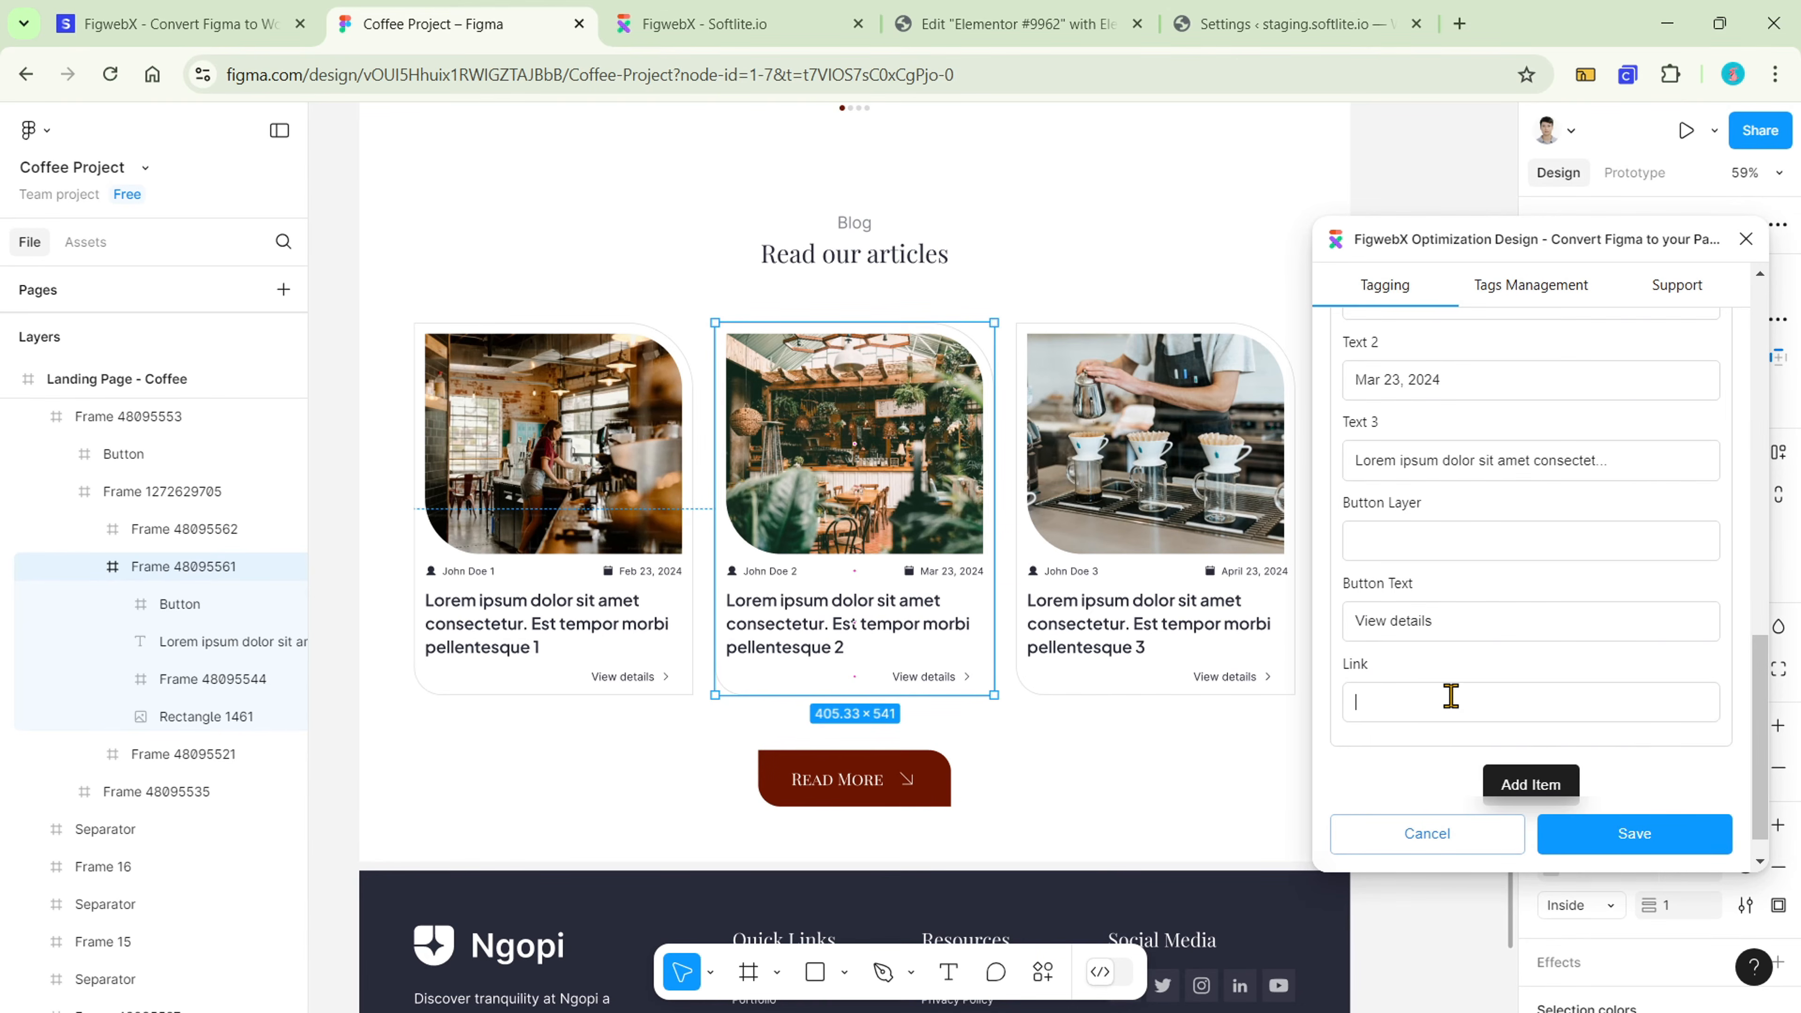
{"action": "type", "text": "#product2"}
- Add a third item to the Dynamic List and set its wrapper to the third blog card, Frame 48095562
{"action": "scroll", "coordinate": [1540, 779], "scroll_direction": "down", "scroll_amount": 1}
{"action": "left_click", "coordinate": [1540, 755]}
{"action": "scroll", "coordinate": [1503, 731], "scroll_direction": "down", "scroll_amount": 3}
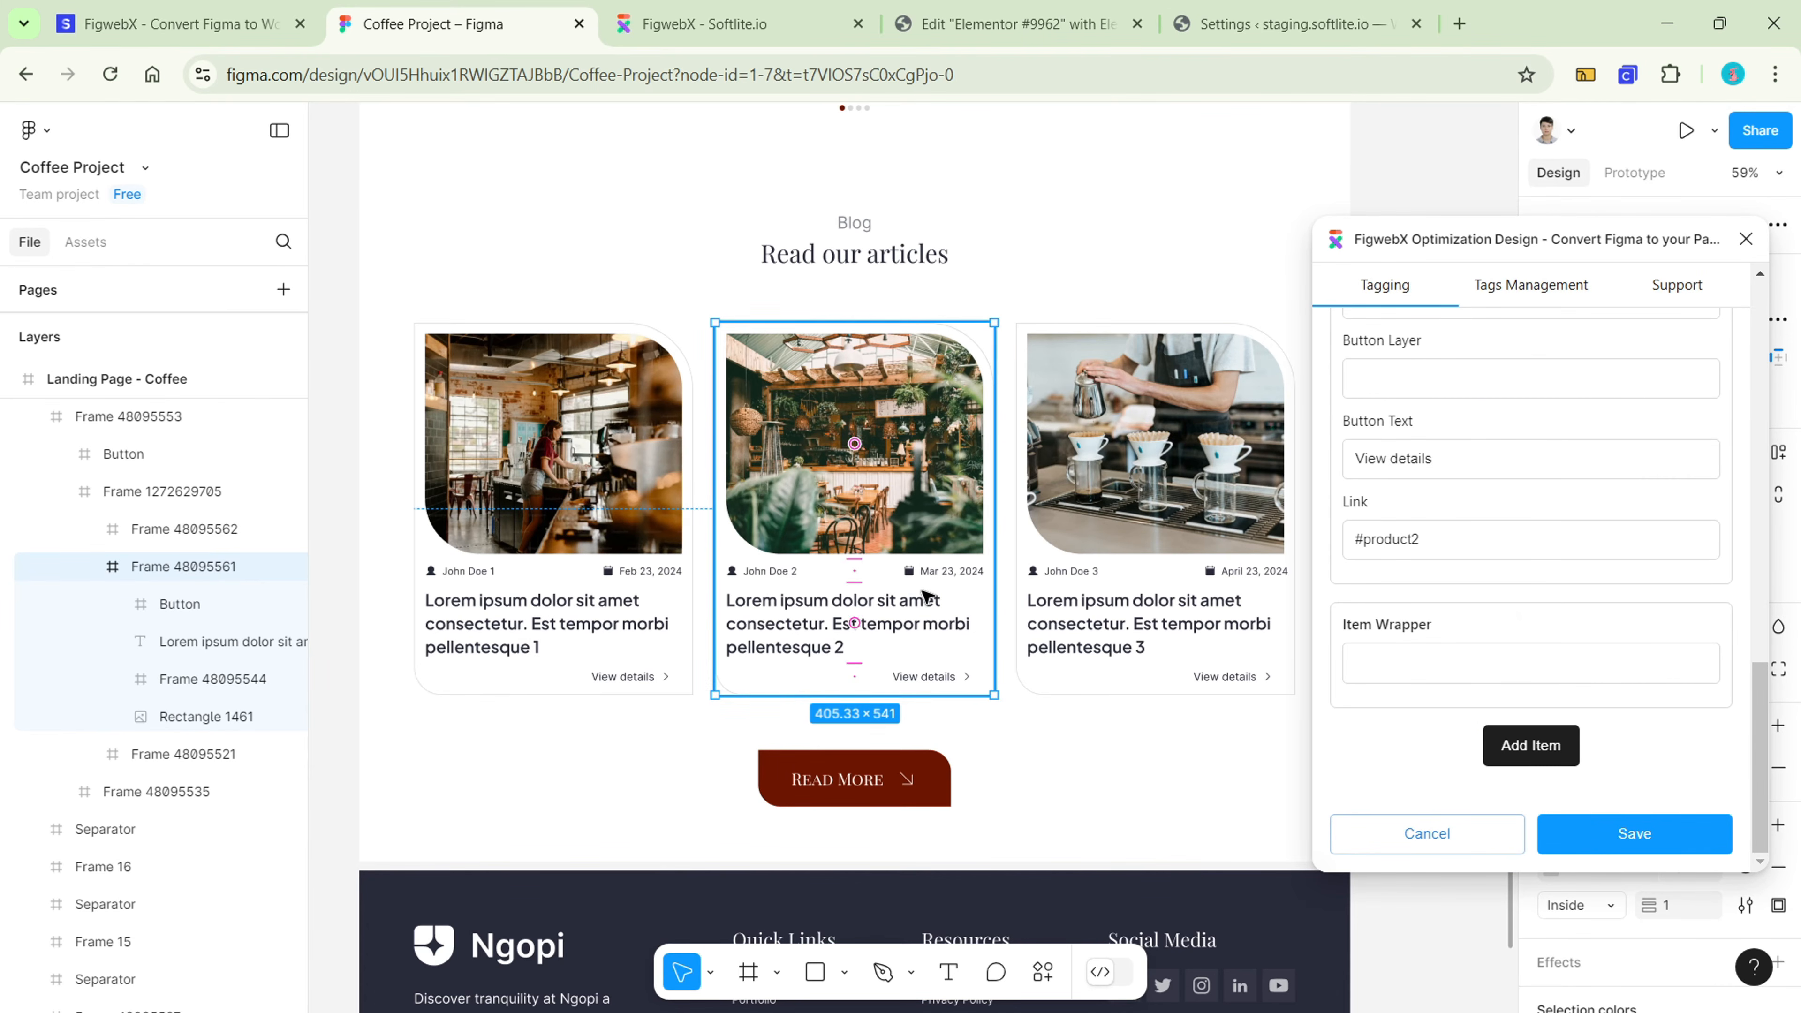
{"action": "left_click", "coordinate": [1285, 343]}
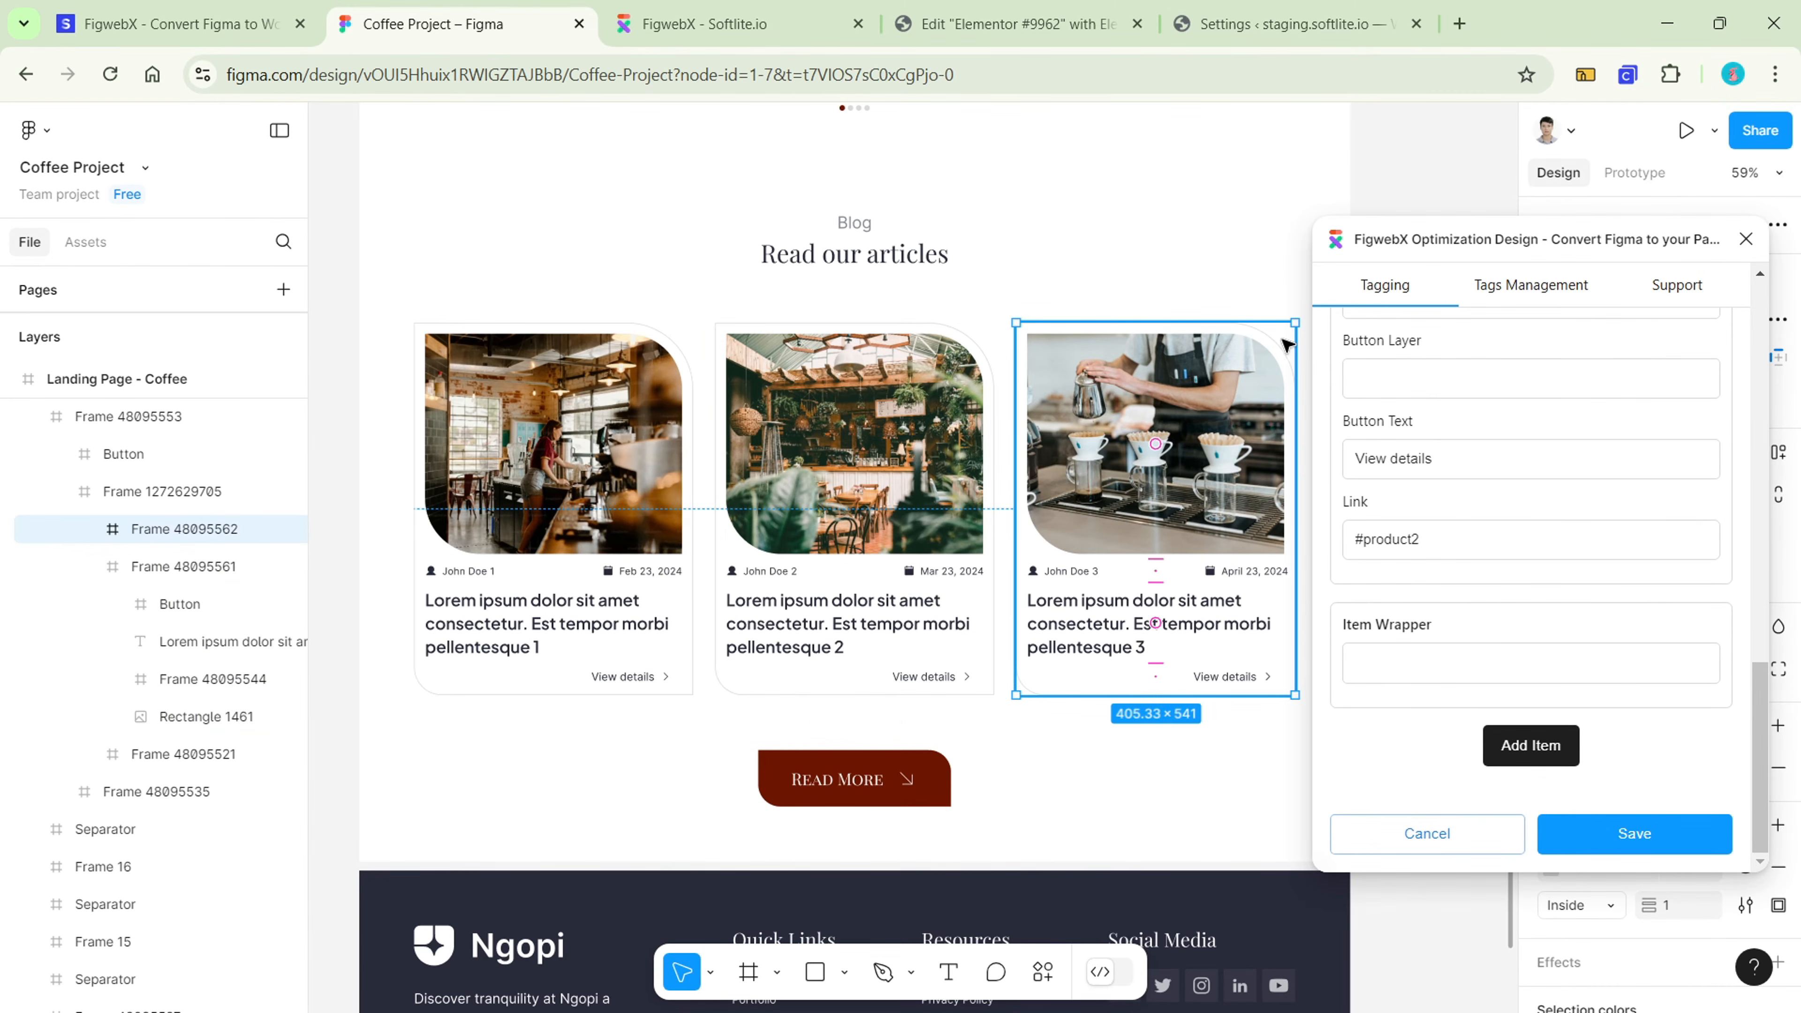
{"action": "left_click", "coordinate": [93, 566]}
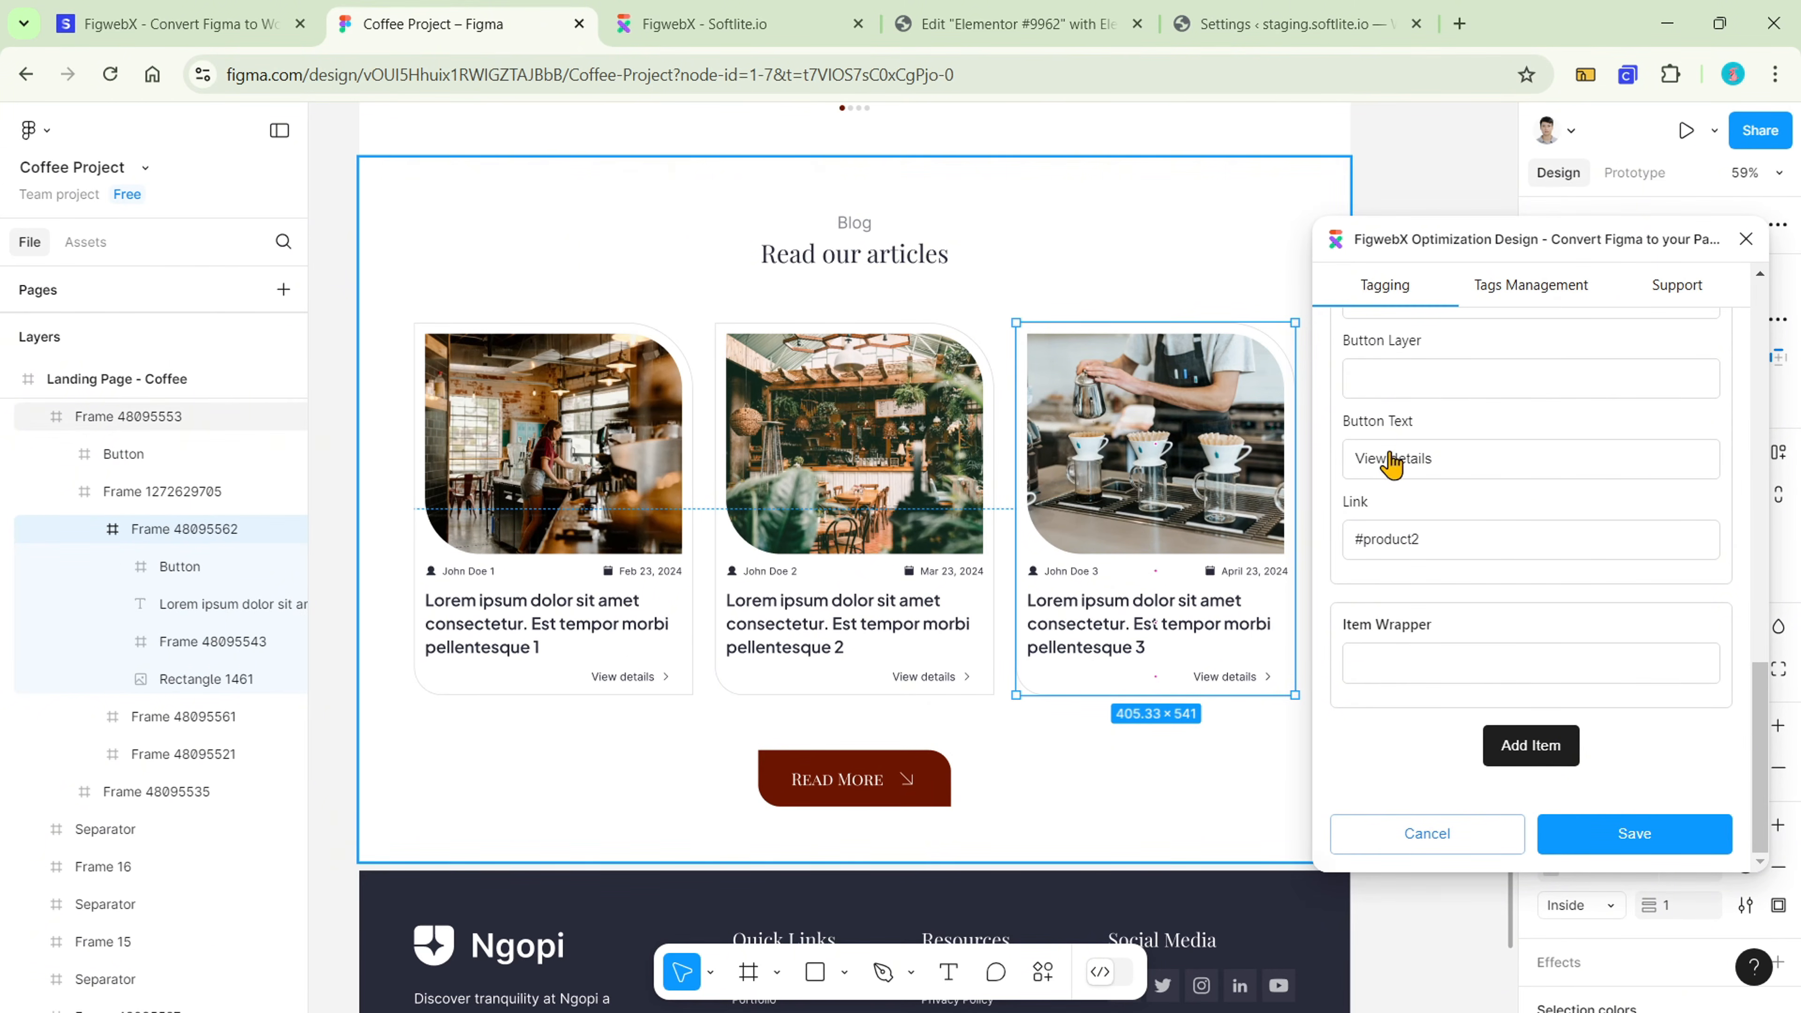
{"action": "scroll", "coordinate": [1487, 599], "scroll_direction": "up", "scroll_amount": 3}
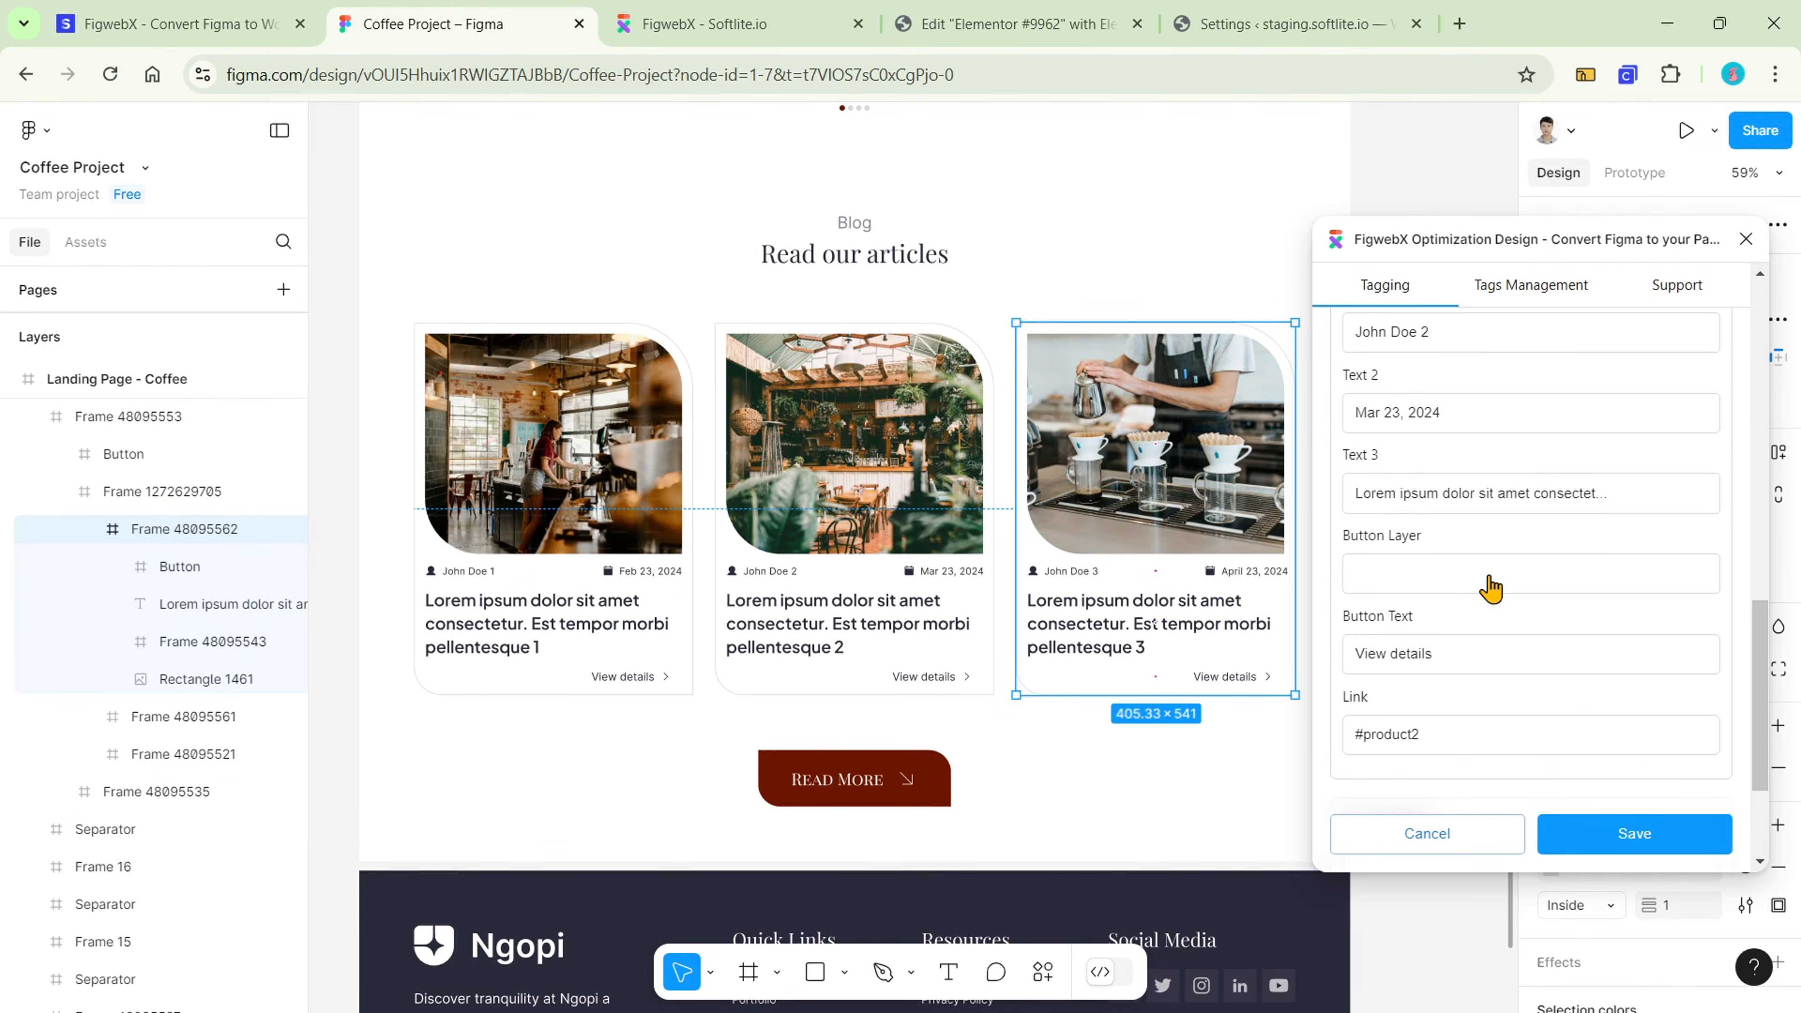
{"action": "scroll", "coordinate": [1491, 587], "scroll_direction": "down", "scroll_amount": 3}
{"action": "left_click", "coordinate": [1489, 665]}
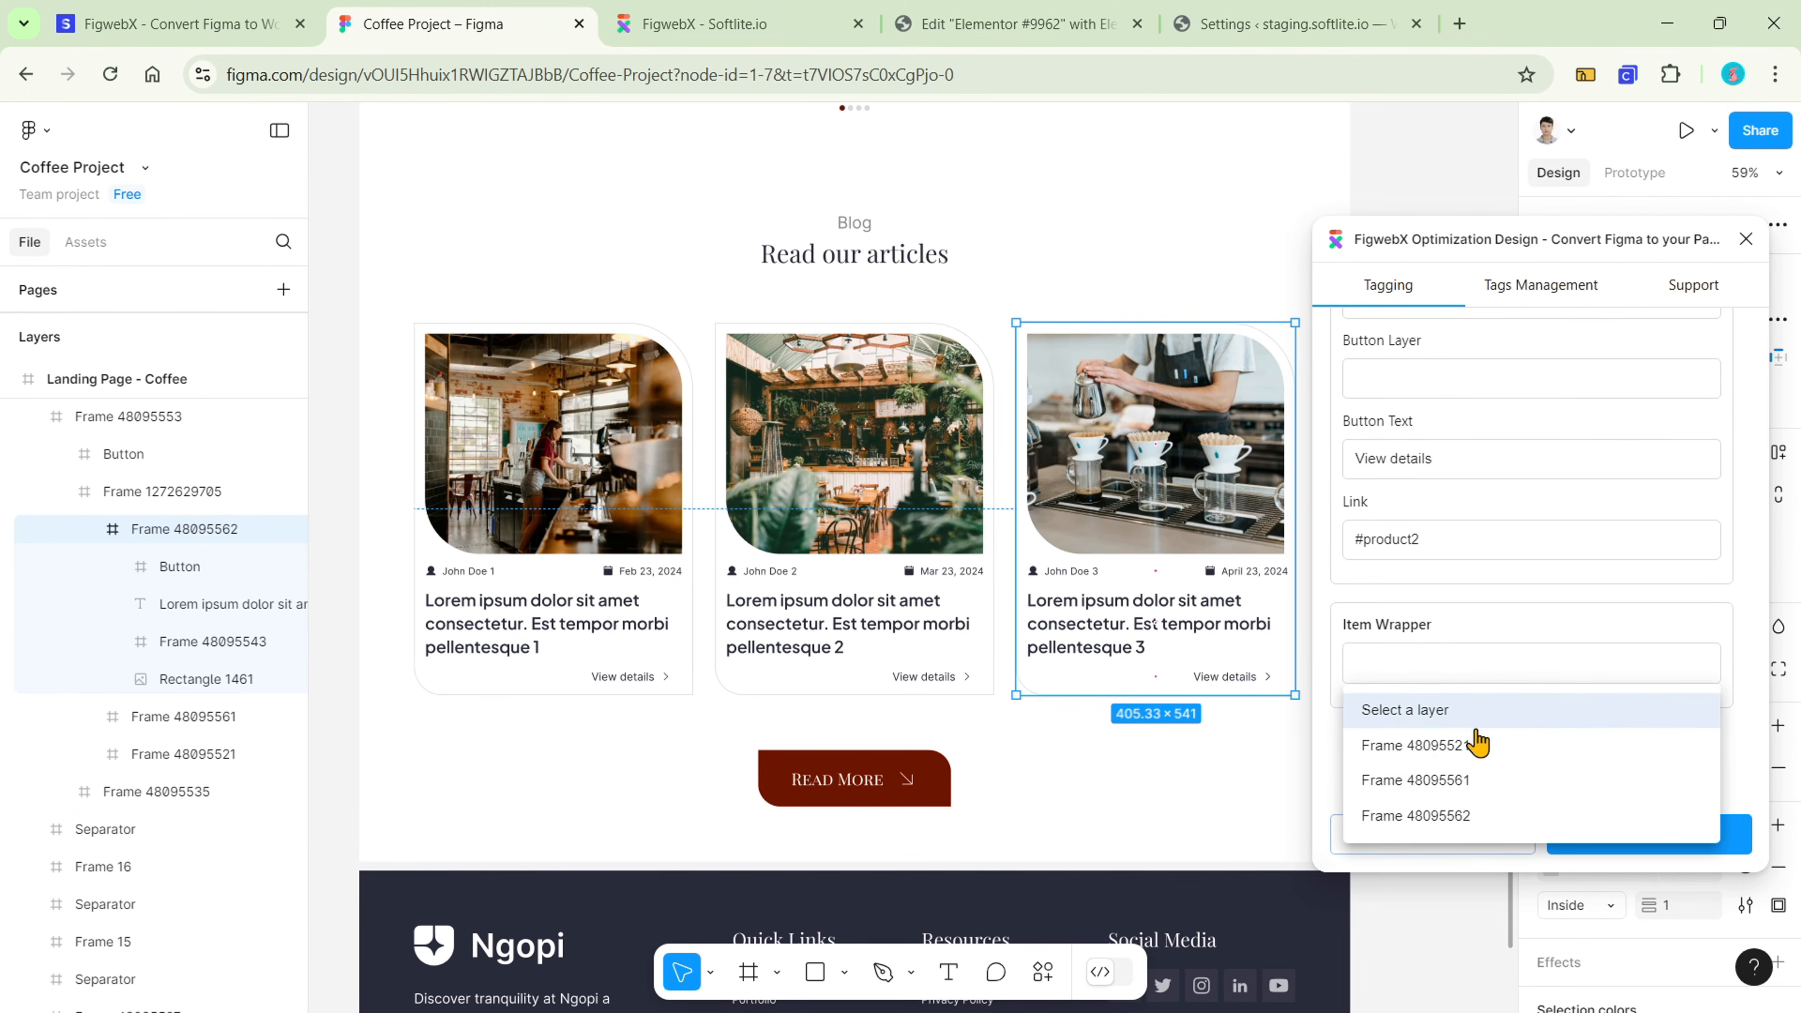
{"action": "left_click", "coordinate": [1471, 816]}
- Map the third list item's Image/Icon to Rectangle 1461, Text 1 to the author name layer and Text 2 to "April 23, 2024"
{"action": "scroll", "coordinate": [1480, 752], "scroll_direction": "down", "scroll_amount": 5}
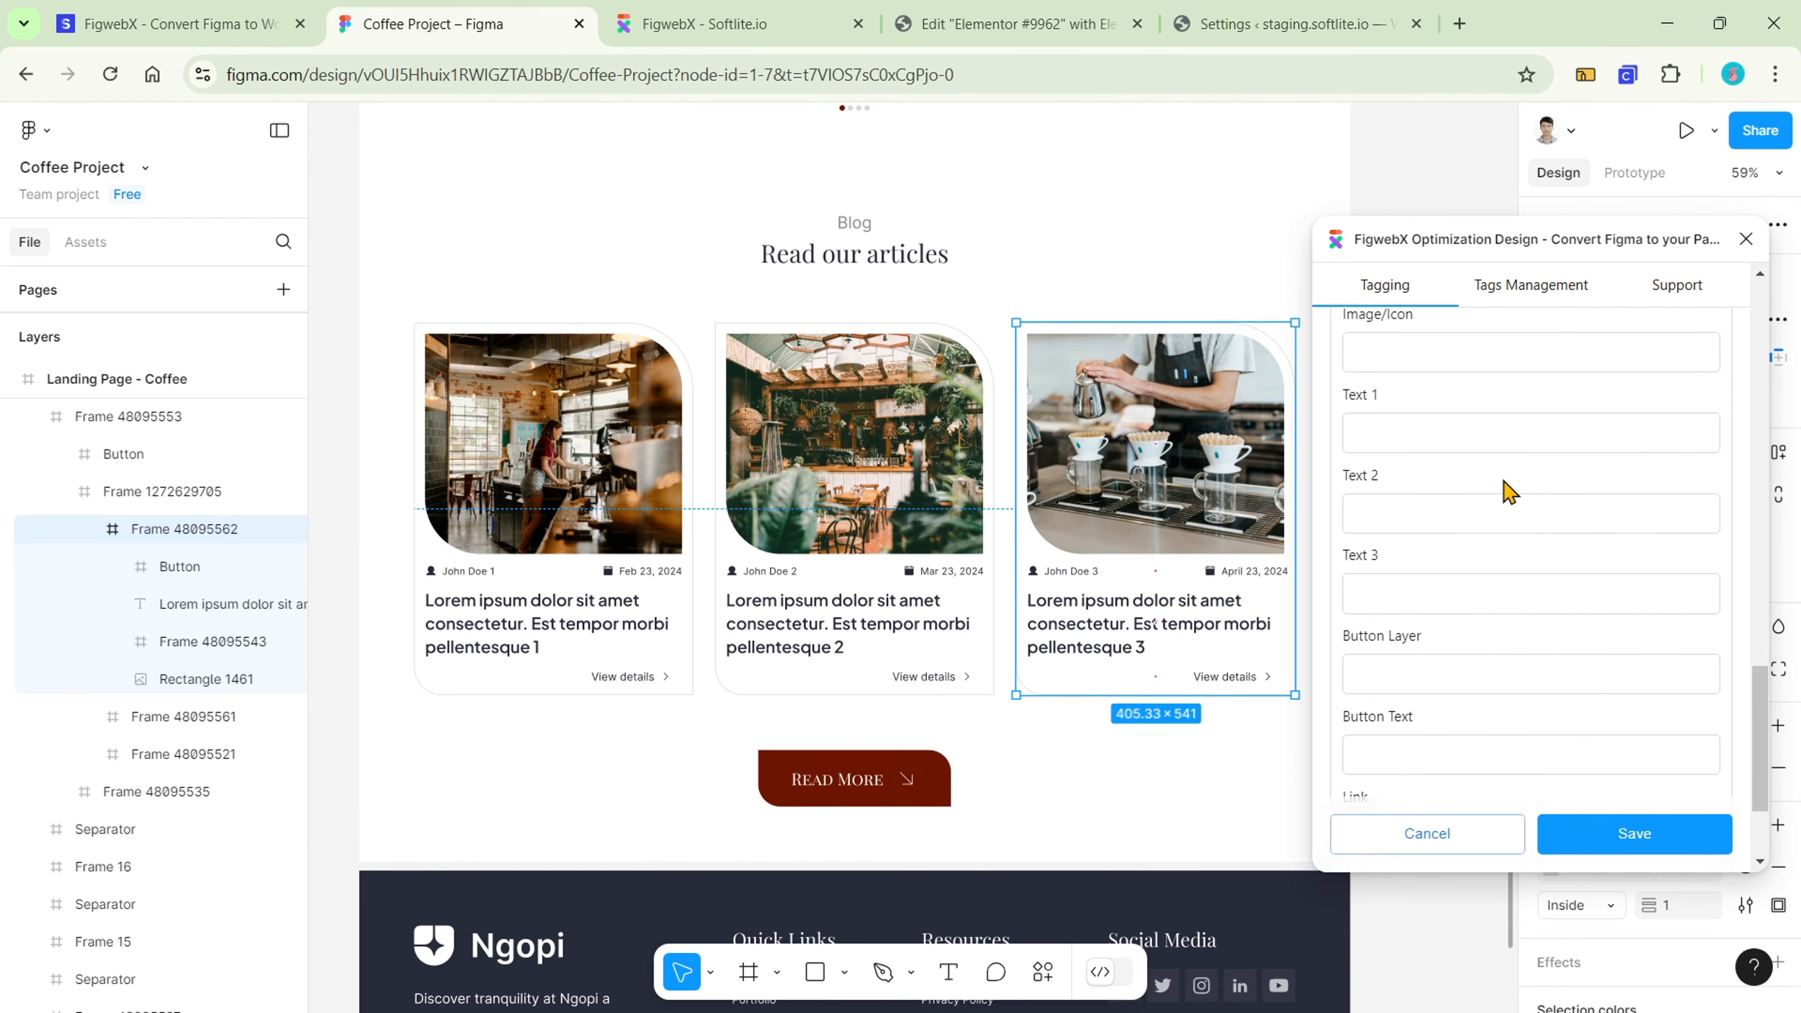
{"action": "scroll", "coordinate": [1504, 511], "scroll_direction": "up", "scroll_amount": 3}
{"action": "left_click", "coordinate": [1491, 555]}
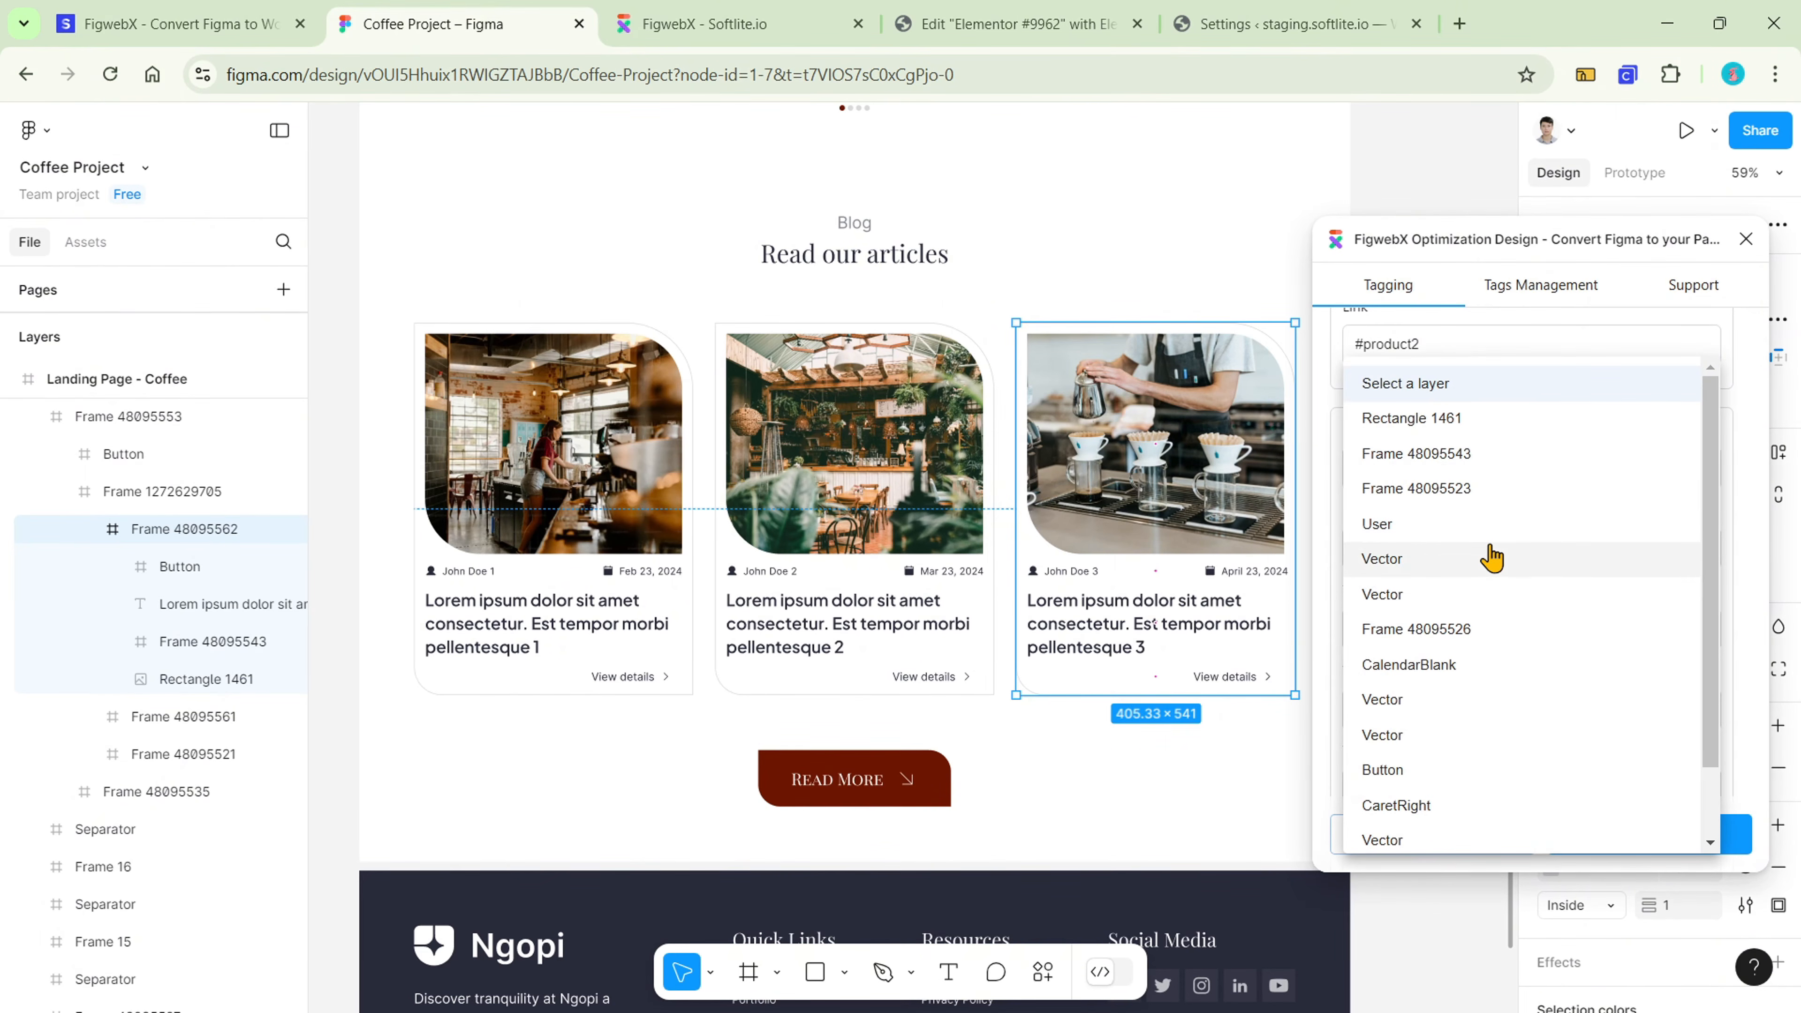
{"action": "left_click", "coordinate": [1525, 426]}
{"action": "left_click", "coordinate": [1477, 629]}
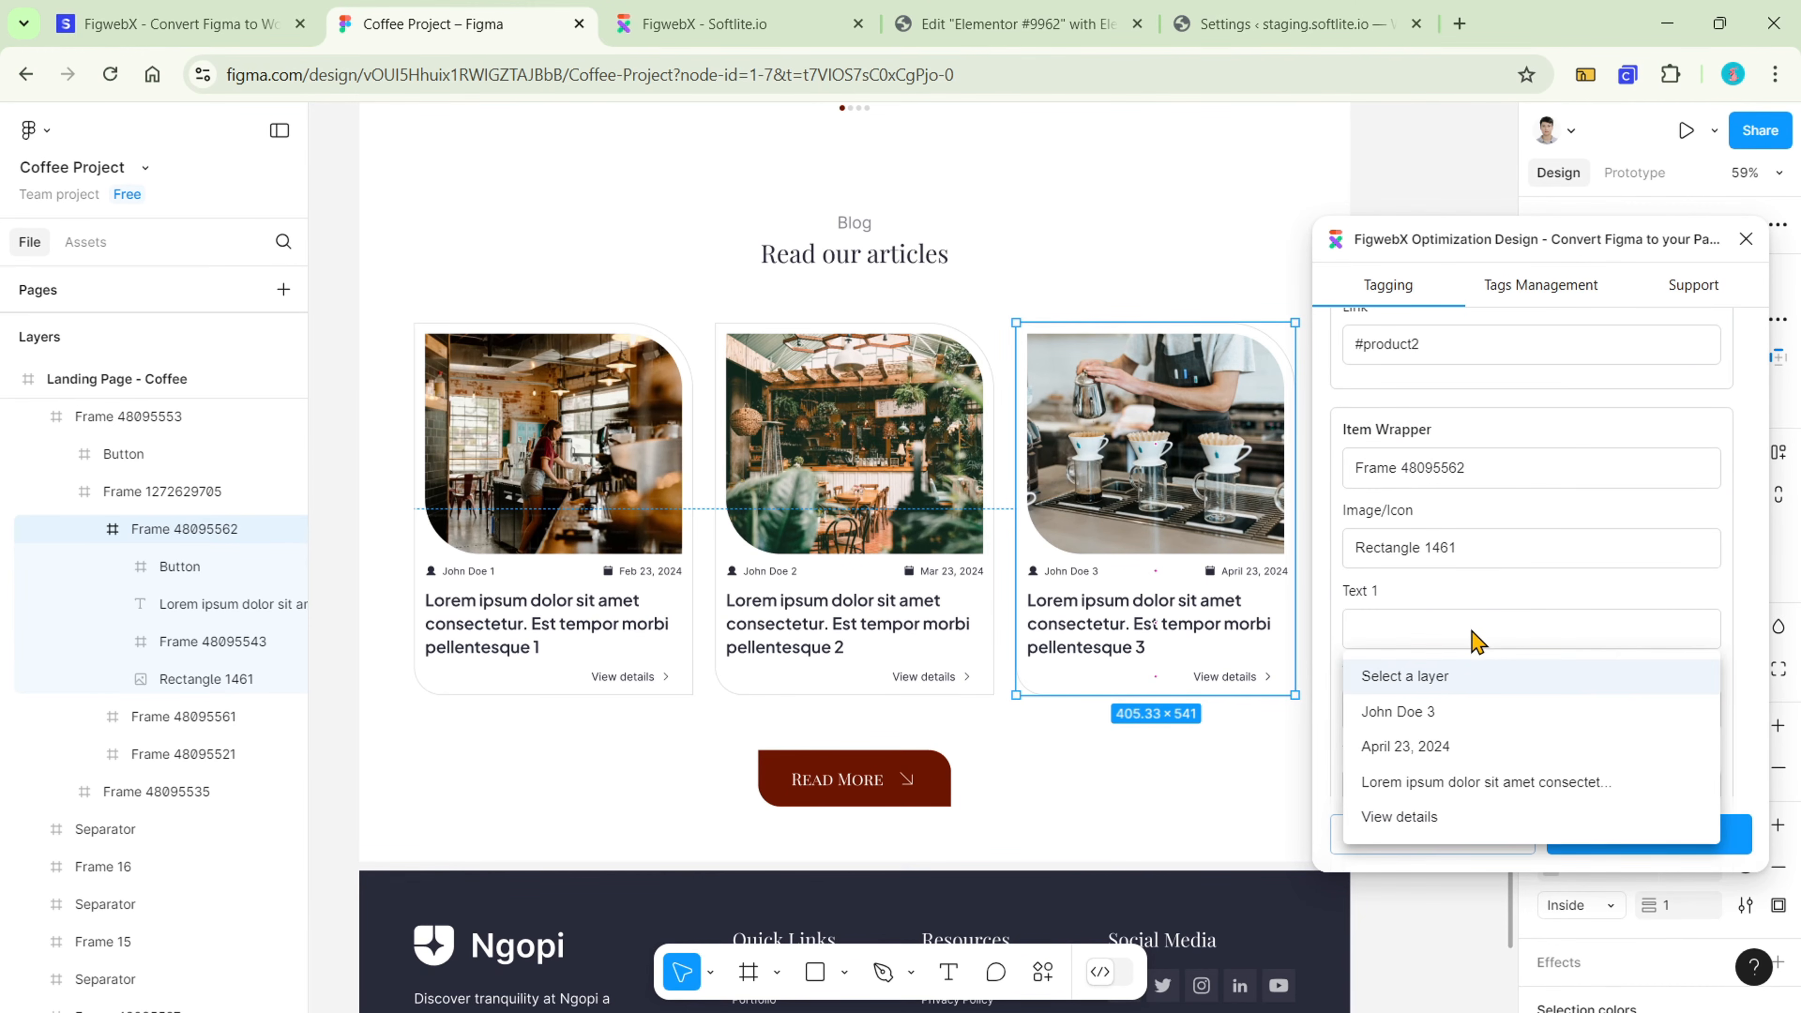
{"action": "left_click", "coordinate": [1465, 720]}
{"action": "left_click", "coordinate": [1461, 709]}
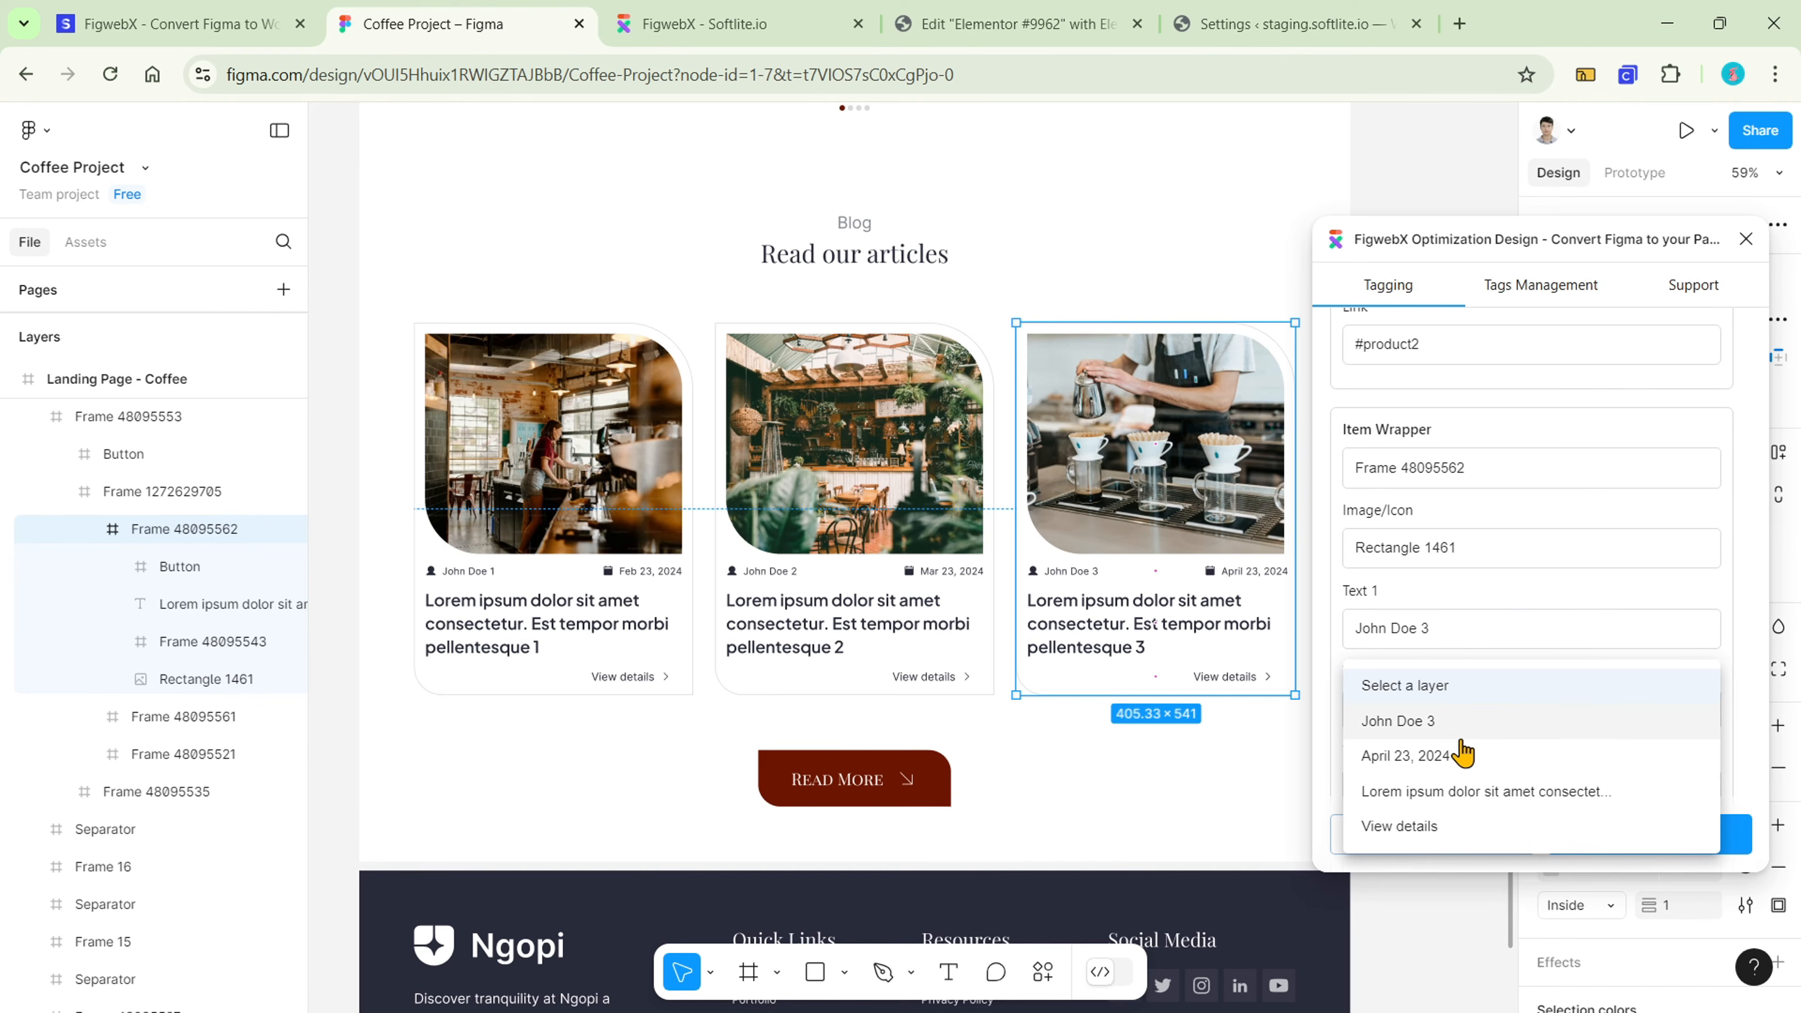
{"action": "left_click", "coordinate": [1460, 755]}
- Map the third list item's Text 3 to the "Lorem ipsum dolor sit amet" title and its Button Text to "View details"
{"action": "scroll", "coordinate": [1474, 744], "scroll_direction": "down", "scroll_amount": 3}
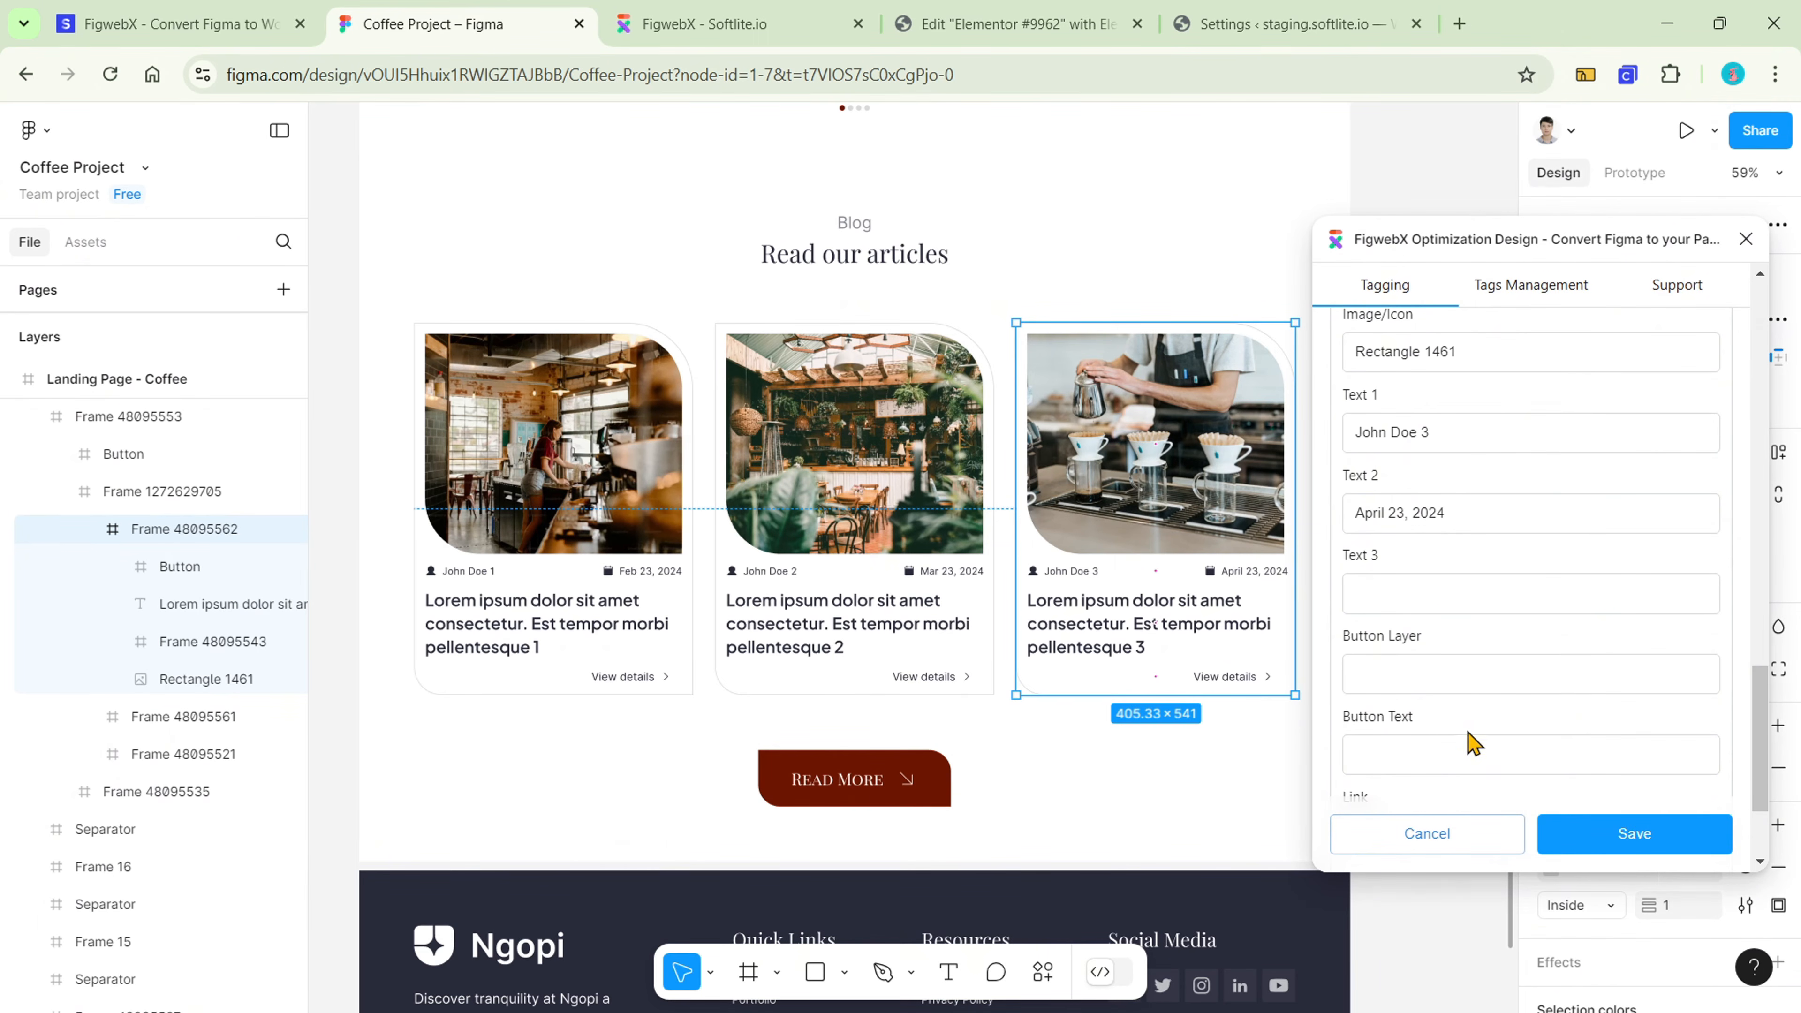
{"action": "left_click", "coordinate": [1492, 607]}
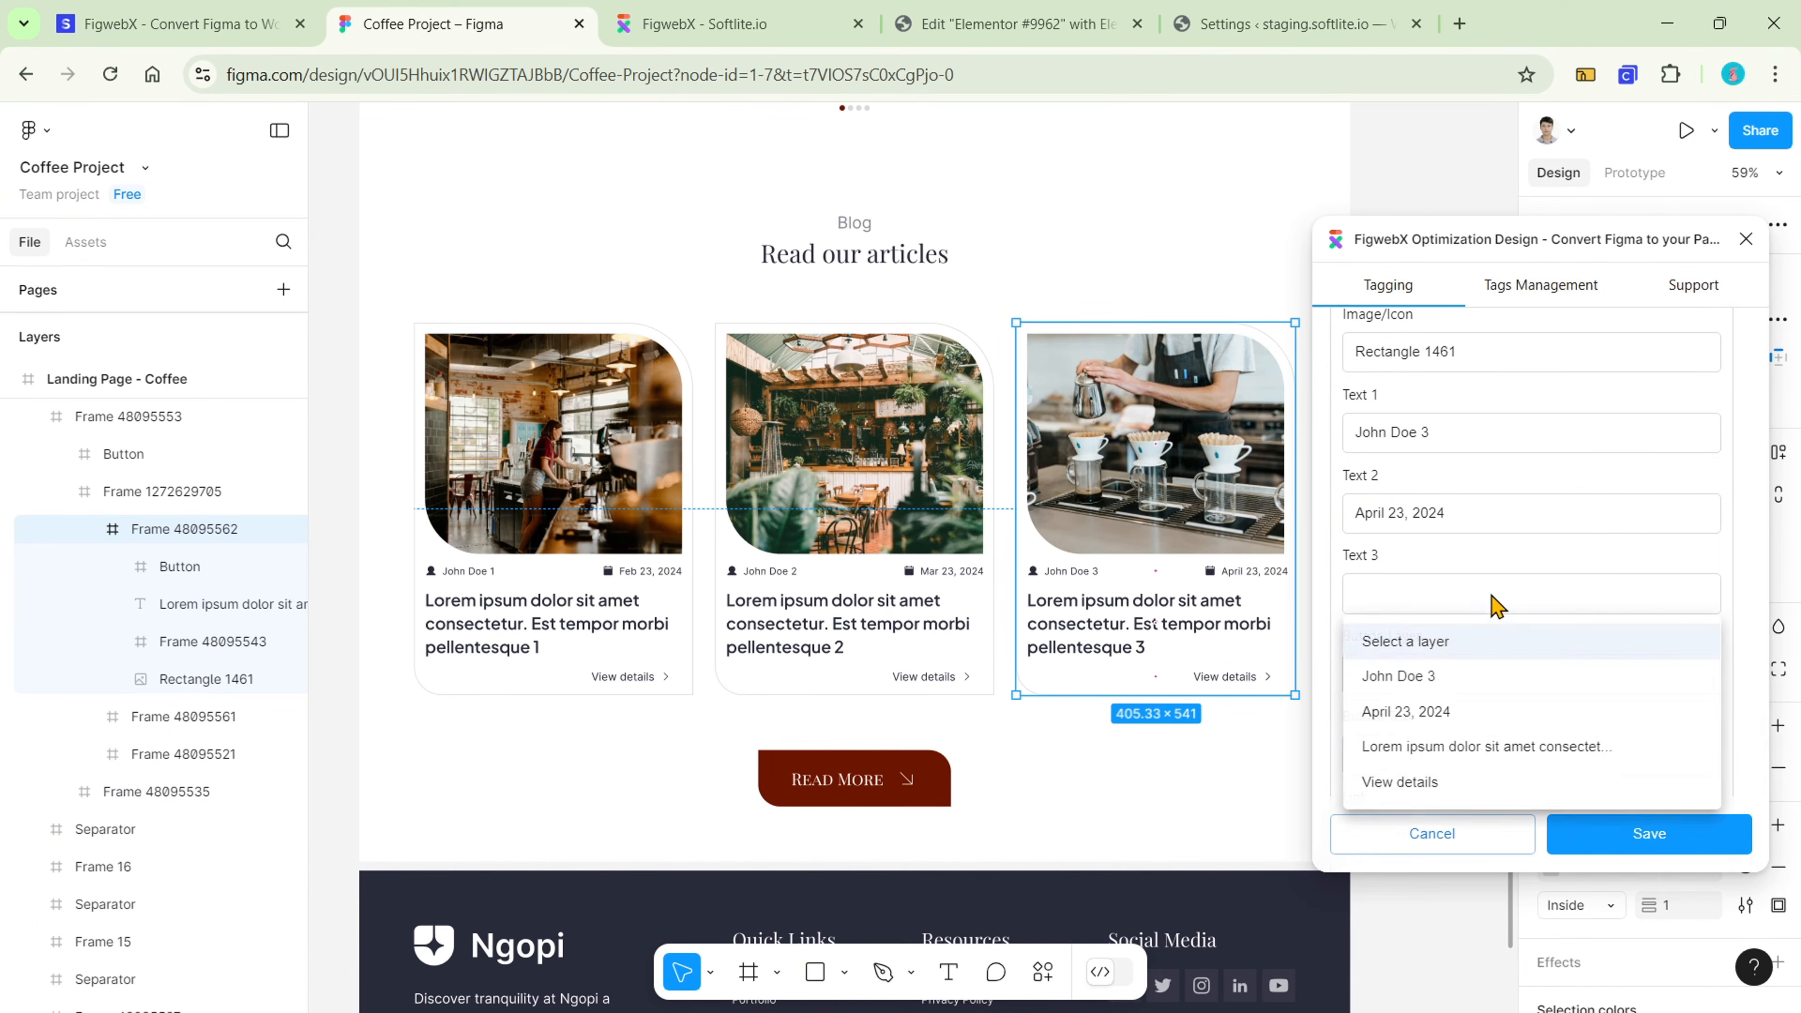
{"action": "left_click", "coordinate": [1477, 756]}
{"action": "scroll", "coordinate": [1482, 713], "scroll_direction": "down", "scroll_amount": 3}
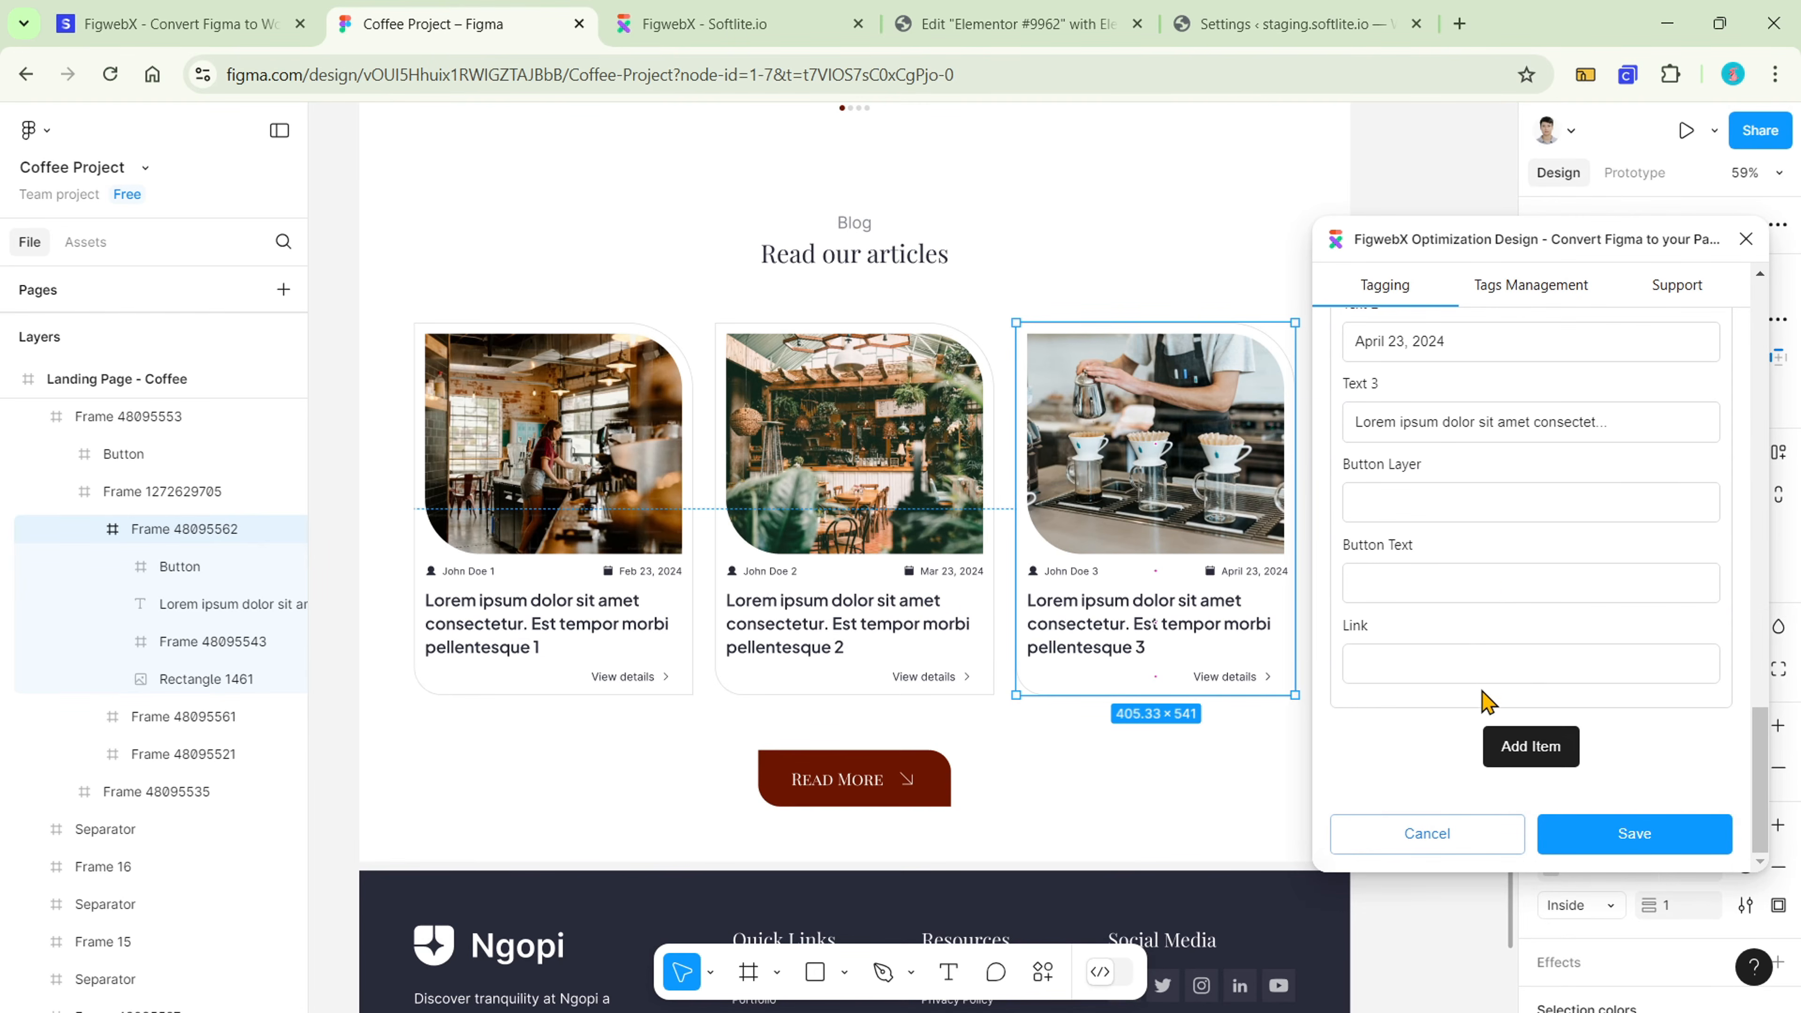
{"action": "left_click", "coordinate": [1481, 588]}
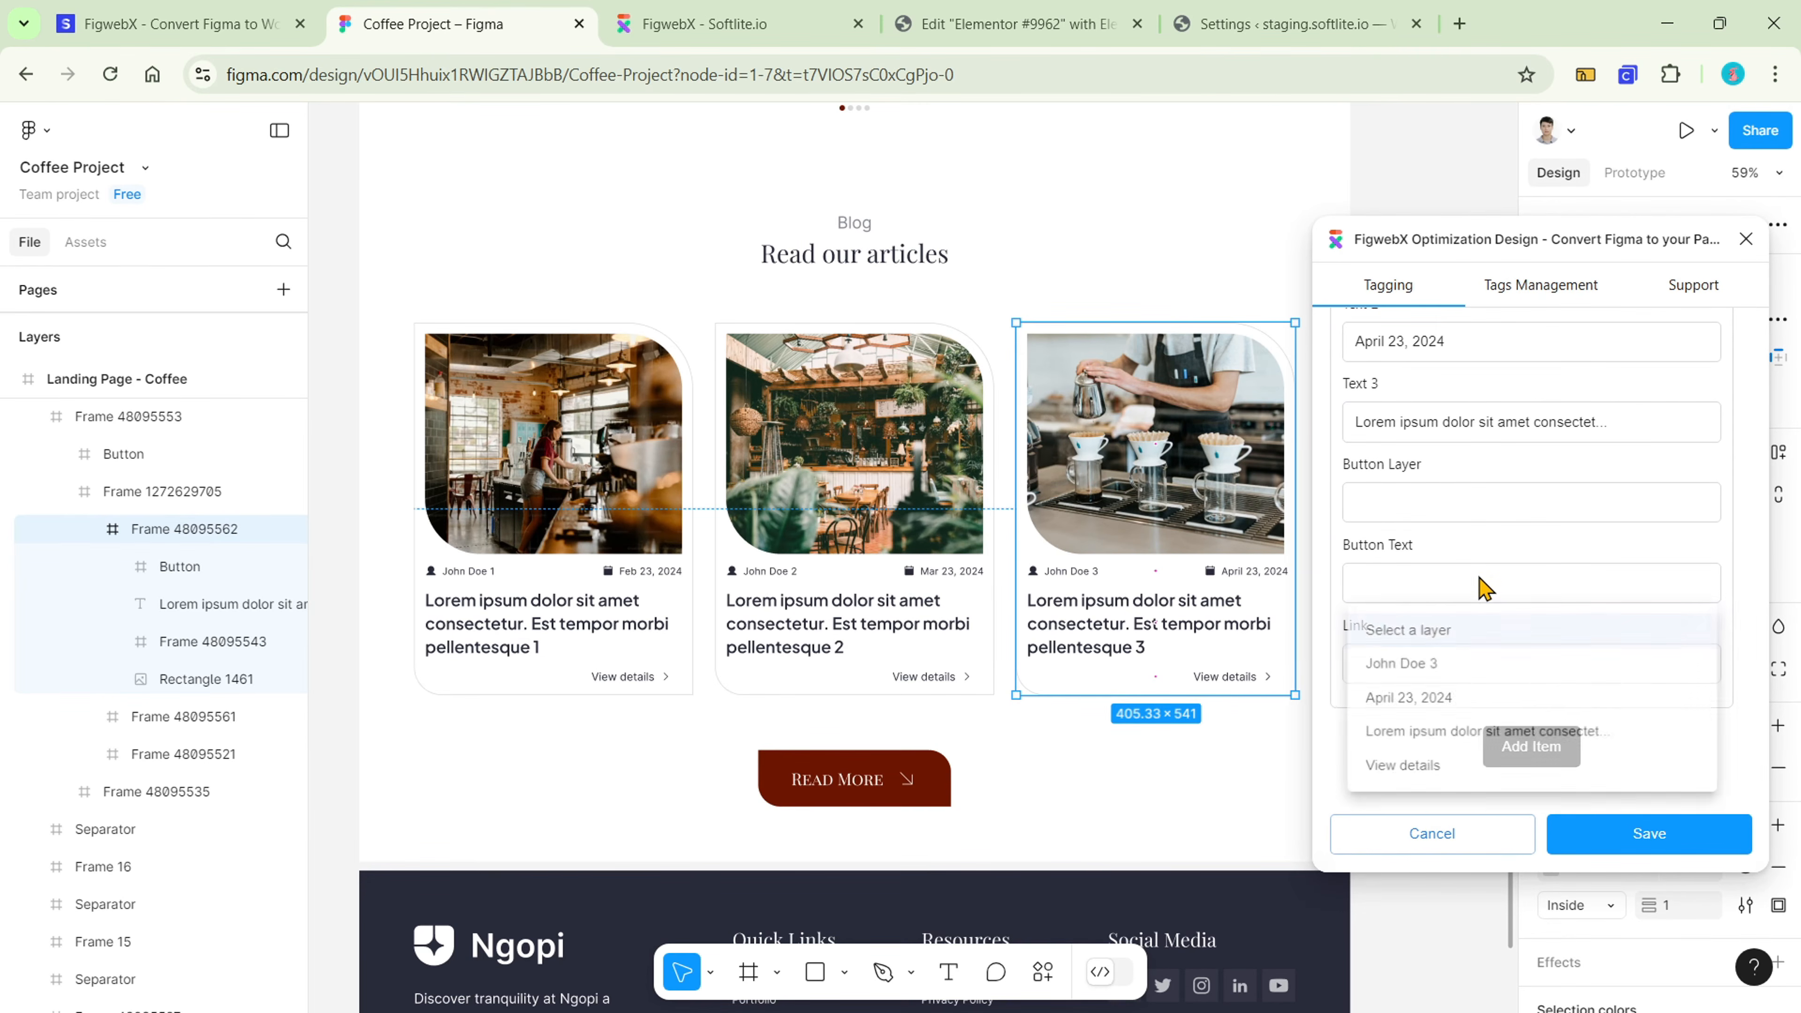
{"action": "left_click", "coordinate": [1470, 772]}
- Set the third list item's link to #product3 and save the Dynamic List tag
{"action": "left_click", "coordinate": [1480, 651]}
{"action": "type", "text": "#product3"}
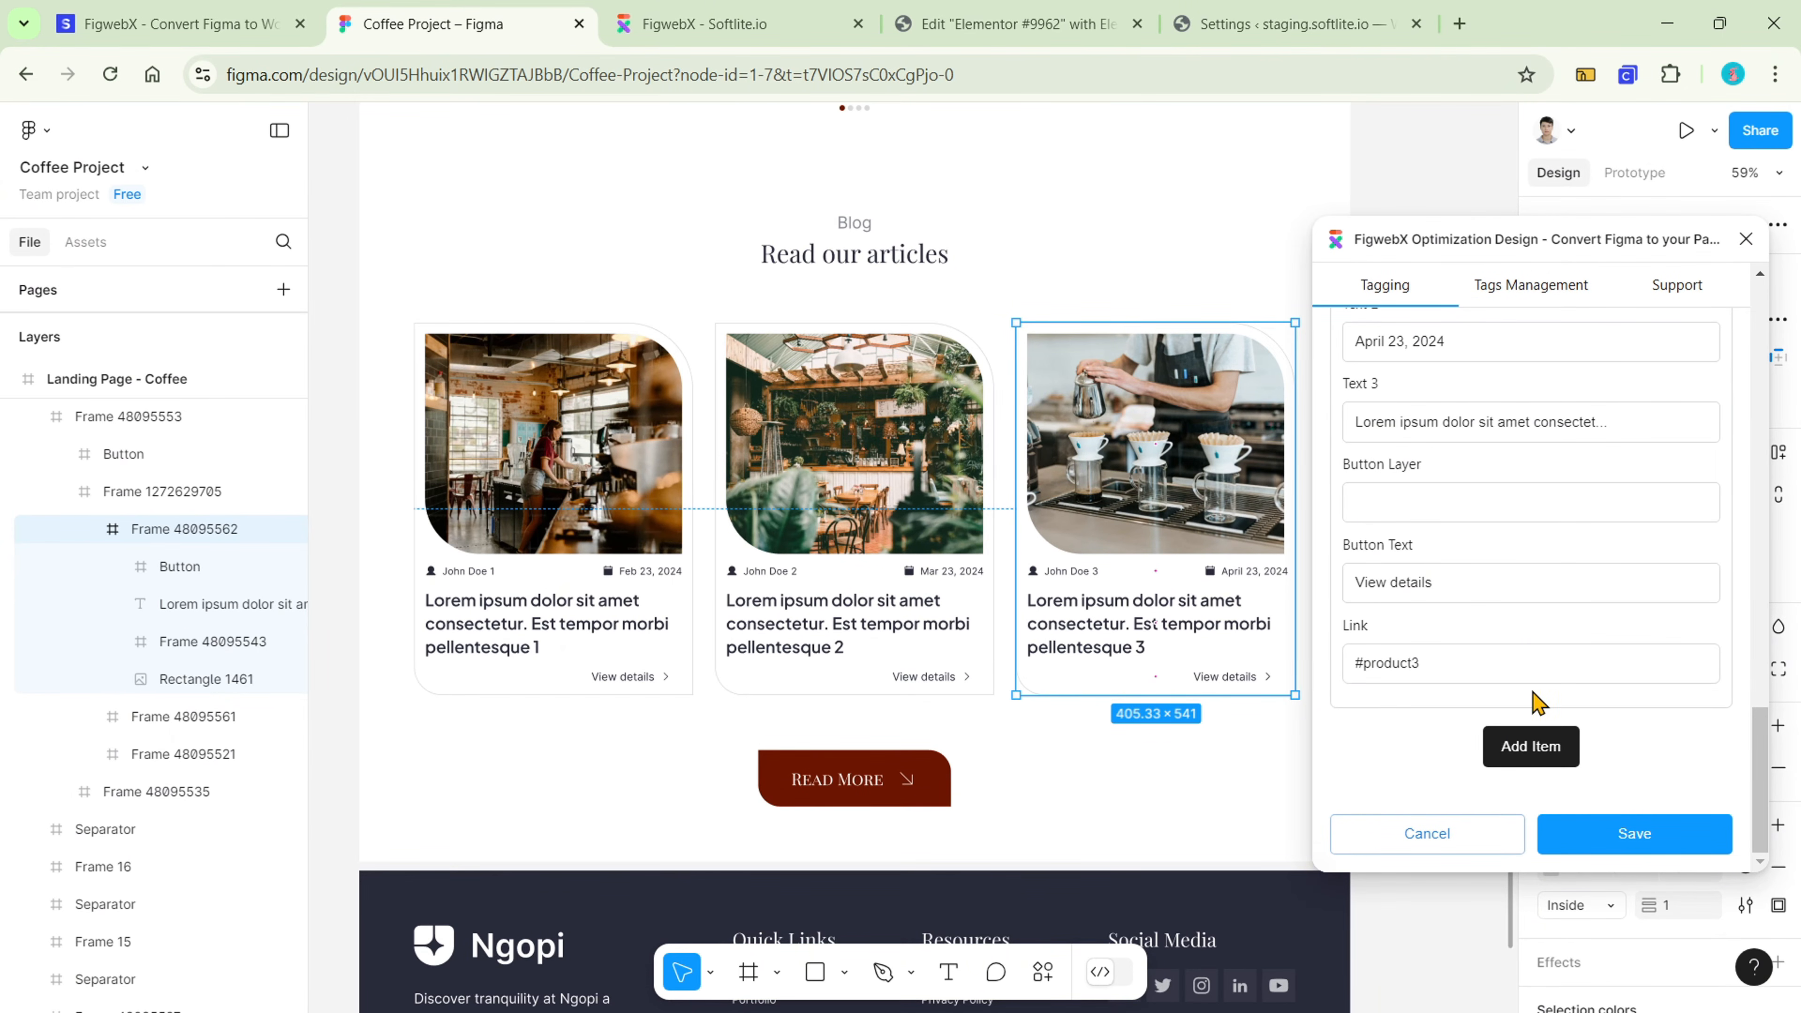
{"action": "left_click", "coordinate": [1619, 851]}
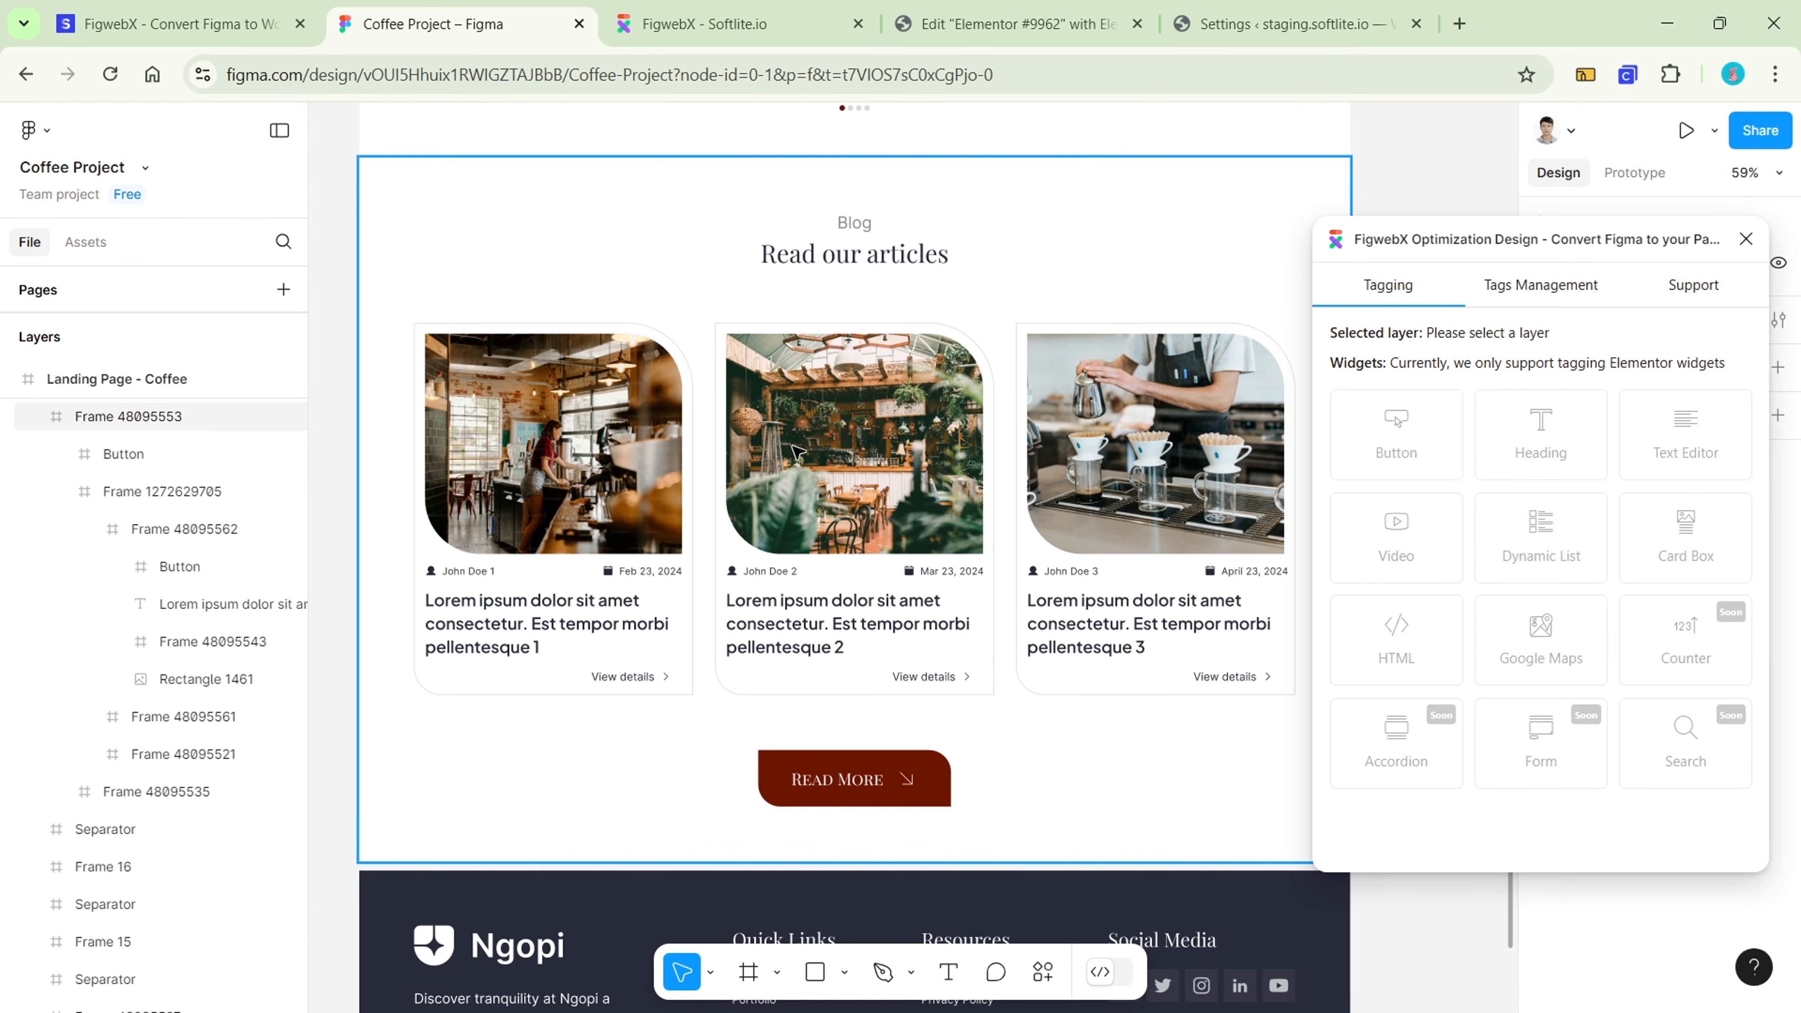
- Start a Button tag on the Read More button below the blog cards and map its text to "Read More"
{"action": "left_click", "coordinate": [938, 779]}
{"action": "left_click", "coordinate": [938, 779]}
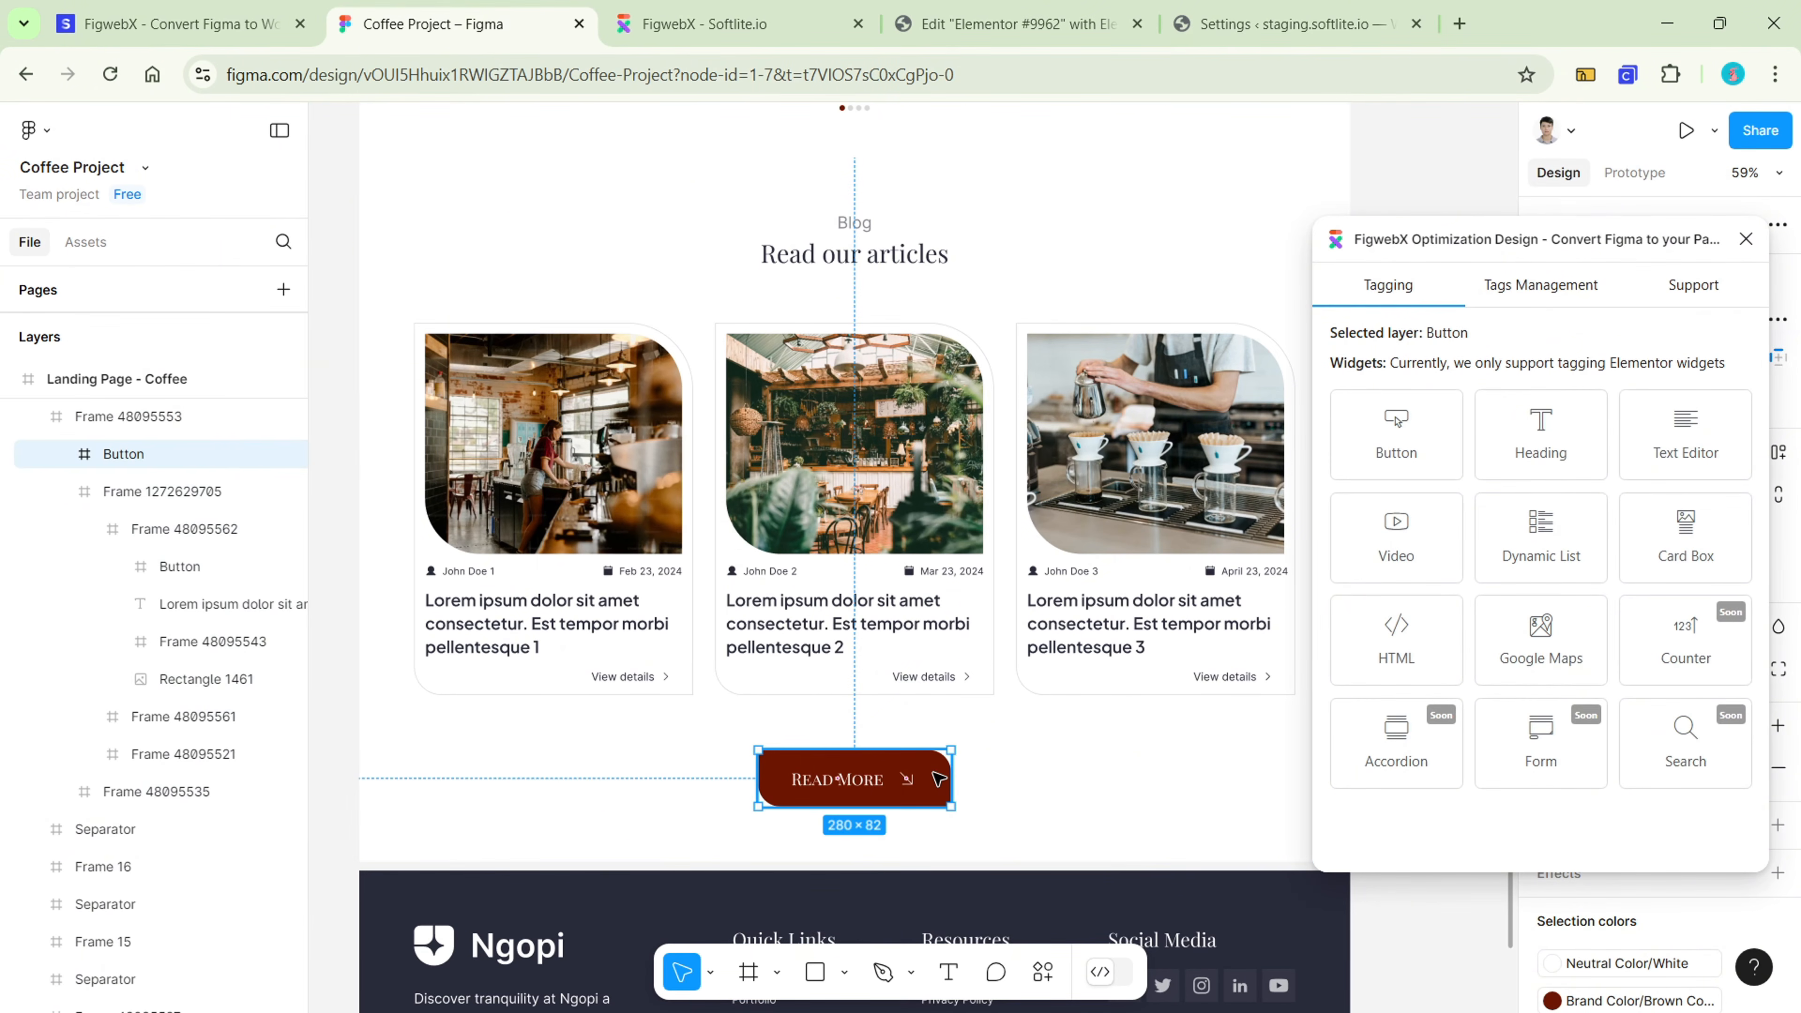
{"action": "left_click", "coordinate": [1388, 456]}
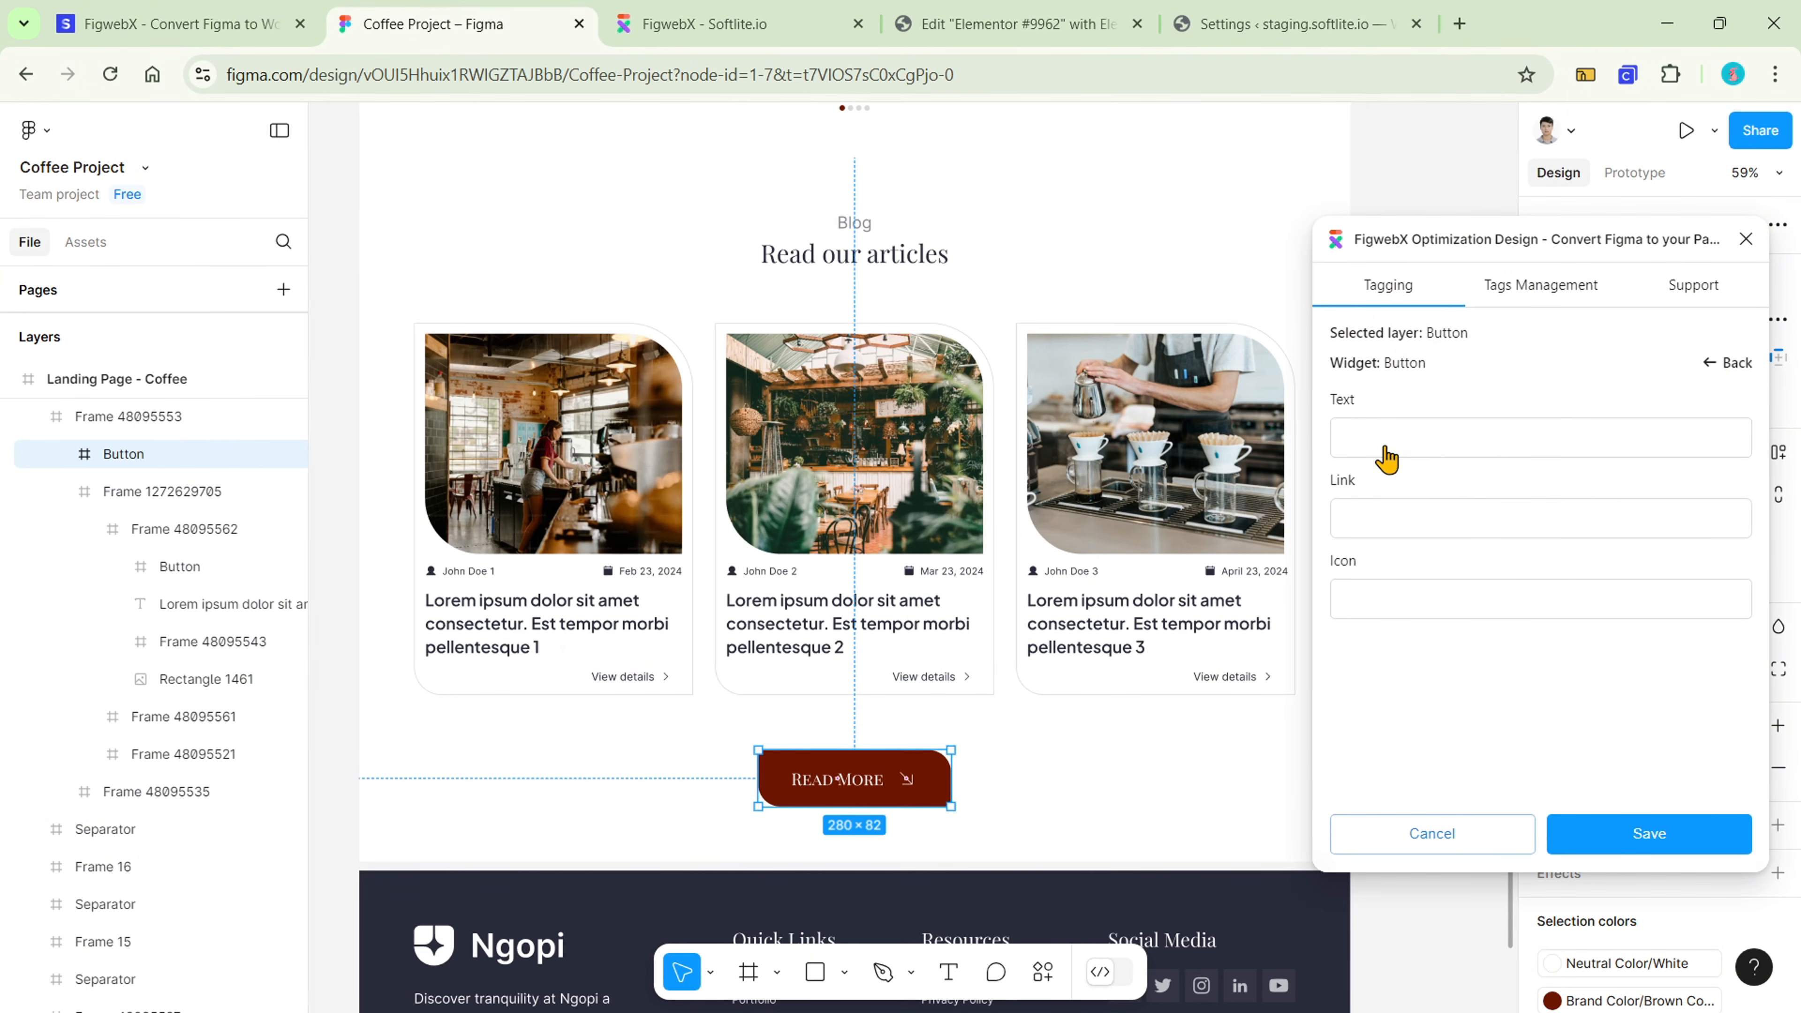
{"action": "left_click", "coordinate": [1388, 460]}
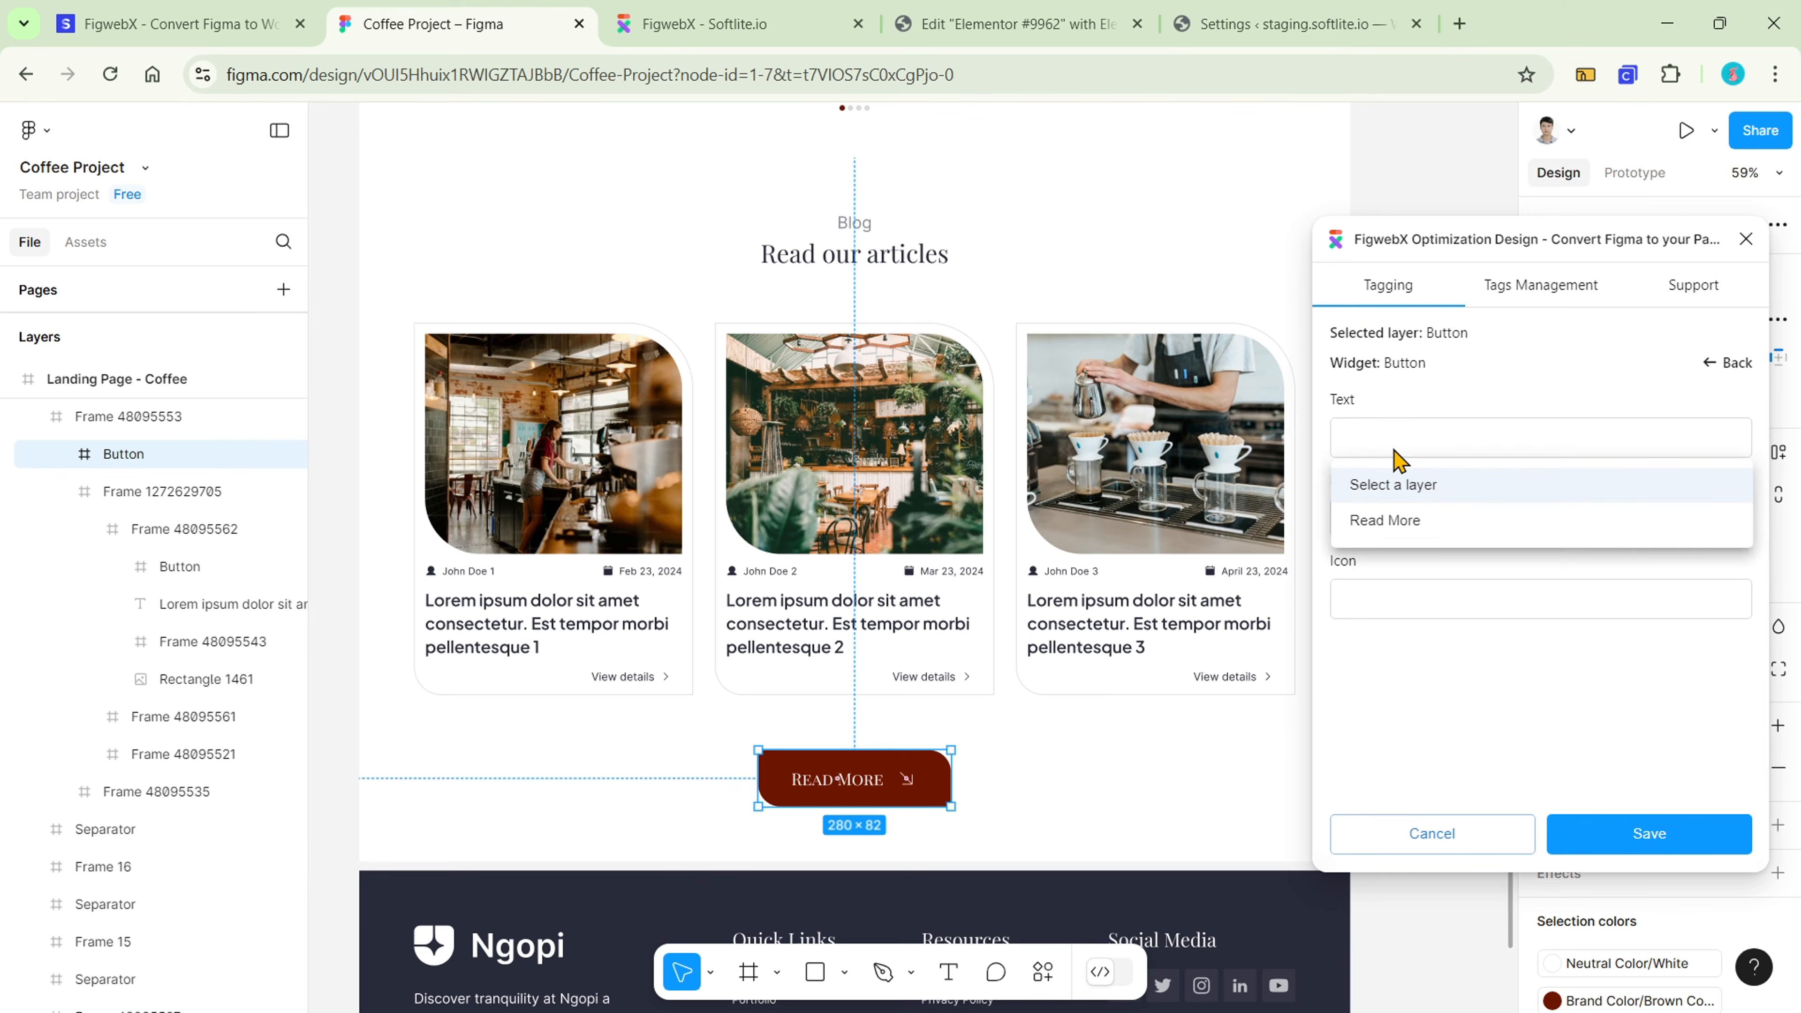
{"action": "left_click", "coordinate": [1406, 528]}
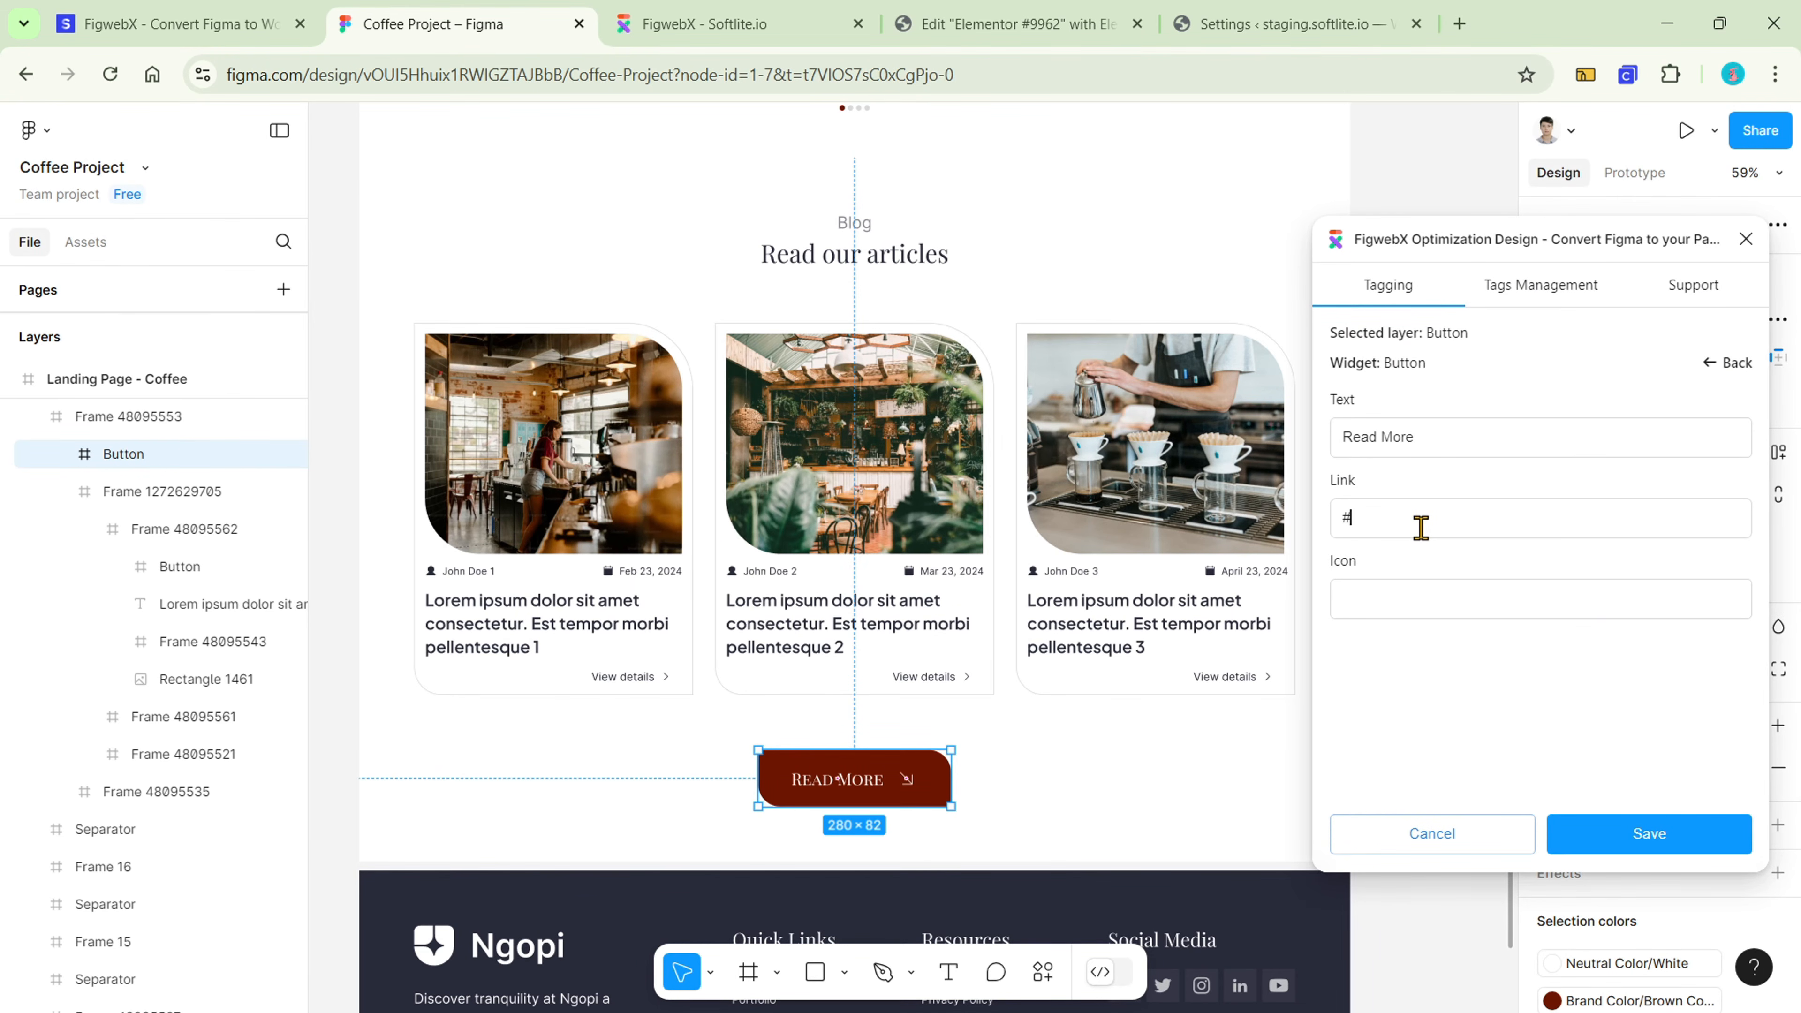
- Set the Read More button's link to #products and its icon to ArrowDownRight, and save the tag
{"action": "left_click", "coordinate": [1421, 528]}
{"action": "type", "text": "#products"}
{"action": "left_click", "coordinate": [1419, 606]}
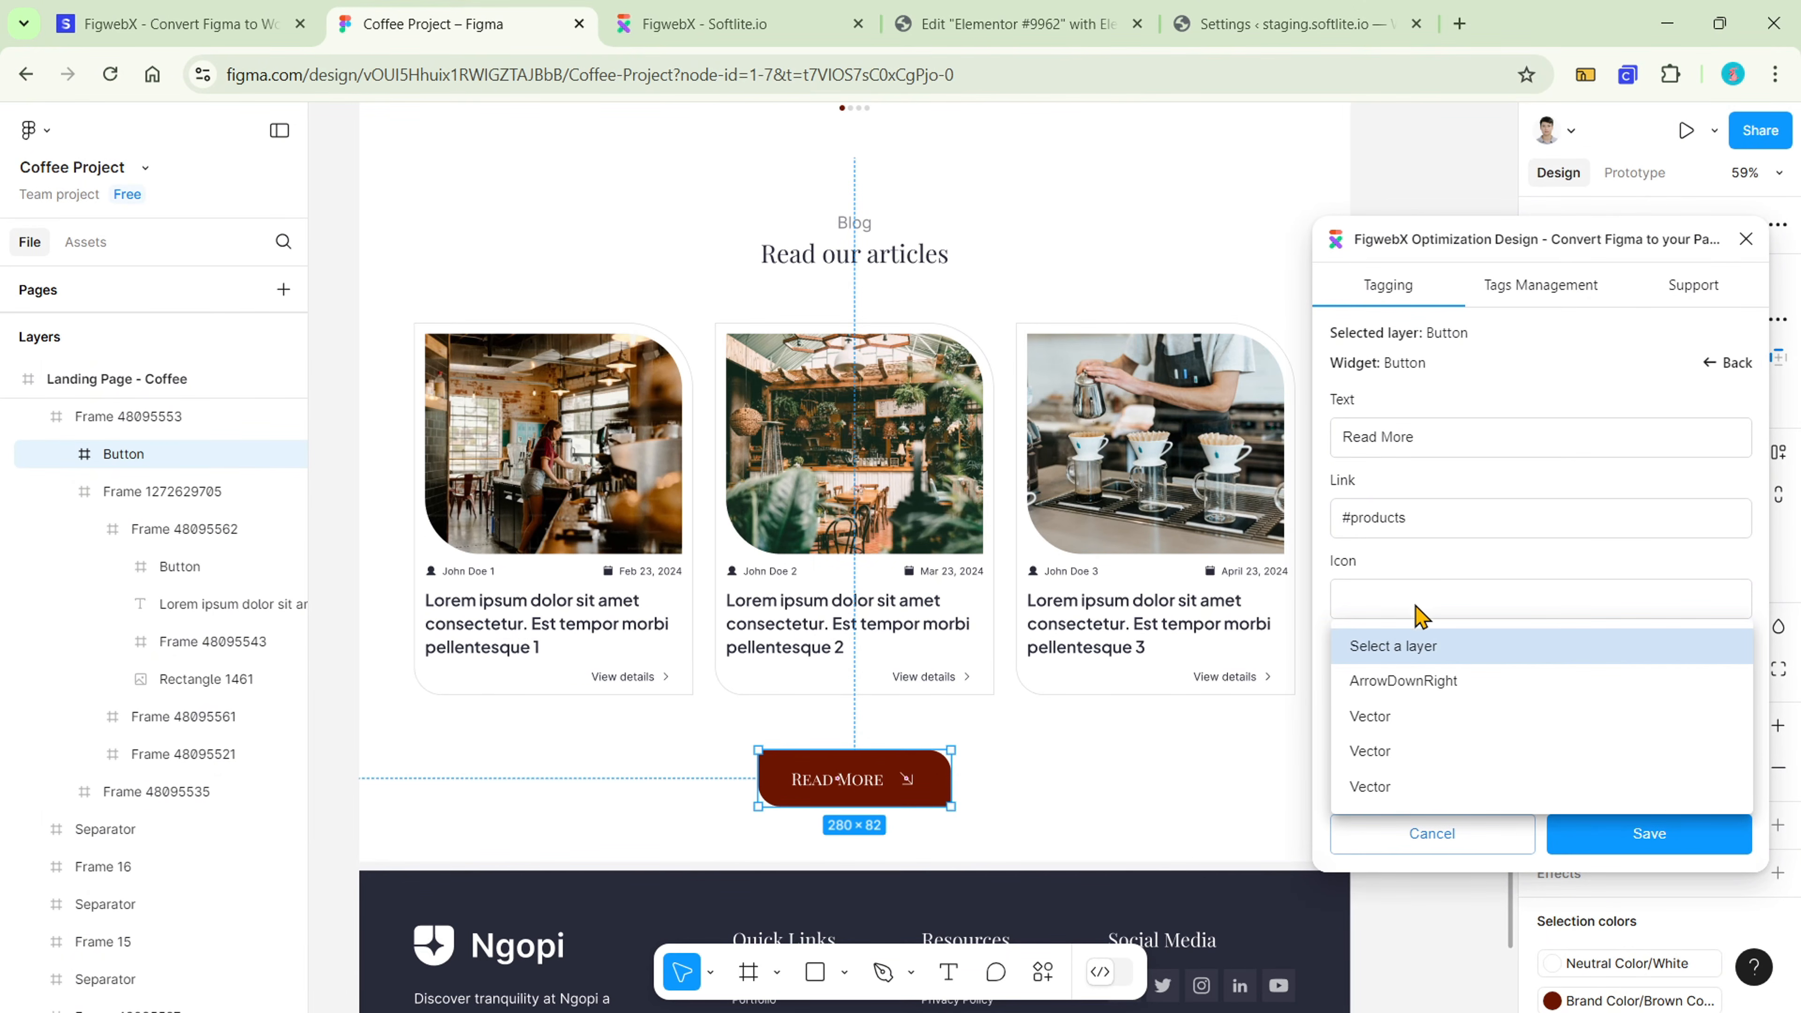
{"action": "left_click", "coordinate": [1420, 683]}
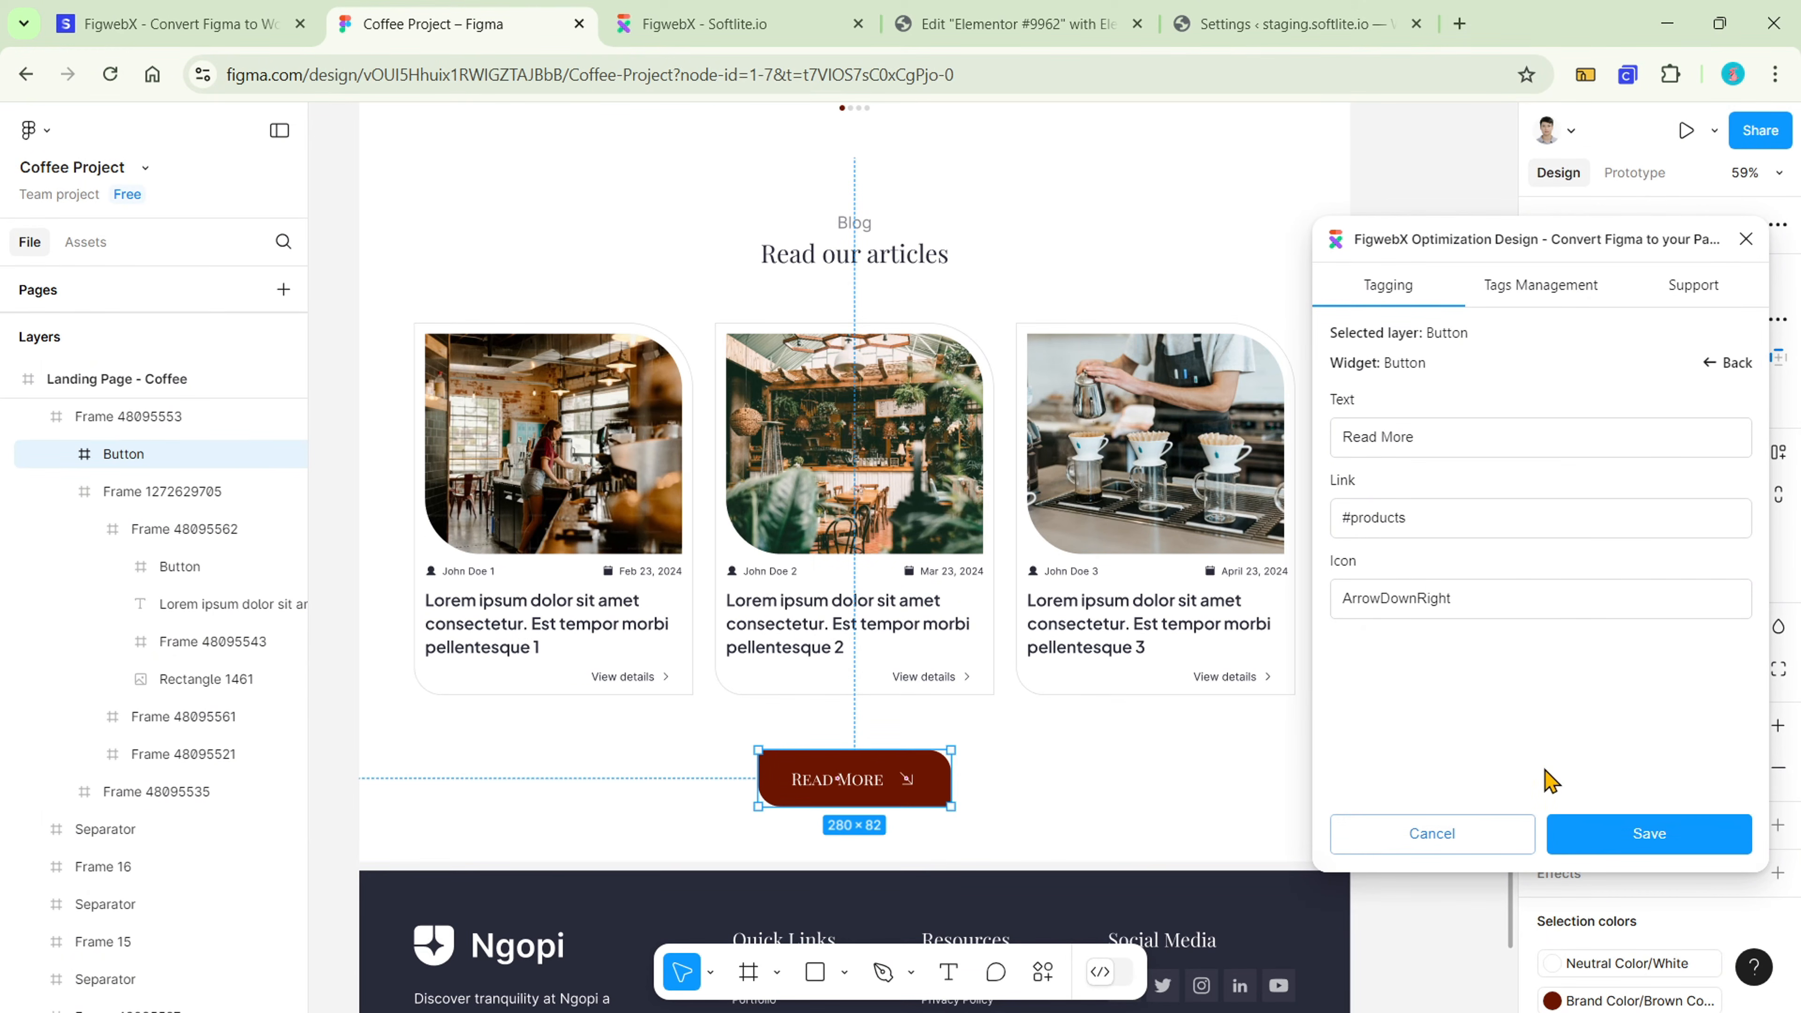
{"action": "left_click", "coordinate": [1599, 853]}
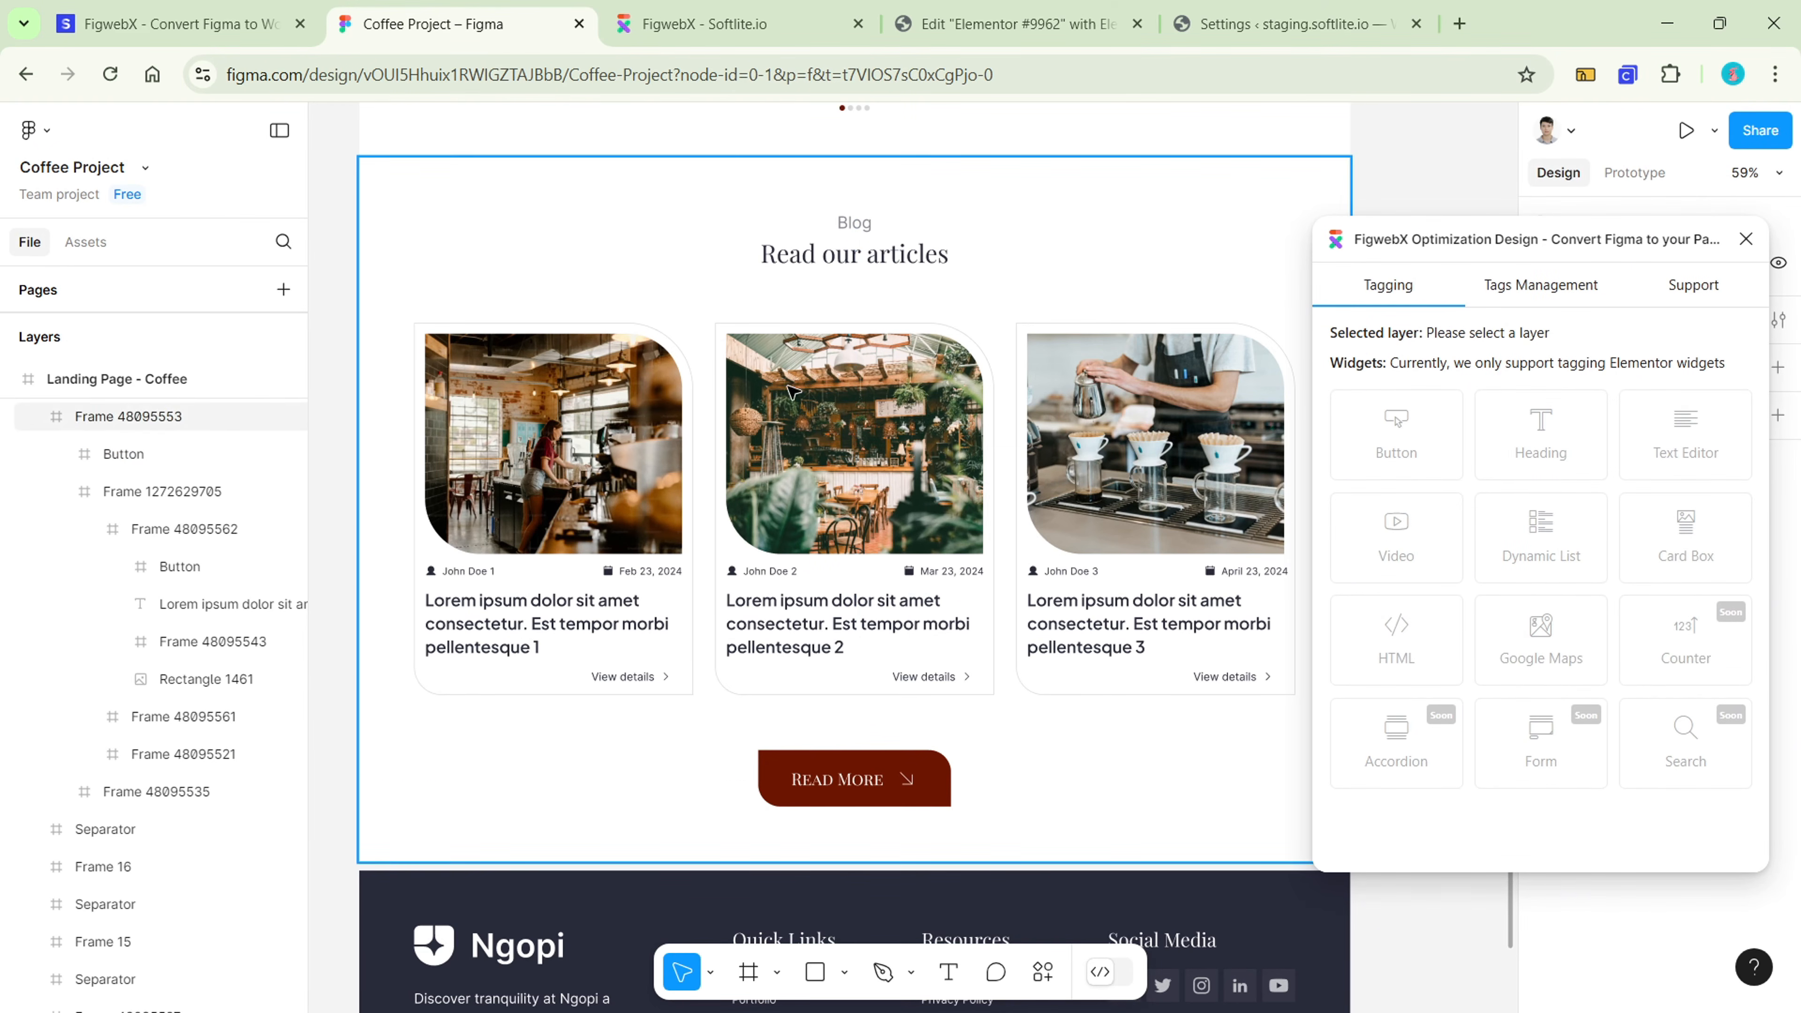
- Select the whole blog section frame in the Figma design and copy its link to selection
{"action": "left_click", "coordinate": [435, 216]}
{"action": "right_click", "coordinate": [424, 180]}
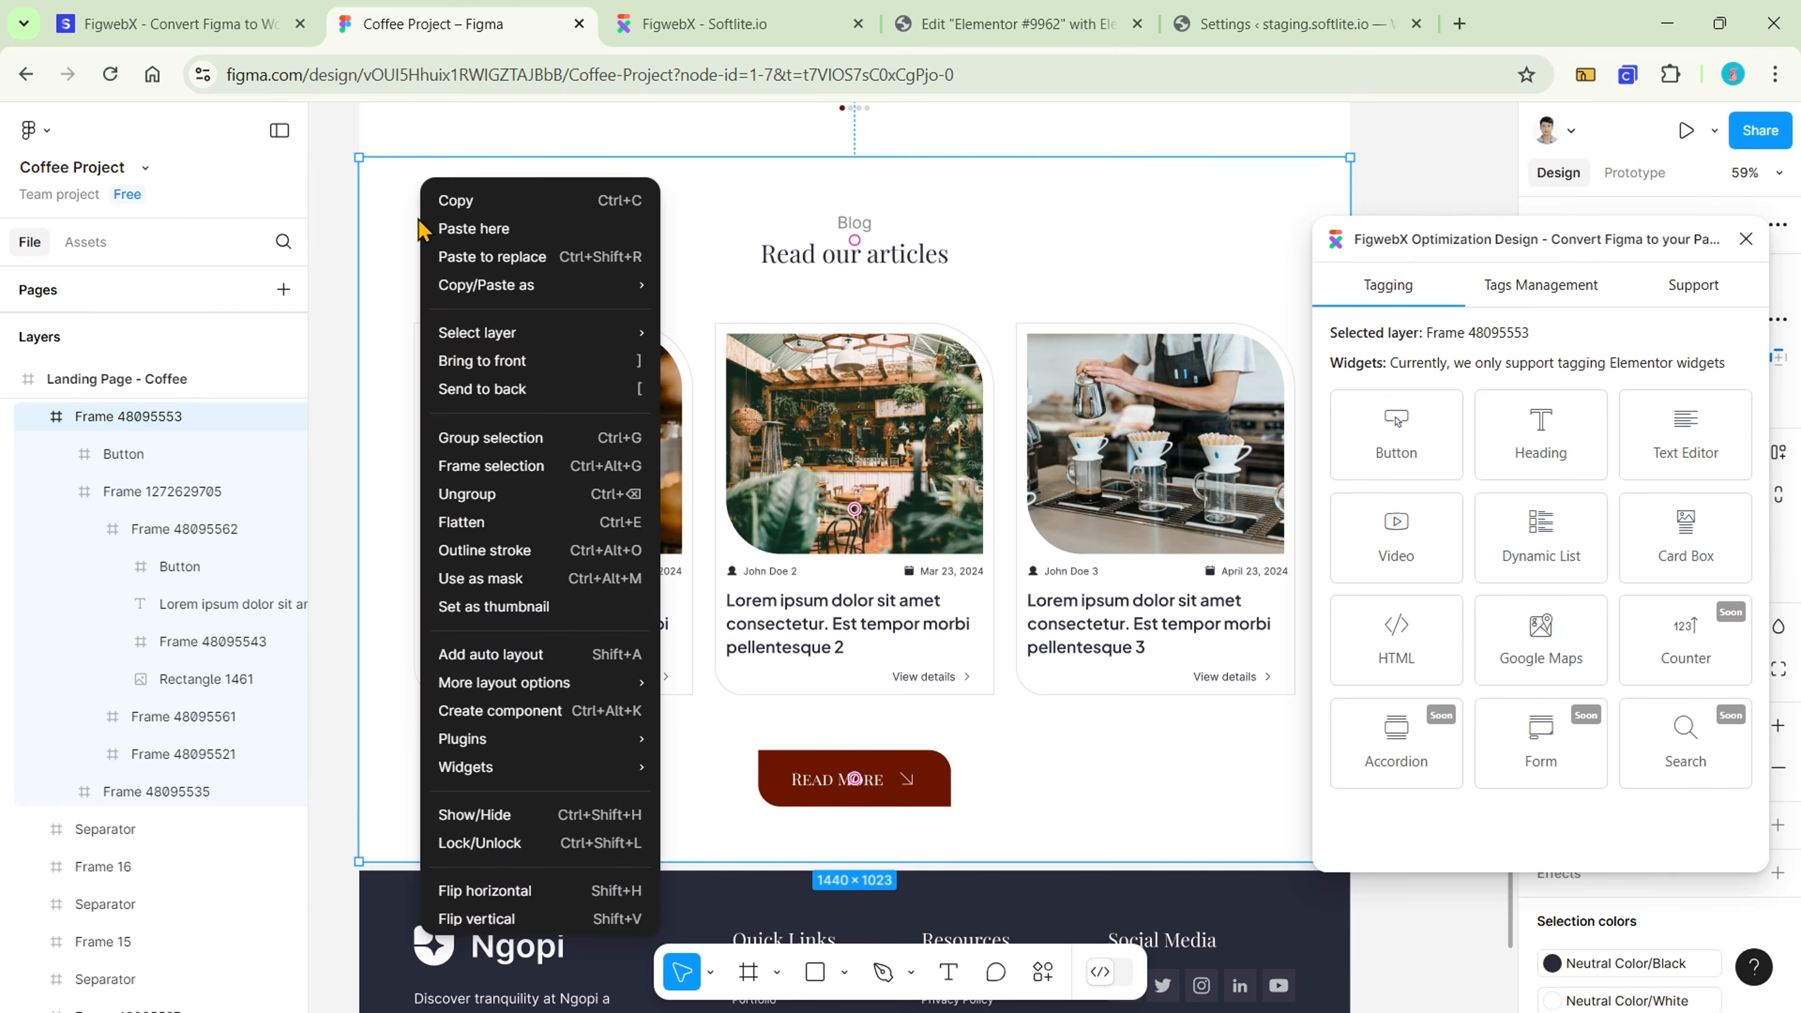
{"action": "mouse_move", "coordinate": [483, 290]}
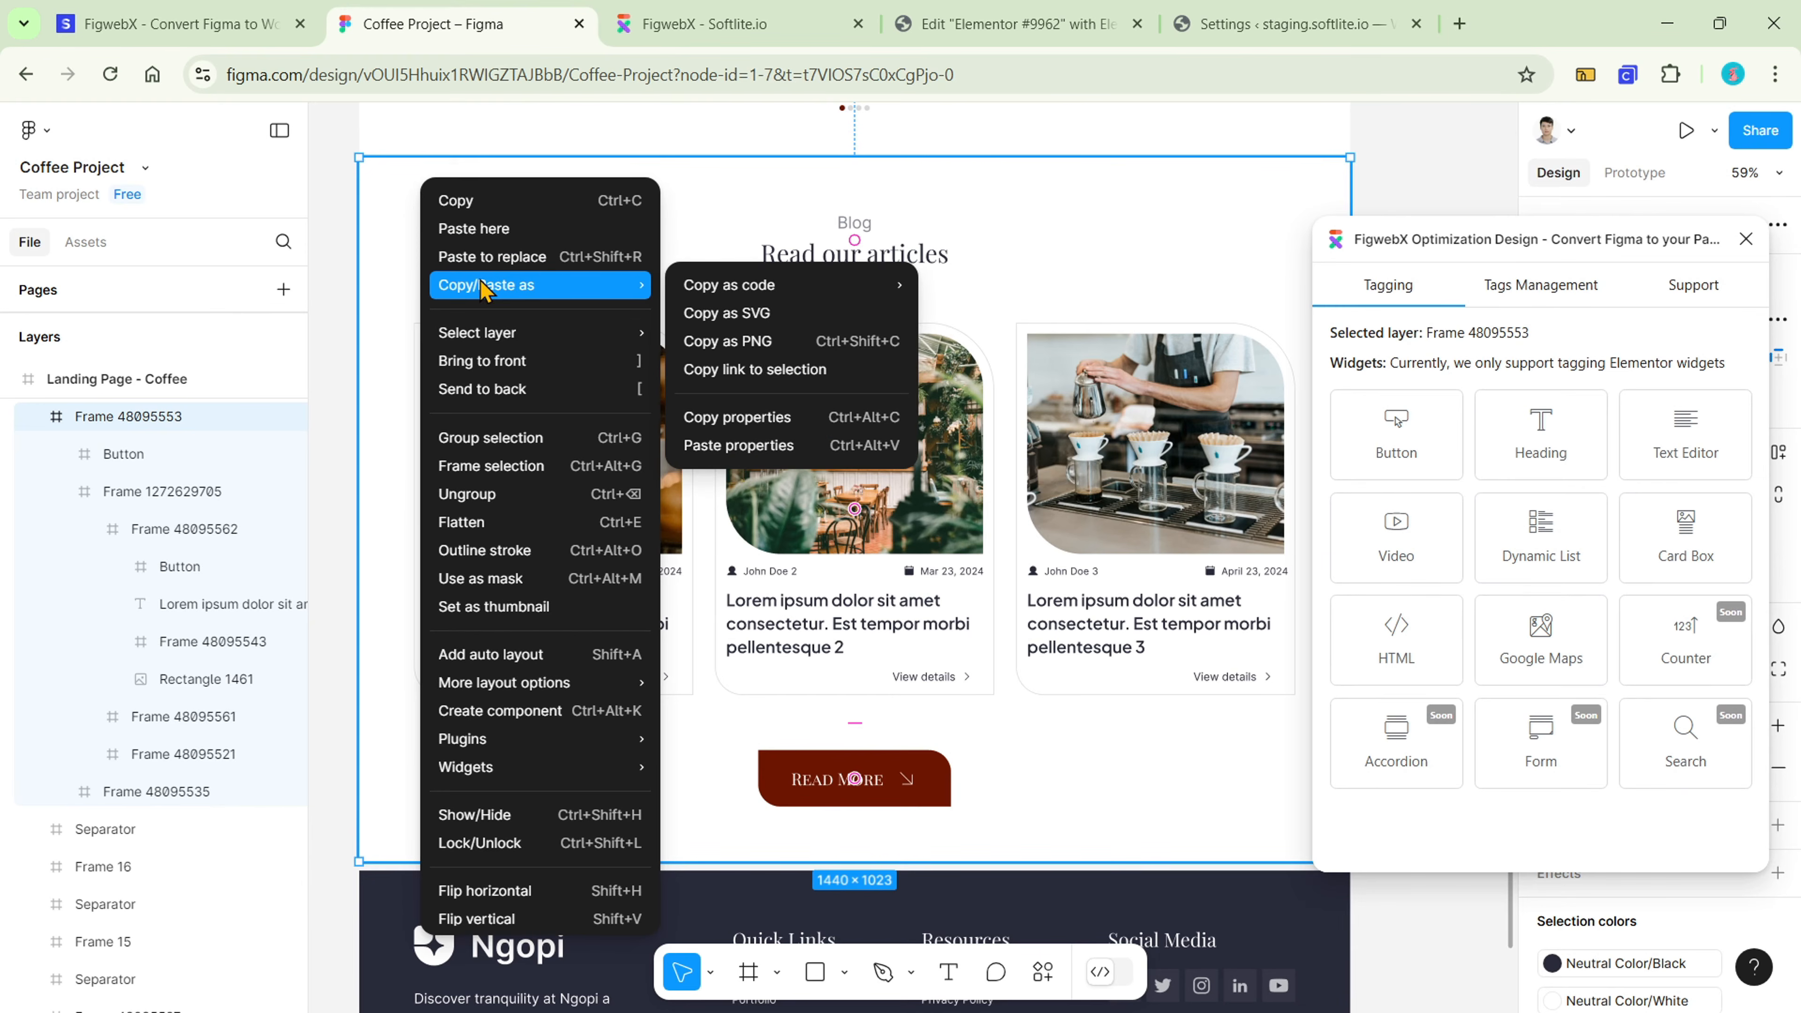
{"action": "left_click", "coordinate": [741, 369]}
- Switch to FigwebX and create a new Elementor export task using the copied blog frame link
{"action": "left_click", "coordinate": [762, 32]}
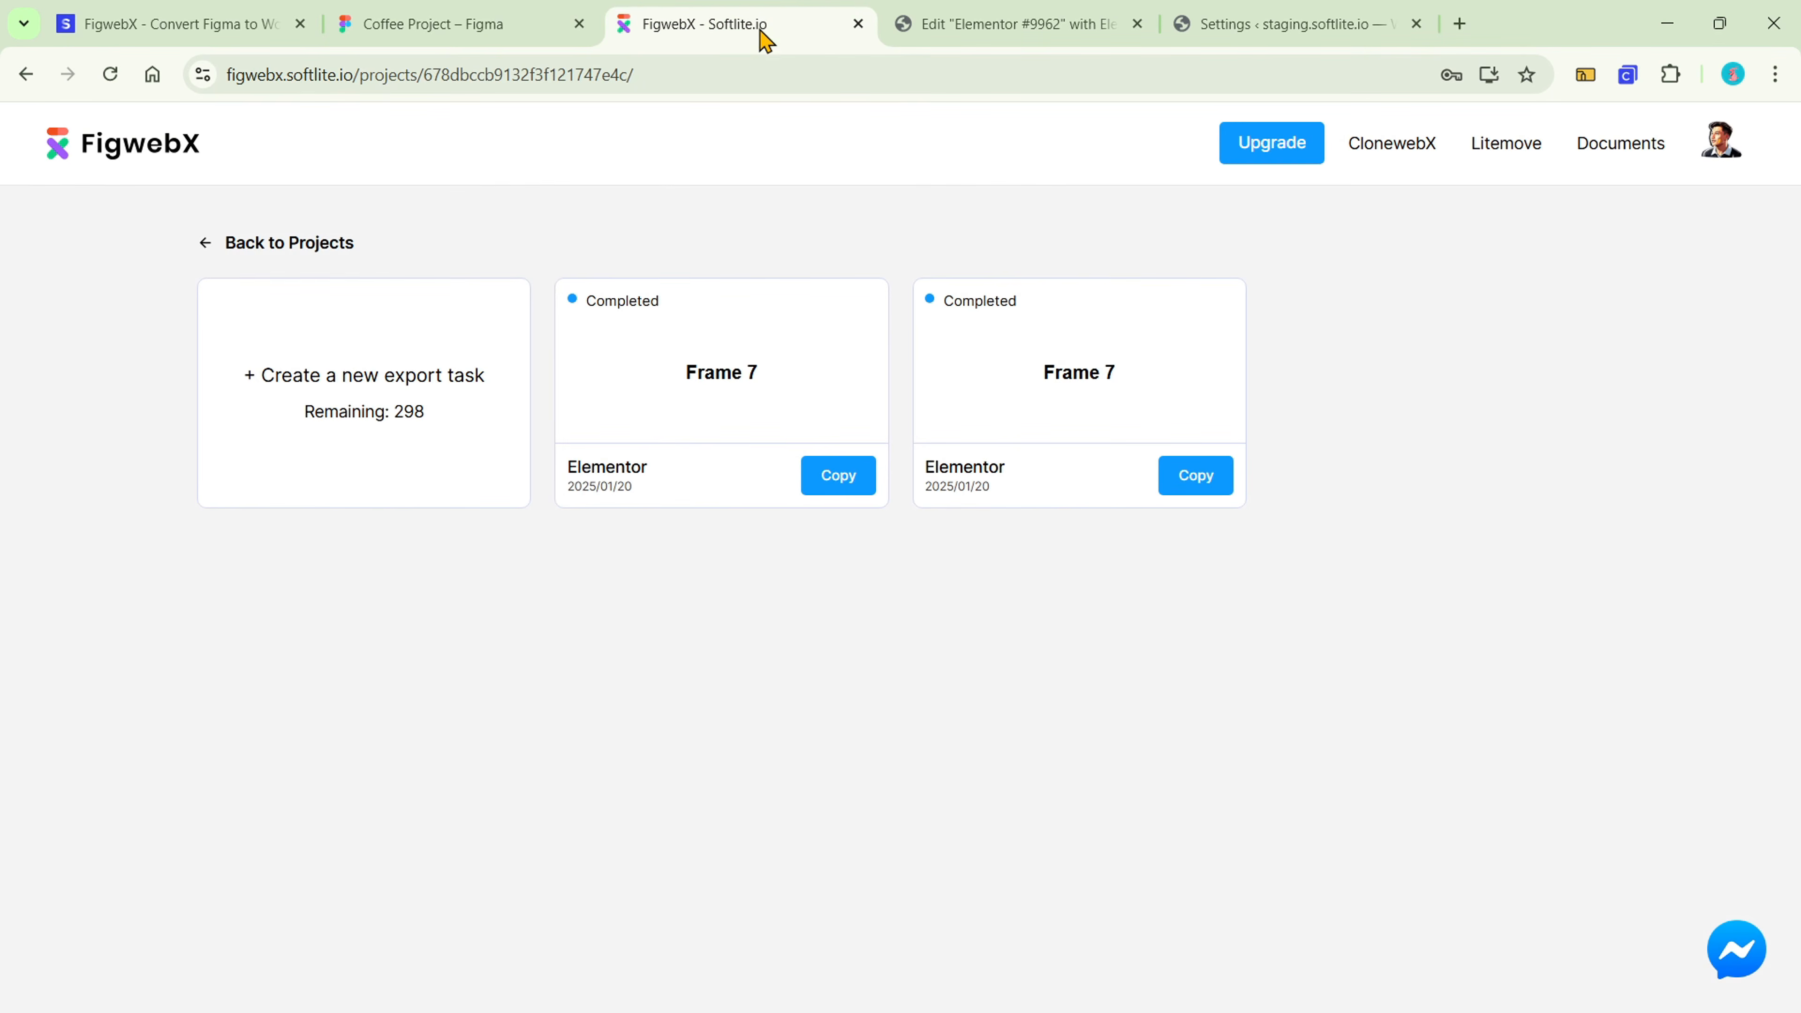
{"action": "left_click", "coordinate": [432, 354]}
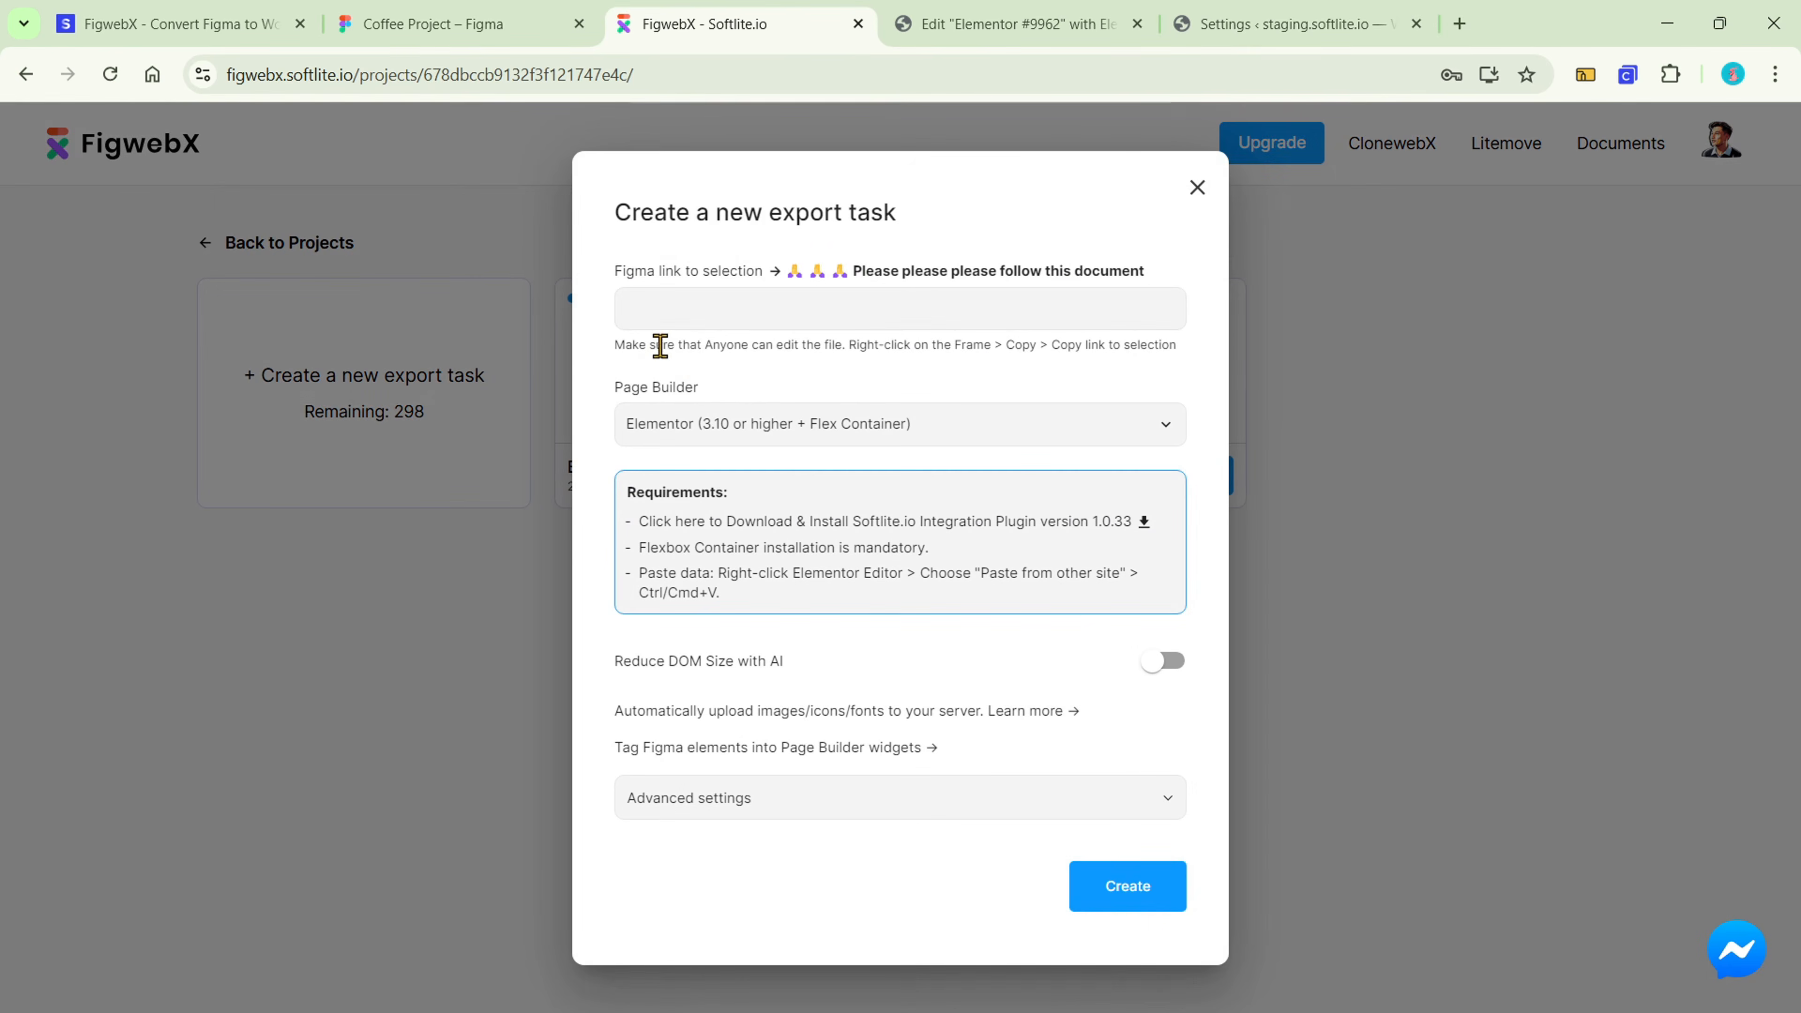
{"action": "left_click", "coordinate": [736, 314]}
{"action": "key", "text": "ctrl+v"}
{"action": "left_click", "coordinate": [1111, 886]}
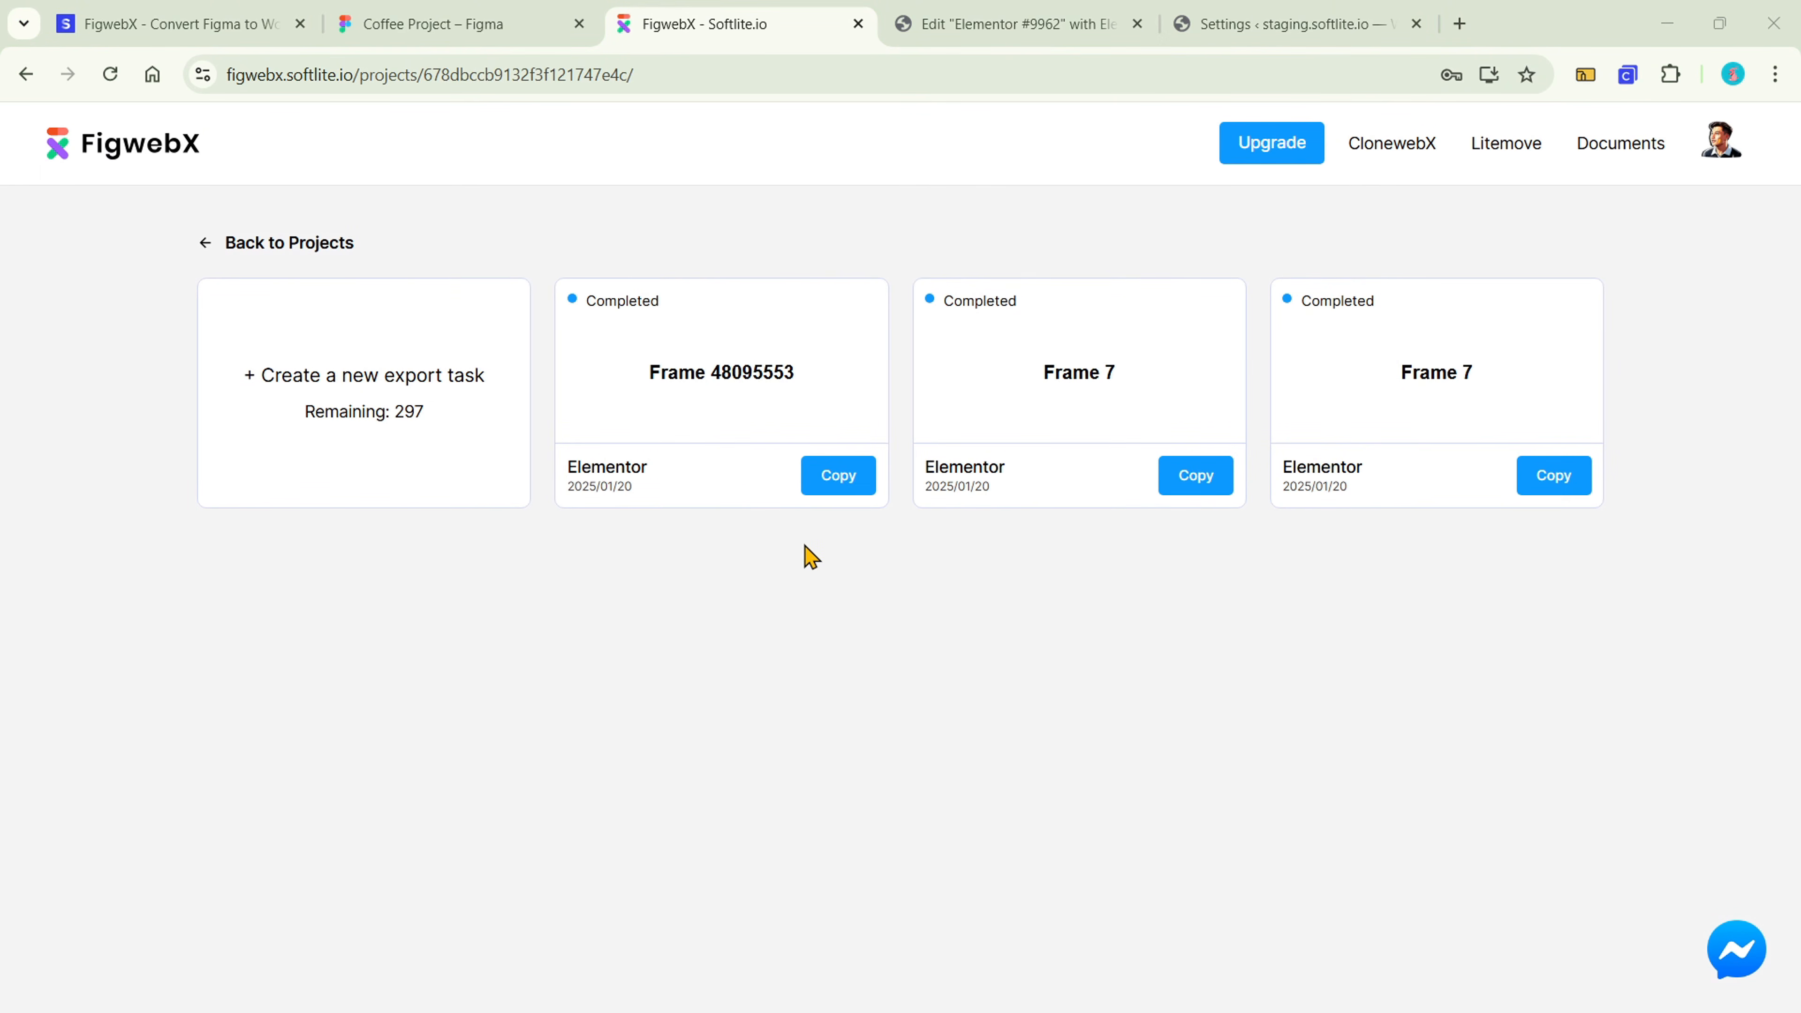
- Copy the Frame 48095553 export and paste it from the other site into the Elementor page below the coffee image row
{"action": "left_click", "coordinate": [843, 491]}
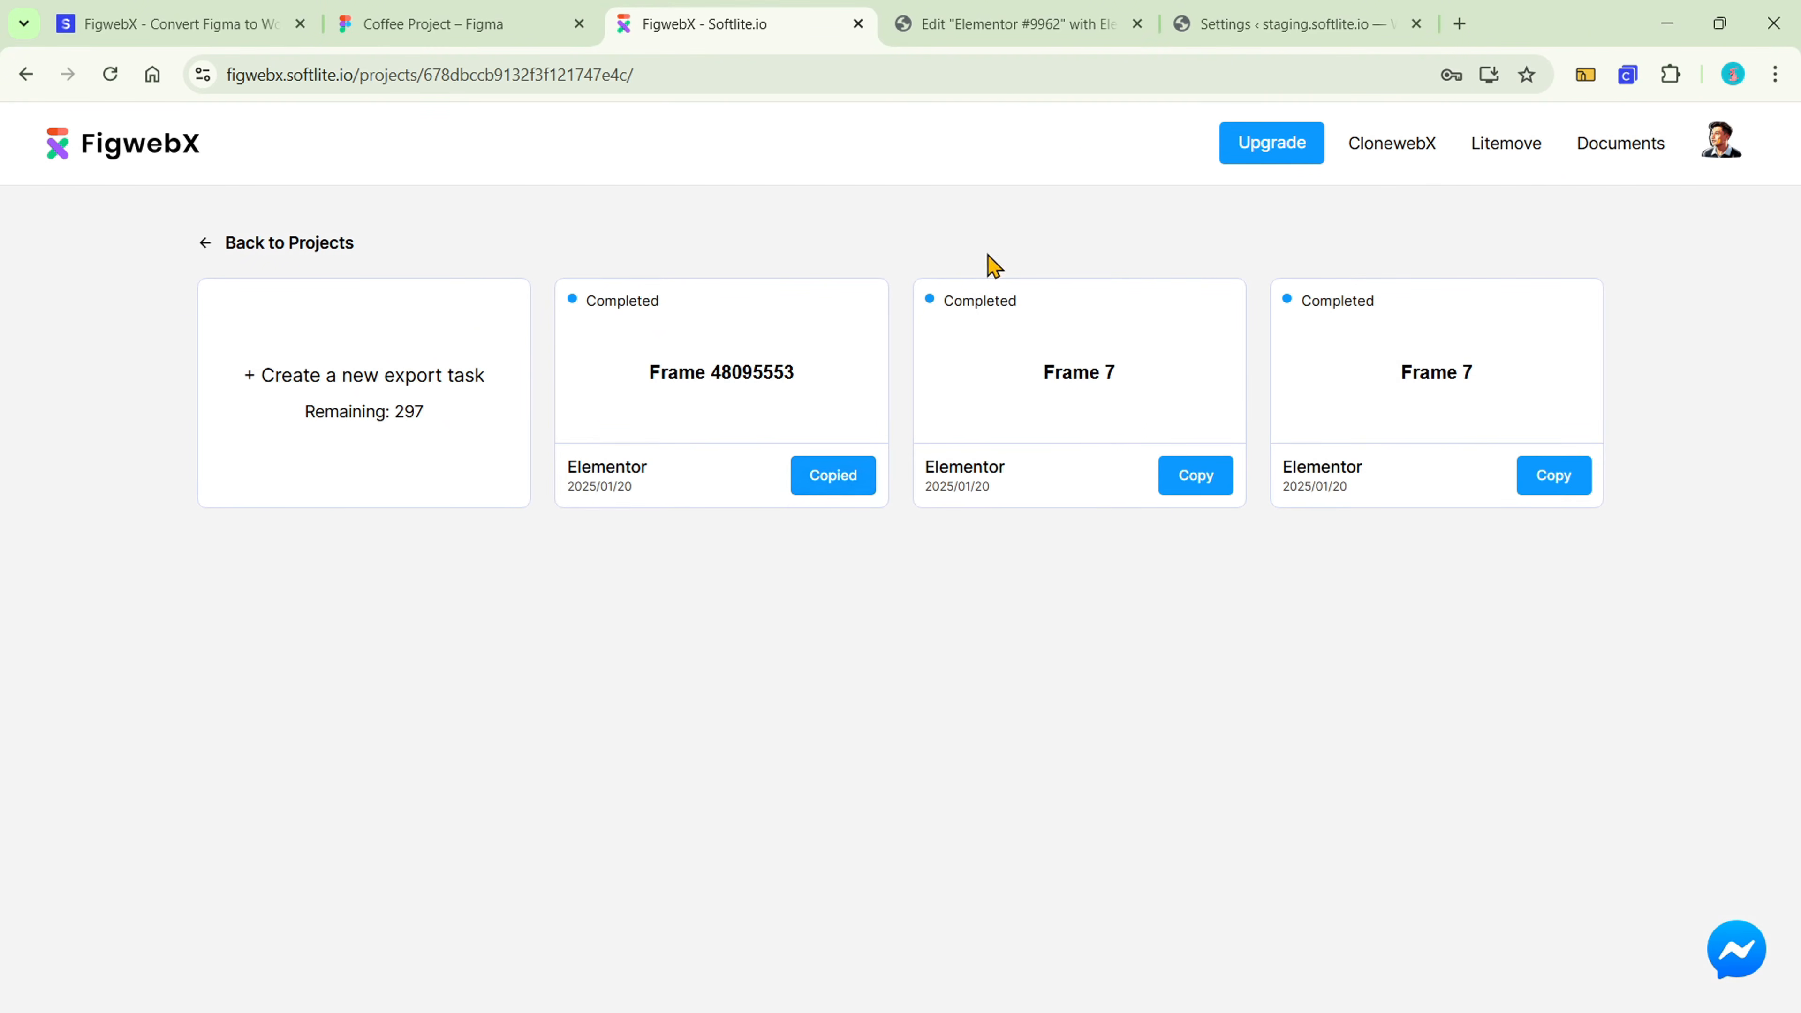
{"action": "left_click", "coordinate": [1078, 27]}
{"action": "scroll", "coordinate": [1179, 496], "scroll_direction": "down", "scroll_amount": 8}
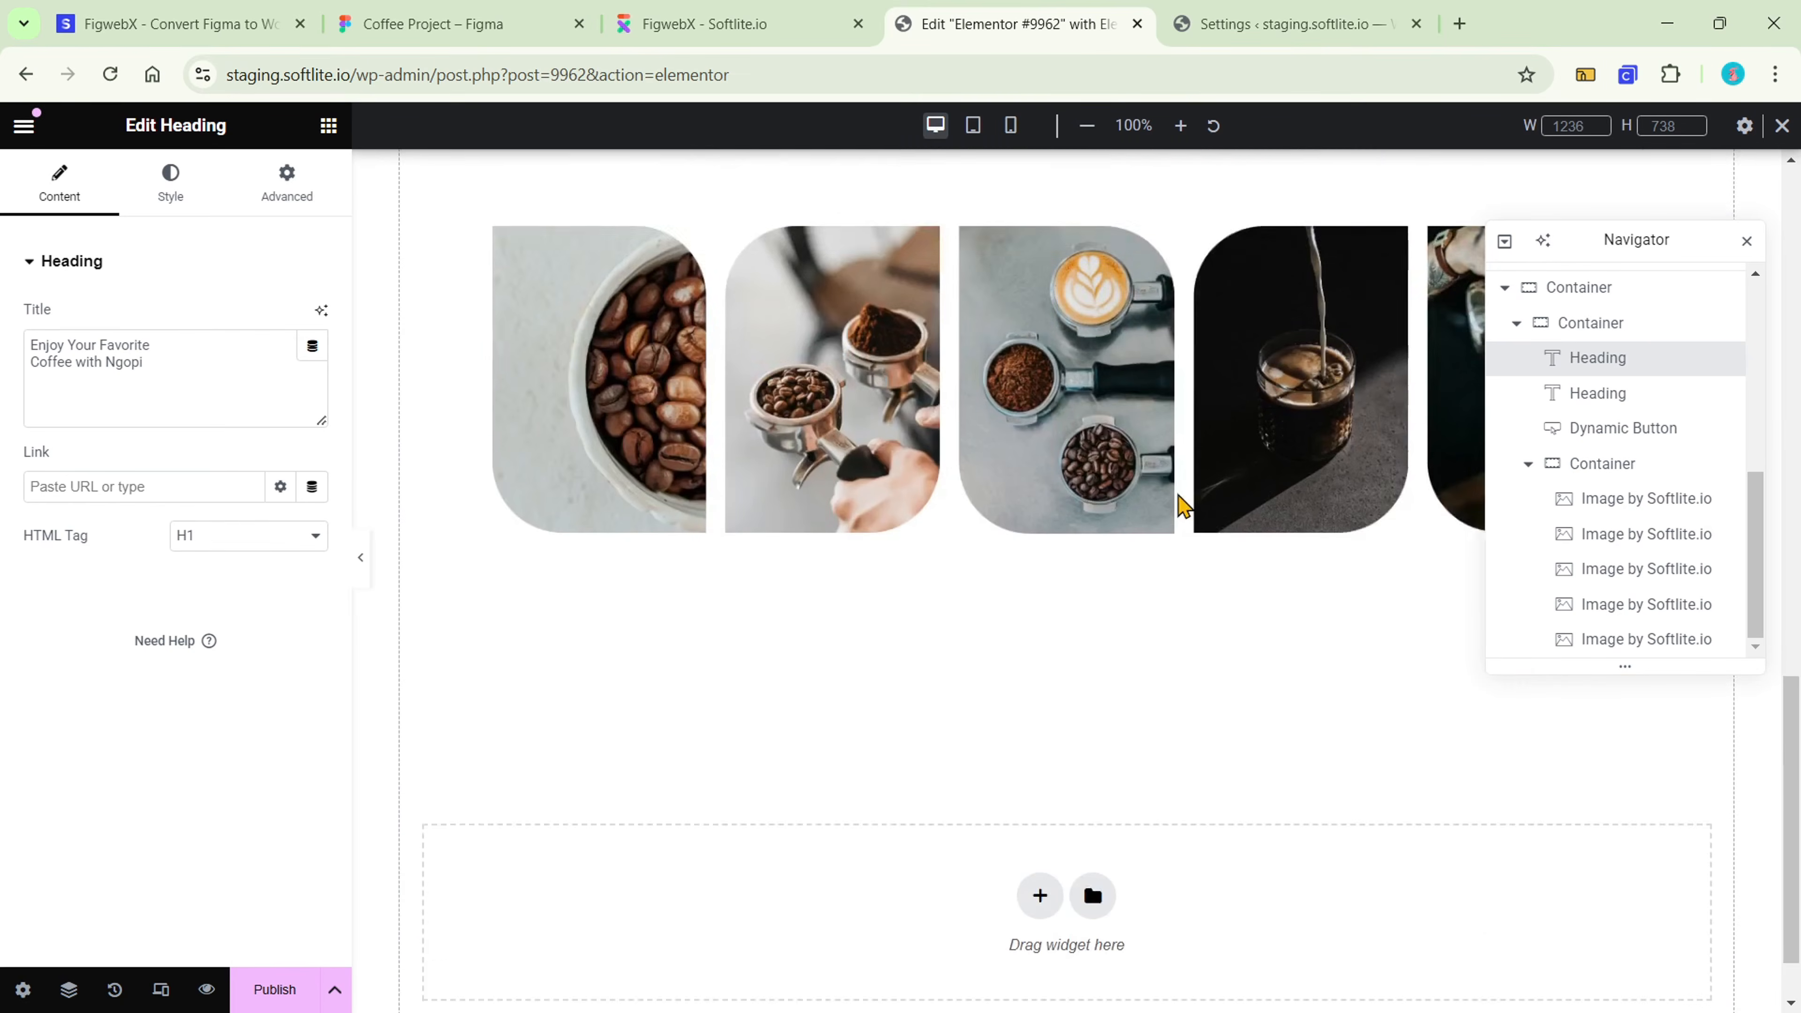
{"action": "right_click", "coordinate": [920, 780]}
{"action": "left_click", "coordinate": [966, 866]}
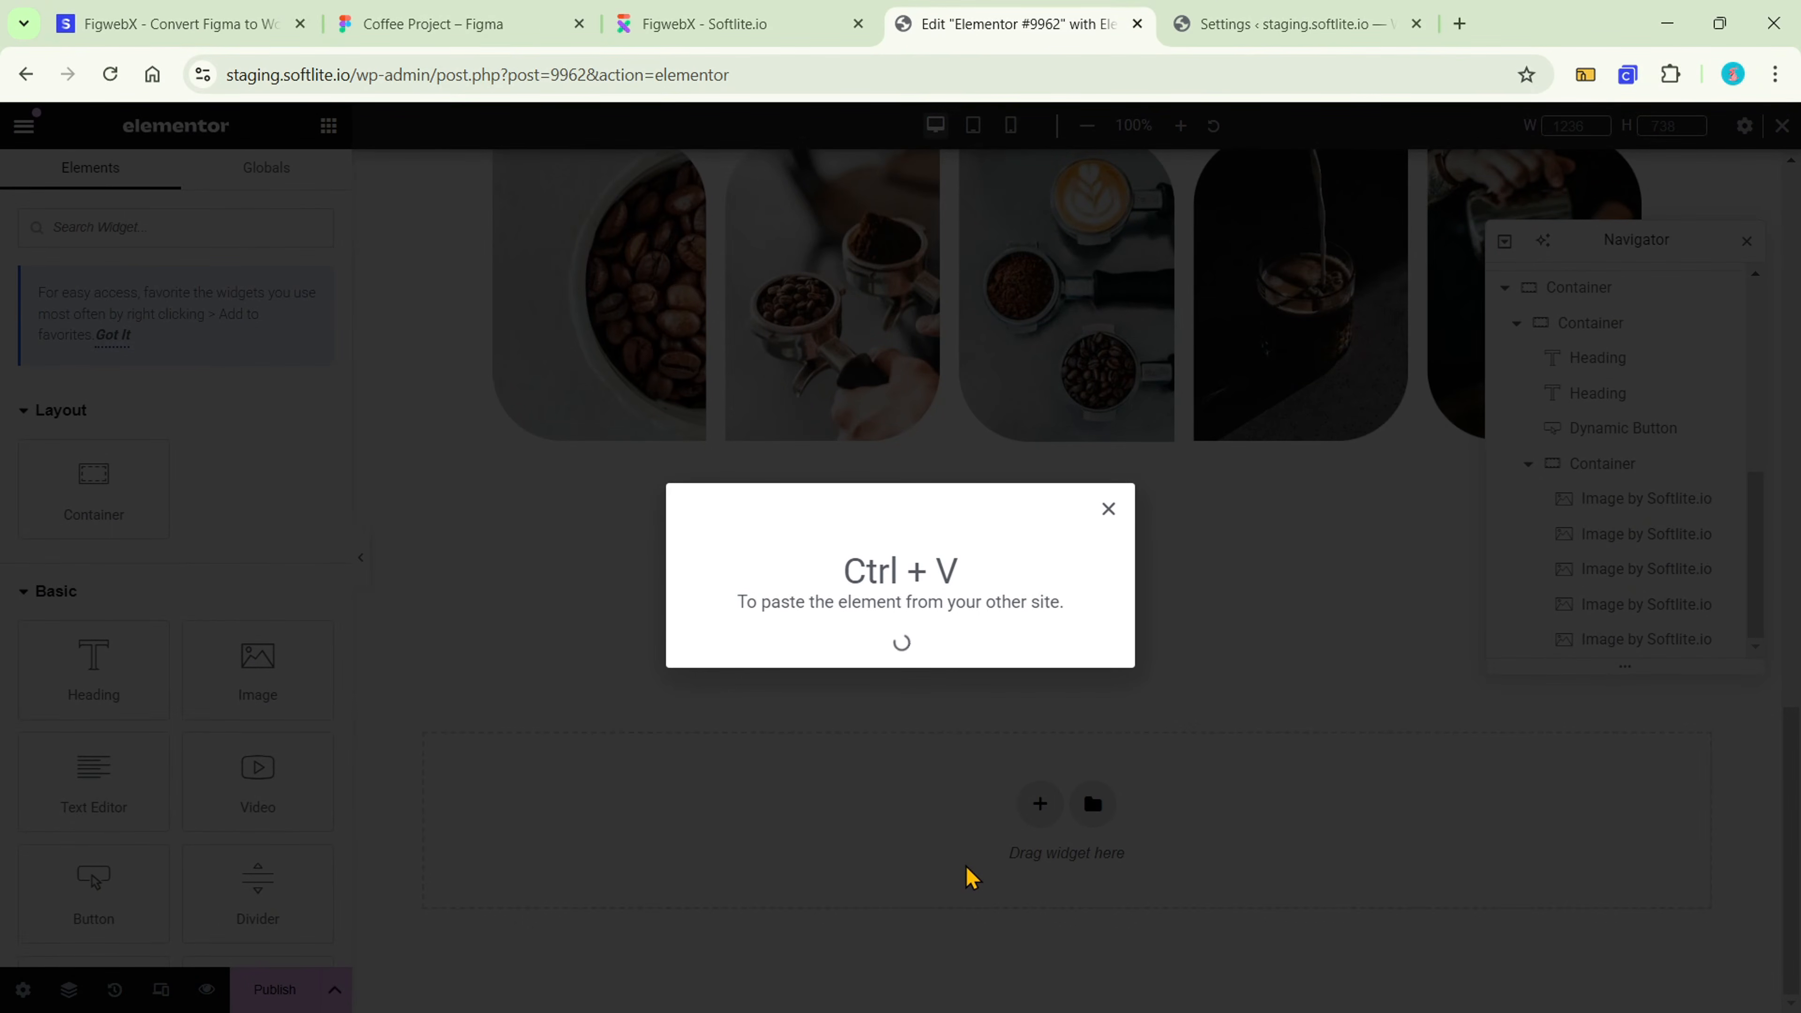
{"action": "key", "text": "ctrl+v"}
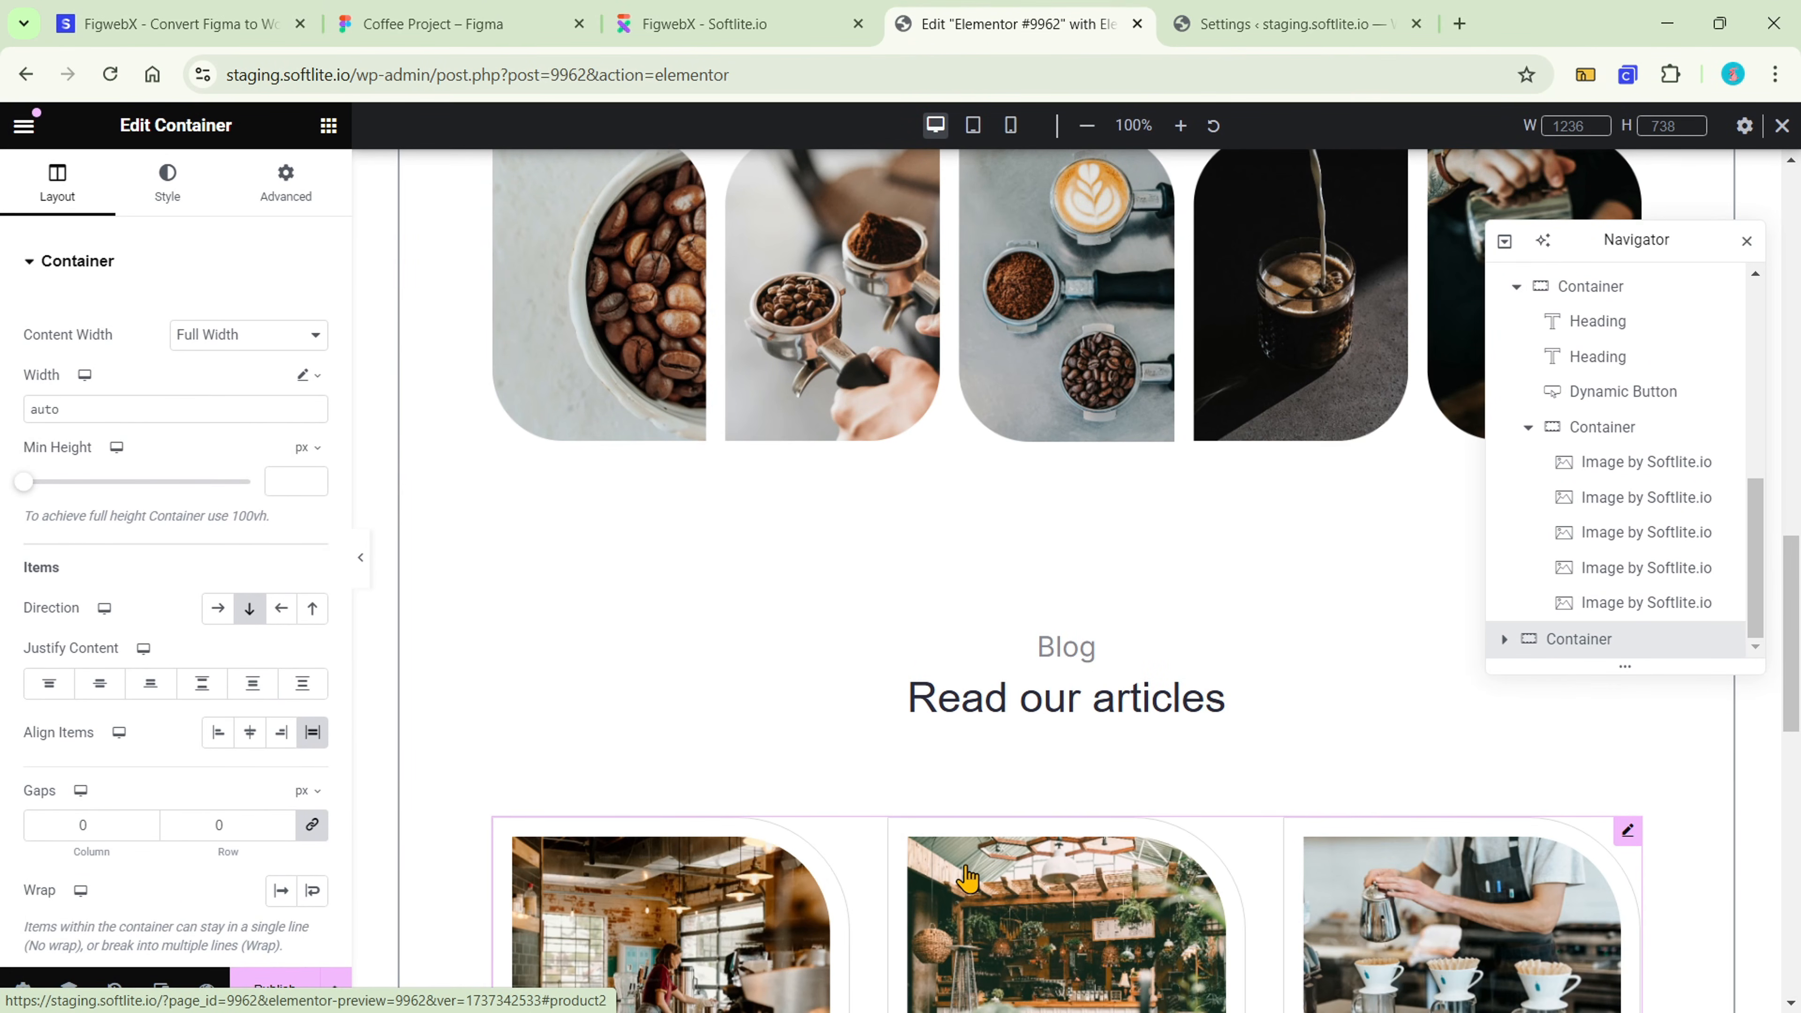
- Expand the pasted blog container's structure in the Navigator and open the Dynamic List widget for editing
{"action": "scroll", "coordinate": [968, 878], "scroll_direction": "down", "scroll_amount": 5}
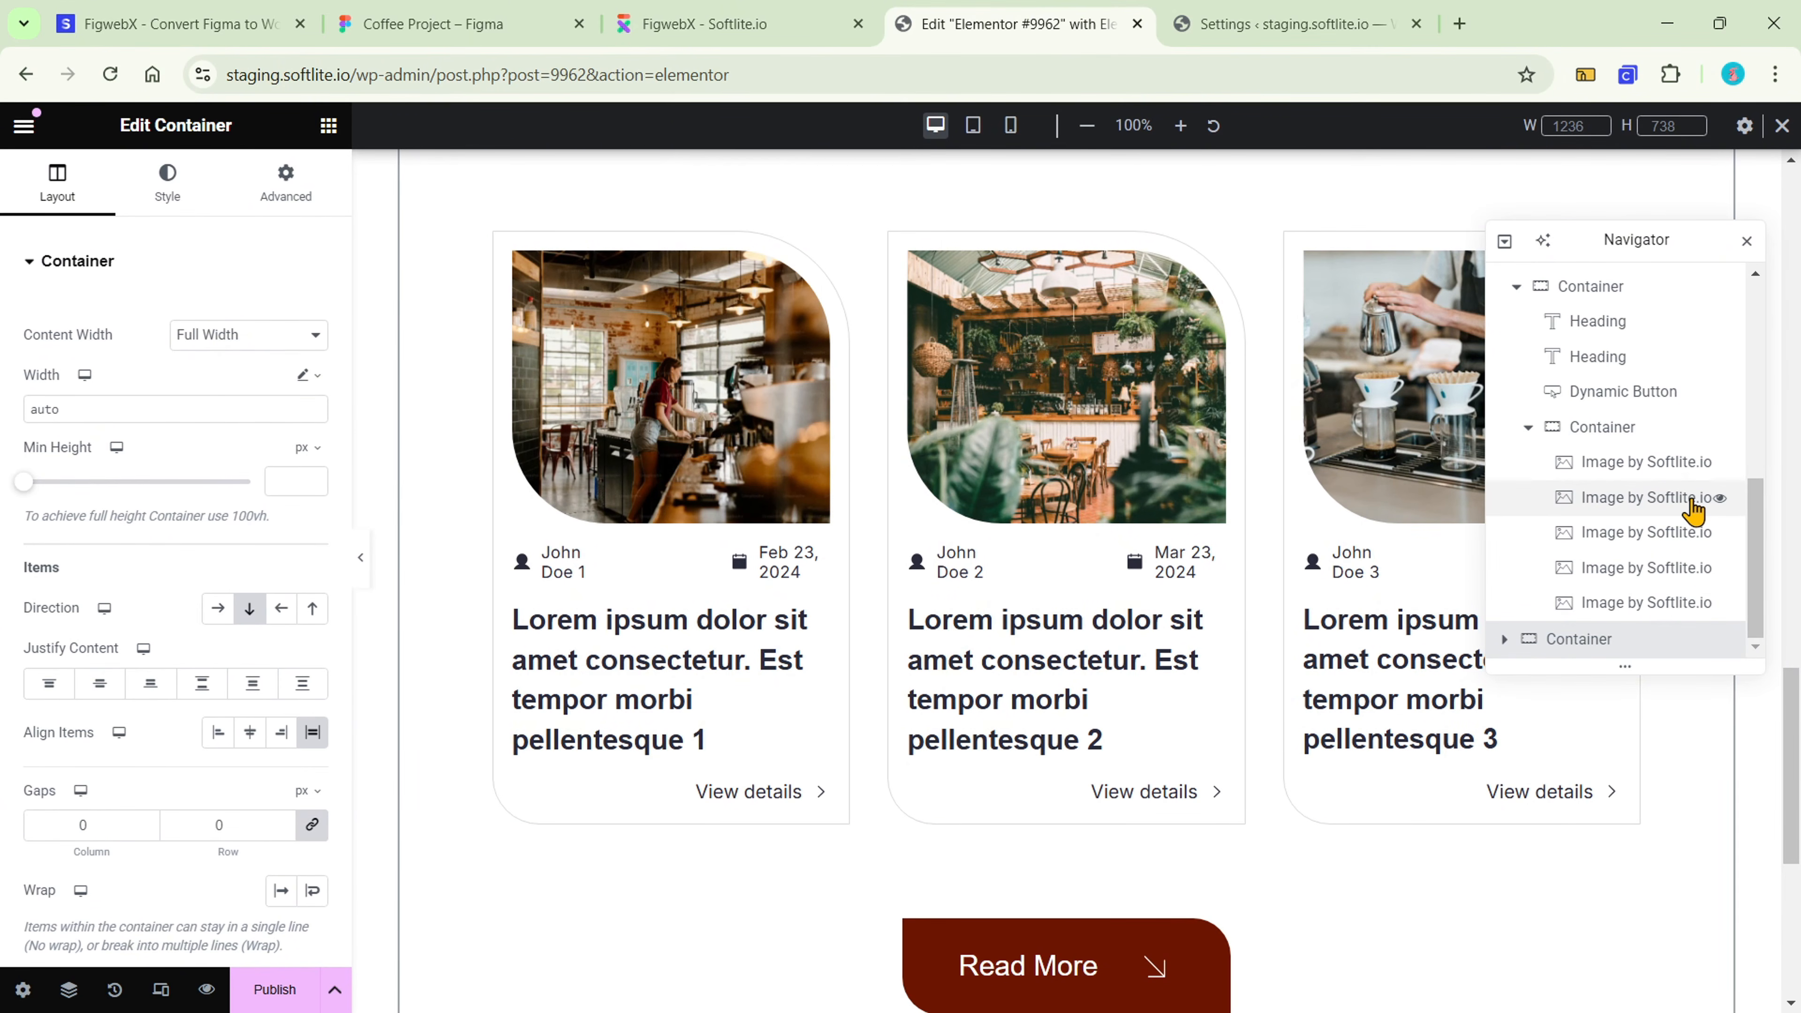
{"action": "left_click", "coordinate": [1505, 639]}
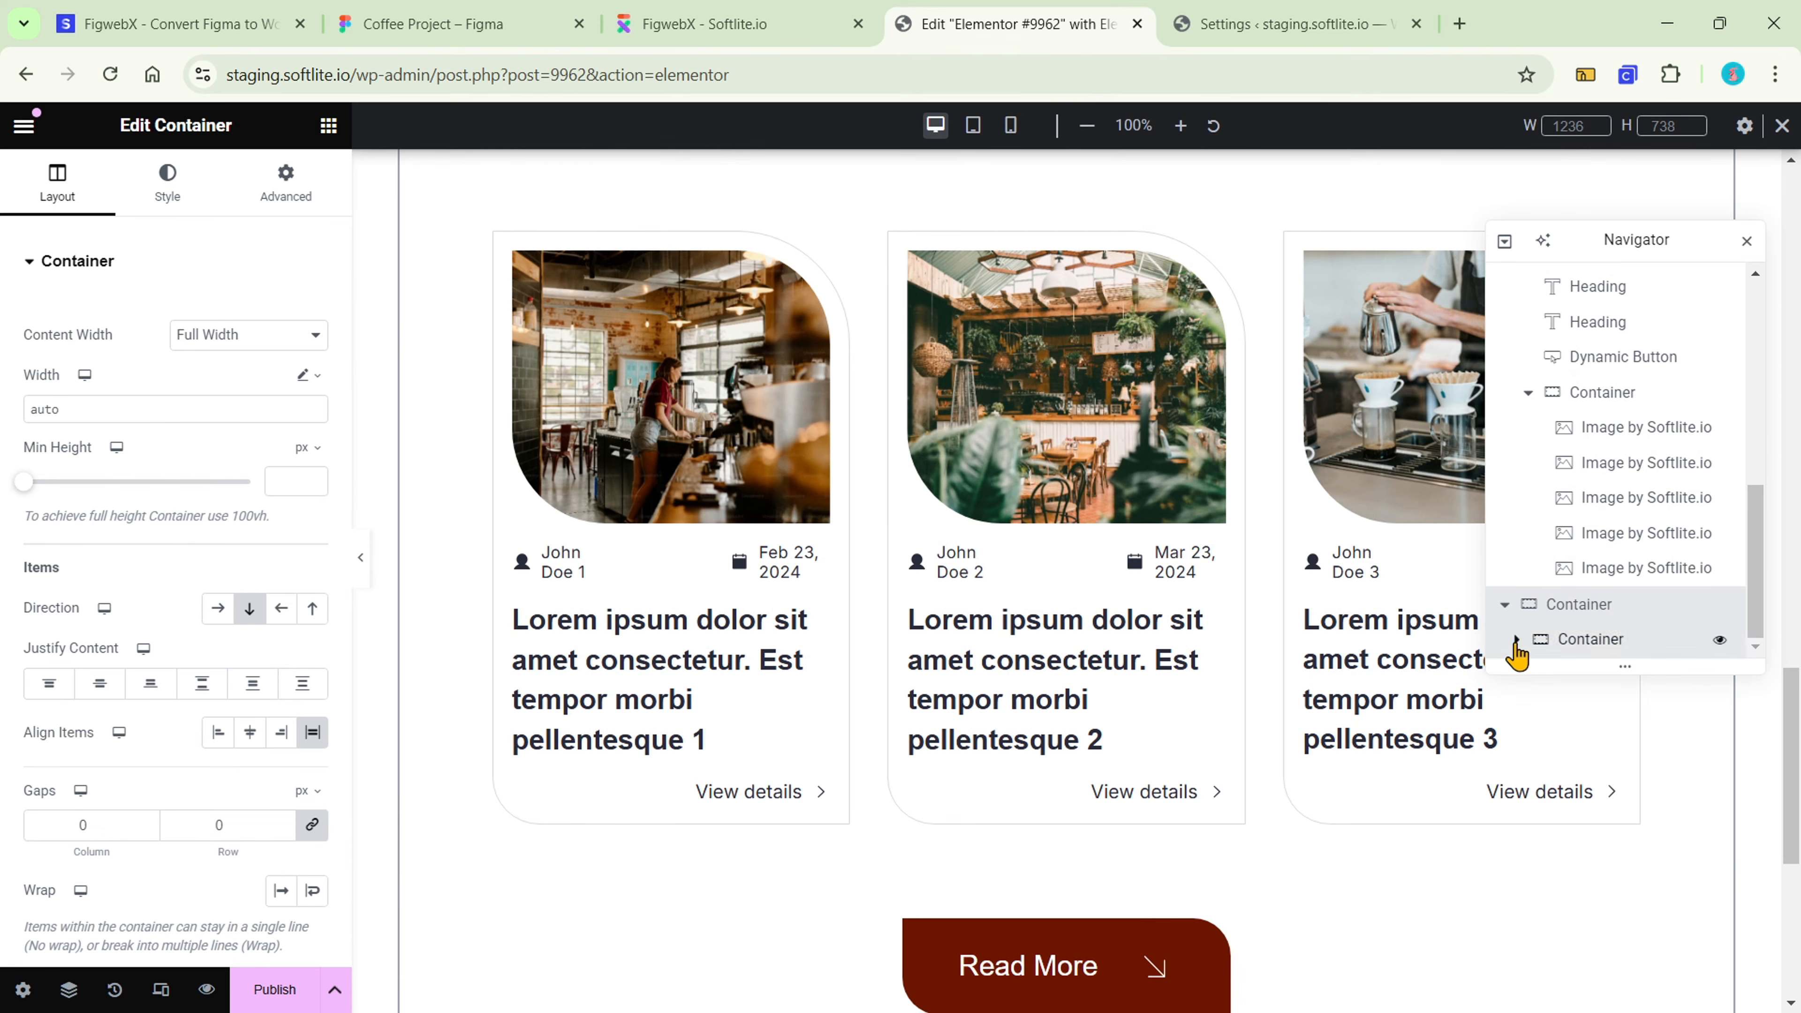
{"action": "scroll", "coordinate": [1564, 654], "scroll_direction": "down", "scroll_amount": 2}
{"action": "scroll", "coordinate": [1564, 654], "scroll_direction": "down", "scroll_amount": 2}
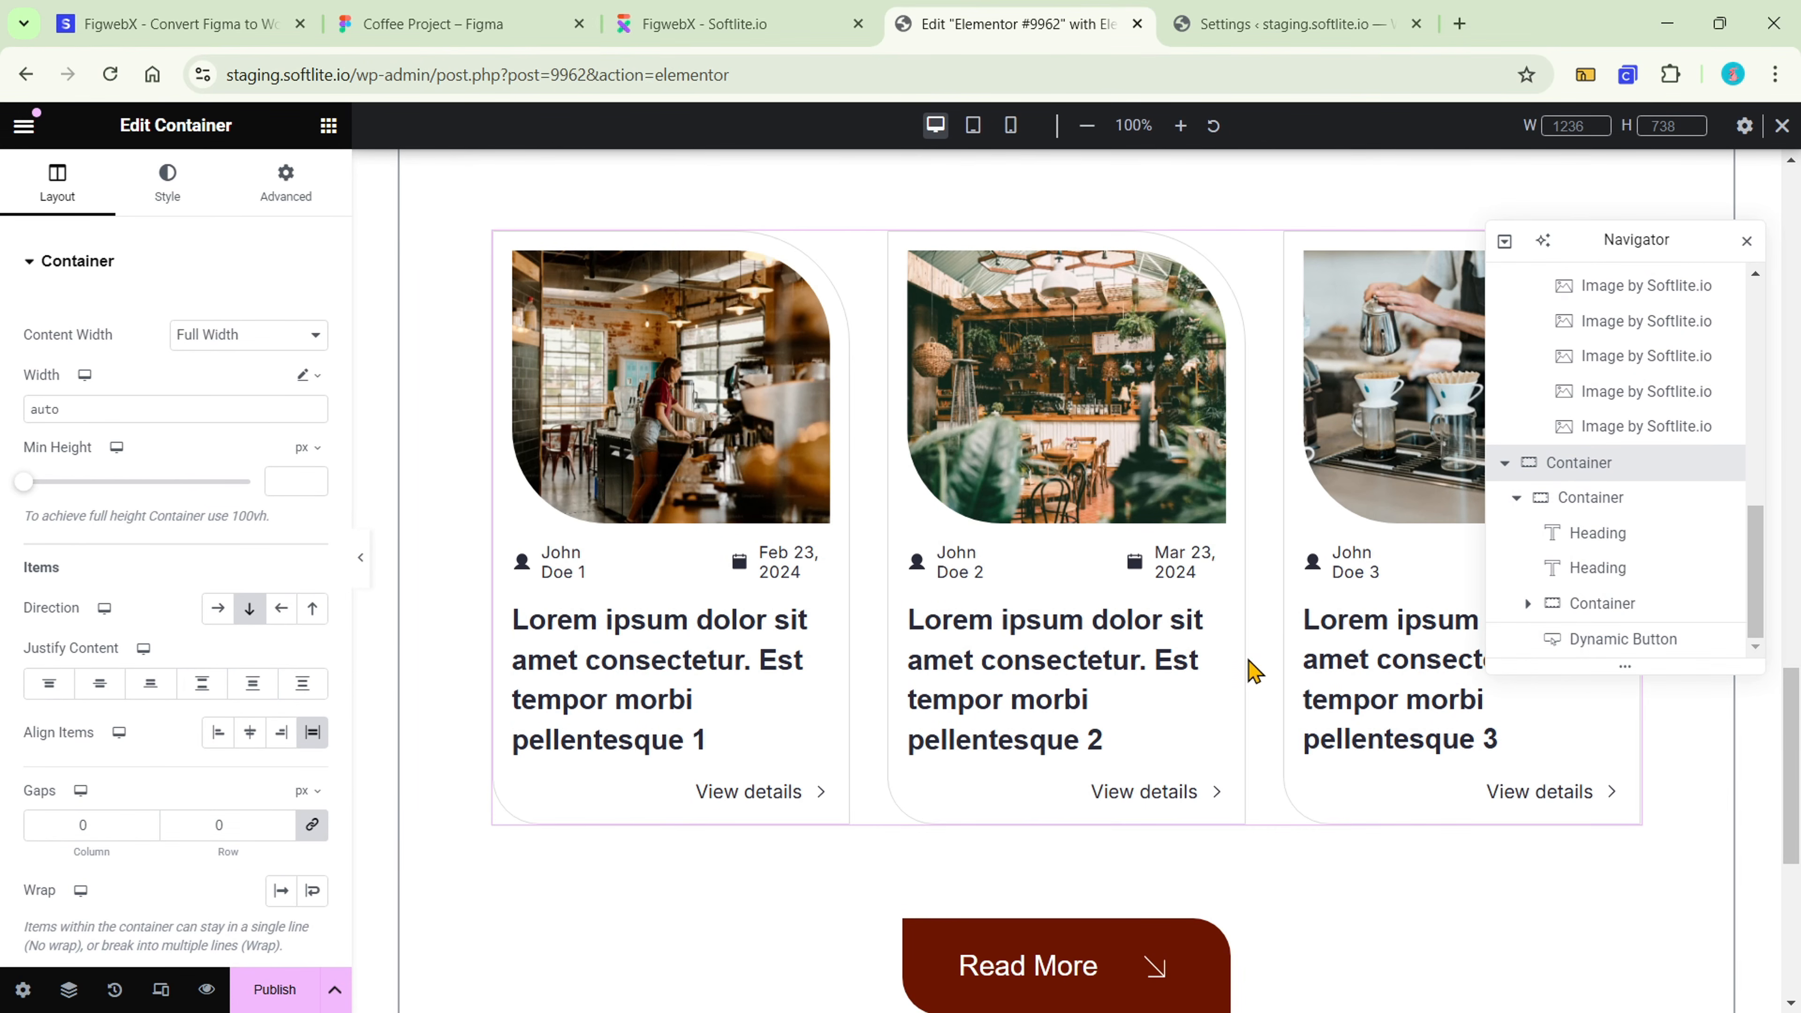
{"action": "left_click", "coordinate": [798, 443]}
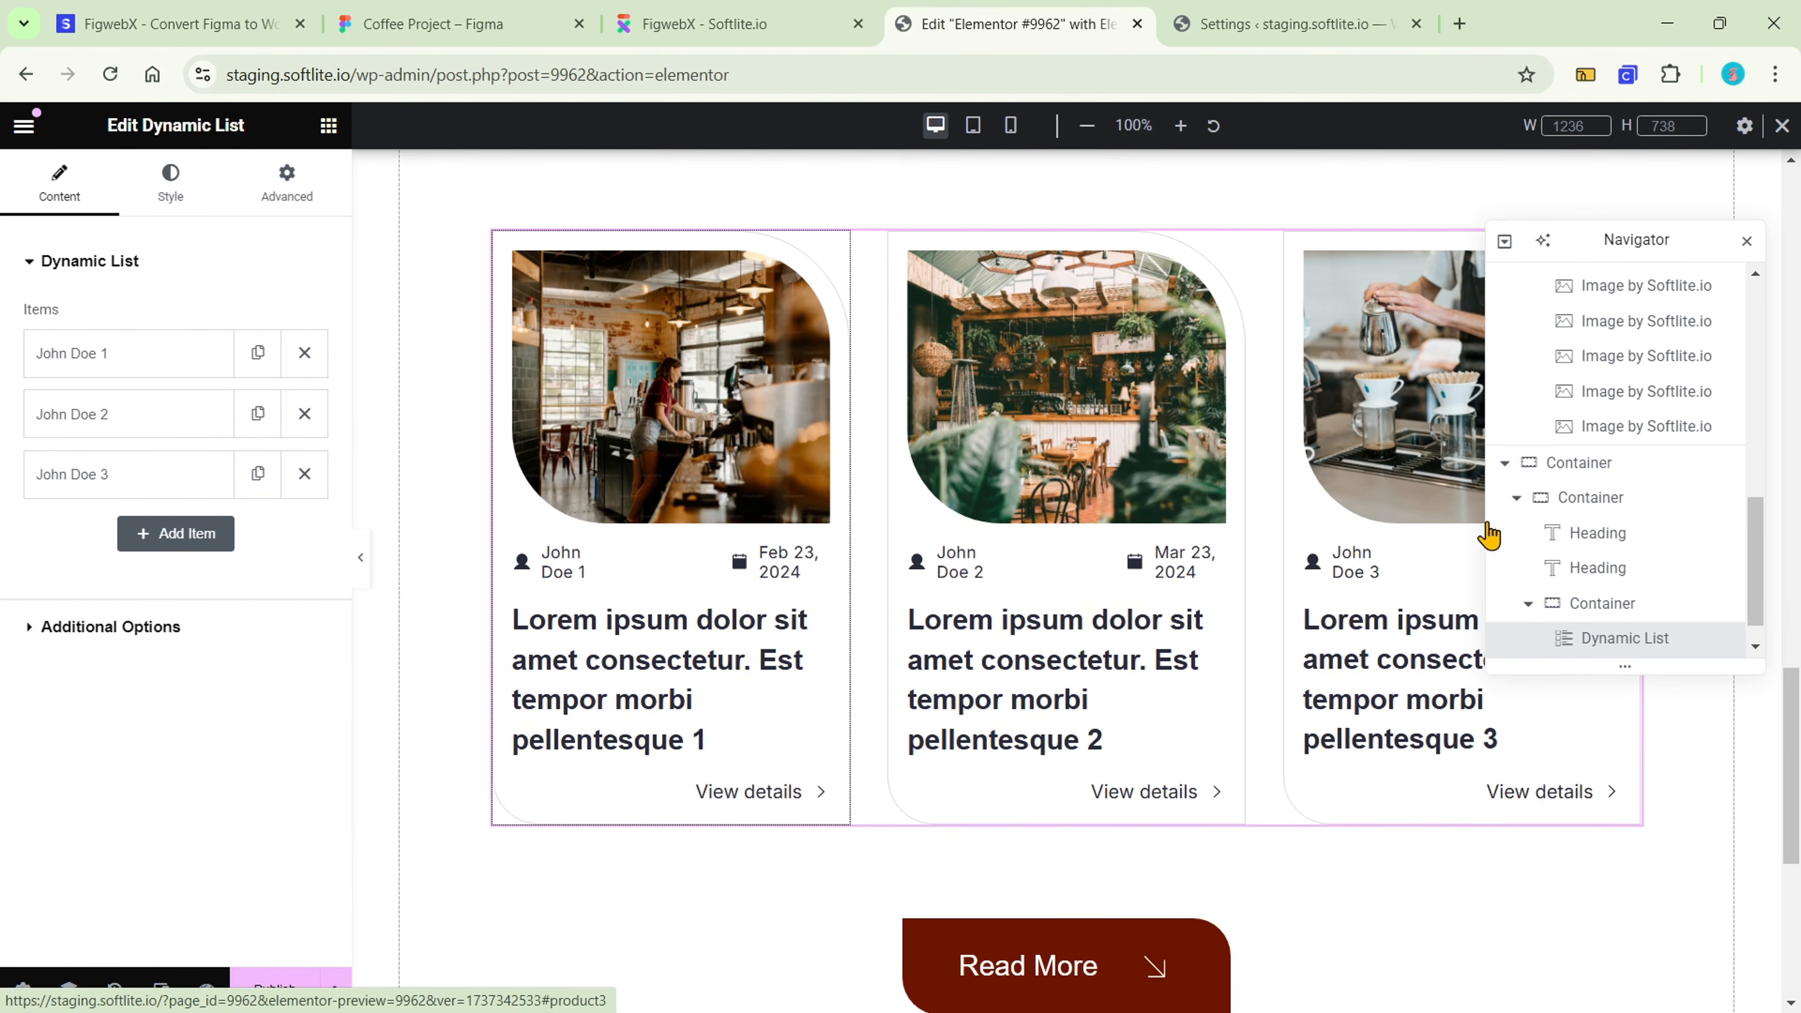
{"action": "left_click_drag", "start_coordinate": [1673, 241], "coordinate": [1692, 184]}
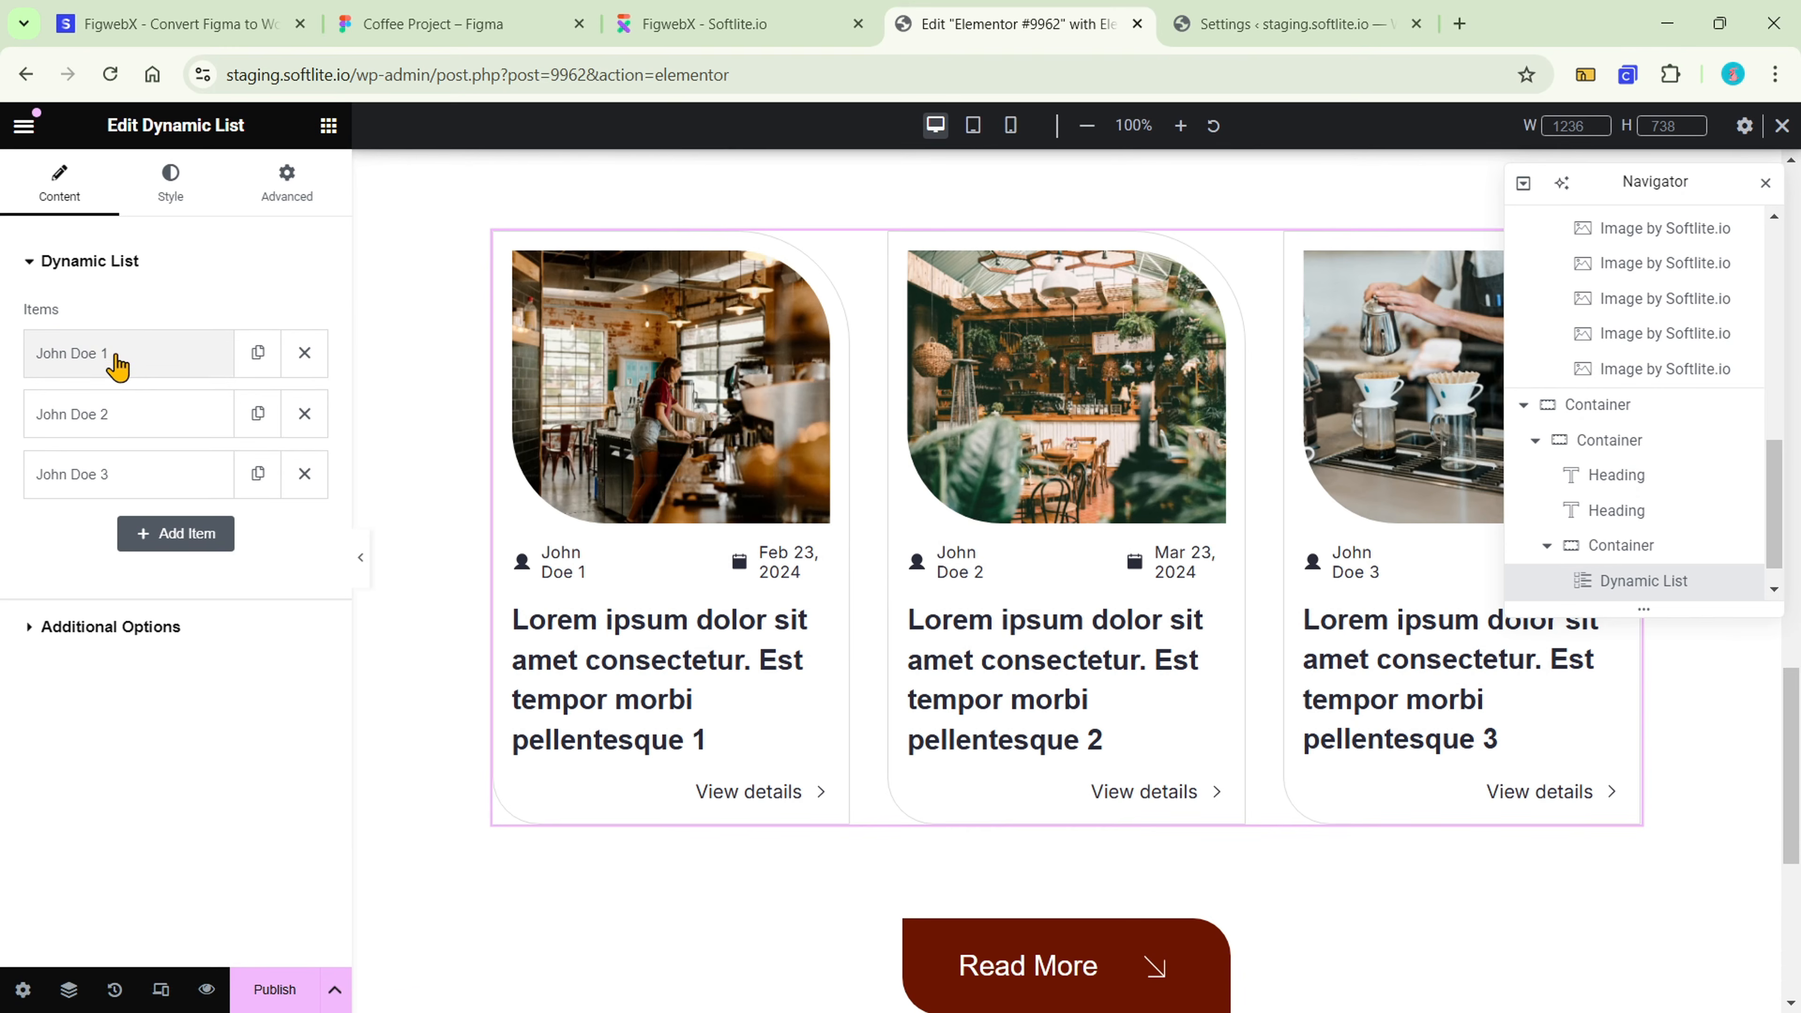
- Review the image, text, button text and link fields of all three Dynamic List items
{"action": "left_click", "coordinate": [127, 374]}
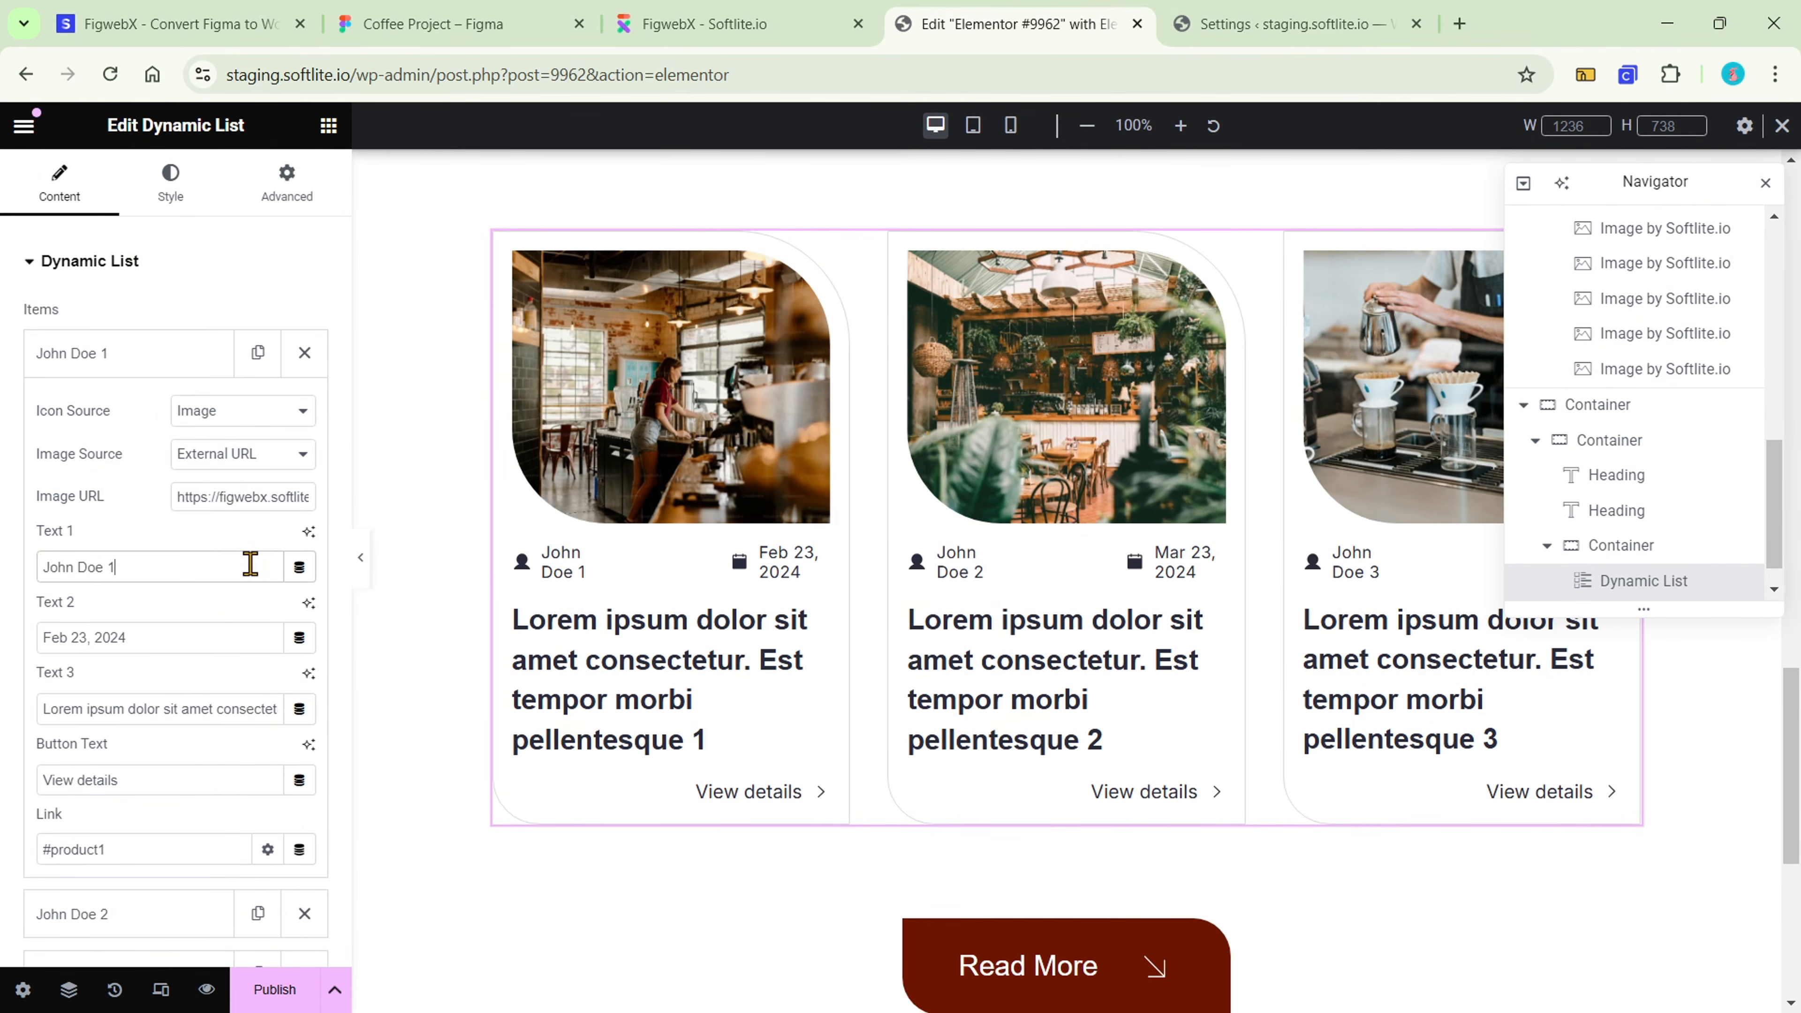
{"action": "left_click", "coordinate": [202, 637]}
{"action": "left_click", "coordinate": [190, 708]}
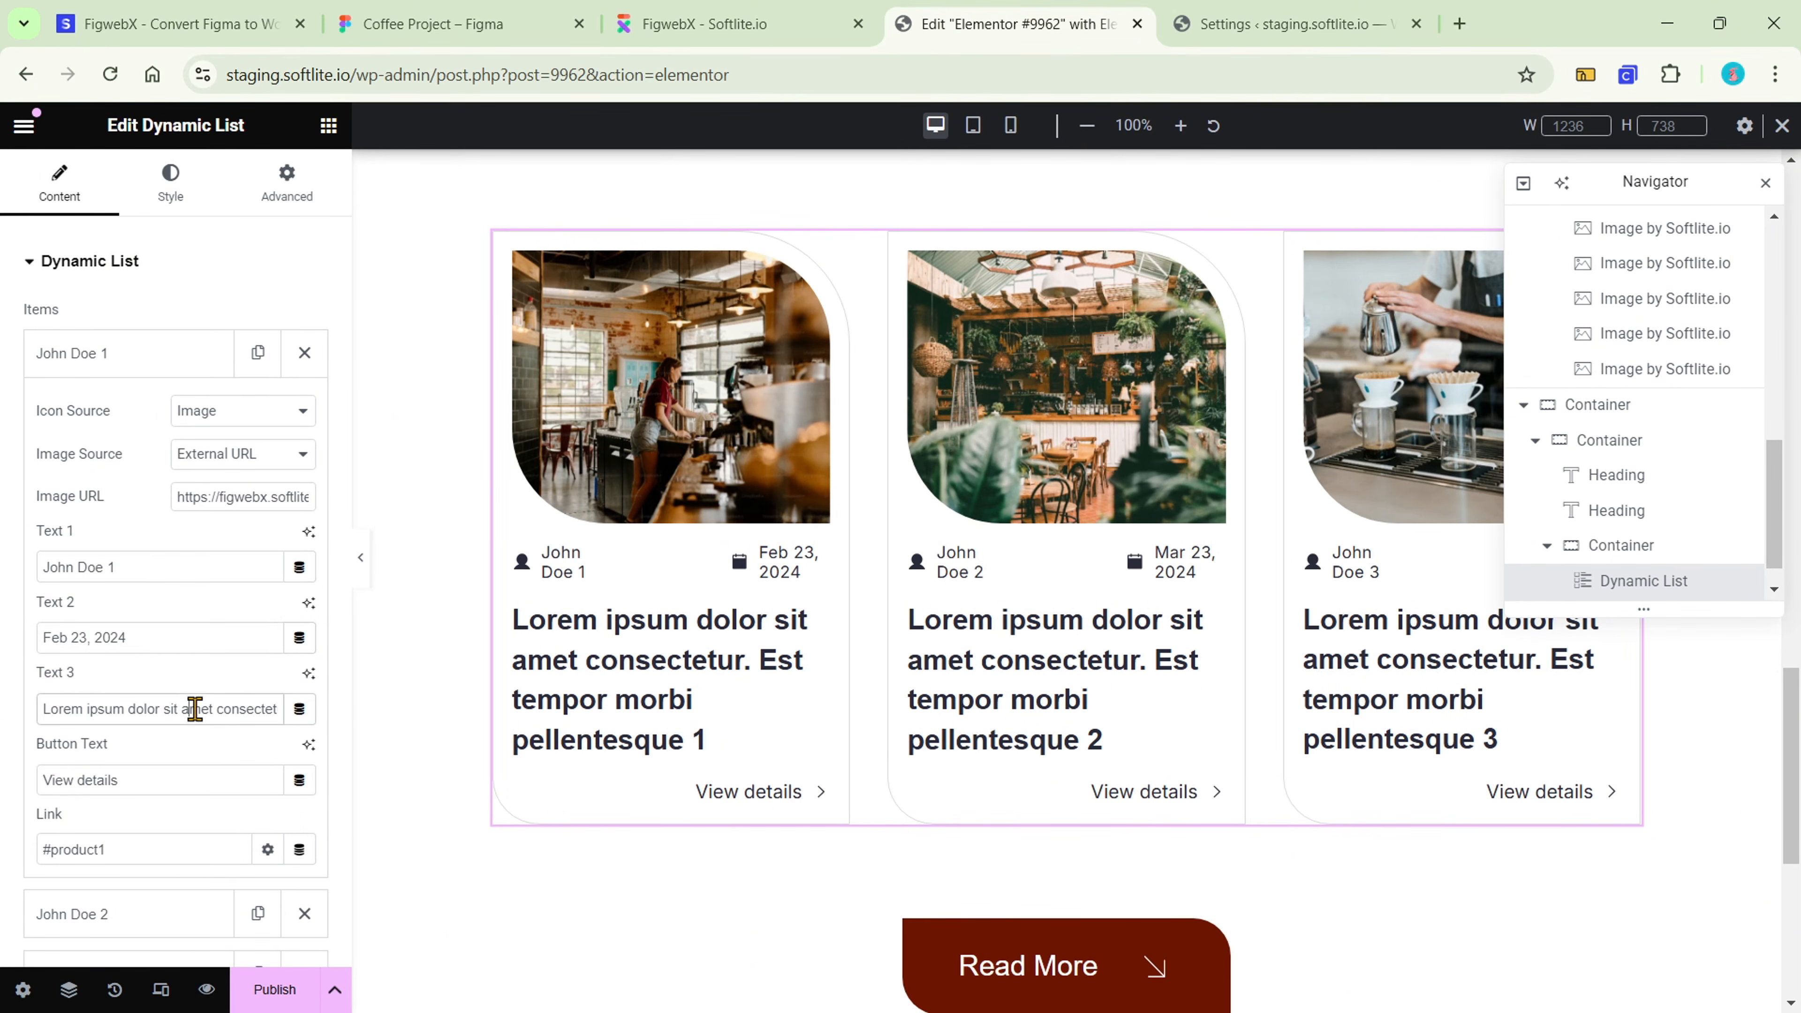
{"action": "scroll", "coordinate": [189, 716], "scroll_direction": "down", "scroll_amount": 3}
{"action": "left_click", "coordinate": [210, 593]}
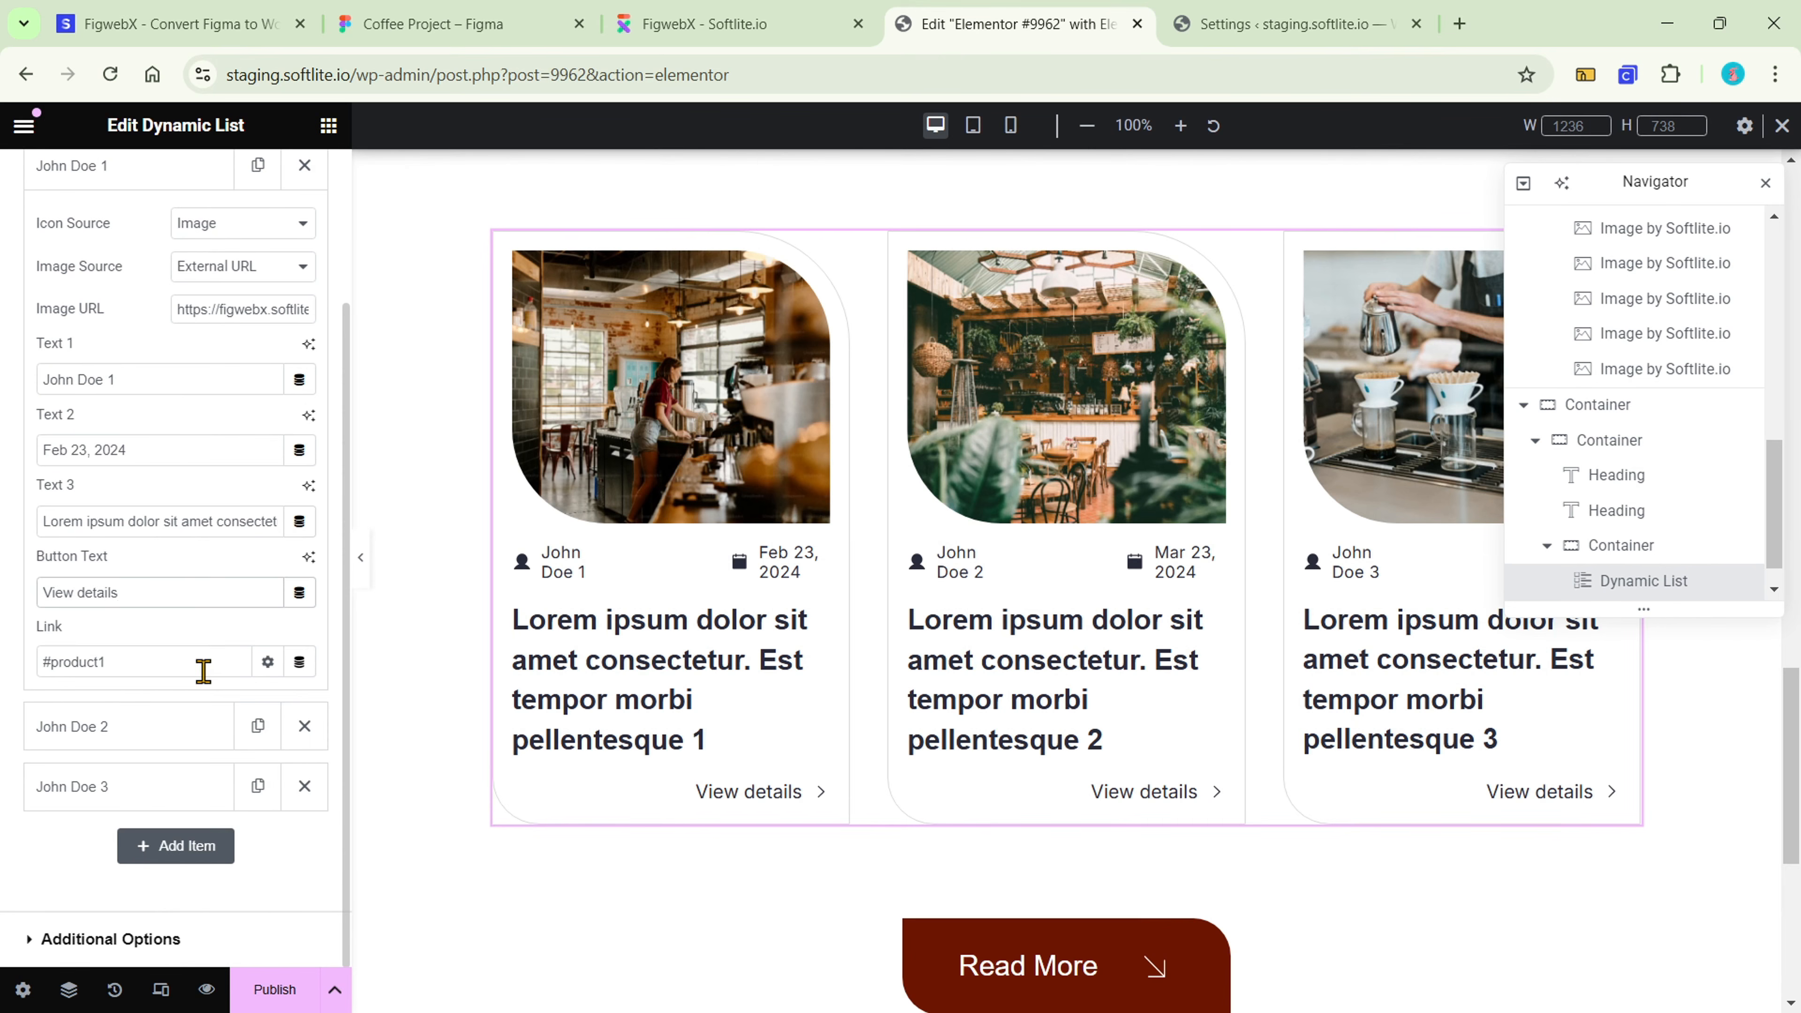
{"action": "left_click", "coordinate": [171, 725]}
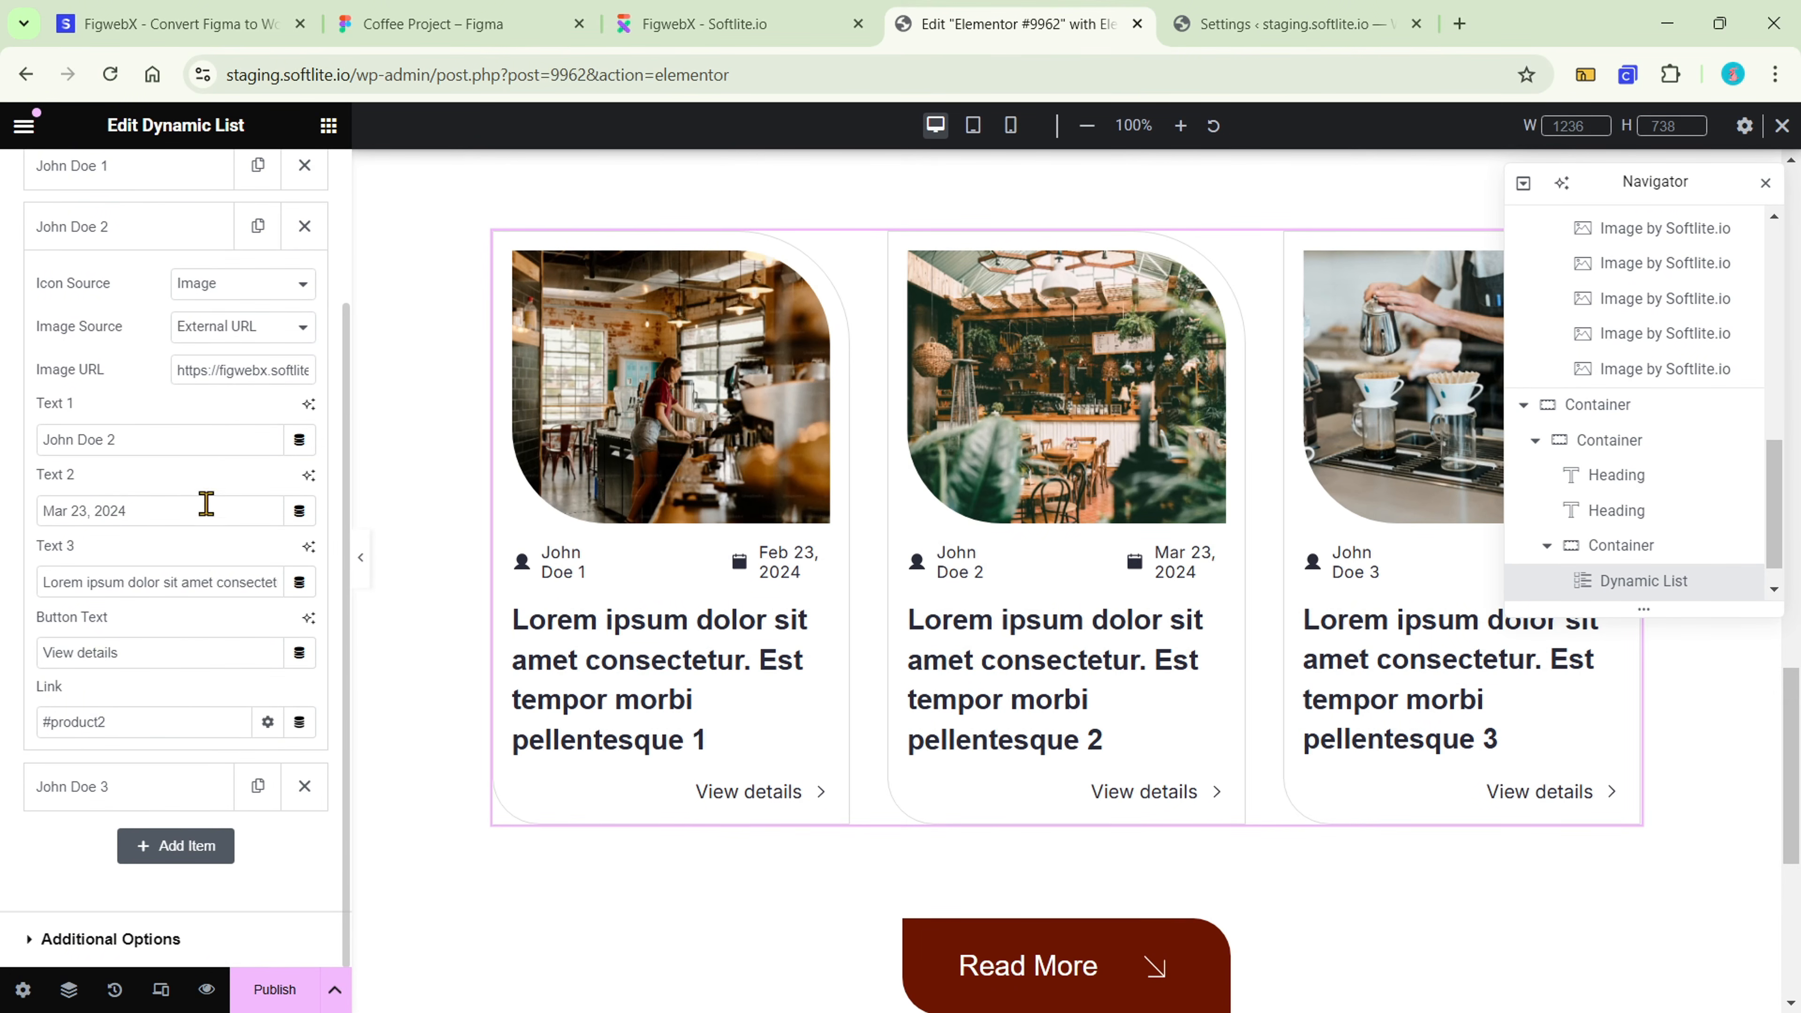
{"action": "left_click", "coordinate": [171, 787]}
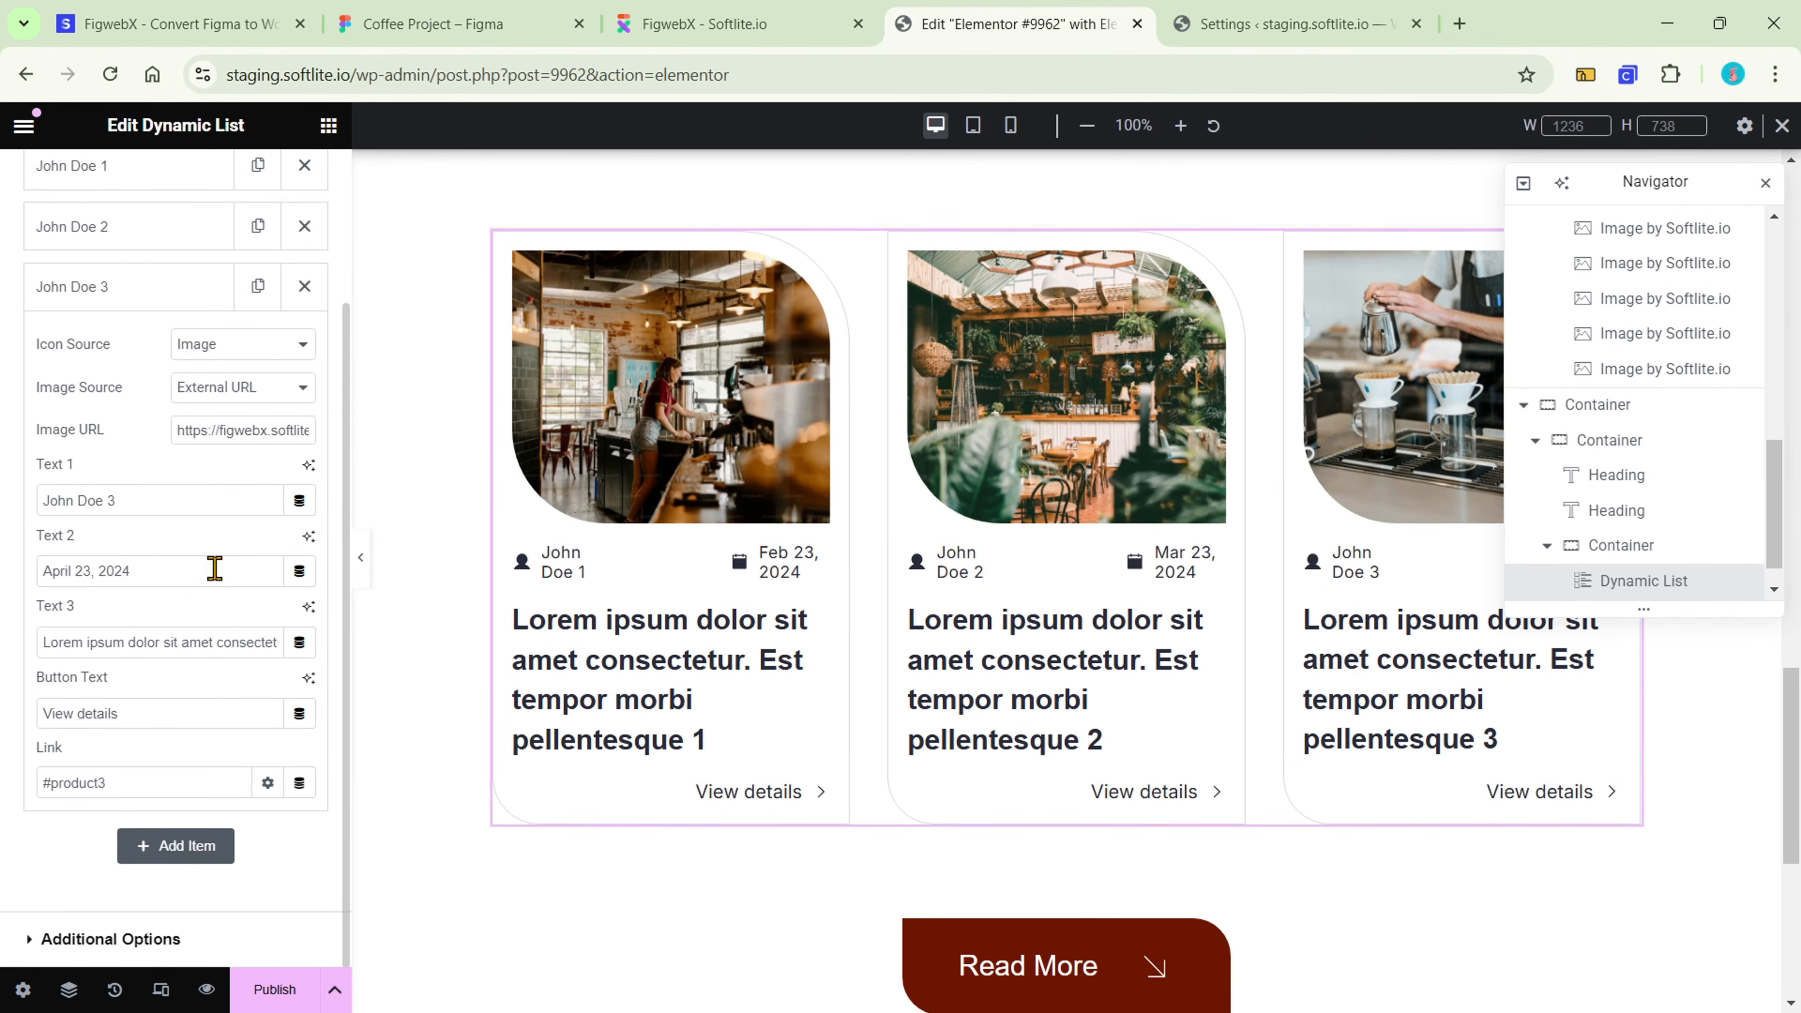
- Enable the slider for the Dynamic List and set Slides to Show to 3
{"action": "left_click", "coordinate": [69, 939]}
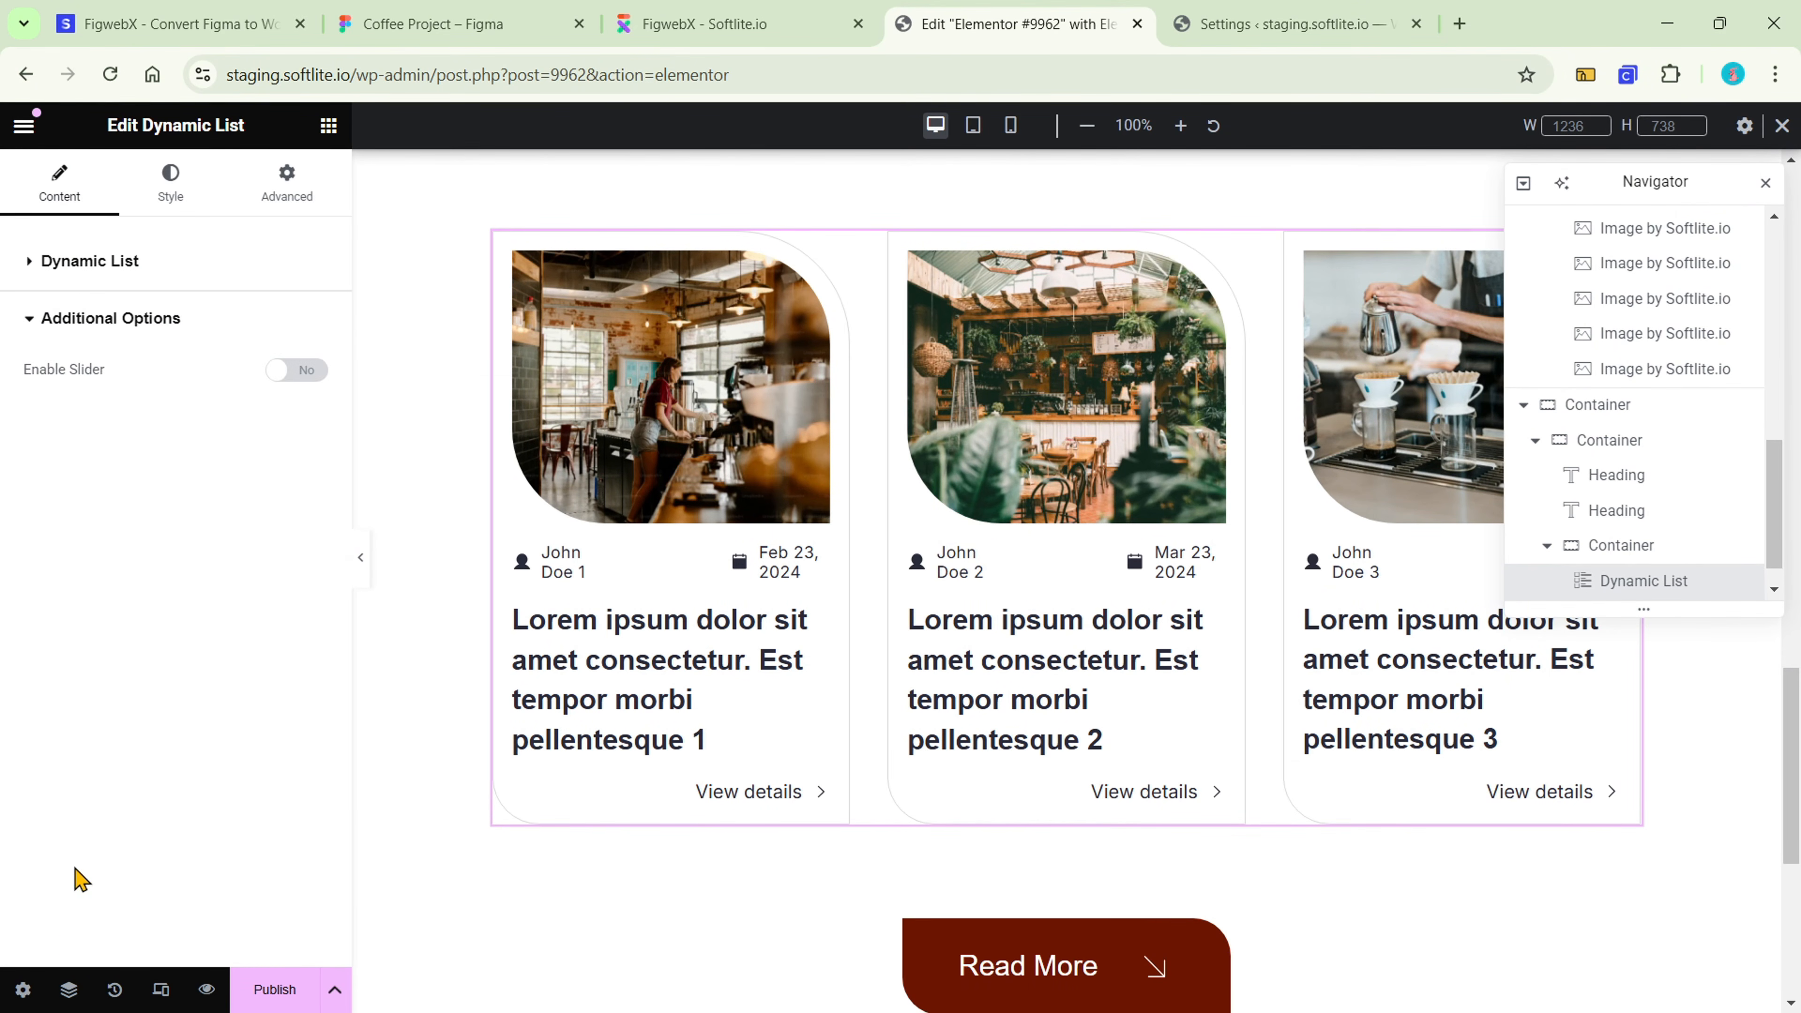
{"action": "left_click", "coordinate": [305, 371]}
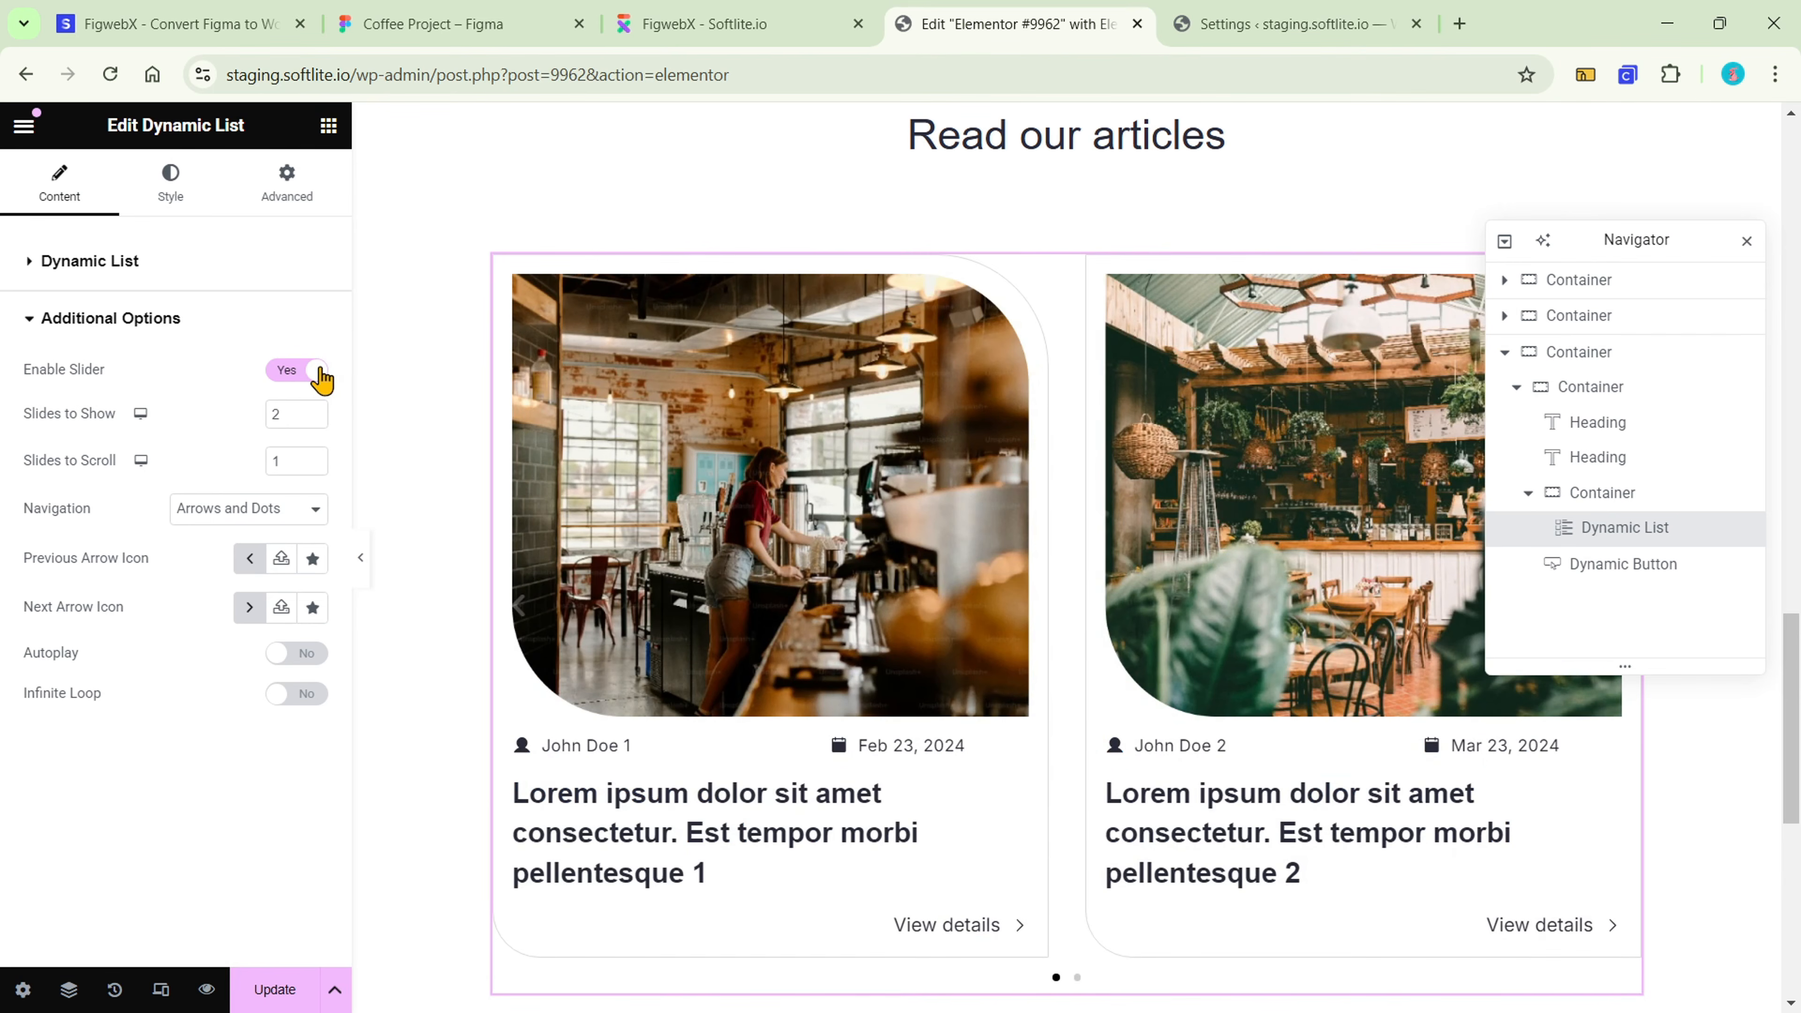
{"action": "left_click", "coordinate": [313, 410]}
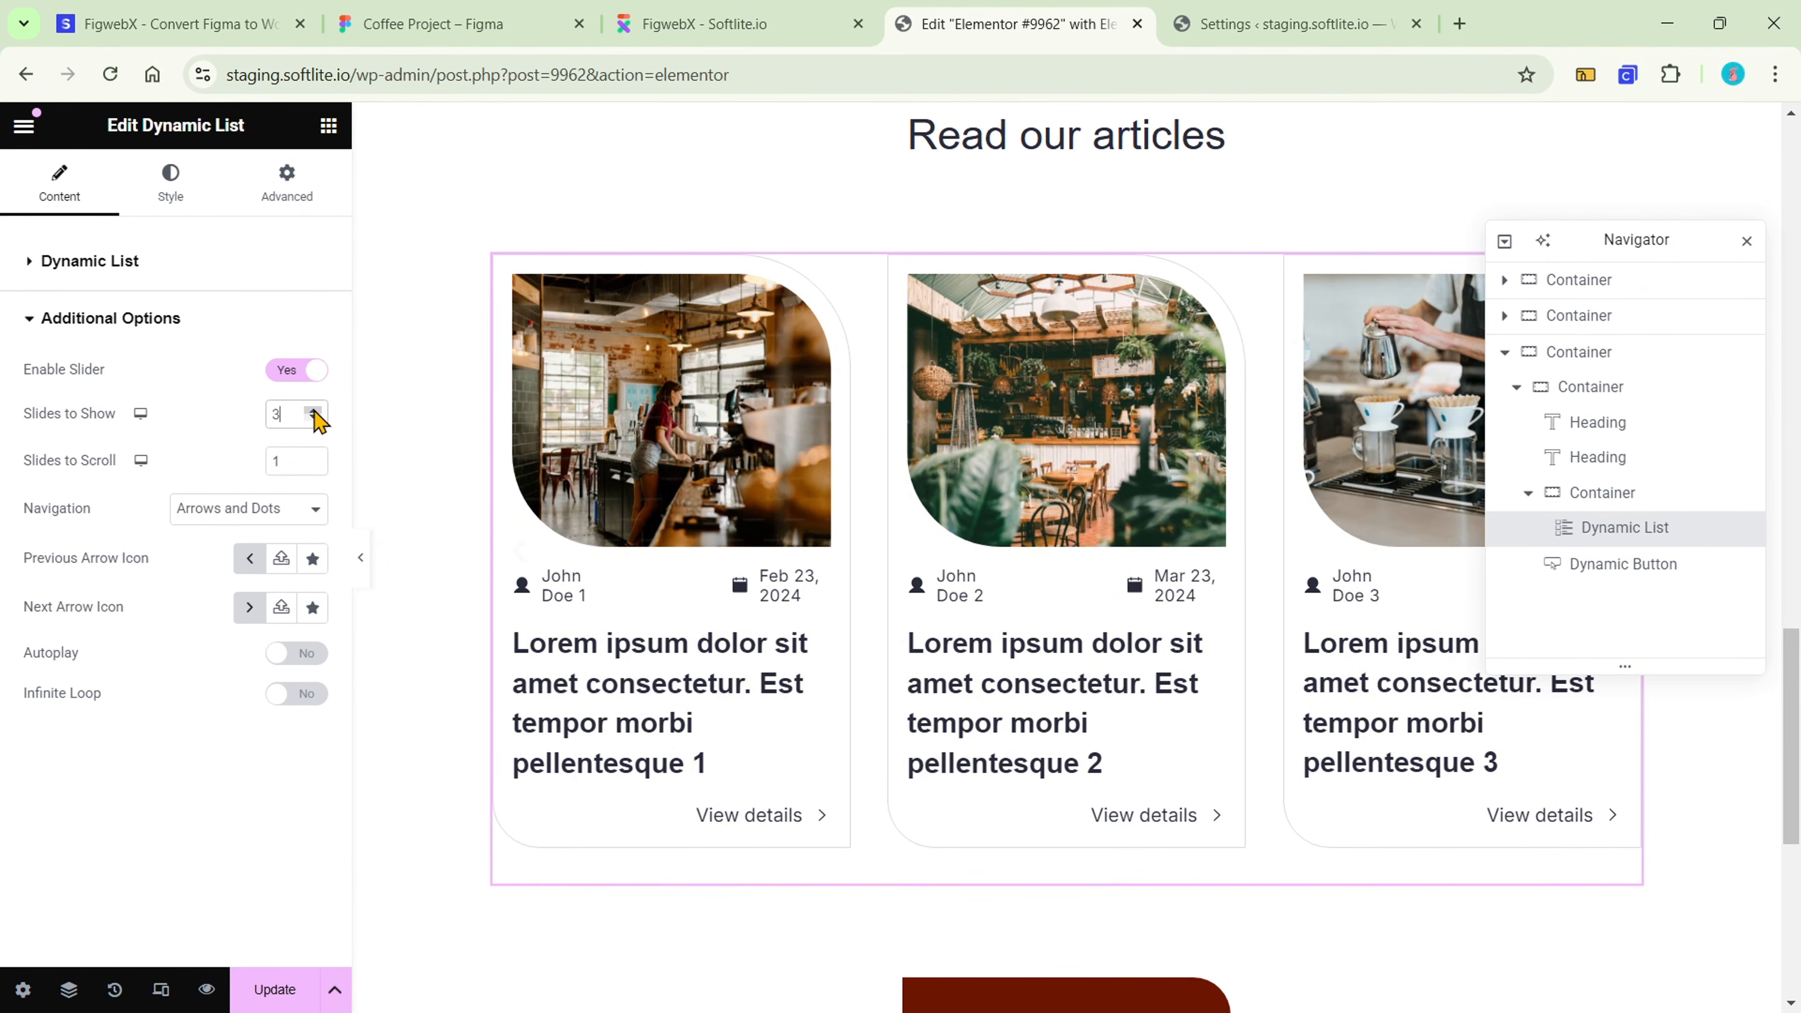
- Duplicate the second and first Dynamic List items and reorder the article cards as 2, 1, 3, 1, 2
{"action": "left_click", "coordinate": [183, 277]}
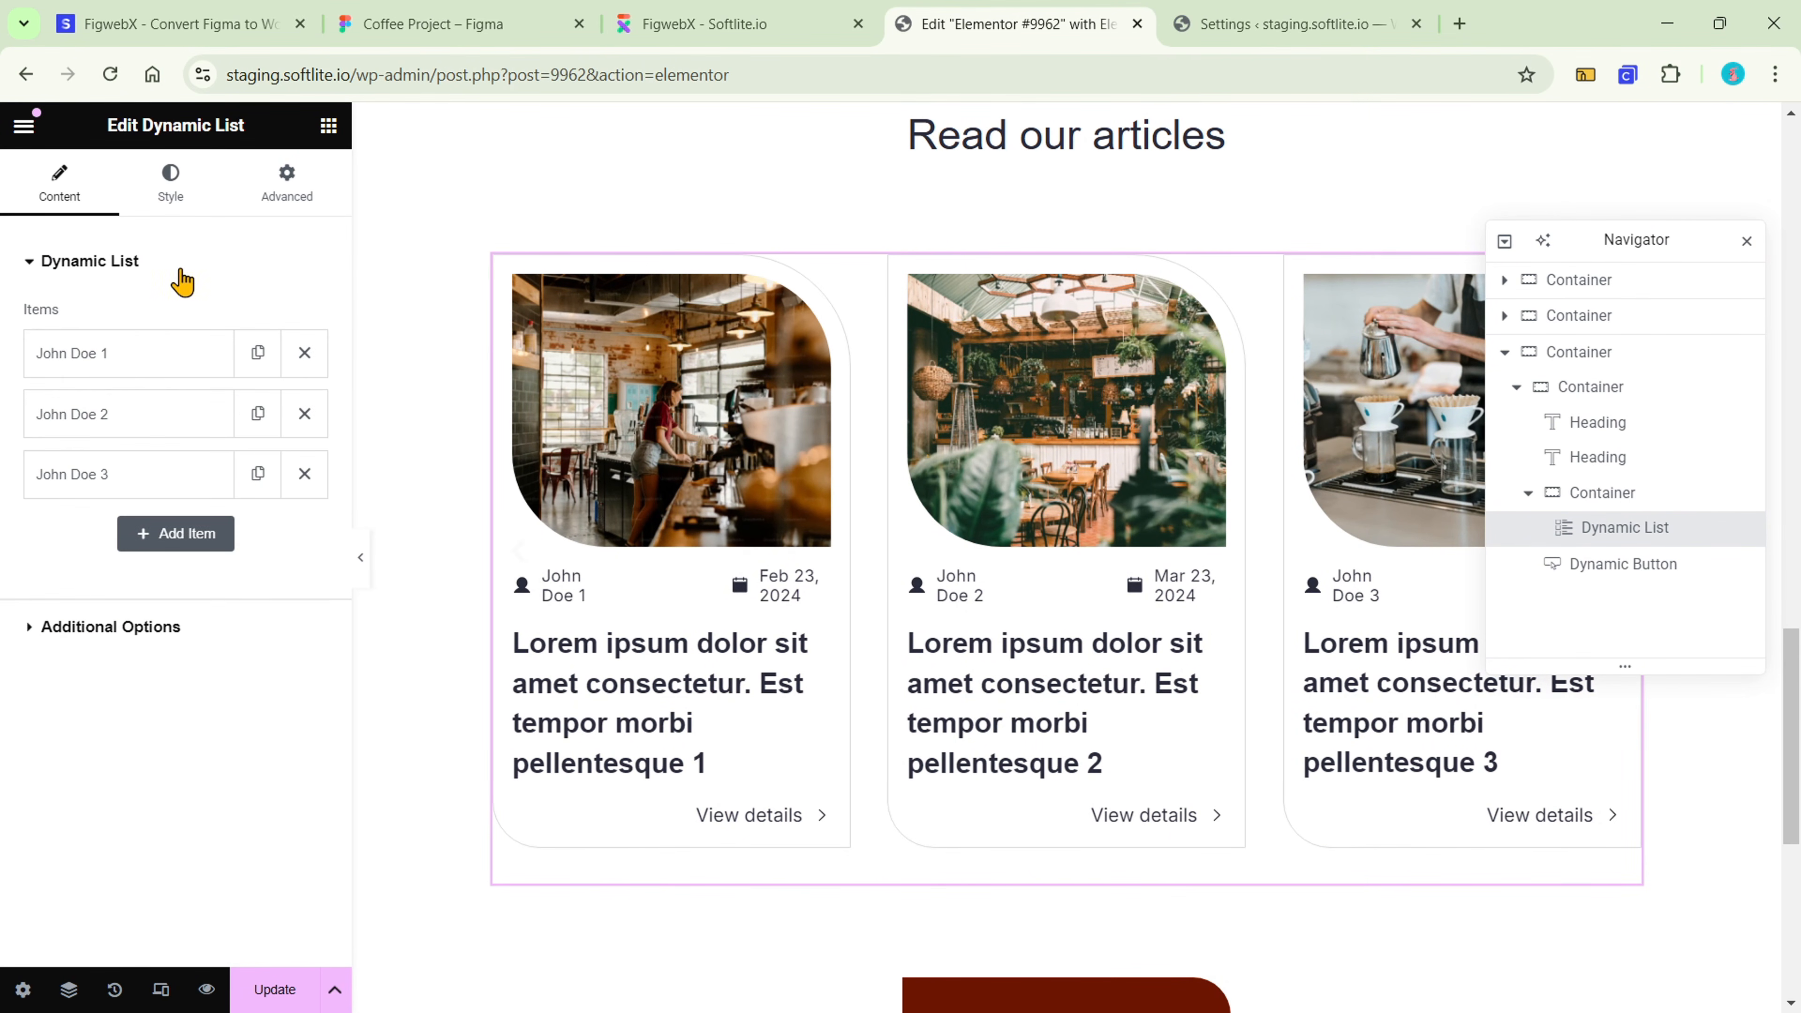
{"action": "left_click", "coordinate": [257, 419]}
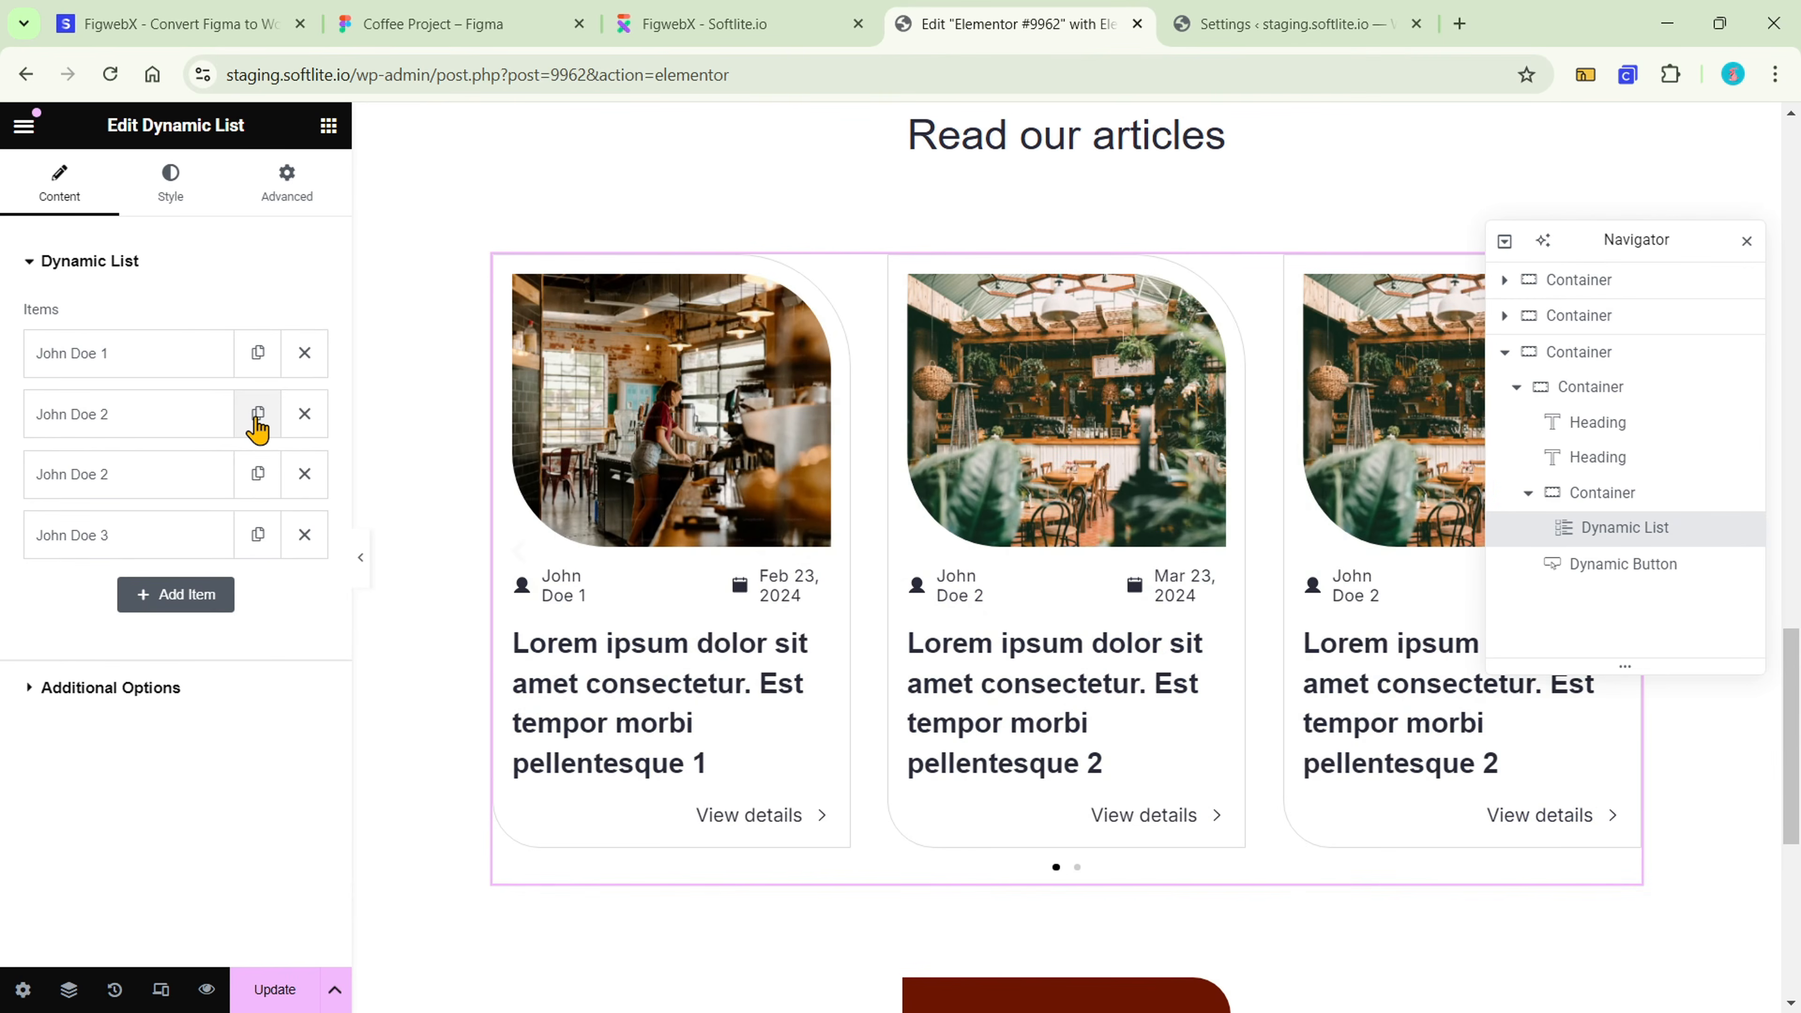
{"action": "left_click", "coordinate": [257, 353]}
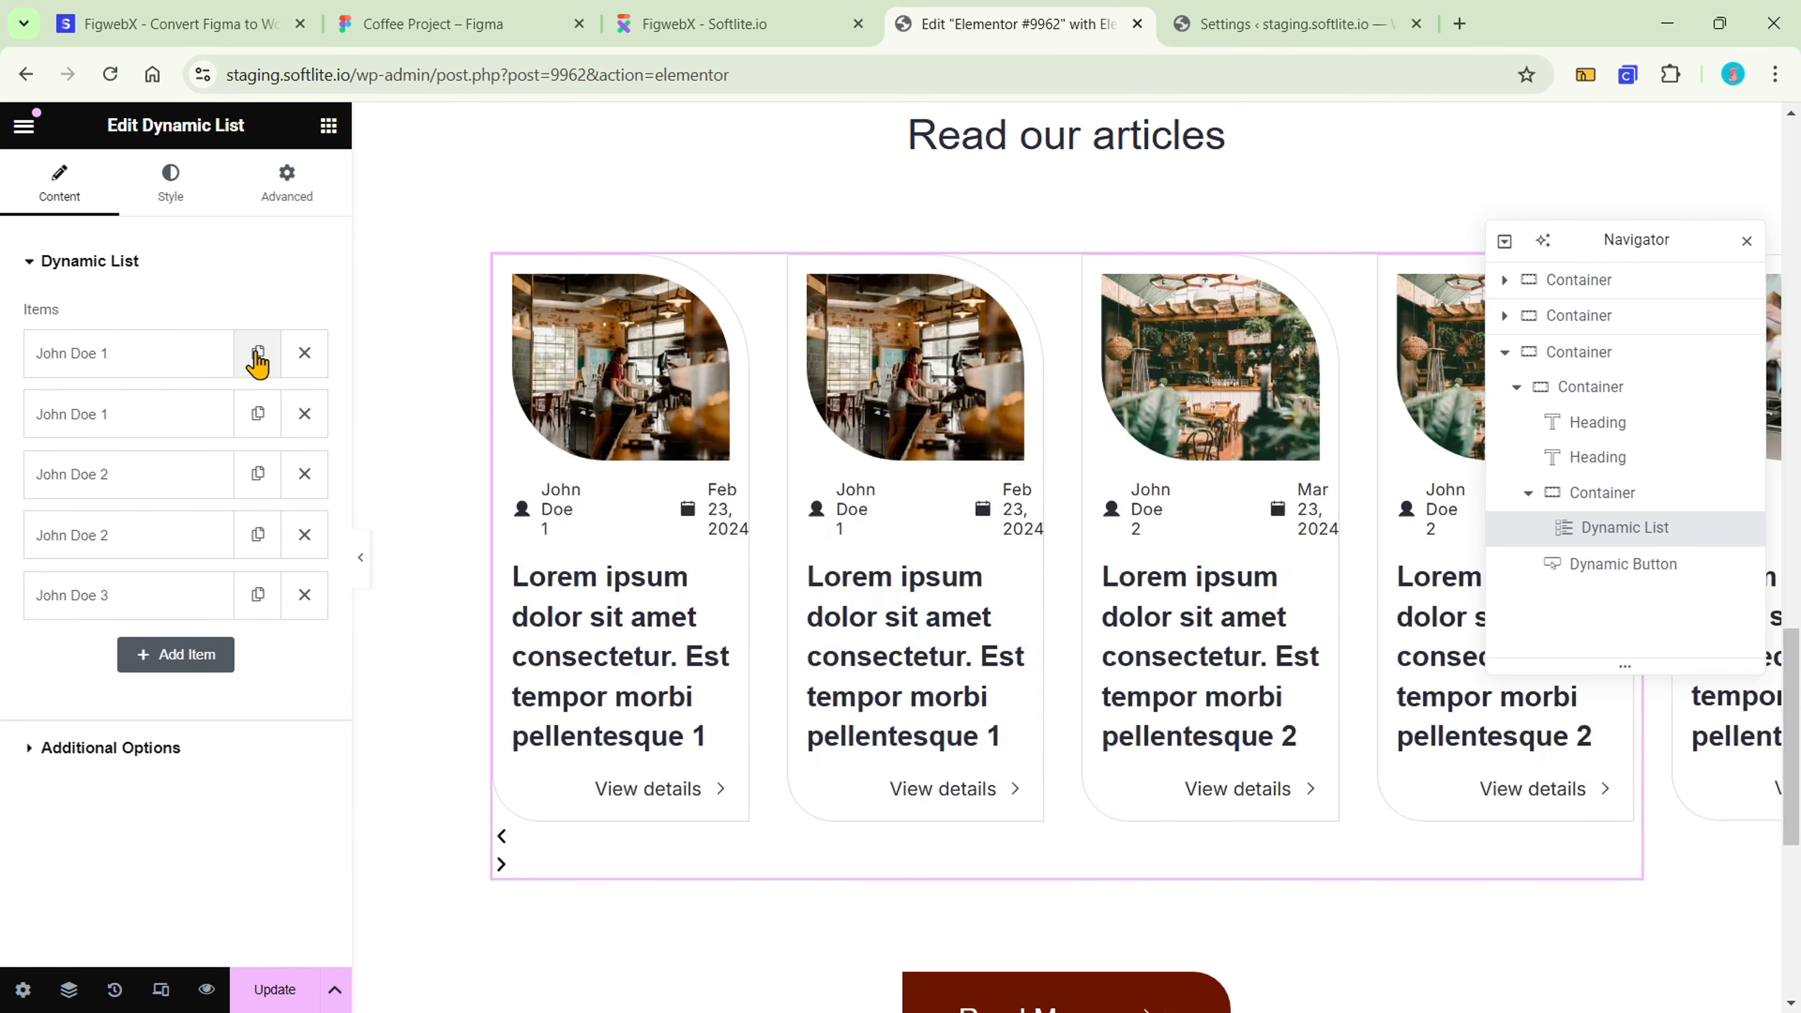
{"action": "left_click_drag", "start_coordinate": [129, 604], "coordinate": [144, 416]}
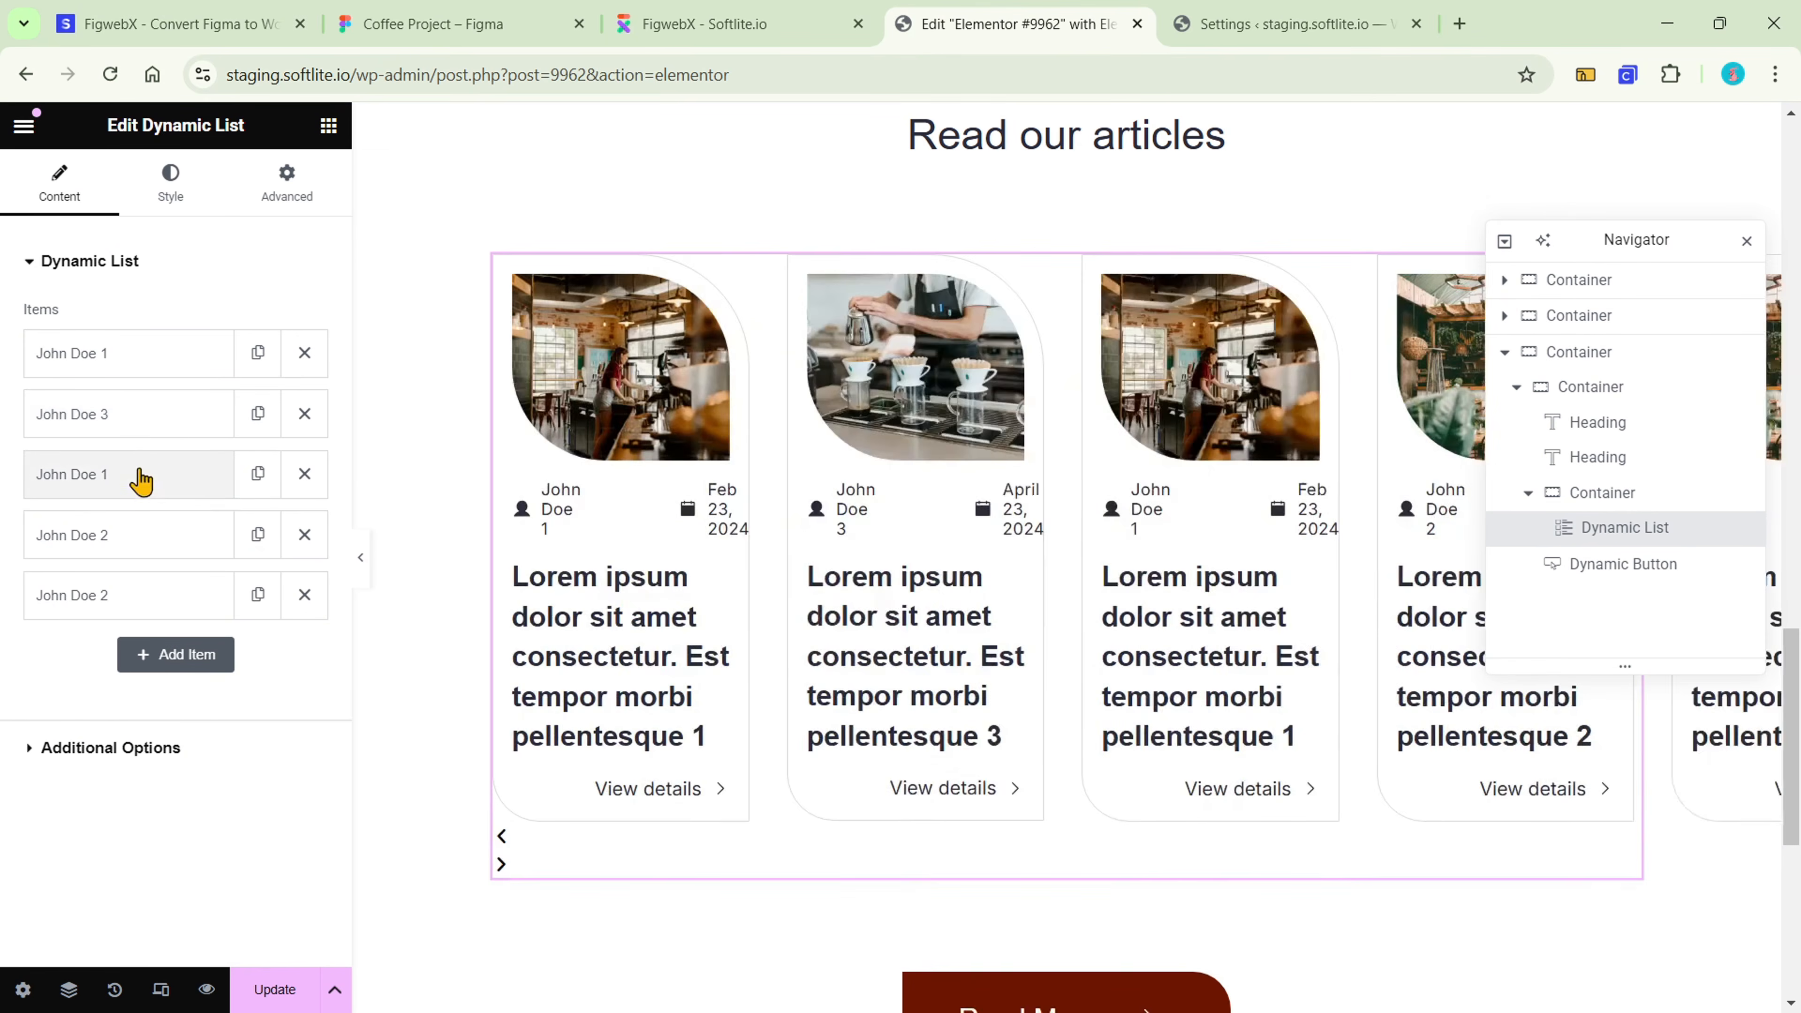
{"action": "left_click_drag", "start_coordinate": [133, 547], "coordinate": [168, 356]}
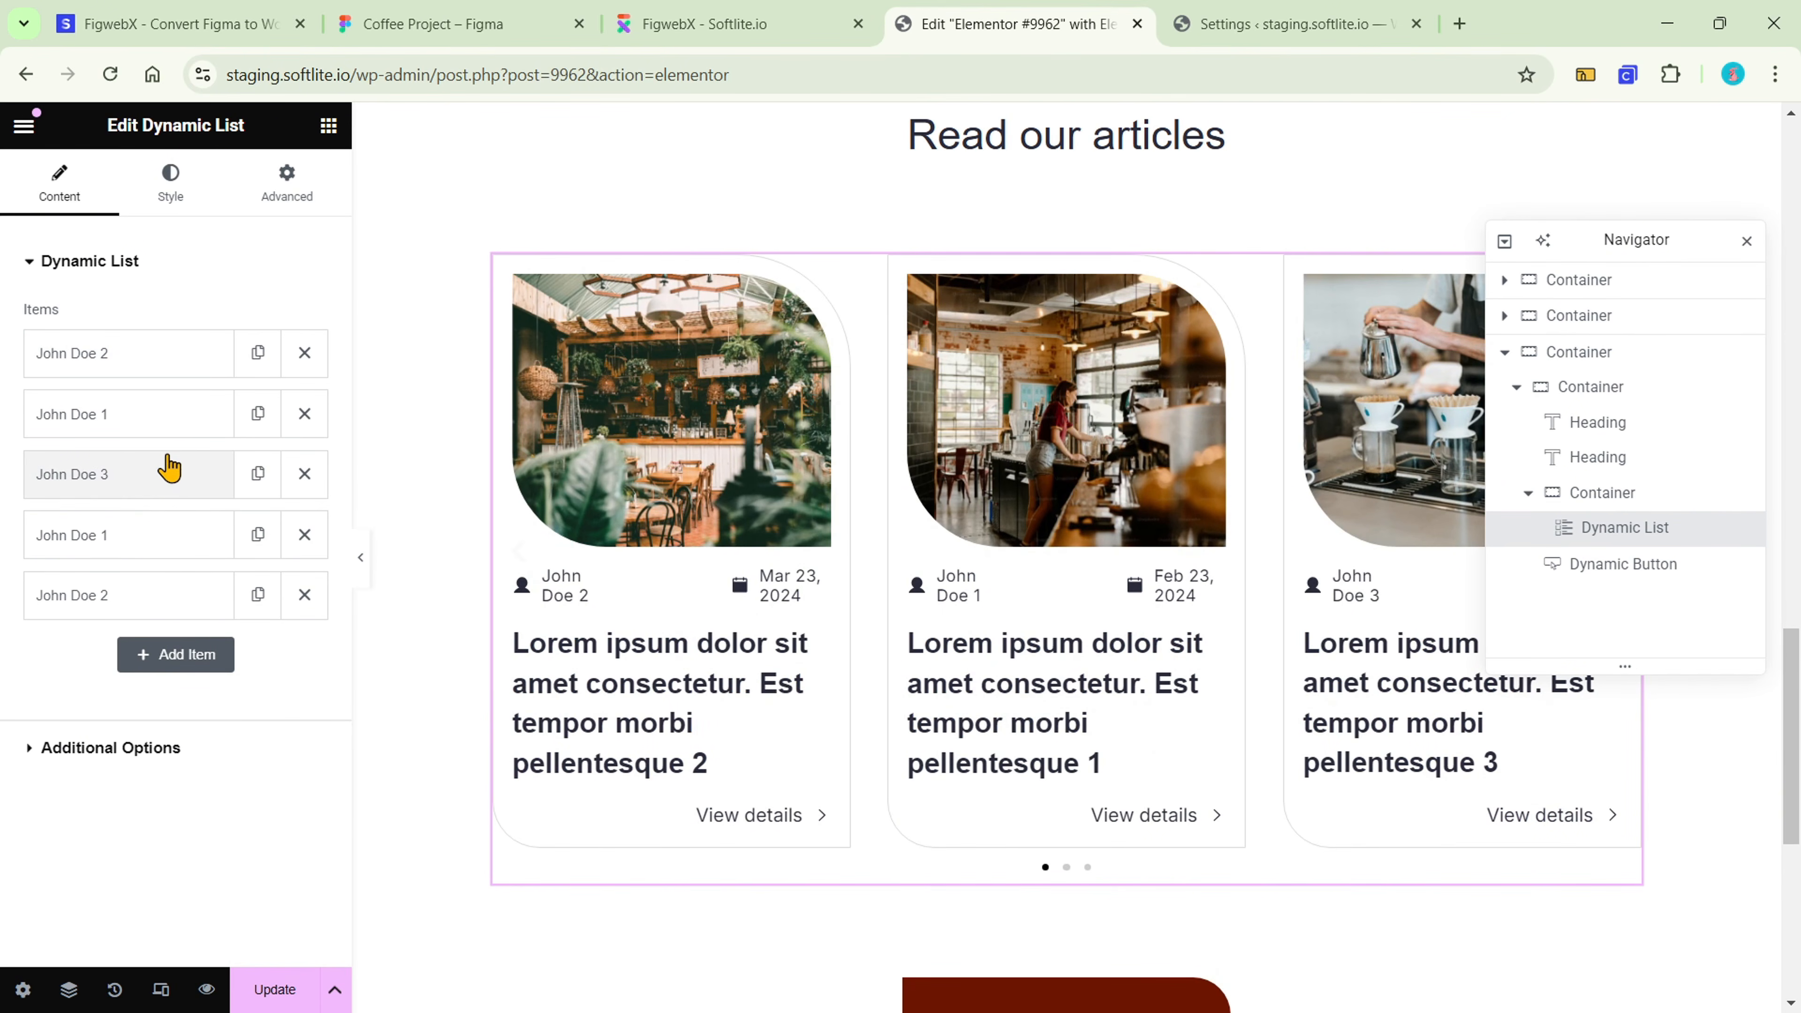
- Turn on Autoplay and Infinite Loop for the Dynamic List slider
{"action": "left_click", "coordinate": [155, 749]}
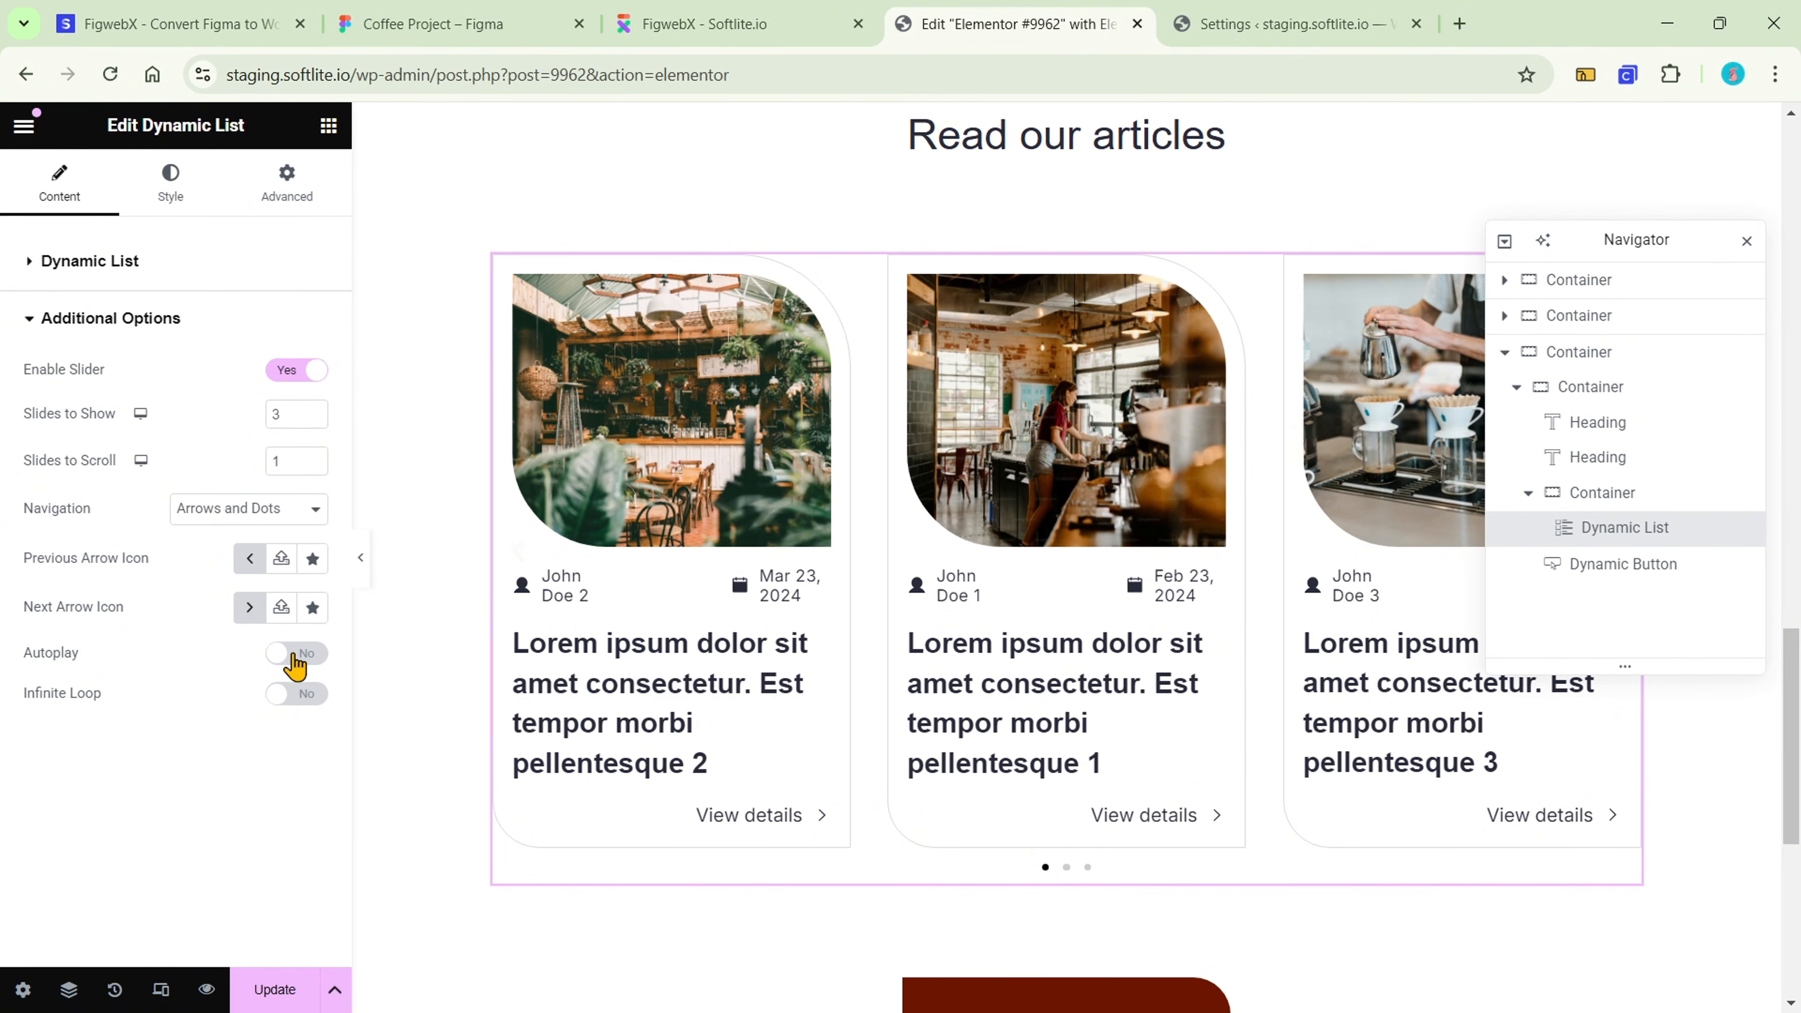
{"action": "left_click", "coordinate": [296, 654]}
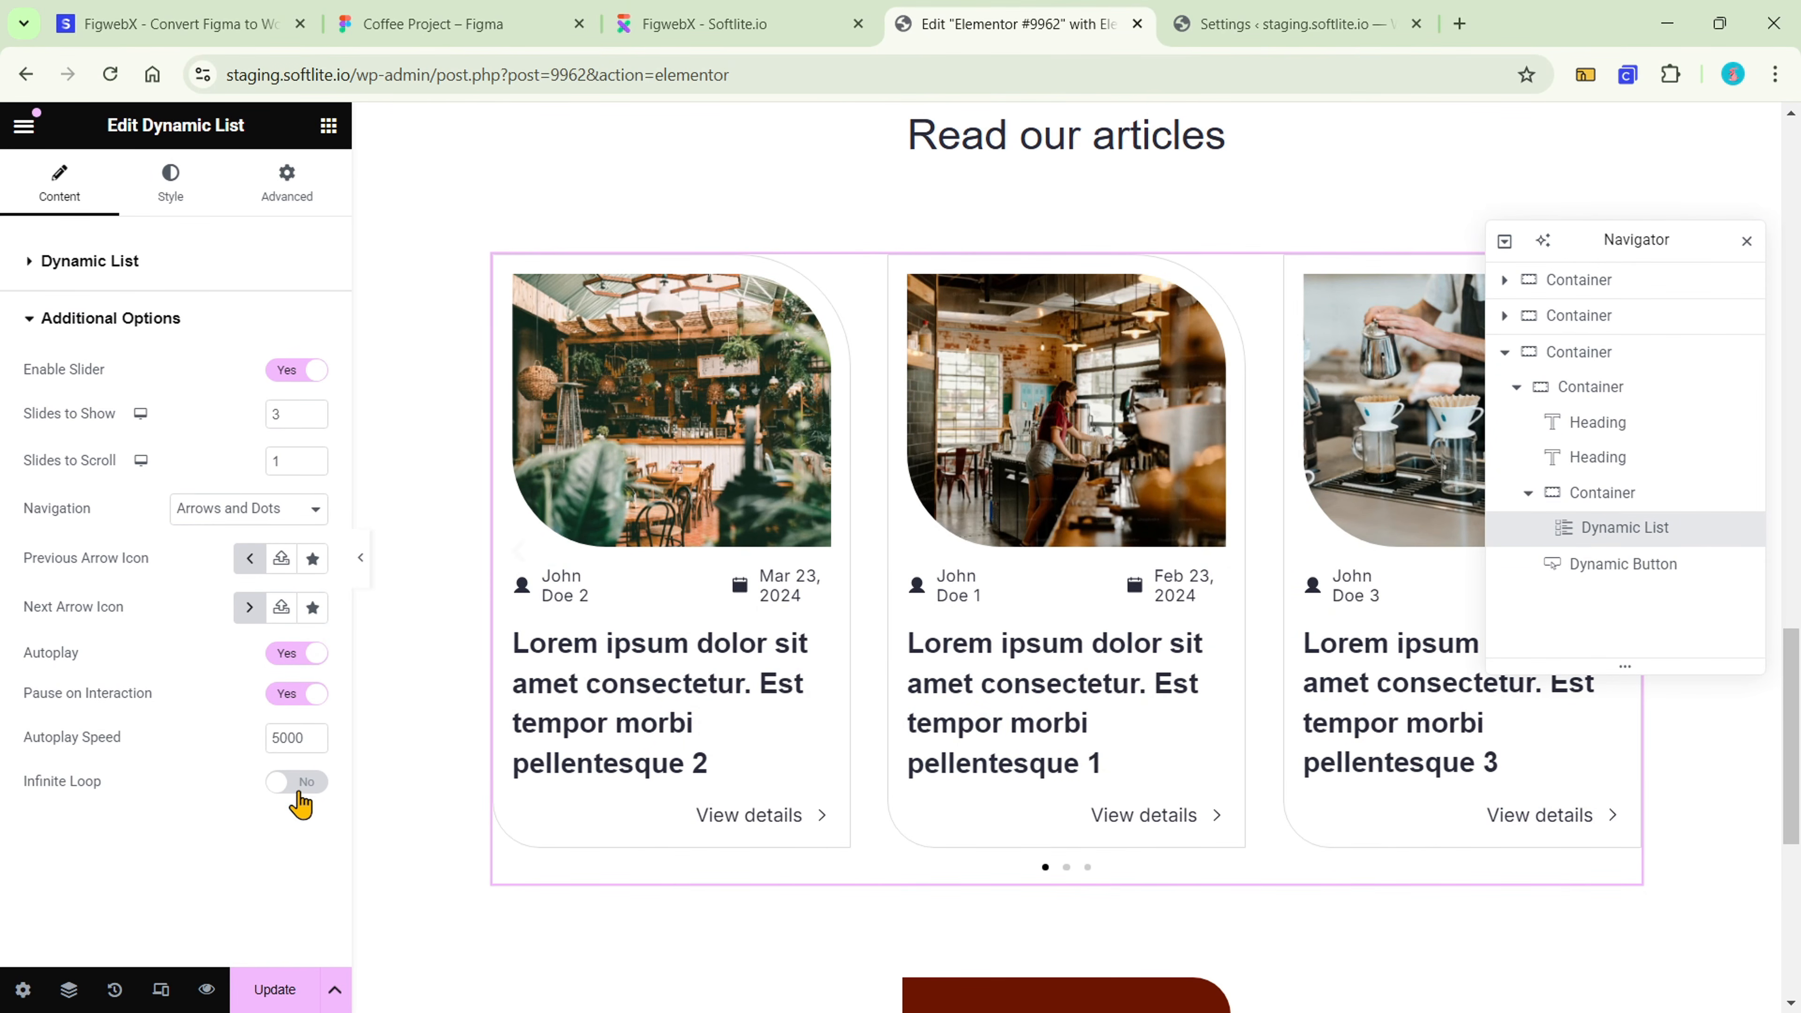
{"action": "left_click", "coordinate": [298, 787]}
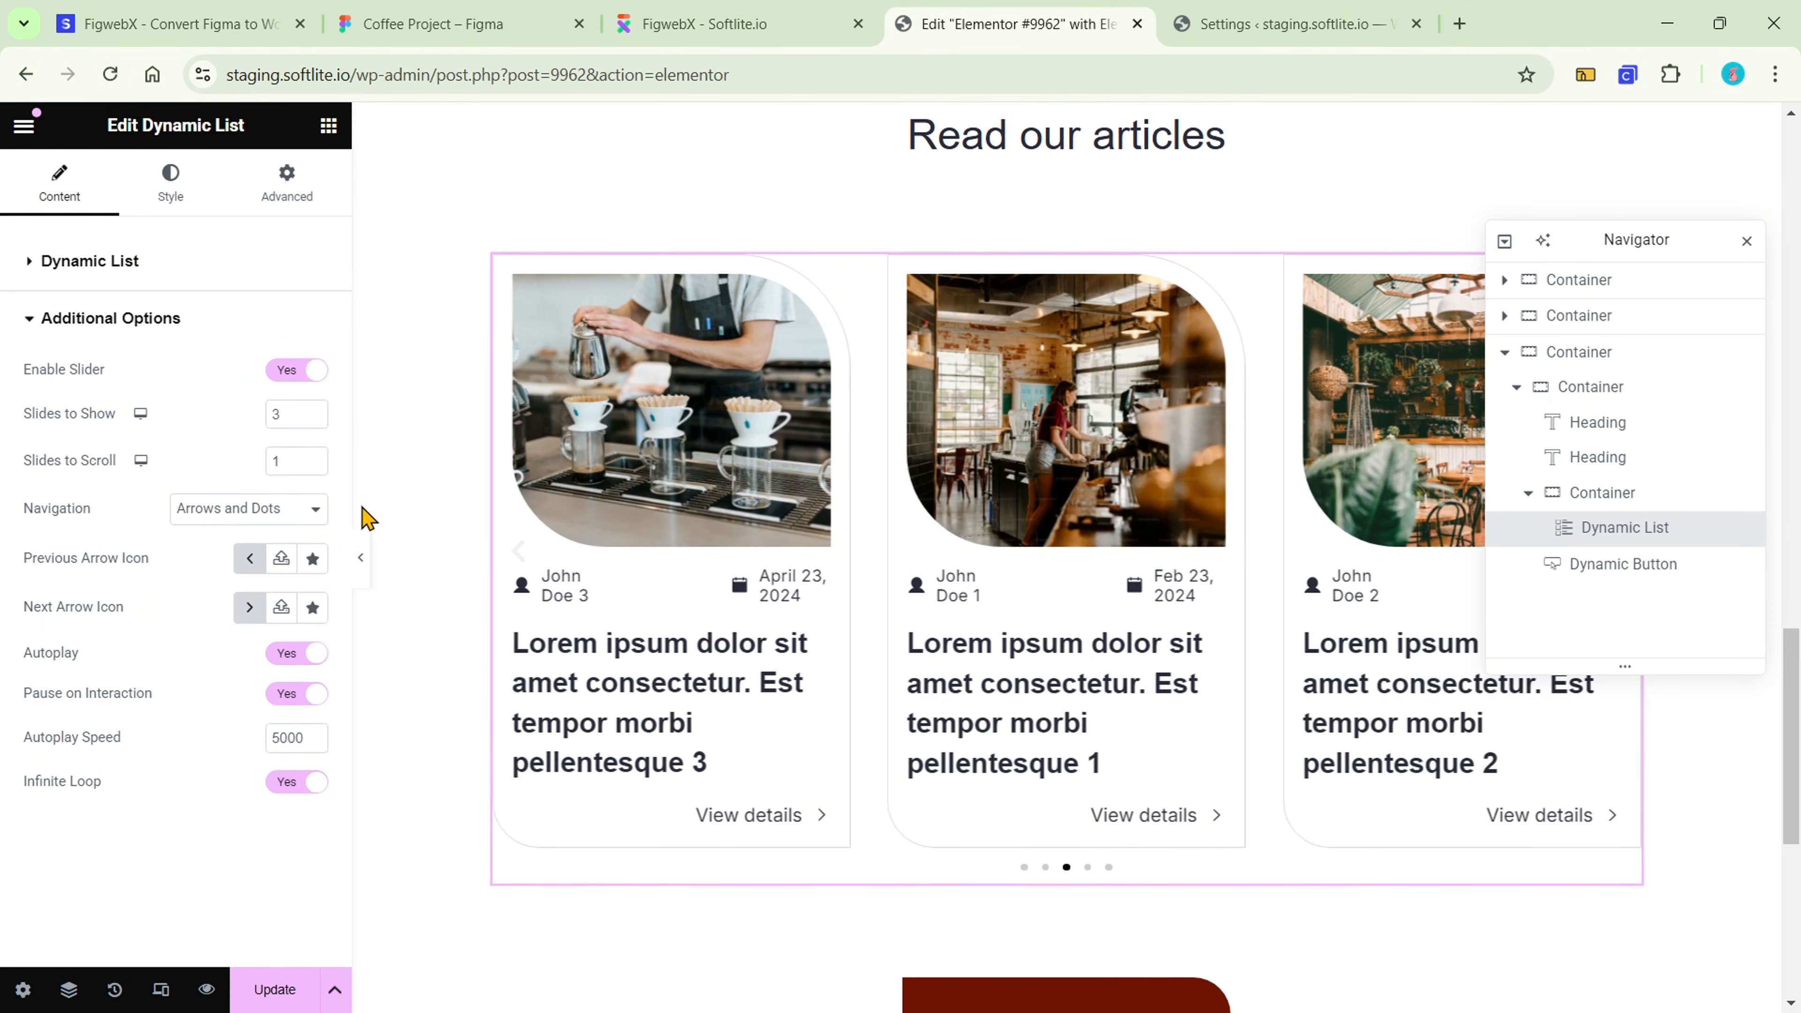
- Try Slides to Show at 4, set it back to 3, and preview the slider with the editing panel collapsed
{"action": "left_click", "coordinate": [313, 411]}
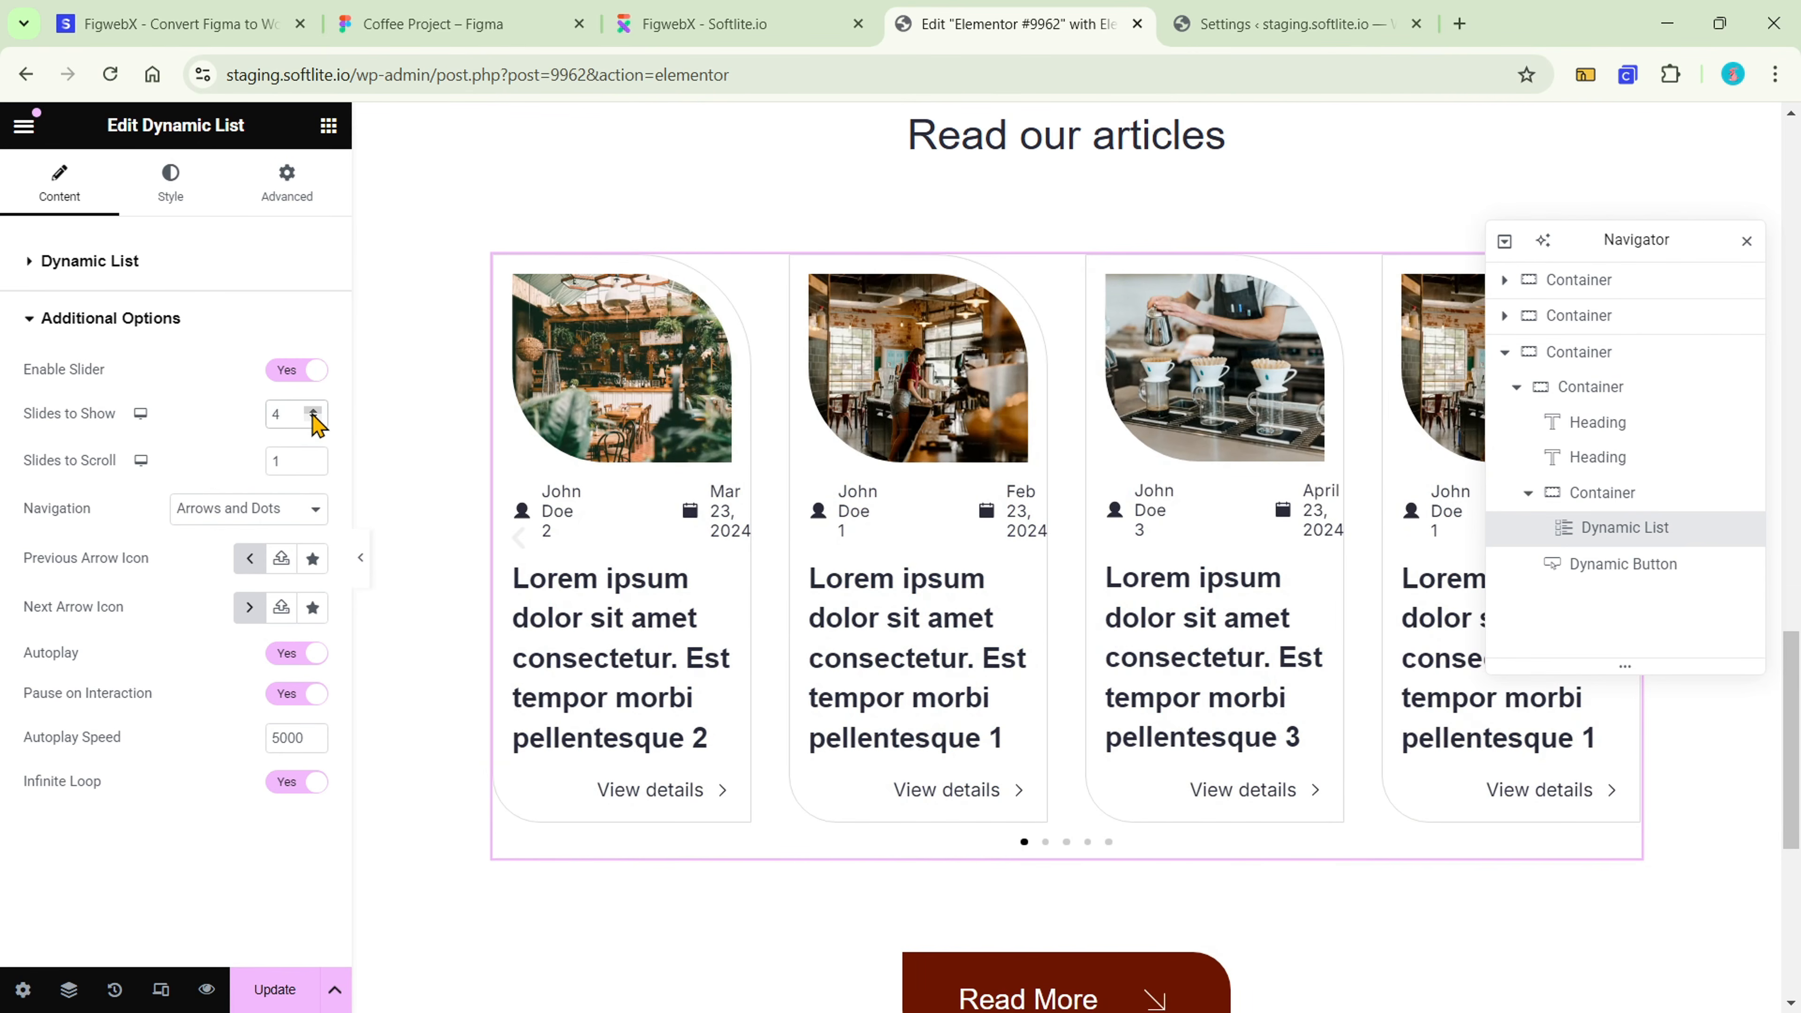
{"action": "left_click", "coordinate": [314, 418]}
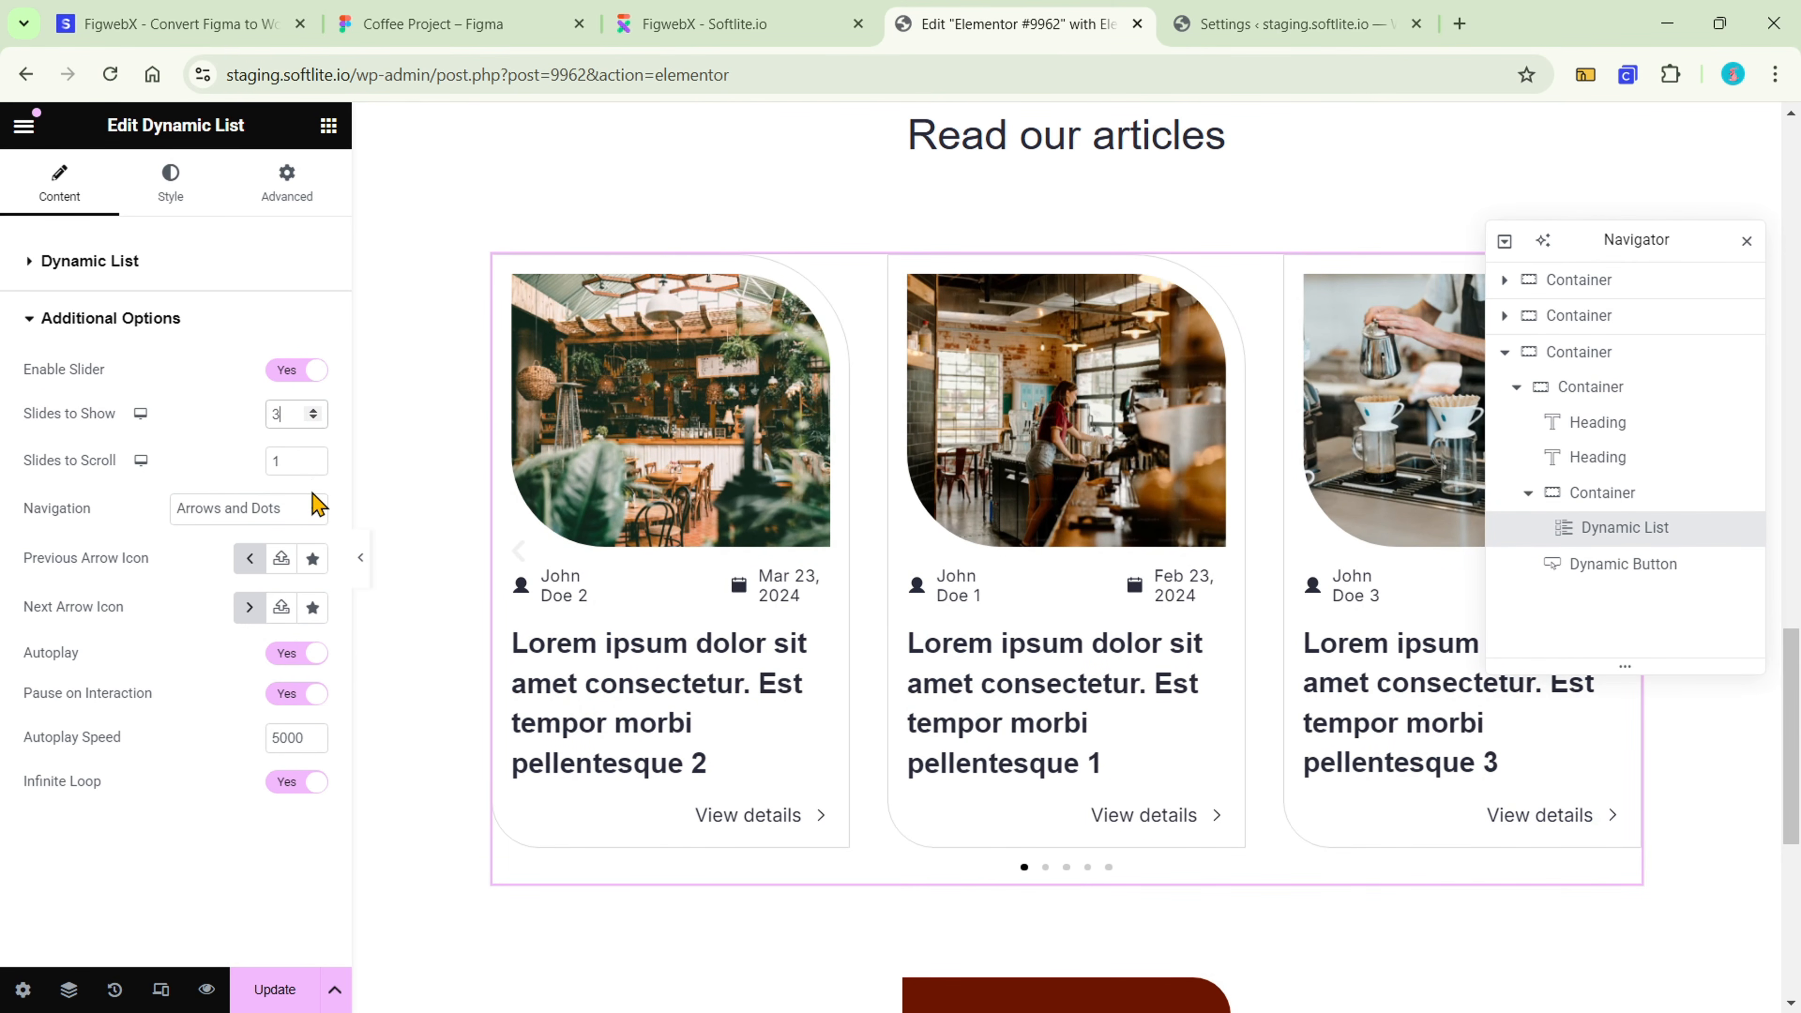
{"action": "left_click", "coordinate": [361, 560]}
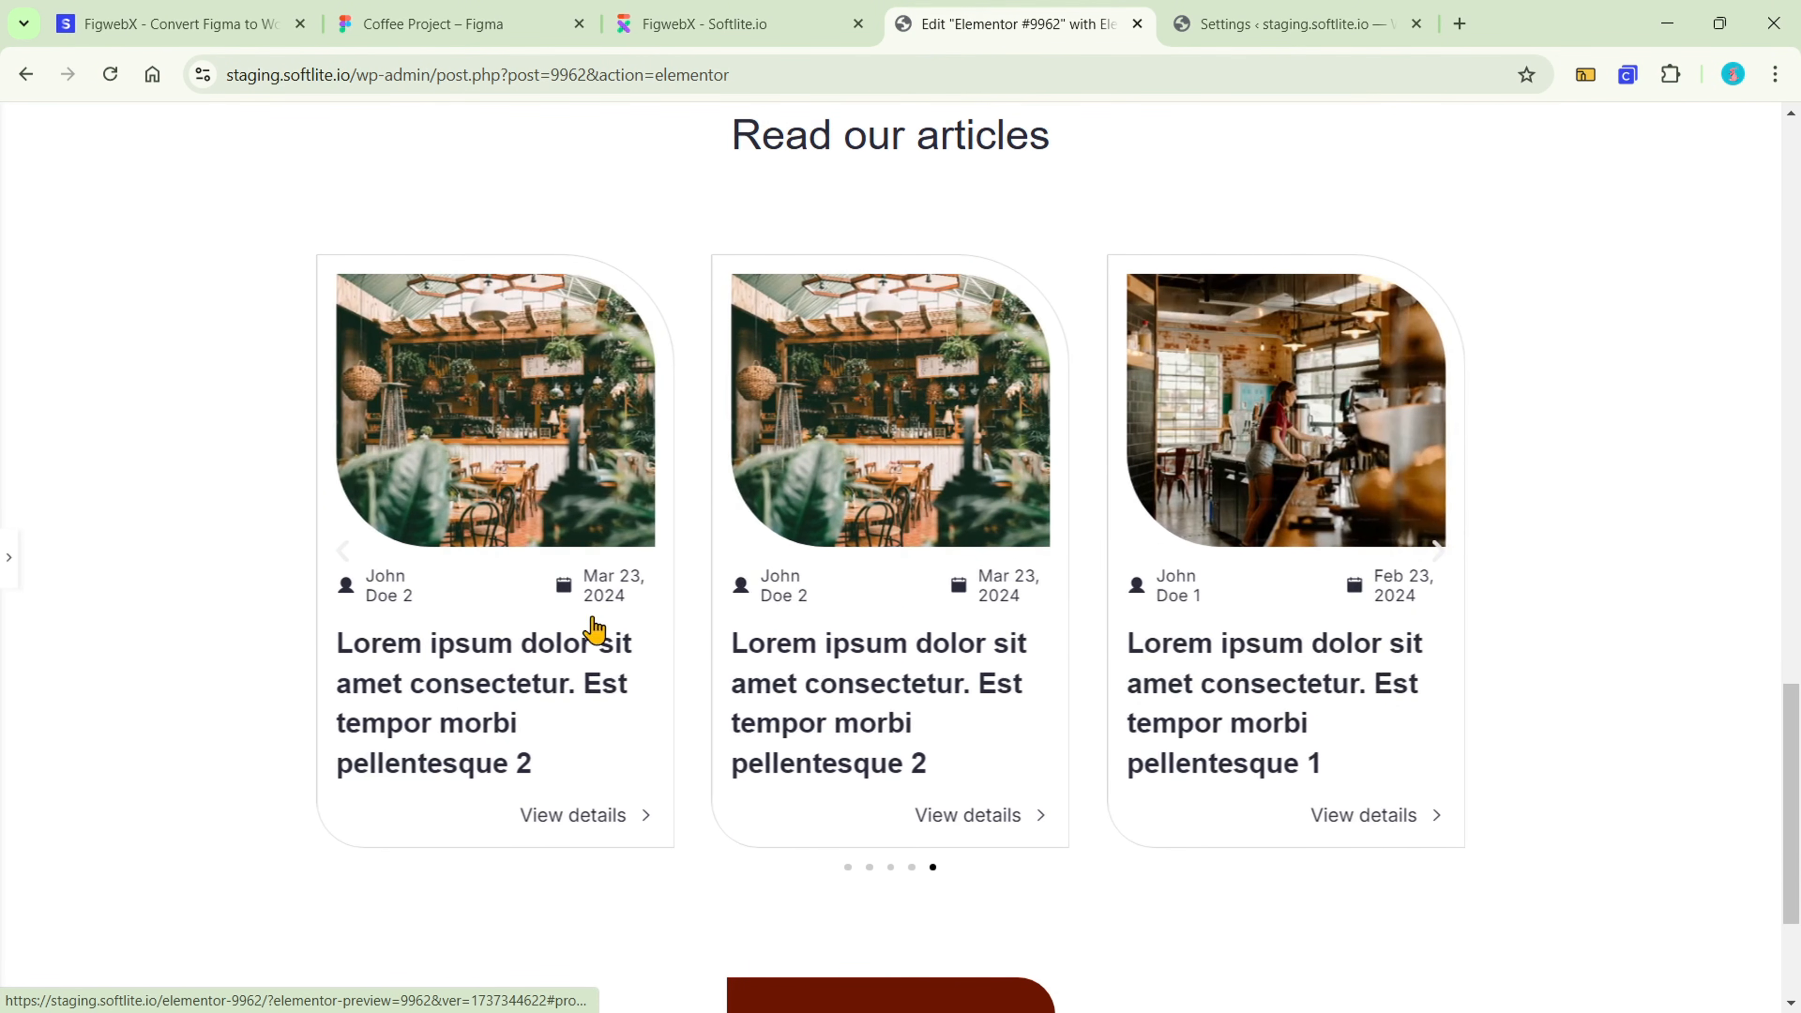
- Restore the editing panel and examine the source settings of the first coffee image in the second Ngopi section
{"action": "left_click", "coordinate": [8, 576]}
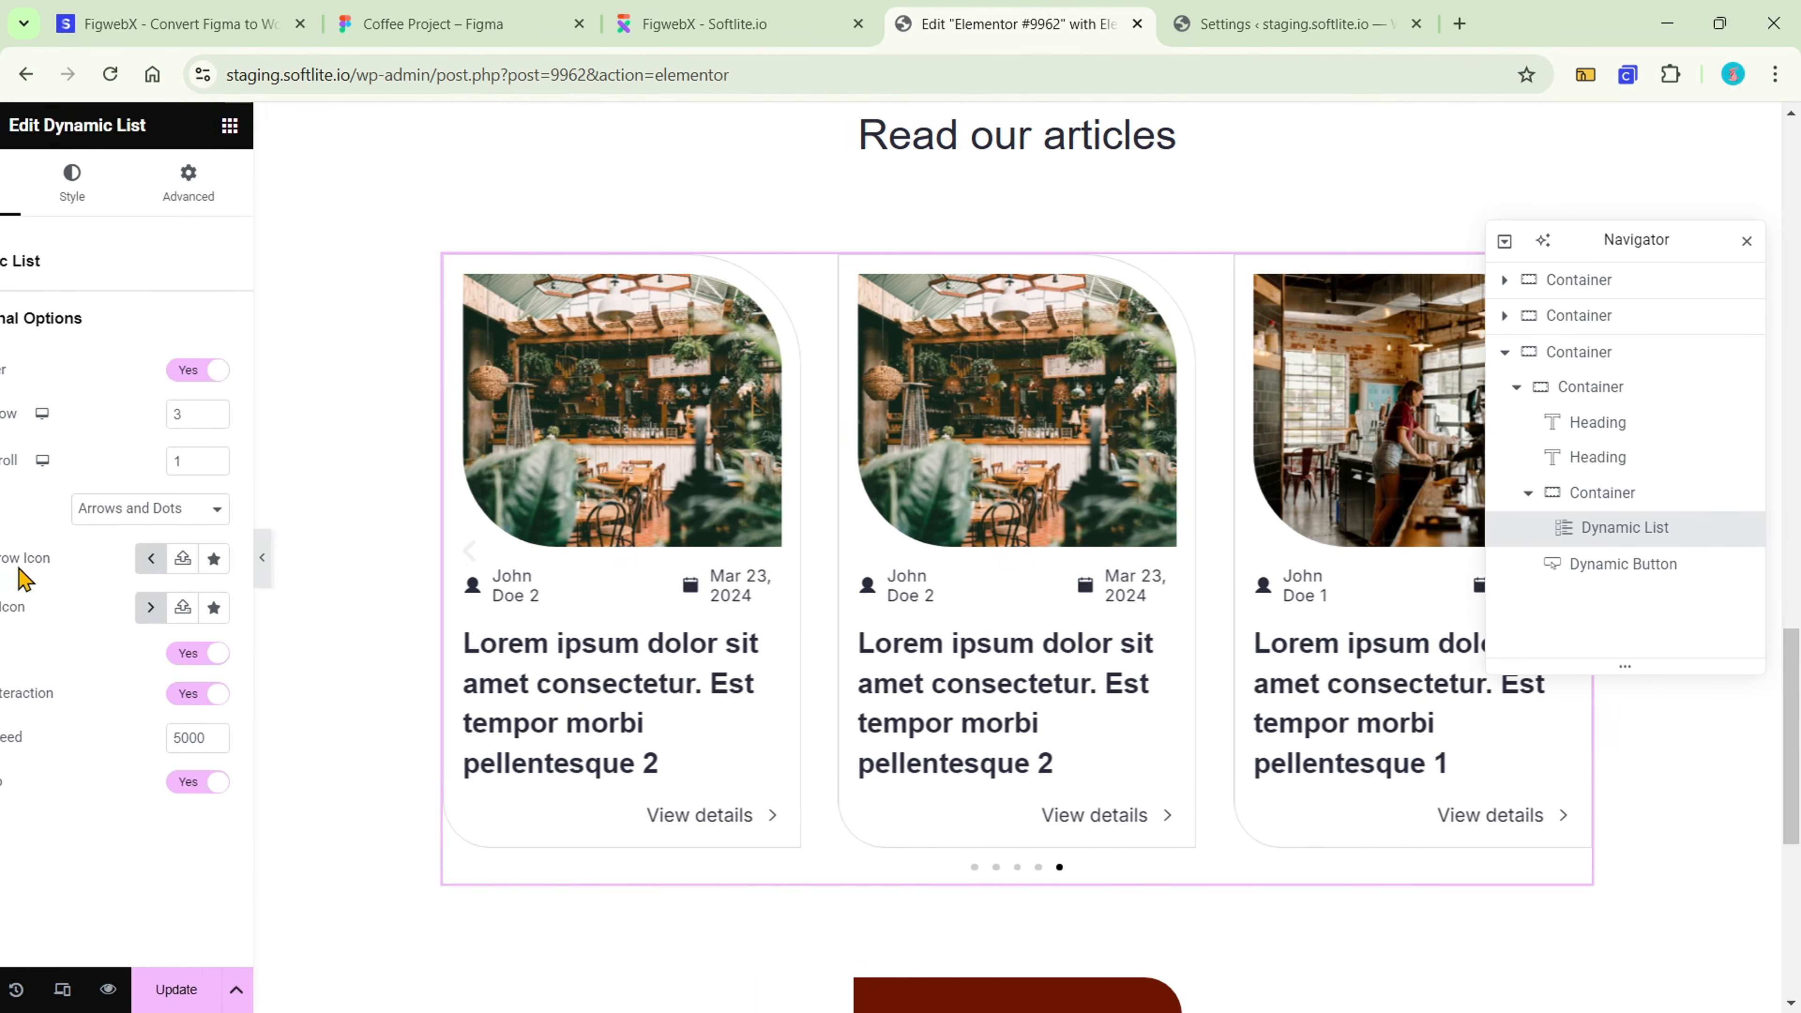
{"action": "left_click", "coordinate": [188, 207]}
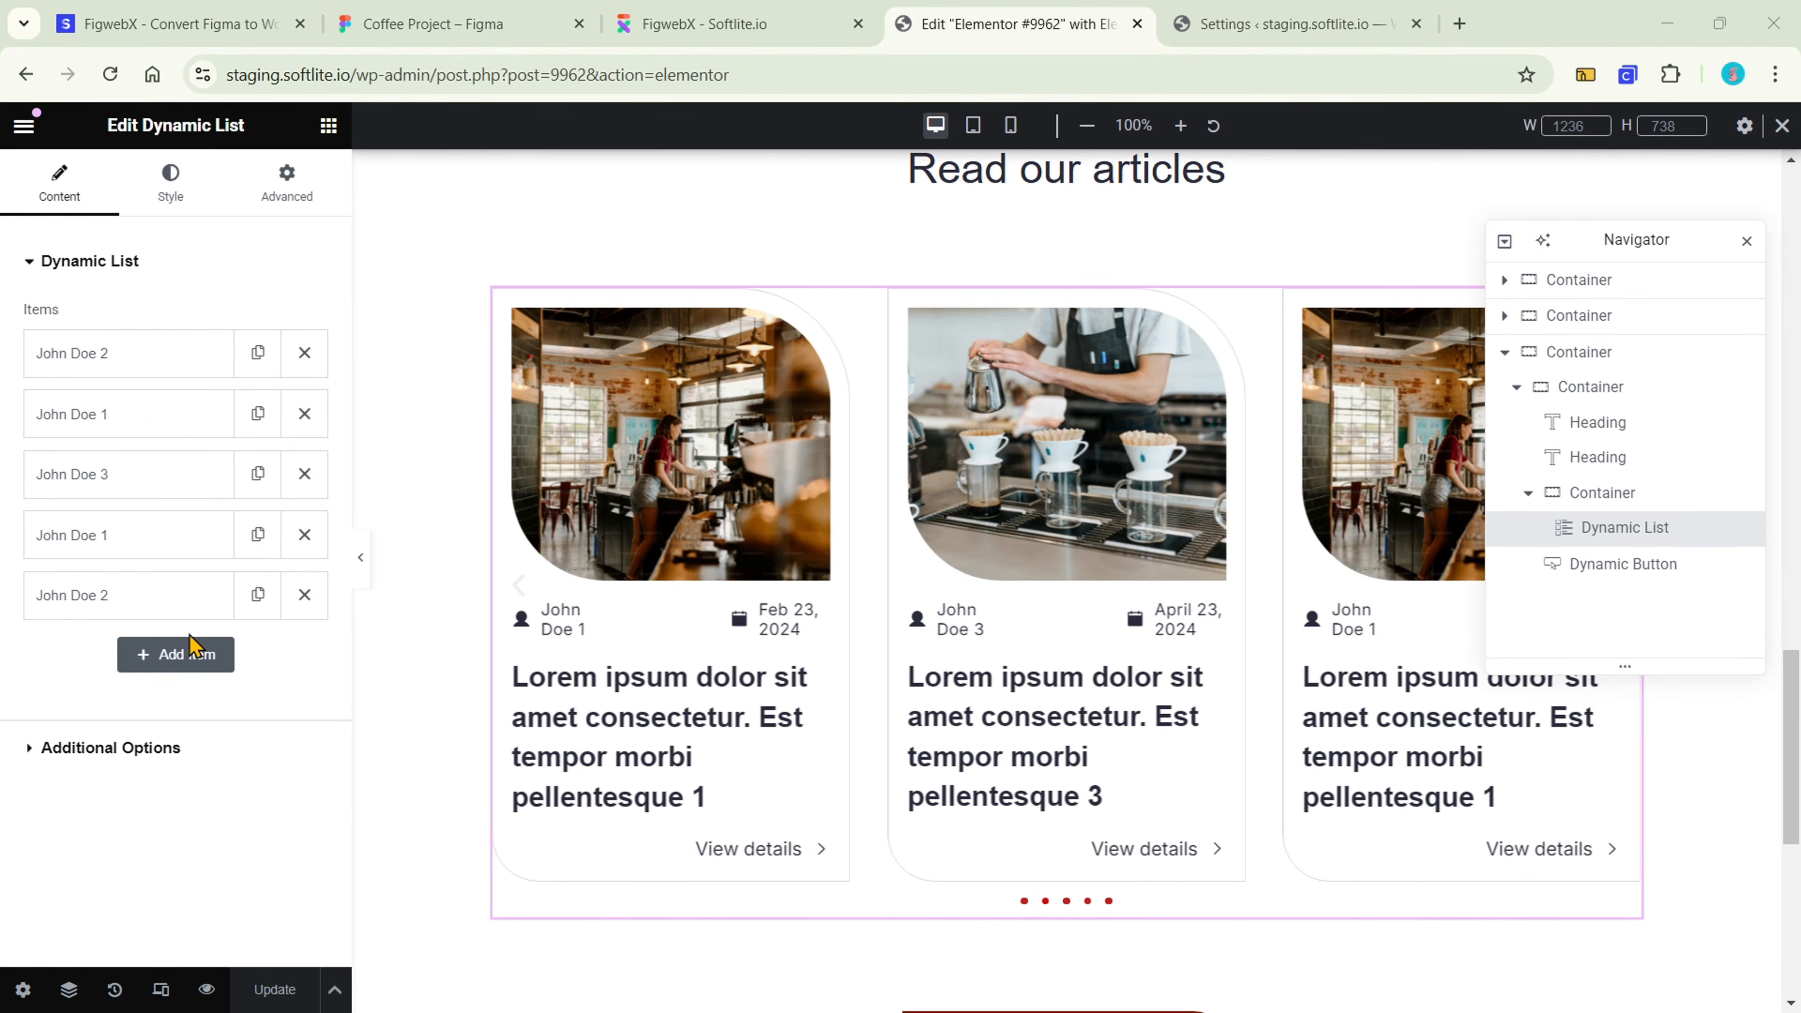
{"action": "scroll", "coordinate": [738, 611], "scroll_direction": "up", "scroll_amount": 10}
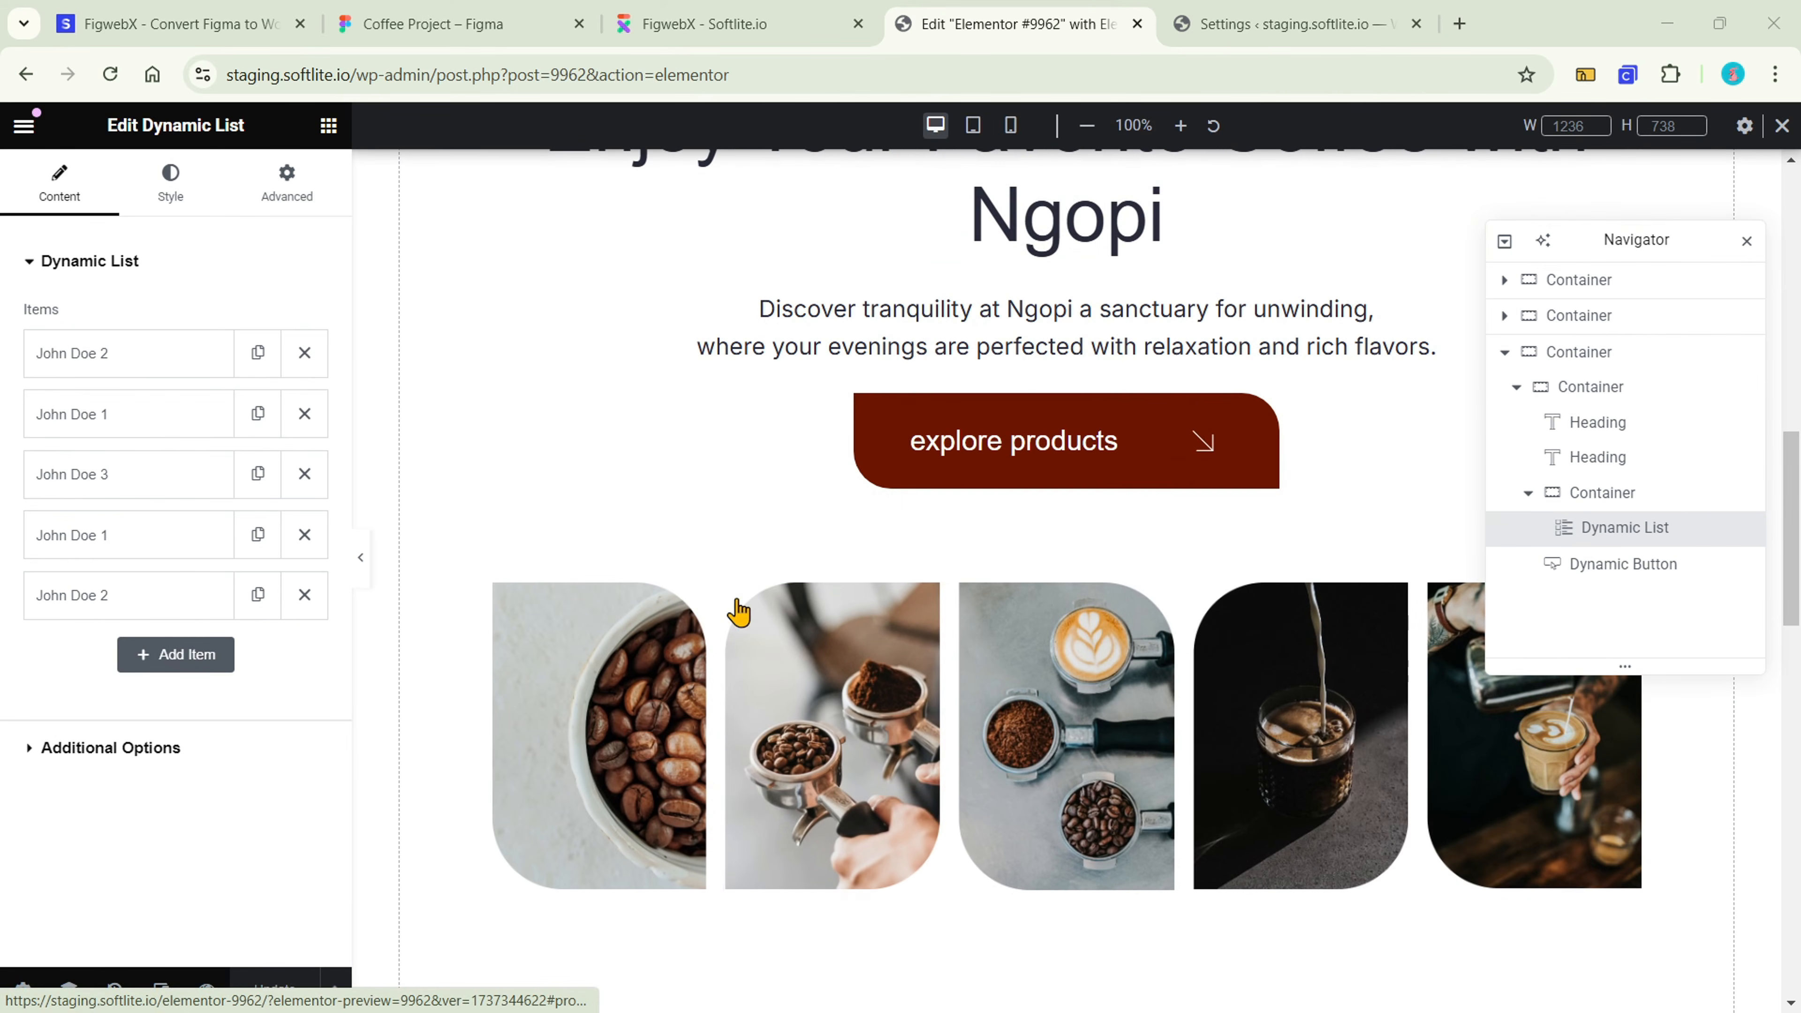
{"action": "scroll", "coordinate": [737, 610], "scroll_direction": "up", "scroll_amount": 1}
{"action": "scroll", "coordinate": [737, 610], "scroll_direction": "down", "scroll_amount": 1}
{"action": "left_click", "coordinate": [567, 658]}
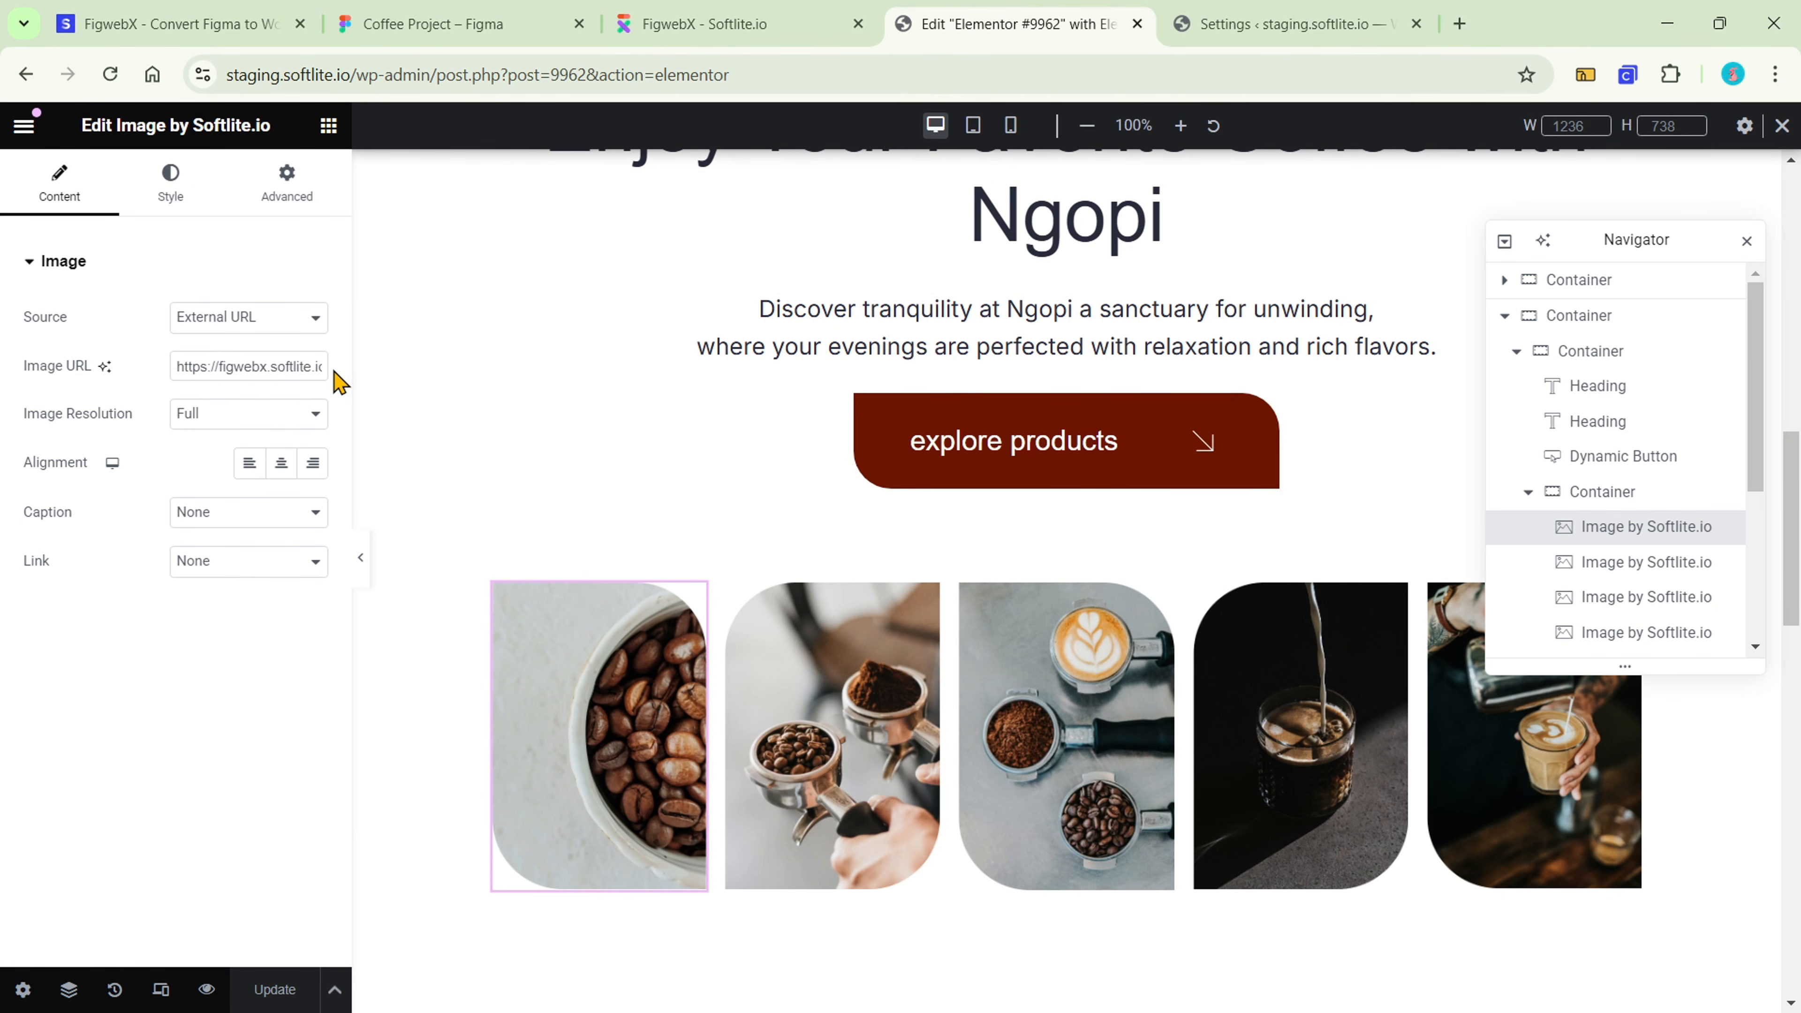
- Enable the bottom ClonewebX popup in the Softlite.io Integration Settings, save the changes, and reload the Elementor editor
{"action": "left_click", "coordinate": [1298, 24]}
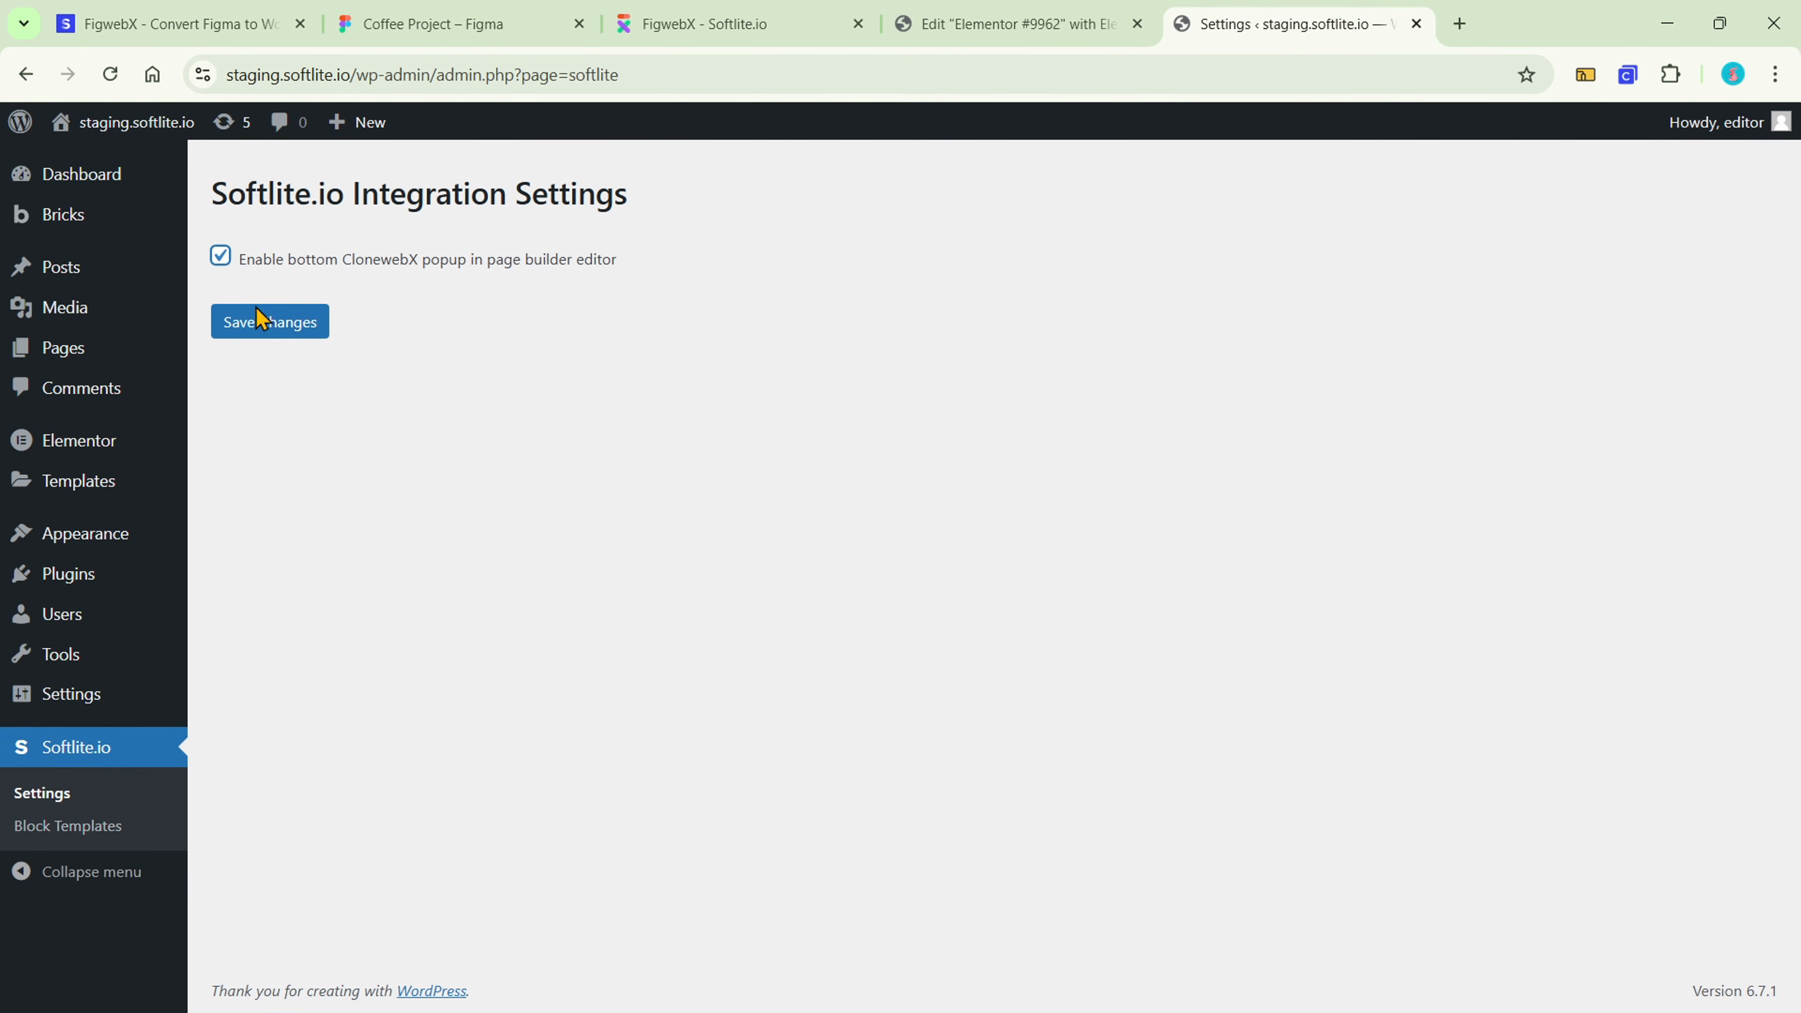
{"action": "left_click", "coordinate": [259, 330]}
{"action": "left_click", "coordinate": [993, 24]}
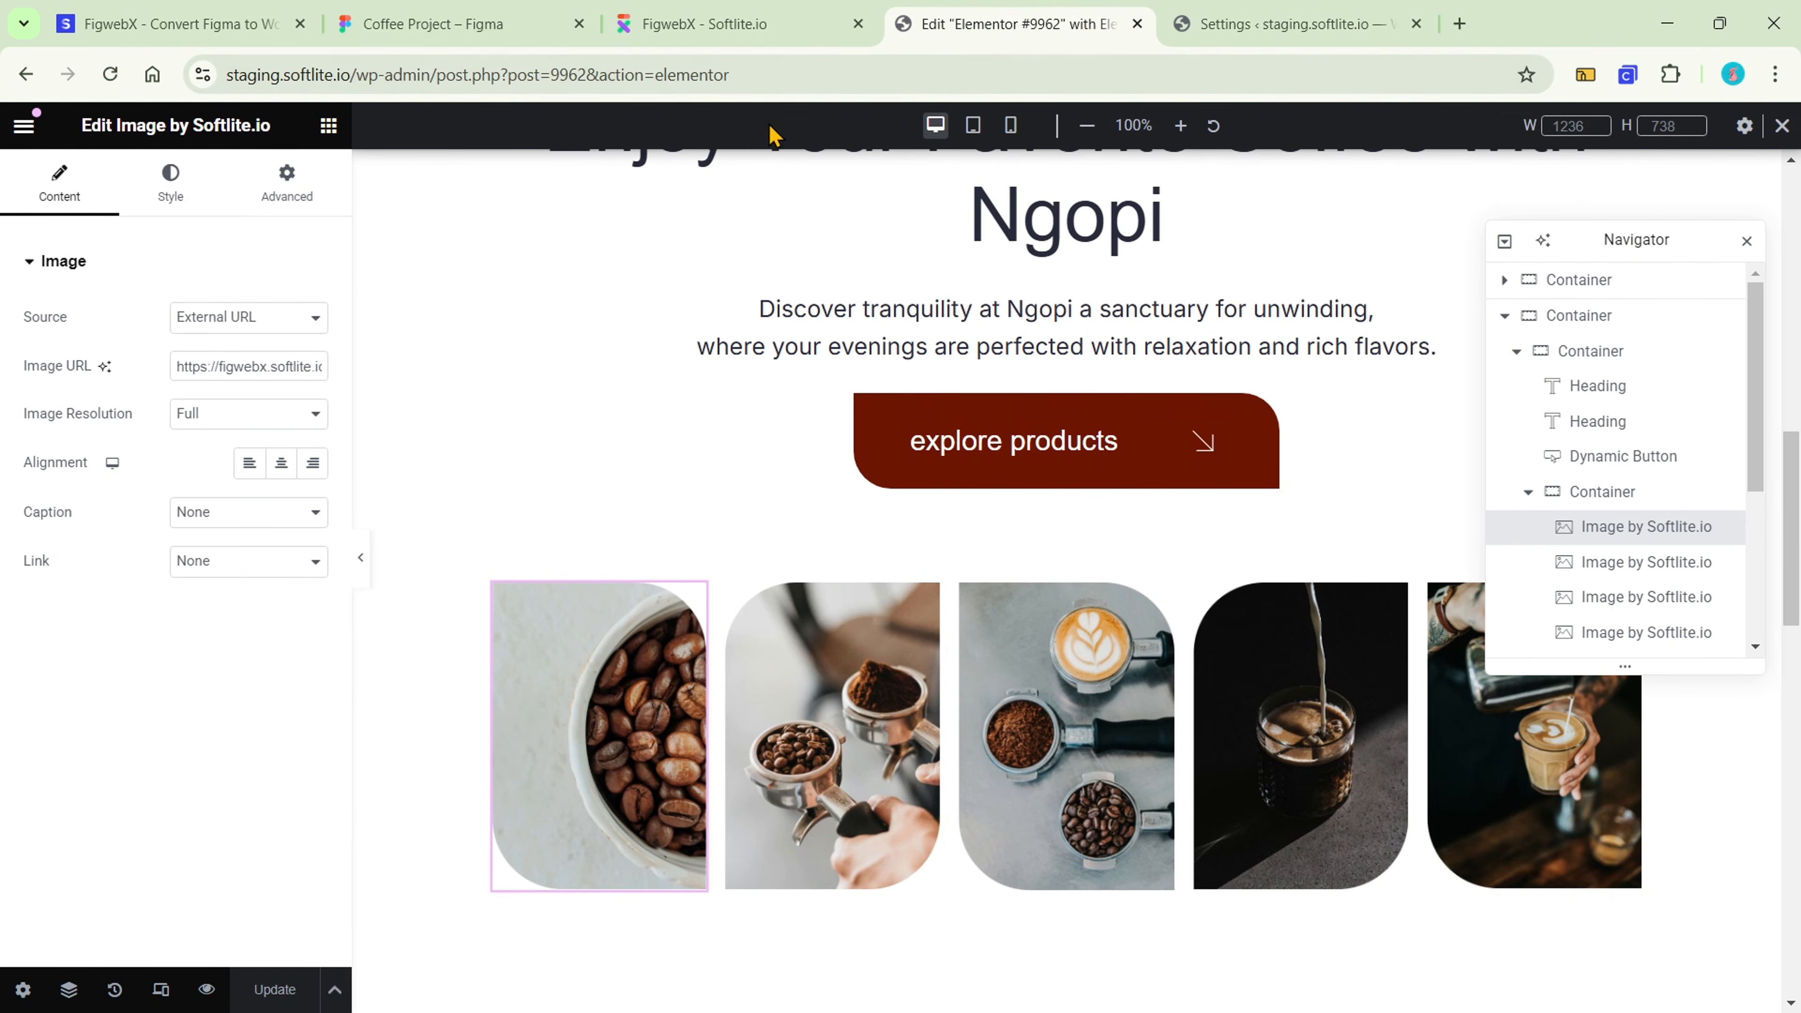
{"action": "left_click", "coordinate": [120, 79]}
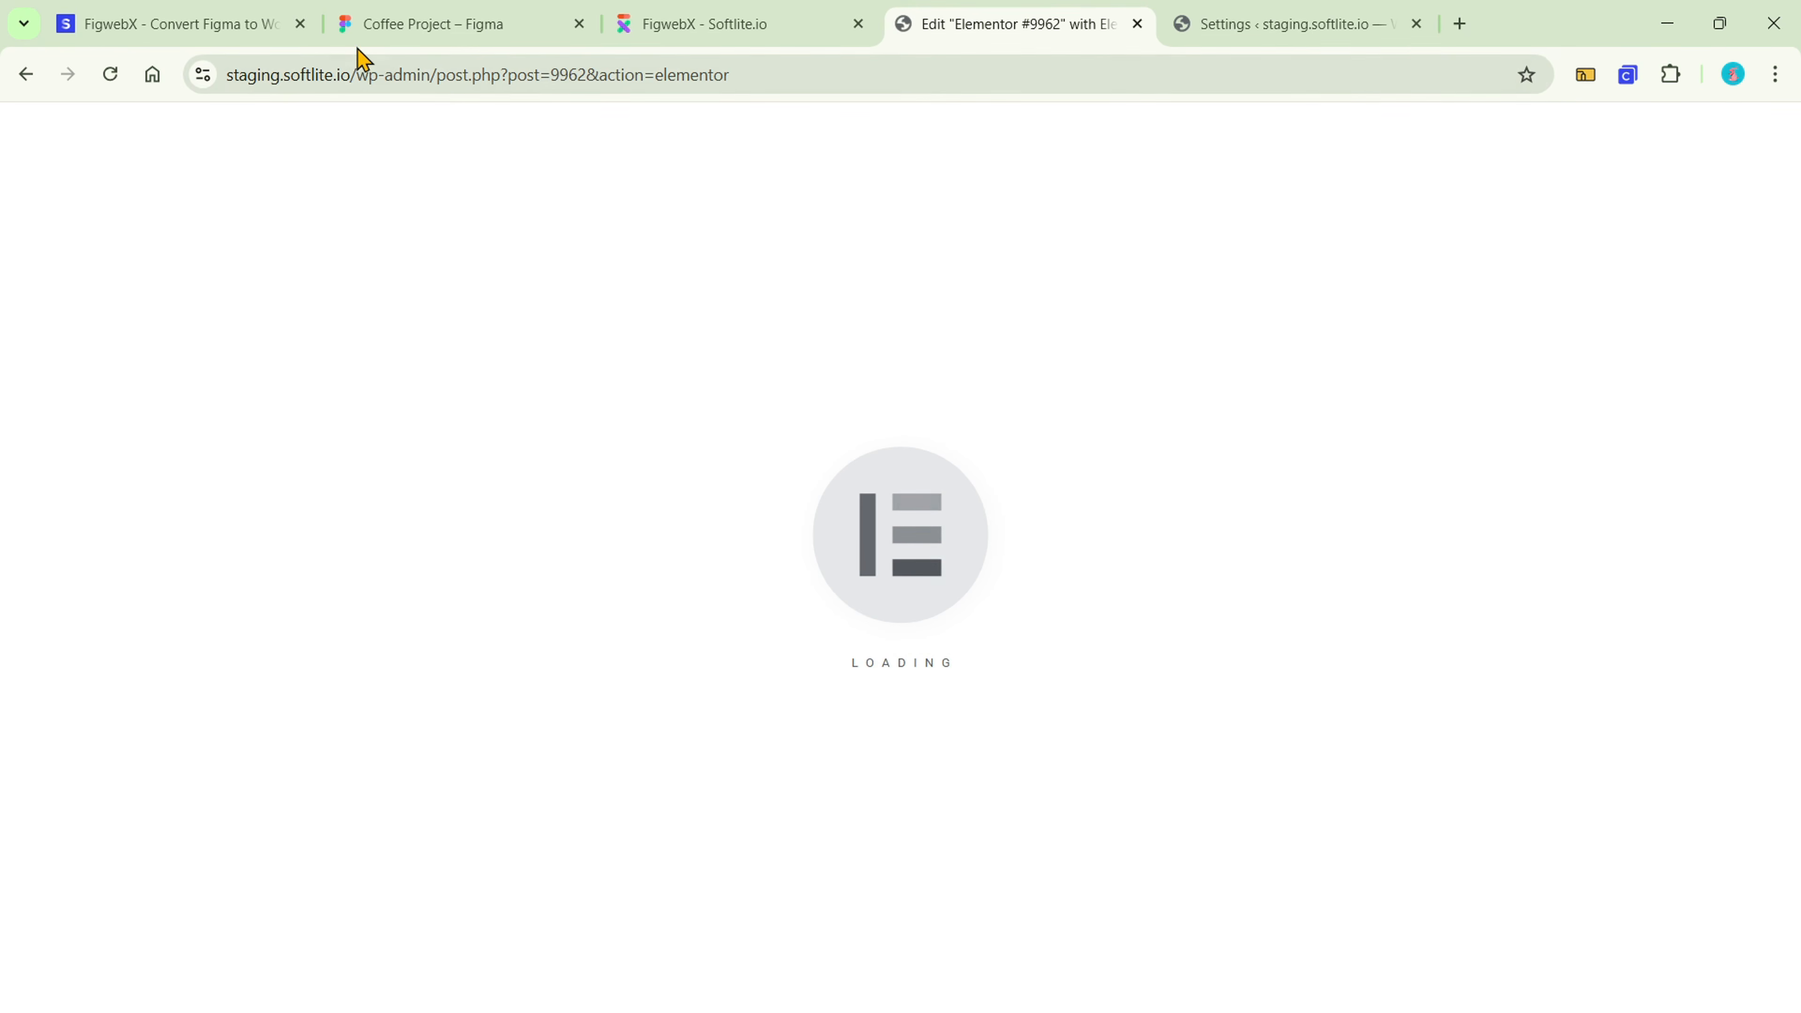
- Copy the more recent Frame 7 Elementor export from the FigwebX project and return to the Elementor editor
{"action": "left_click", "coordinate": [689, 24]}
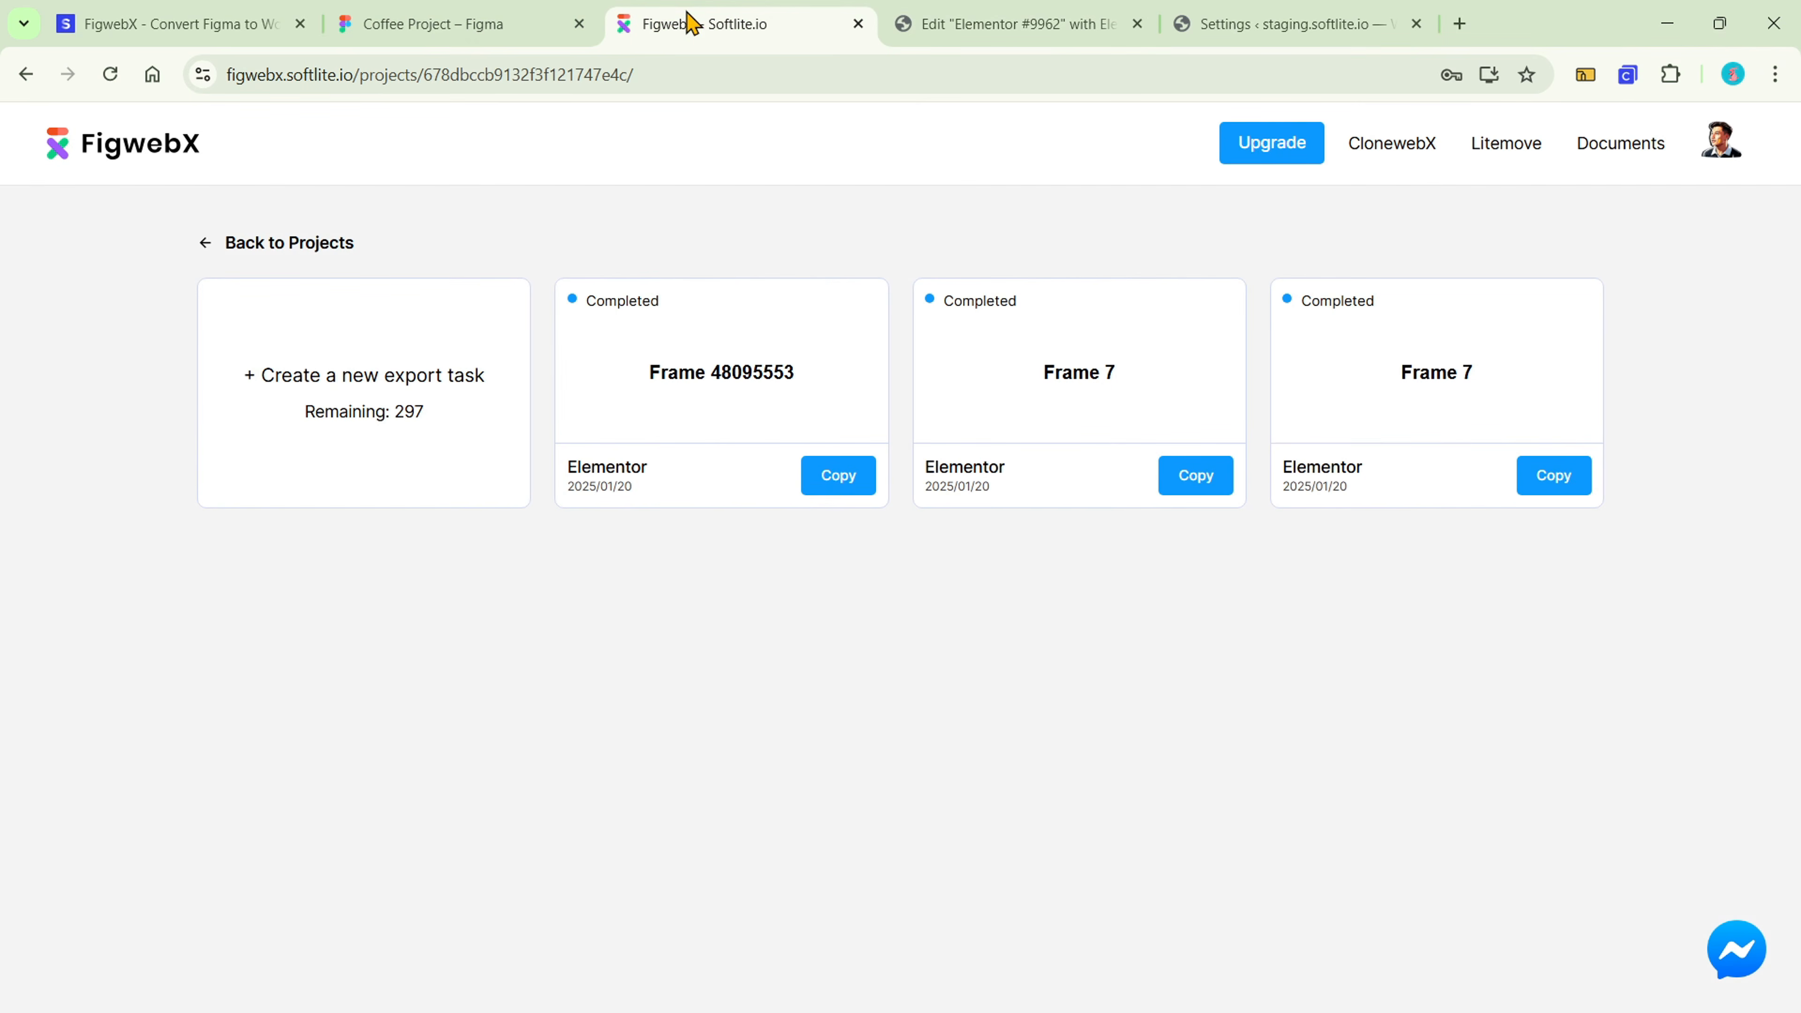
{"action": "left_click", "coordinate": [1194, 477]}
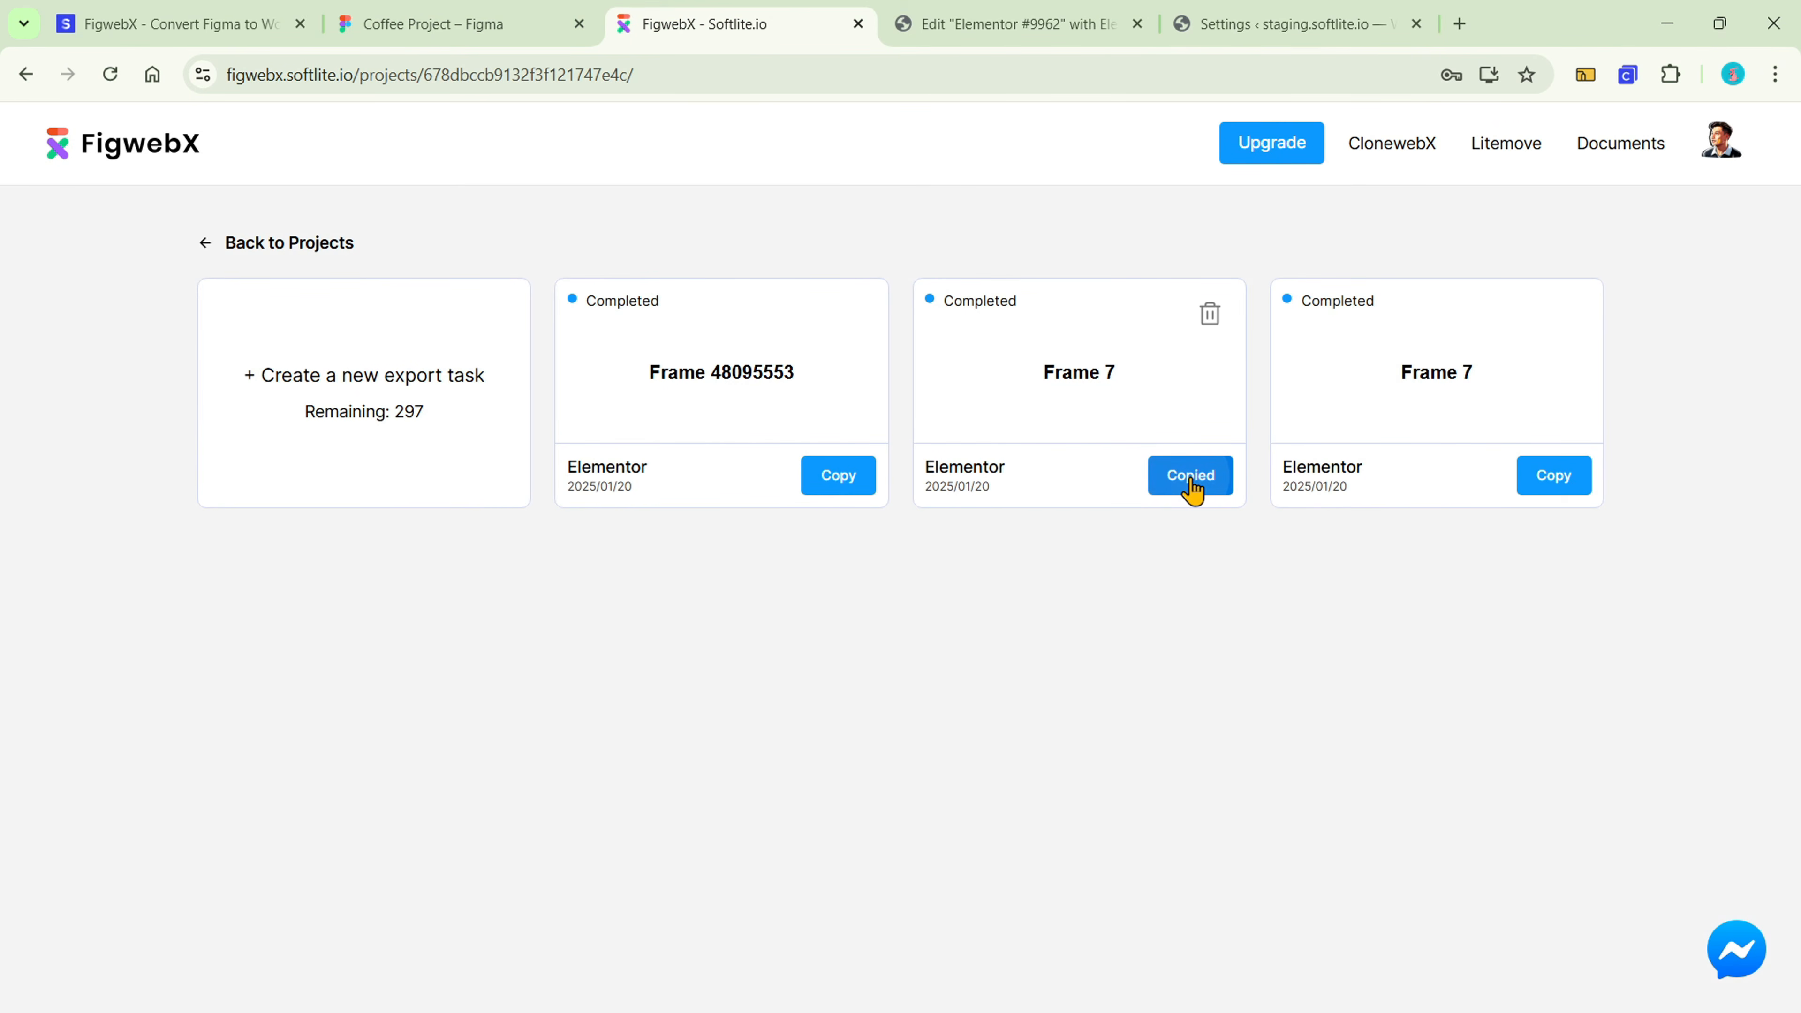
{"action": "left_click", "coordinate": [1287, 29]}
{"action": "left_click", "coordinate": [1048, 21]}
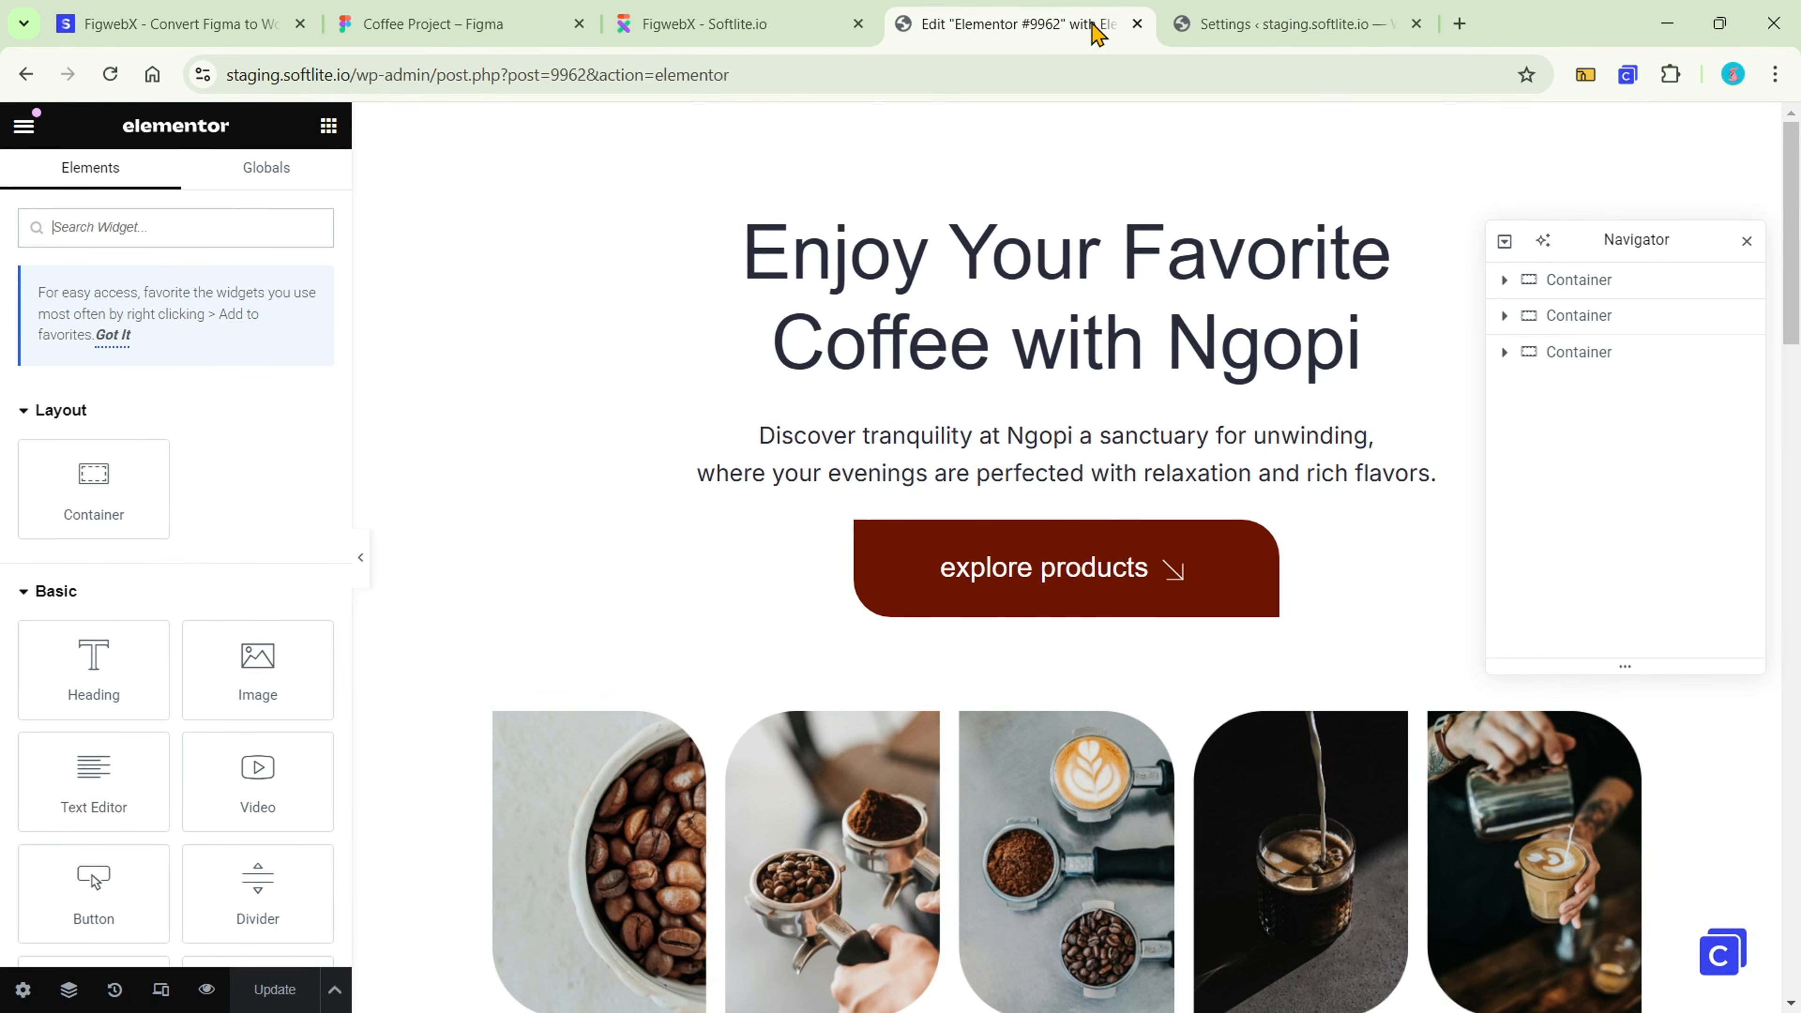
- Paste the copied export data into the ClonewebX popup and upload its images, icons and fonts to the server
{"action": "scroll", "coordinate": [1673, 899], "scroll_direction": "down", "scroll_amount": 7}
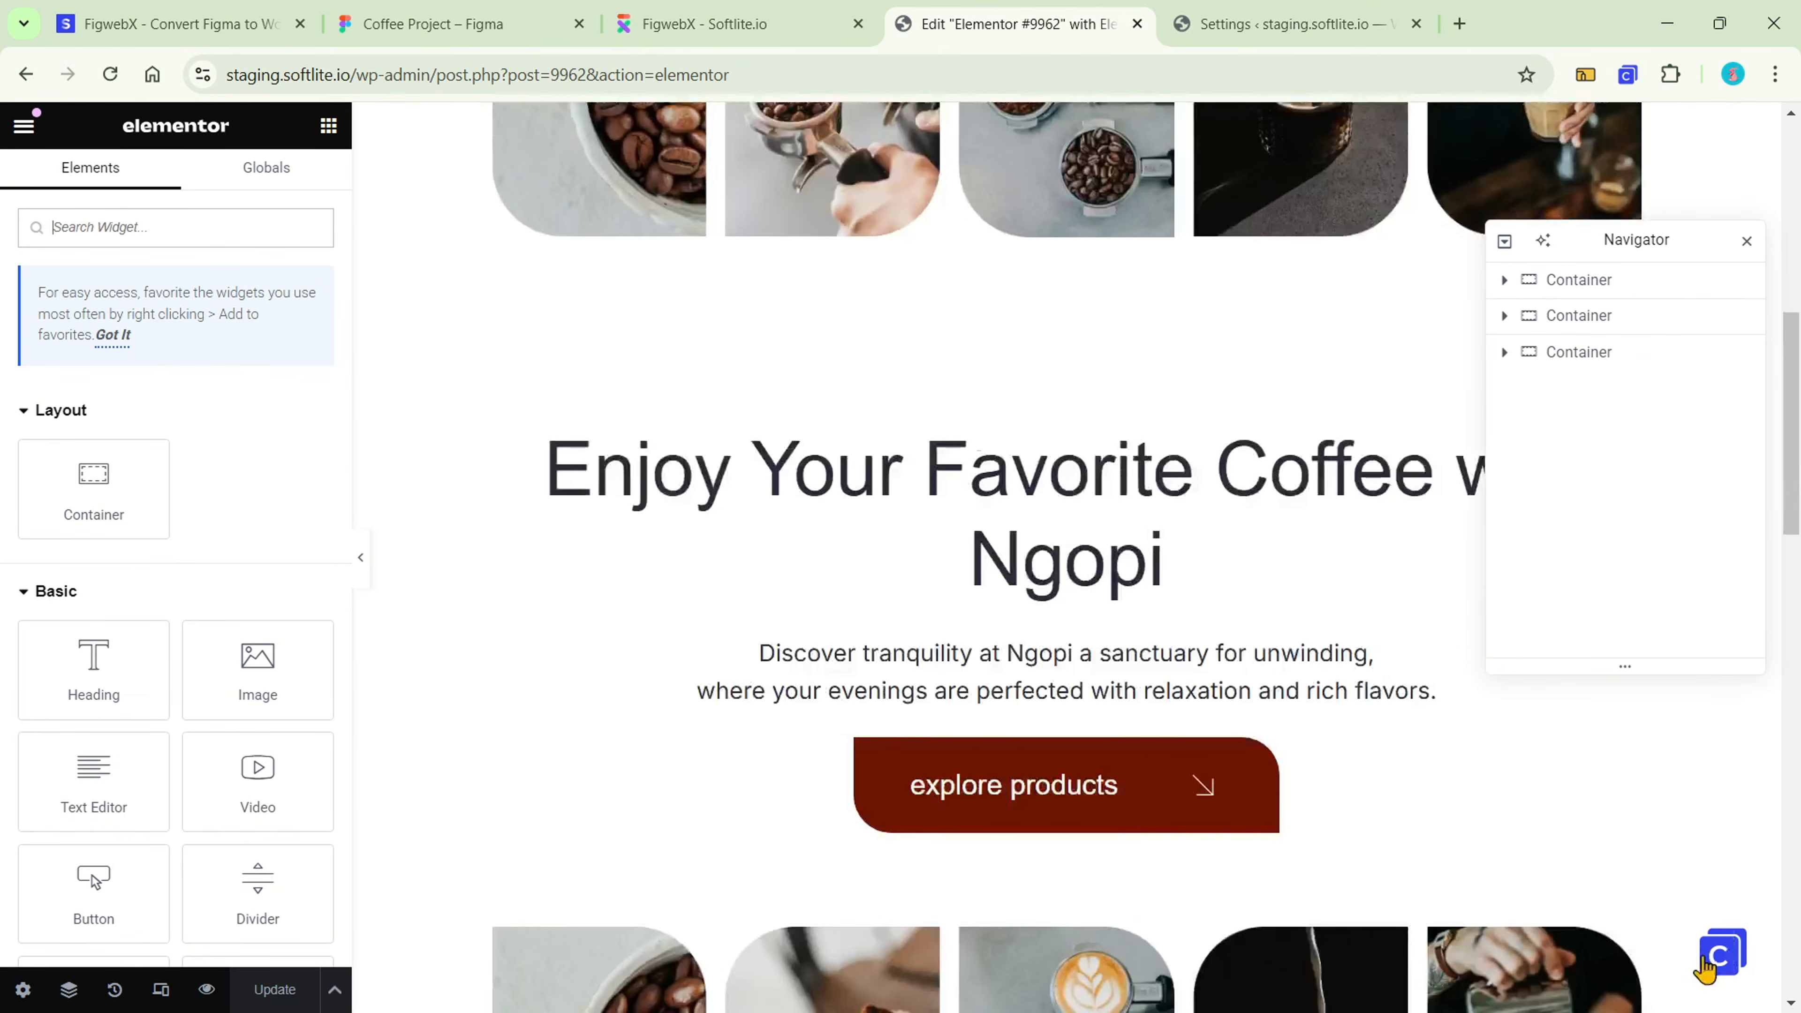
{"action": "left_click", "coordinate": [1722, 953]}
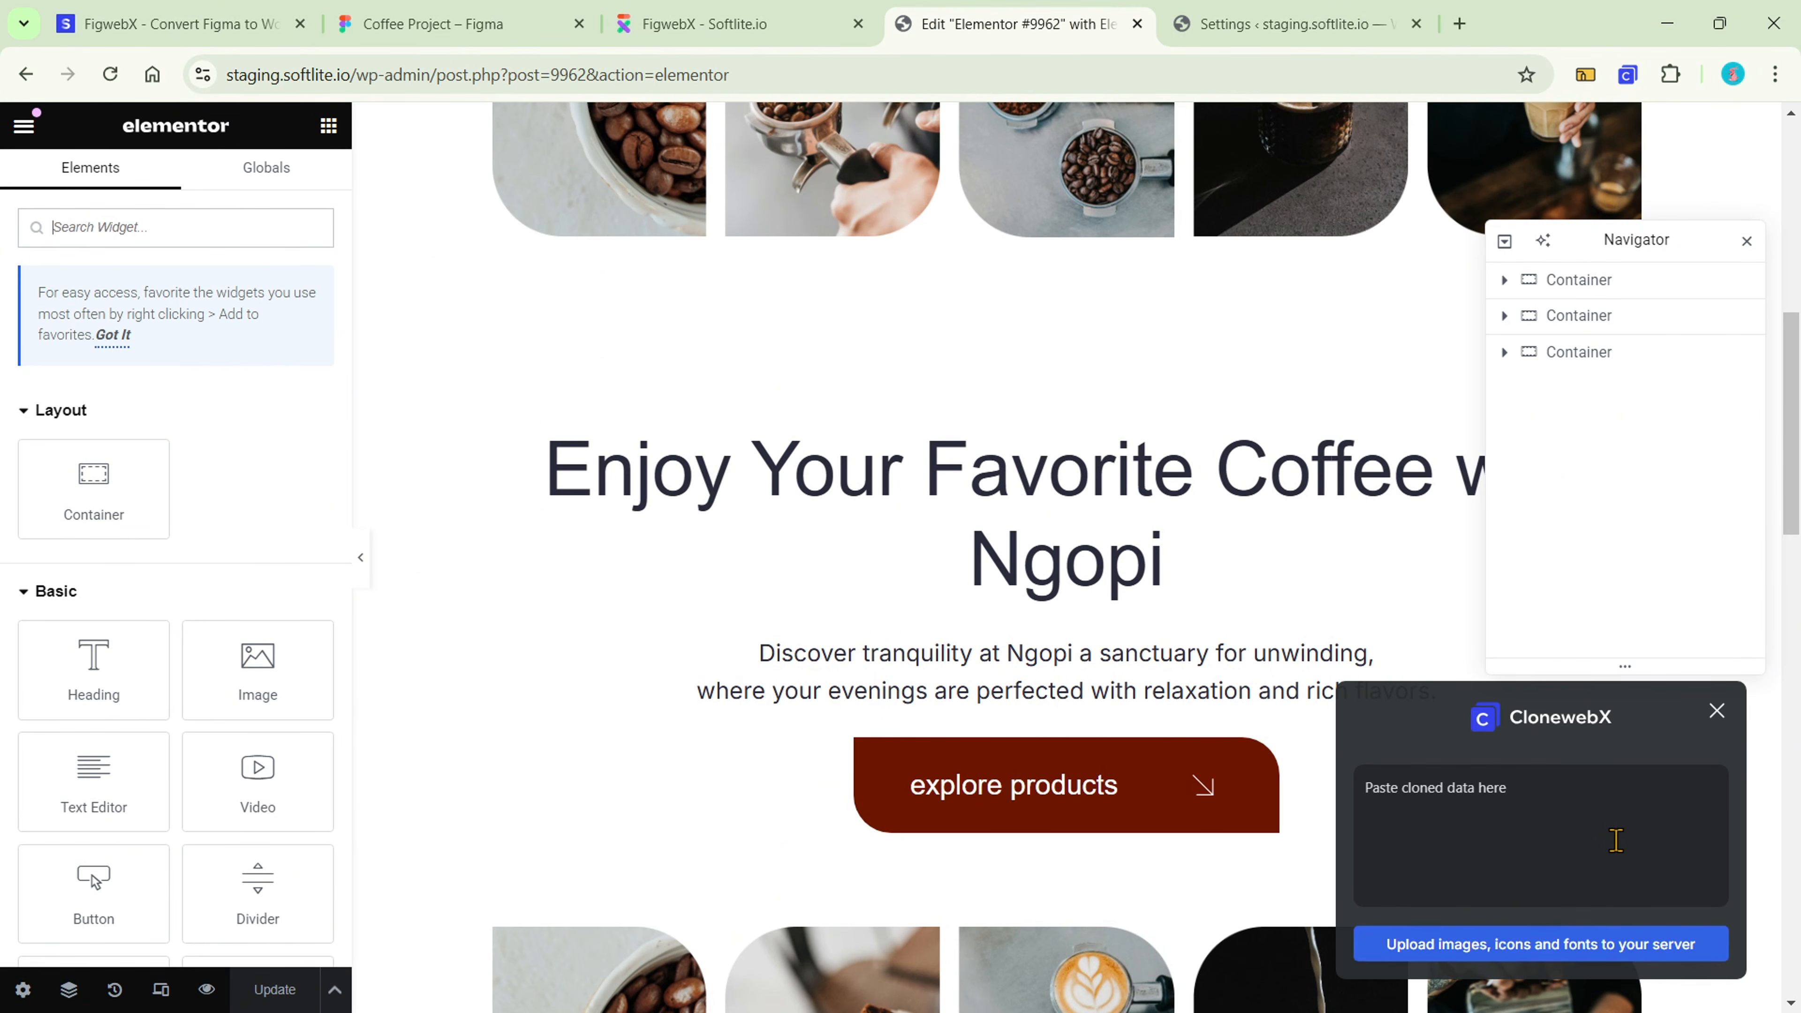
{"action": "key", "text": "ctrl+v"}
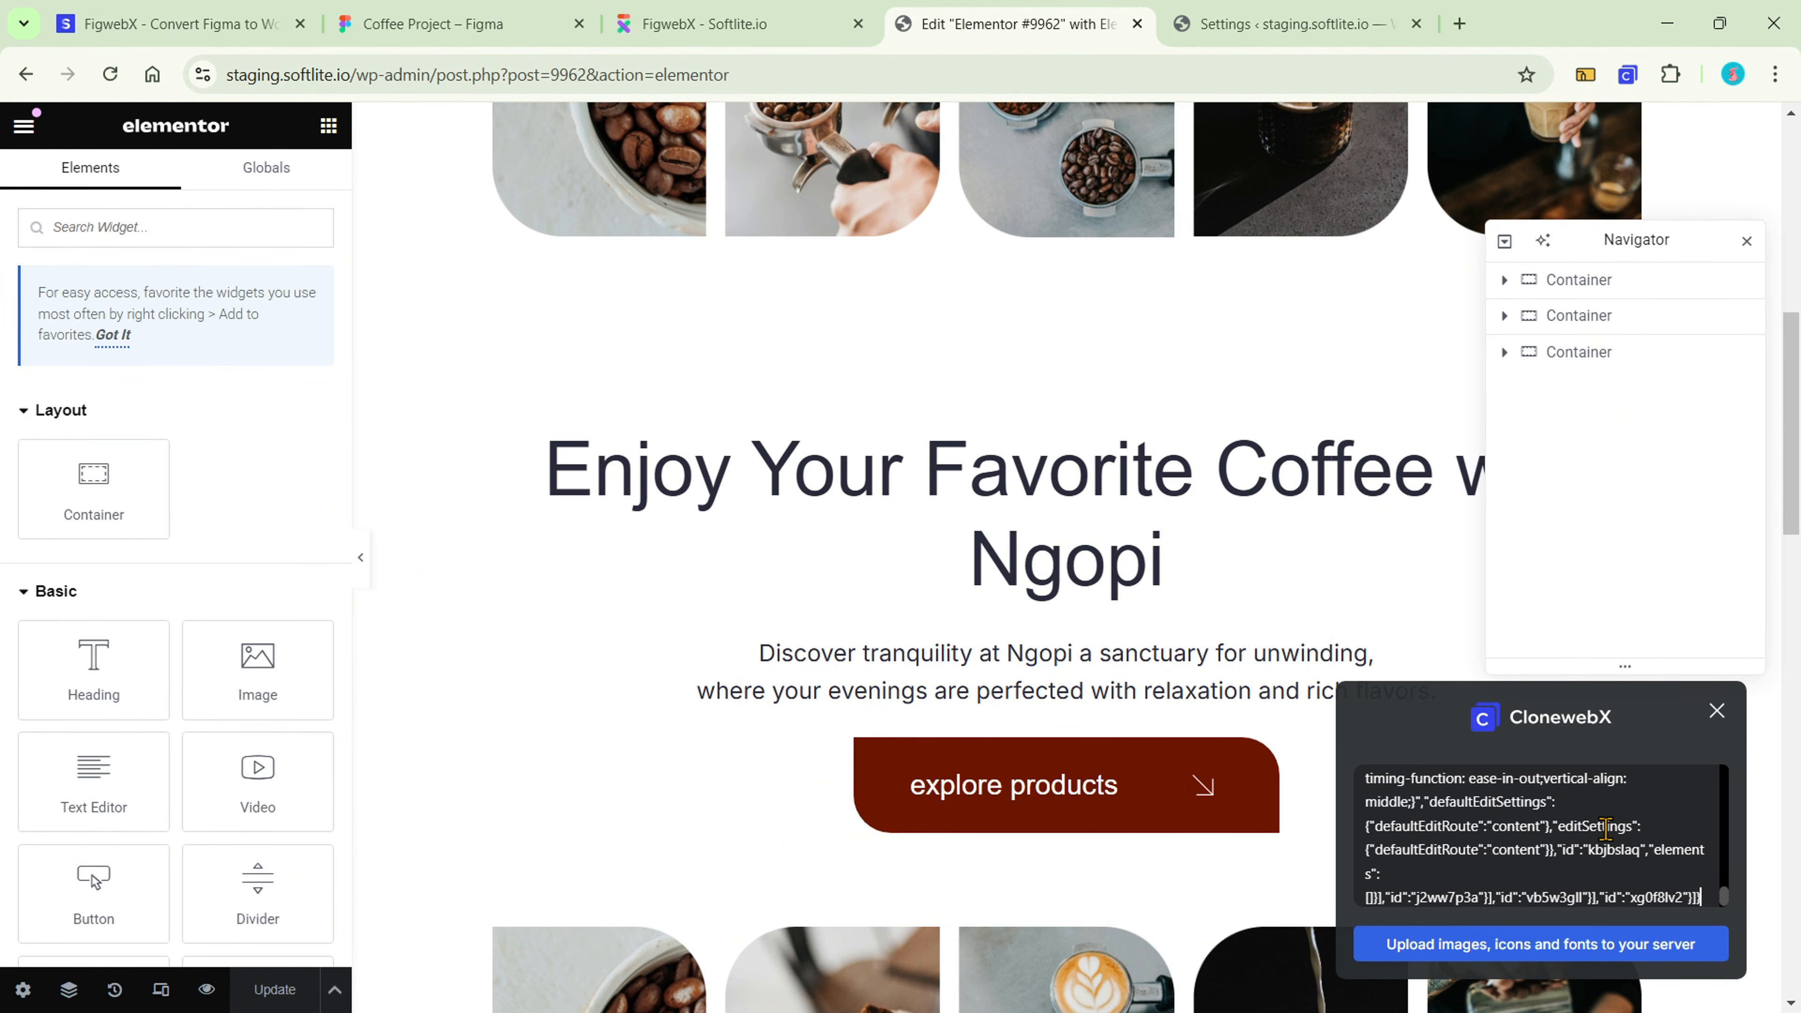
{"action": "left_click", "coordinate": [1686, 944]}
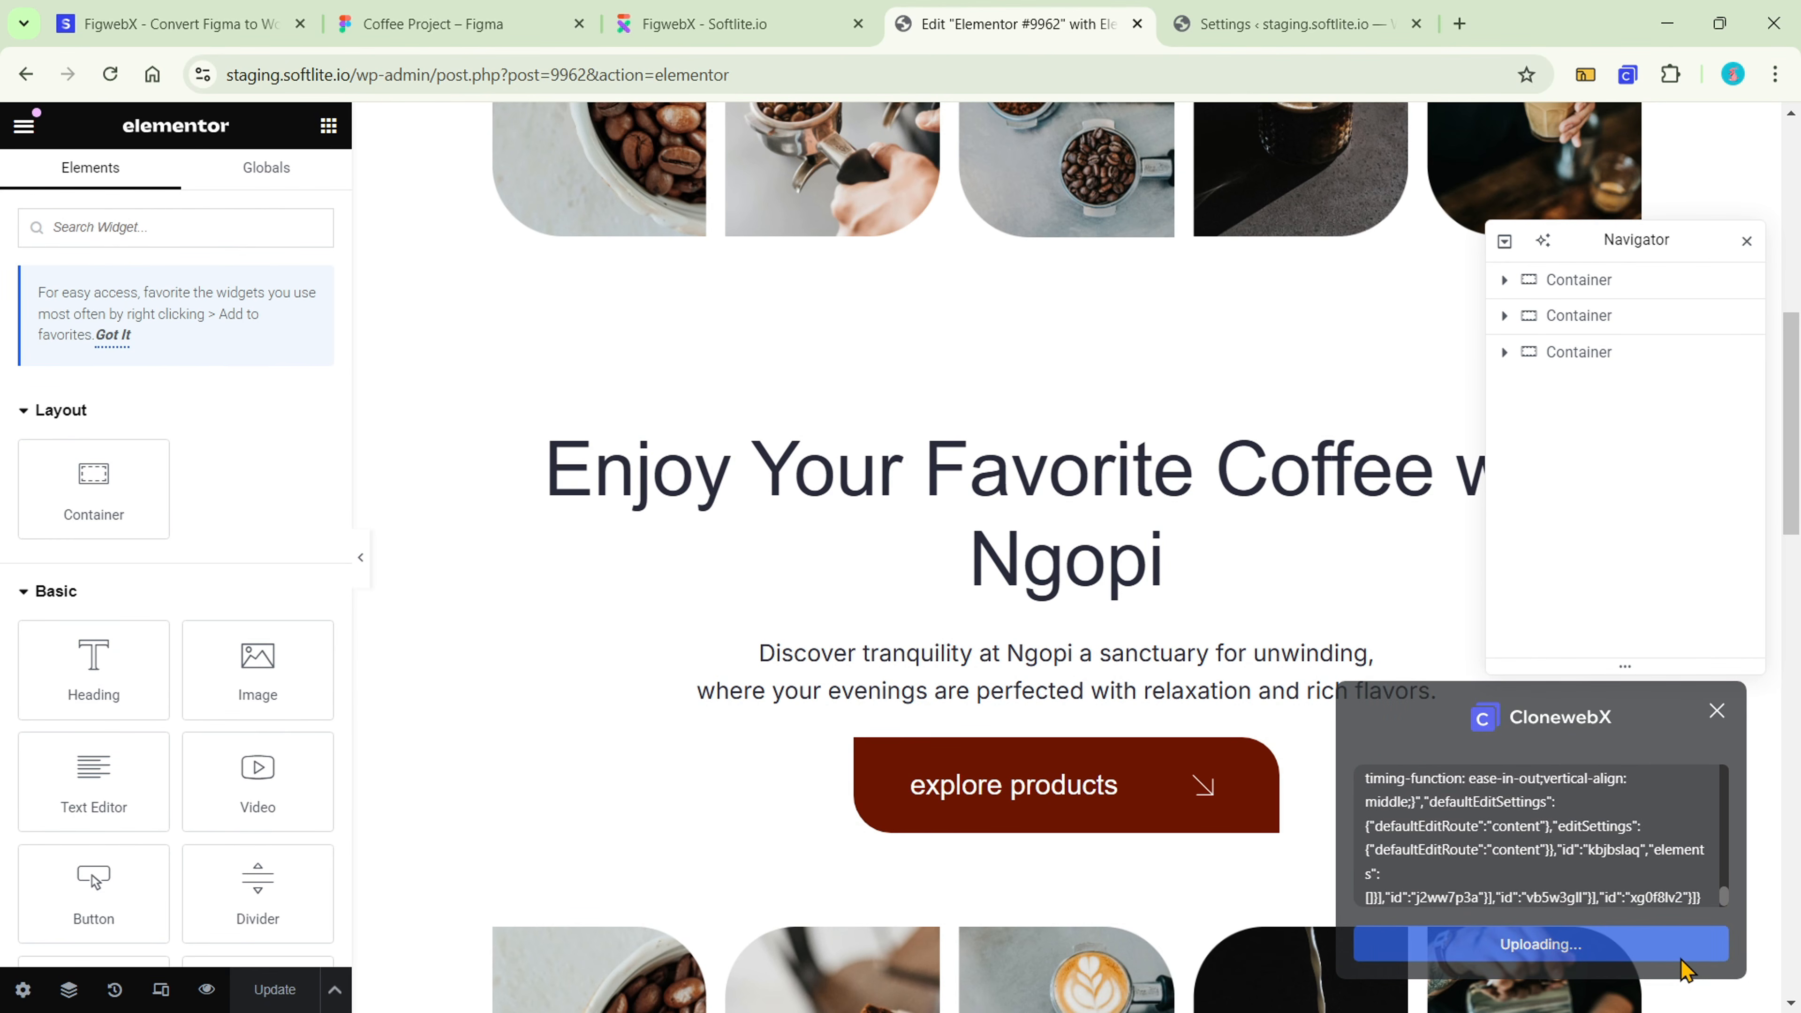
{"action": "left_click", "coordinate": [1633, 954]}
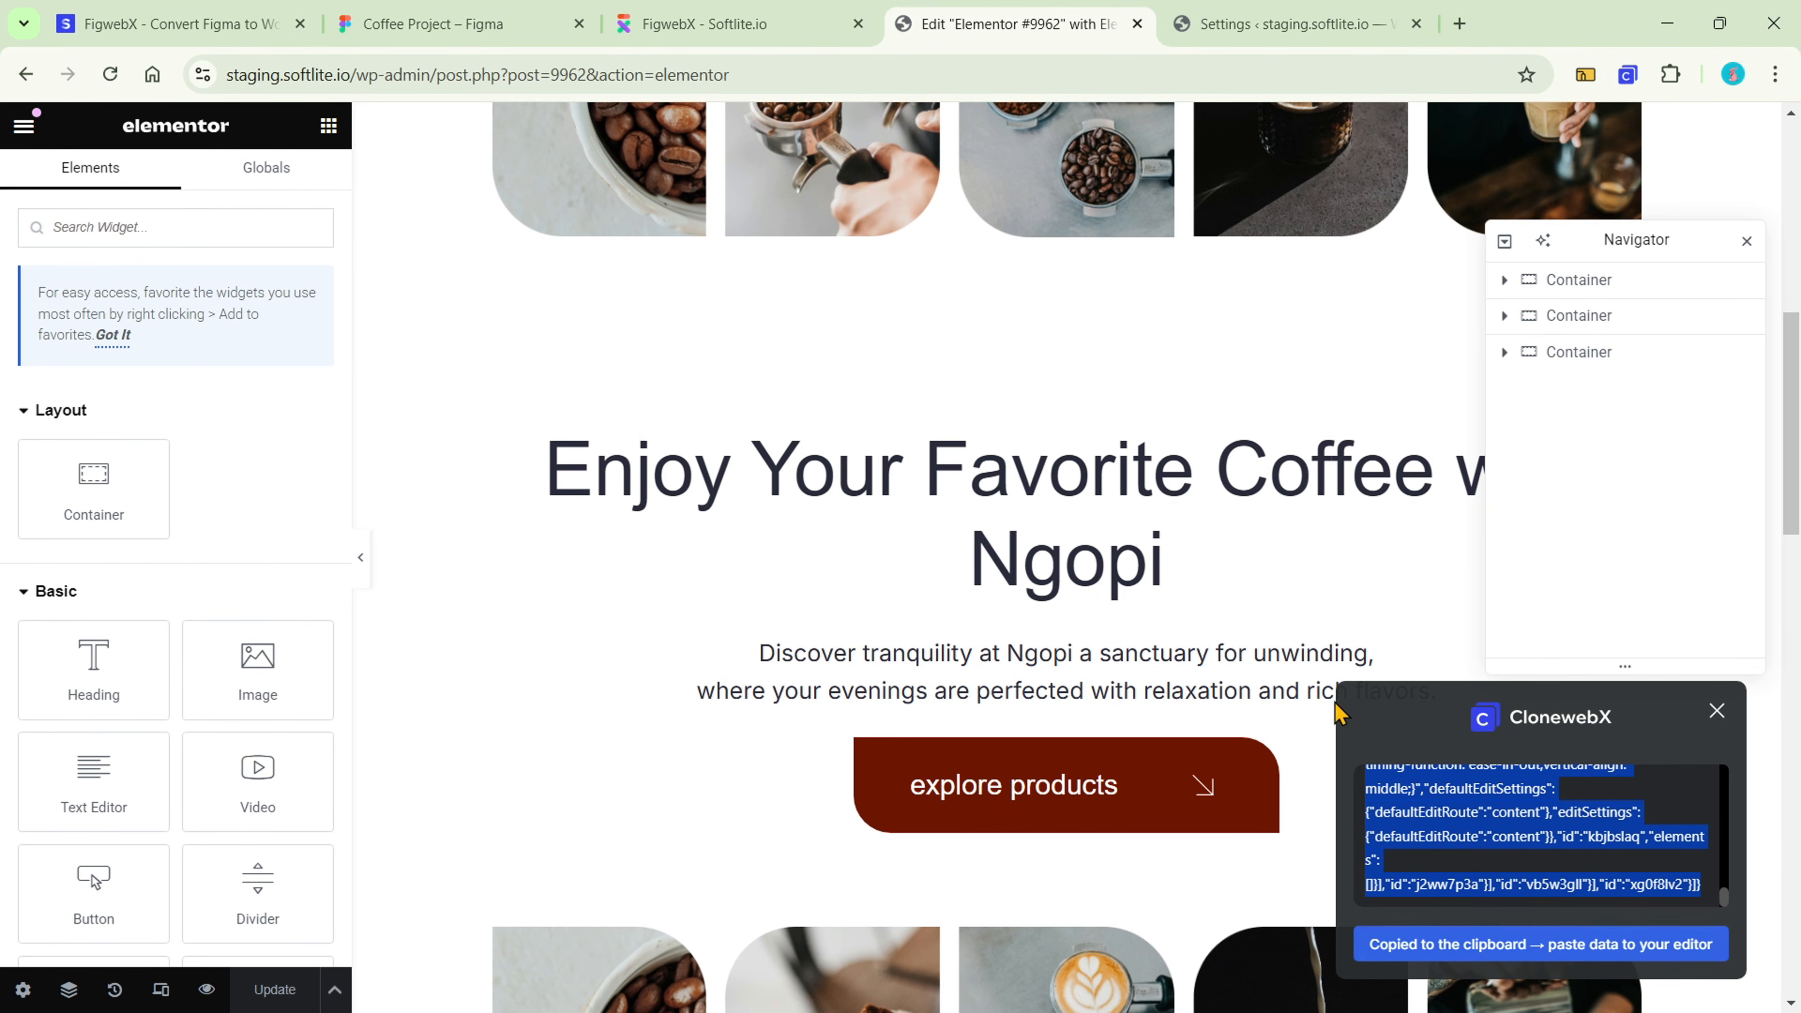
- Paste the processed section into the empty widget area below the Read More button with Paste from other site
{"action": "scroll", "coordinate": [1300, 635], "scroll_direction": "down", "scroll_amount": 10}
{"action": "scroll", "coordinate": [1299, 635], "scroll_direction": "down", "scroll_amount": 5}
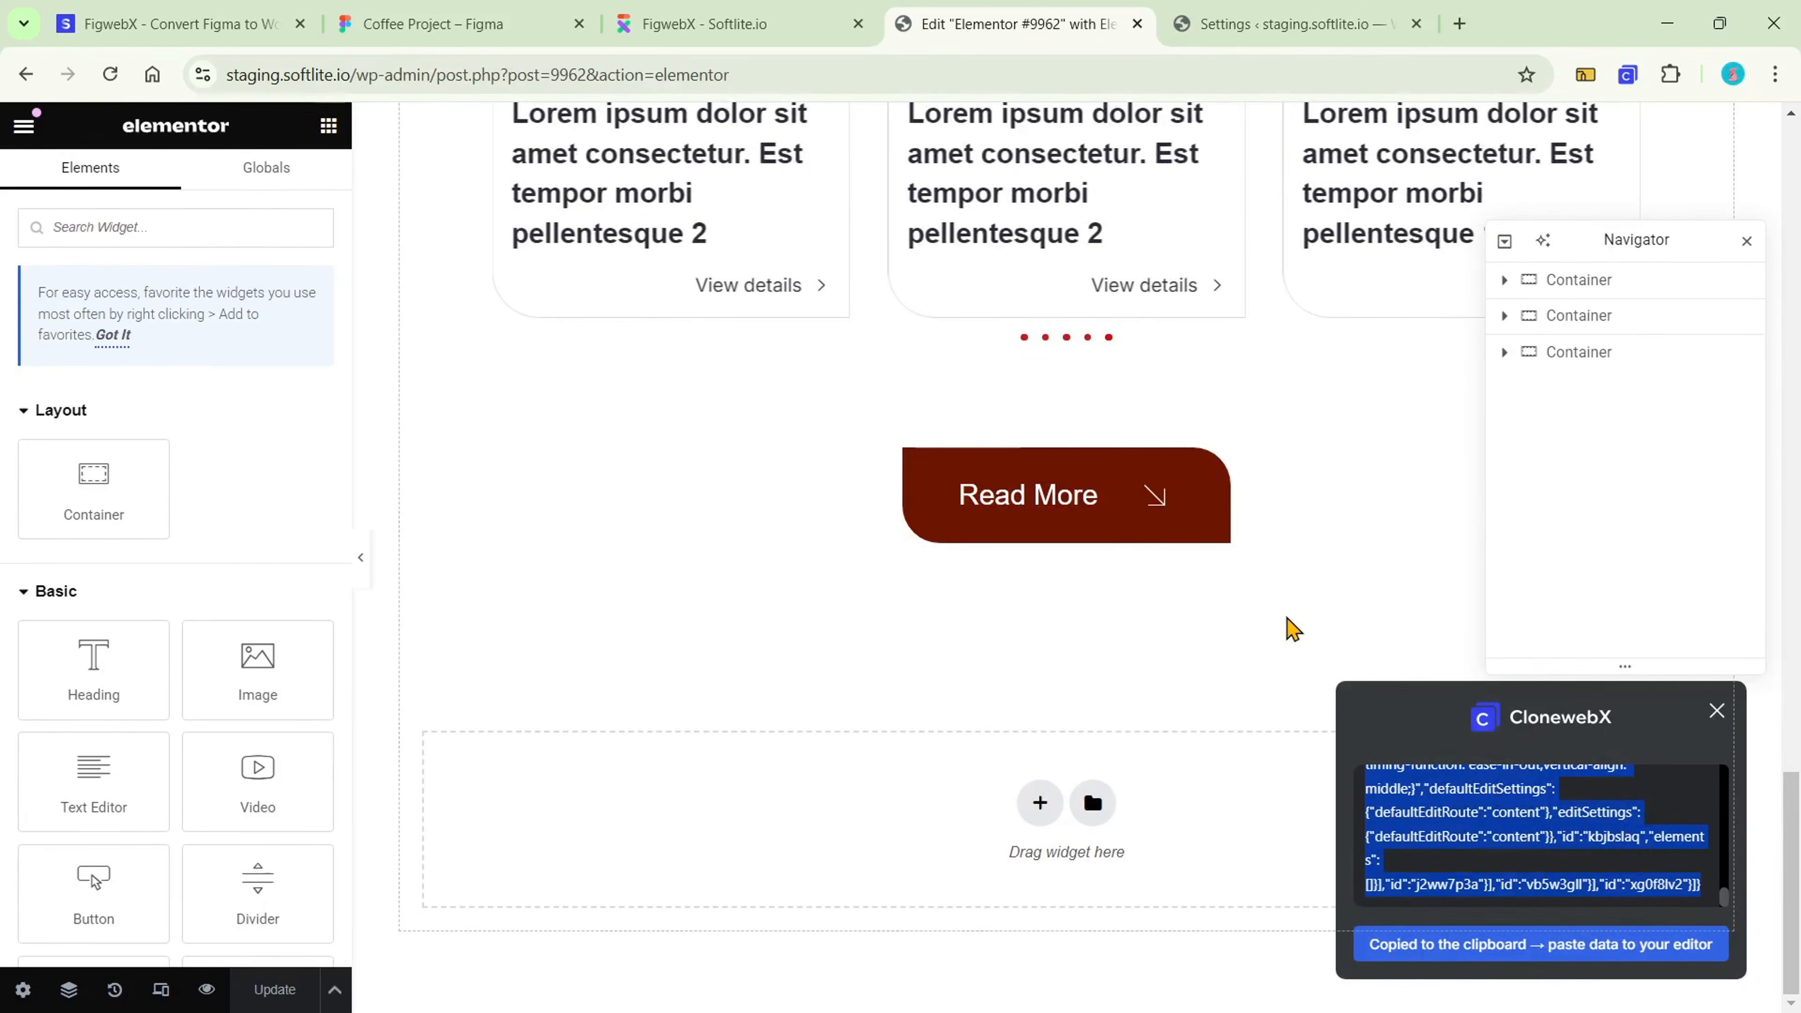
{"action": "right_click", "coordinate": [866, 808]}
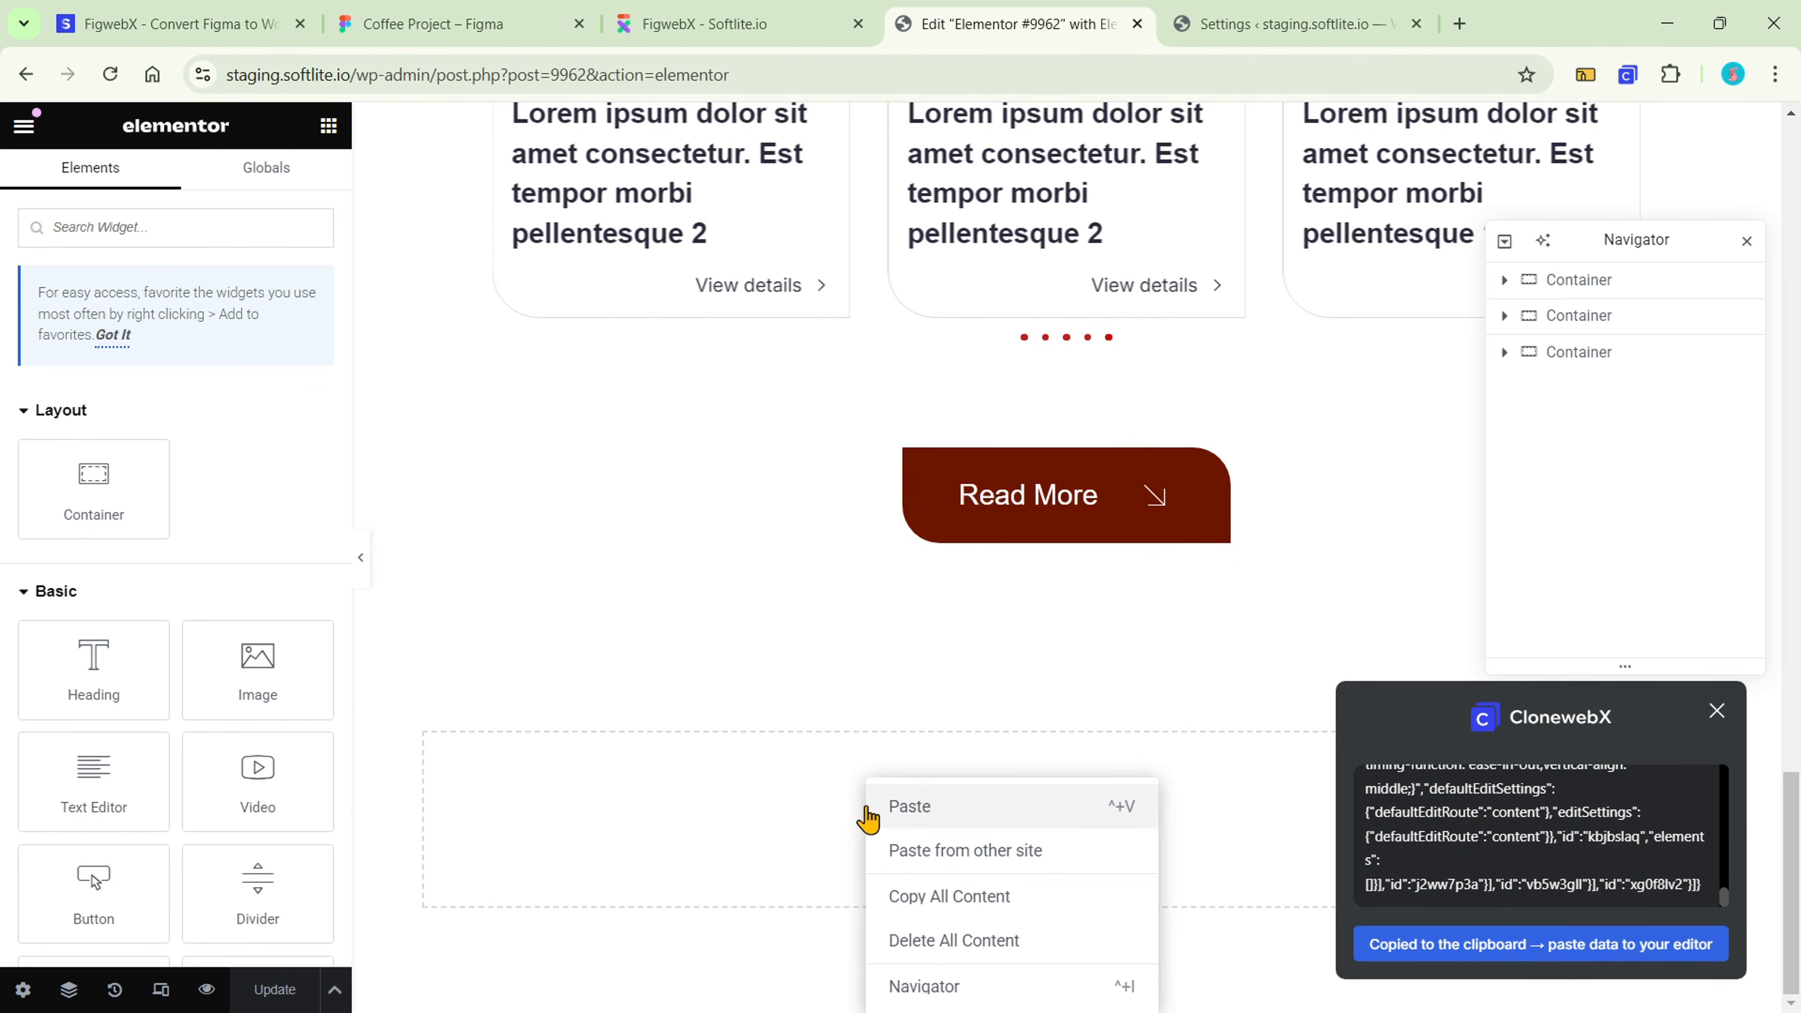
{"action": "left_click", "coordinate": [899, 855]}
{"action": "key", "text": "ctrl+v"}
{"action": "scroll", "coordinate": [915, 873], "scroll_direction": "down", "scroll_amount": 3}
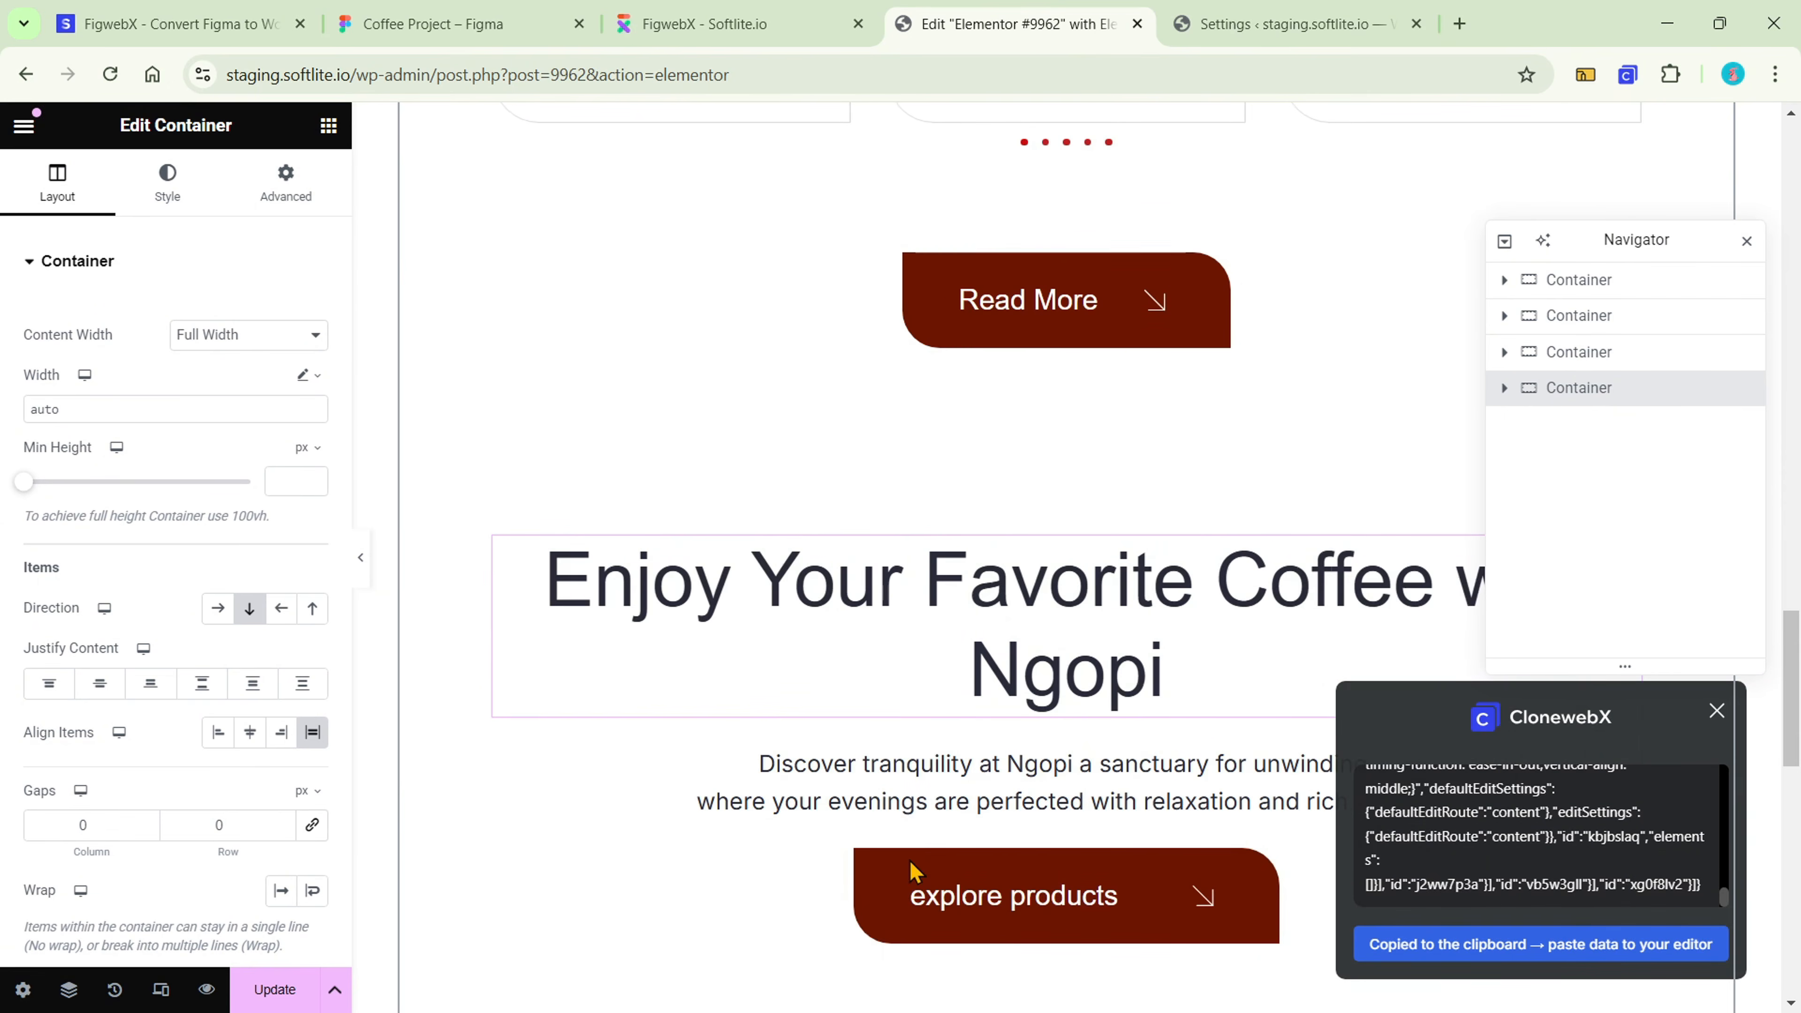
{"action": "scroll", "coordinate": [915, 873], "scroll_direction": "down", "scroll_amount": 5}
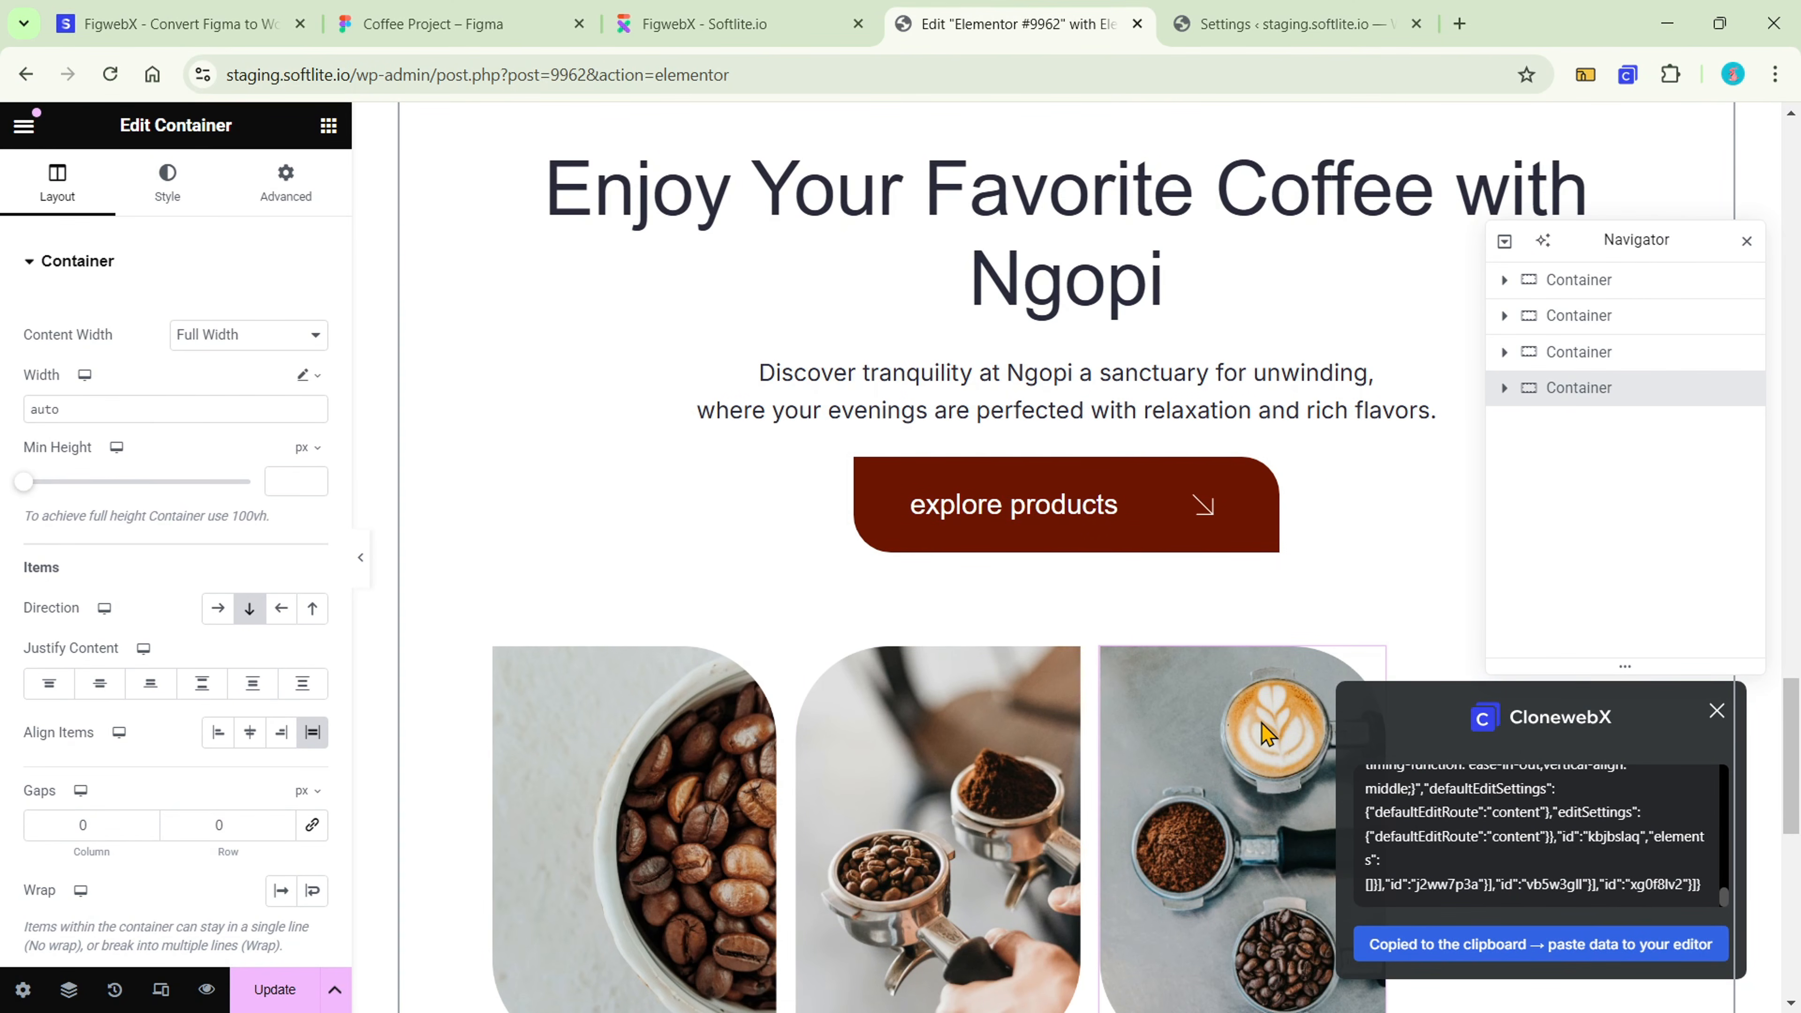
{"action": "scroll", "coordinate": [1268, 734], "scroll_direction": "down", "scroll_amount": 3}
- Examine the image settings of the first three coffee images in the newly pasted section
{"action": "left_click", "coordinate": [634, 659]}
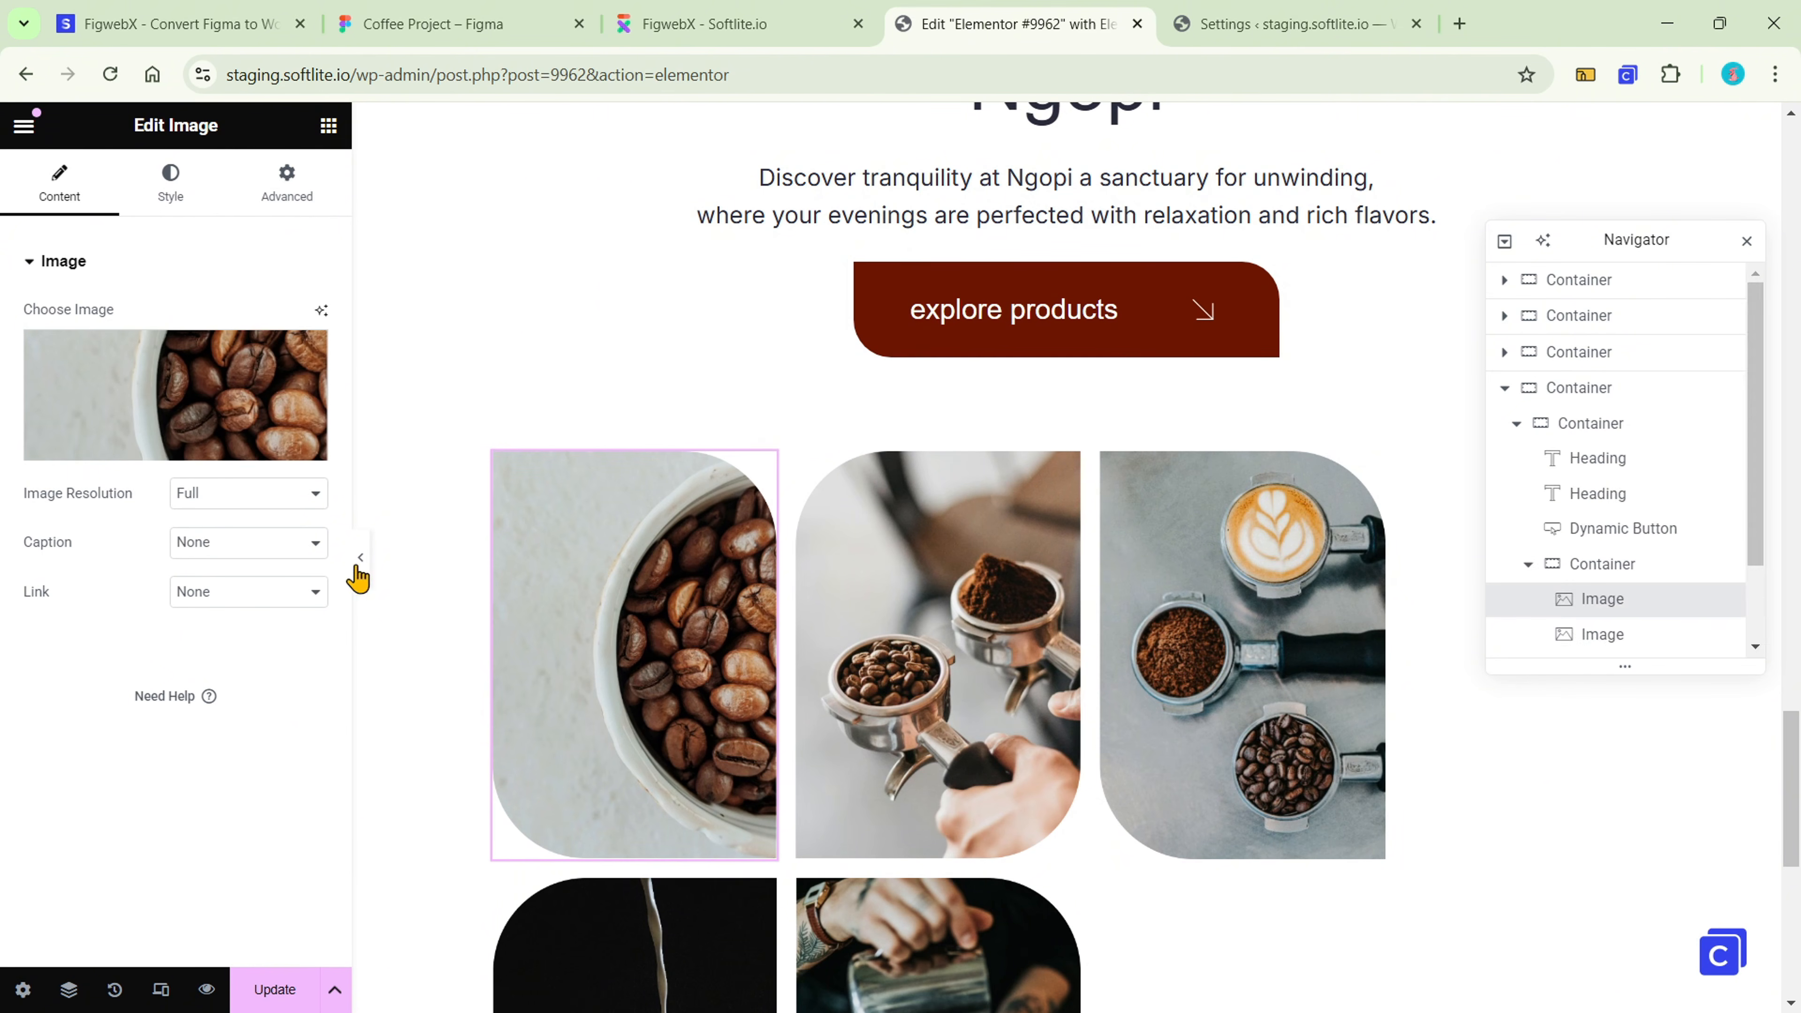
{"action": "mouse_move", "coordinate": [154, 424]}
{"action": "left_click", "coordinate": [881, 586]}
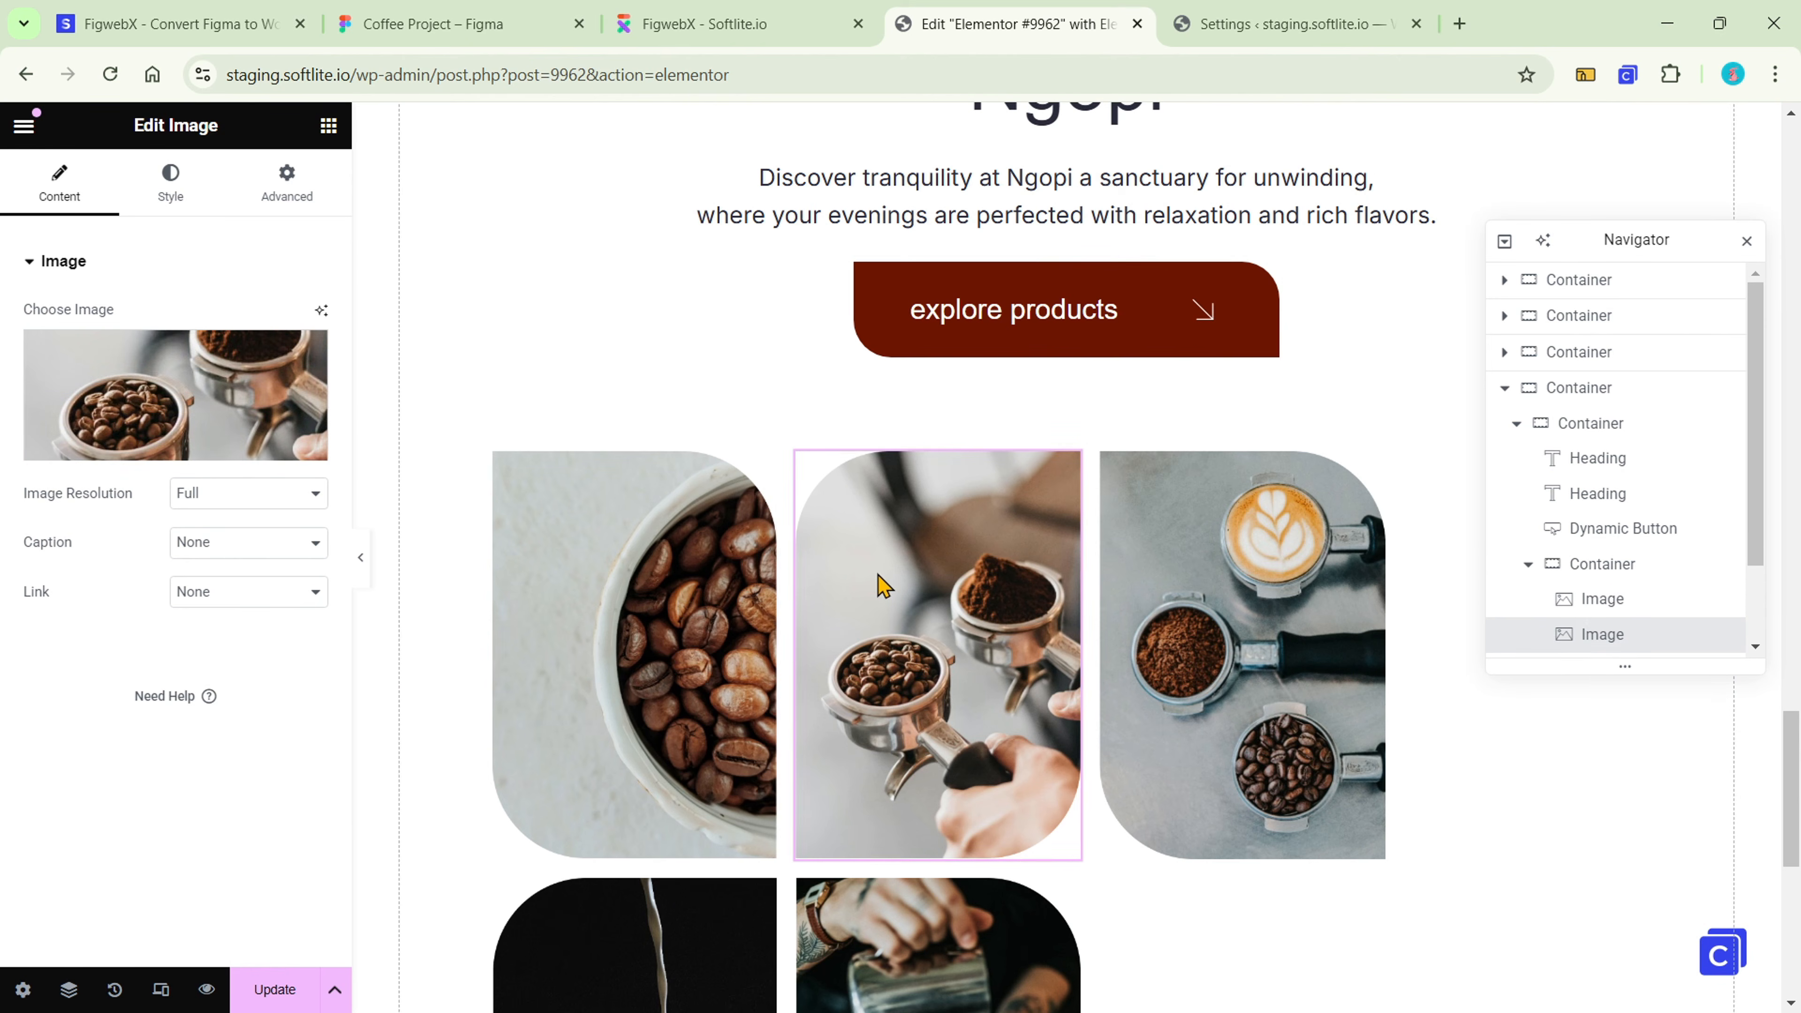
{"action": "left_click", "coordinate": [1231, 589]}
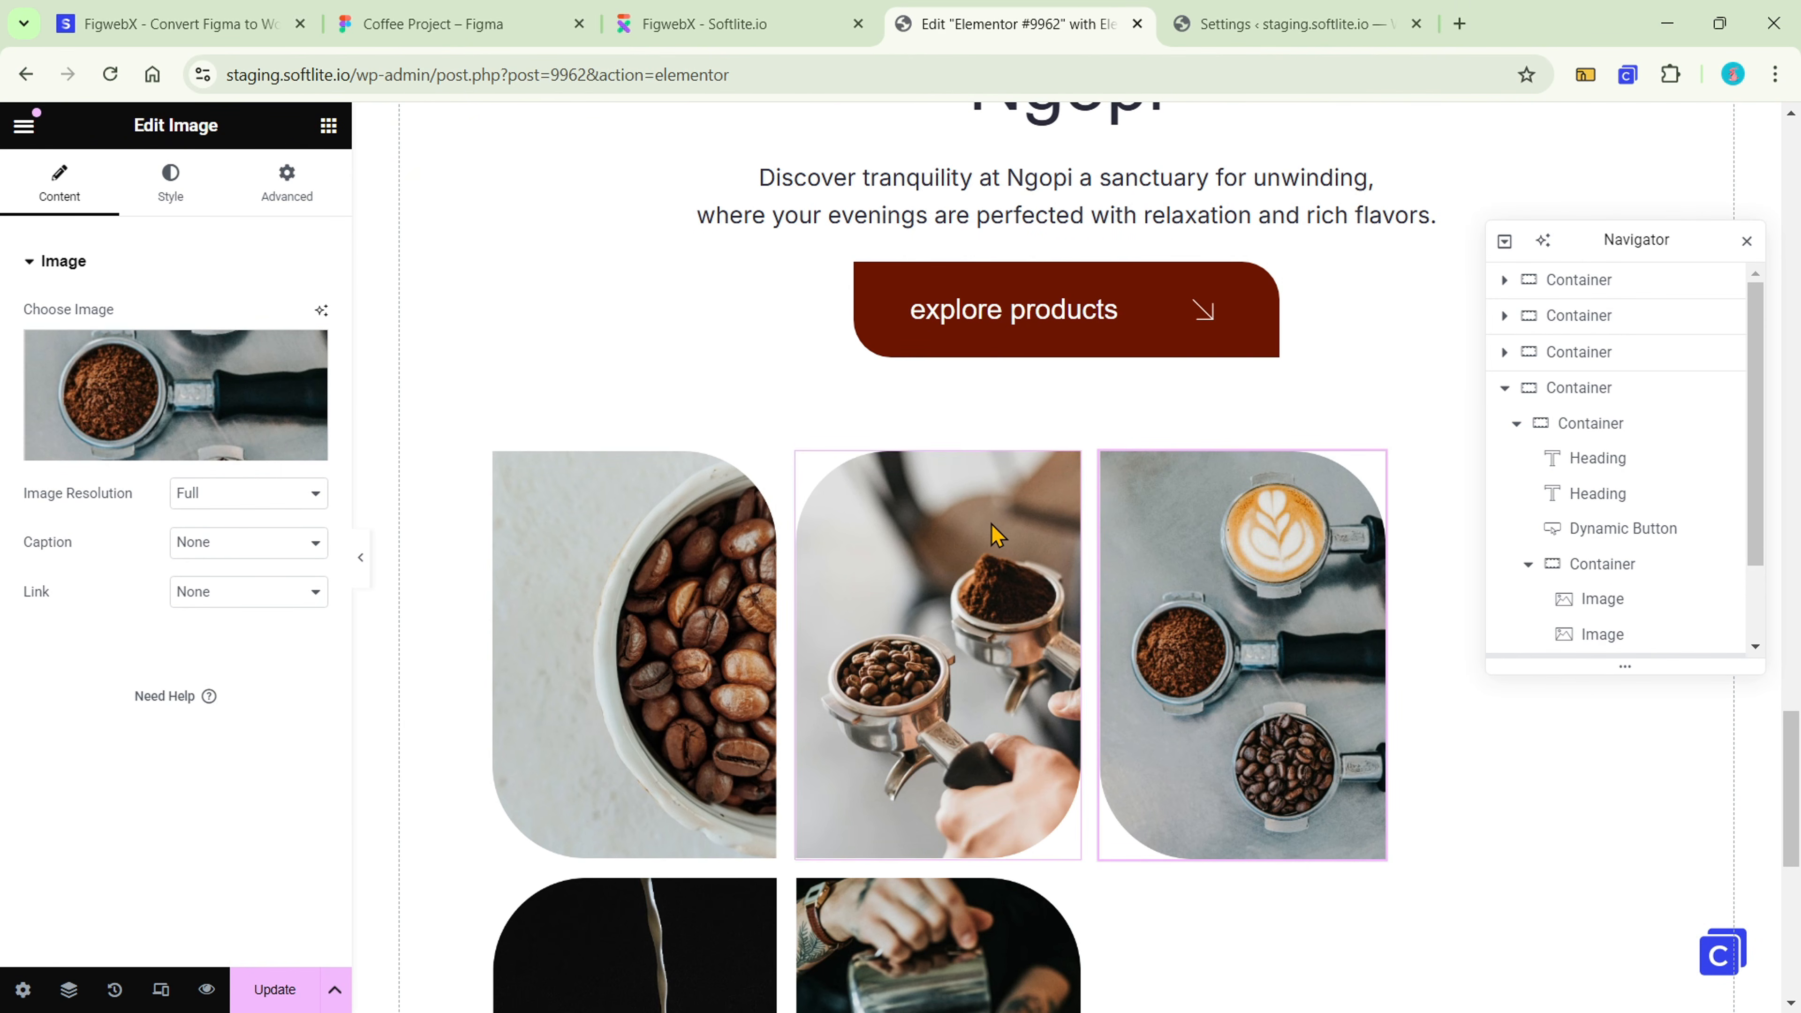
- Compare with the source settings of the first coffee image in the earlier section, and reopen the ClonewebX popup
{"action": "scroll", "coordinate": [996, 534], "scroll_direction": "up", "scroll_amount": 8}
{"action": "scroll", "coordinate": [997, 533], "scroll_direction": "up", "scroll_amount": 8}
{"action": "scroll", "coordinate": [656, 533], "scroll_direction": "up", "scroll_amount": 8}
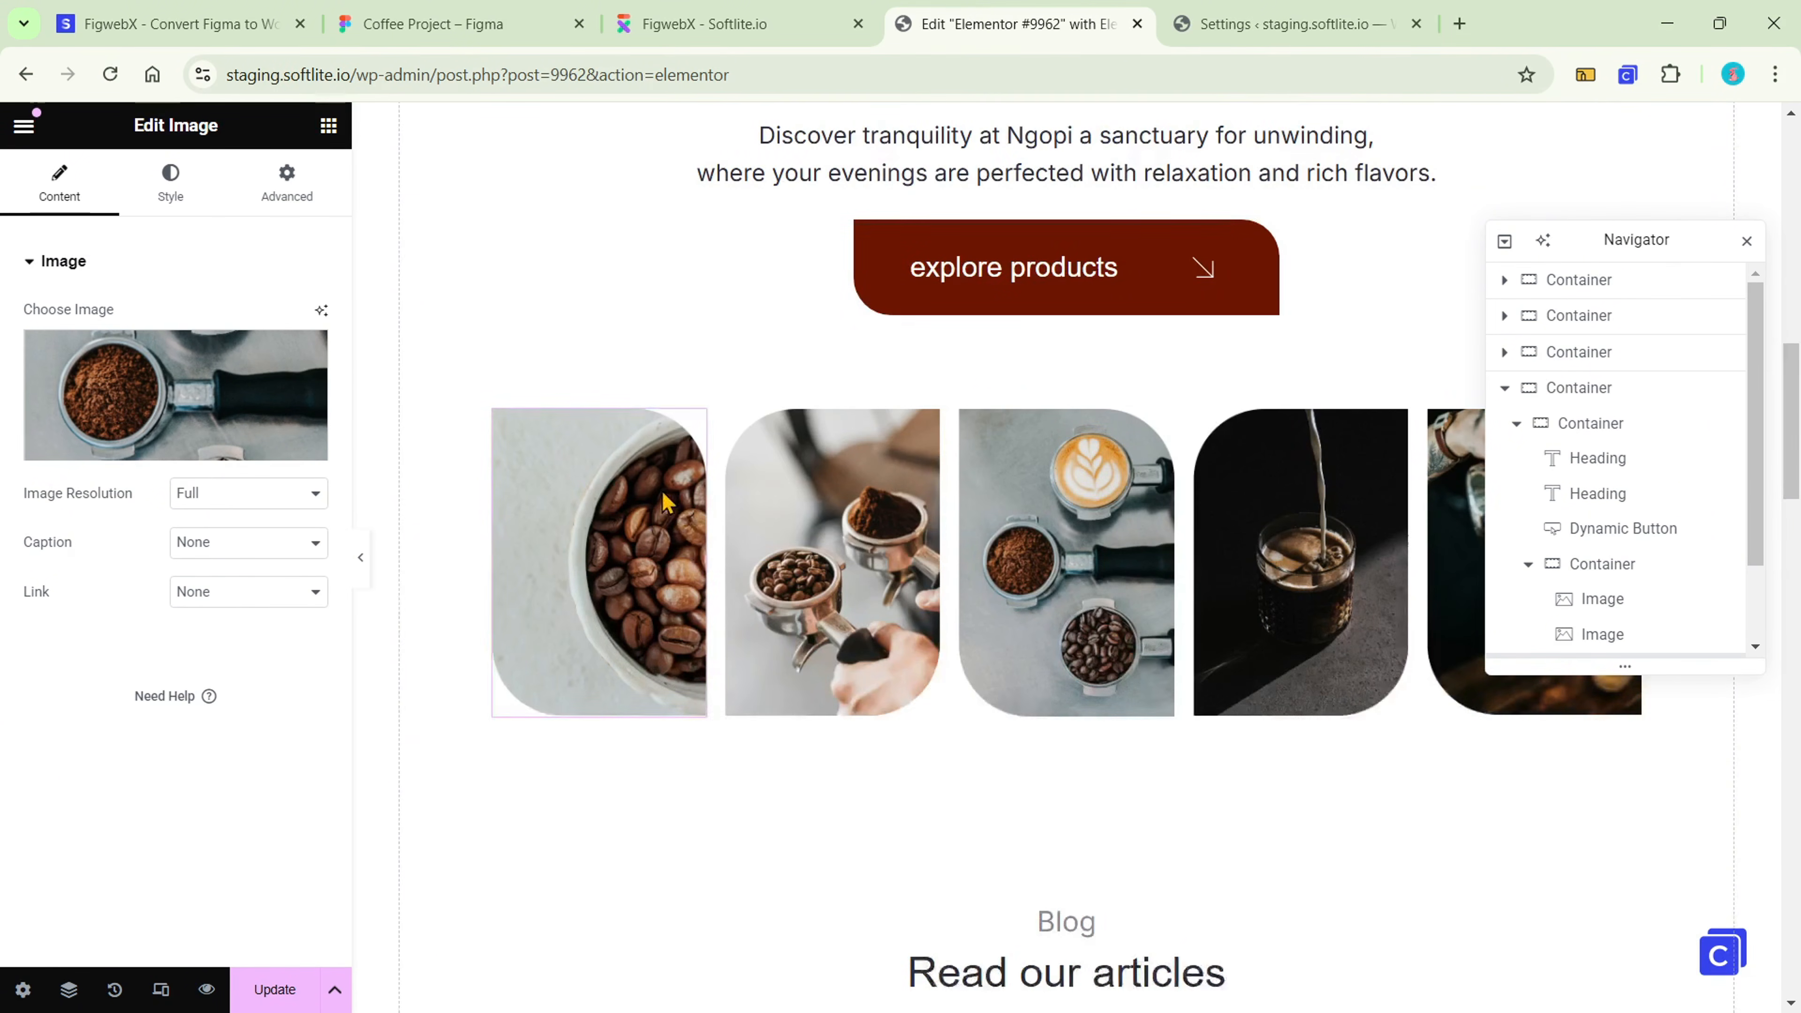
{"action": "left_click", "coordinate": [657, 533]}
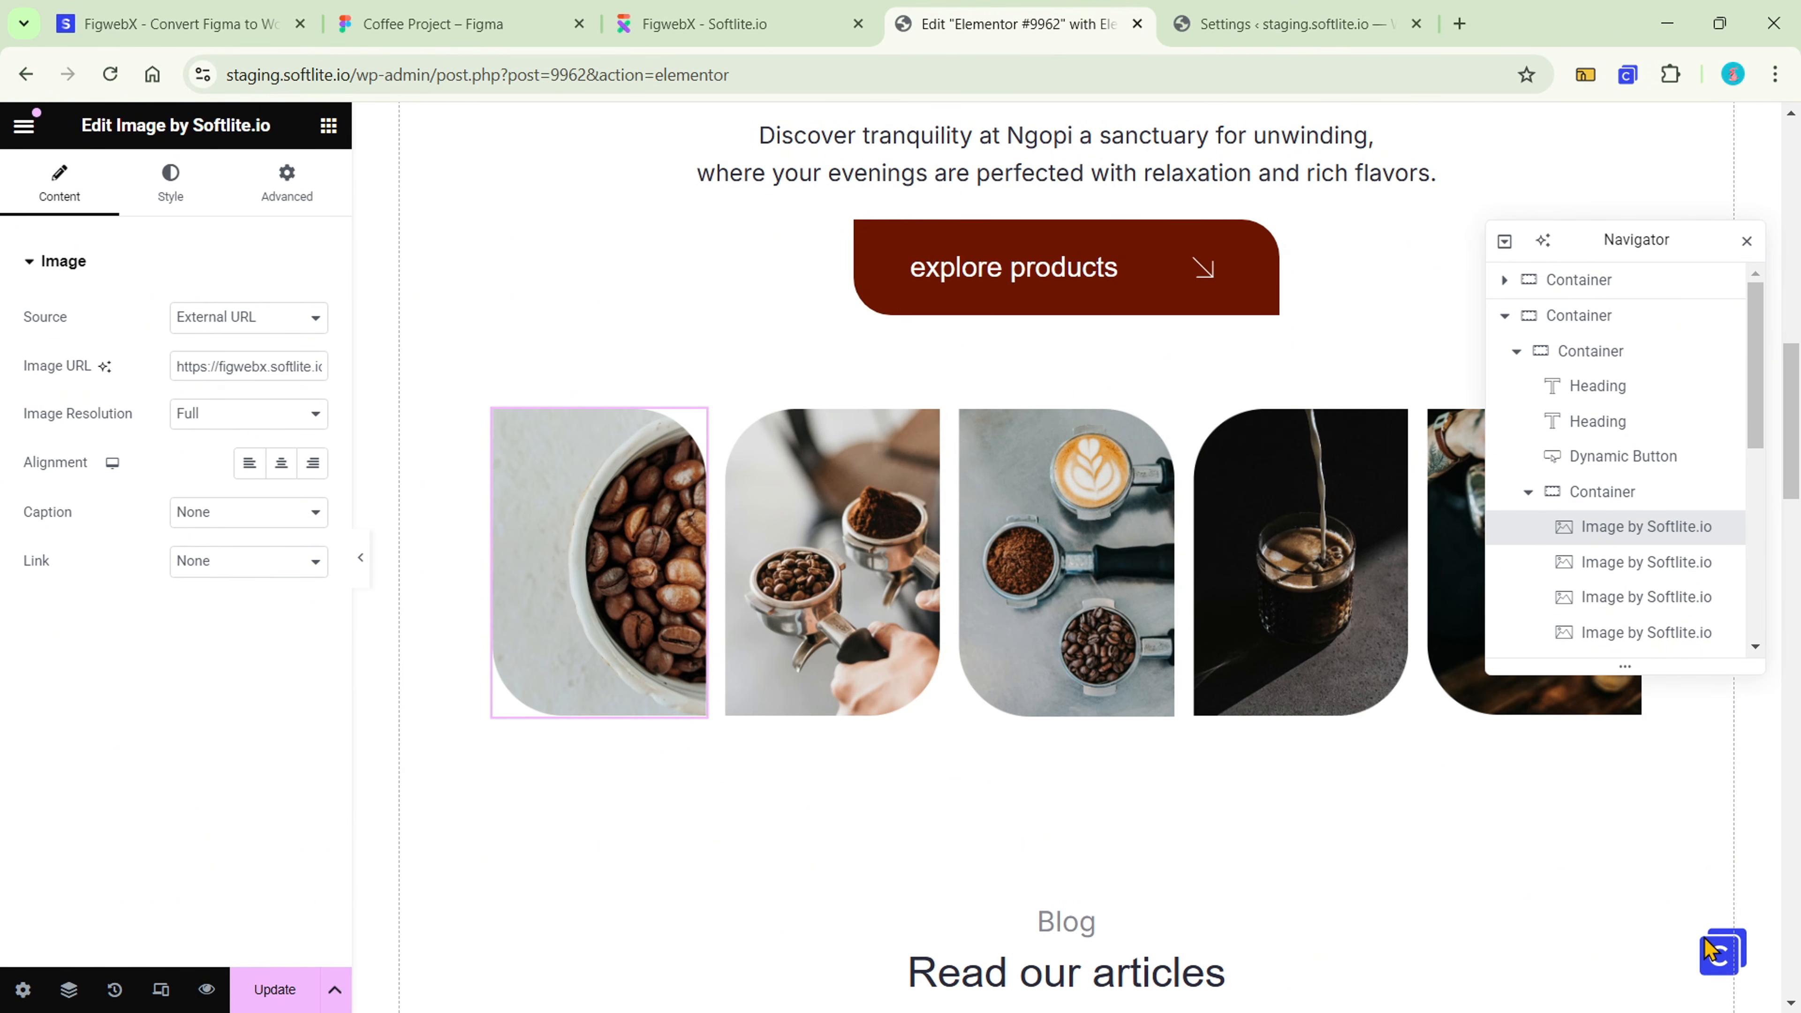
{"action": "left_click", "coordinate": [1716, 951]}
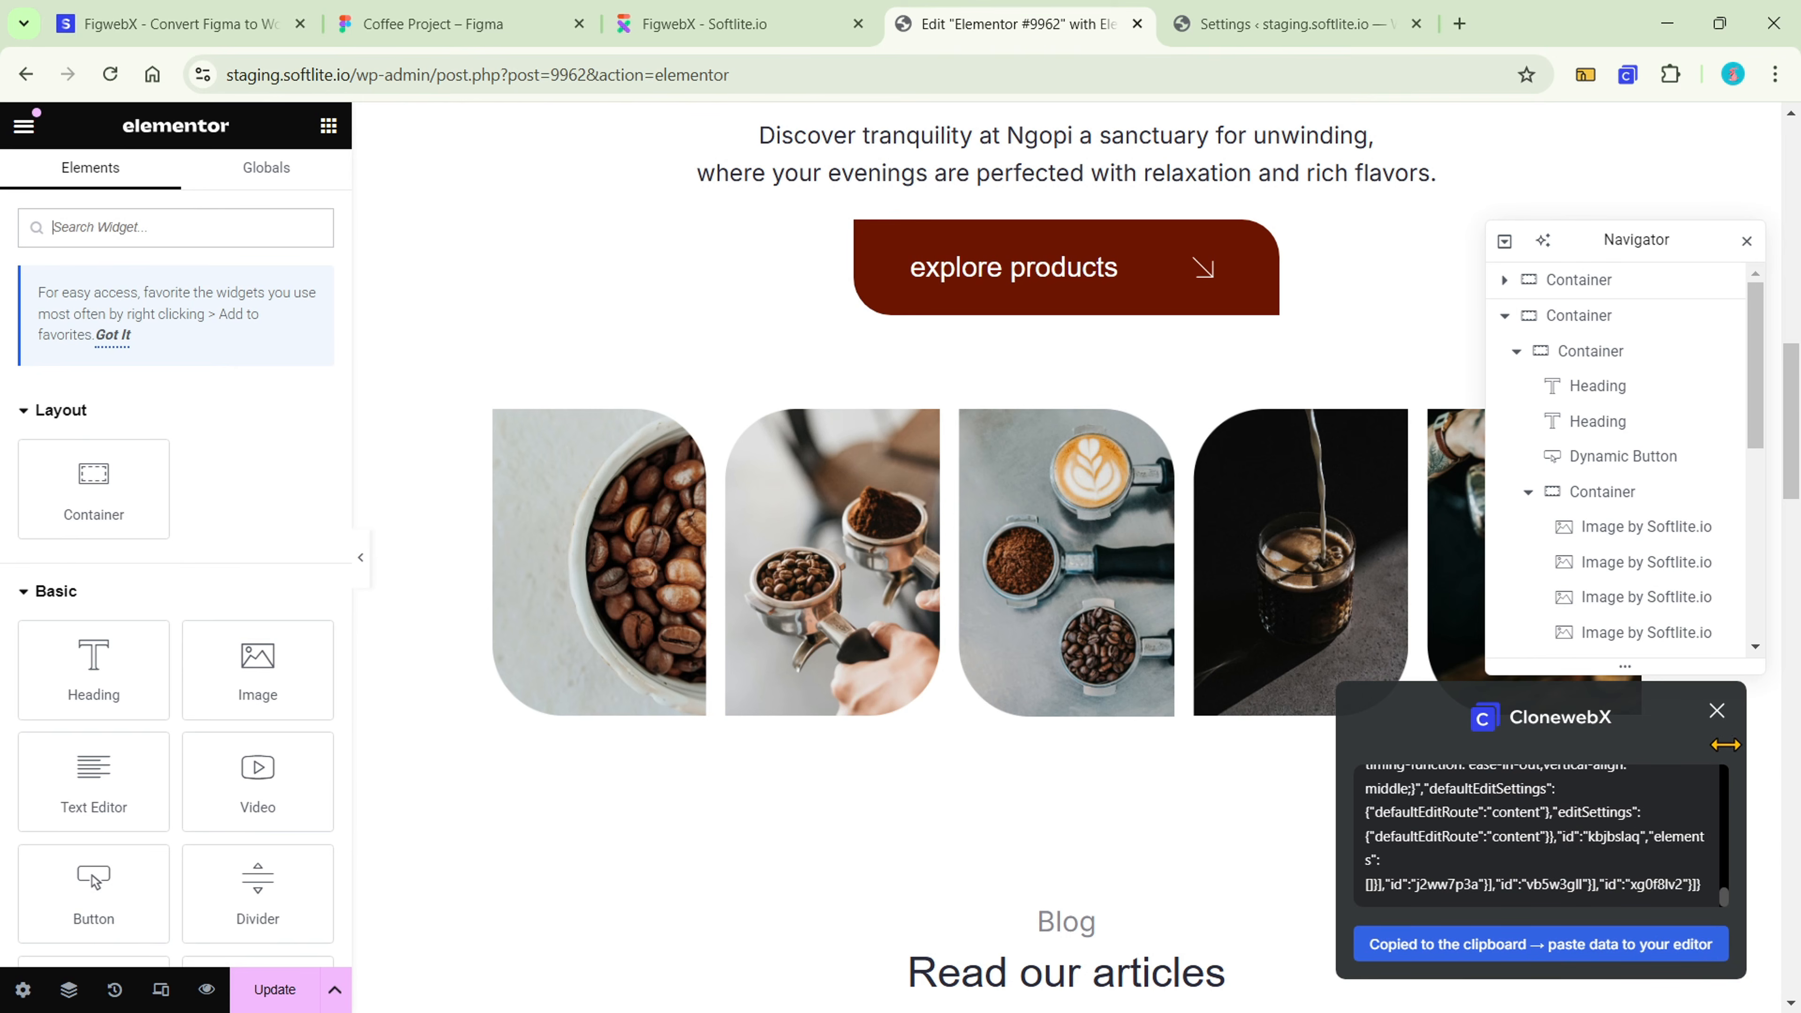